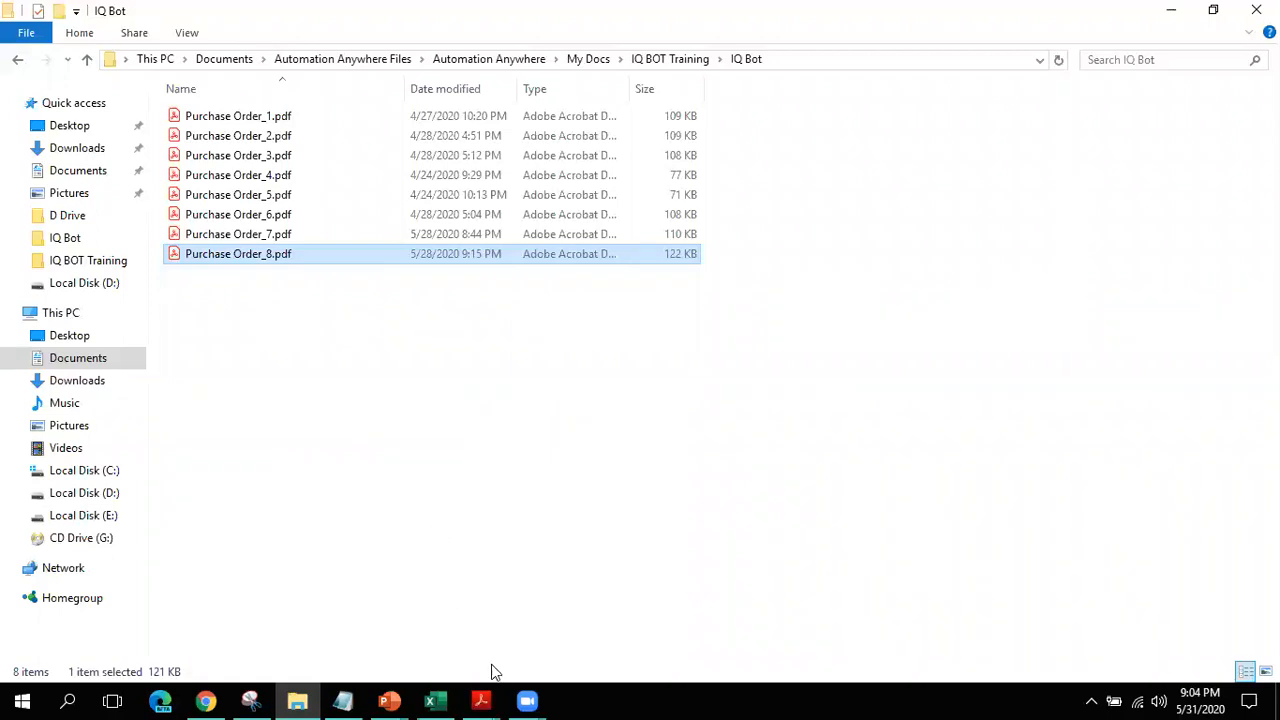
Step: Switch to Adobe Acrobat Reader and examine the order number, date, item table and address details in Purchase Order_1.pdf
mouse_move(481, 700)
left_click(113, 612)
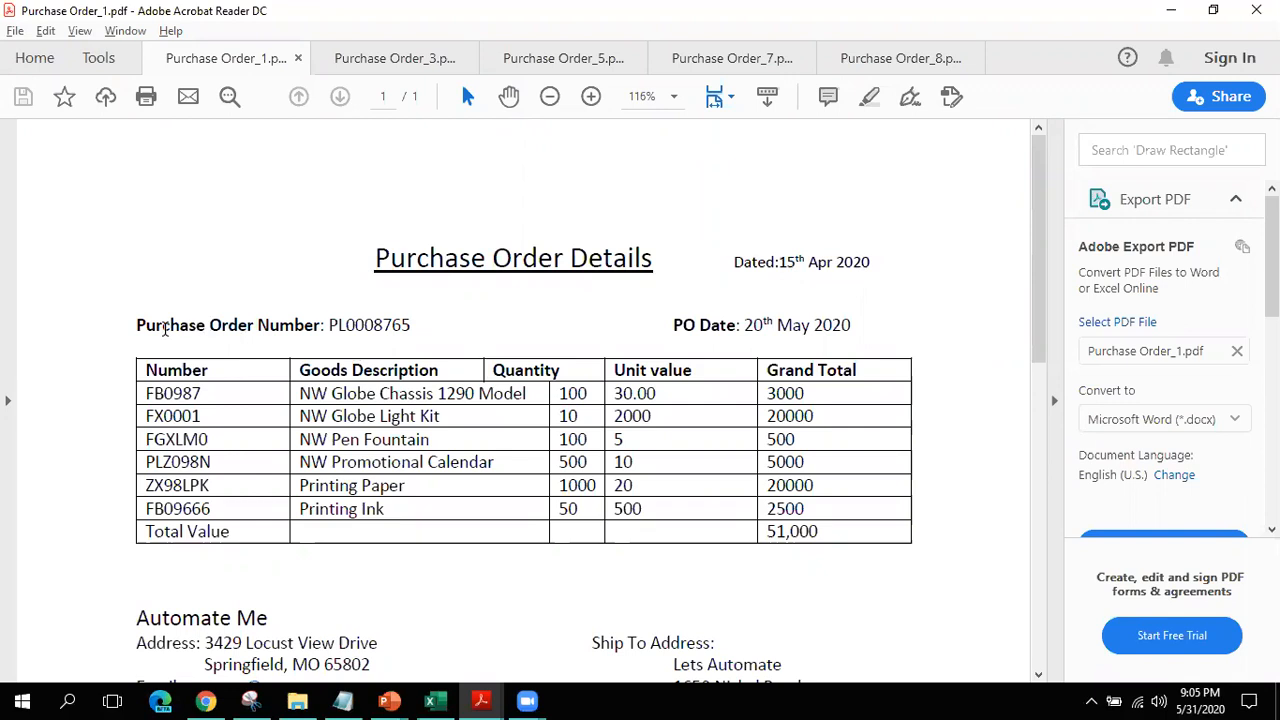
left_click_drag(164, 326, 301, 308)
left_click(346, 325)
double_click(763, 265)
left_click_drag(1036, 200, 1041, 347)
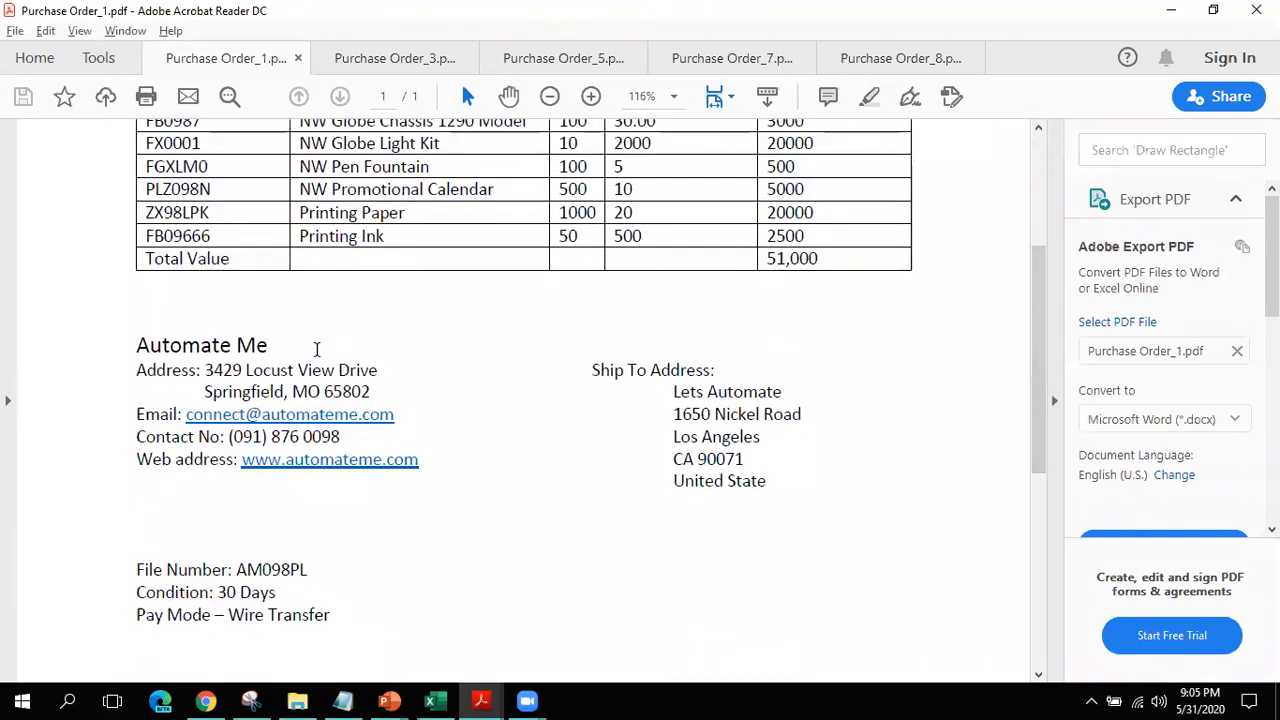
left_click_drag(205, 368, 293, 369)
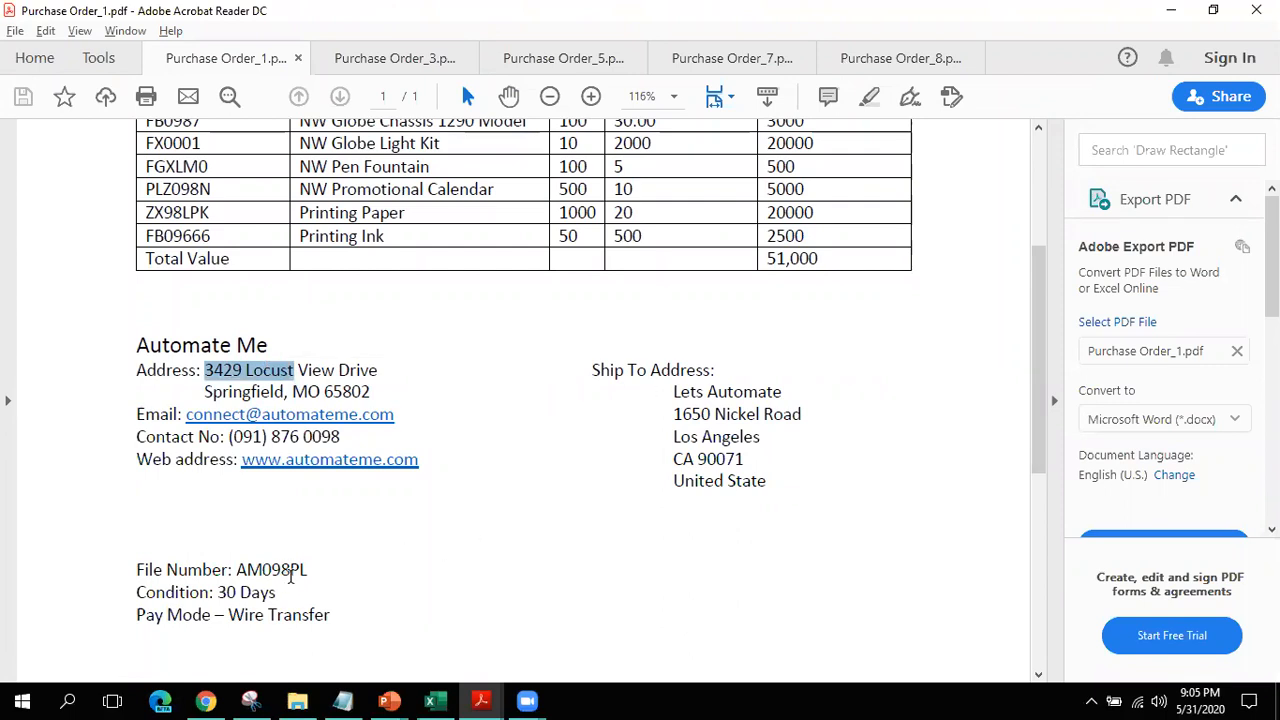
Step: Compare the layouts of the first three open purchase orders, examining the order number and due date labels in Purchase Order_3.pdf
left_click(394, 52)
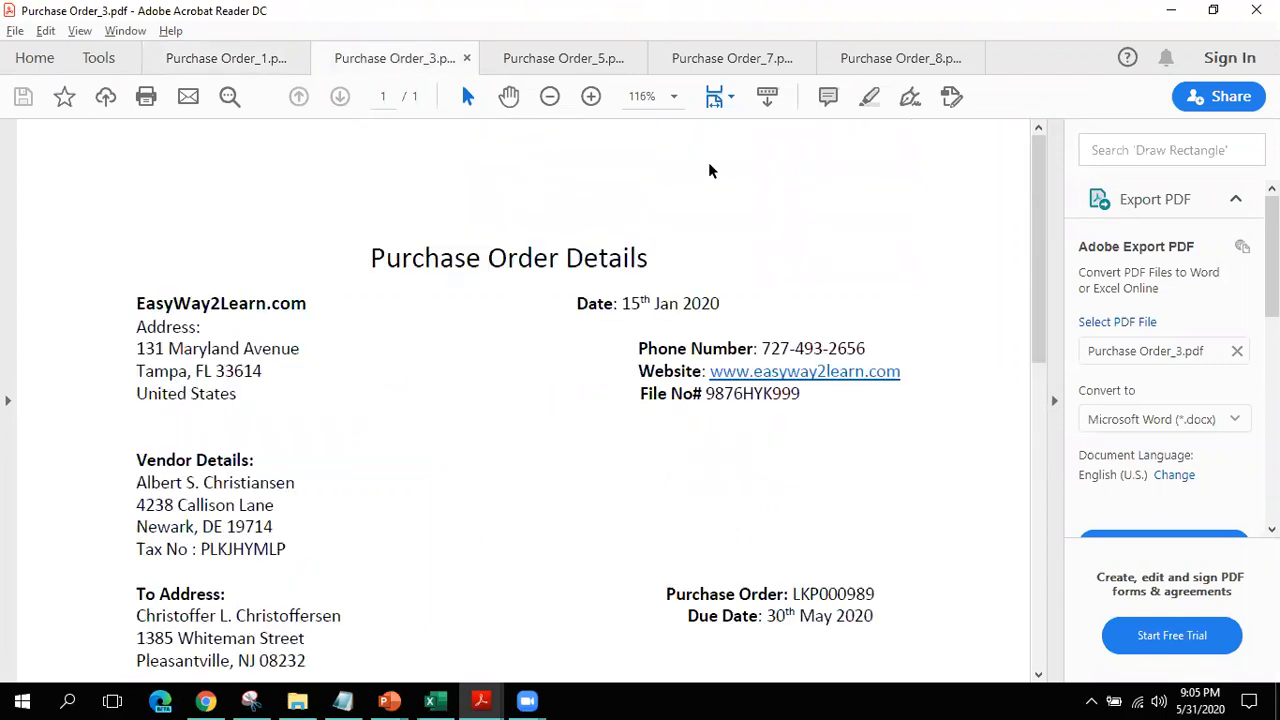
left_click(563, 62)
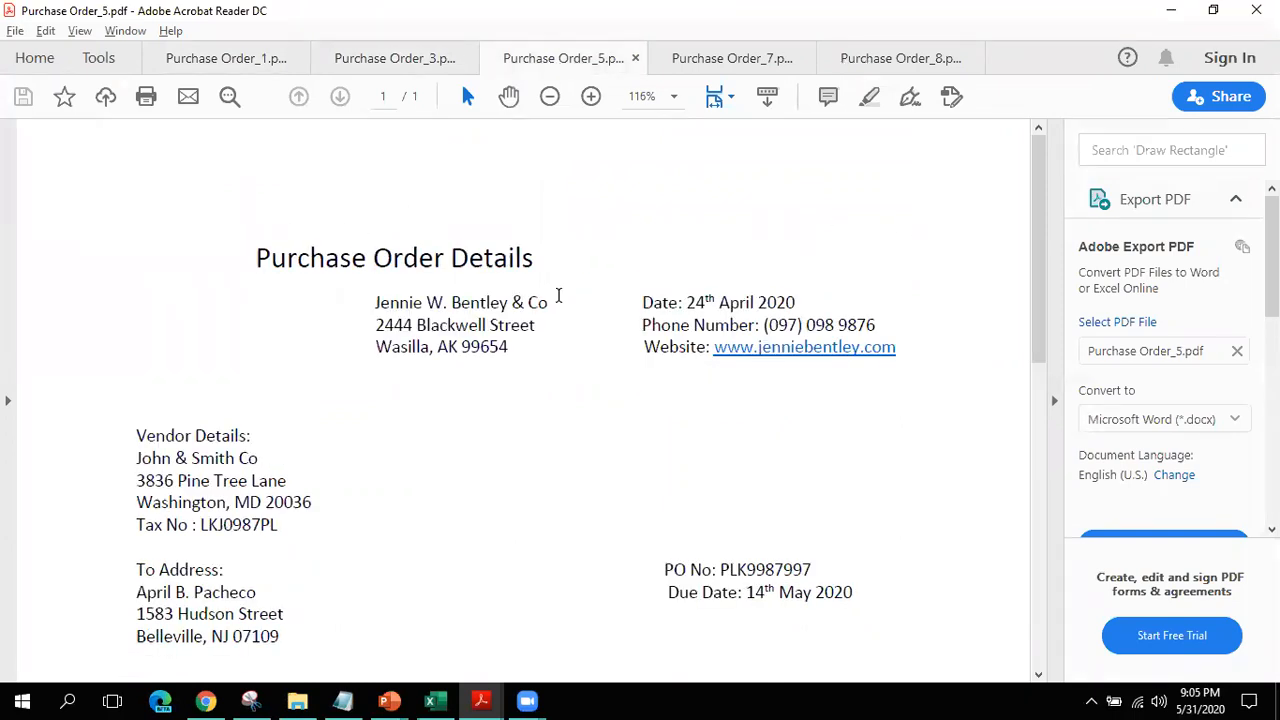
left_click(180, 57)
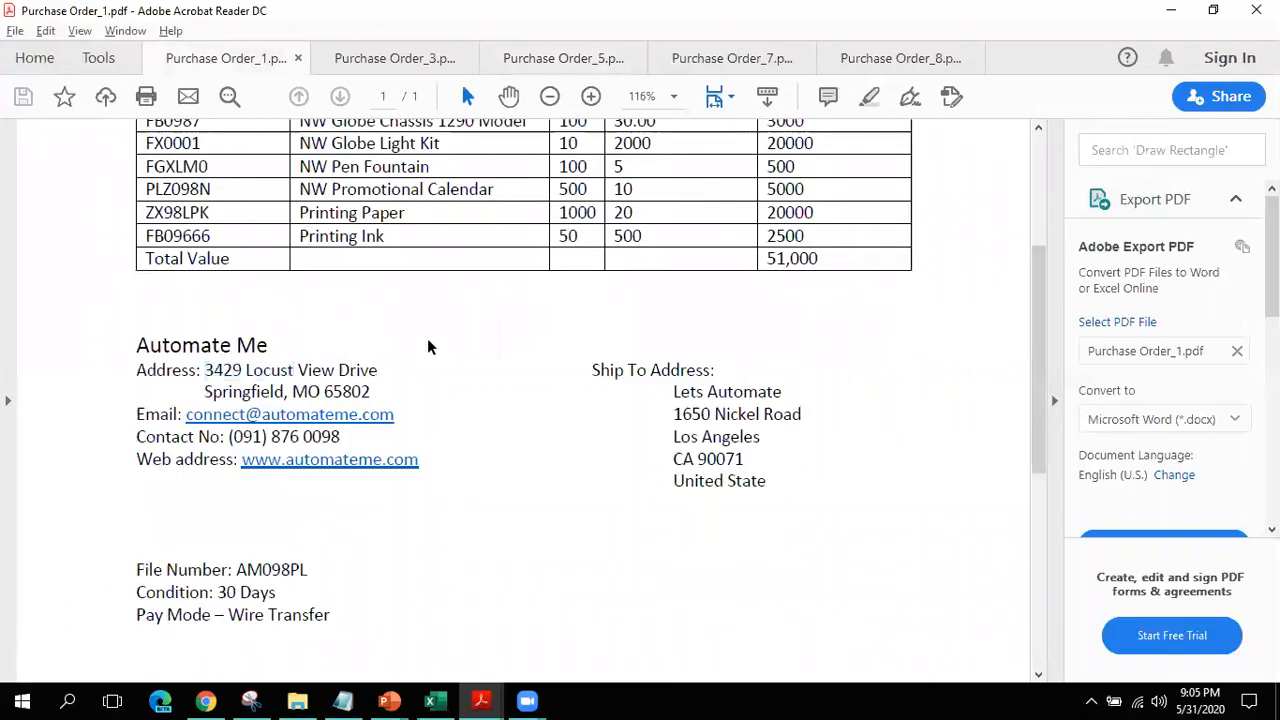
left_click(408, 68)
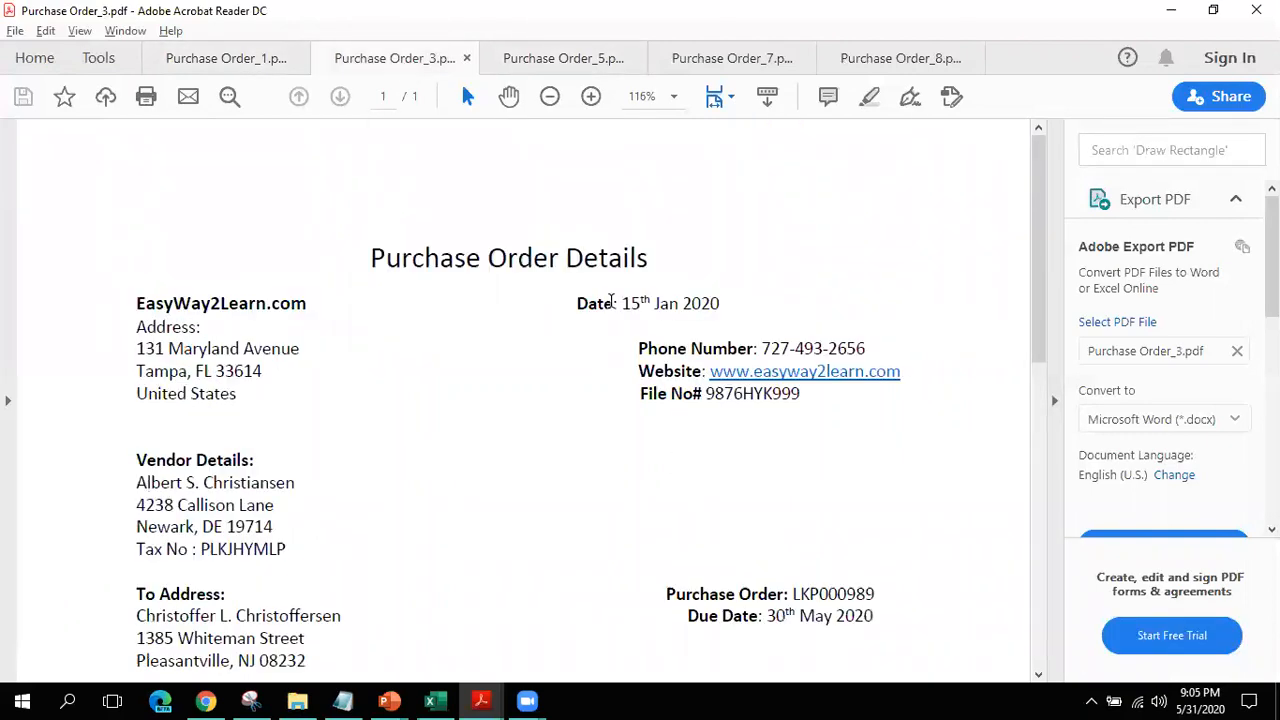
left_click_drag(1037, 308, 1037, 398)
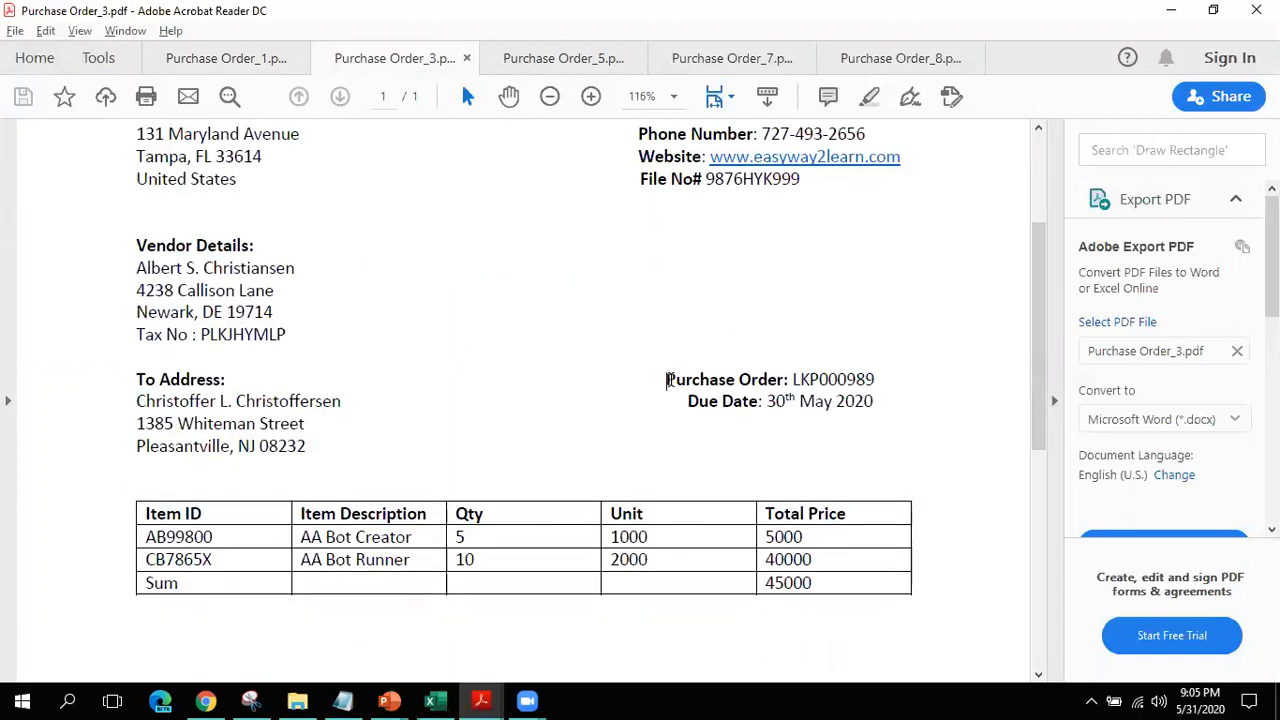
left_click_drag(666, 379, 780, 380)
double_click(854, 401)
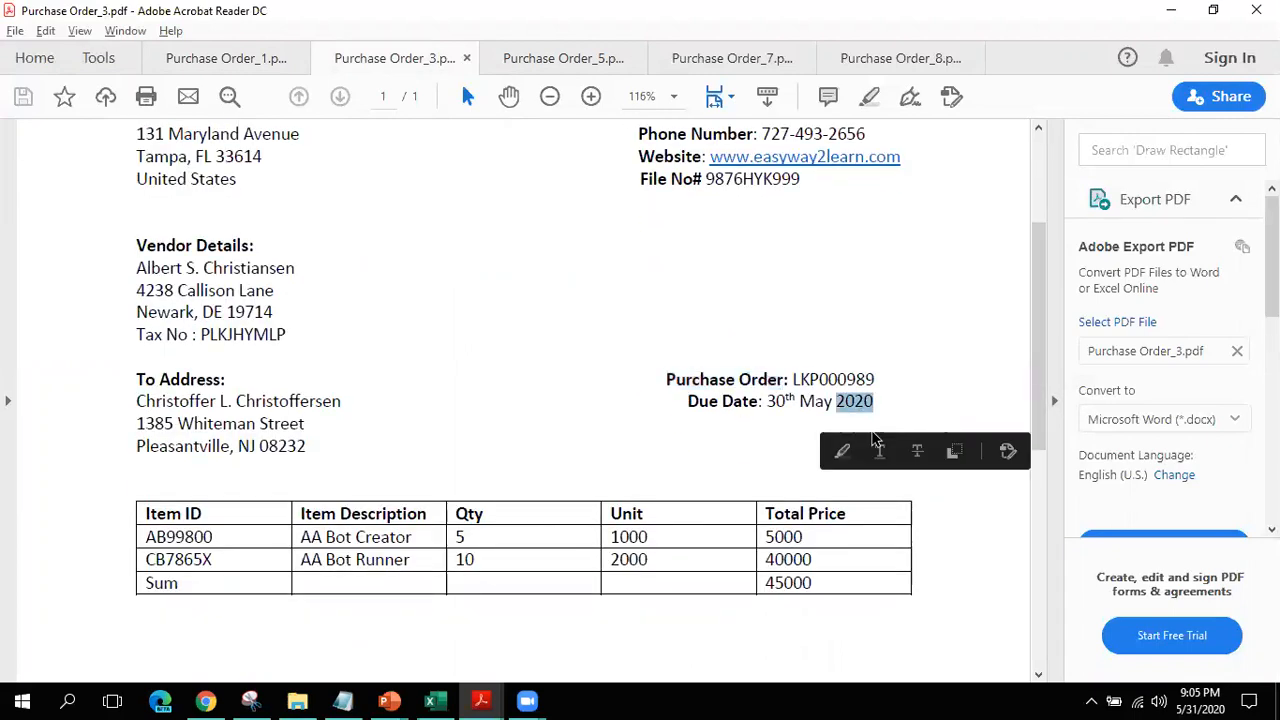
left_click(607, 347)
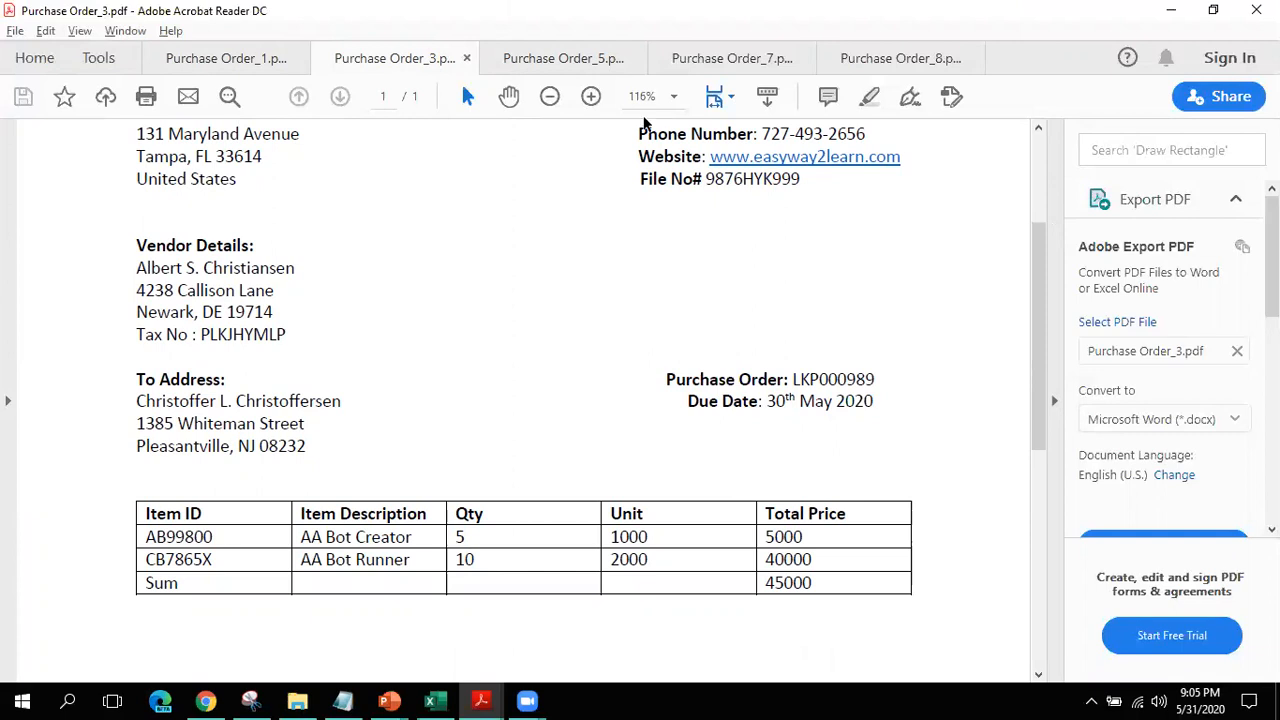
Step: Review Purchase Order_5.pdf, Purchase Order_7.pdf and Purchase Order_8.pdf, examining the phone and file number labels in Purchase Order_8.pdf
left_click(574, 58)
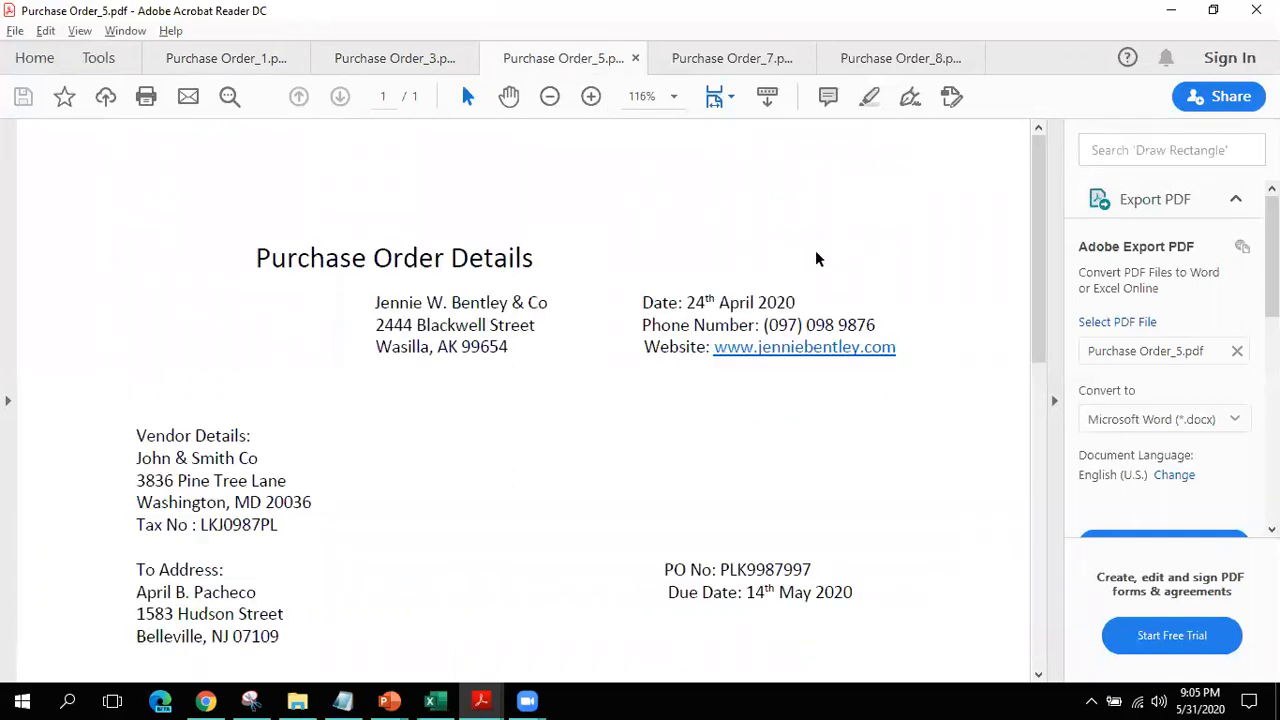
left_click(744, 57)
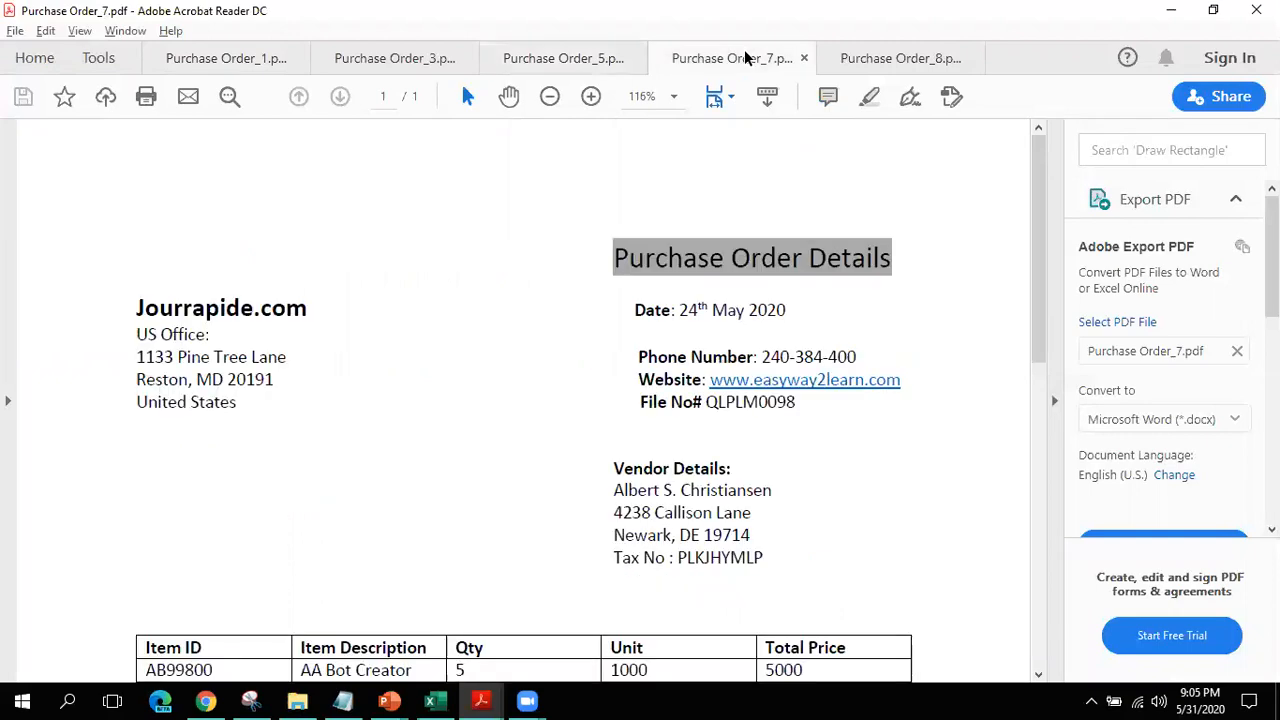
left_click(878, 57)
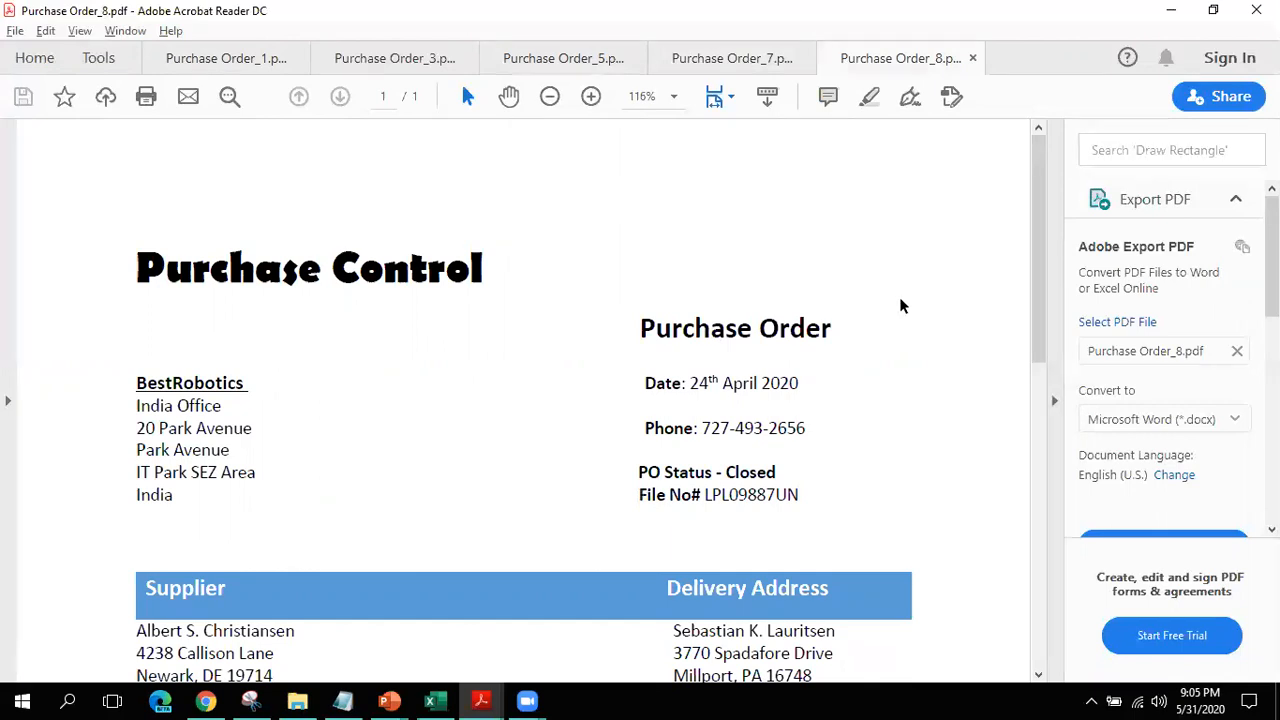
left_click_drag(1037, 271, 1040, 313)
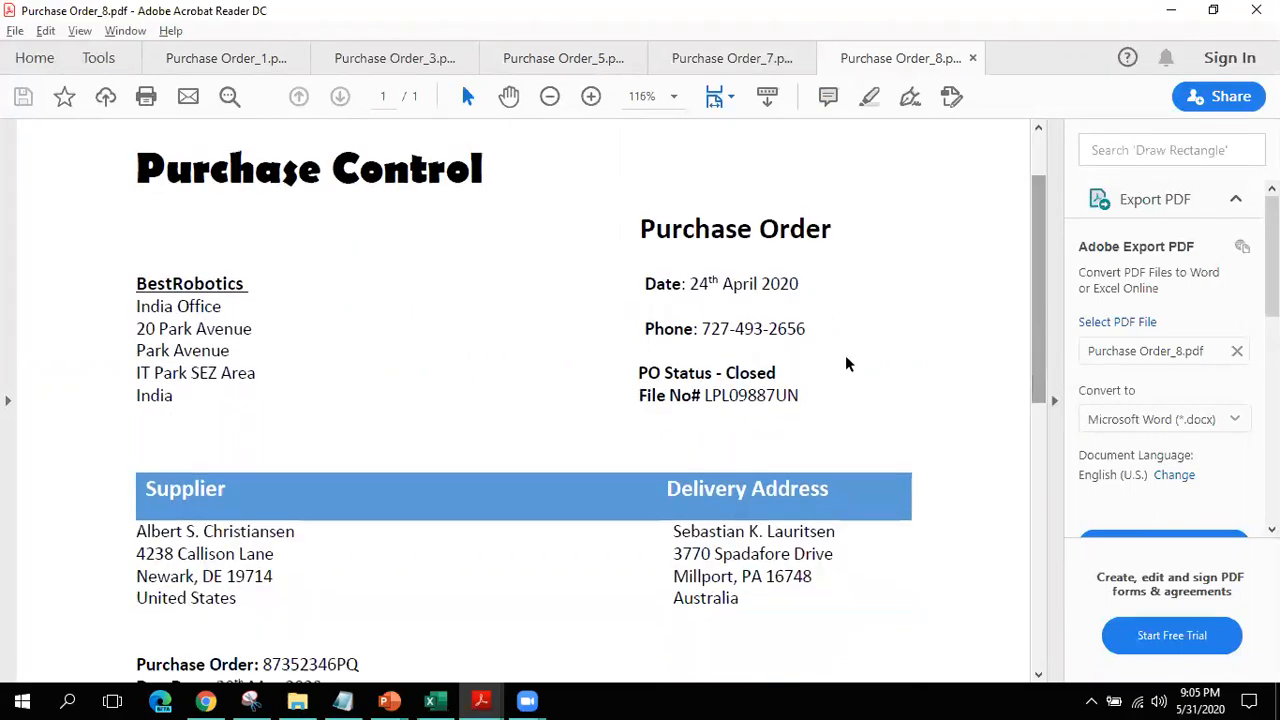
left_click(652, 393)
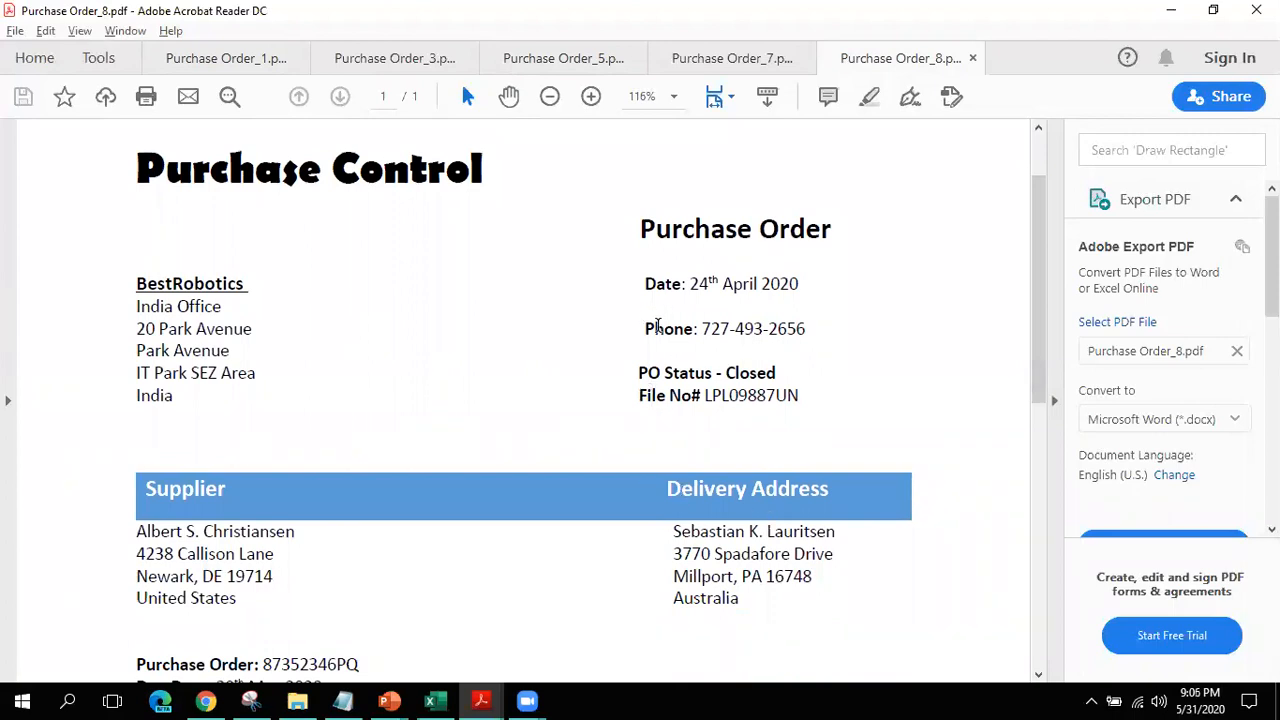
double_click(660, 328)
left_click(447, 418)
left_click_drag(1037, 310, 1037, 205)
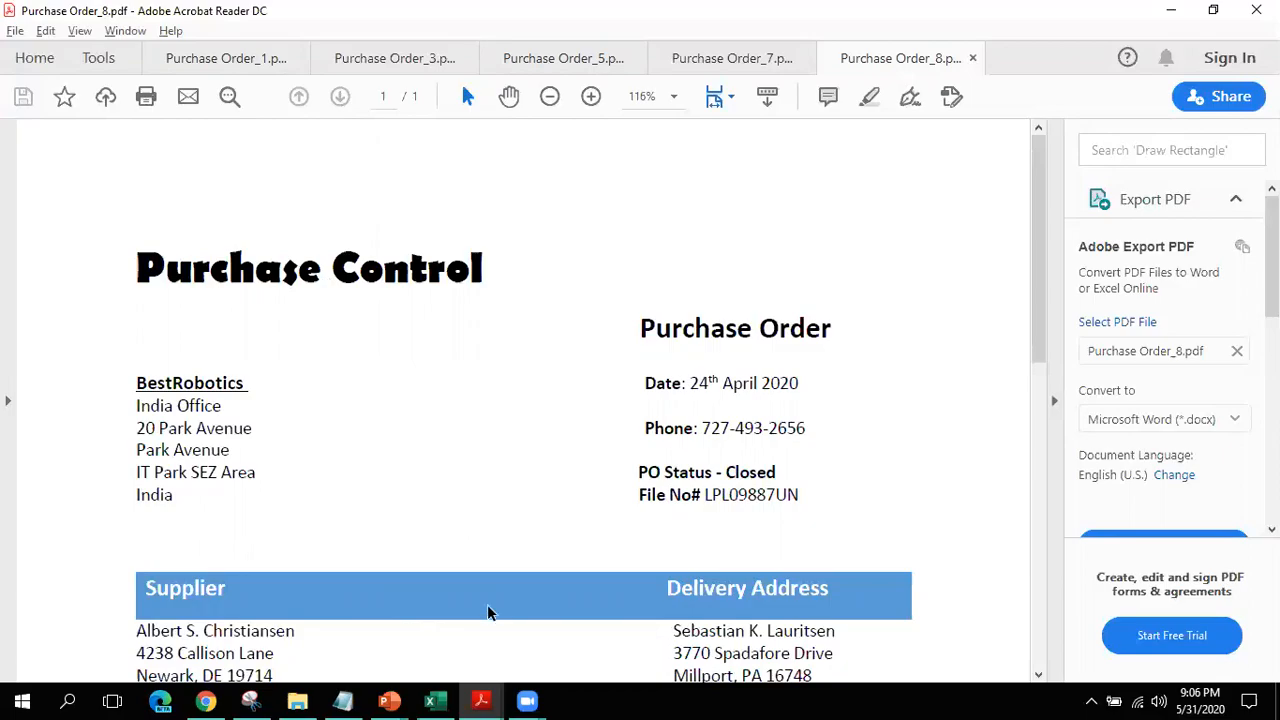
Step: Switch to the IQ Bot Data Dictionary workbook in Excel and review the field names listed under Column Name
left_click(435, 700)
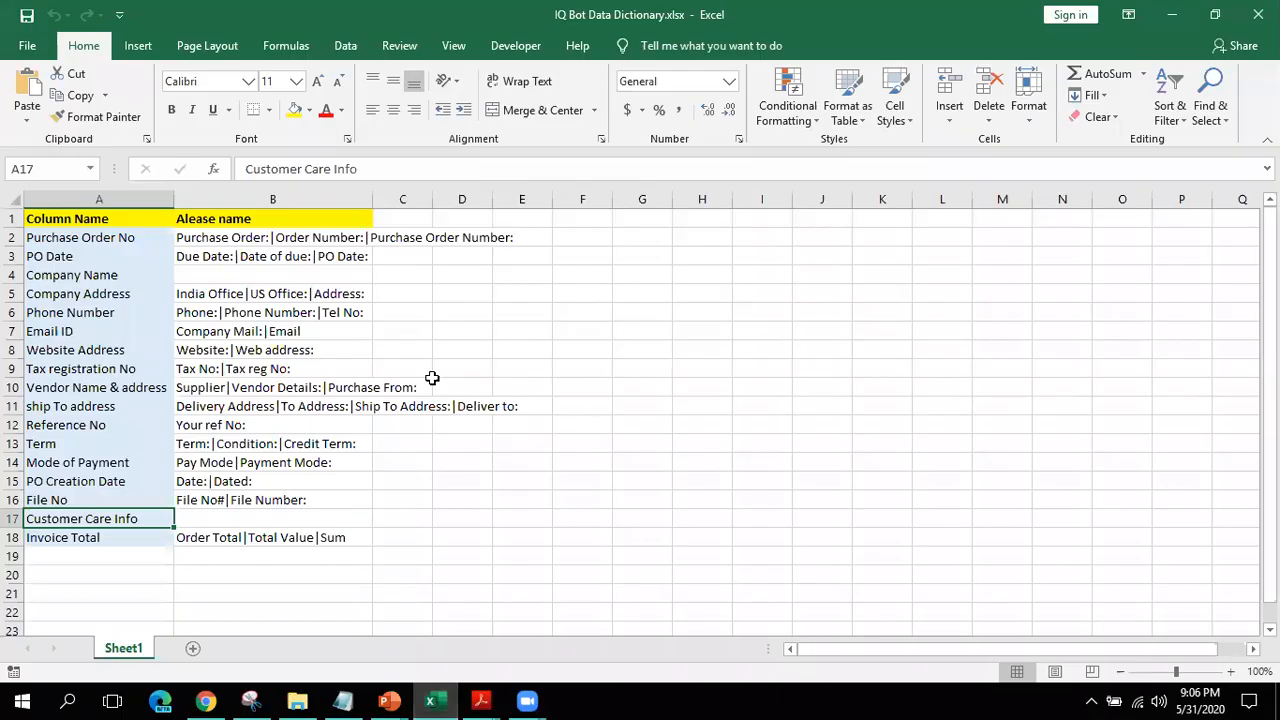
key("ctrl+Home")
key("Down")
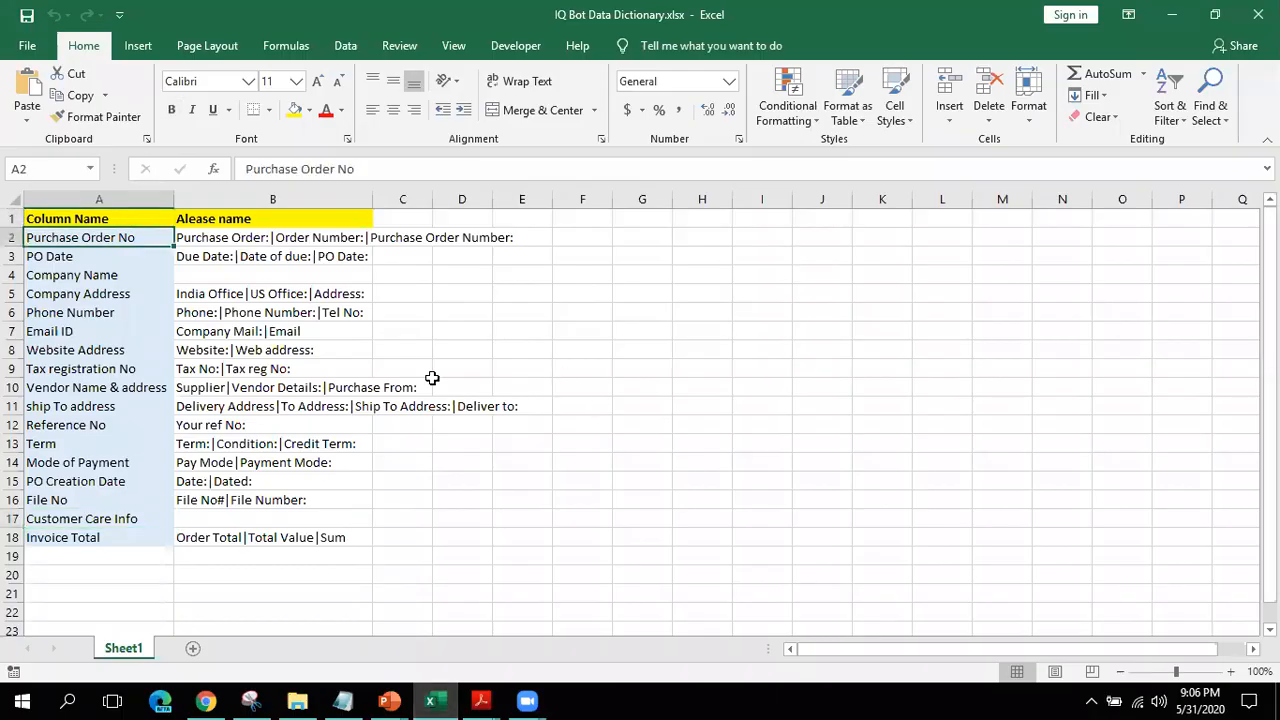
key("ctrl+shift+Down")
key("ctrl+Home")
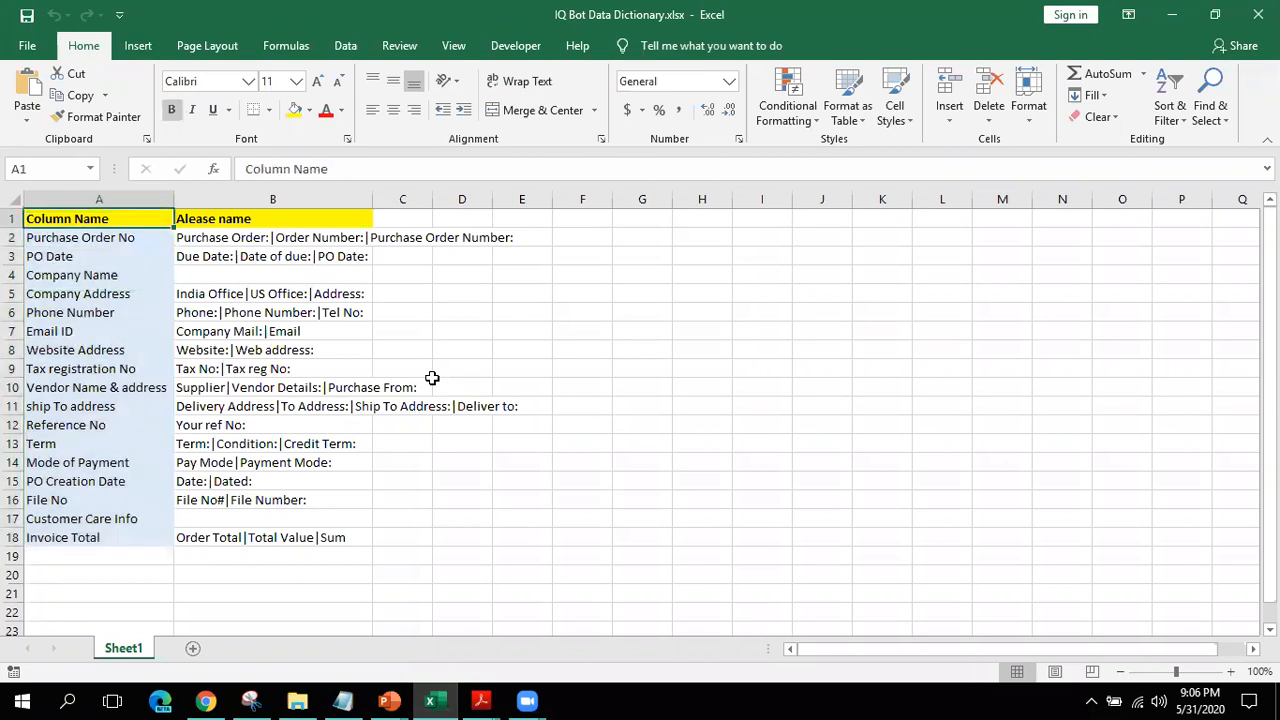
key("Down")
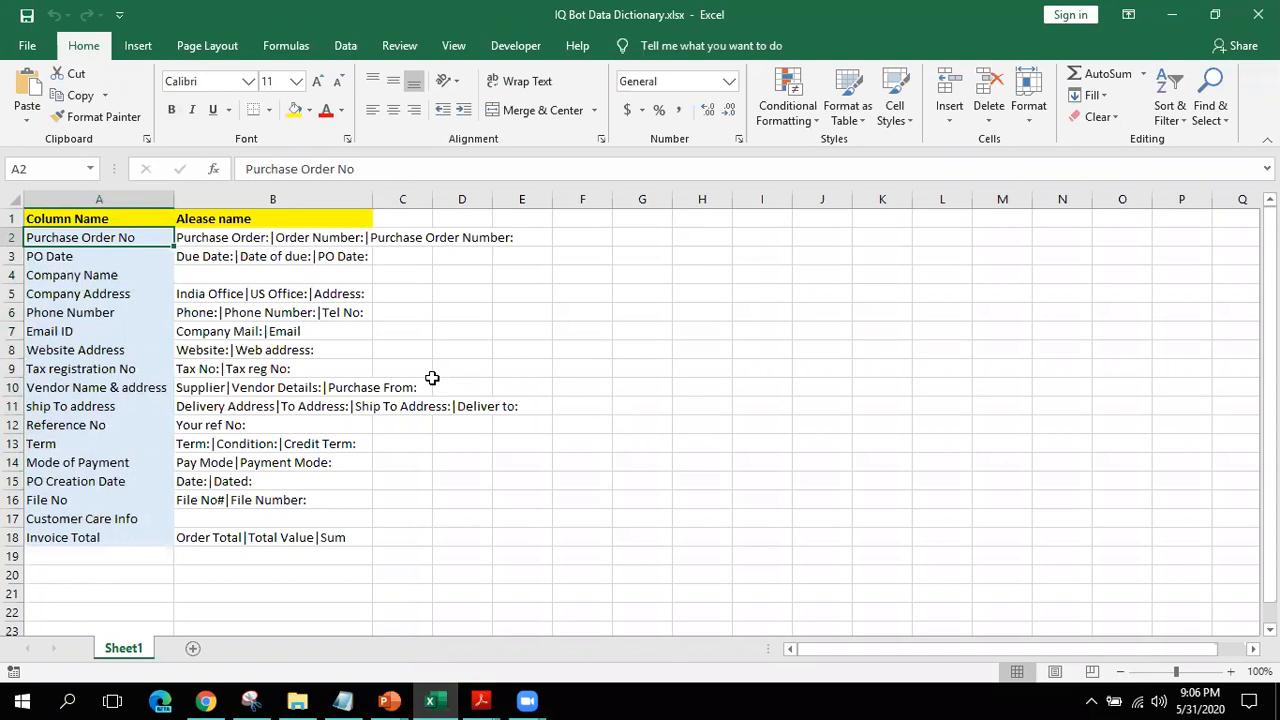
key("Down")
key("Up")
key("Up")
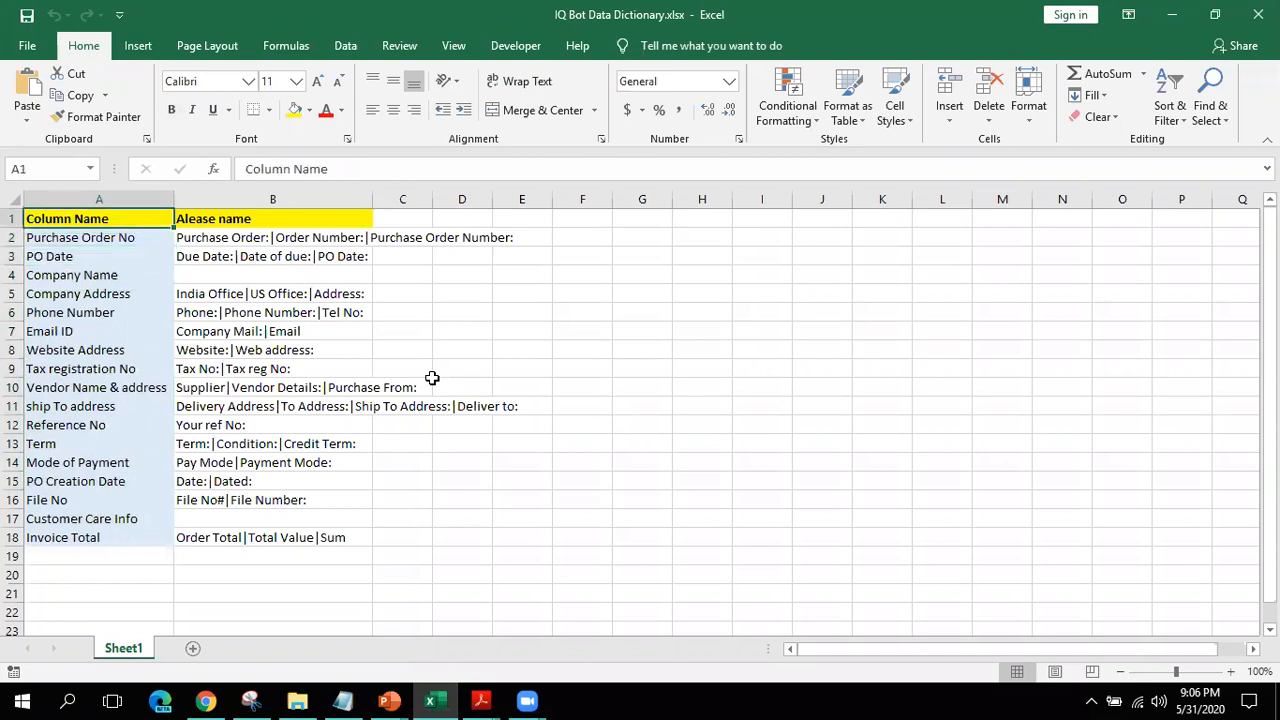
key("Down")
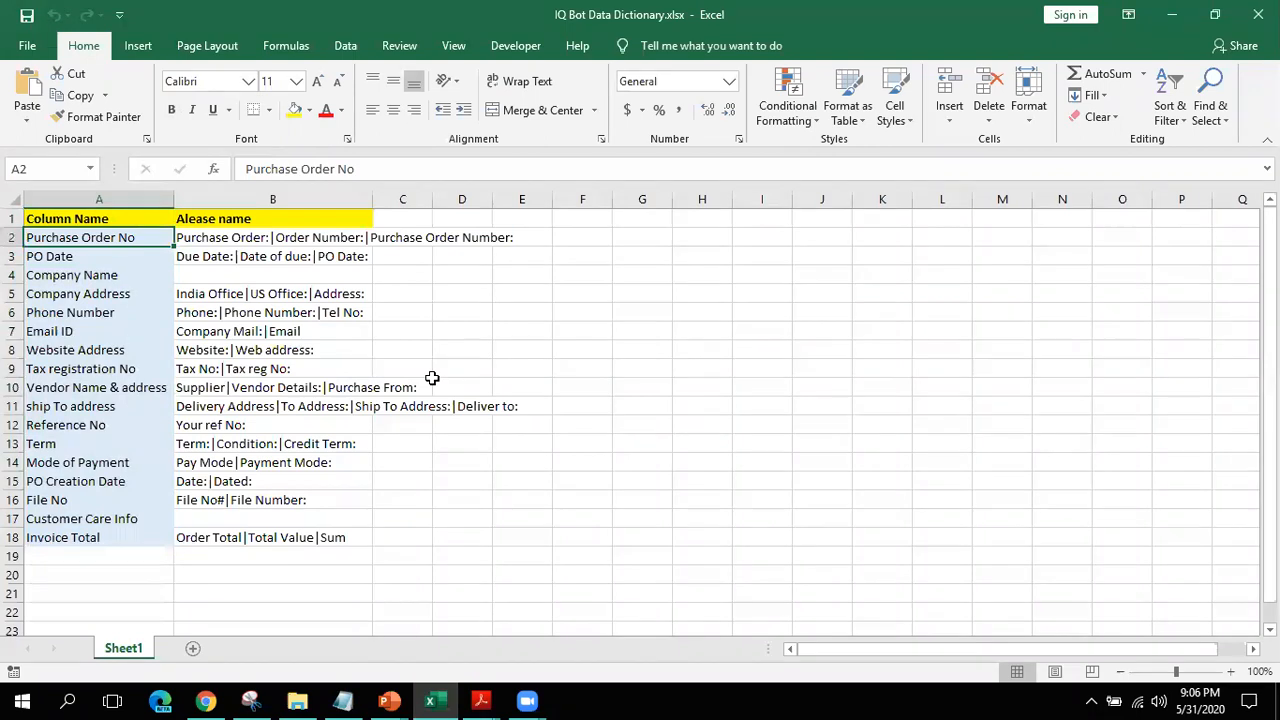
key("ctrl+shift+Down")
key("Up")
key("Down")
key("Down")
key("Down")
key("Up")
key("Up")
Step: Examine the alias names in column B alongside the field names in A2:A18
left_click(283, 200)
left_click(122, 241)
left_click_drag(117, 512, 117, 512)
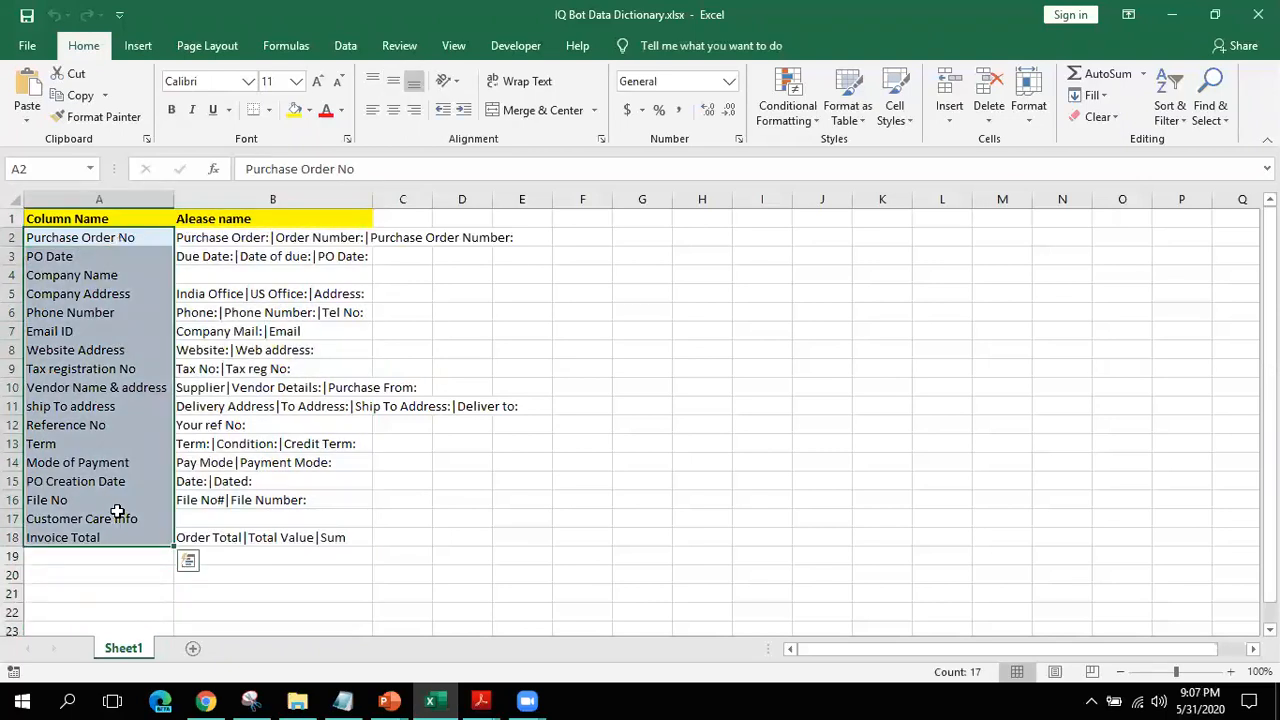
key("Up")
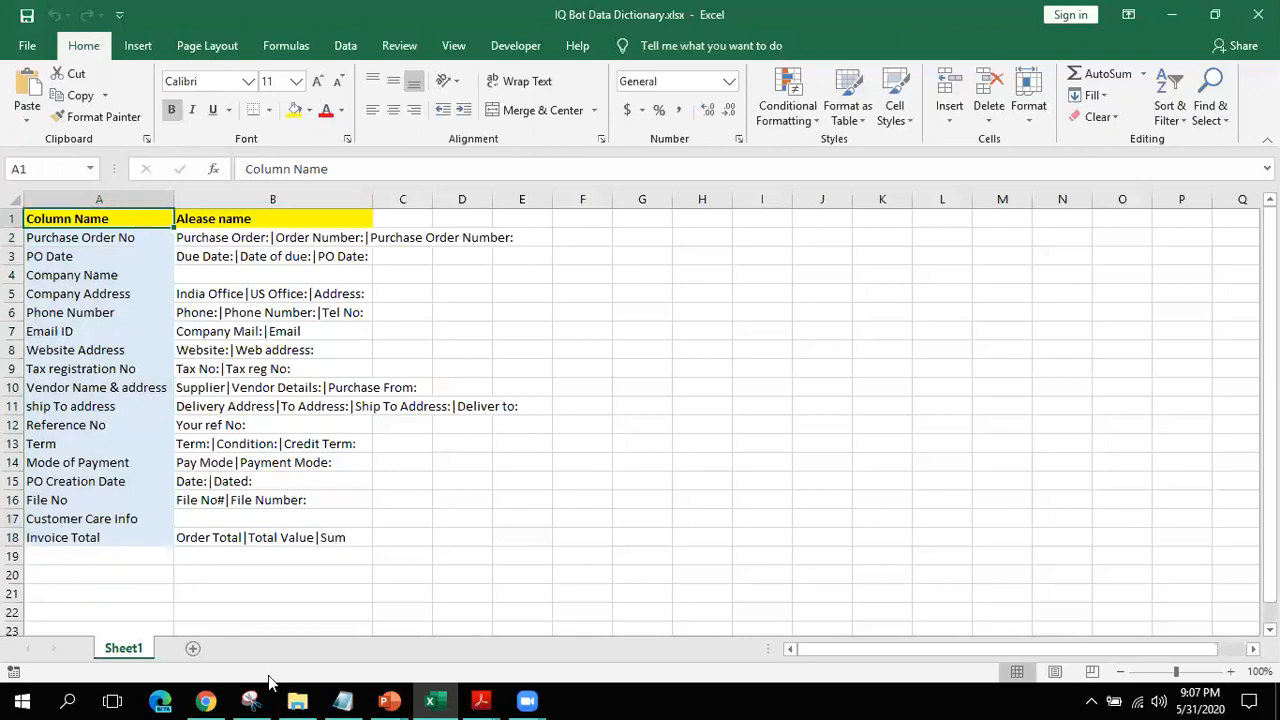
Step: Switch to Chrome, launch IQ Bot from the Control Room, and start a new learning instance
left_click(205, 700)
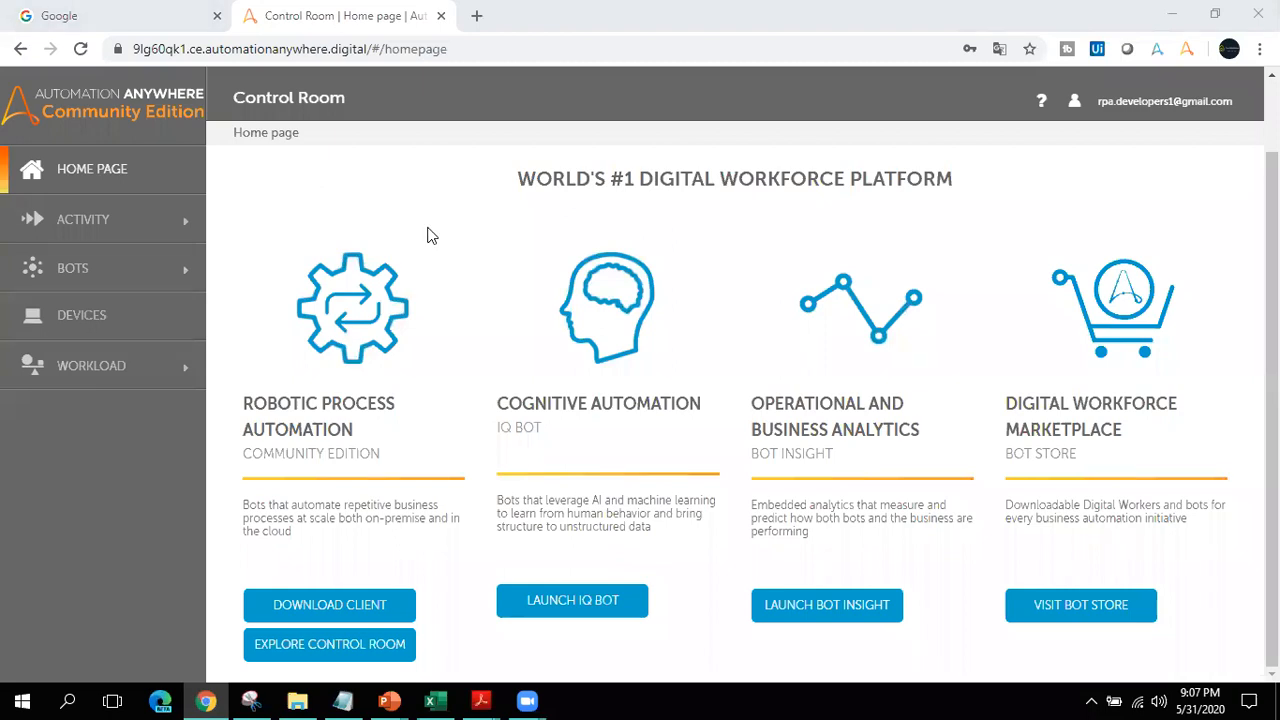
left_click(557, 612)
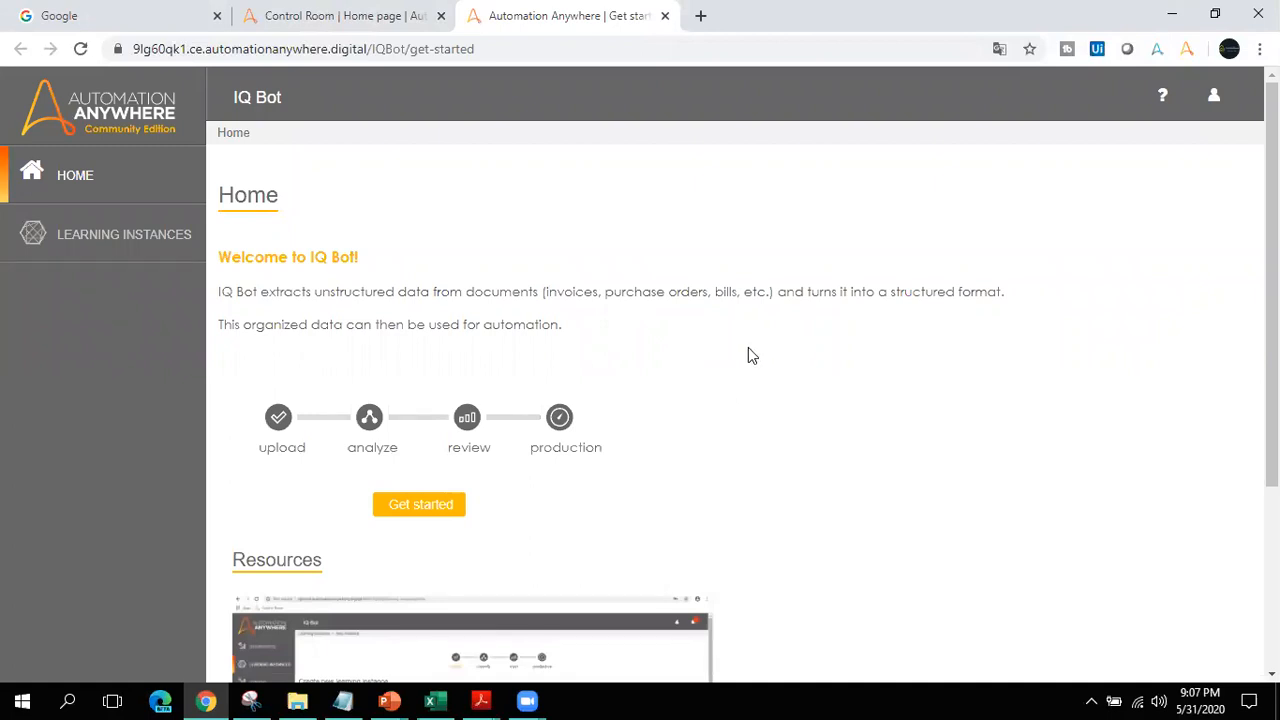
scroll(752, 356, "down", 1)
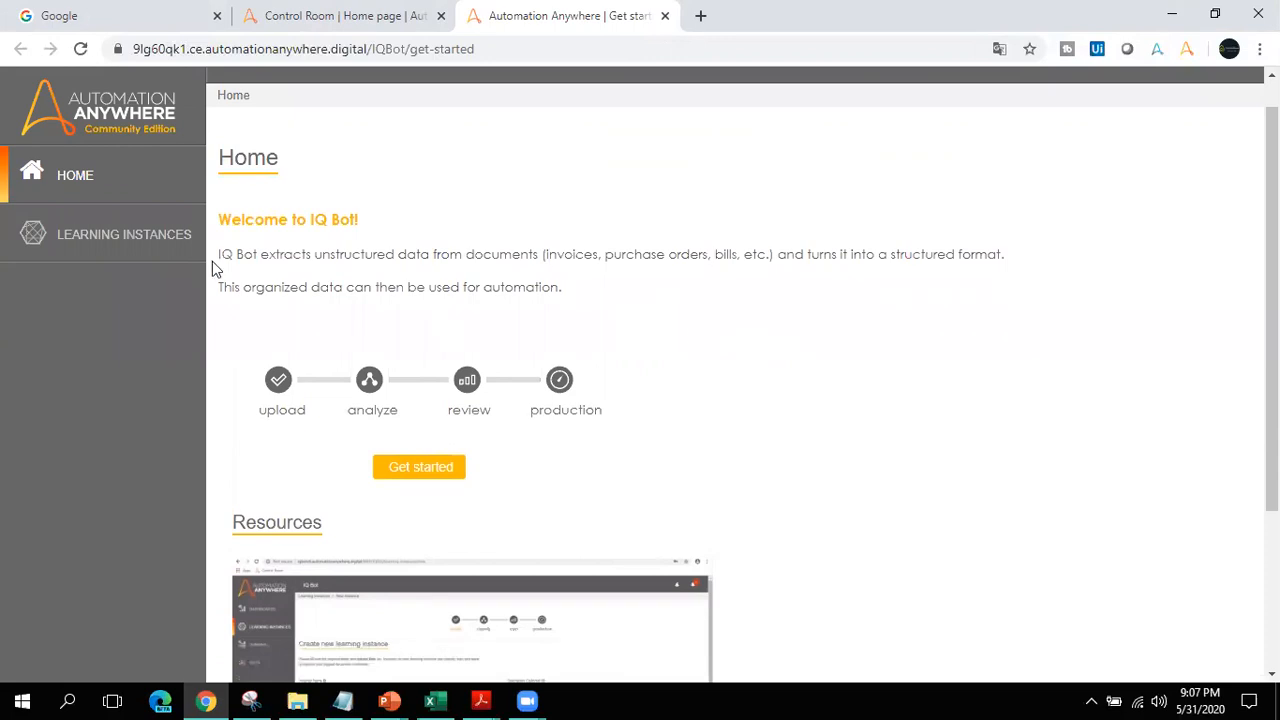
left_click(122, 240)
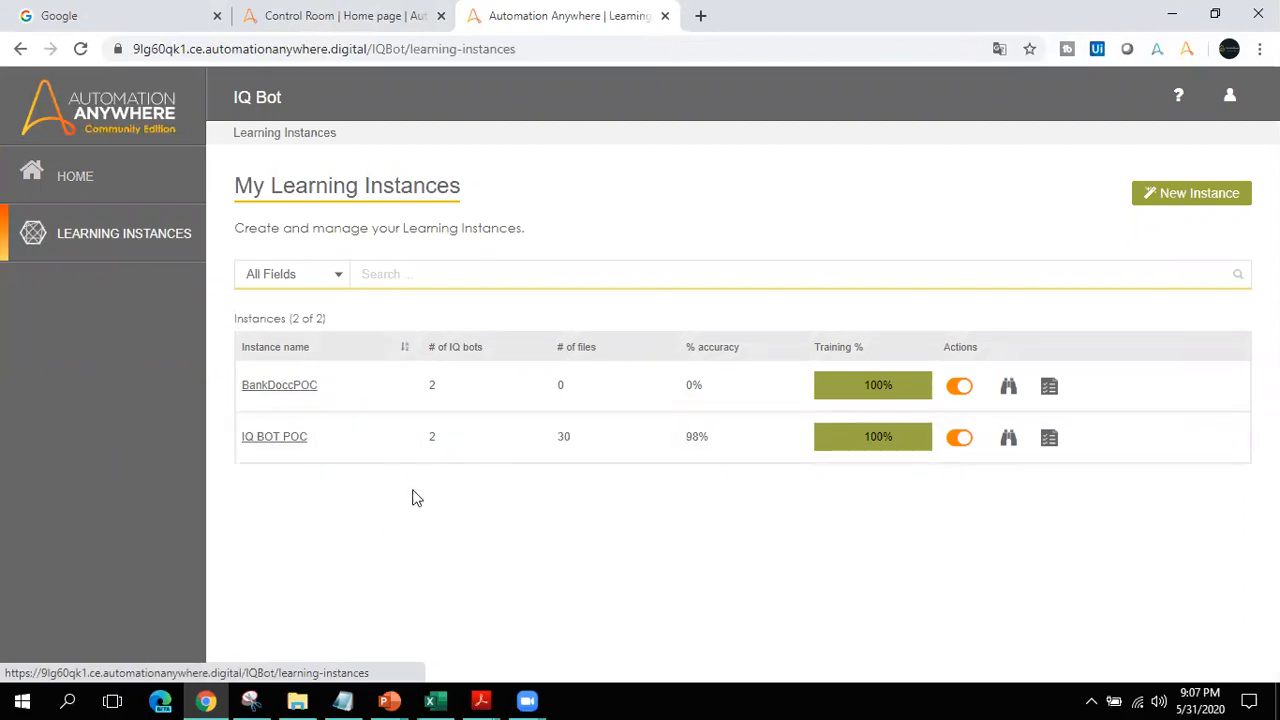
left_click(1192, 200)
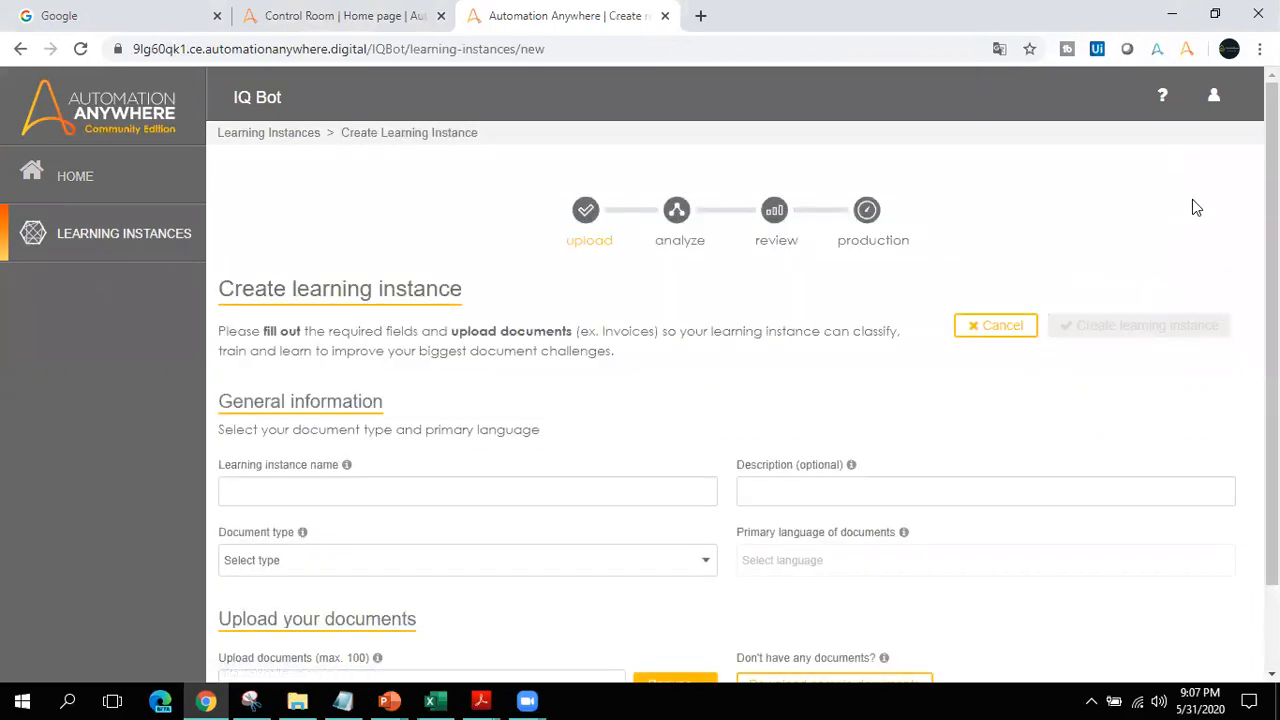
Step: Name the learning instance "Purchase Order Training1" and enter "Purchase Order Training" as its description
left_click(461, 491)
type("Purchase Order Training1")
key("ctrl+a")
key("ctrl+c")
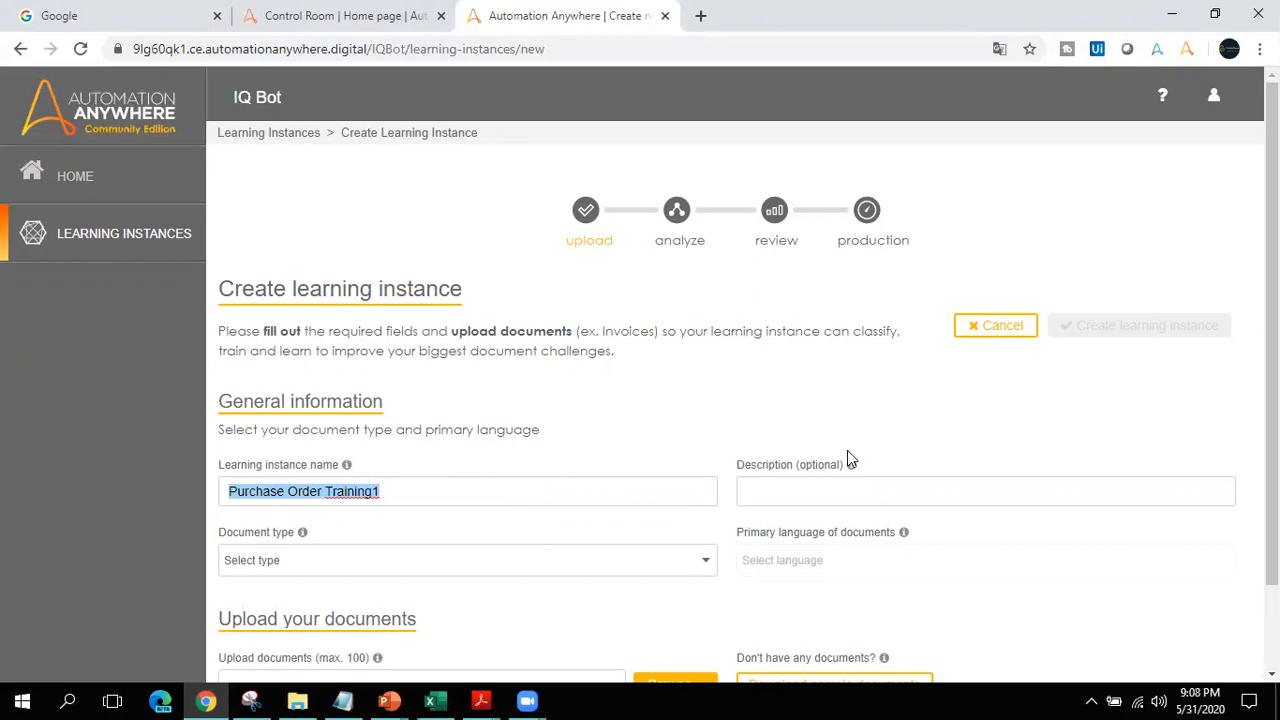
left_click(783, 502)
key("ctrl+v")
key("BackSpace")
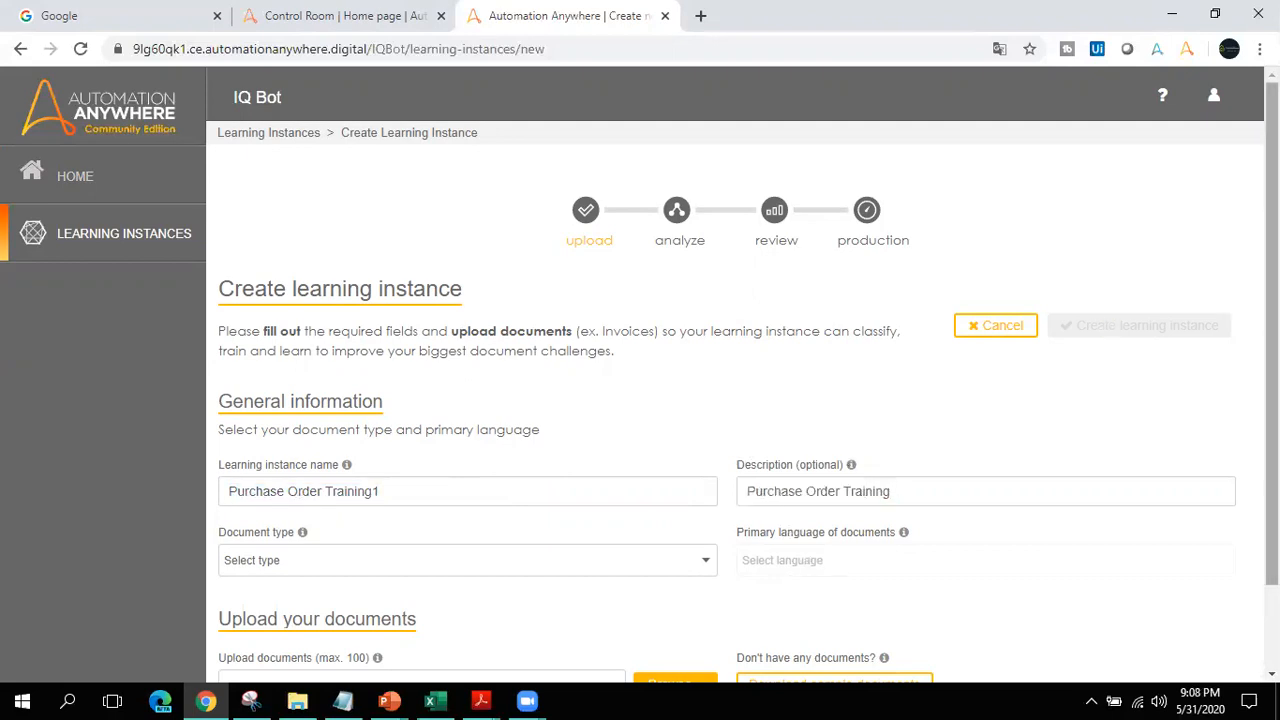
Step: Set the learning instance's document type to Purchase Orders
scroll(866, 237, "down", 1)
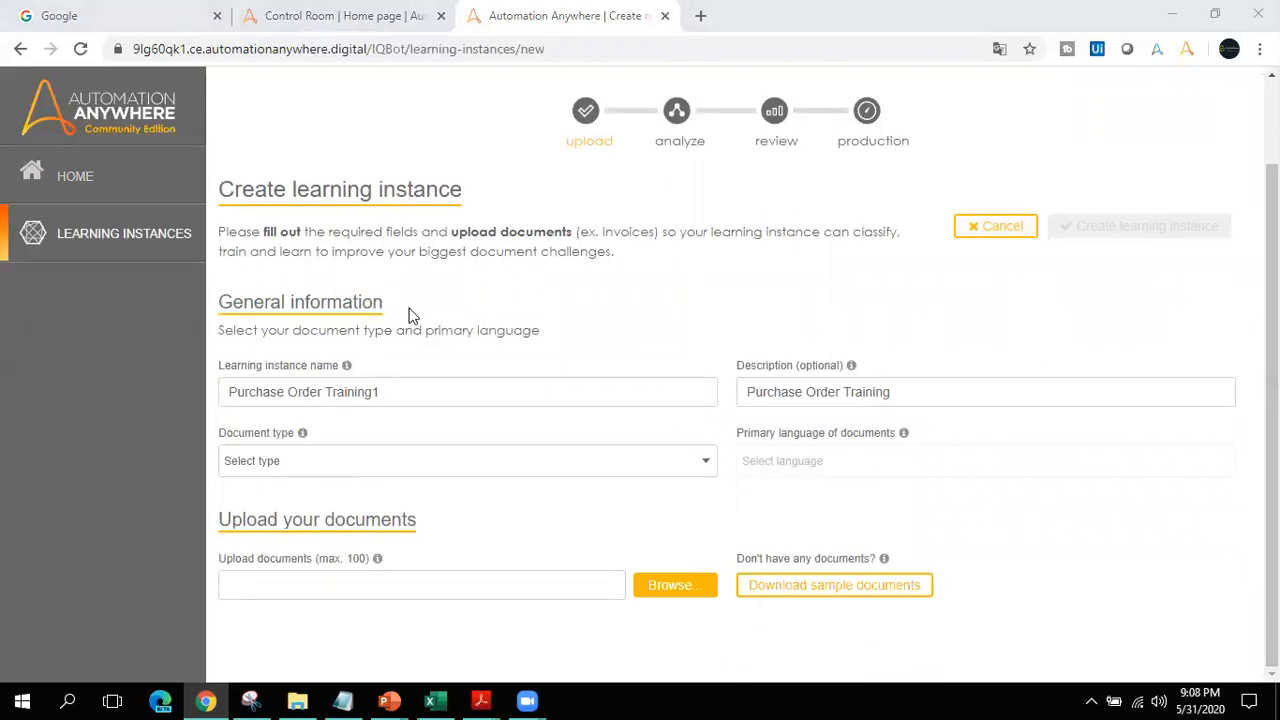
left_click(680, 464)
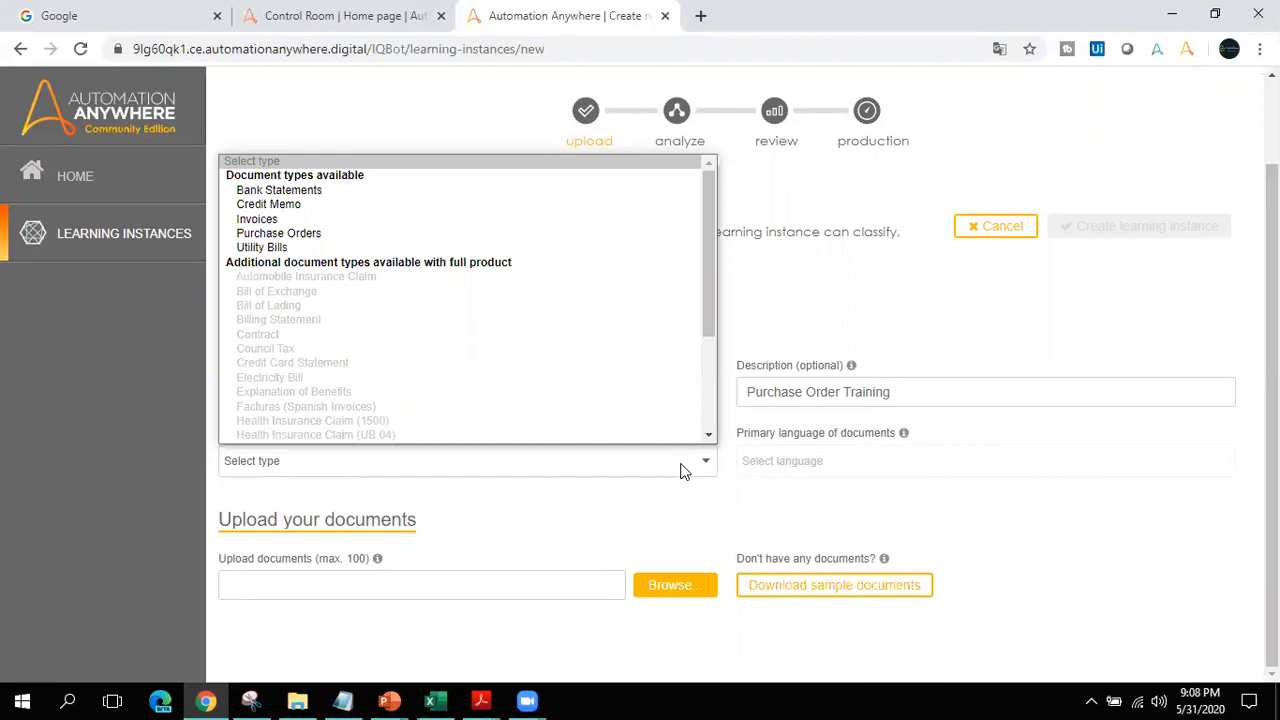
left_click(333, 234)
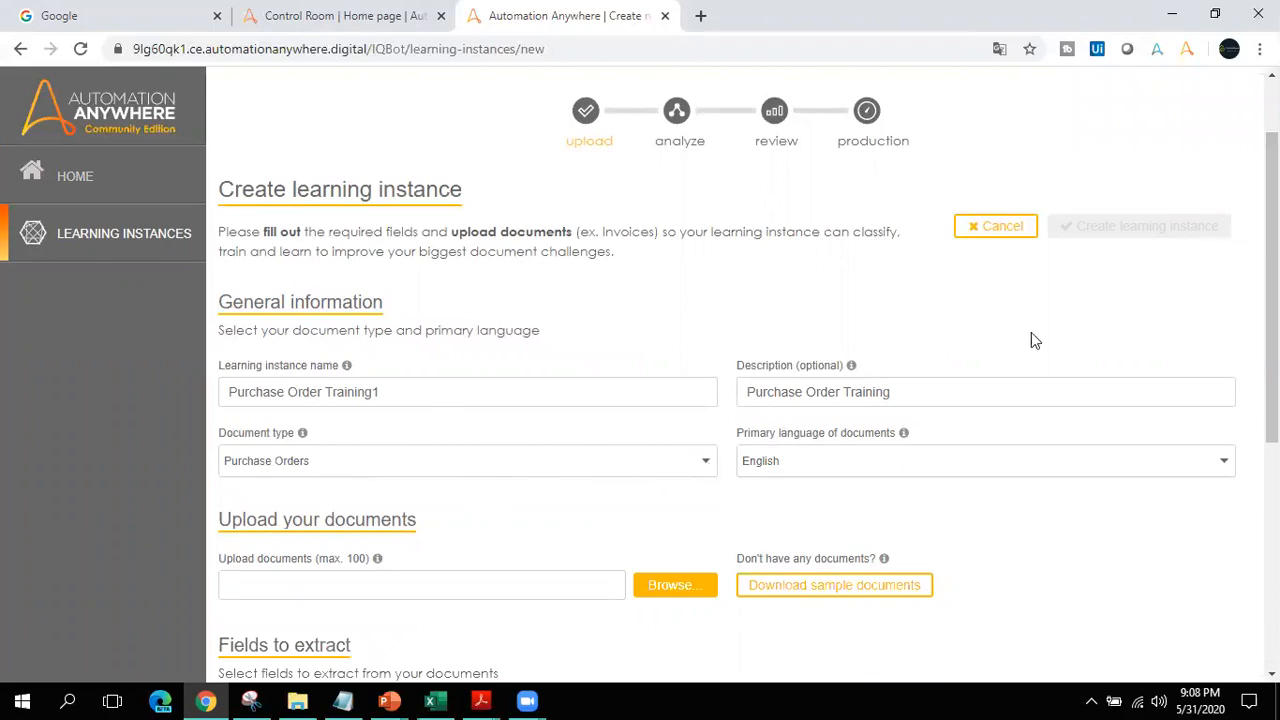
scroll(1270, 300, "down", 1)
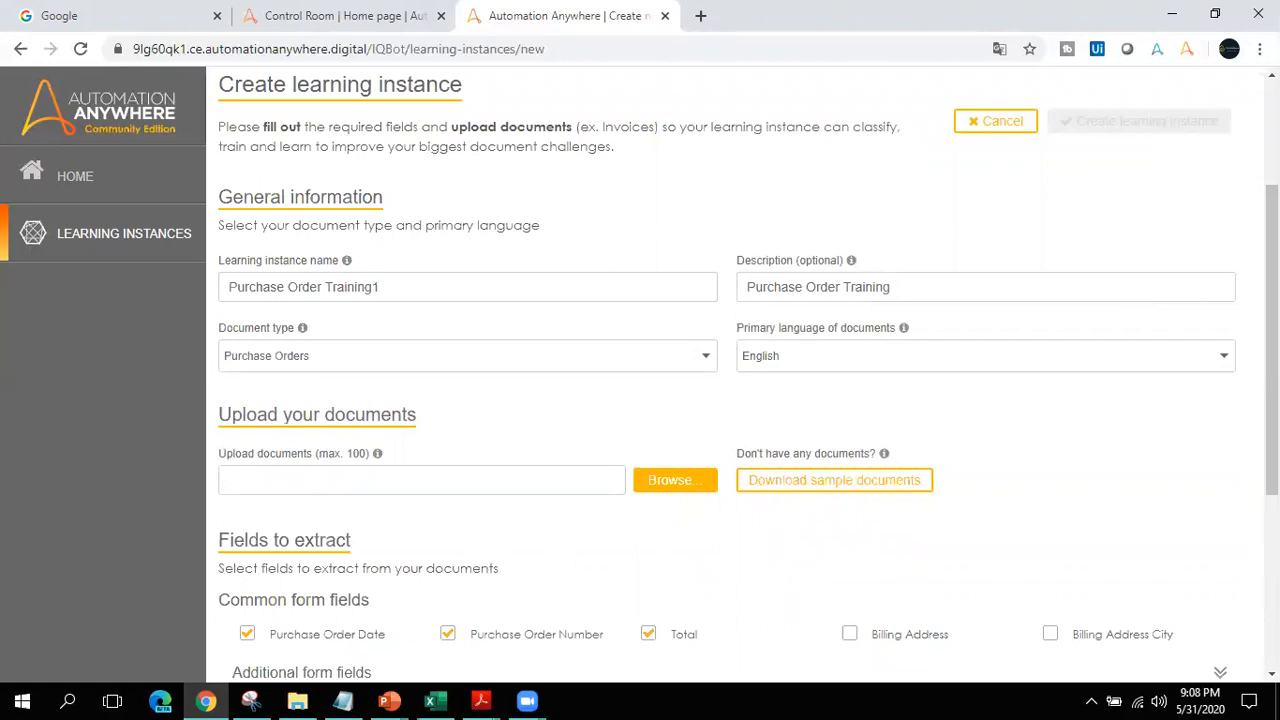
Step: Deselect the item description, Item Total and quantity table fields and expand the additional form fields list
scroll(1271, 340, "down", 2)
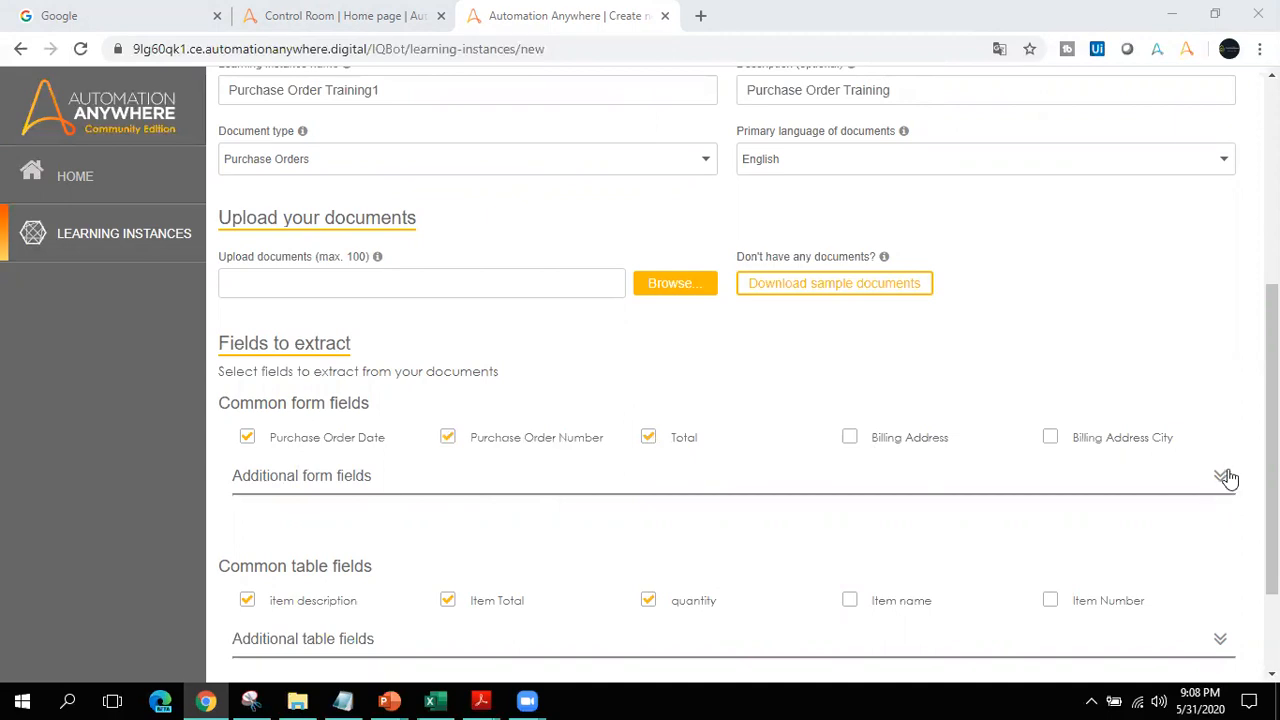
scroll(1028, 587, "down", 1)
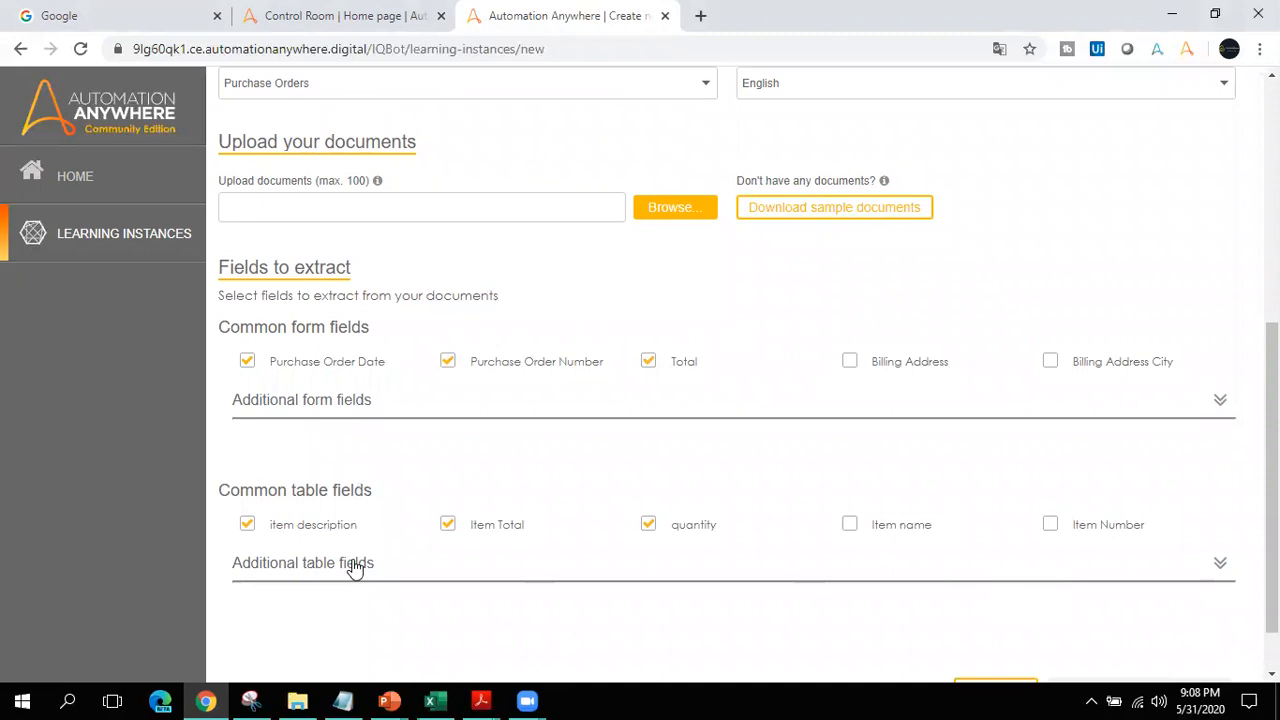
left_click(247, 526)
left_click(448, 530)
left_click(648, 526)
left_click(1222, 402)
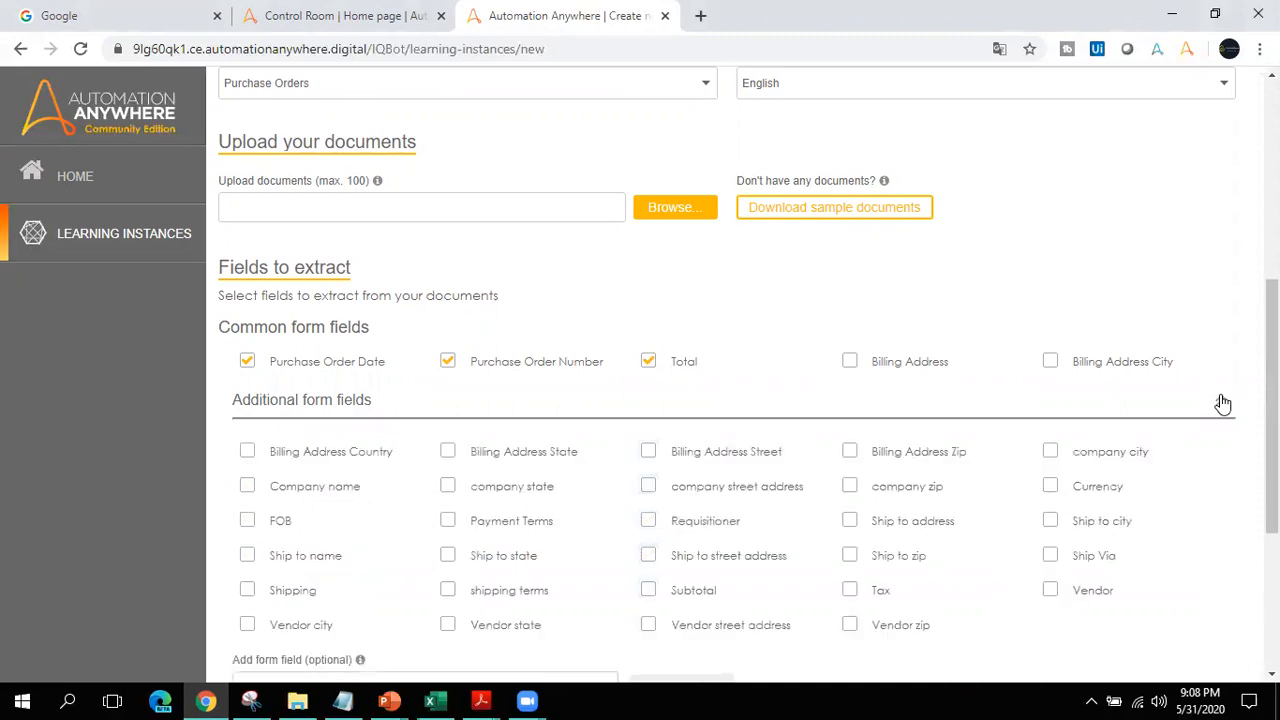
Step: Compare the form fields with the data dictionary in Excel and bold Purchase Order No and PO Date there as covered
left_click(440, 700)
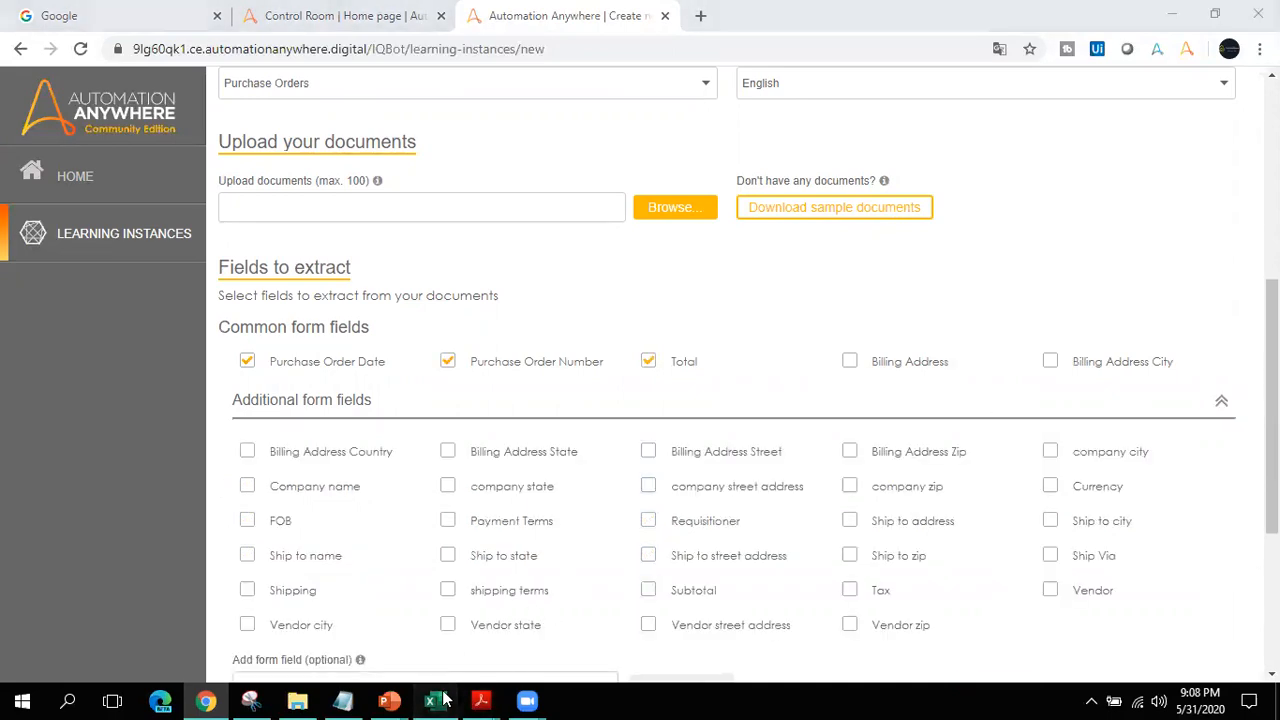
key("Down")
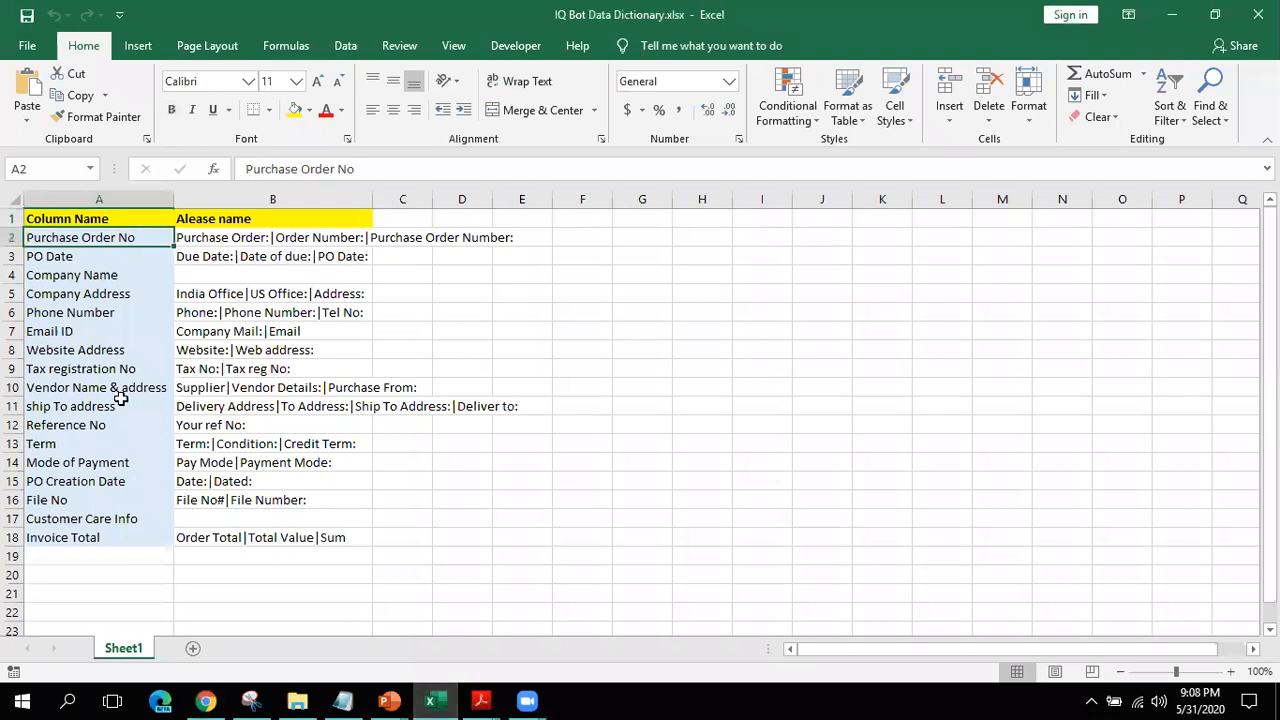
key("alt+Tab")
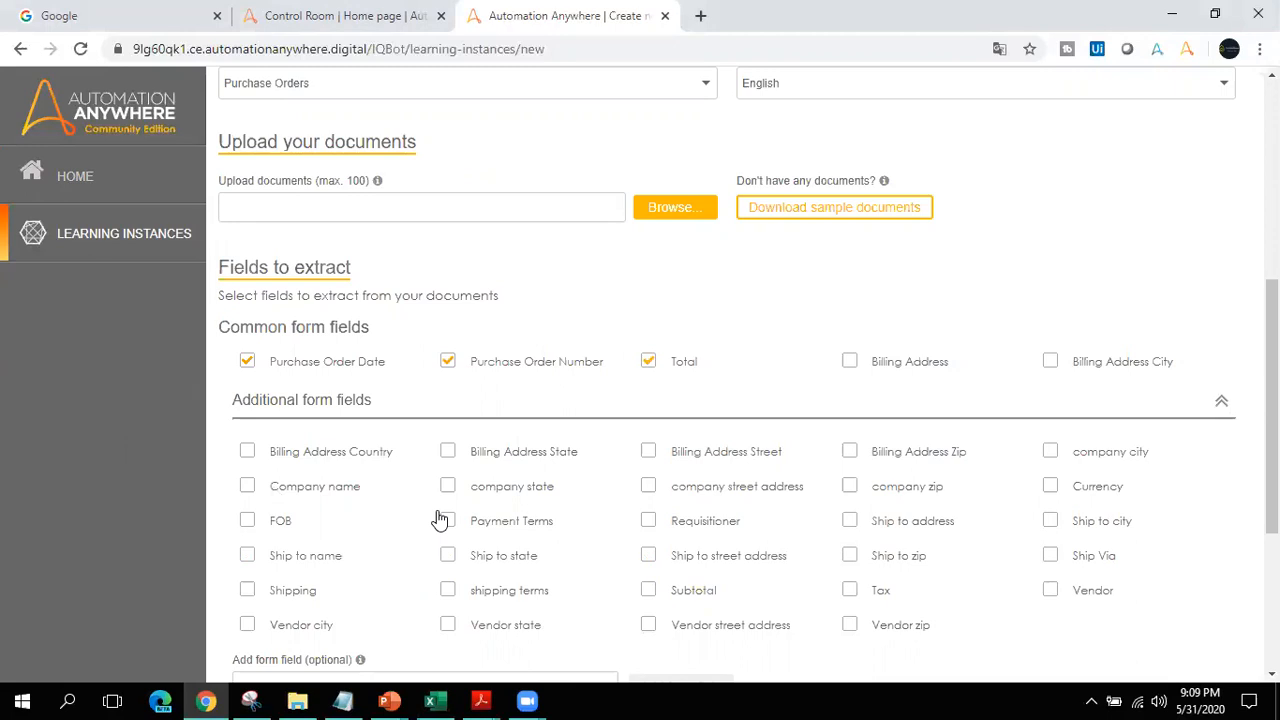
key("alt+Tab")
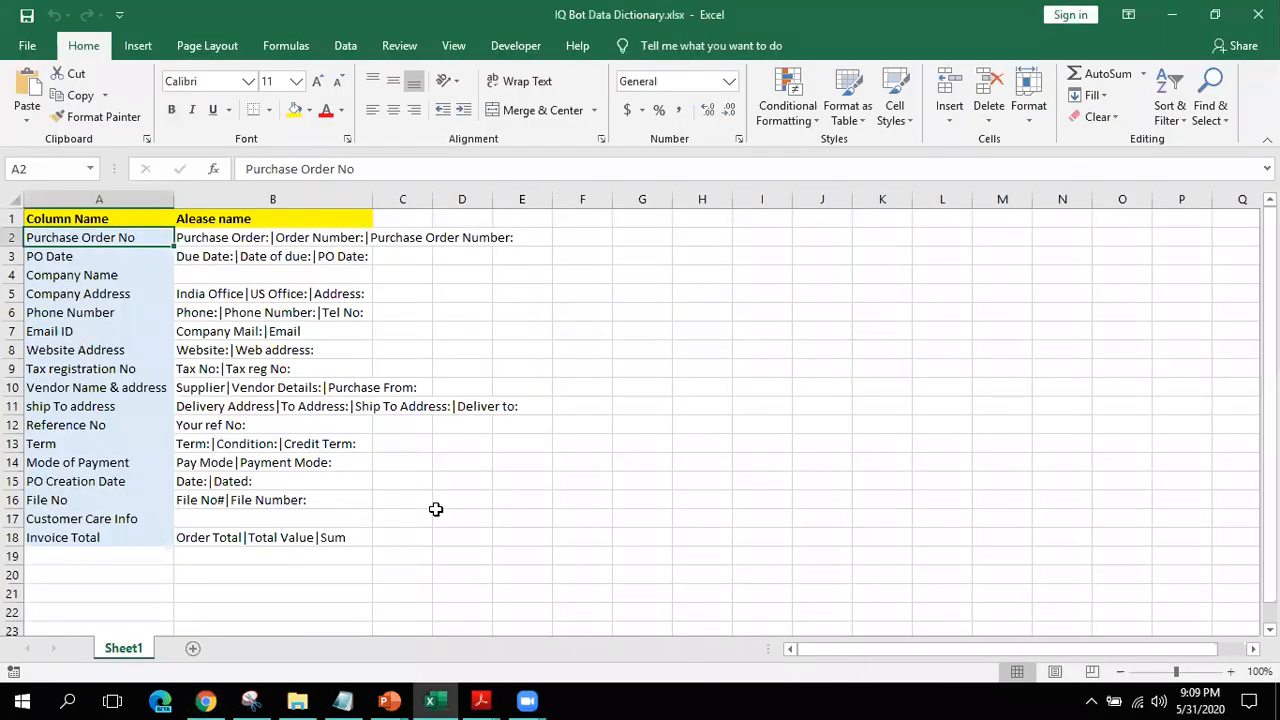
key("alt+Tab")
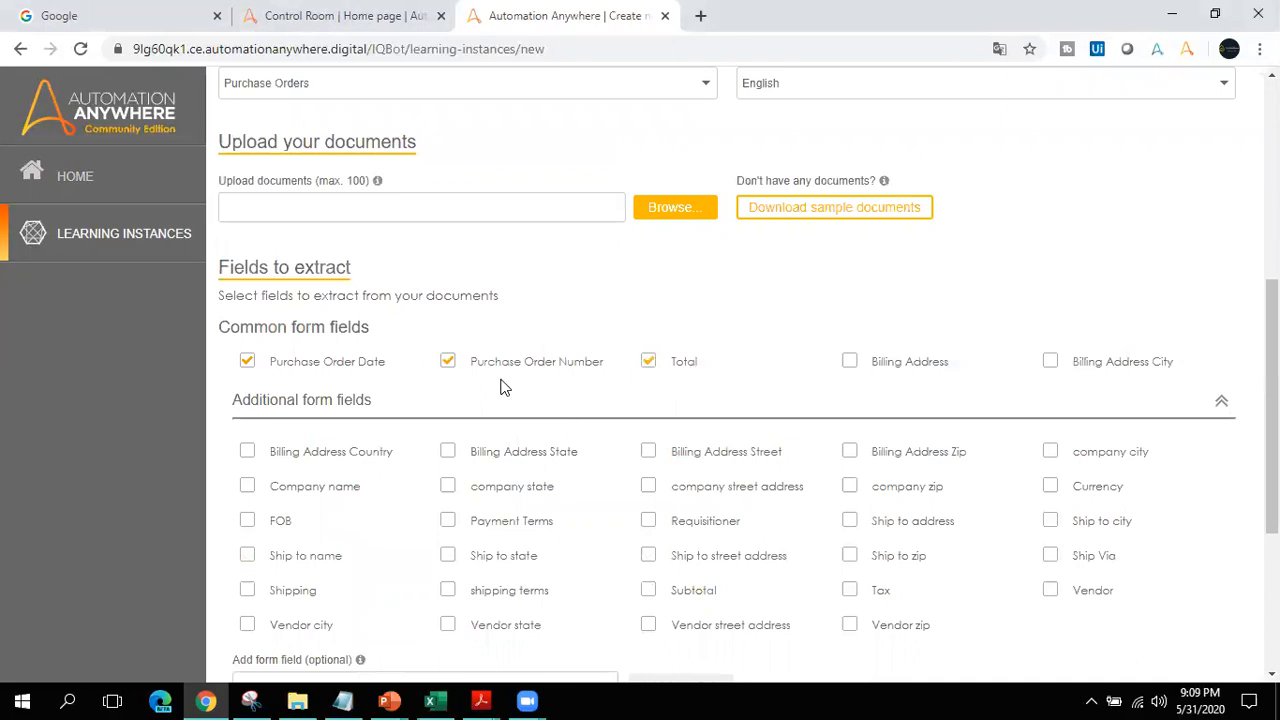
key("alt+Tab")
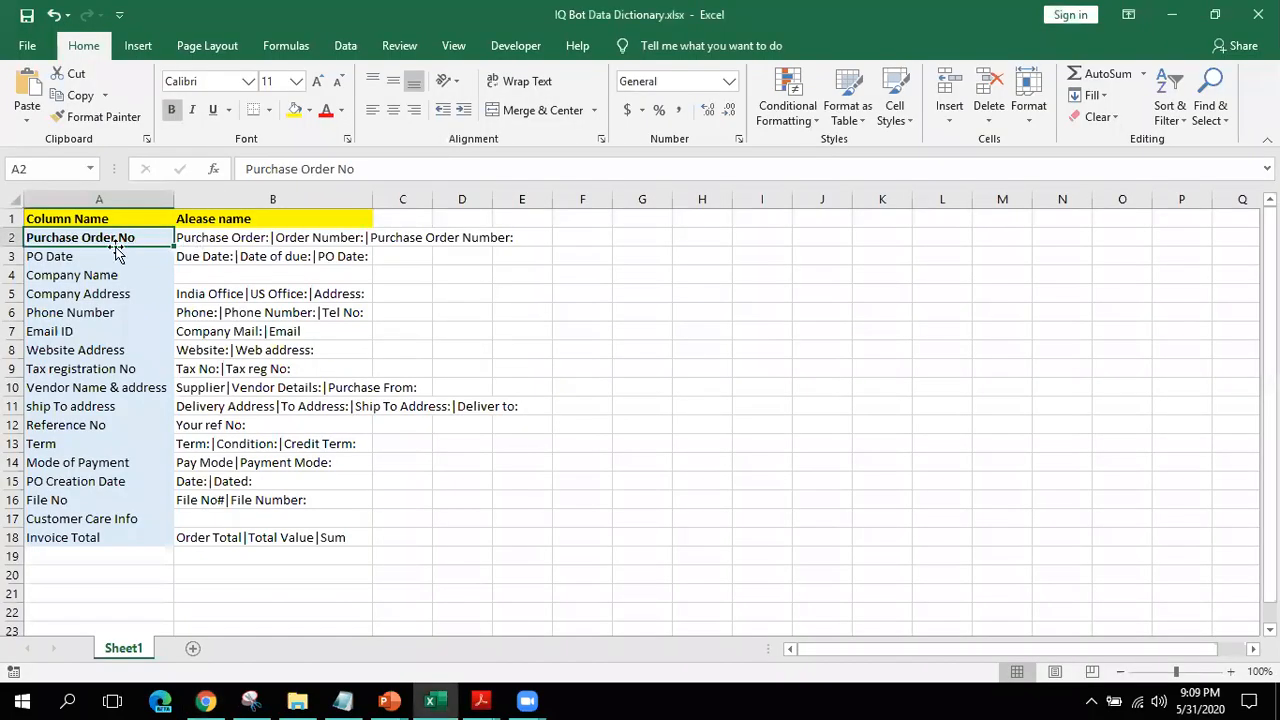
left_click(90, 257)
key("ctrl+b")
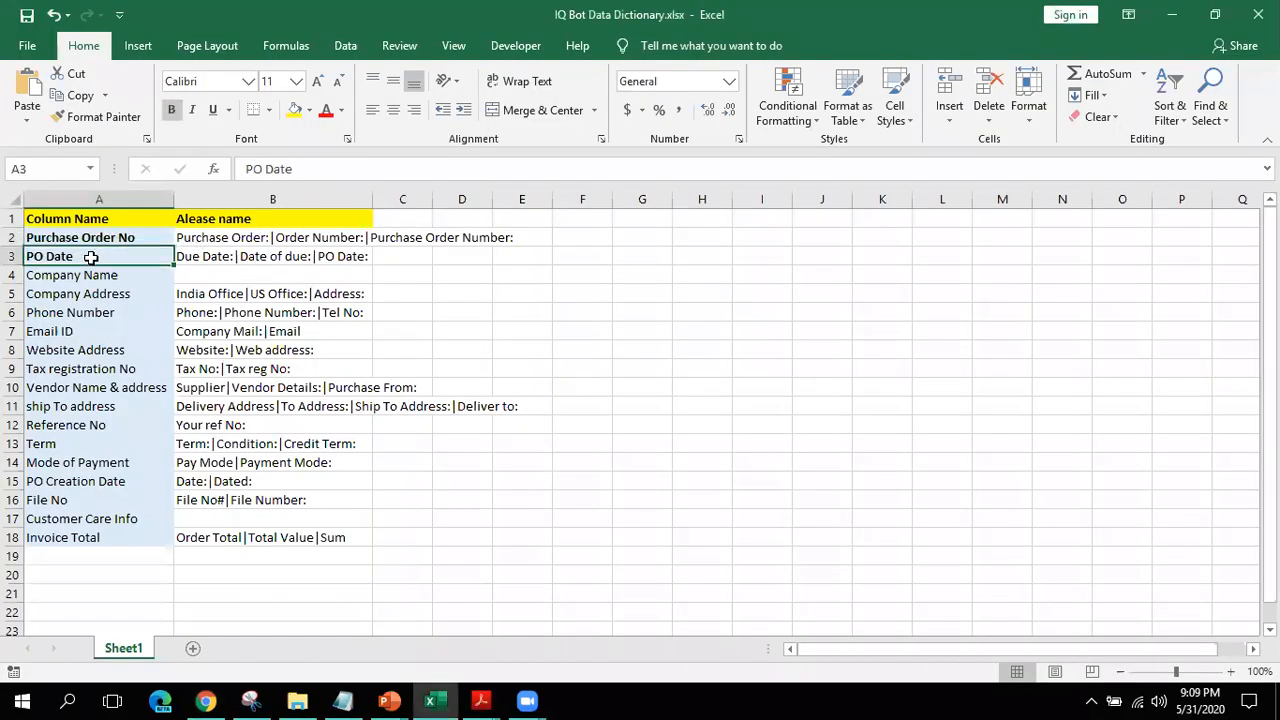
Step: Check the Total form field in Chrome against the dictionary and bold Invoice Total in Excel
key("alt+Tab")
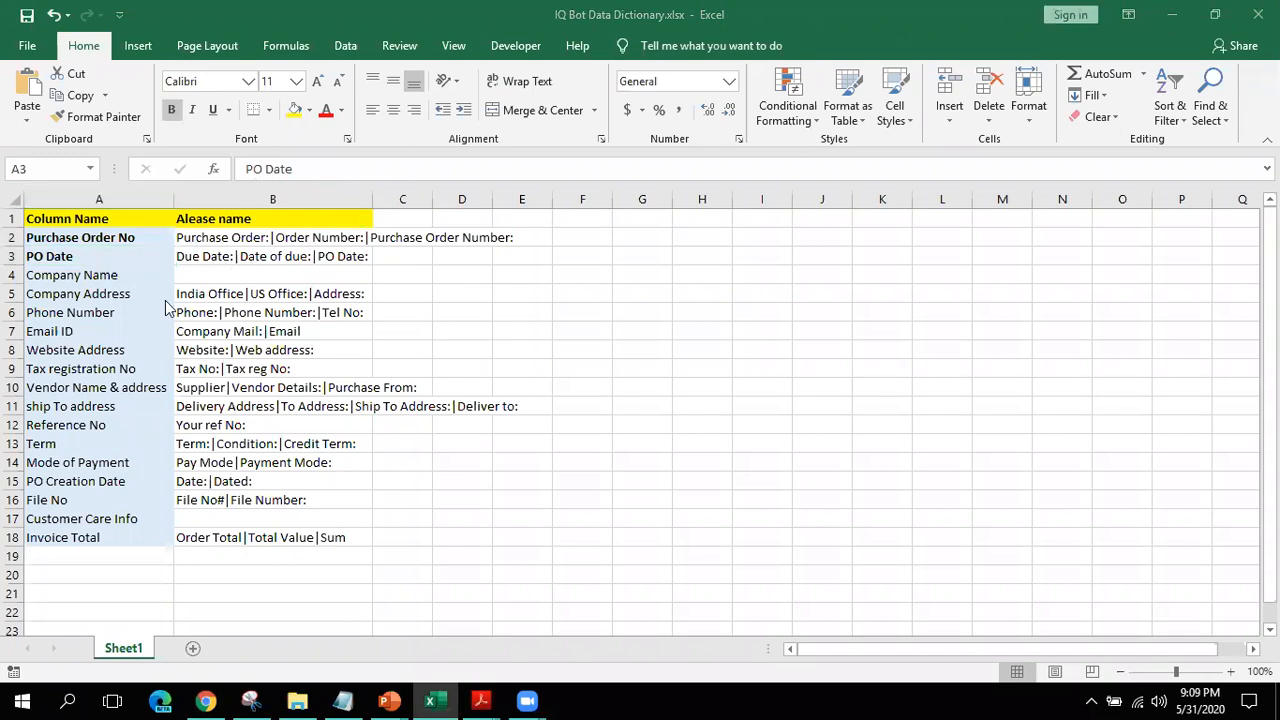
key("alt+Tab")
key("Tab")
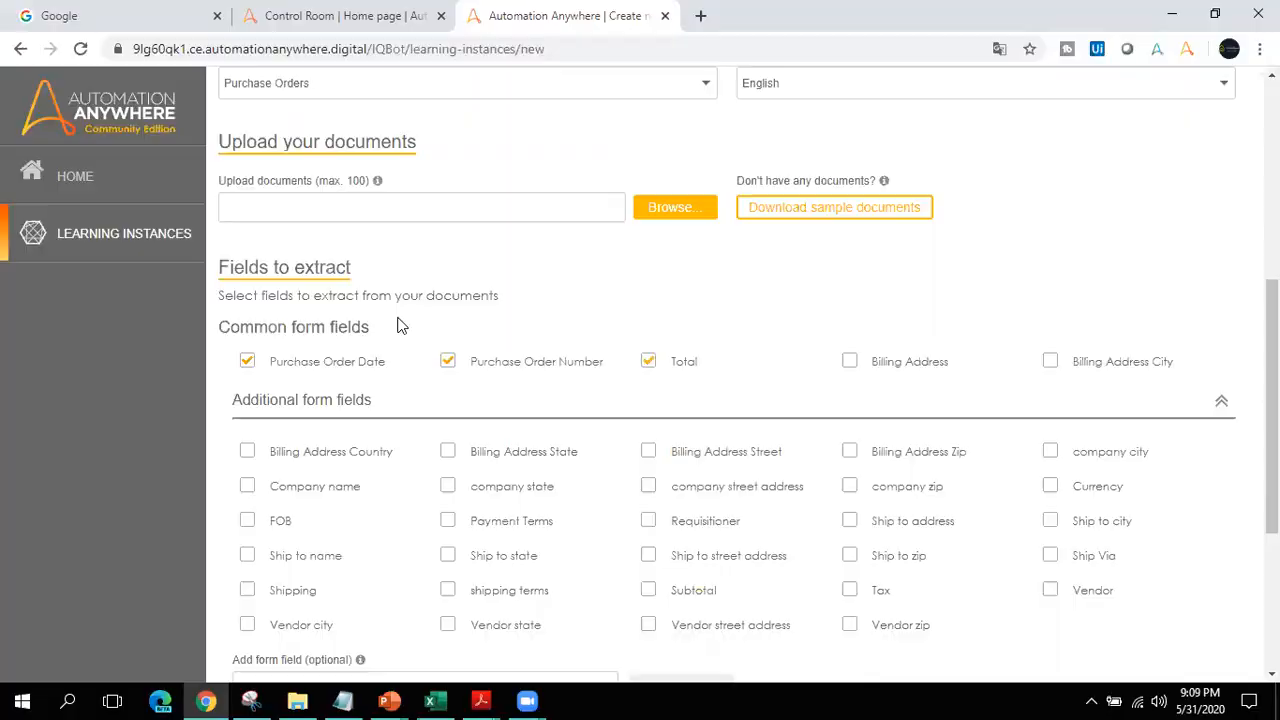
key("alt+Tab")
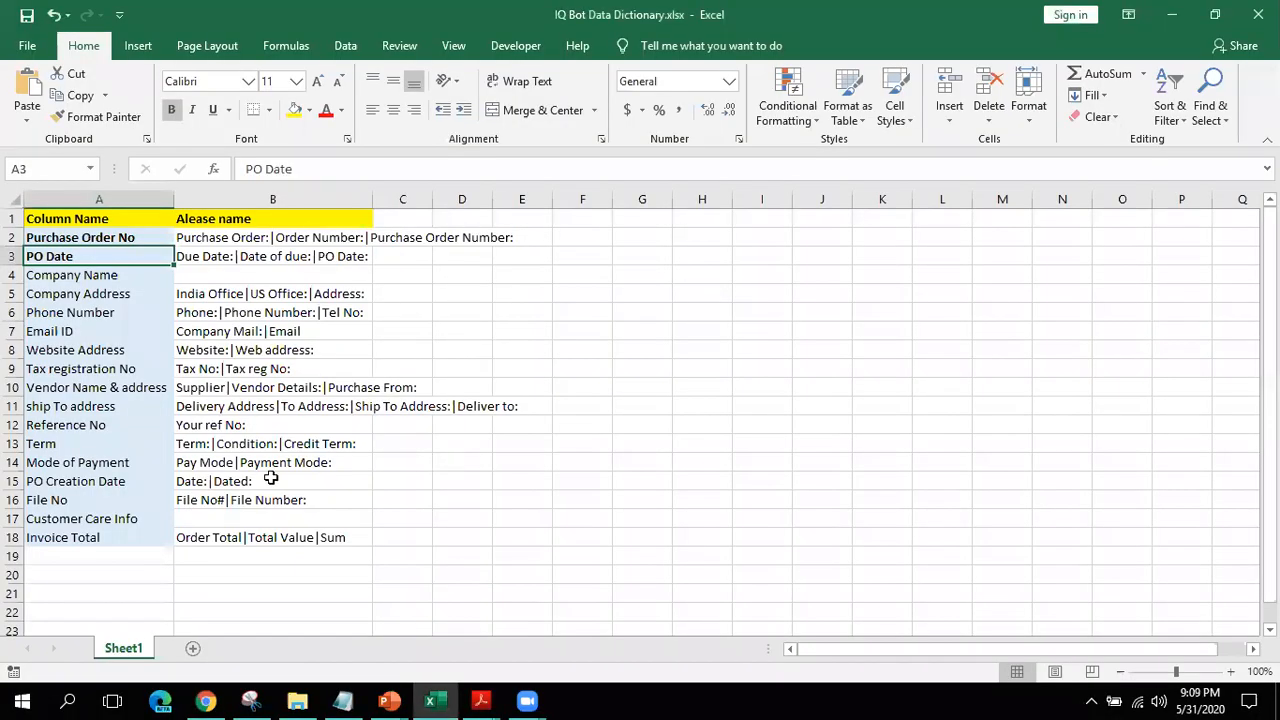
left_click(105, 538)
key("ctrl+b")
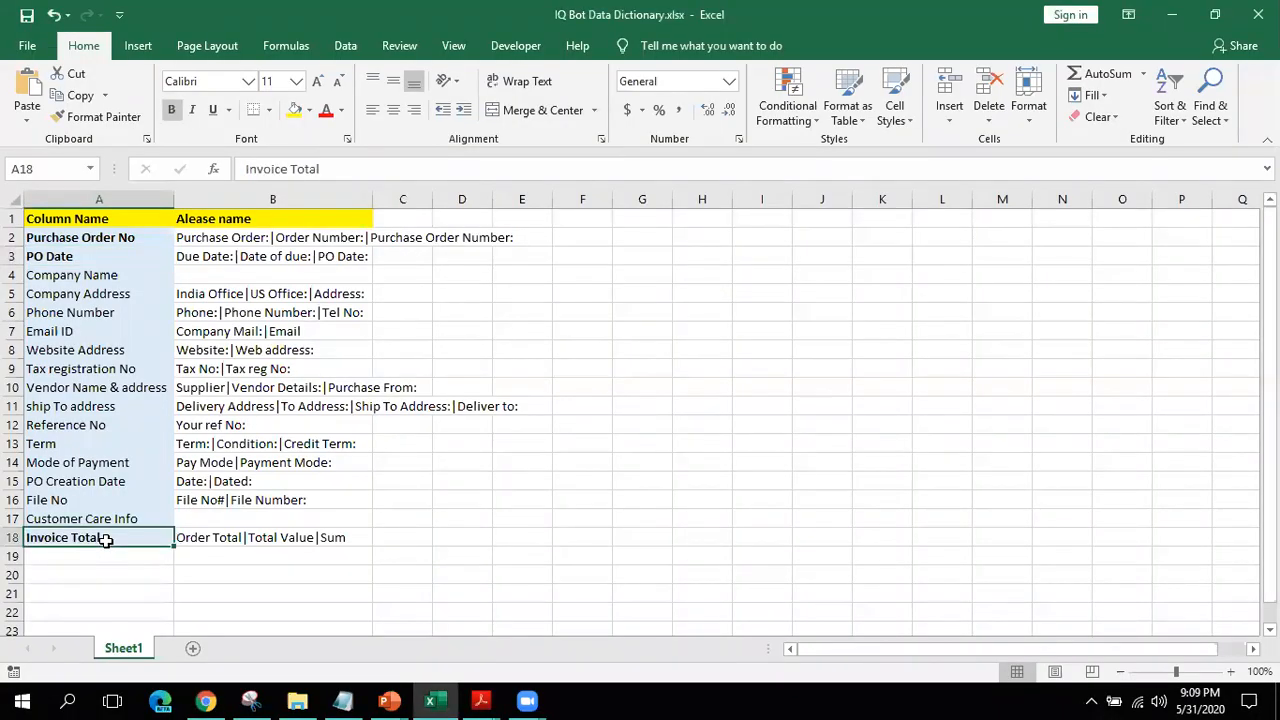
Step: View the sample Purchase Order_3.pdf in Acrobat Reader and return to the data dictionary in Excel
mouse_move(474, 699)
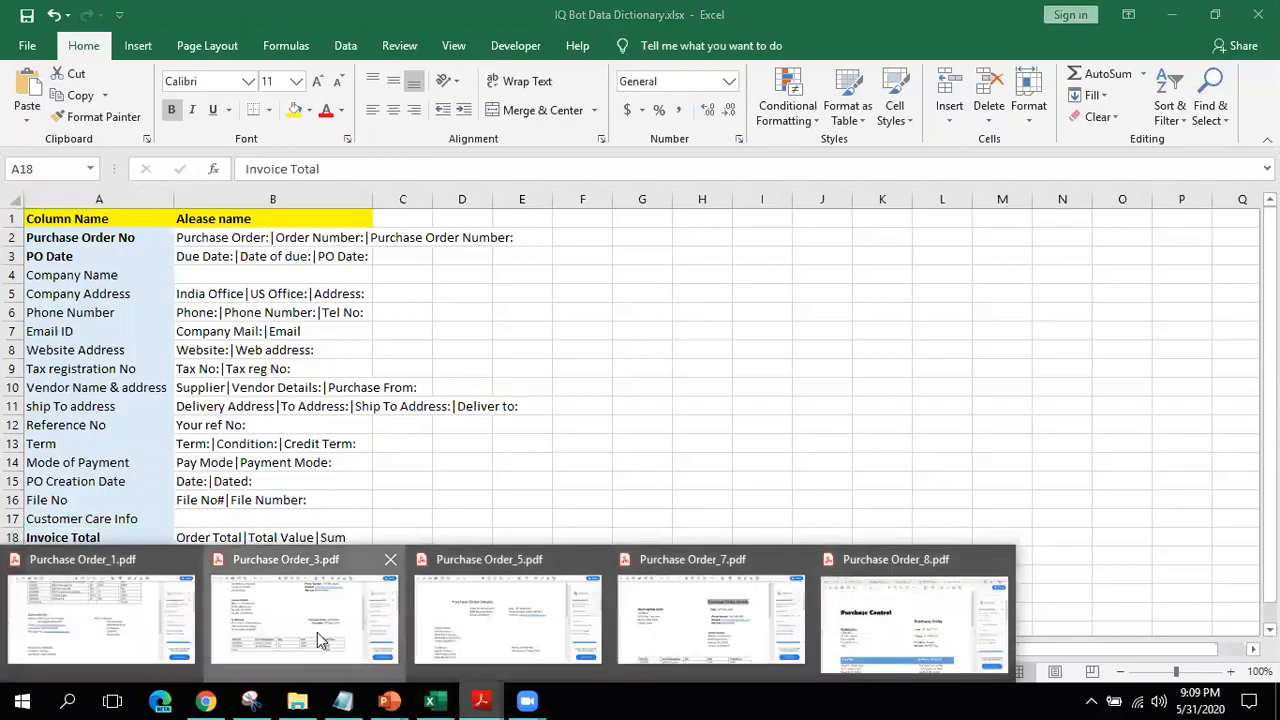
left_click(304, 618)
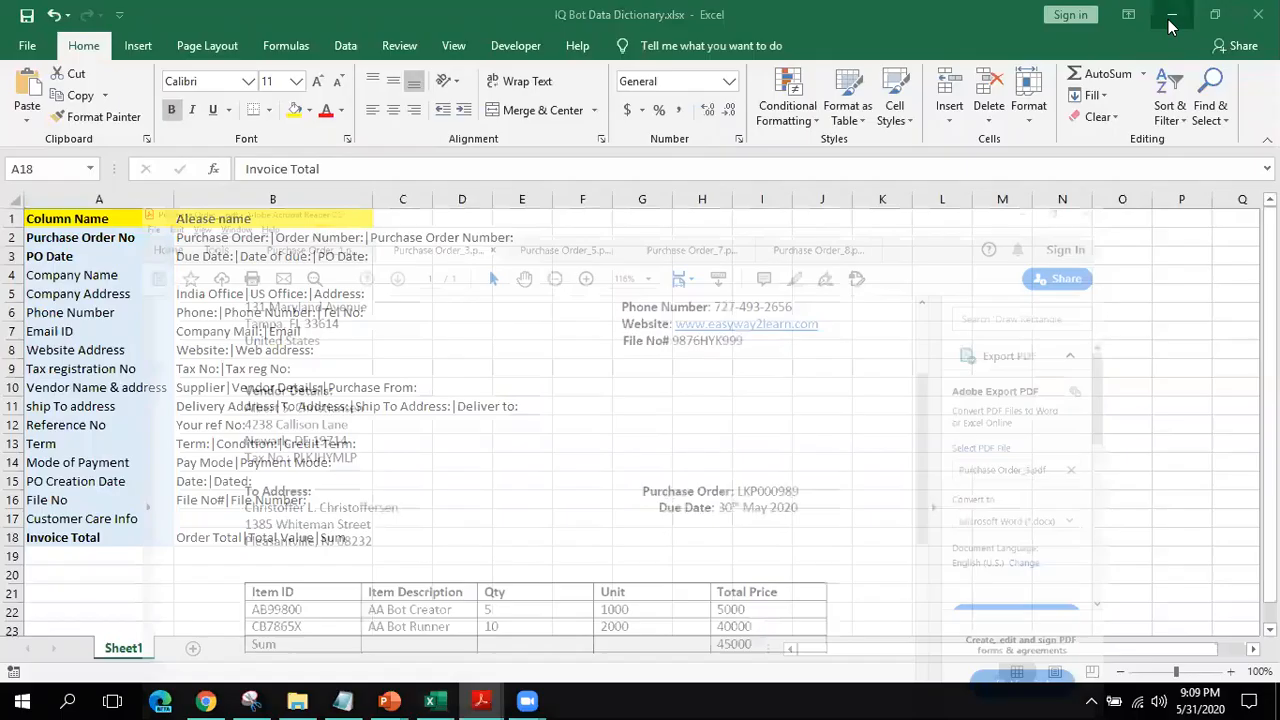
left_click(1171, 10)
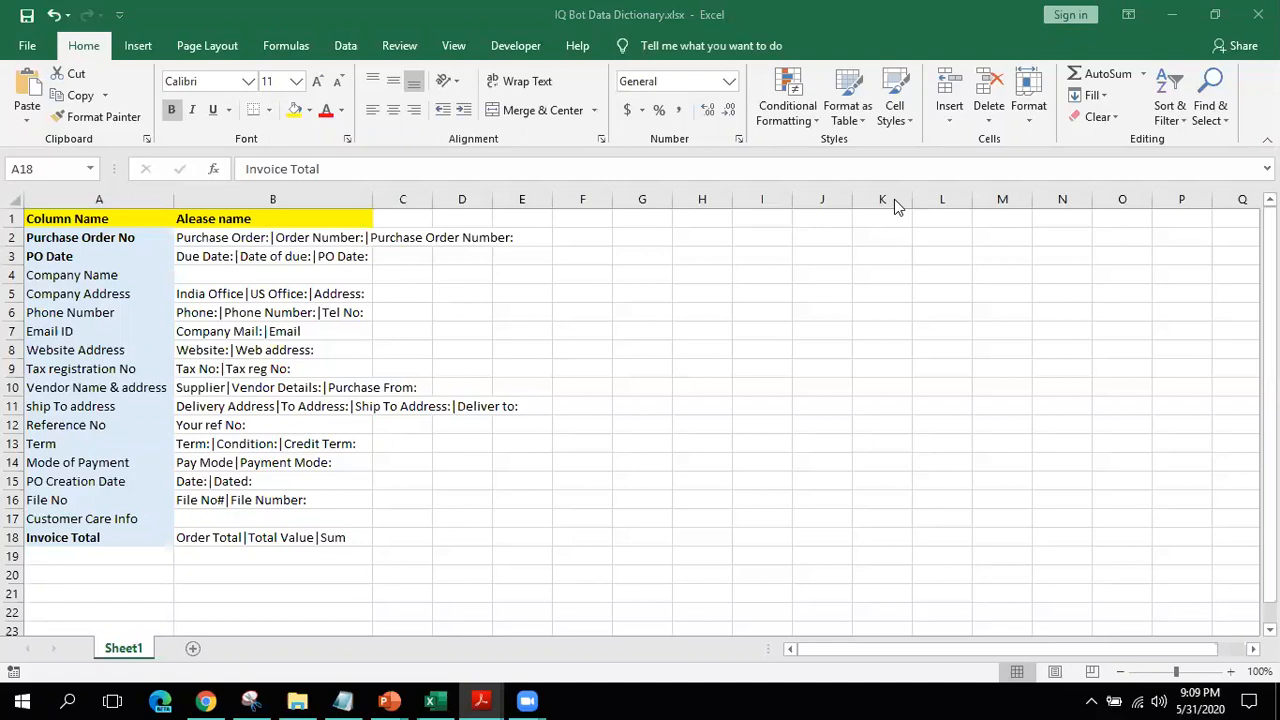
Step: Select the Company name form field in Chrome and bold Company Name in the Excel data dictionary
left_click(112, 274)
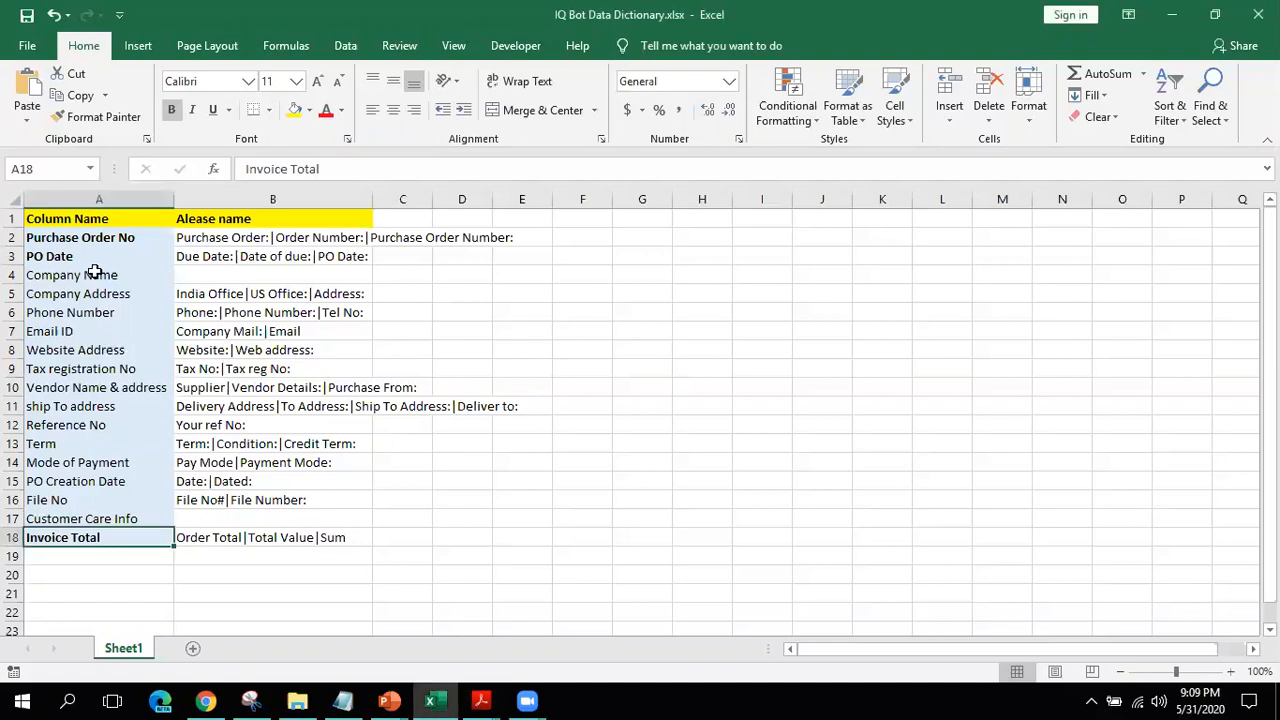
key("alt+Tab")
key("alt+Tab")
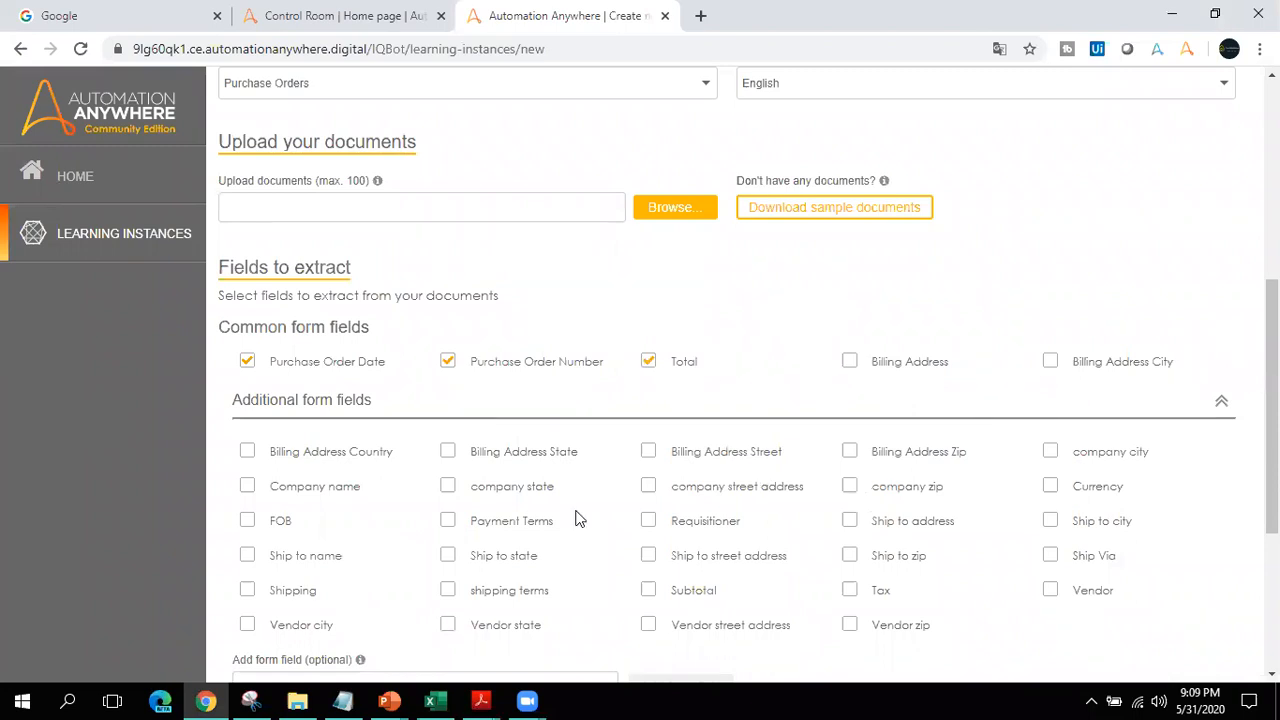
left_click(250, 488)
key("alt+Tab")
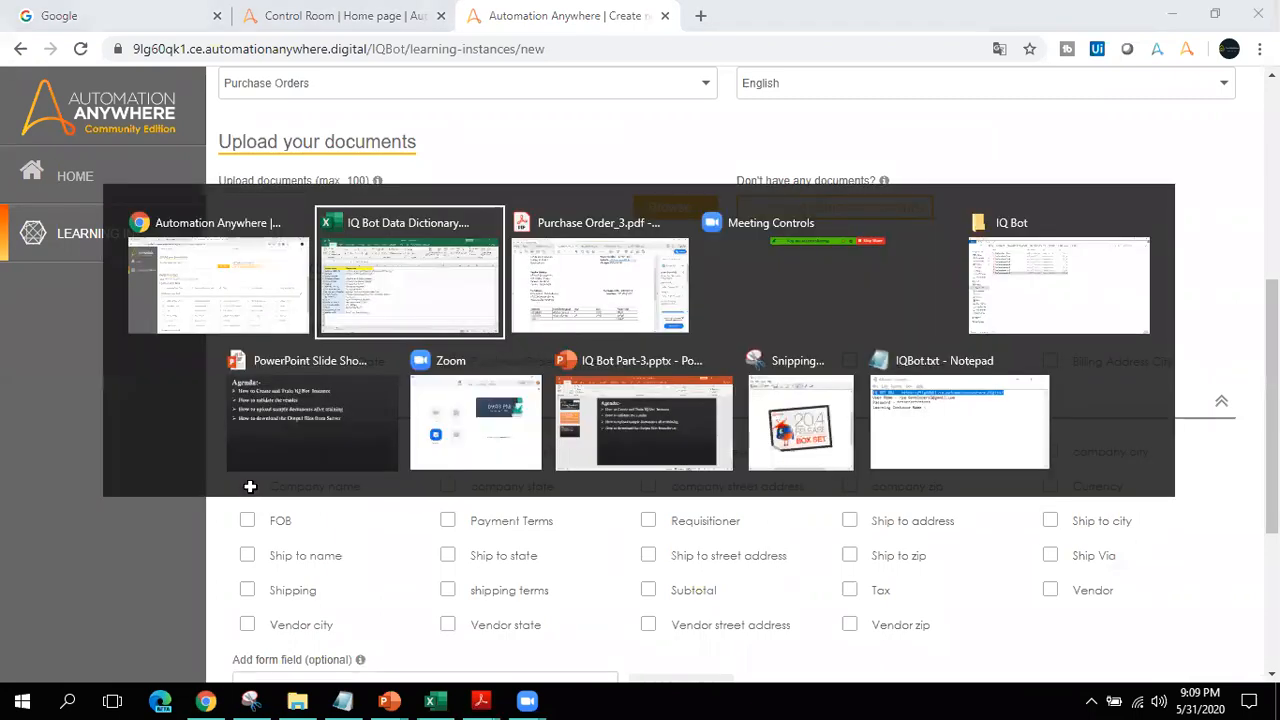
key("ctrl+b")
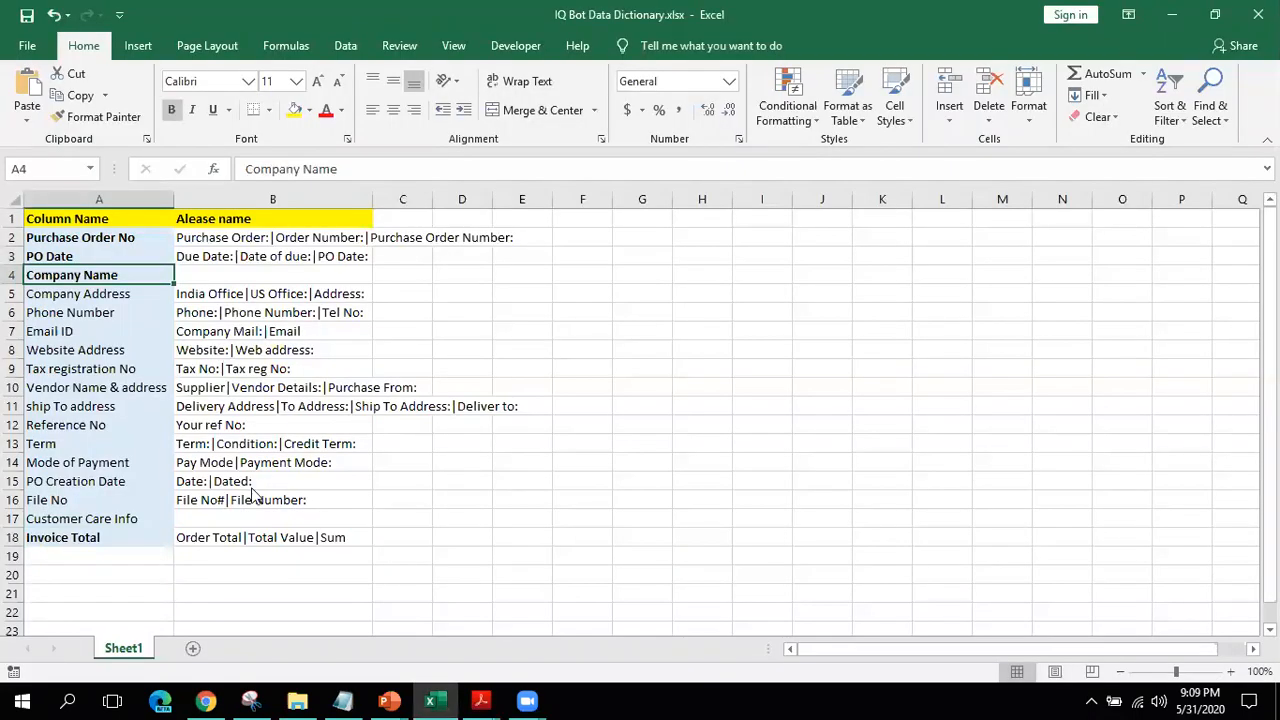
Step: Copy Company Address from the Excel data dictionary and add it as a custom form field in Chrome
key("alt+Tab")
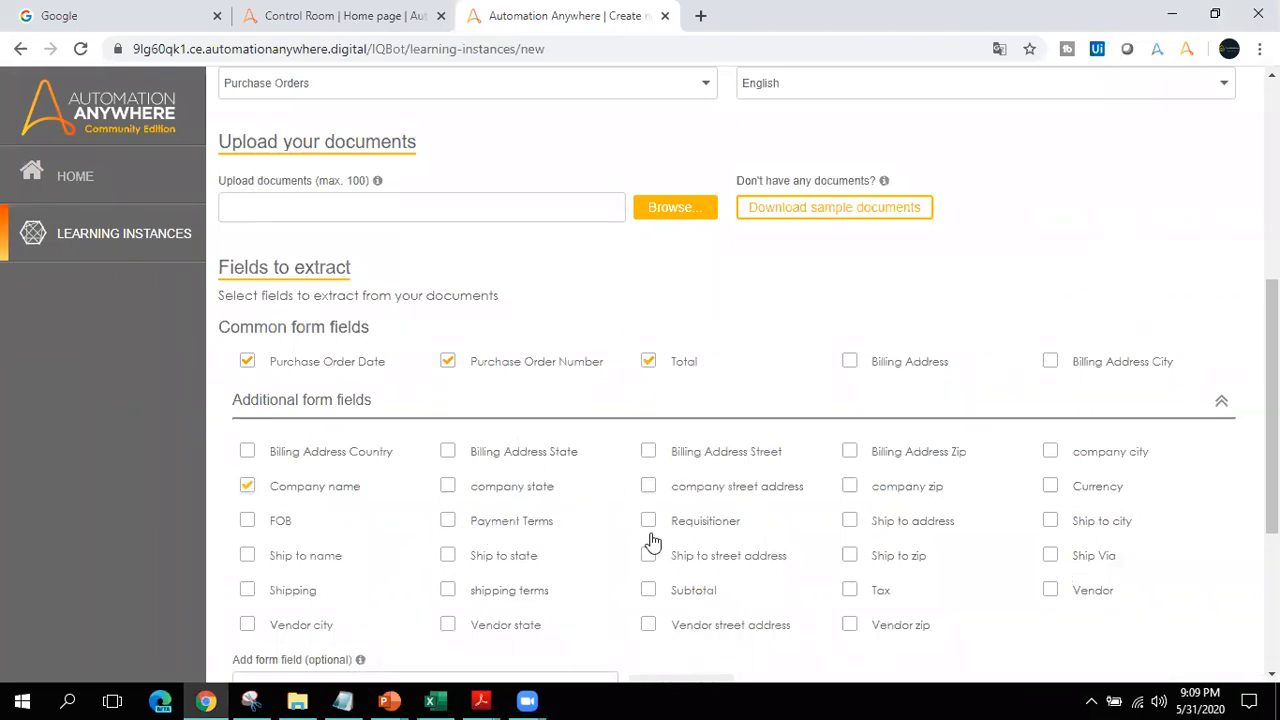
key("alt+Tab")
key("Down")
key("ctrl+c")
key("alt+Tab")
scroll(1074, 417, "down", 1)
scroll(761, 533, "down", 2)
left_click(549, 543)
key("ctrl+v")
left_click(684, 542)
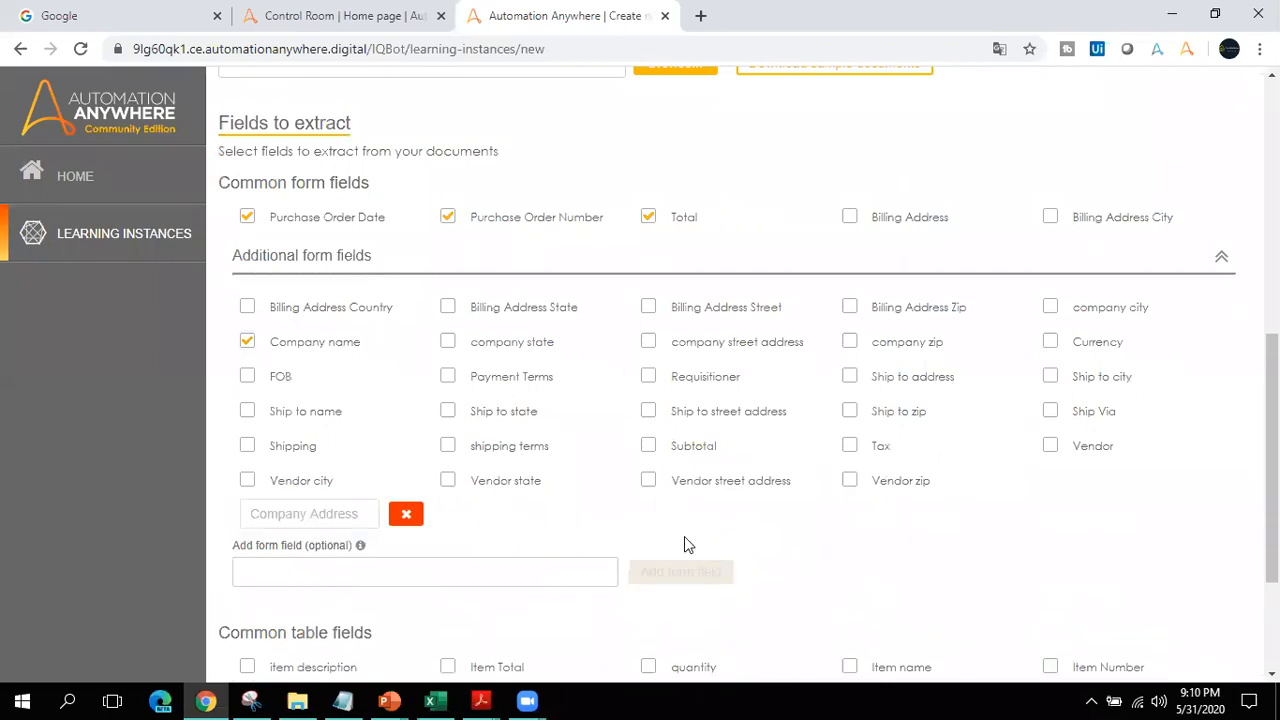
Step: Copy Phone Number from the Excel data dictionary and add it as a custom form field in Chrome
key("alt+Tab")
key("Down")
key("ctrl+c")
key("alt+Tab")
key("ctrl+v")
left_click(666, 578)
Step: Copy Email ID from the Excel data dictionary and add it as a custom form field in Chrome
key("alt+Tab")
key("Down")
key("ctrl+c")
key("alt+Tab")
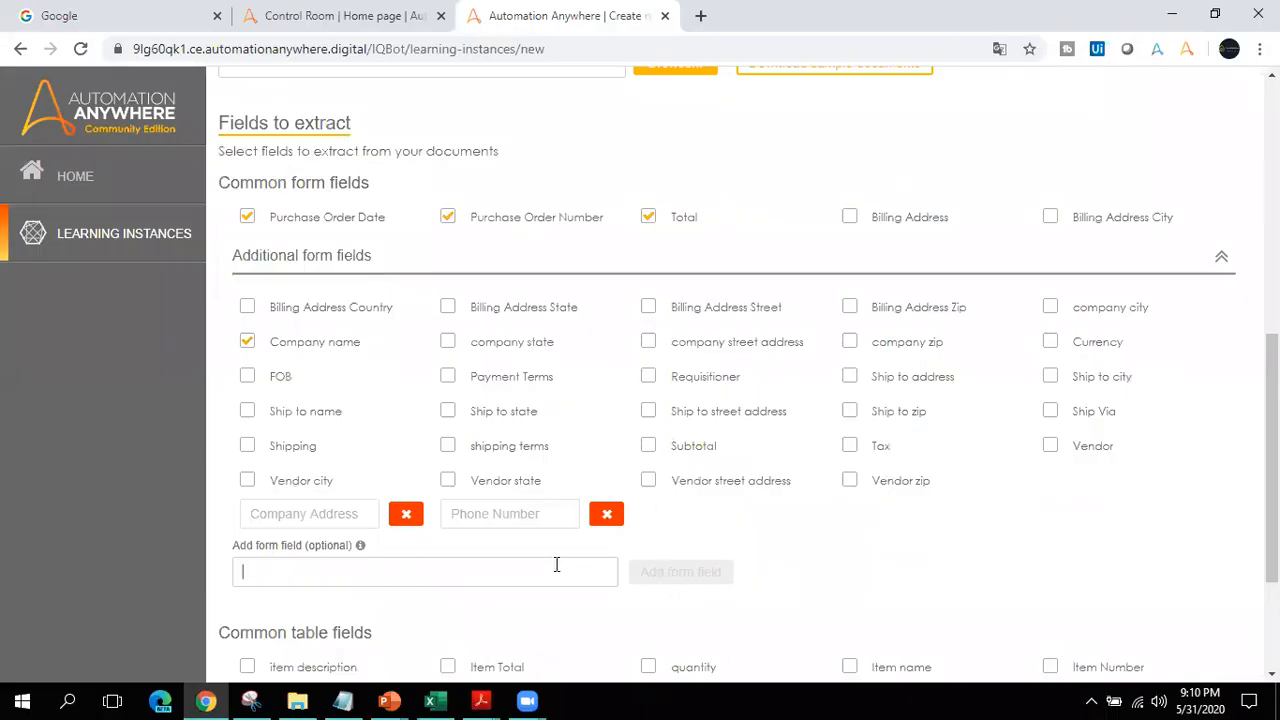
key("ctrl+v")
left_click(661, 572)
Step: Copy Website Address from the Excel data dictionary and add it as a custom form field in Chrome
key("alt+Tab")
key("Down")
key("ctrl+c")
key("alt+Tab")
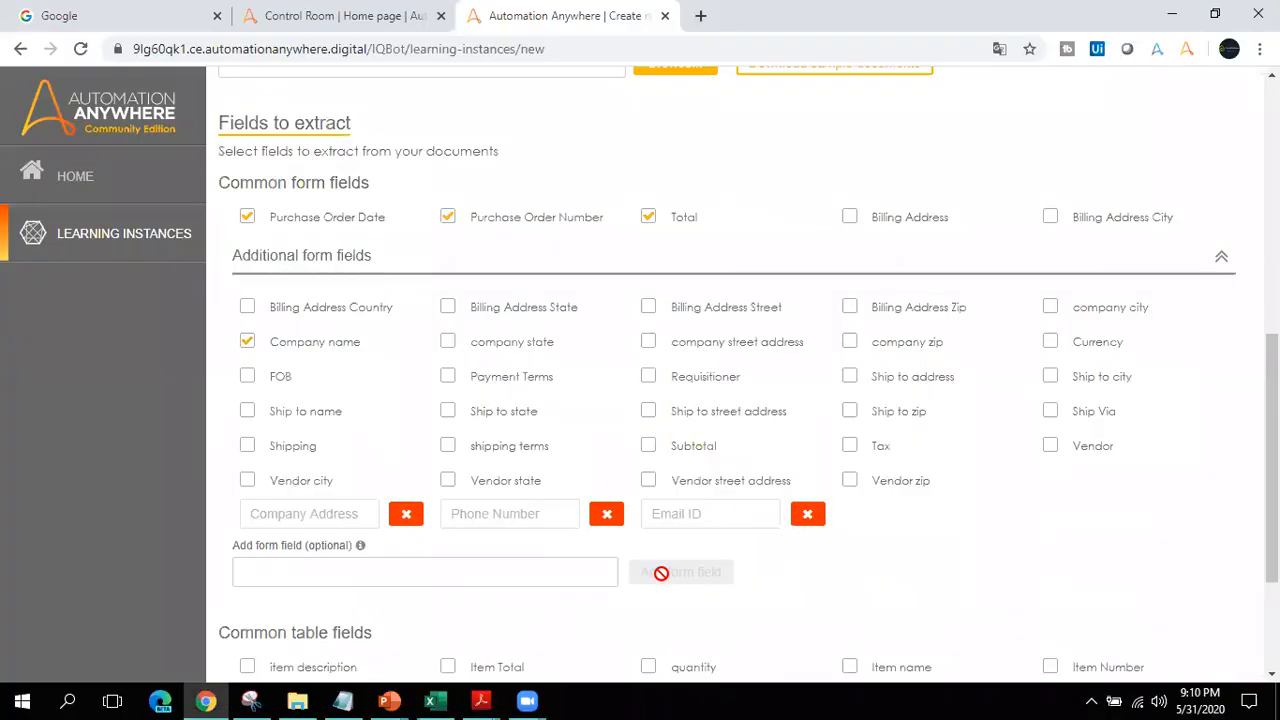
key("ctrl+v")
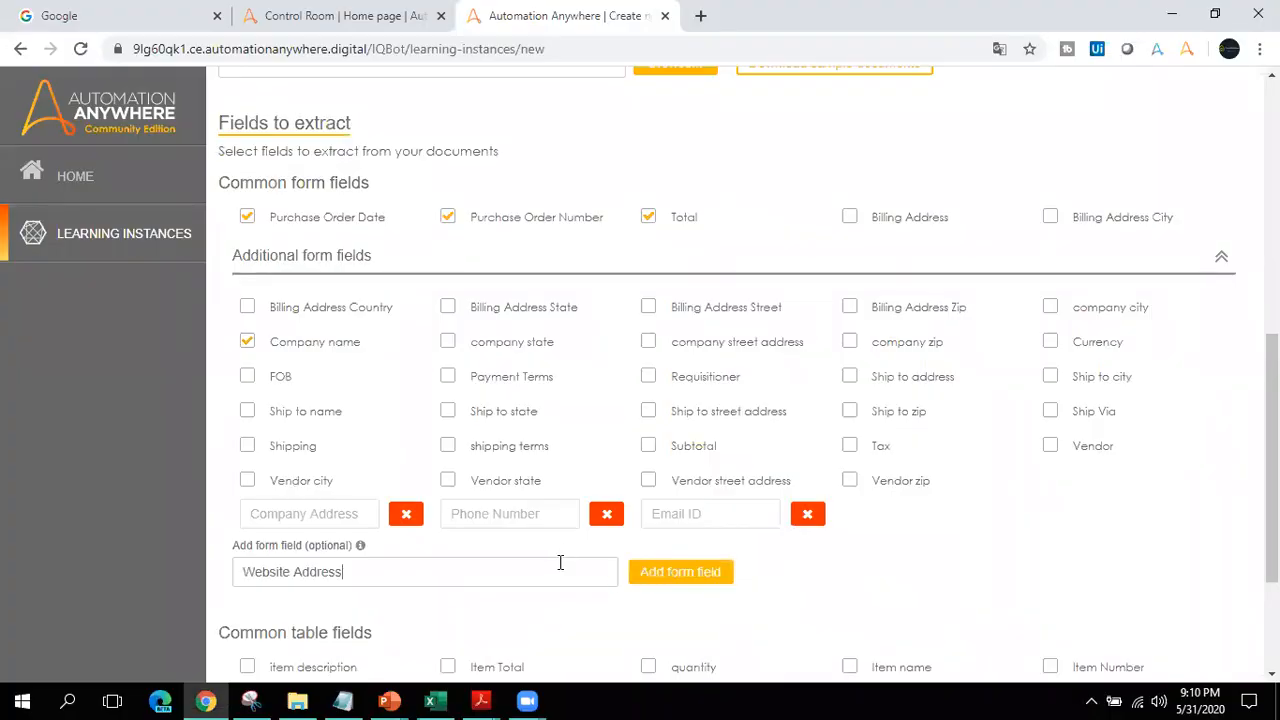
left_click(686, 572)
Step: Copy Tax registration No in the Excel data dictionary and select the existing Tax form field in Chrome to cover it
key("alt+Tab")
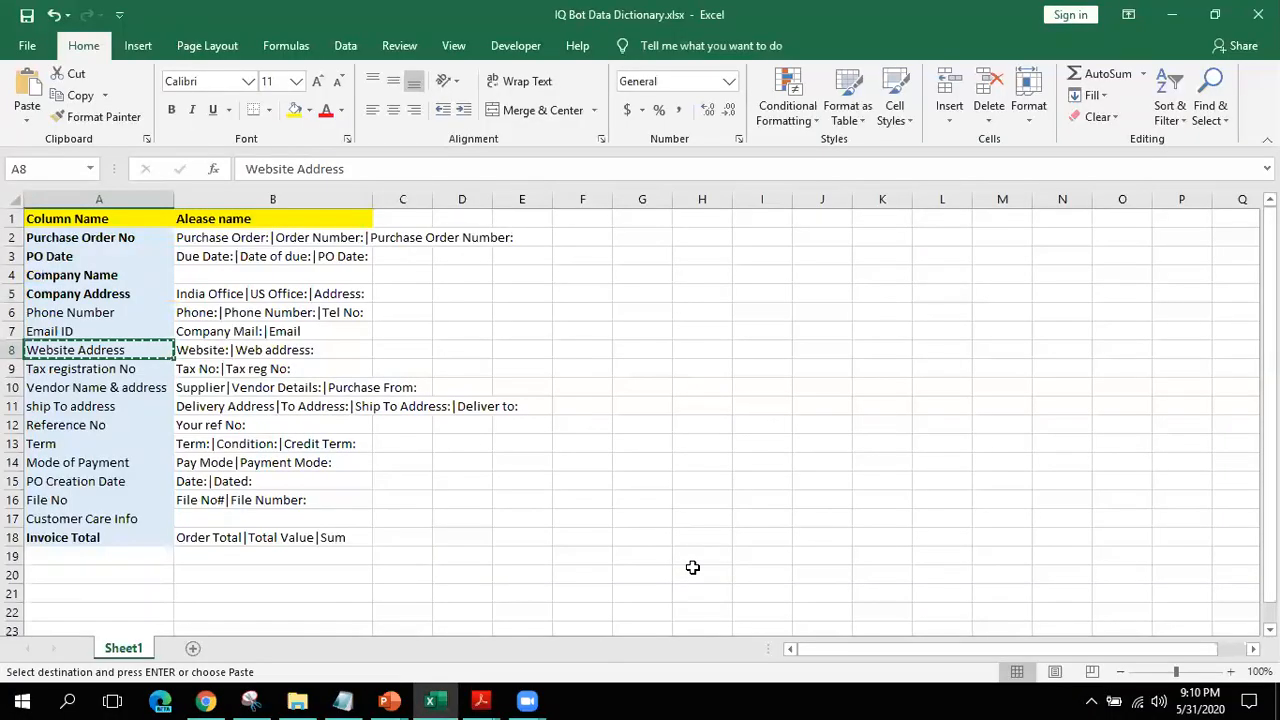
key("Down")
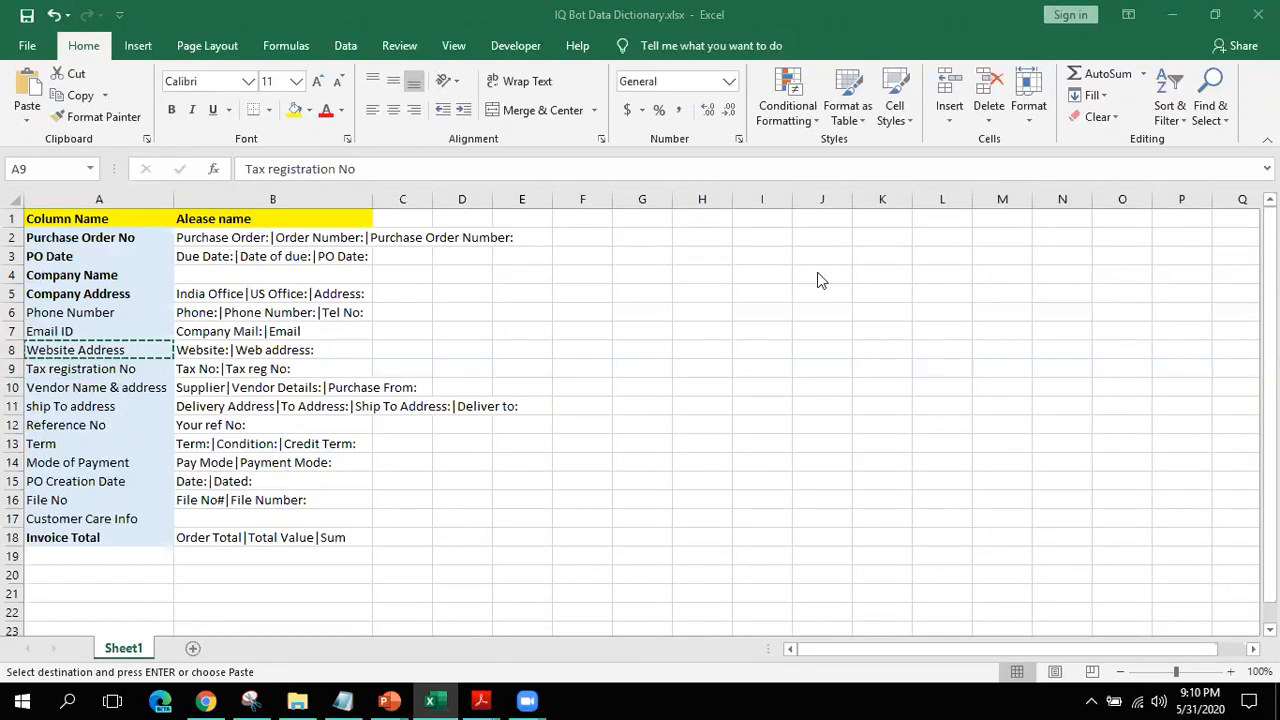
left_click(122, 369)
key("ctrl+c")
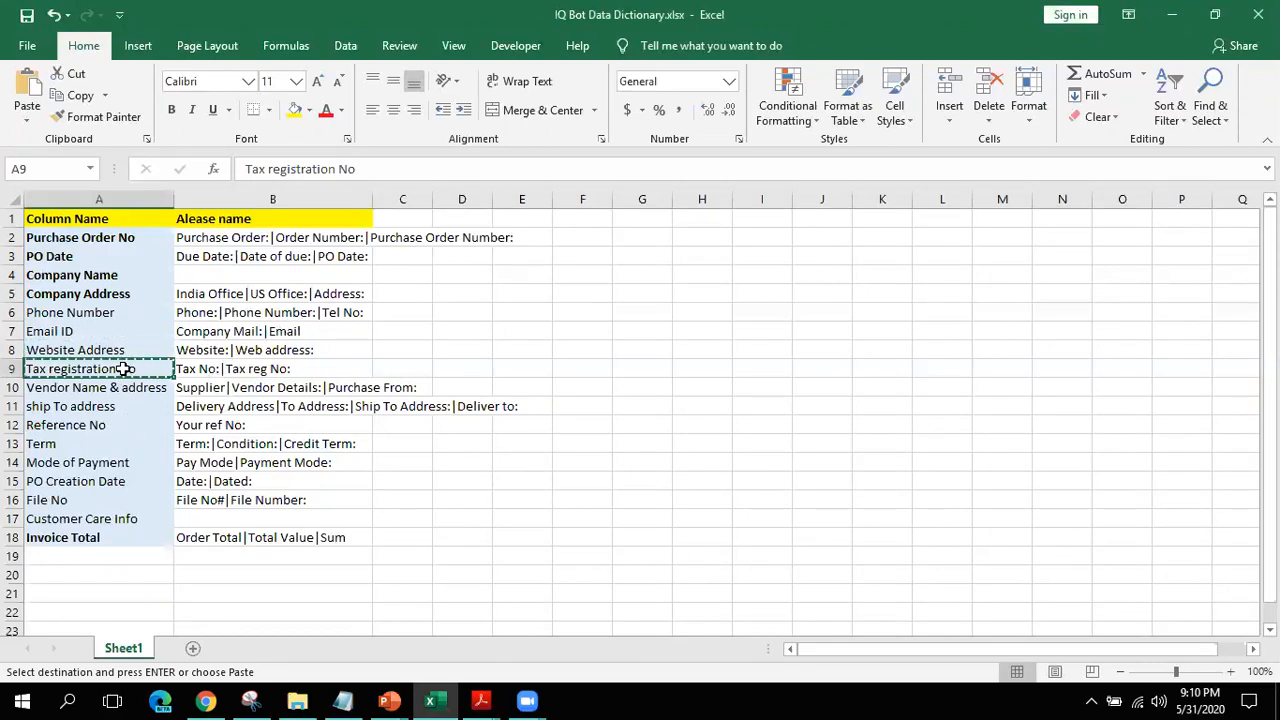
key("alt+Tab")
key("alt+Tab")
key("Tab")
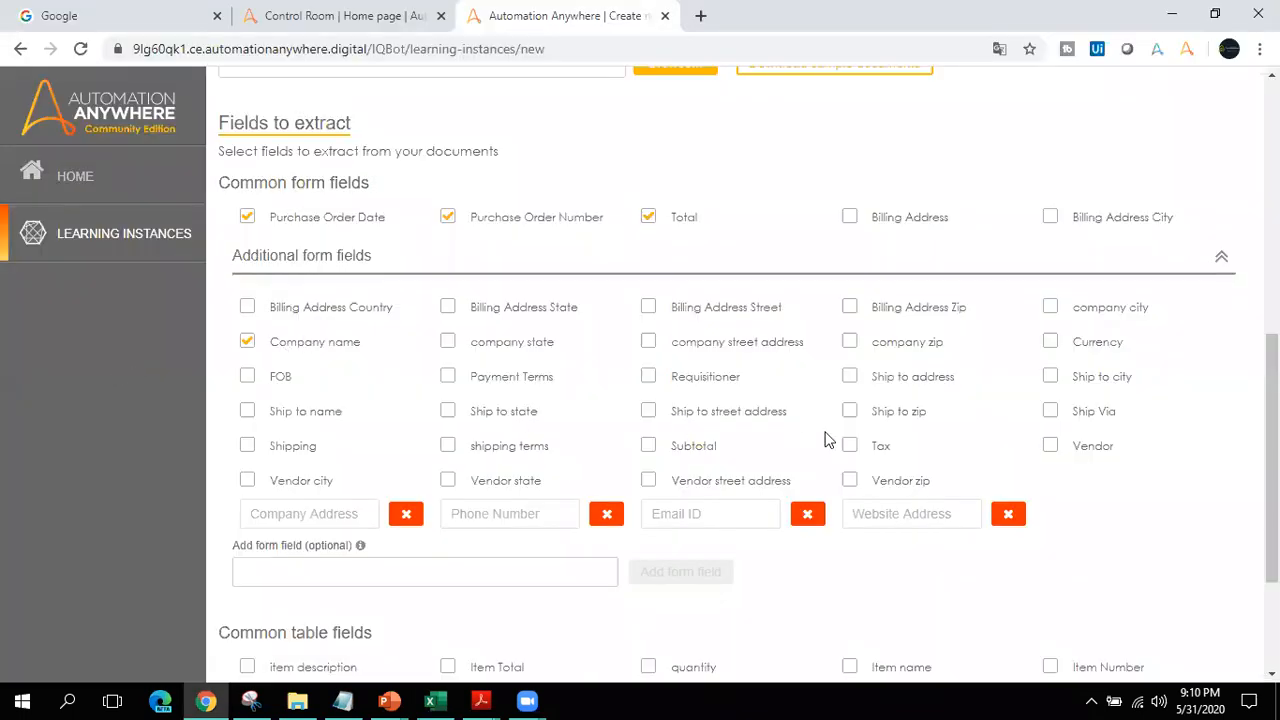
left_click(850, 447)
Step: Copy the vendor entry from the Excel data dictionary and add it in Chrome as the custom form field "Vendor Name and address"
key("alt+Tab")
key("alt+Tab")
key("Down")
key("ctrl+c")
key("alt+Tab")
left_click(403, 583)
key("ctrl+v")
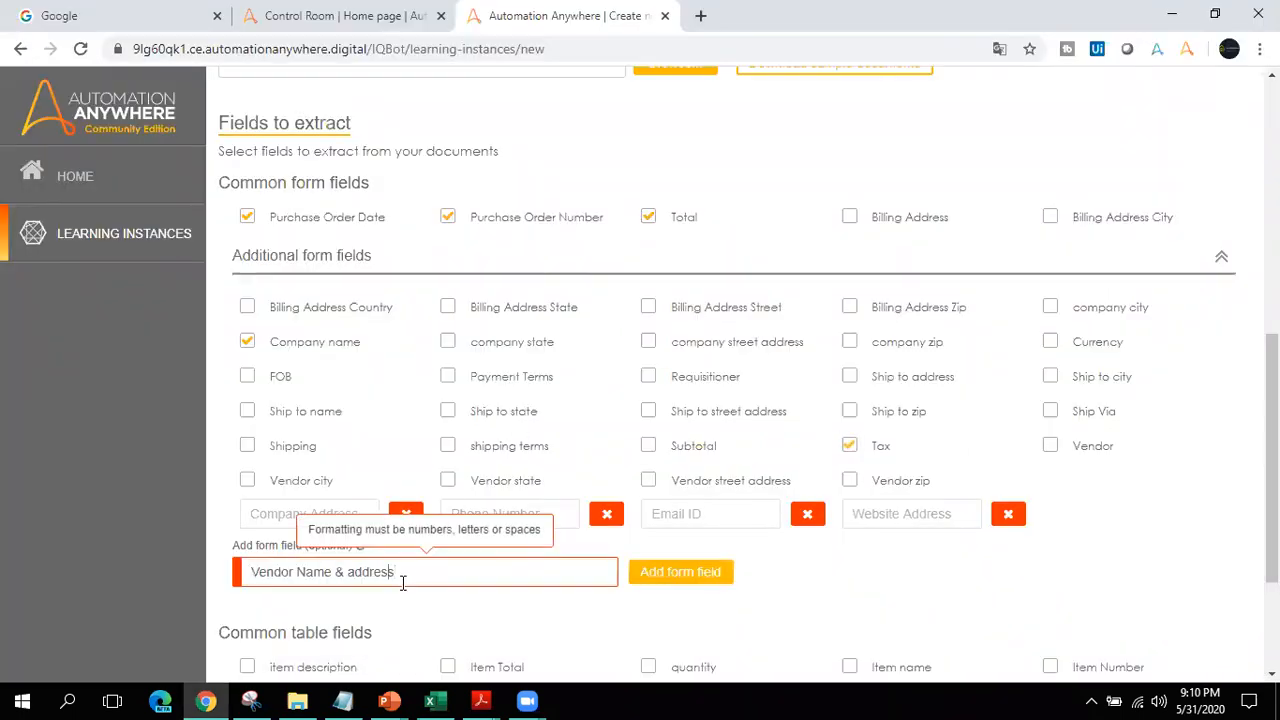
key("BackSpace")
type("and")
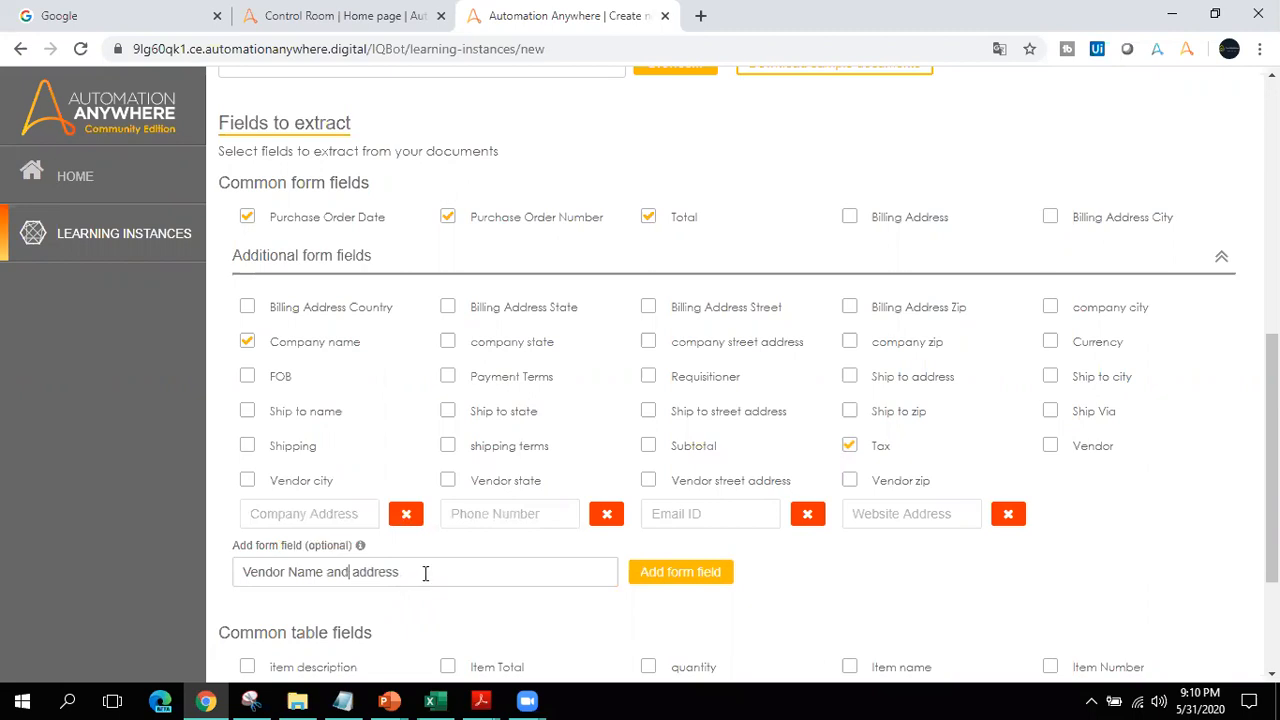
left_click(666, 572)
Step: Check the ship To address entry in the Excel data dictionary and select the Ship to address form field in Chrome
key("alt+Tab")
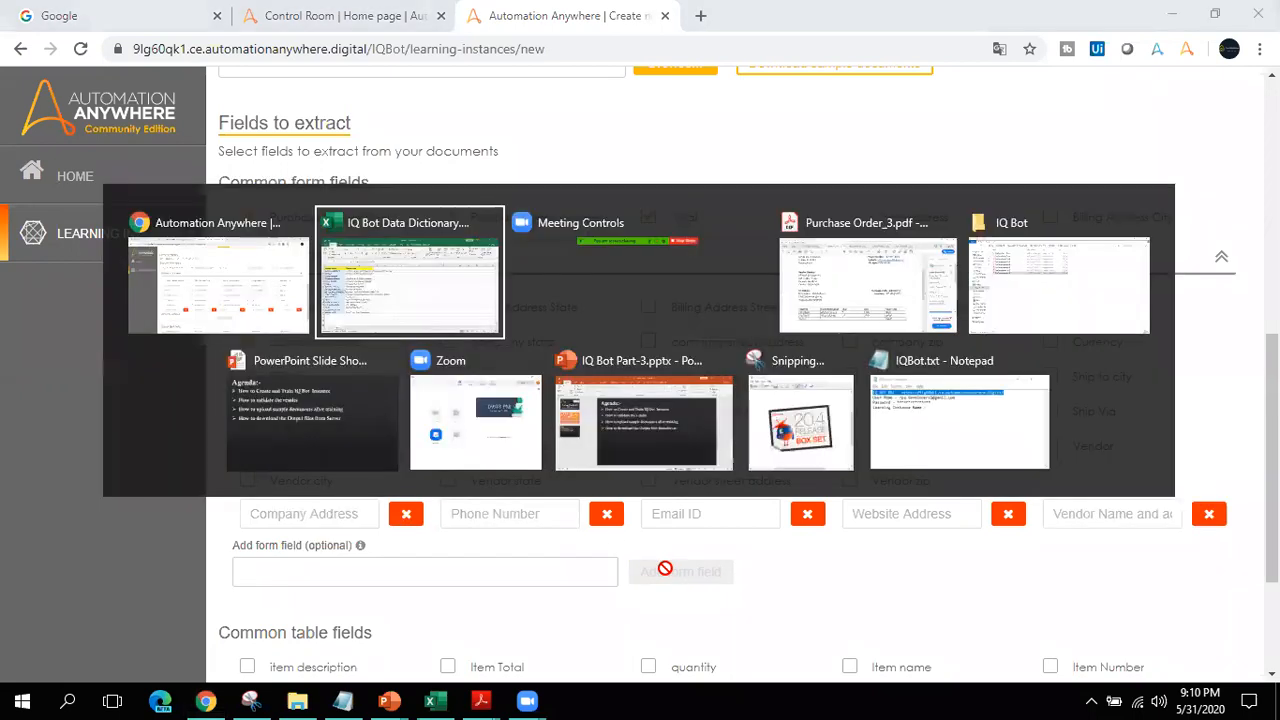
key("ctrl+c")
key("alt+Tab")
left_click(849, 377)
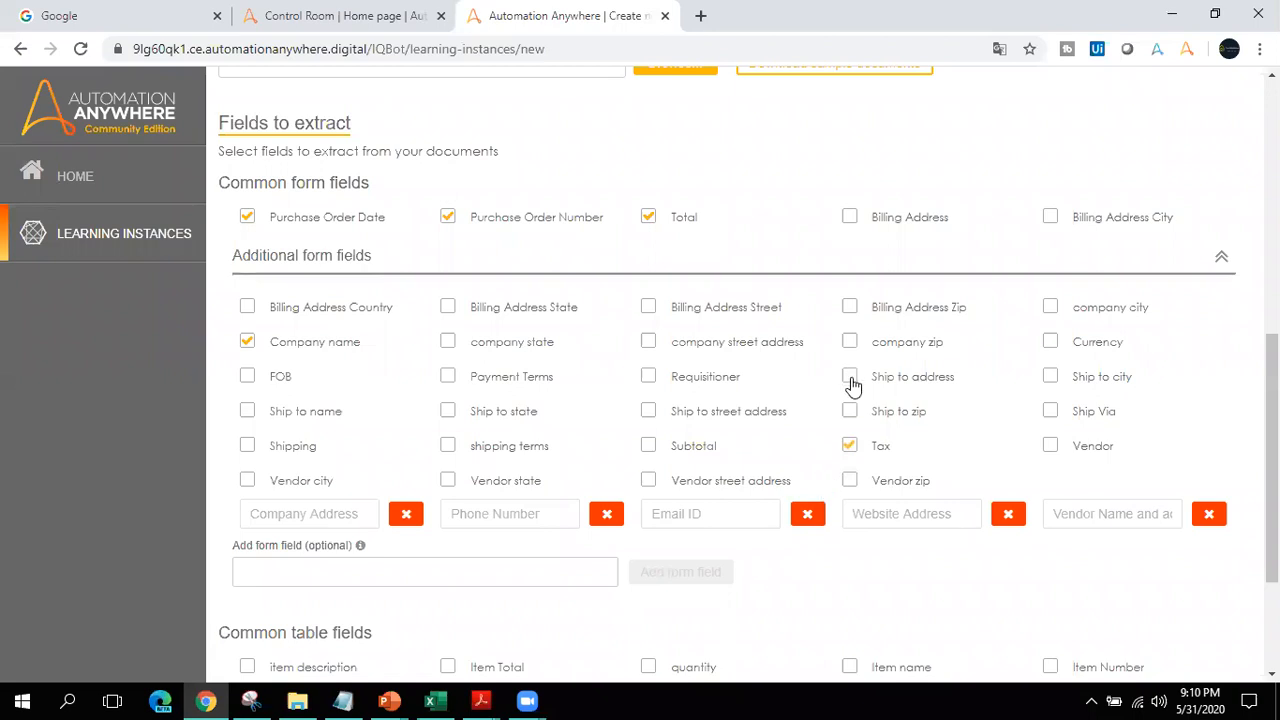
key("alt+Tab")
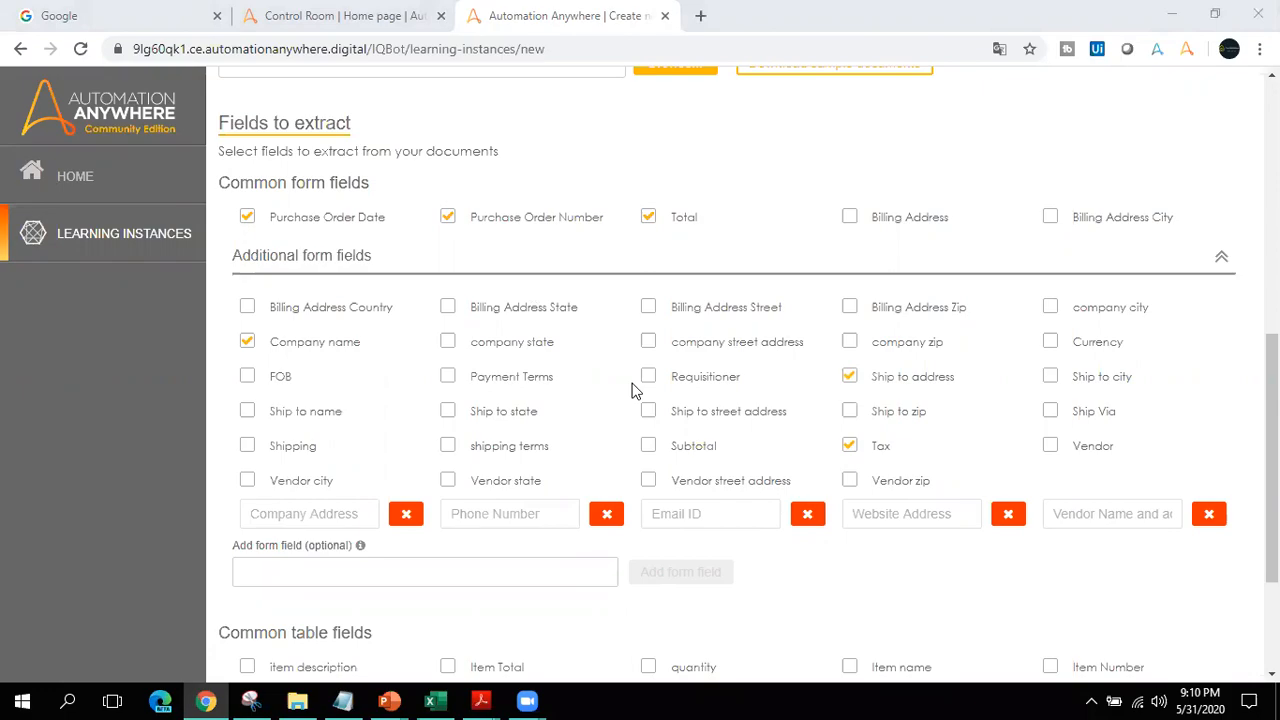
Step: Copy Reference No from the Excel data dictionary and add it as a custom form field in Chrome
key("alt+Tab")
key("Down")
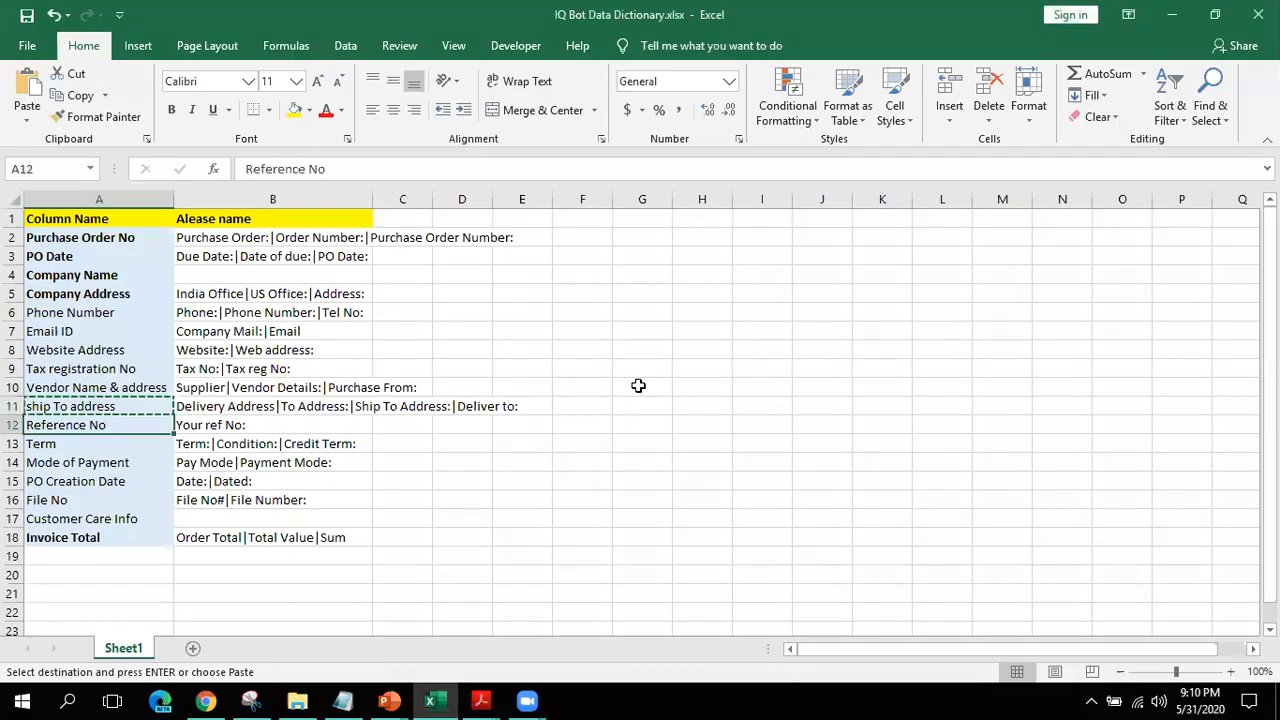
key("alt+Tab")
left_click(463, 570)
key("ctrl+v")
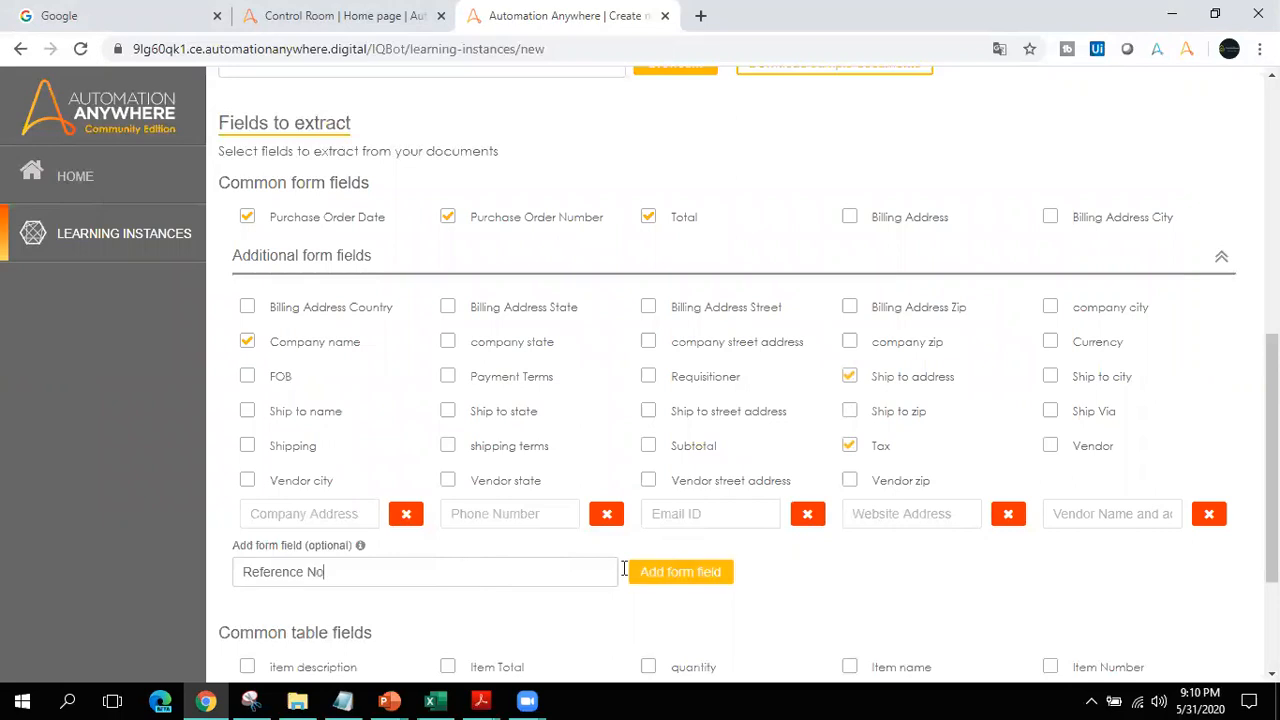
left_click(684, 576)
Step: Copy Term from the Excel data dictionary and add it as a custom form field in Chrome
key("alt+Tab")
key("Down")
key("ctrl+c")
key("alt+Tab")
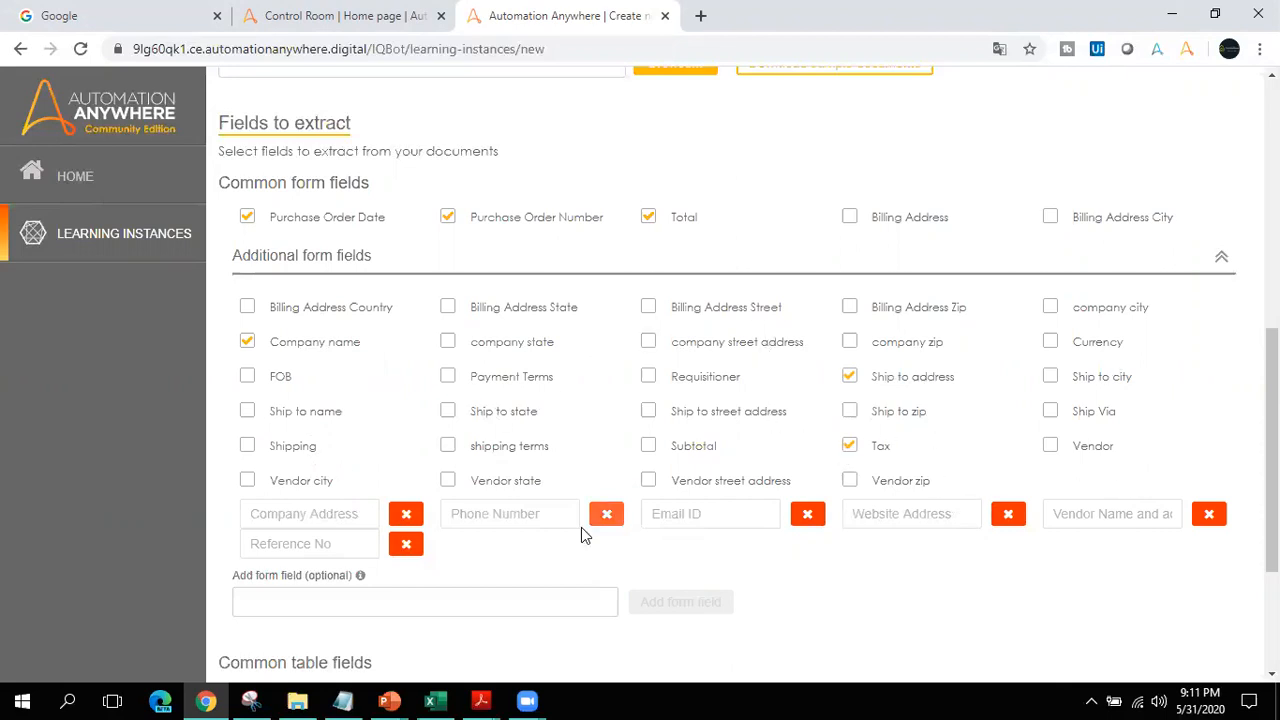
left_click(416, 603)
type("Term")
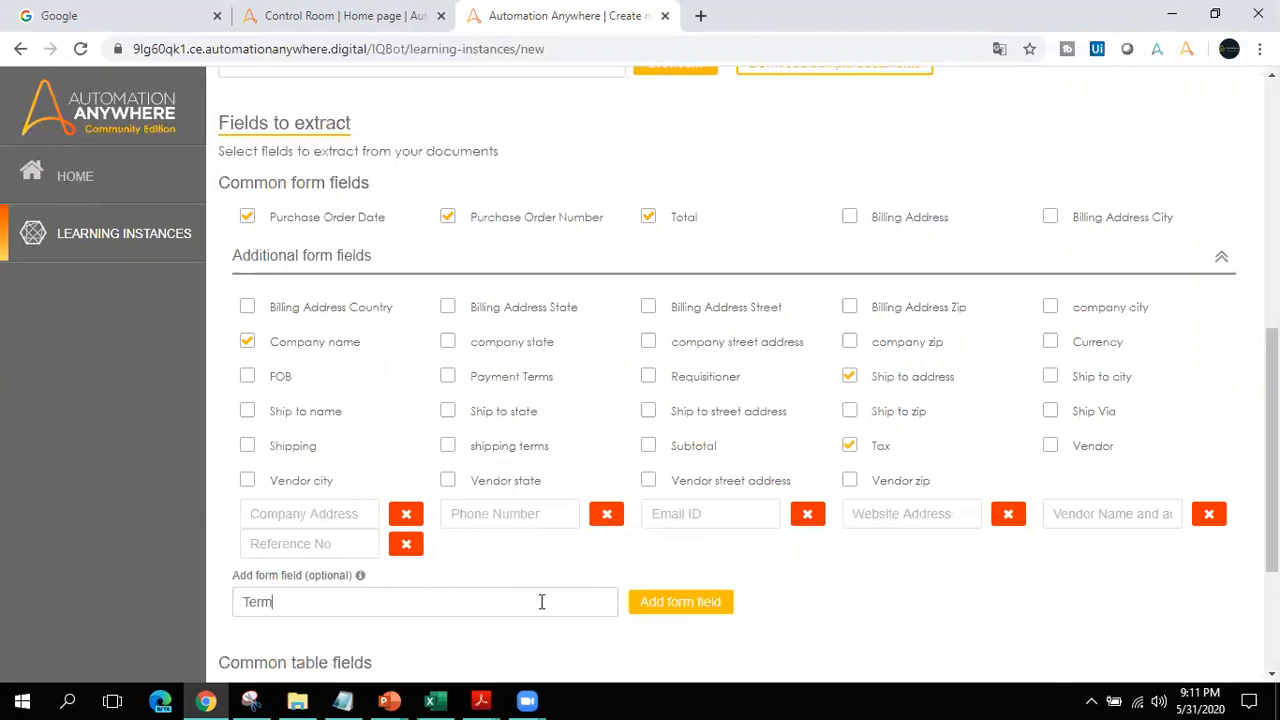
left_click(660, 606)
Step: Copy Mode of Payment from the Excel data dictionary and add it as a custom form field in Chrome
key("alt+Tab")
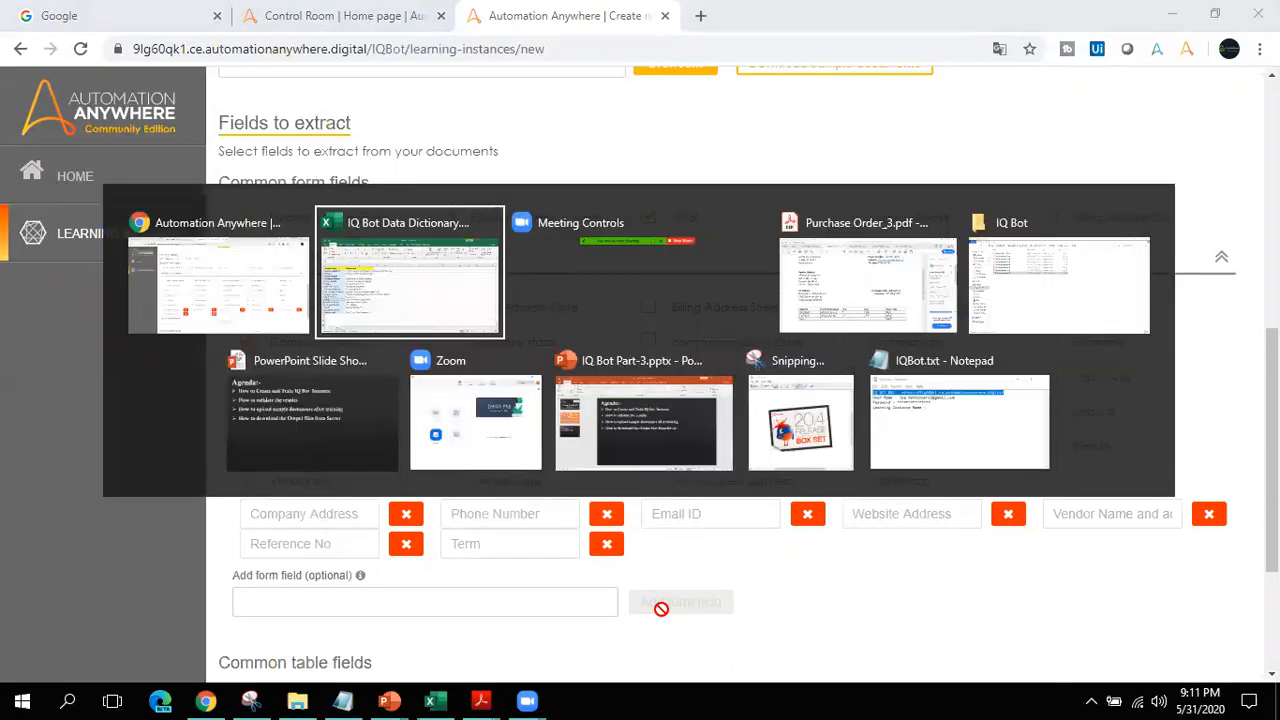
key("Down")
key("ctrl+c")
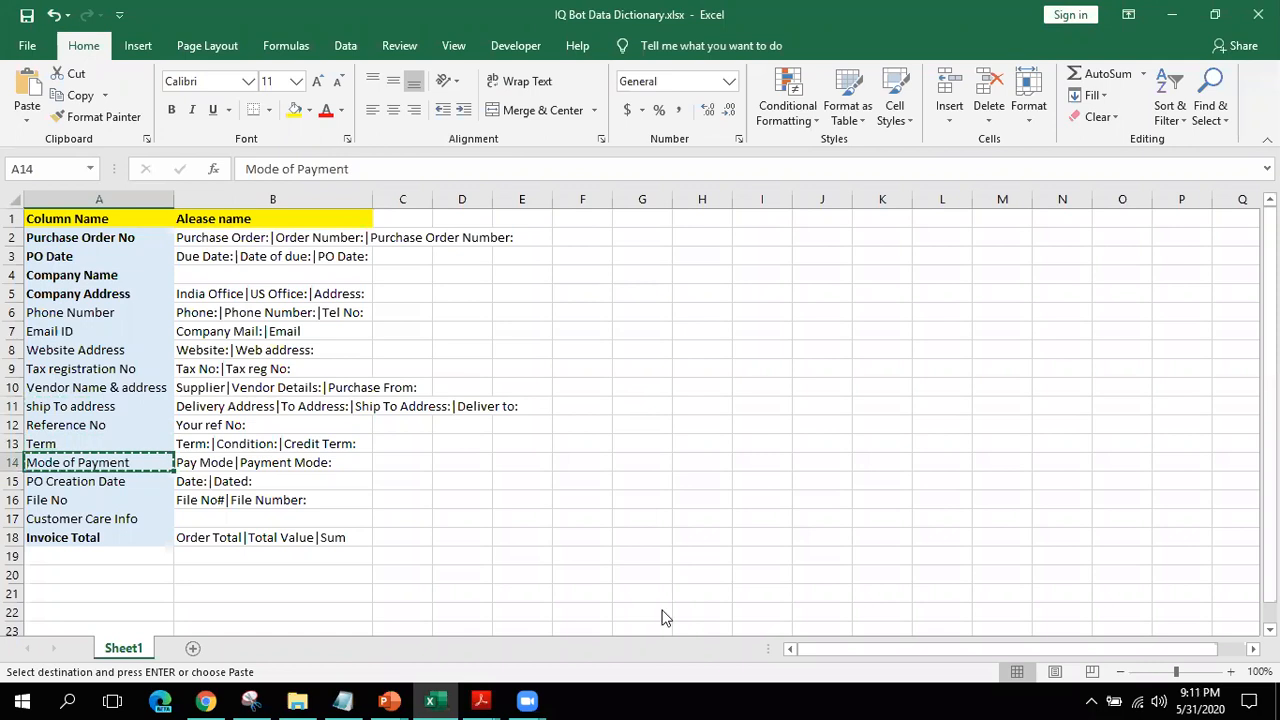
key("alt+Tab")
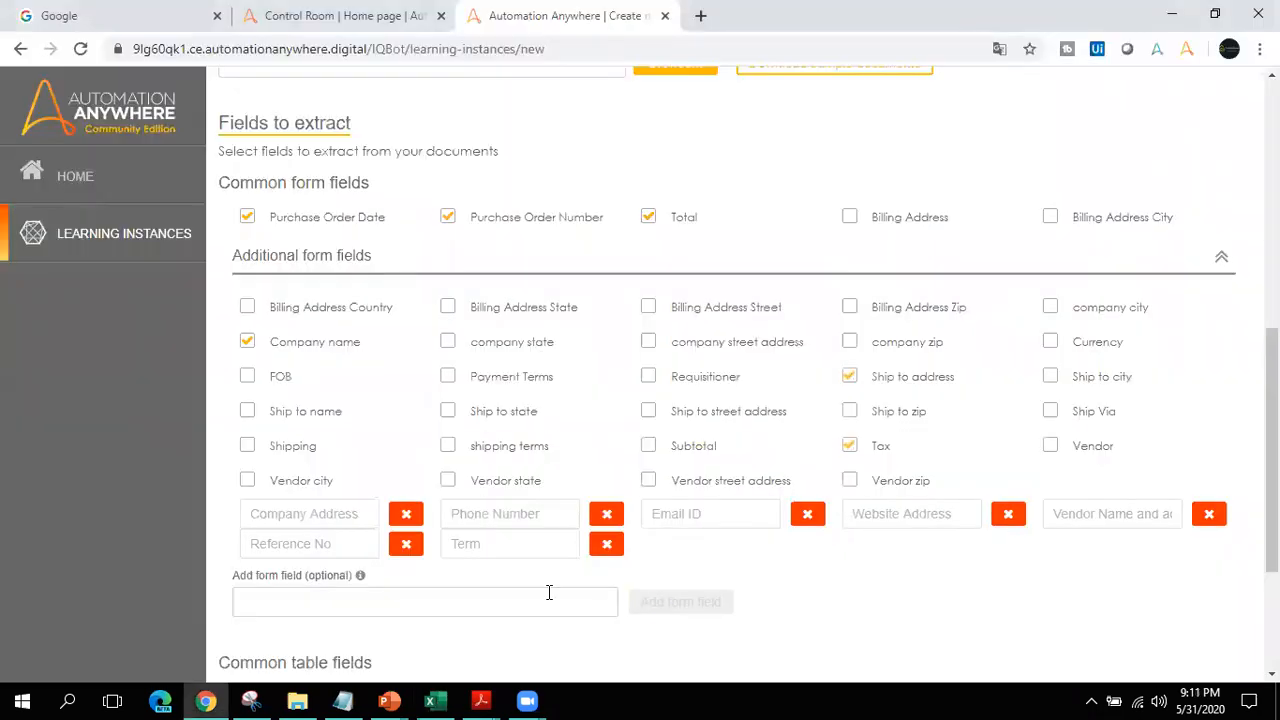
left_click(414, 602)
key("ctrl+v")
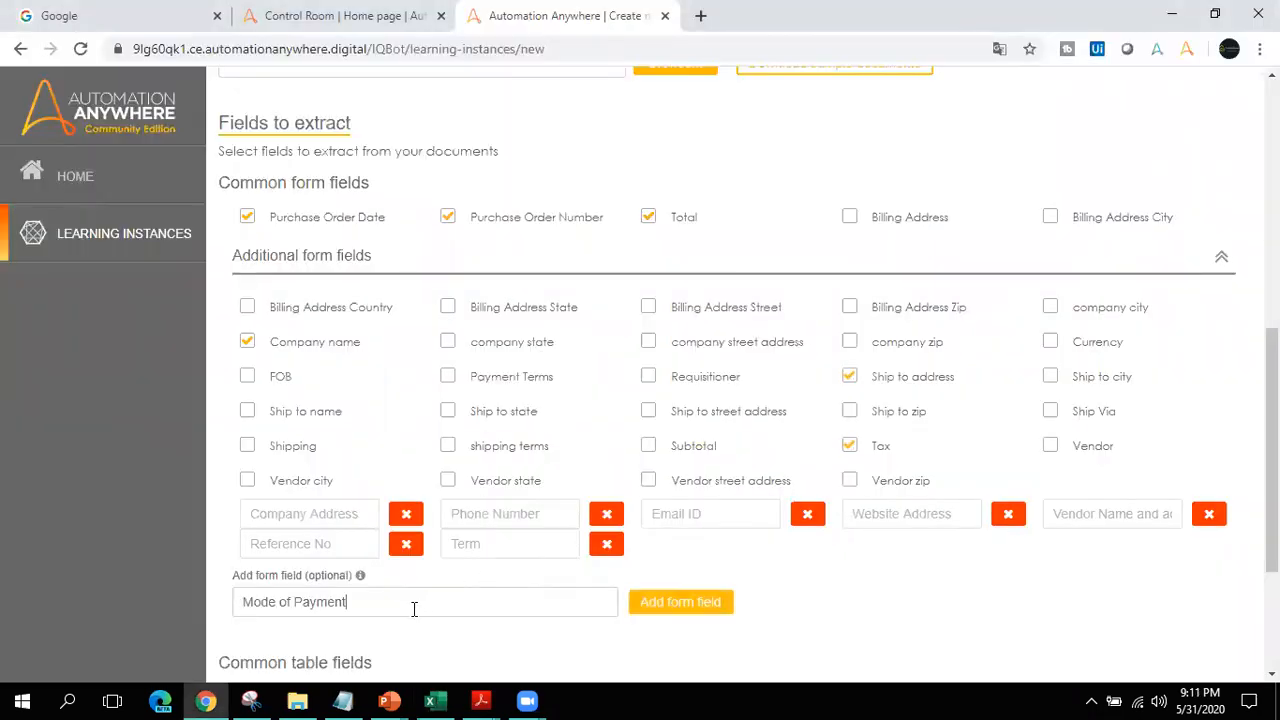
left_click(670, 603)
Step: Copy PO Creation Date from the Excel data dictionary and add it as a custom form field in Chrome
key("alt+Tab")
key("Down")
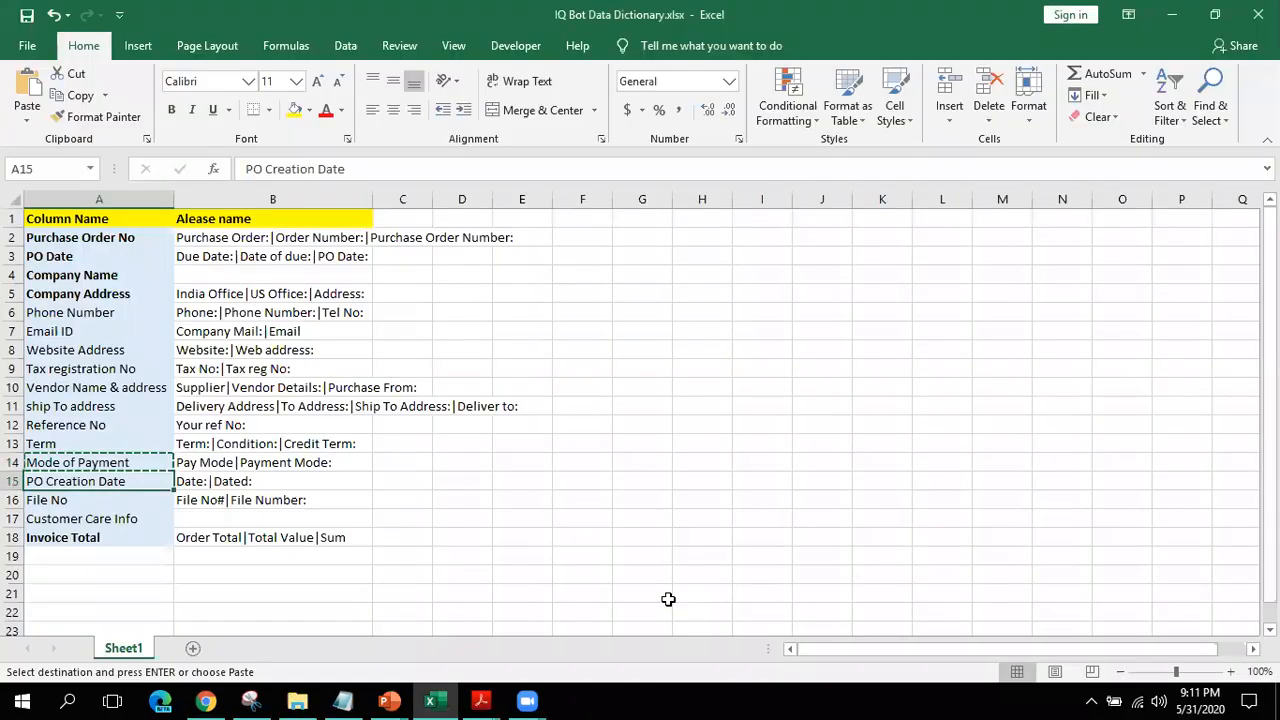
key("ctrl+c")
key("alt+Tab")
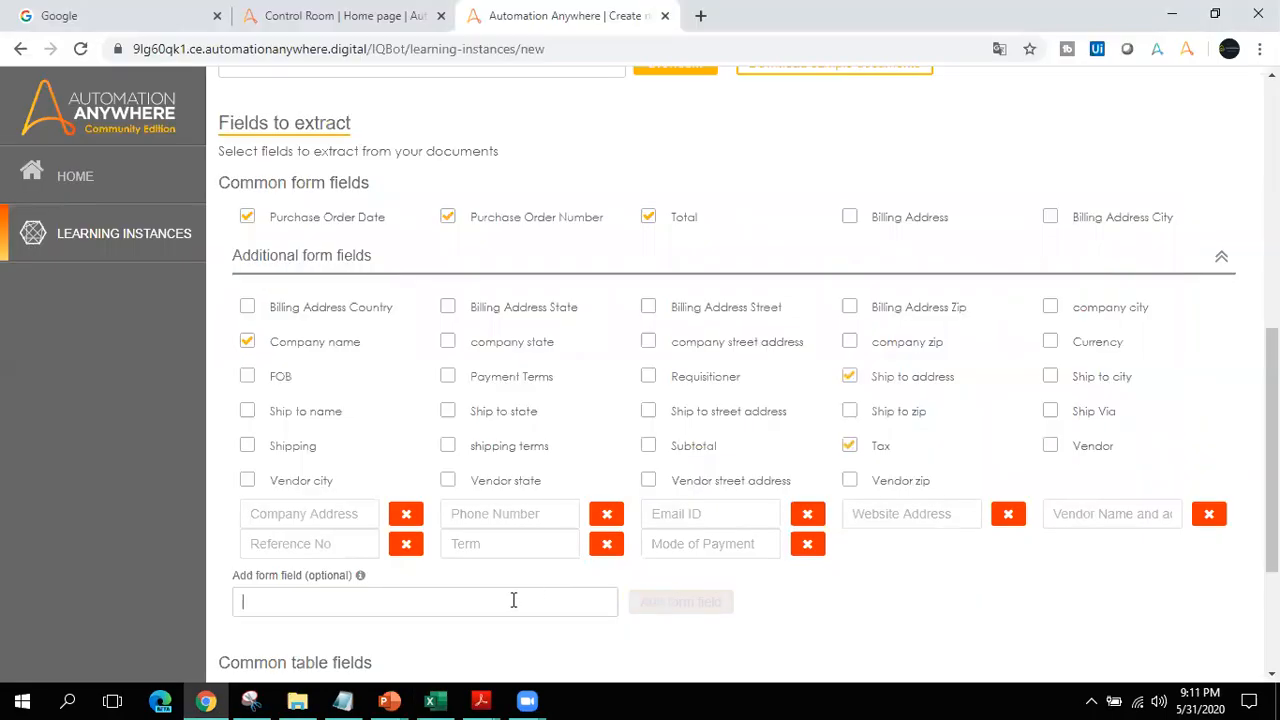
key("ctrl+v")
left_click(657, 602)
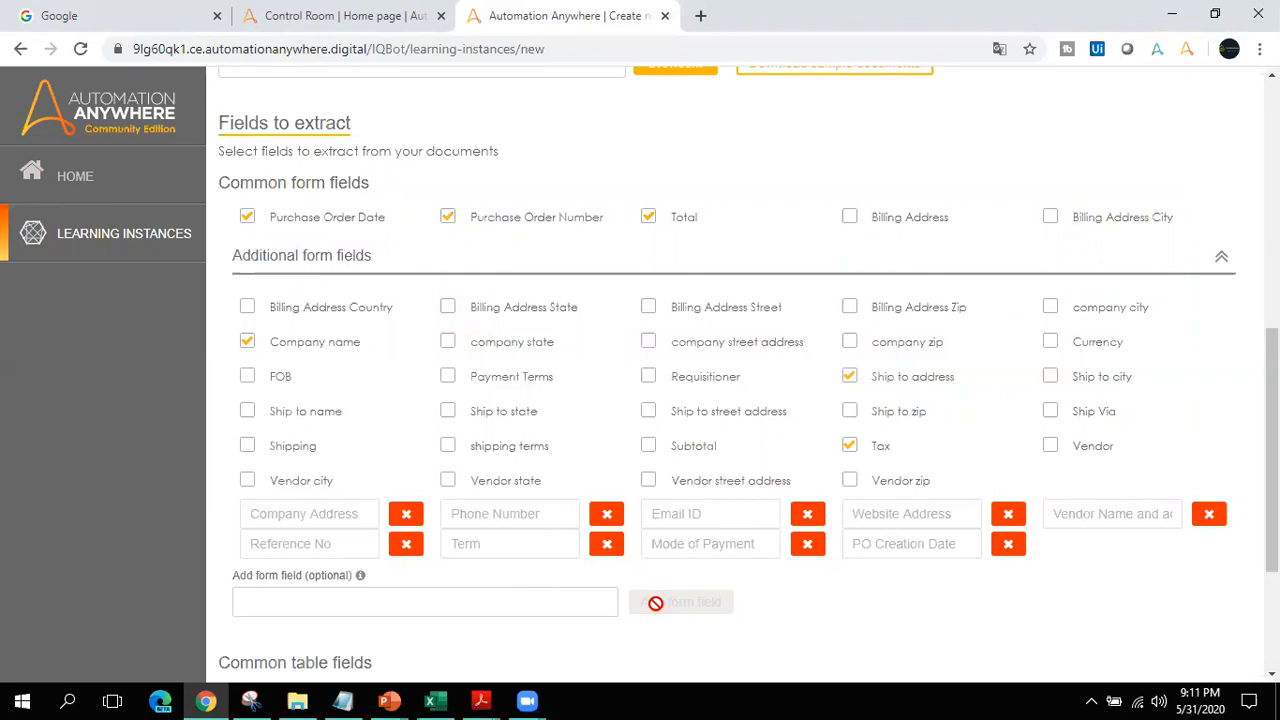
Step: Copy File No from the Excel data dictionary and add it as a custom form field in Chrome
key("alt+Tab")
key("Down")
key("ctrl+c")
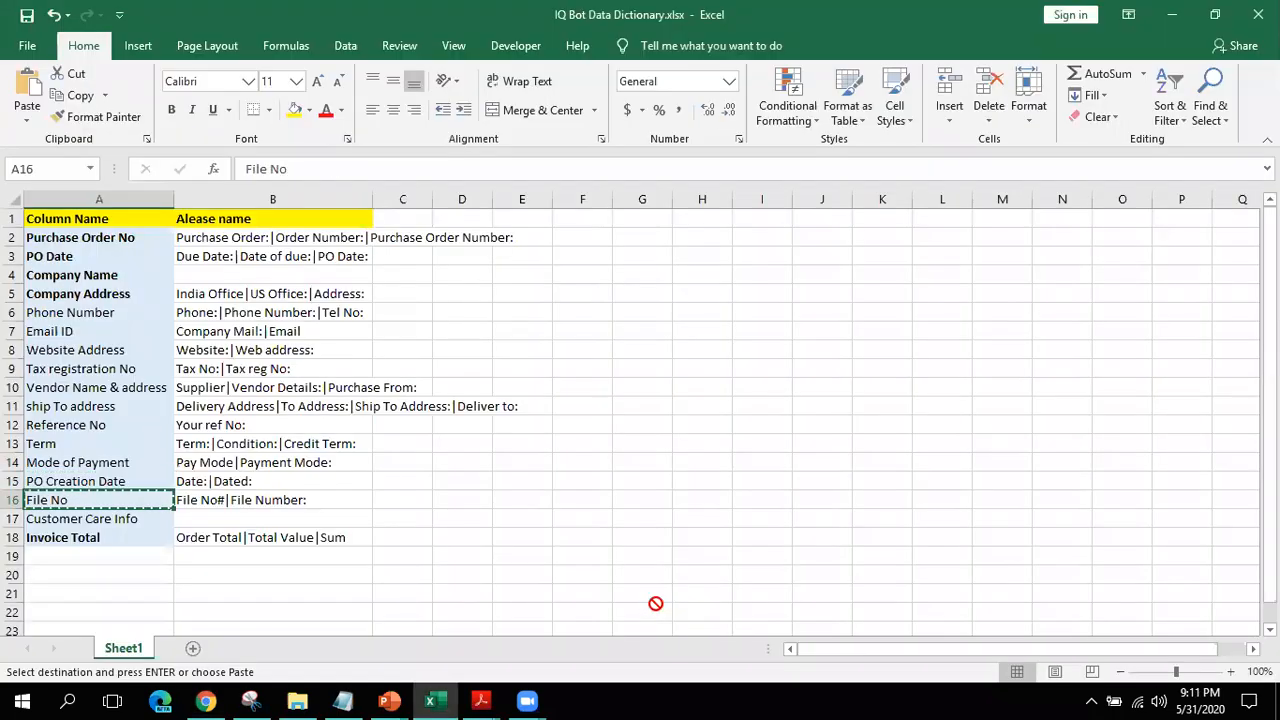
key("alt+Tab")
key("ctrl+v")
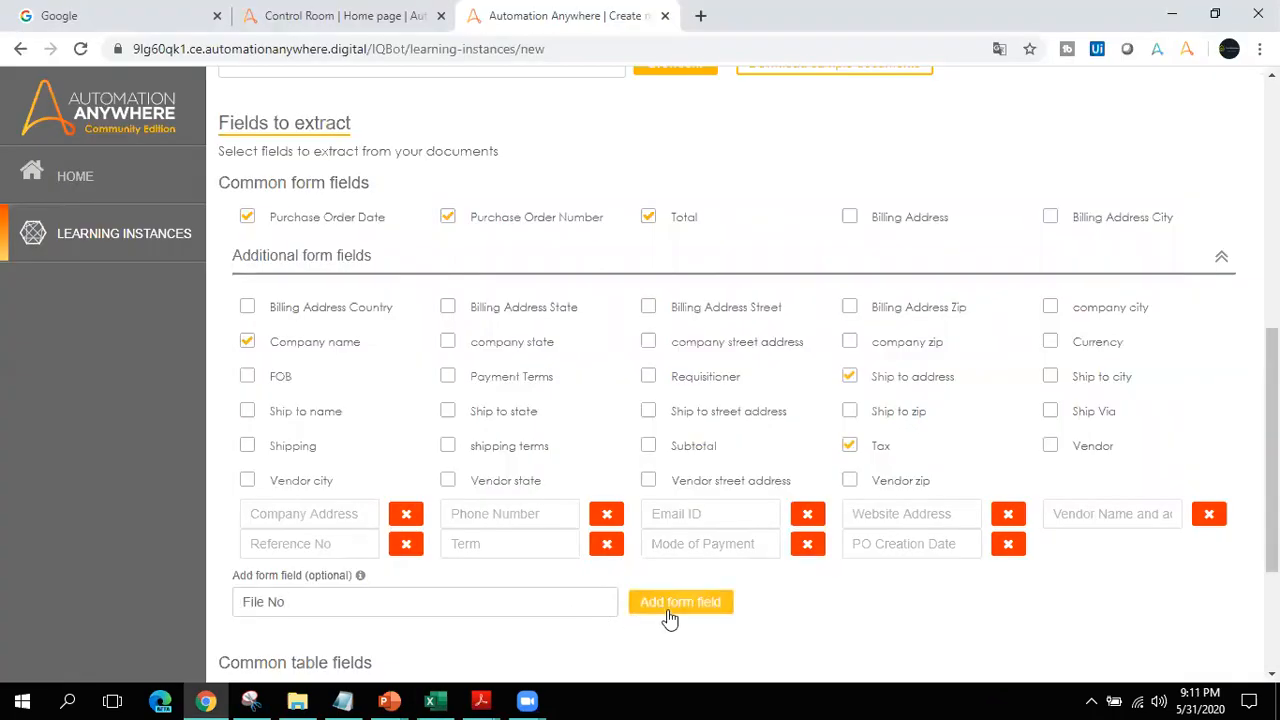
left_click(666, 605)
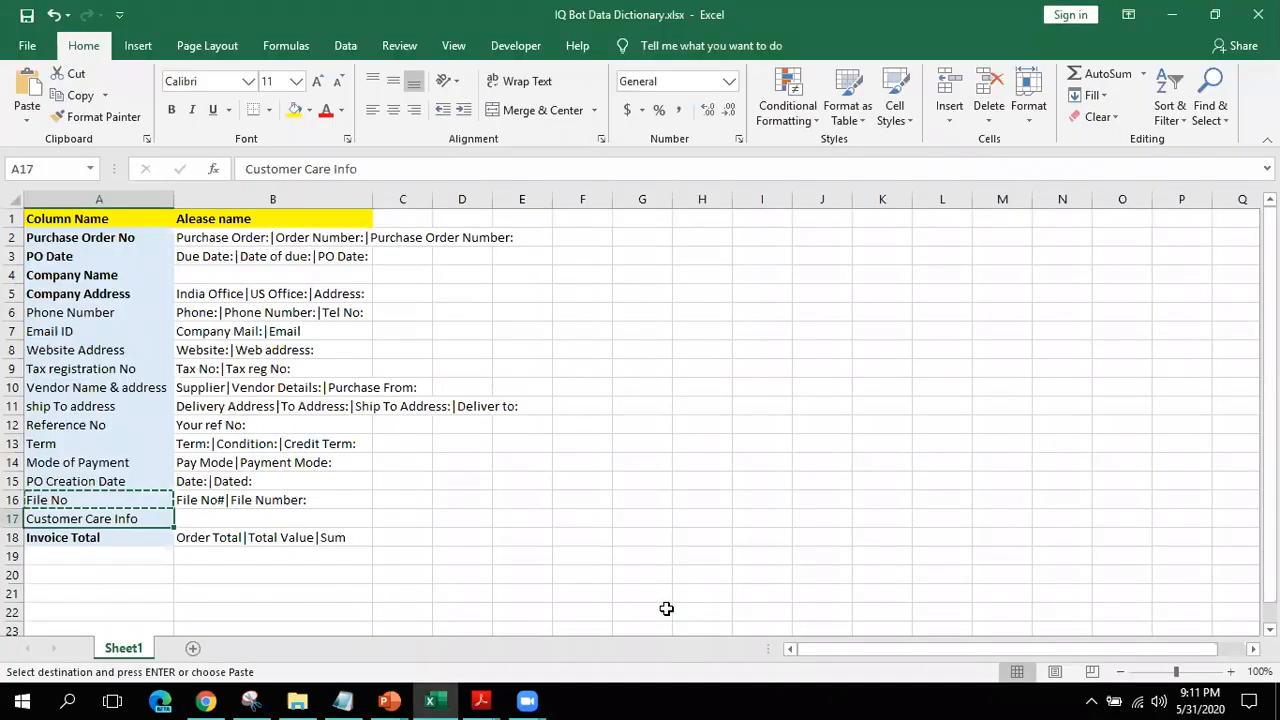
Step: Copy Customer Care Info from the Excel data dictionary and add it as a custom form field in Chrome
key("alt+Tab")
key("ctrl+v")
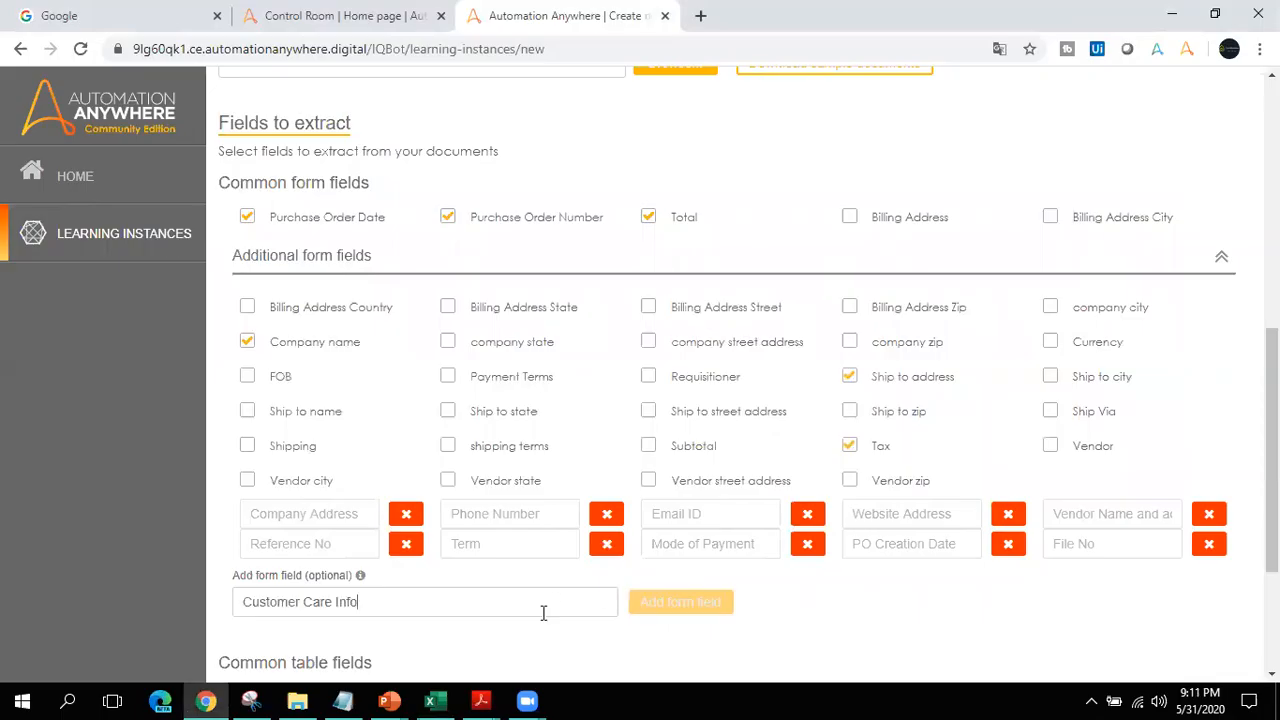
left_click(679, 601)
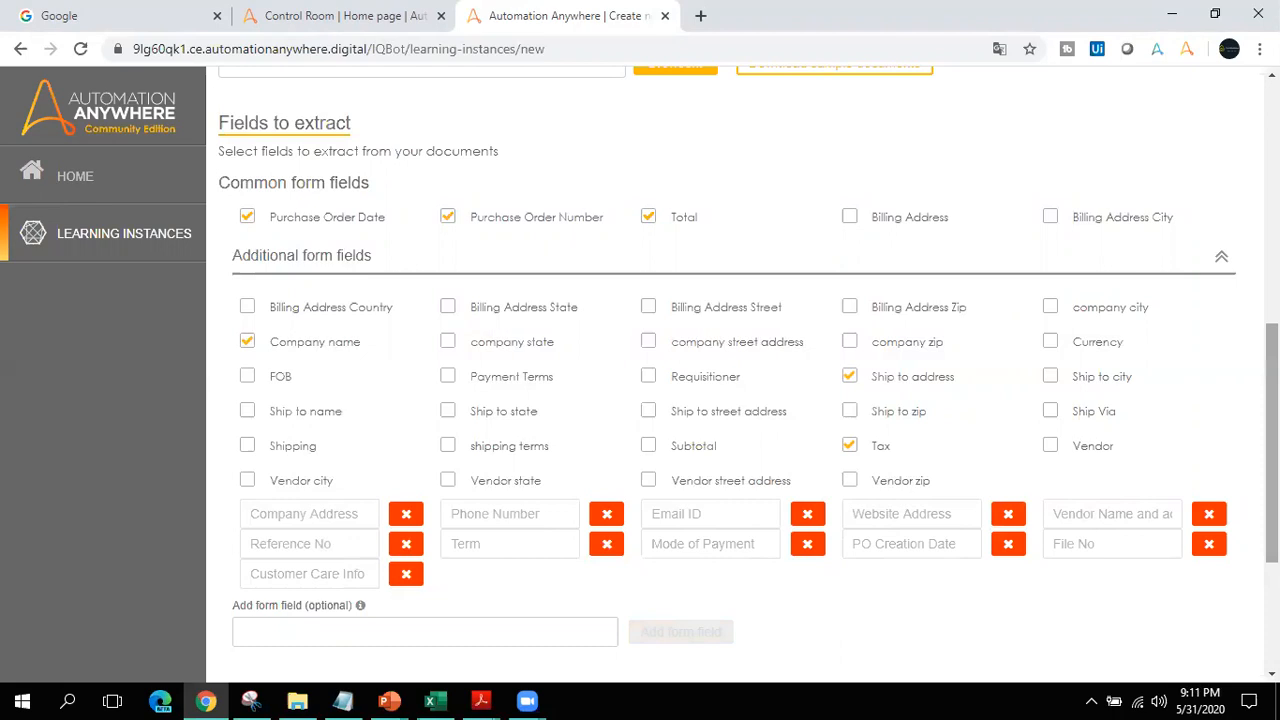
Step: Expand the additional table fields to check them, and collapse the section again
scroll(740, 380, "down", 3)
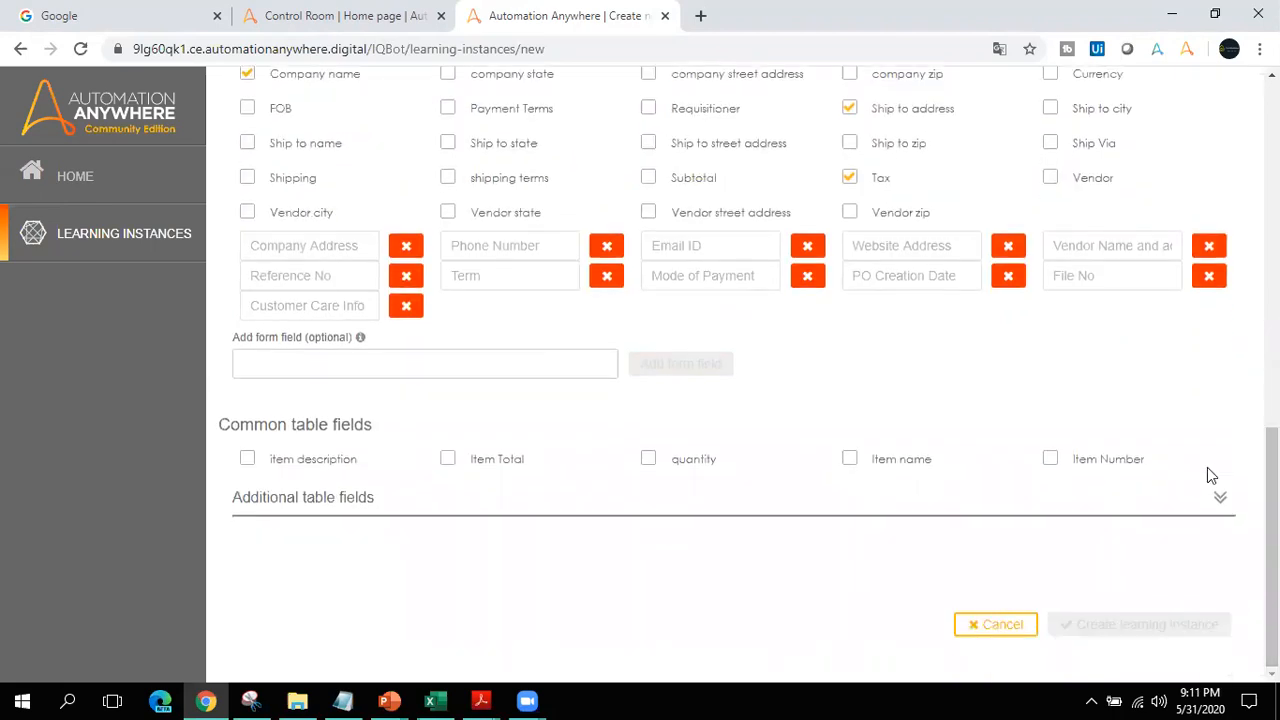
left_click(1217, 499)
left_click(1218, 499)
scroll(740, 370, "up", 8)
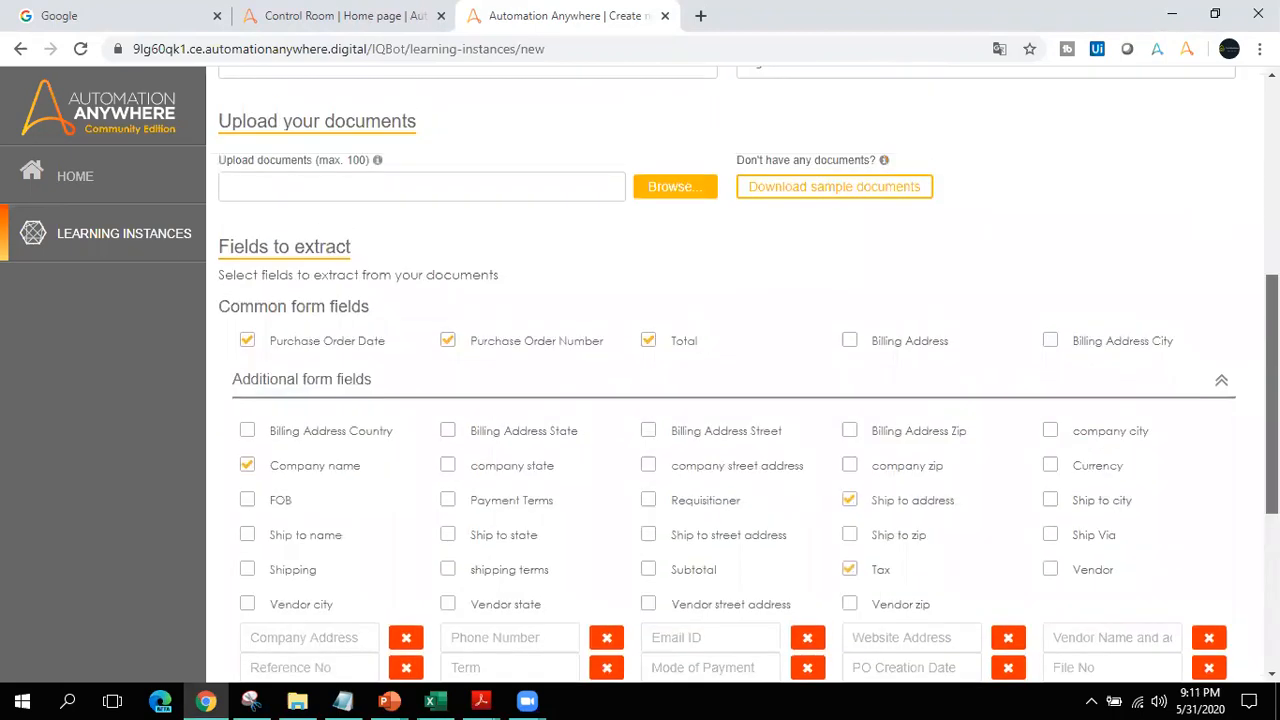
Step: Switch to File Explorer and copy the path of the IQ Bot folder that holds the purchase order PDFs
left_click(297, 700)
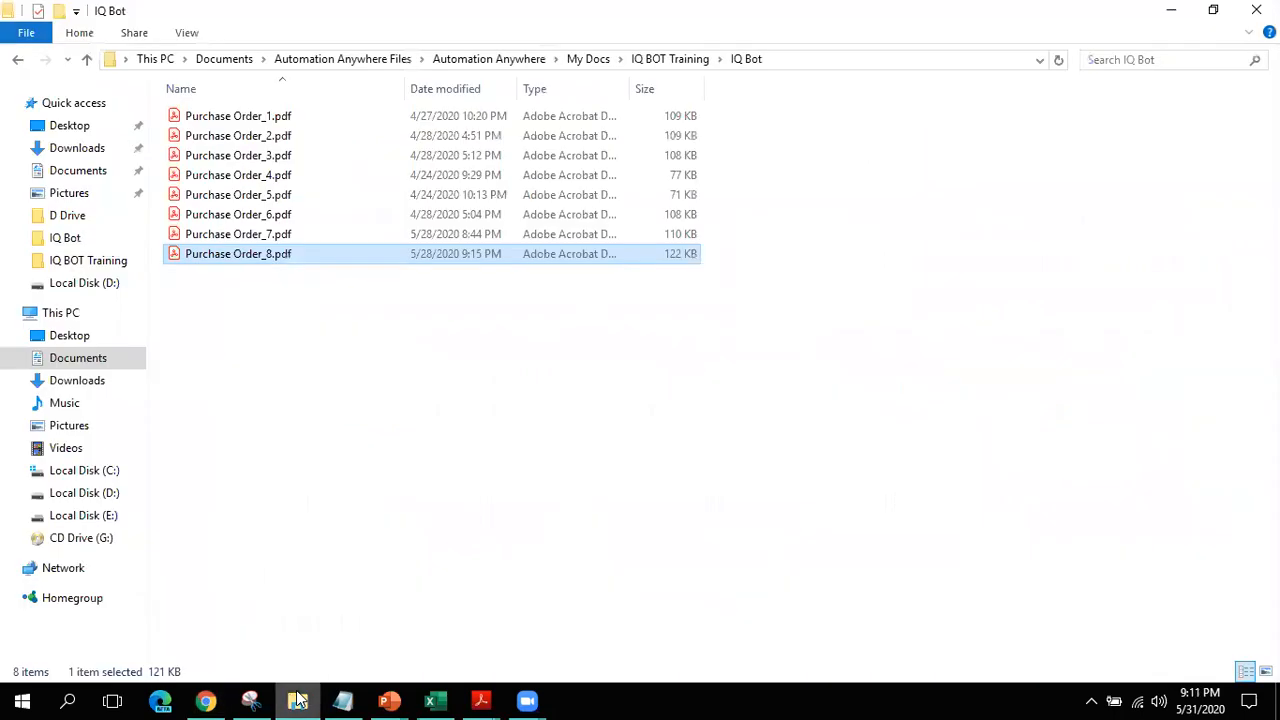
left_click(838, 60)
left_click(660, 405)
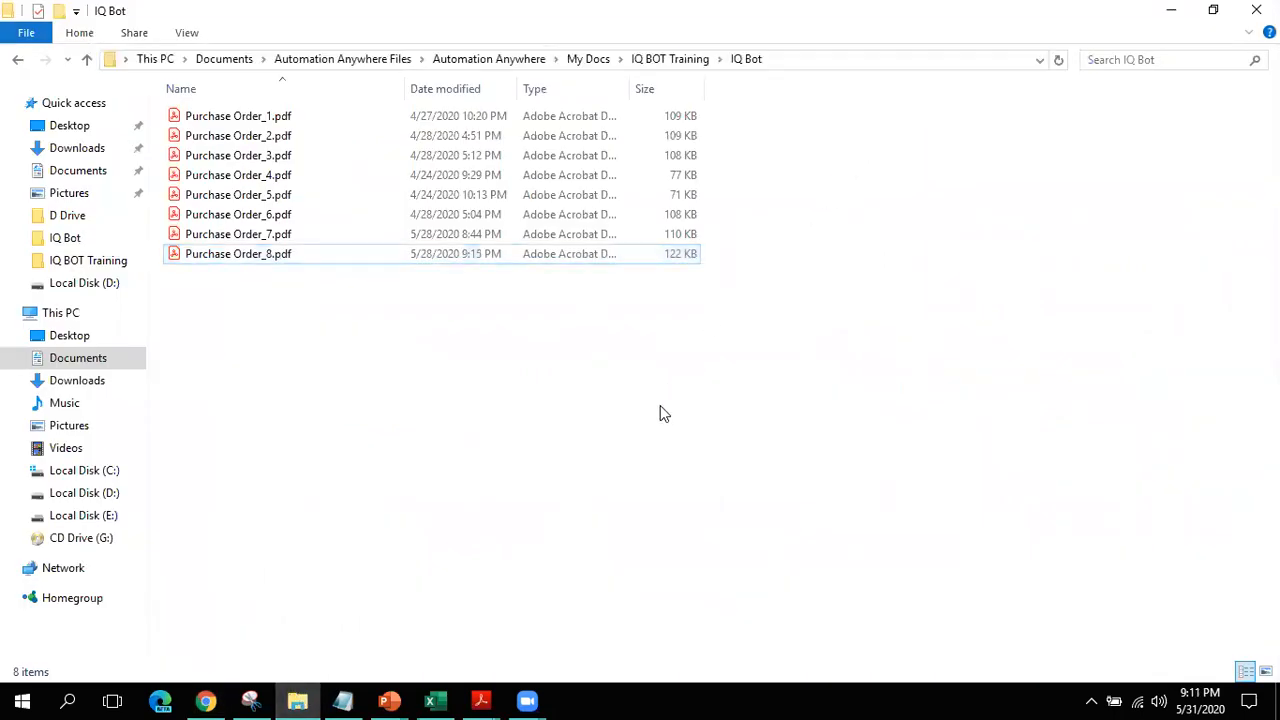
Step: Back in Chrome, browse to the copied IQ Bot folder path and select Purchase Order_1.pdf through Purchase Order_8.pdf for upload
key("alt+Tab")
left_click(669, 501)
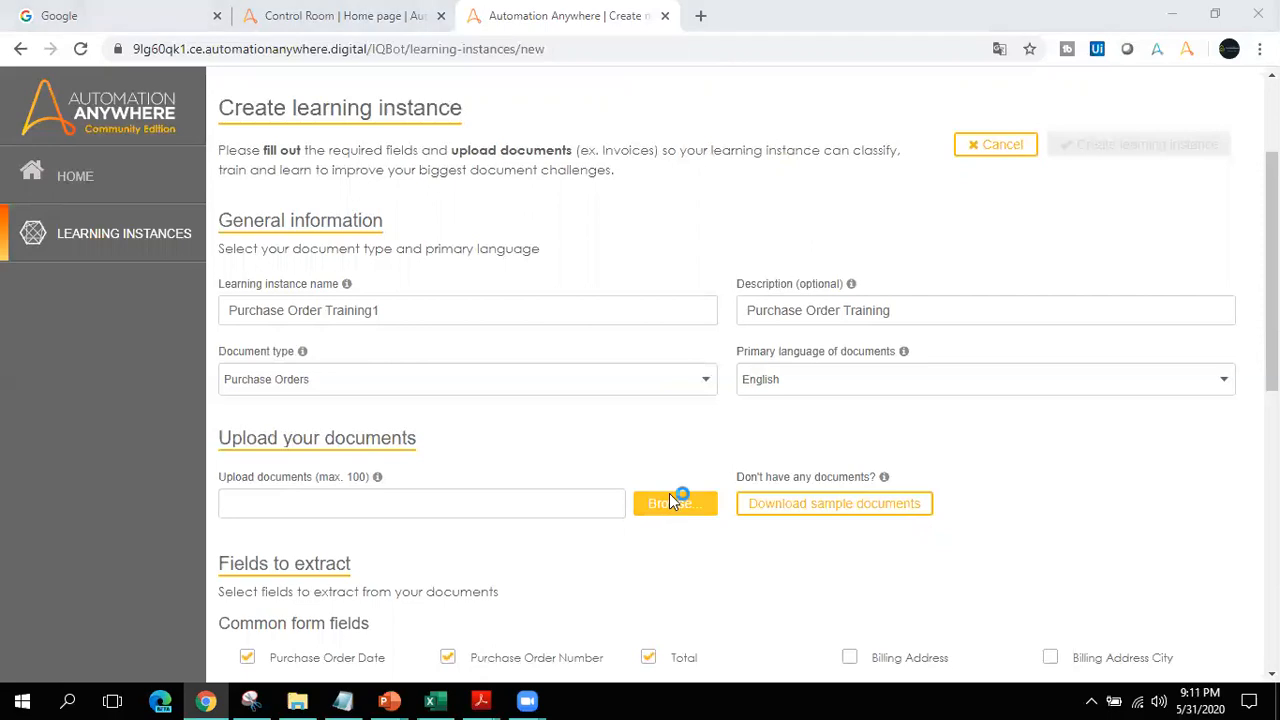
key("ctrl+v")
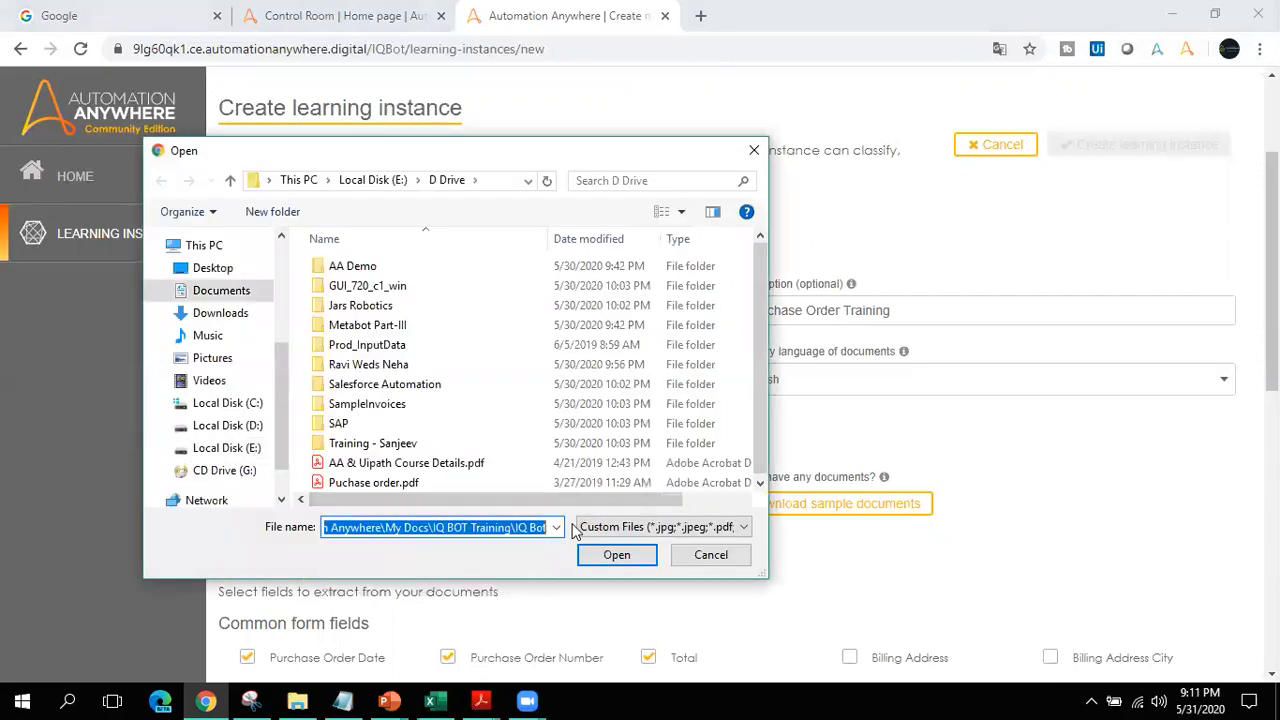
key("Return")
left_click(383, 268)
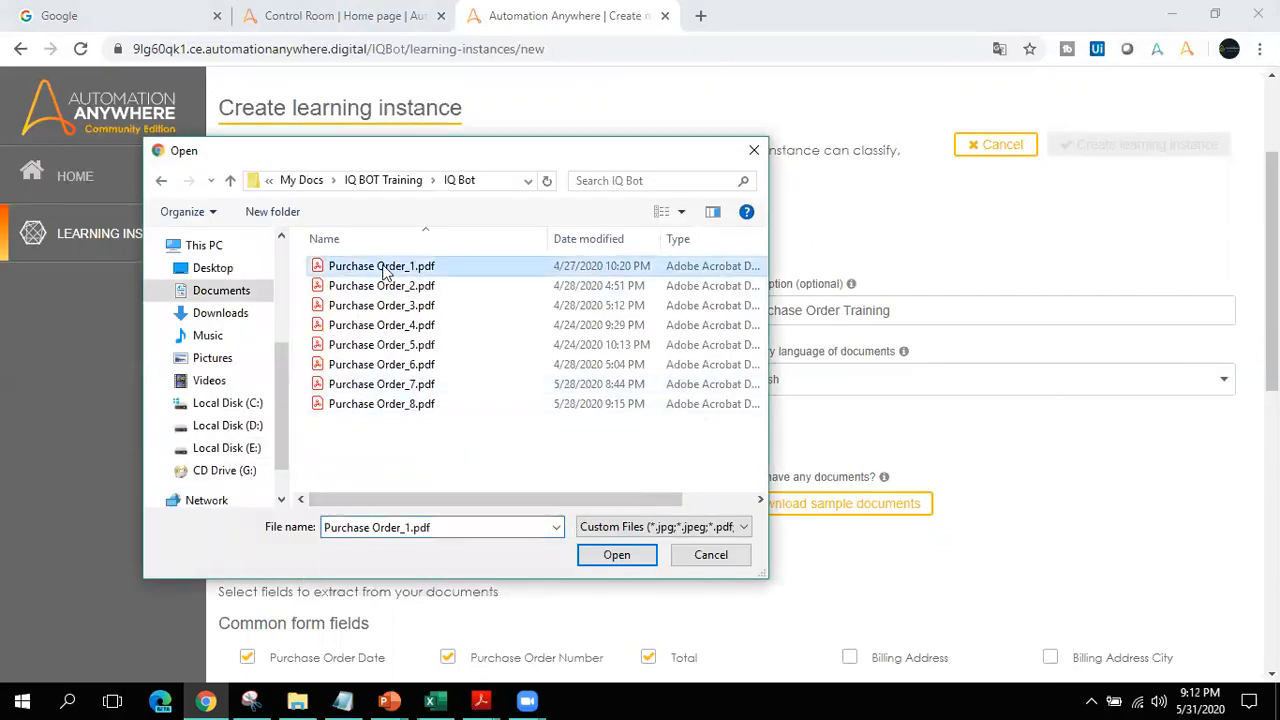
key("ctrl+a")
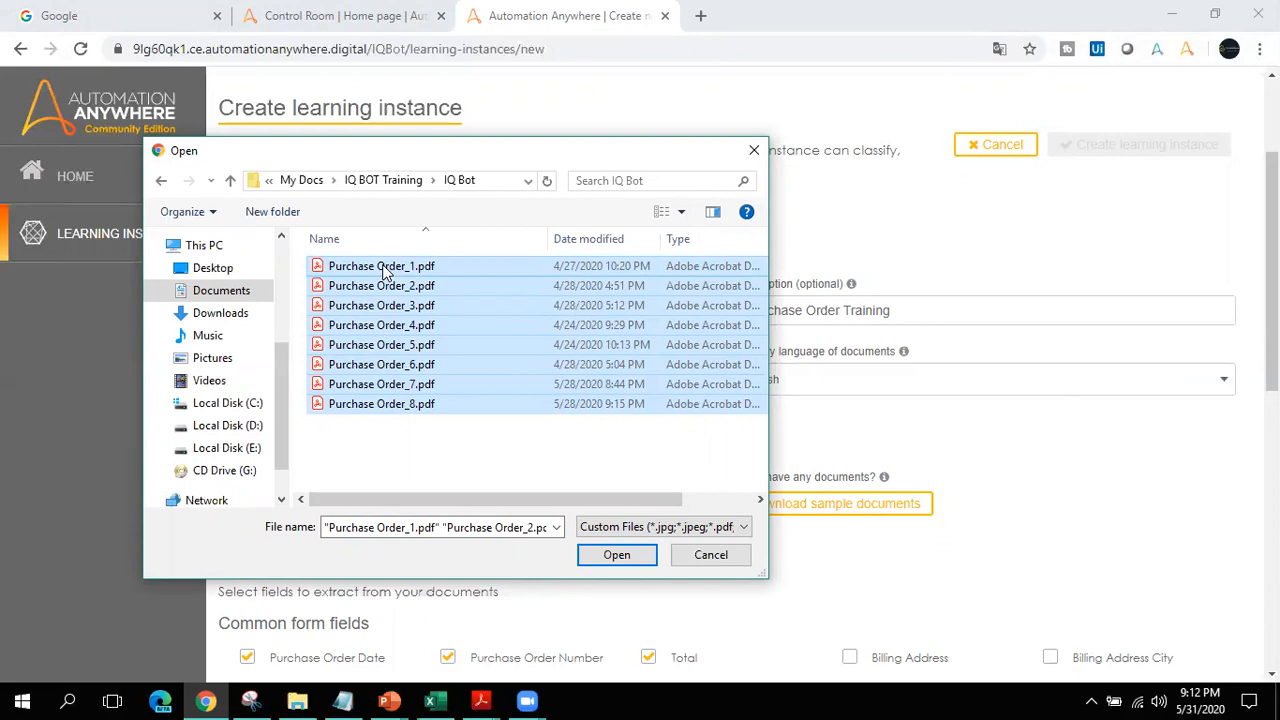
left_click(612, 557)
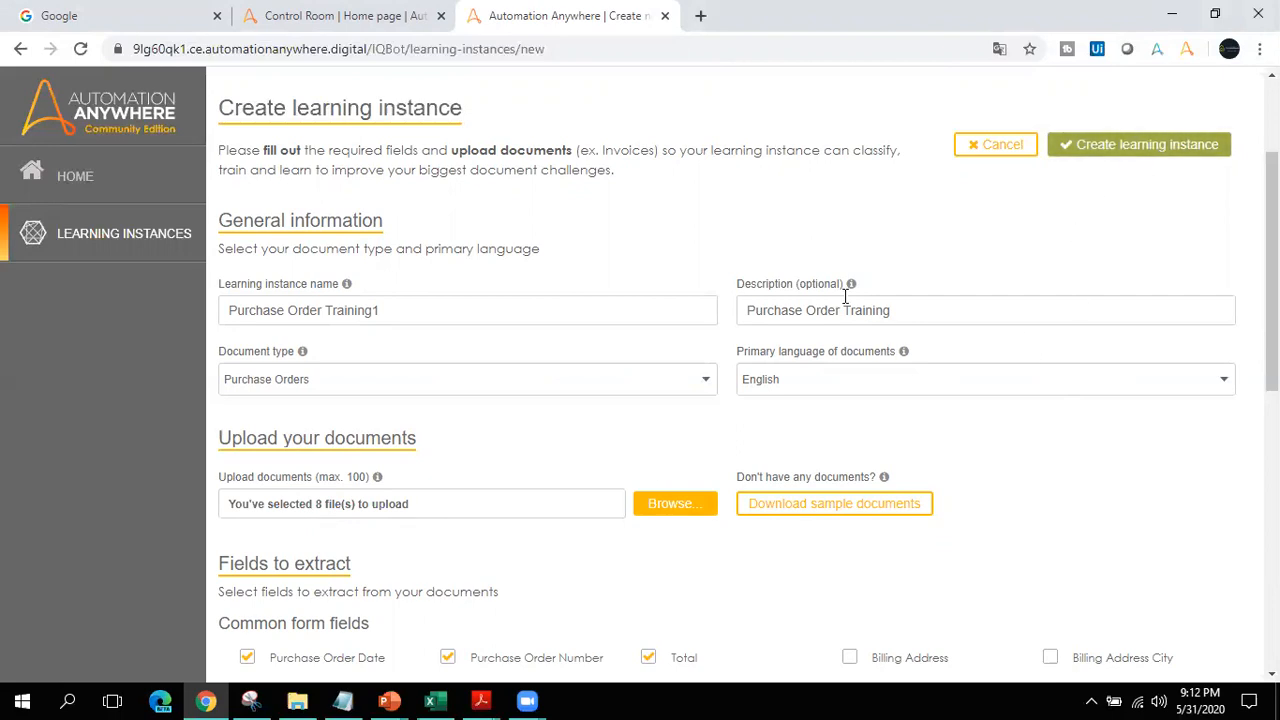
Step: Create the learning instance and return from the group mapping review to the Purchase Order Training1 page
left_click(1147, 148)
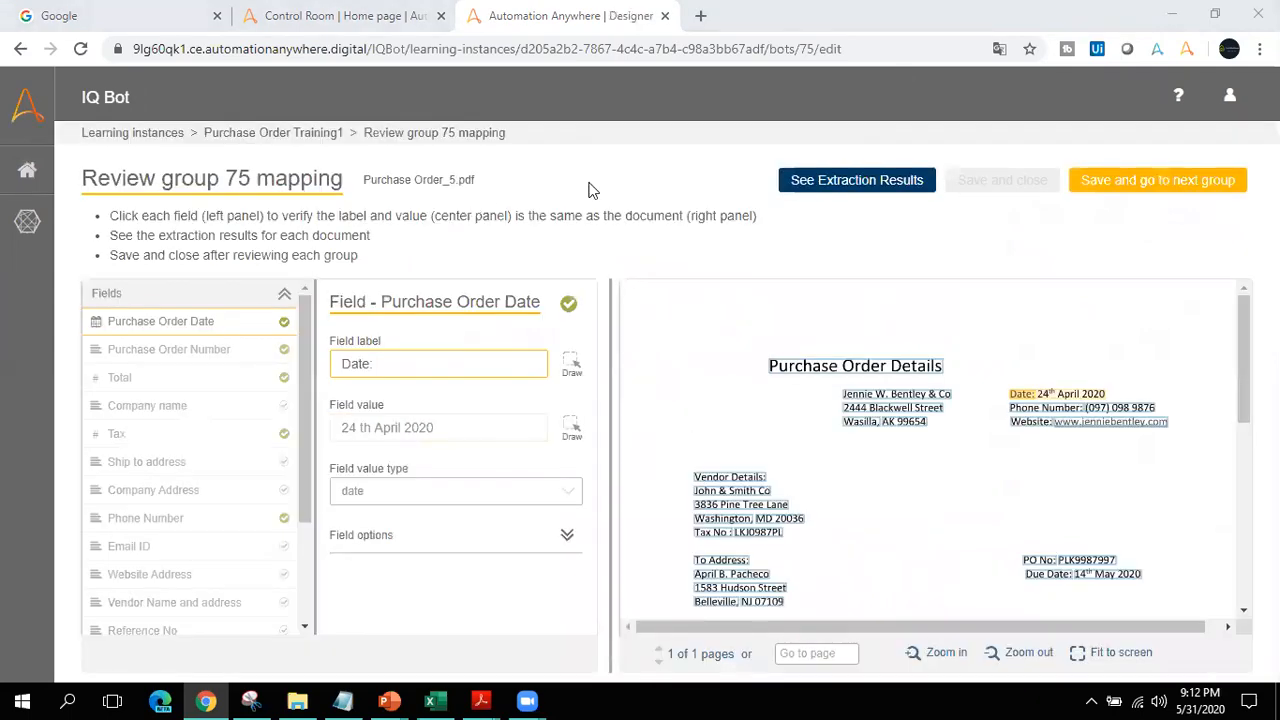
left_click(290, 133)
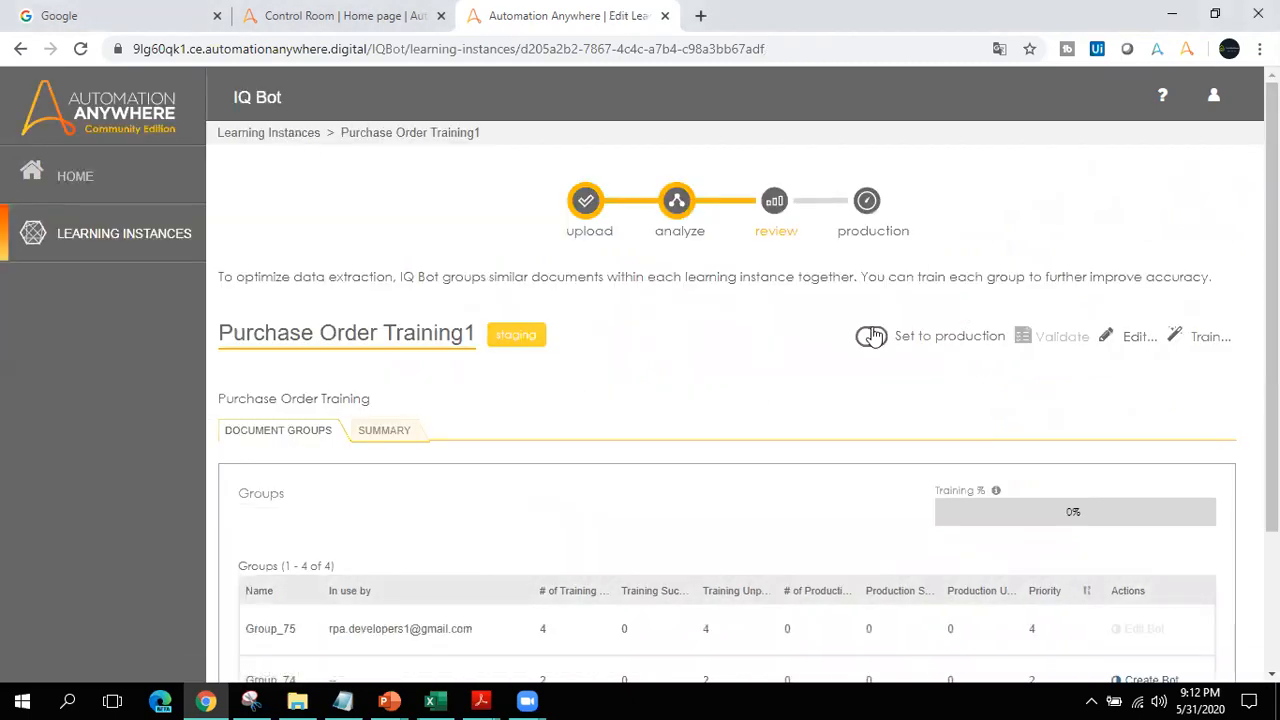
Step: Look over the document groups of Purchase Order Training1 and reload the page to refresh their status
double_click(353, 342)
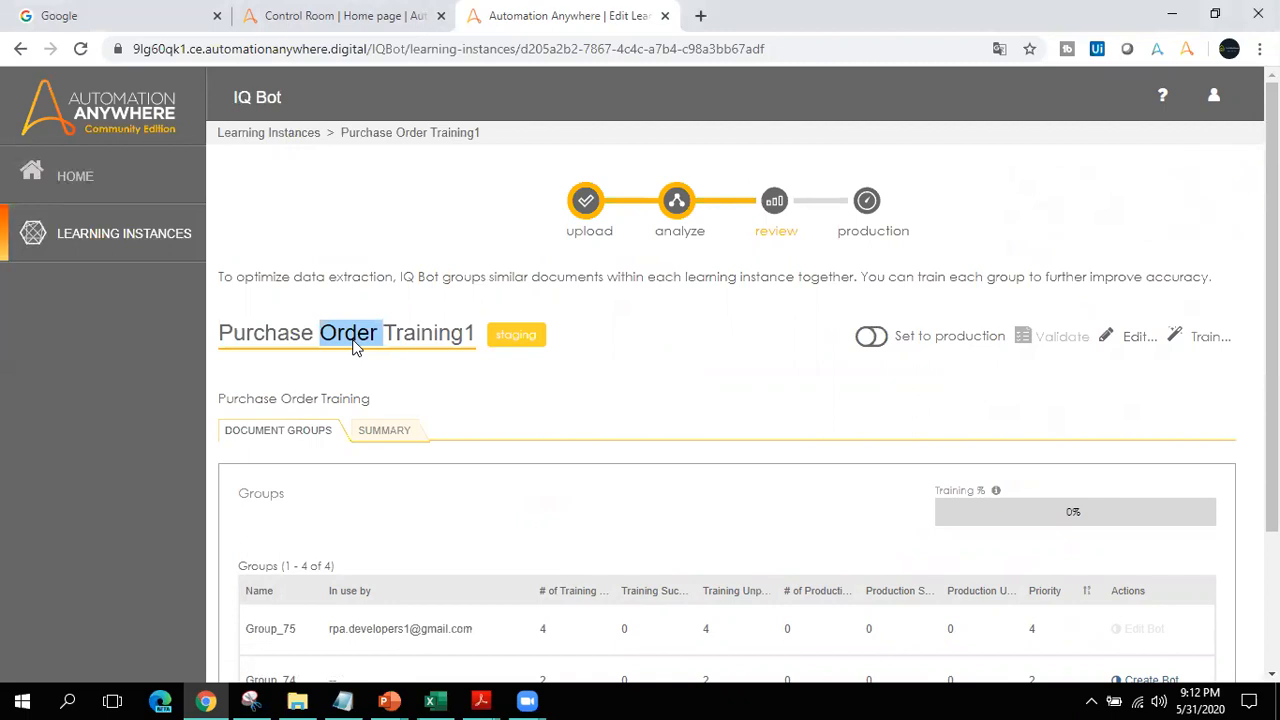
left_click(270, 350)
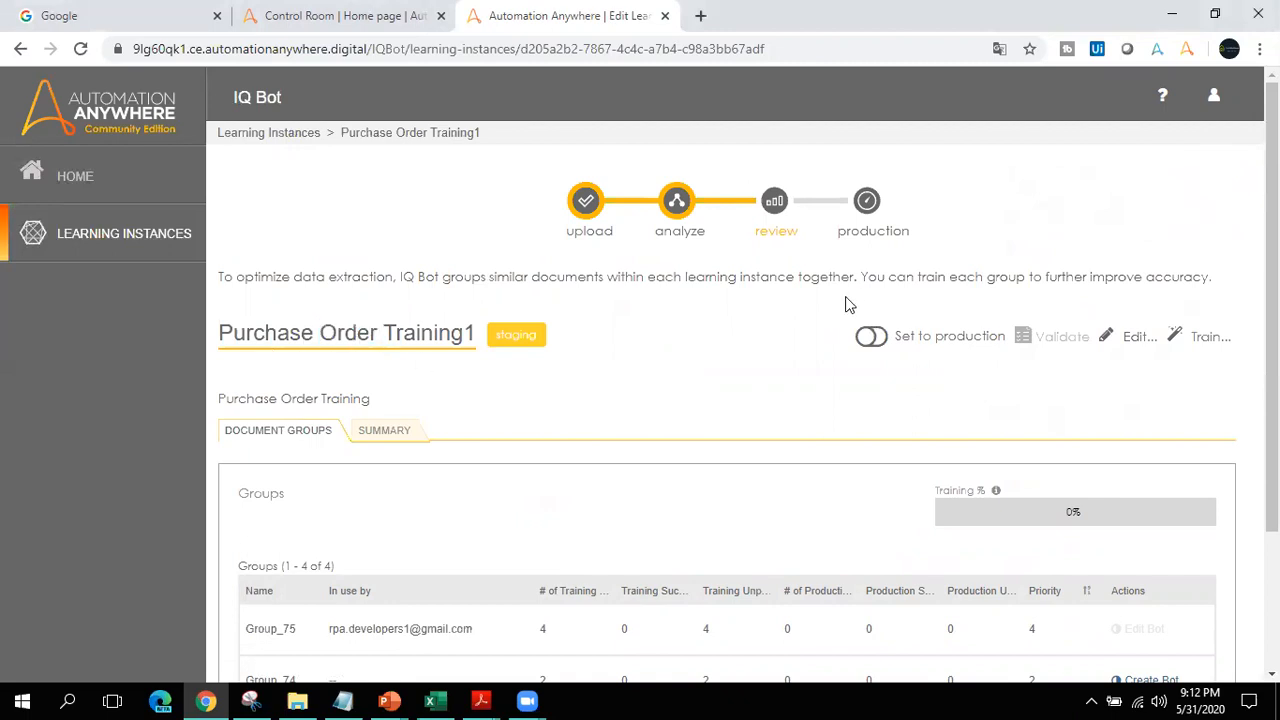
scroll(1170, 480, "down", 3)
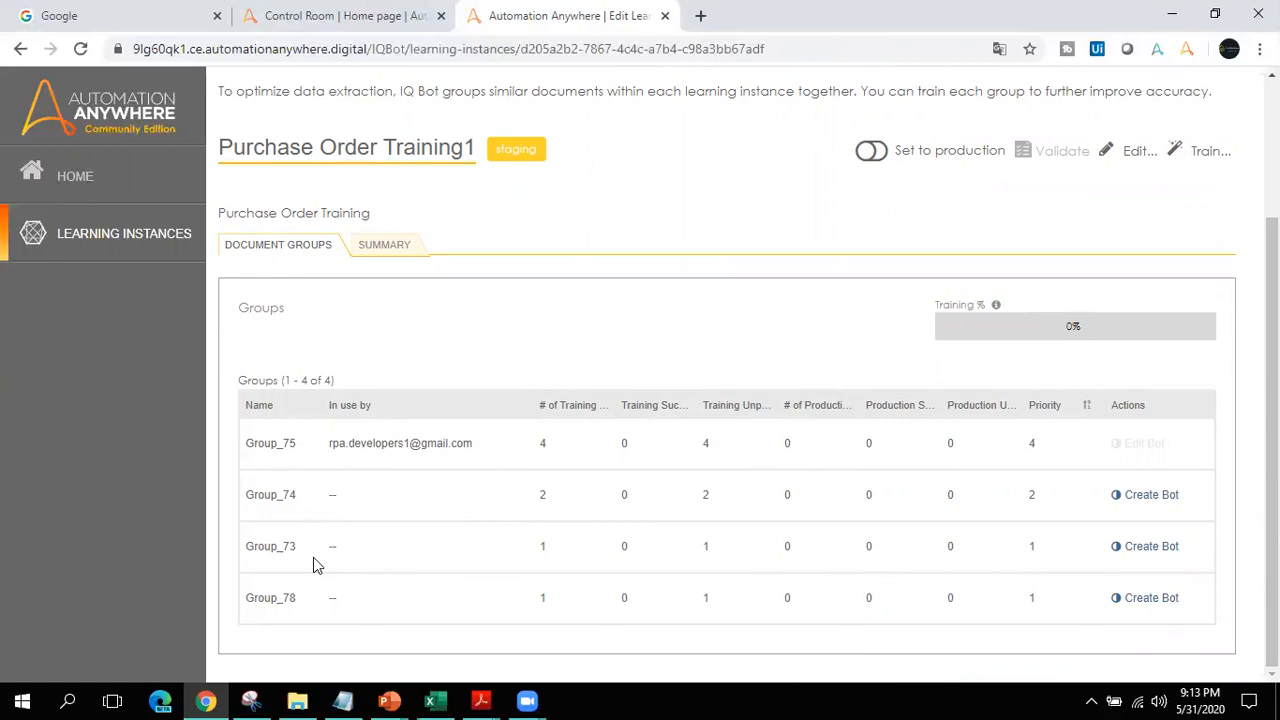
left_click(82, 50)
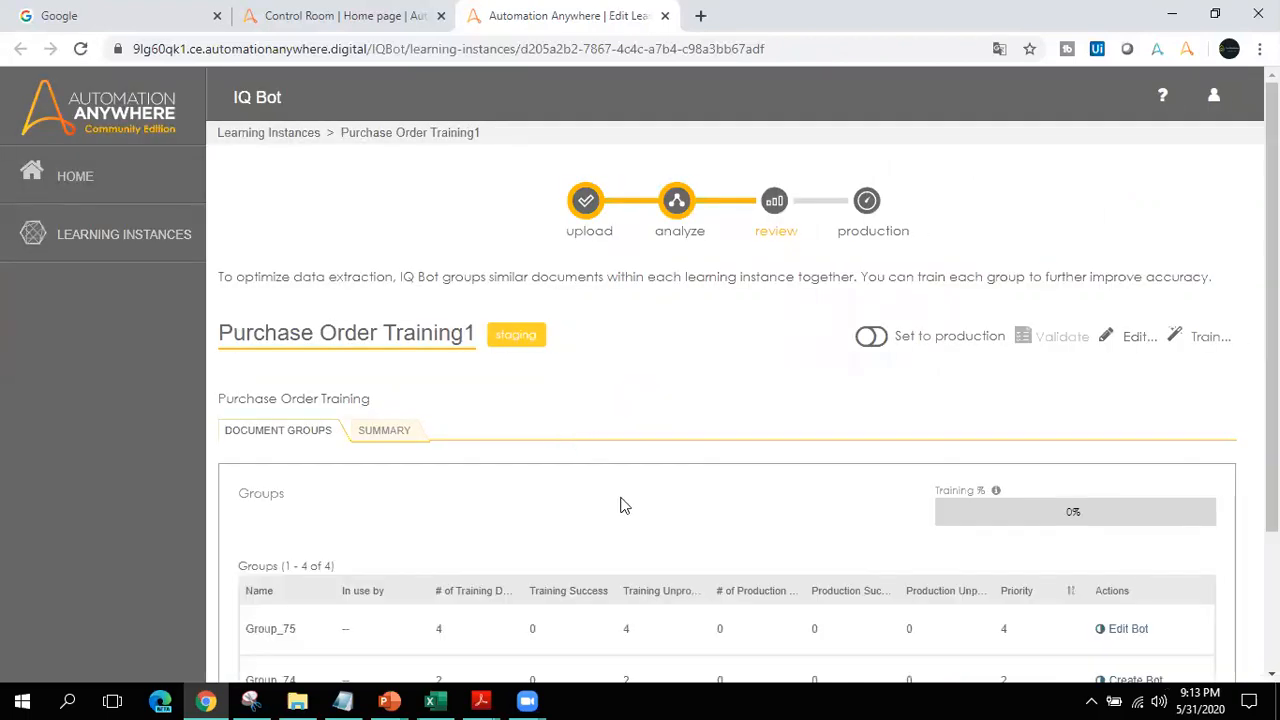
Step: Examine the document groups table, checking each group's name, user, training document figures, priority and available bot action
right_click(600, 516)
left_click(535, 507)
scroll(535, 507, "down", 2)
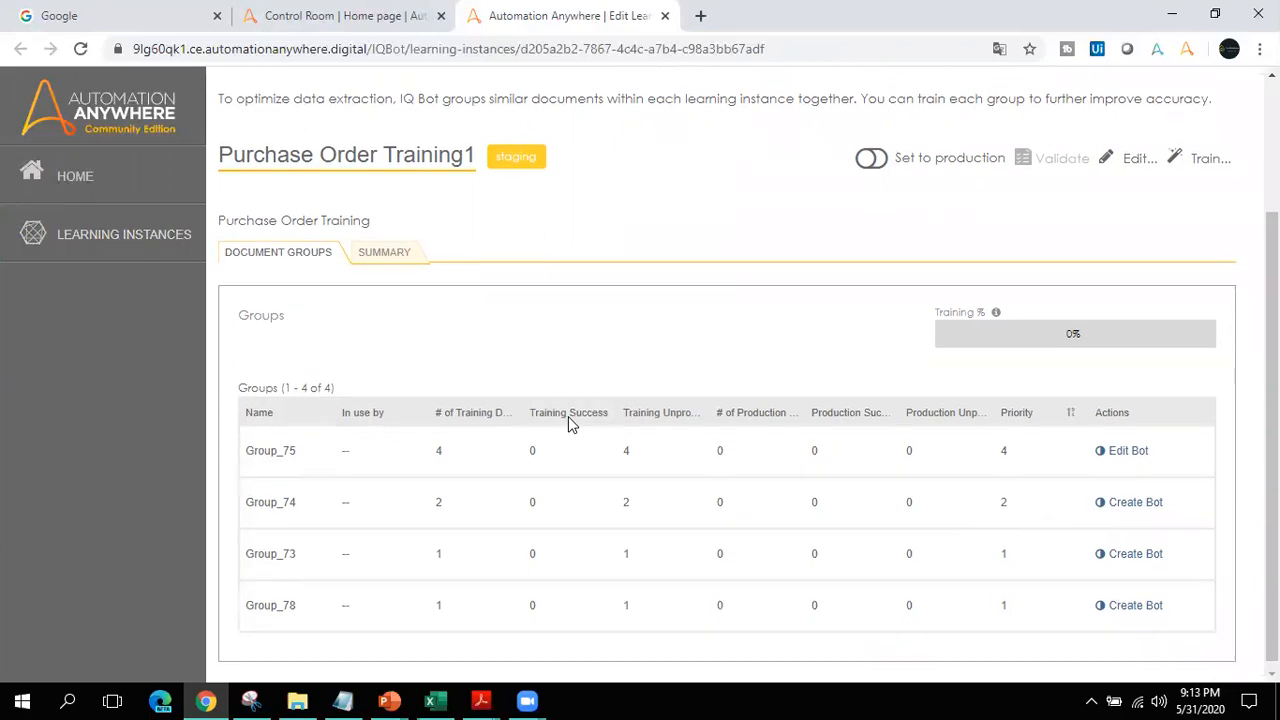
scroll(568, 416, "up", 2)
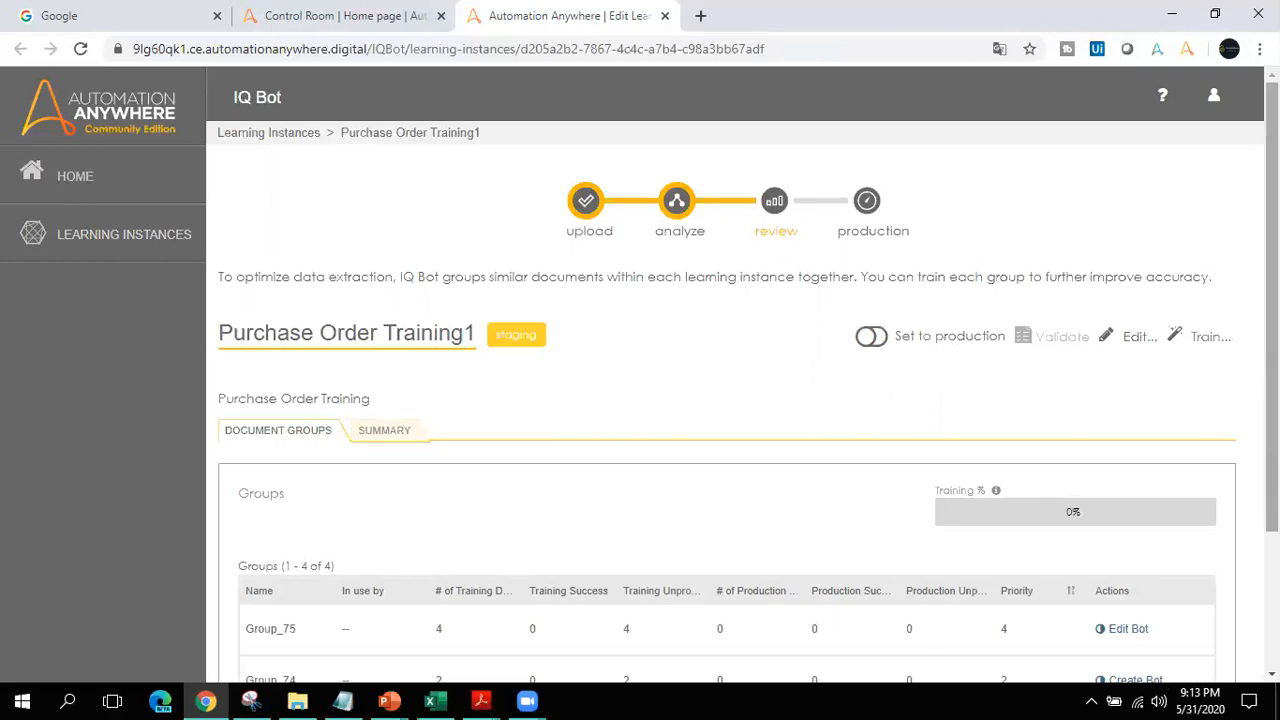
scroll(1272, 300, "down", 1)
scroll(1035, 430, "down", 1)
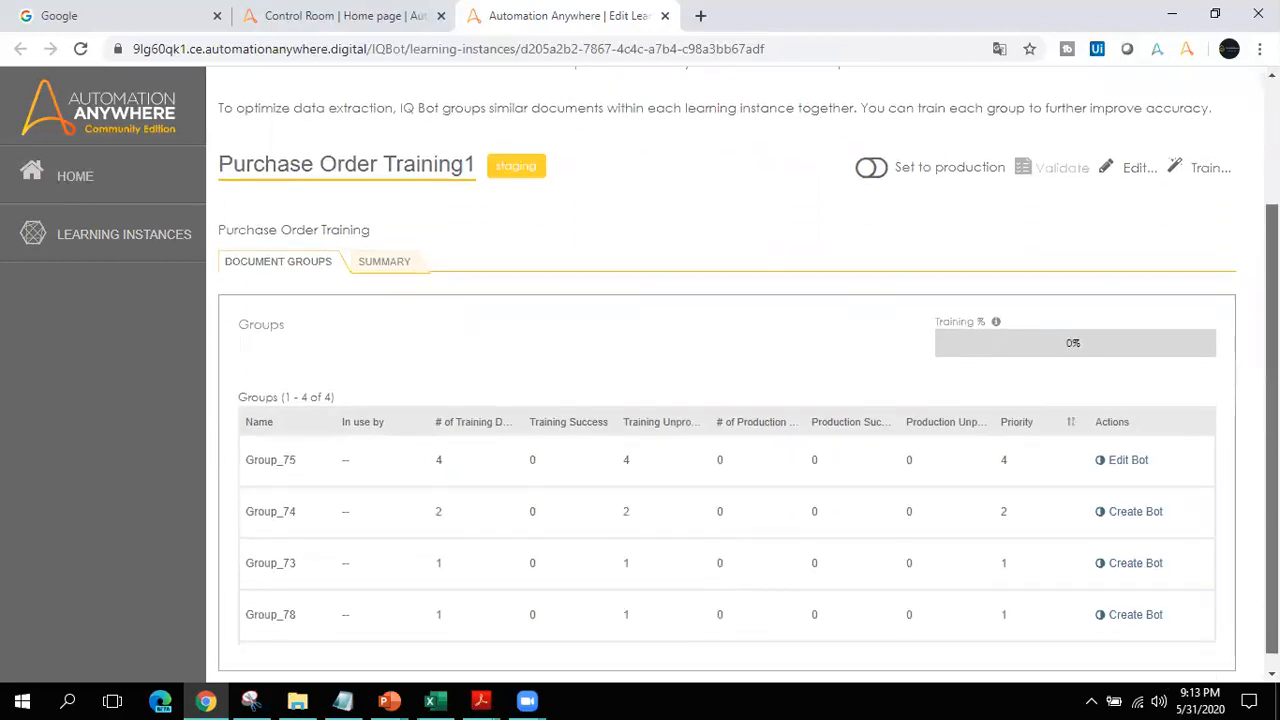
double_click(277, 458)
left_click(377, 467)
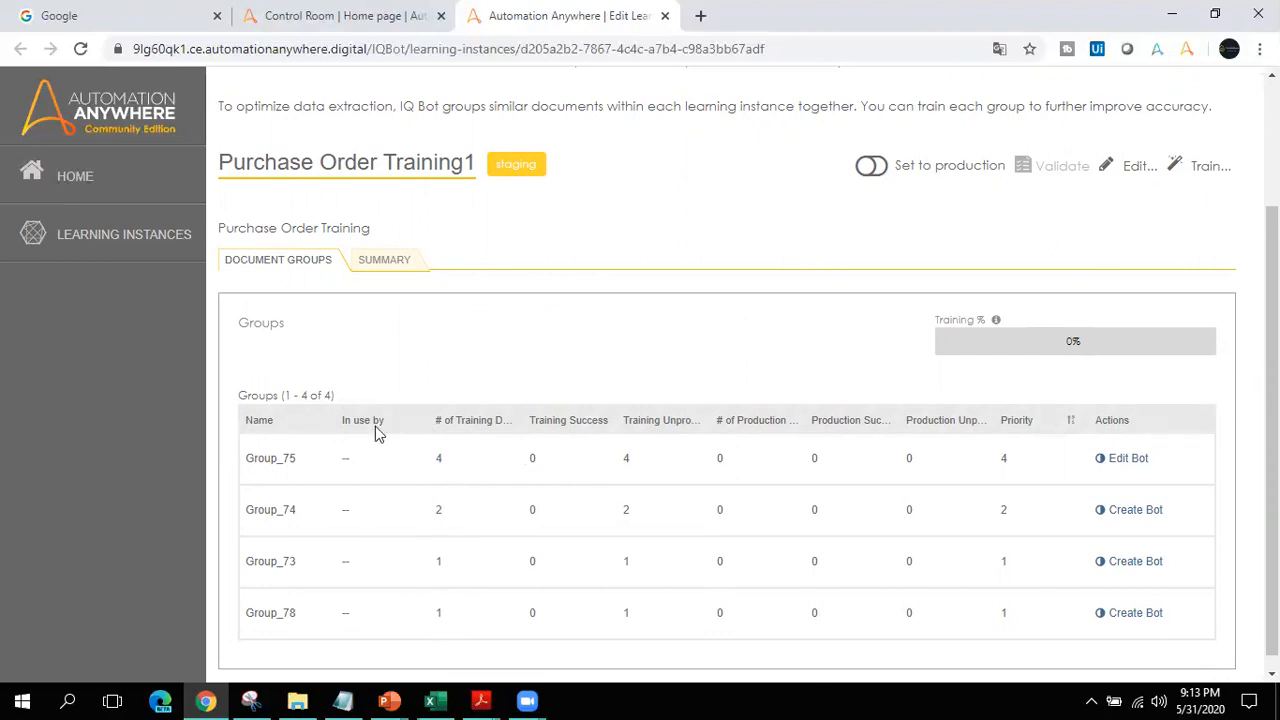
Step: Open the Group_75 bot for editing and expand the field options of the Purchase Order Date field
double_click(273, 463)
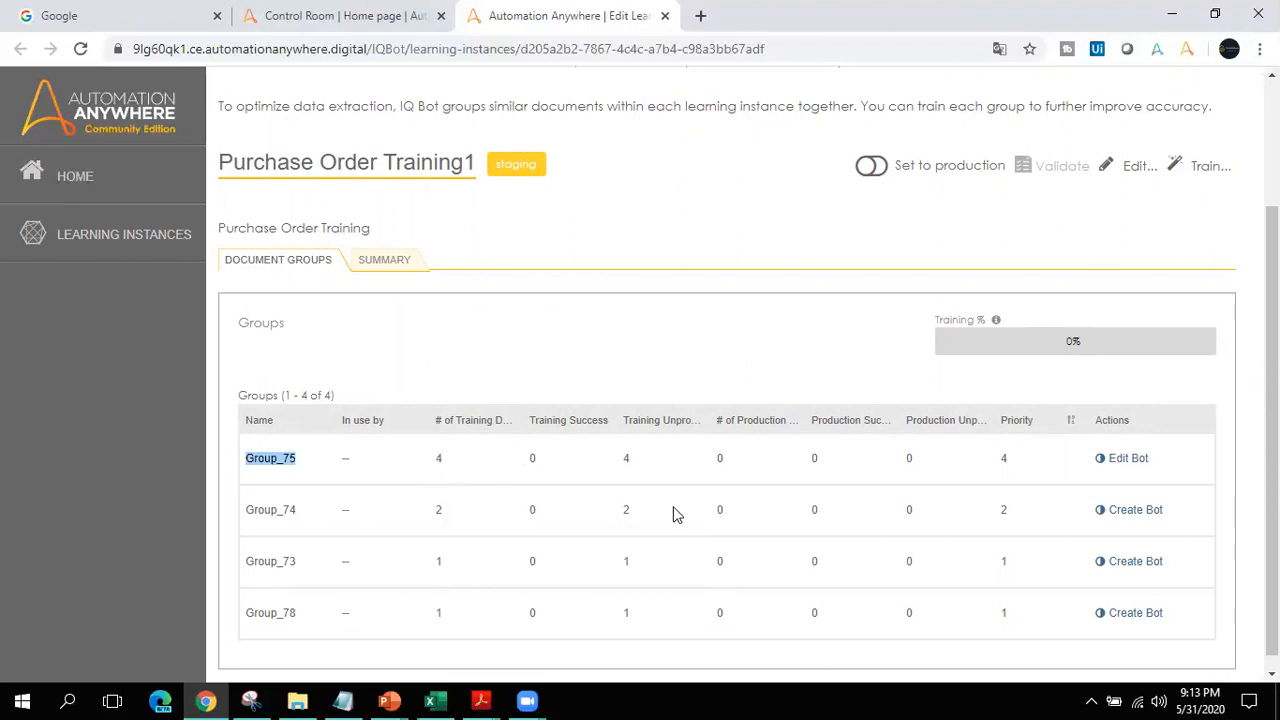
left_click(1131, 460)
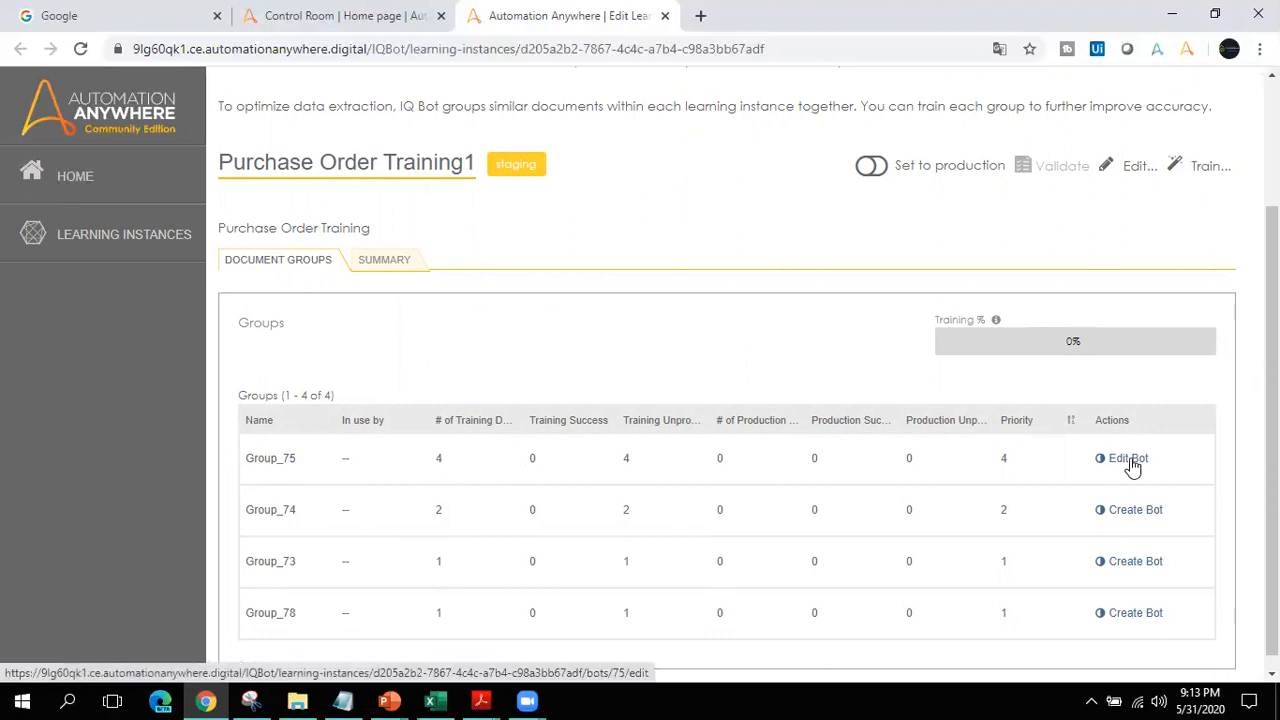
left_click(1124, 463)
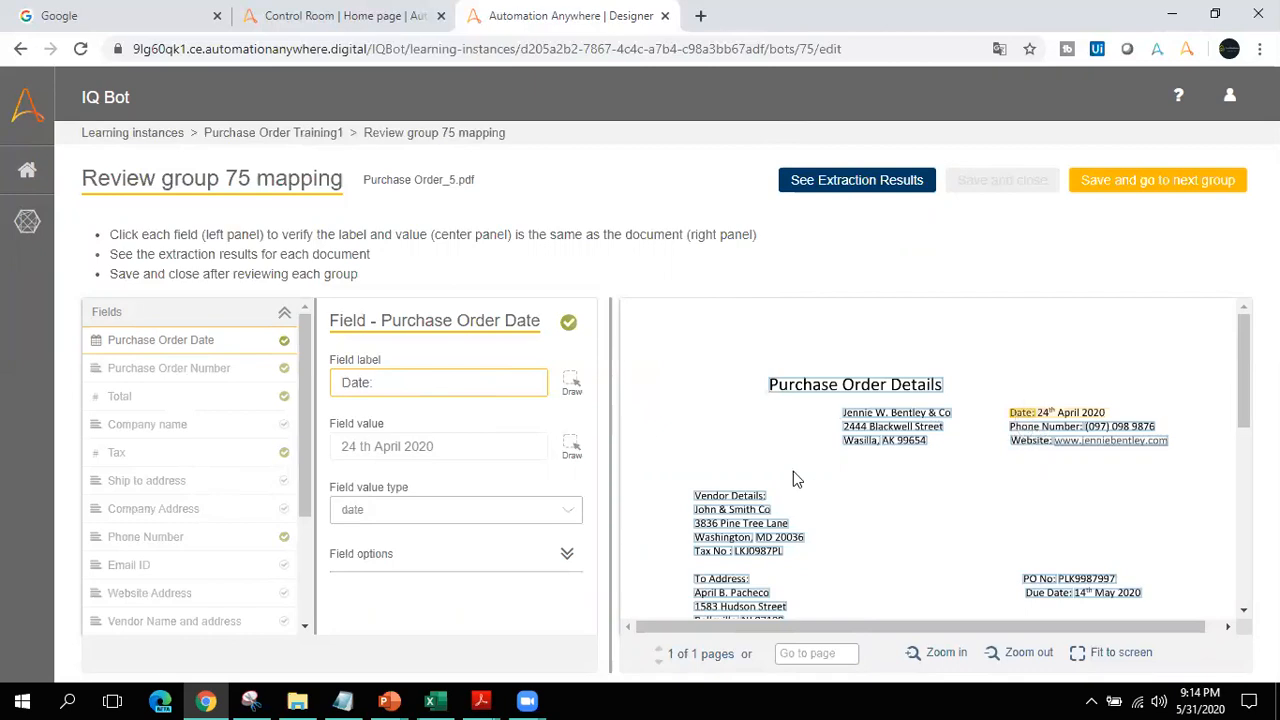
left_click(564, 557)
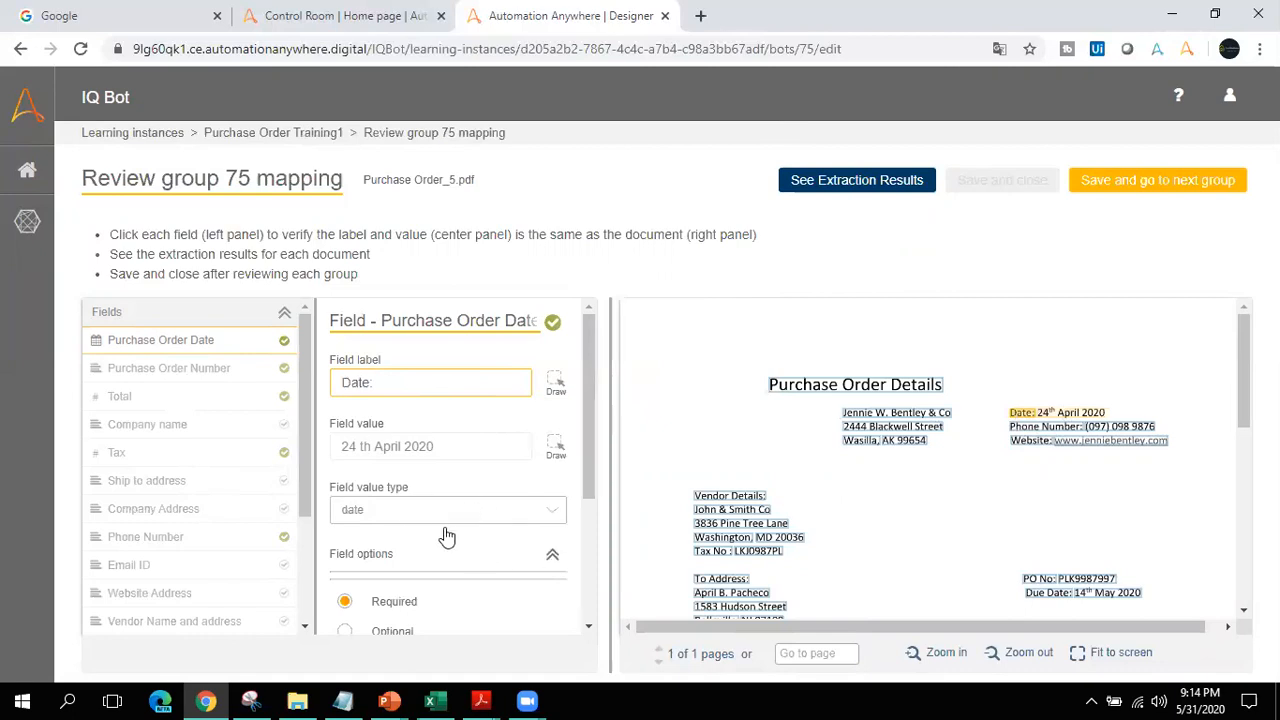
Step: Try text as the value type of the Purchase Order Date field and restore it to date
left_click(512, 519)
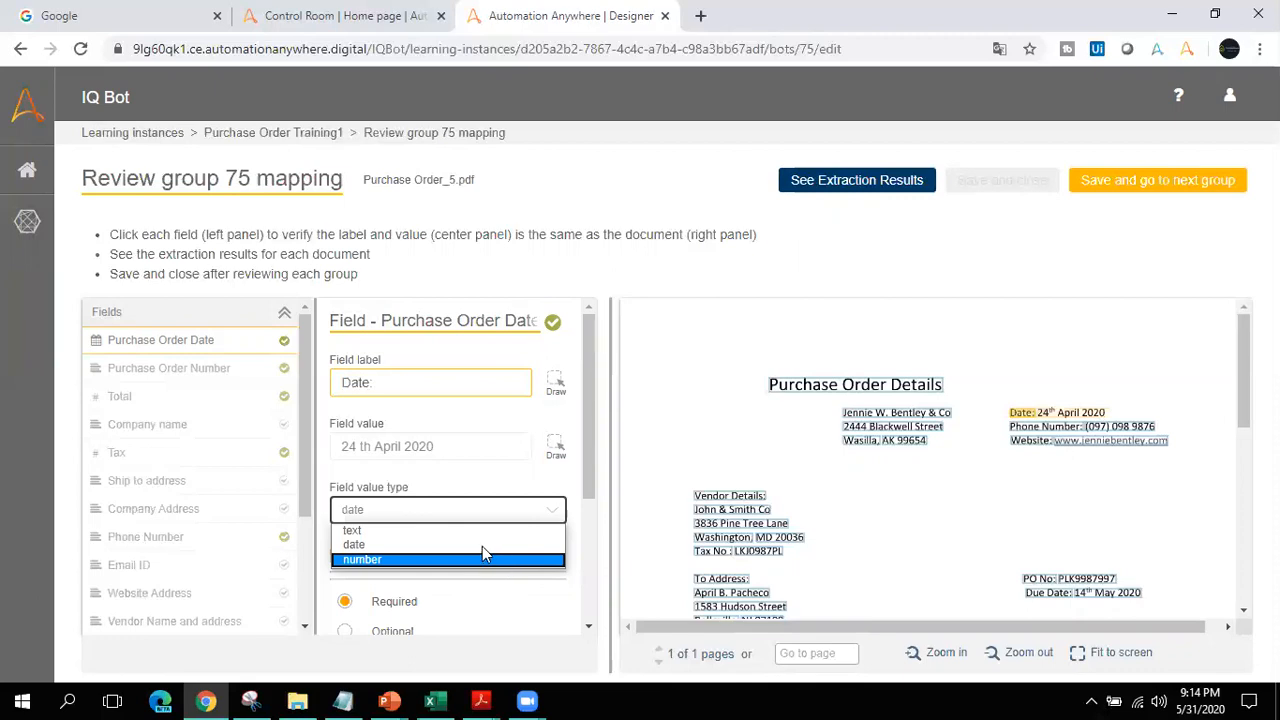
left_click(460, 531)
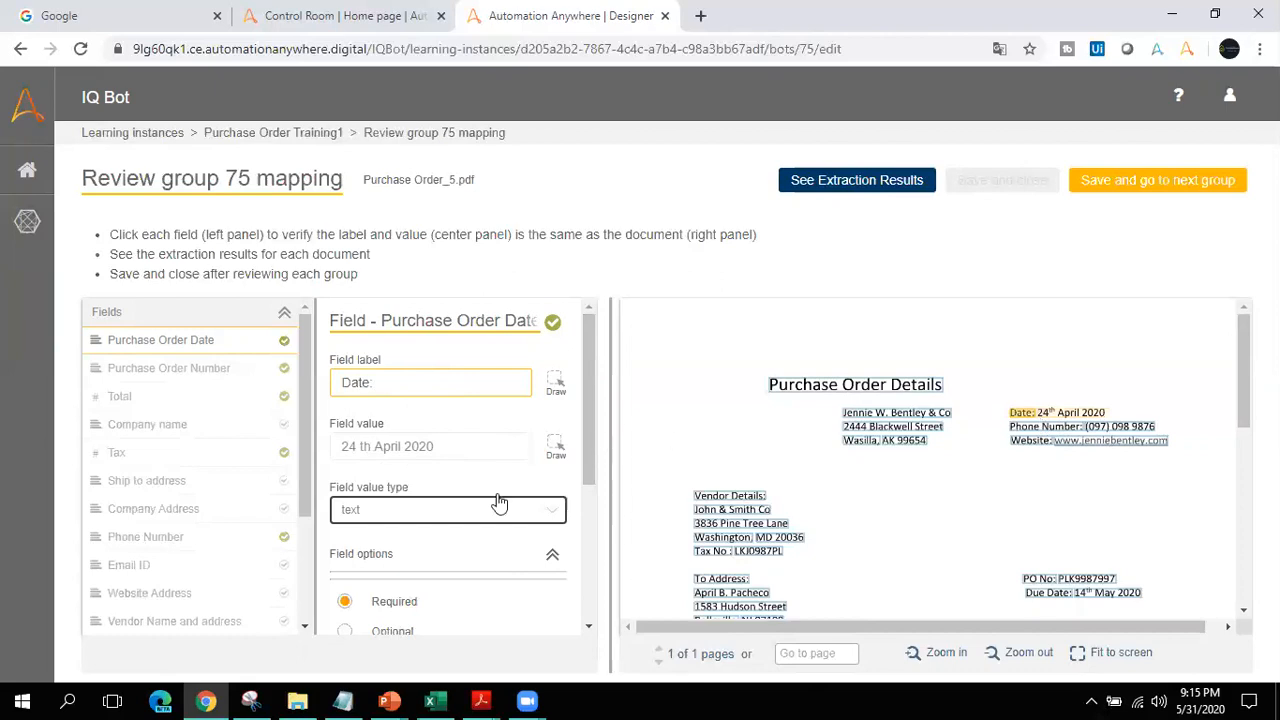
left_click(530, 514)
left_click(462, 544)
Step: Make the Purchase Order Date field optional
scroll(585, 482, "down", 1)
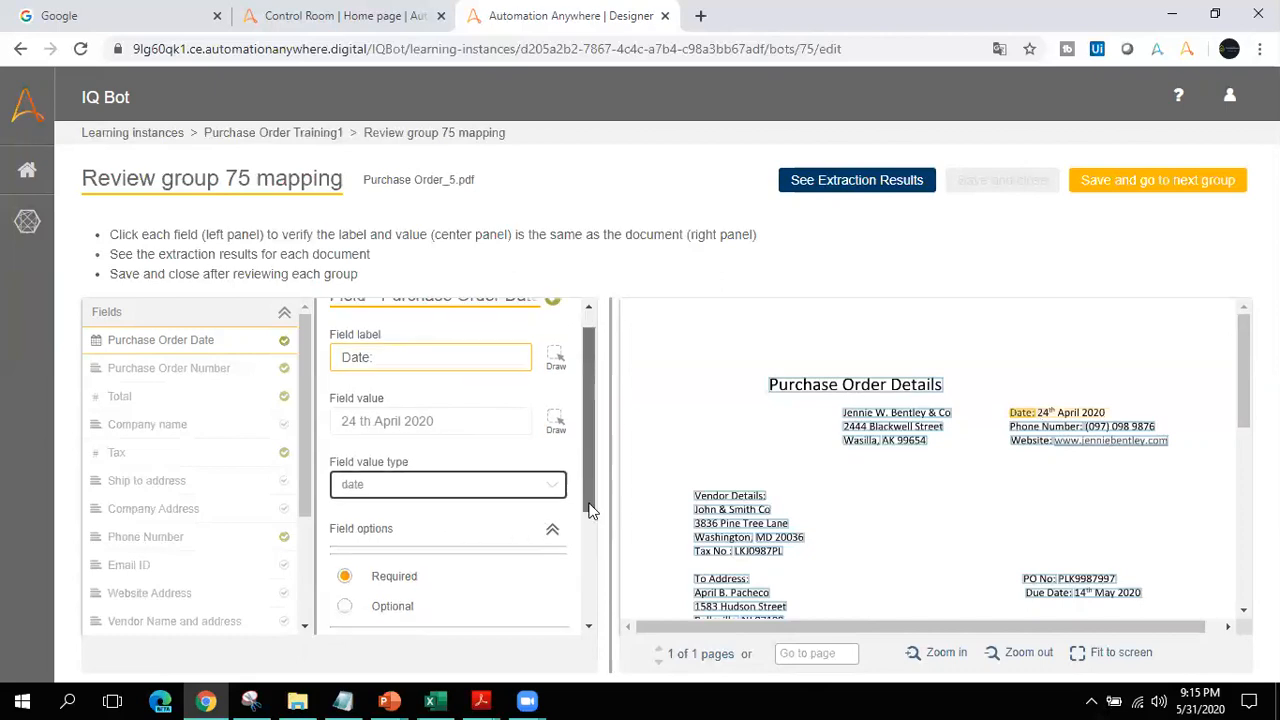
left_click(379, 588)
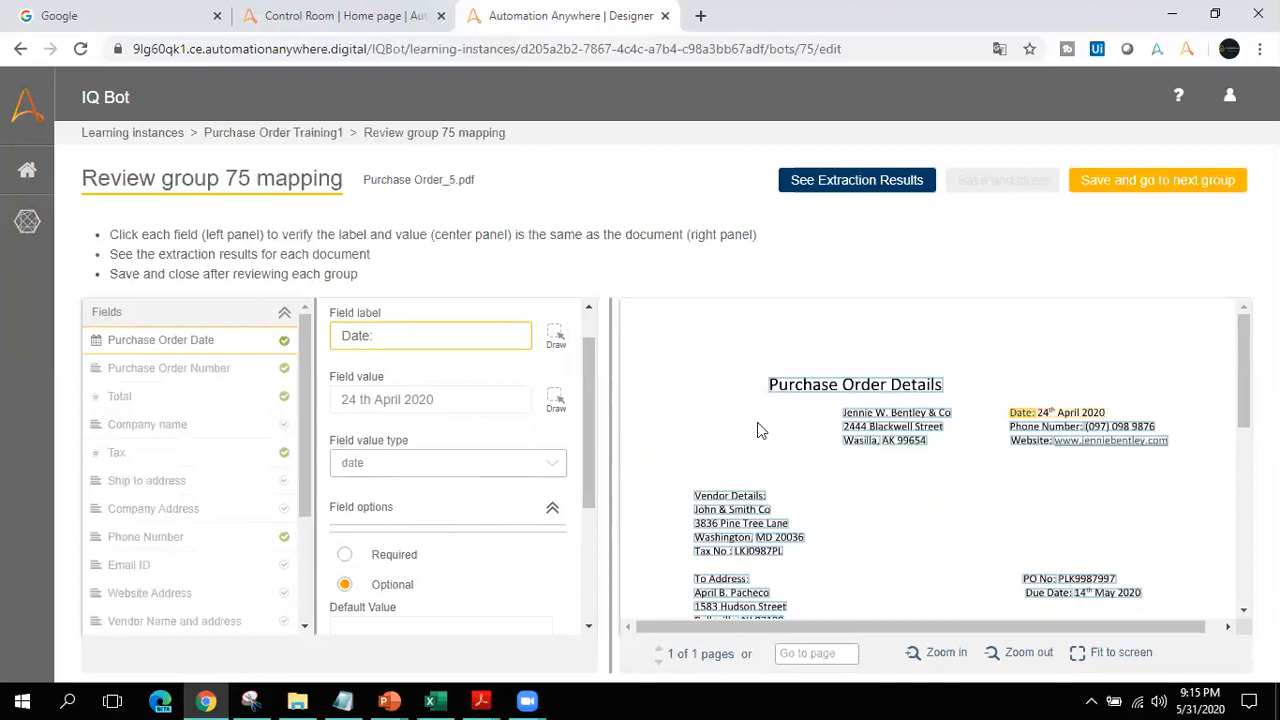
Step: Map the Purchase Order Number field to the "PO No:" label in the document and make it optional
left_click(212, 374)
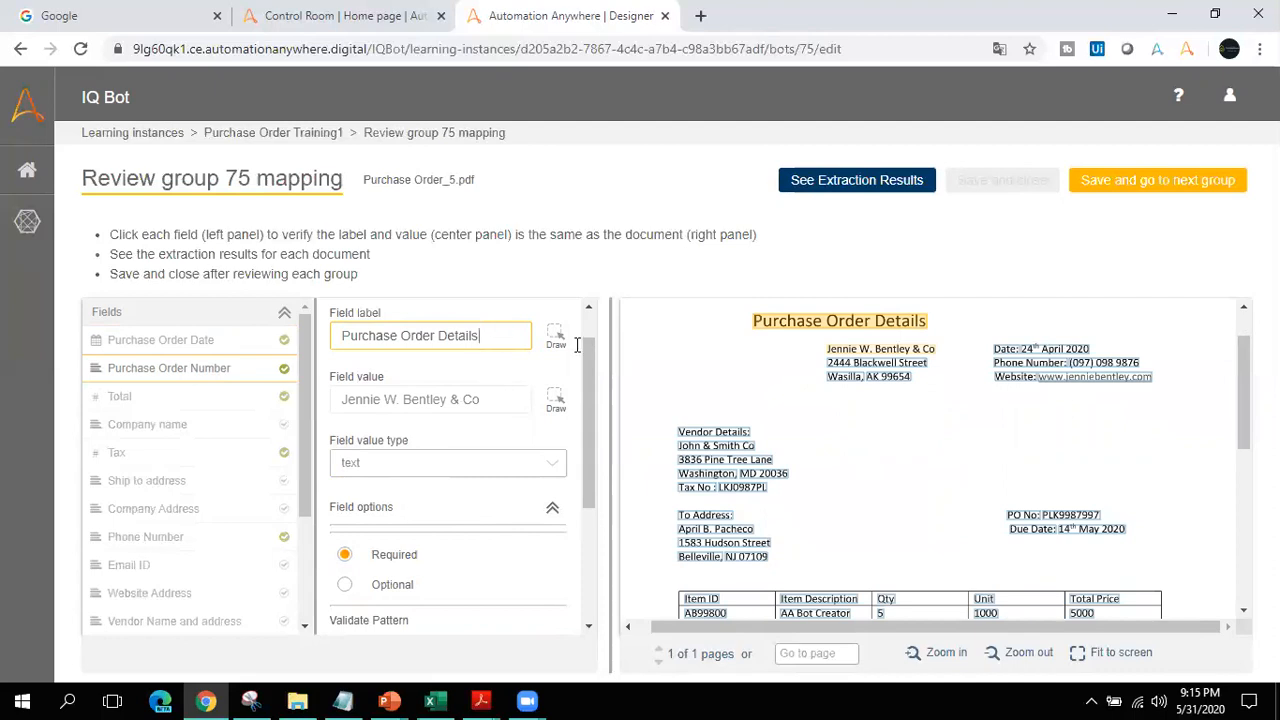
mouse_move(1243, 389)
left_mouse_down()
mouse_move(1243, 367)
mouse_move(1243, 412)
left_mouse_up()
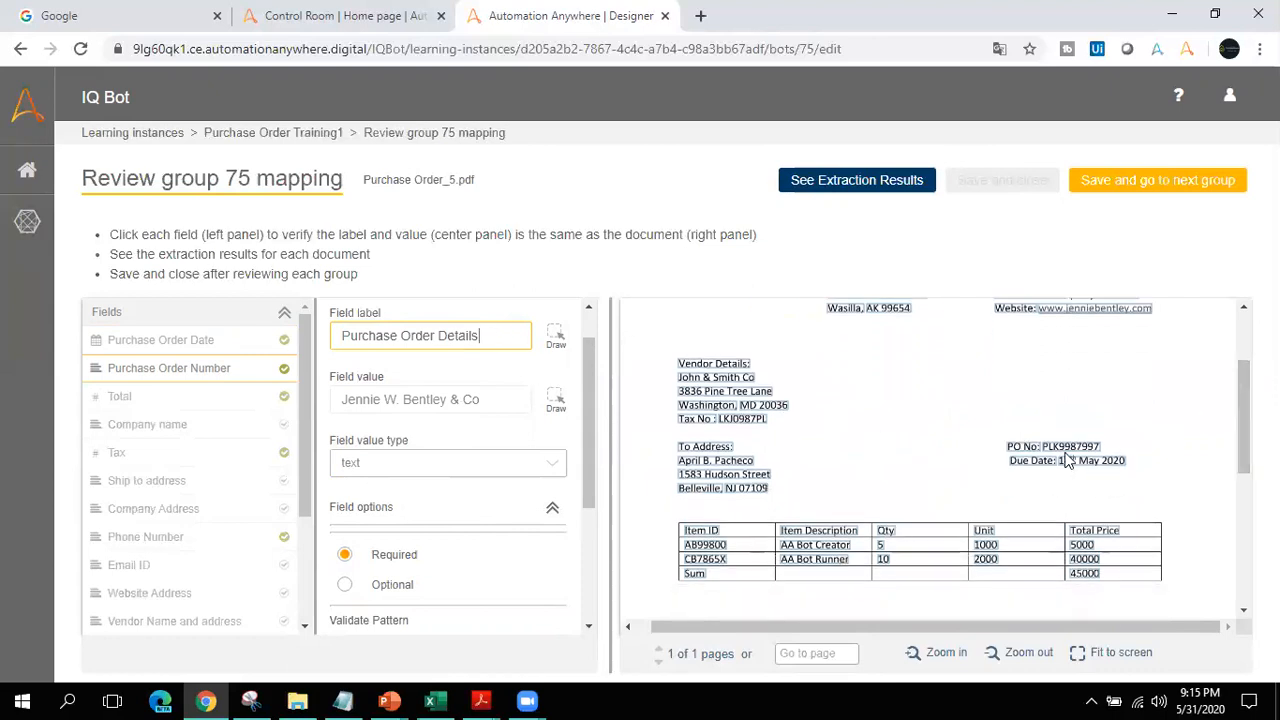
left_click(1024, 450)
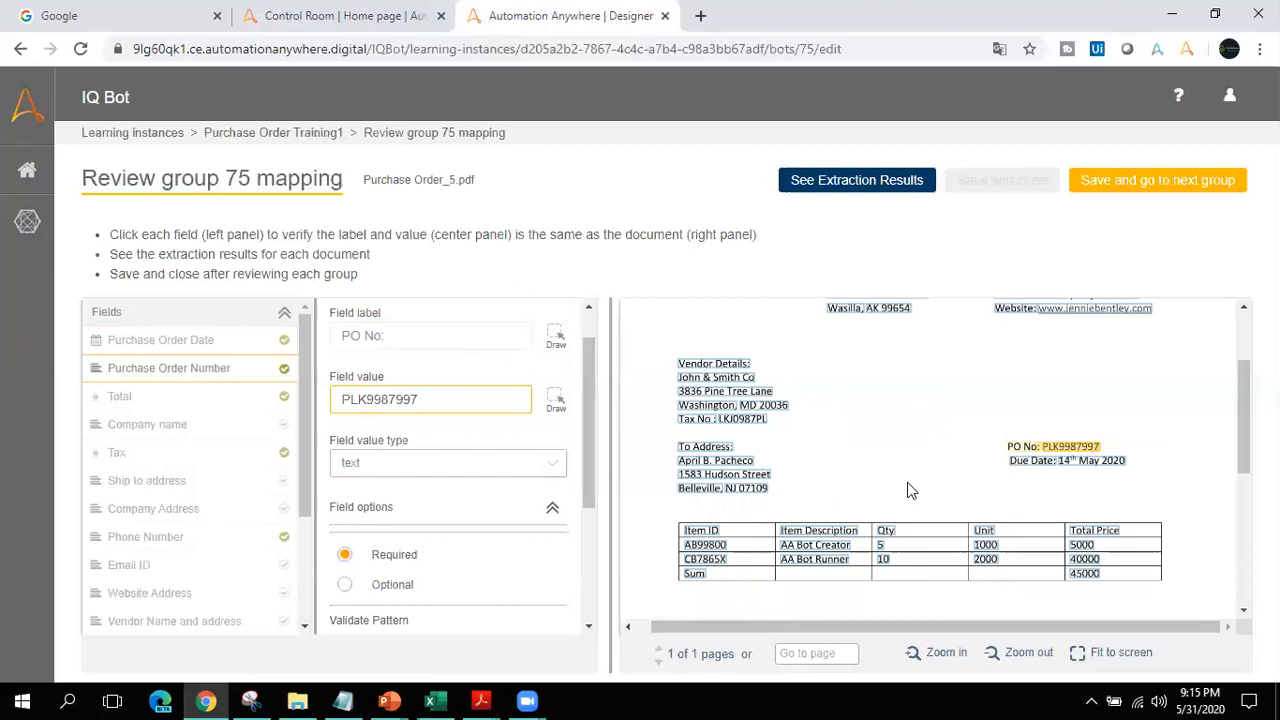
left_click(390, 588)
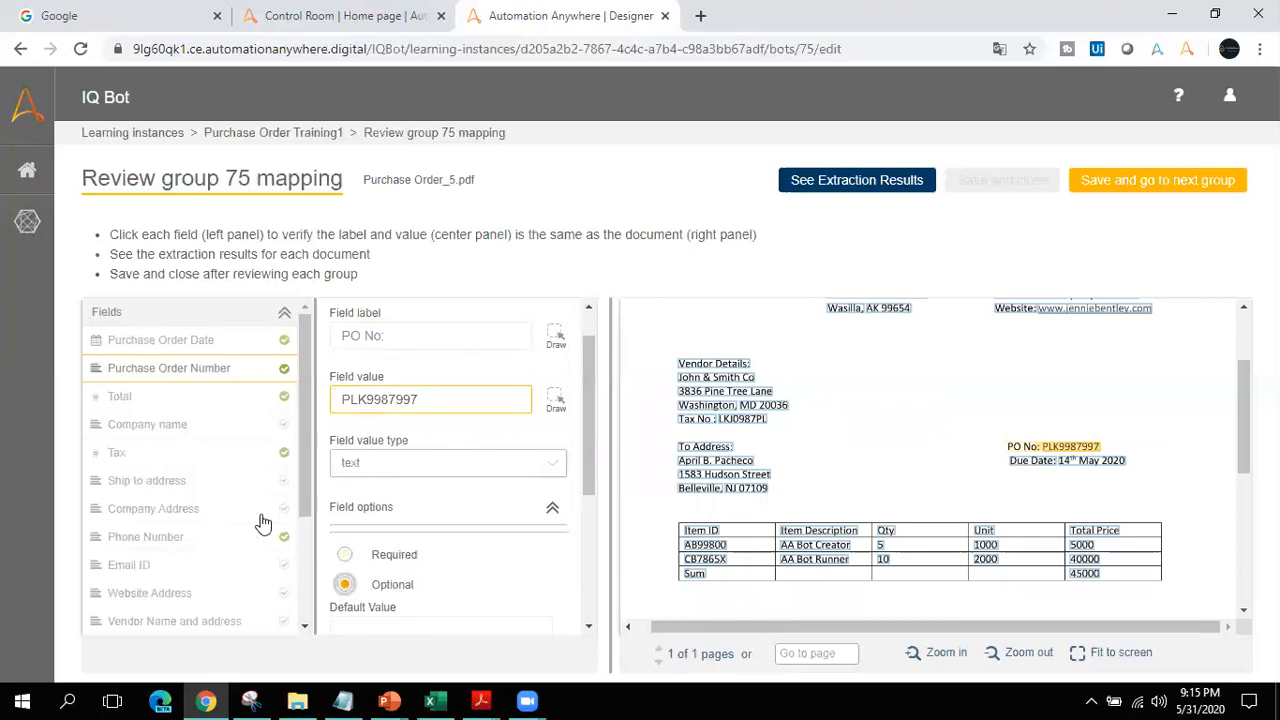
Step: Map the Total field to the "Sum" label in the item table and make it optional
left_click(175, 400)
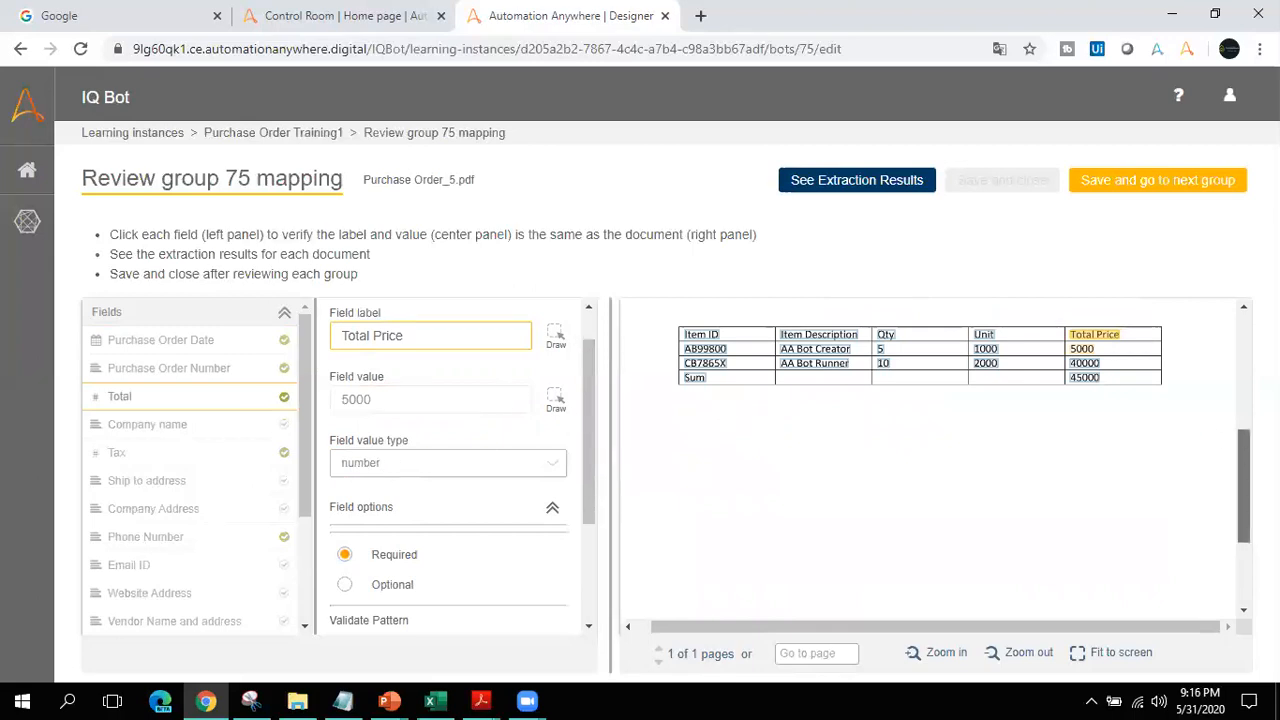
scroll(885, 475, "up", 1)
left_click(470, 335)
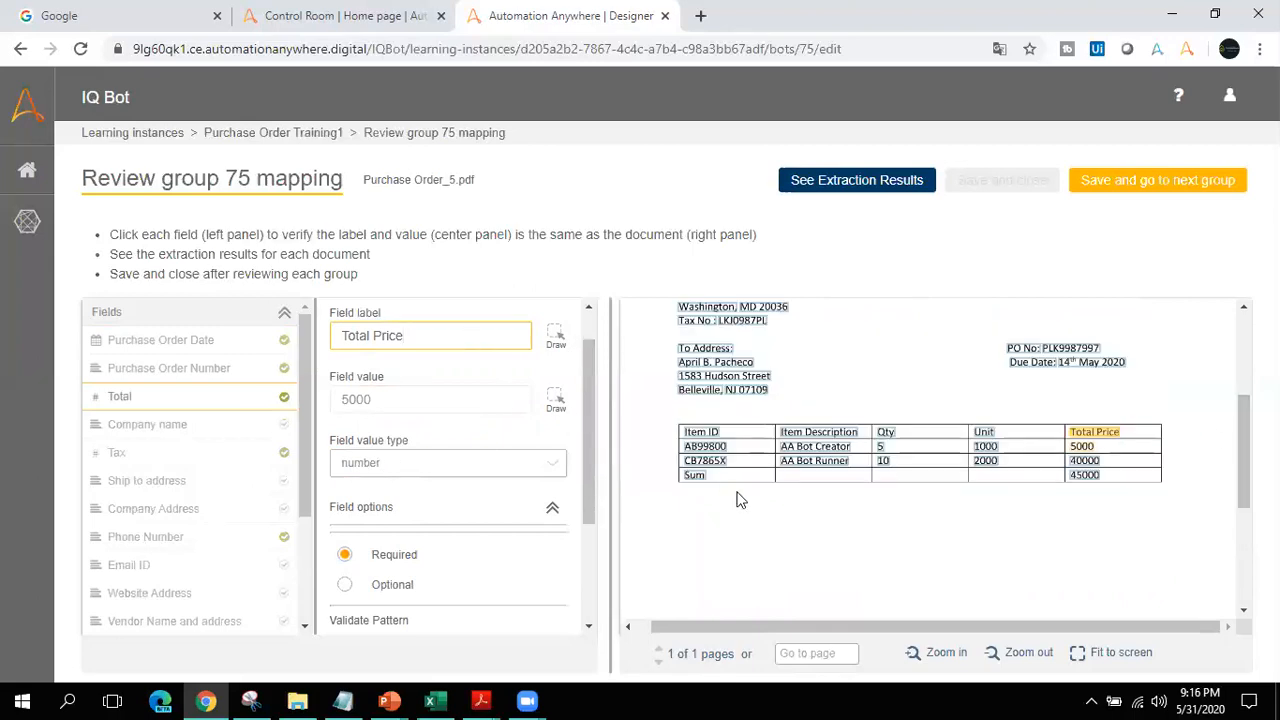
left_click(695, 476)
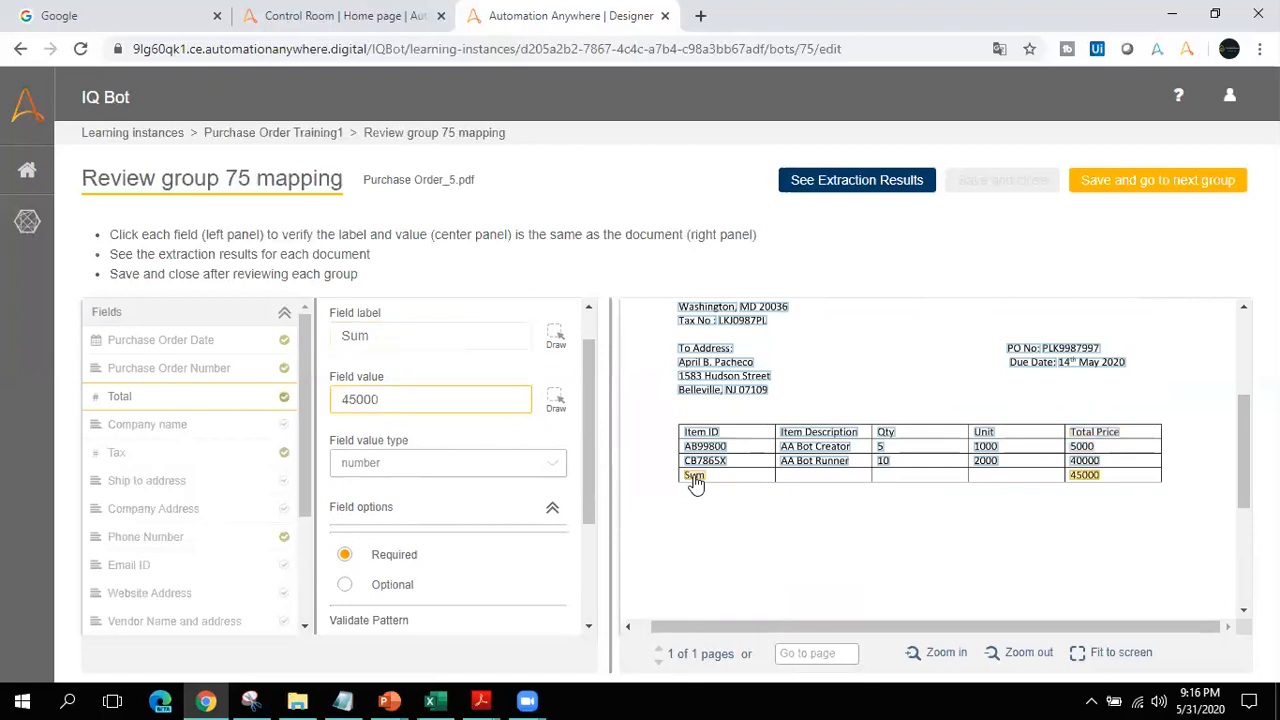
left_click(386, 587)
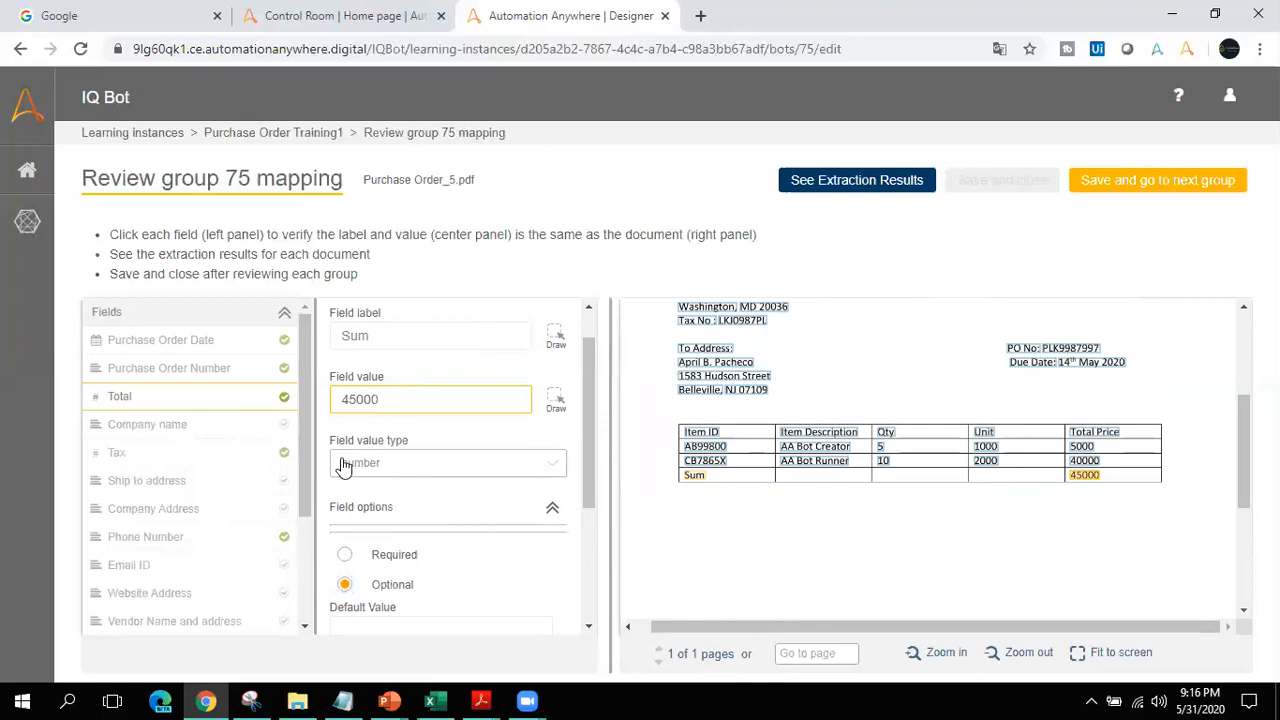
Step: Make the Company name field optional and map it to the "Purchase Order Details" heading, with the company line beneath as value
left_click(214, 428)
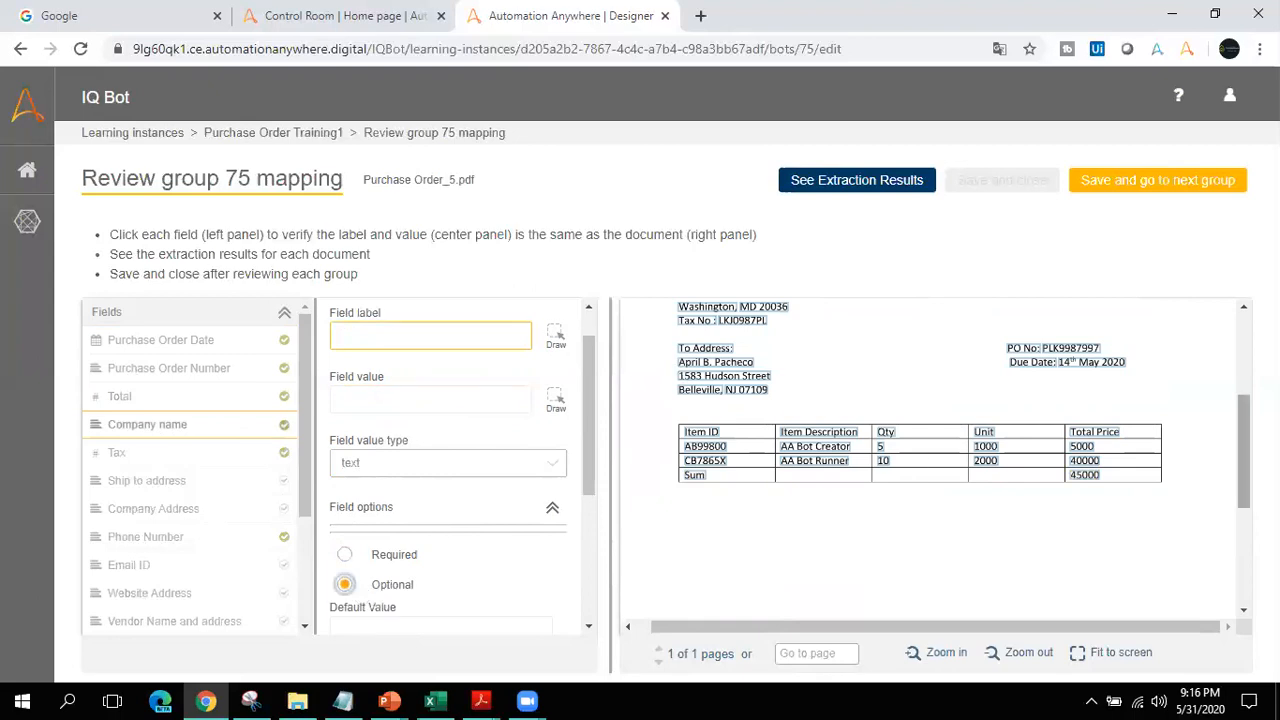
left_click_drag(1245, 438, 1245, 382)
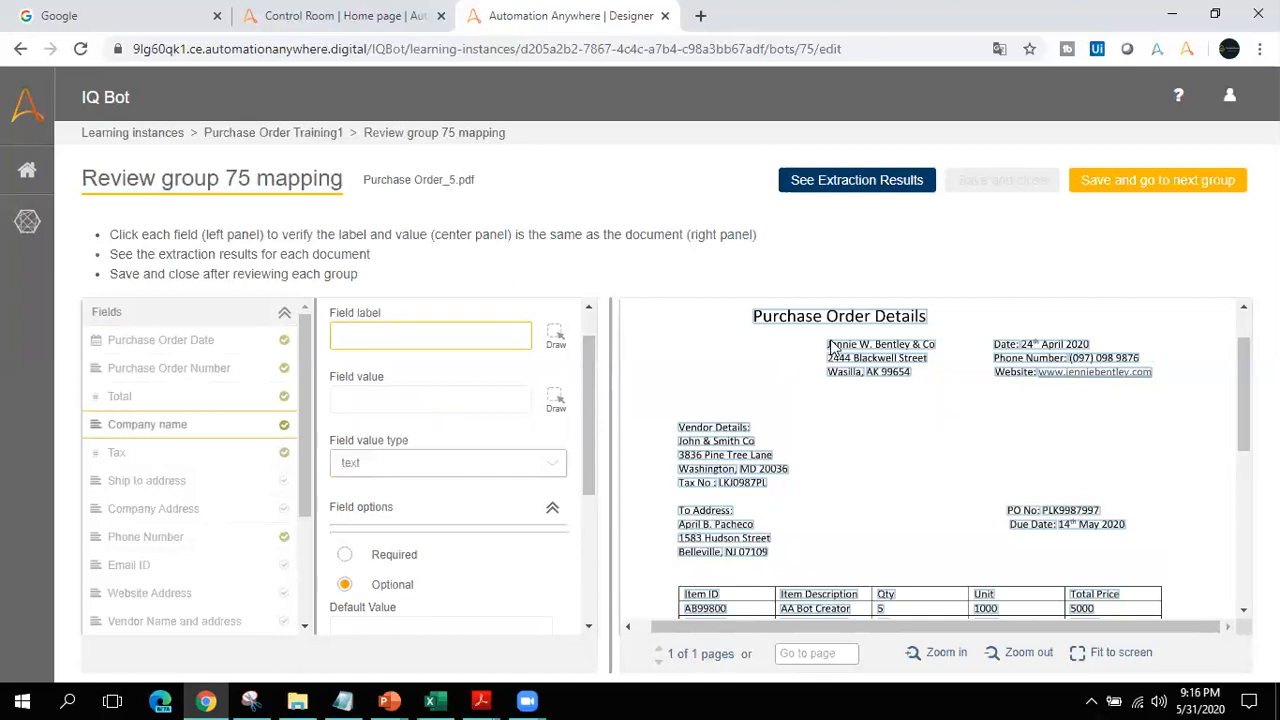
left_click(801, 327)
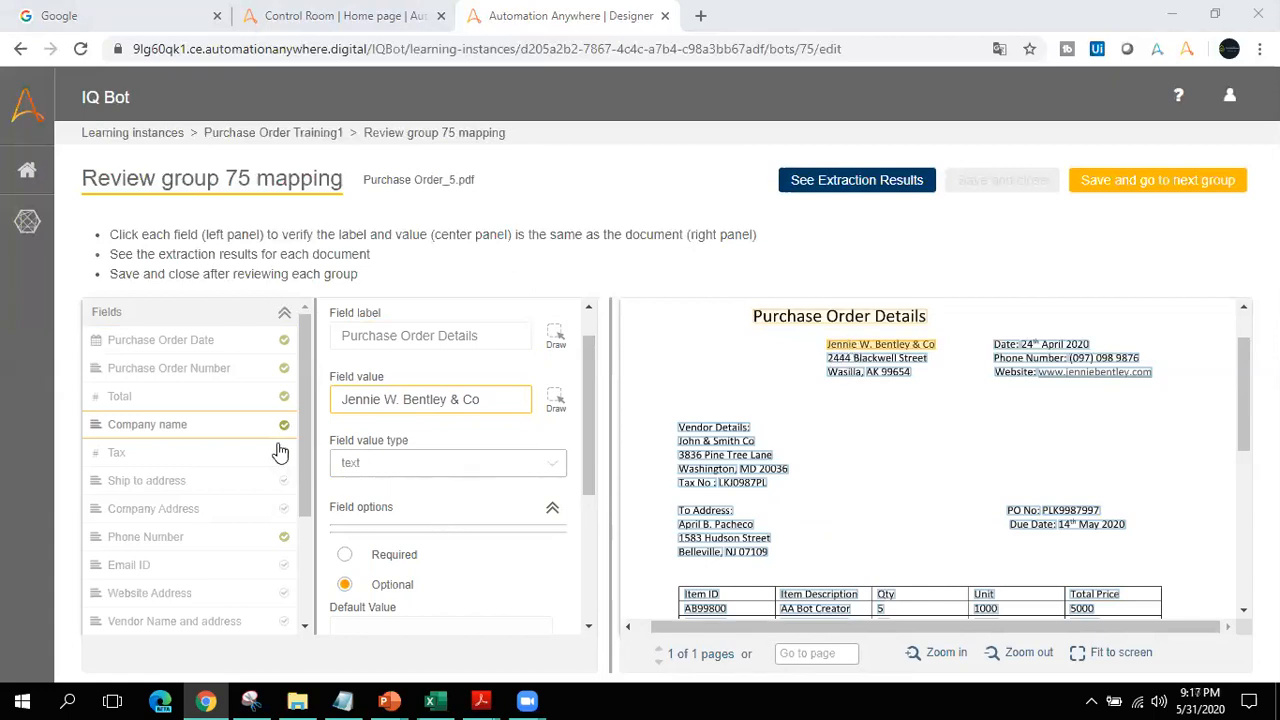
Step: Make the Tax field optional and set its value type to text
left_click(243, 452)
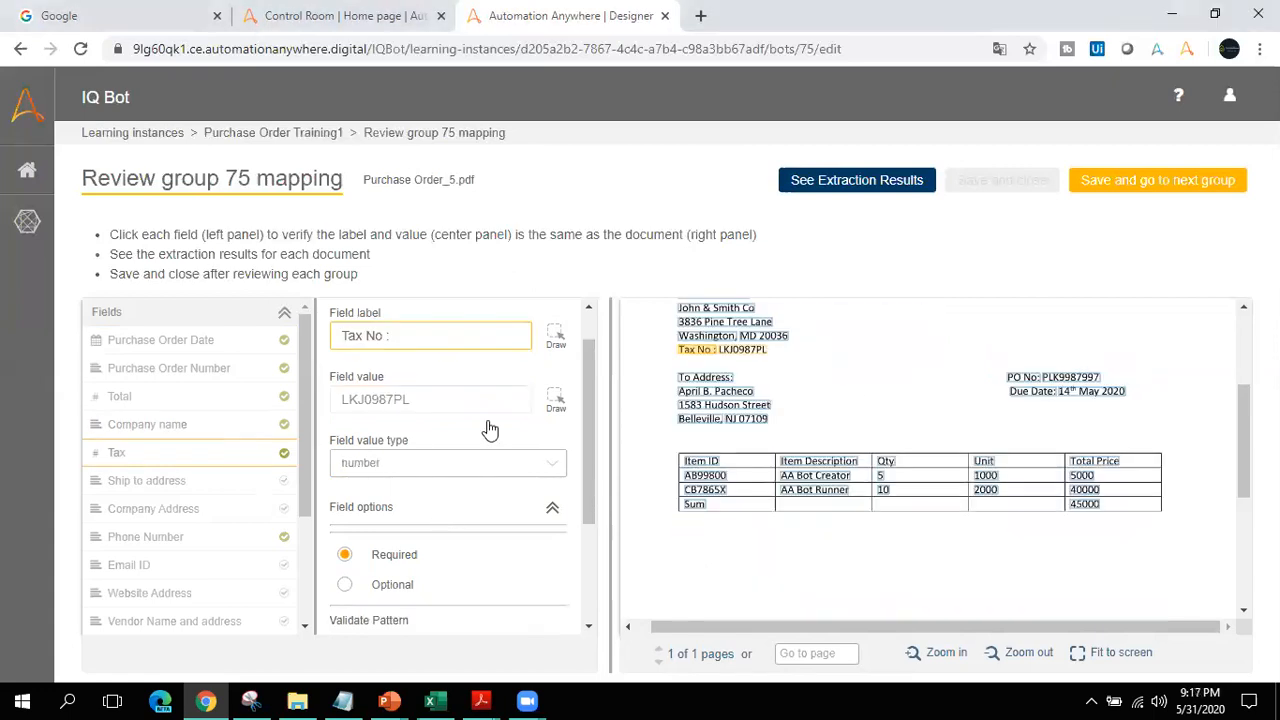
left_click(415, 582)
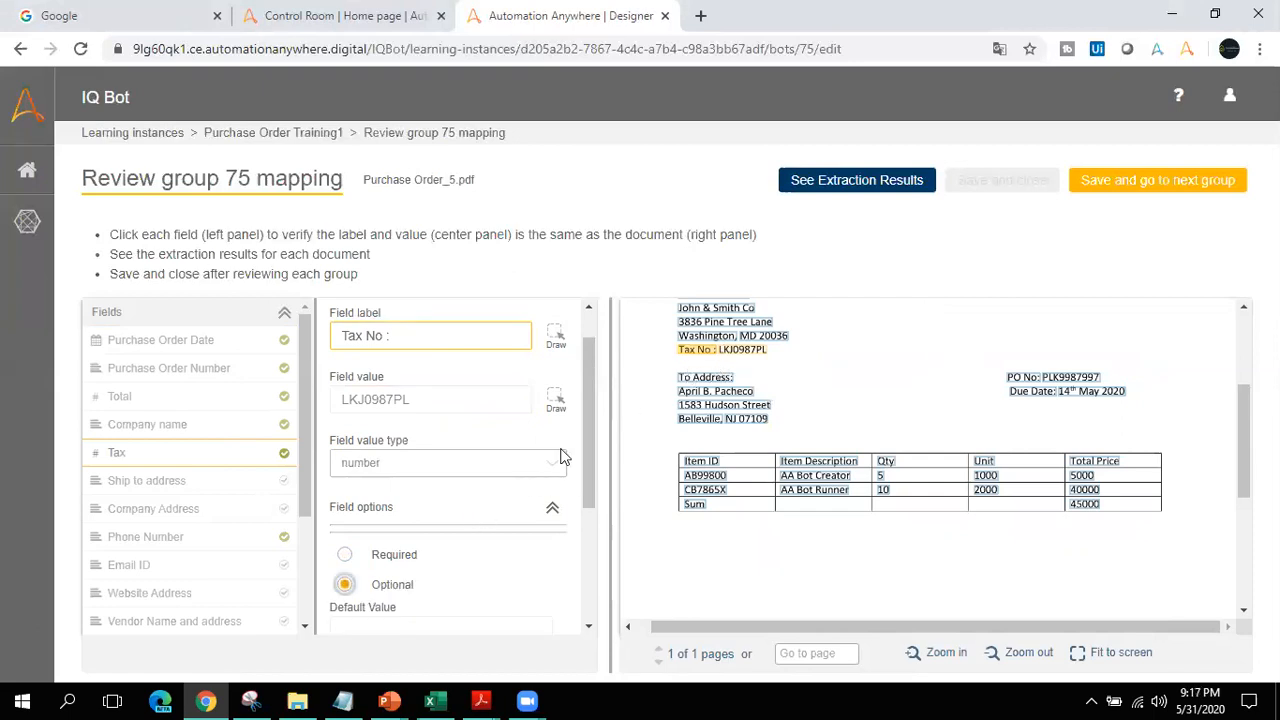
left_click(530, 470)
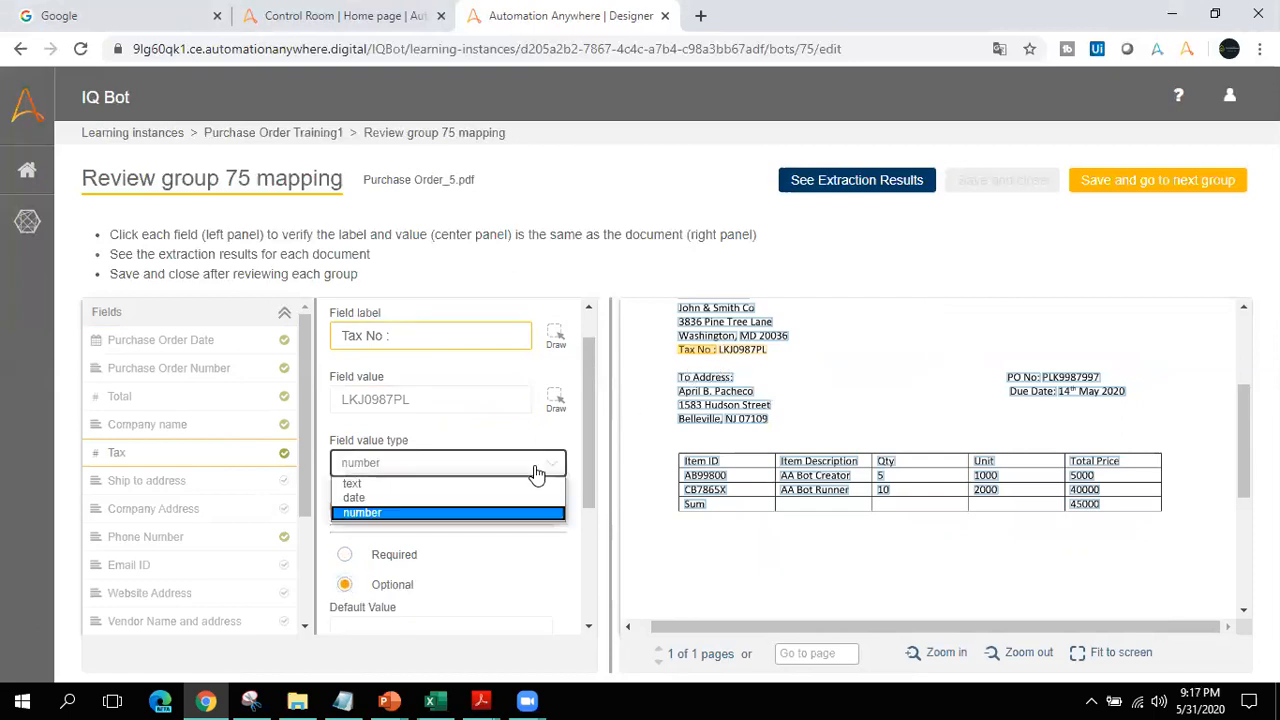
left_click(470, 487)
Step: Make Ship to address optional, label it "To Address:", and mark the full three-line address block beneath as its value
left_click(236, 487)
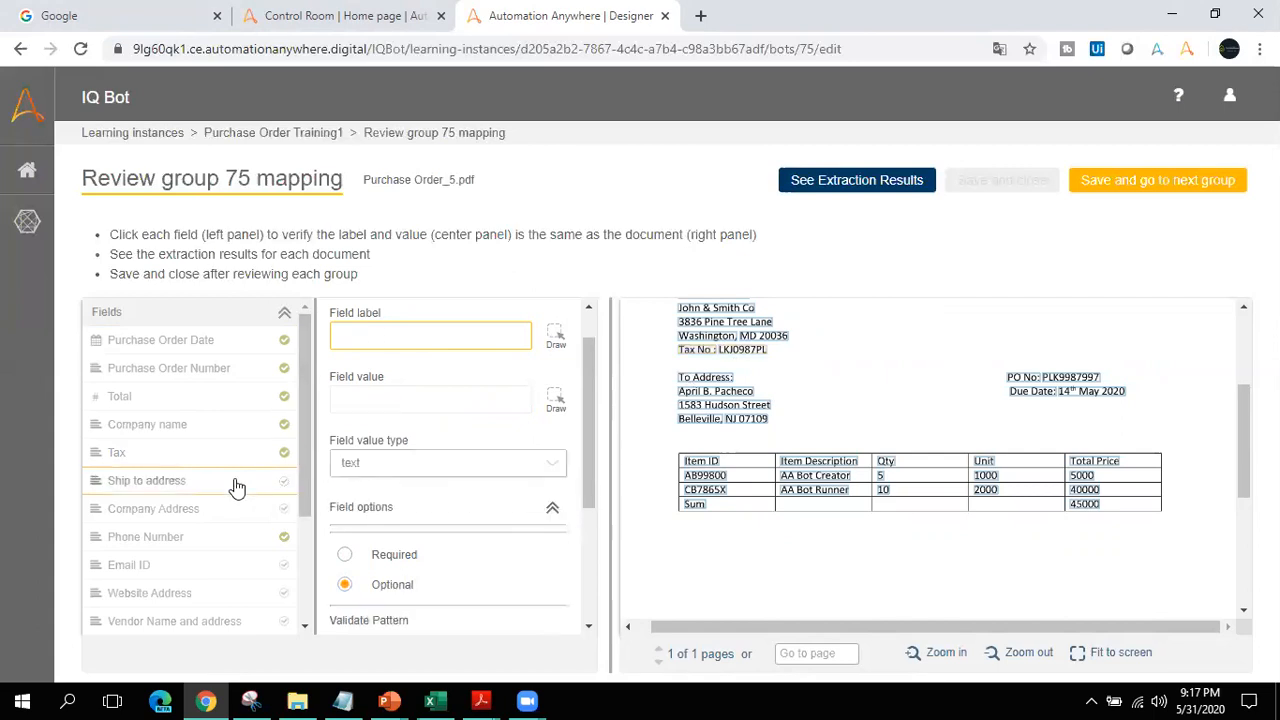
left_click(356, 582)
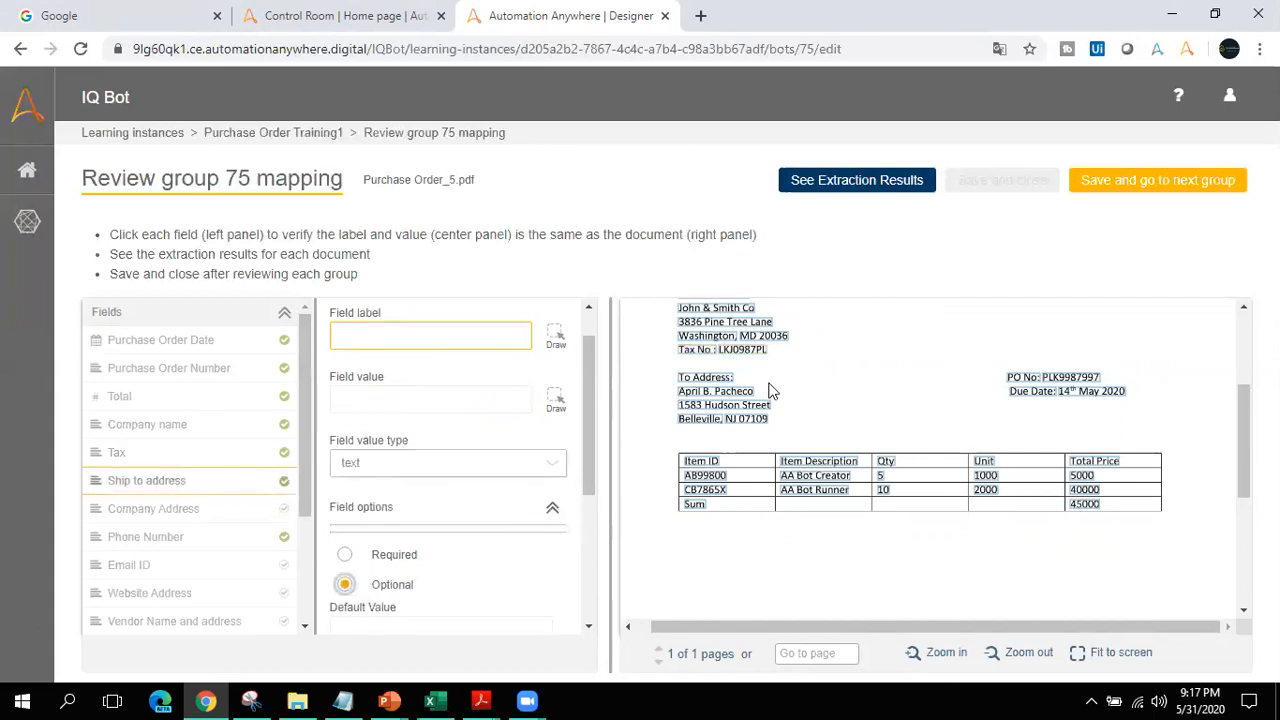
left_click(700, 380)
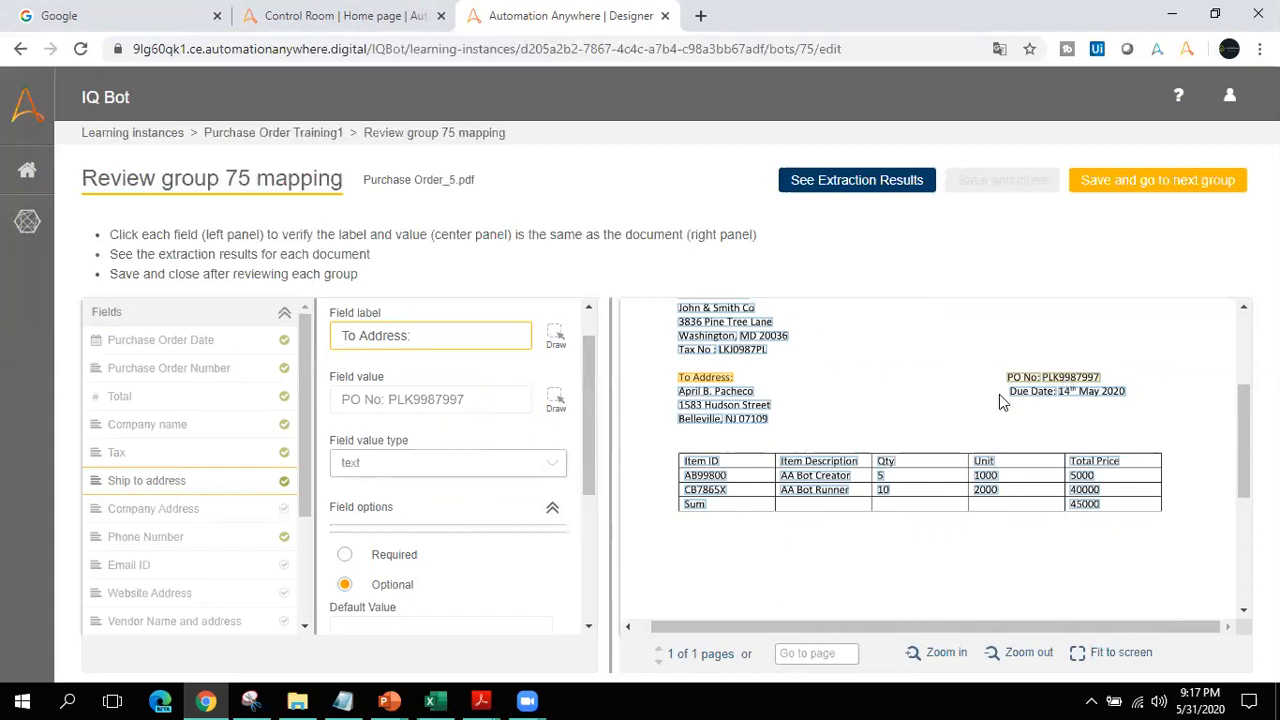
left_click(556, 400)
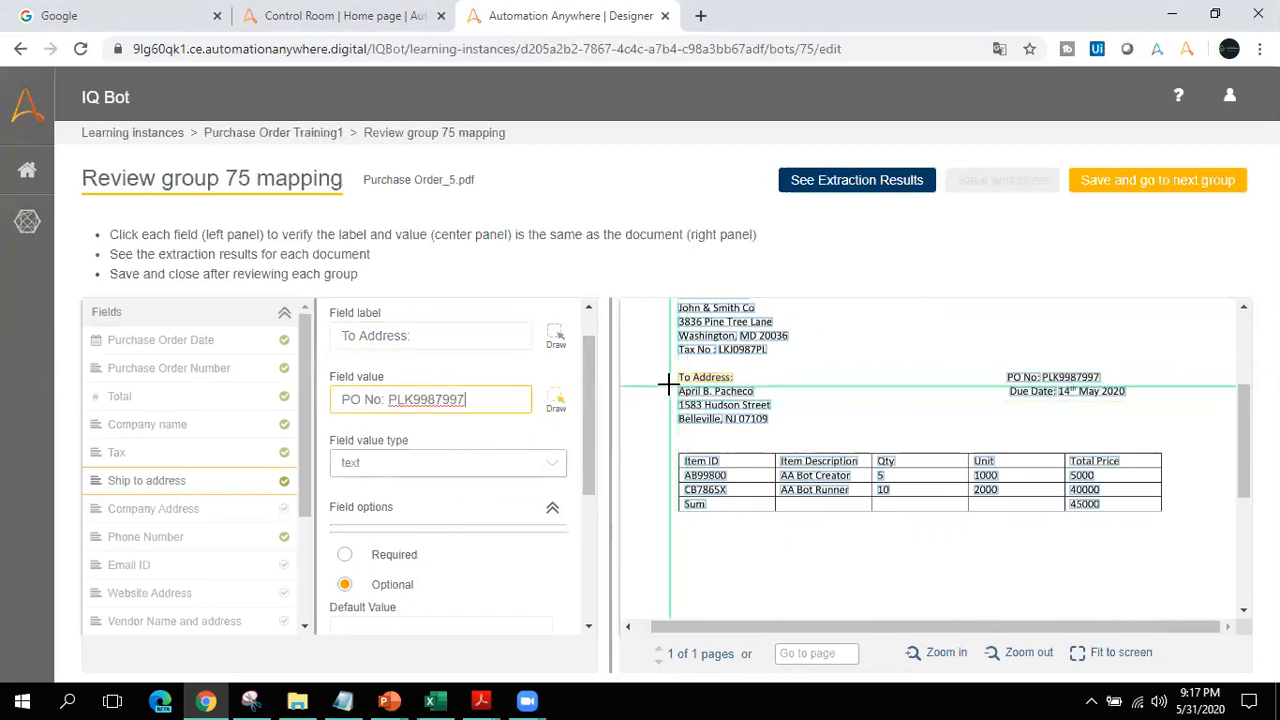
left_click_drag(671, 380, 752, 432)
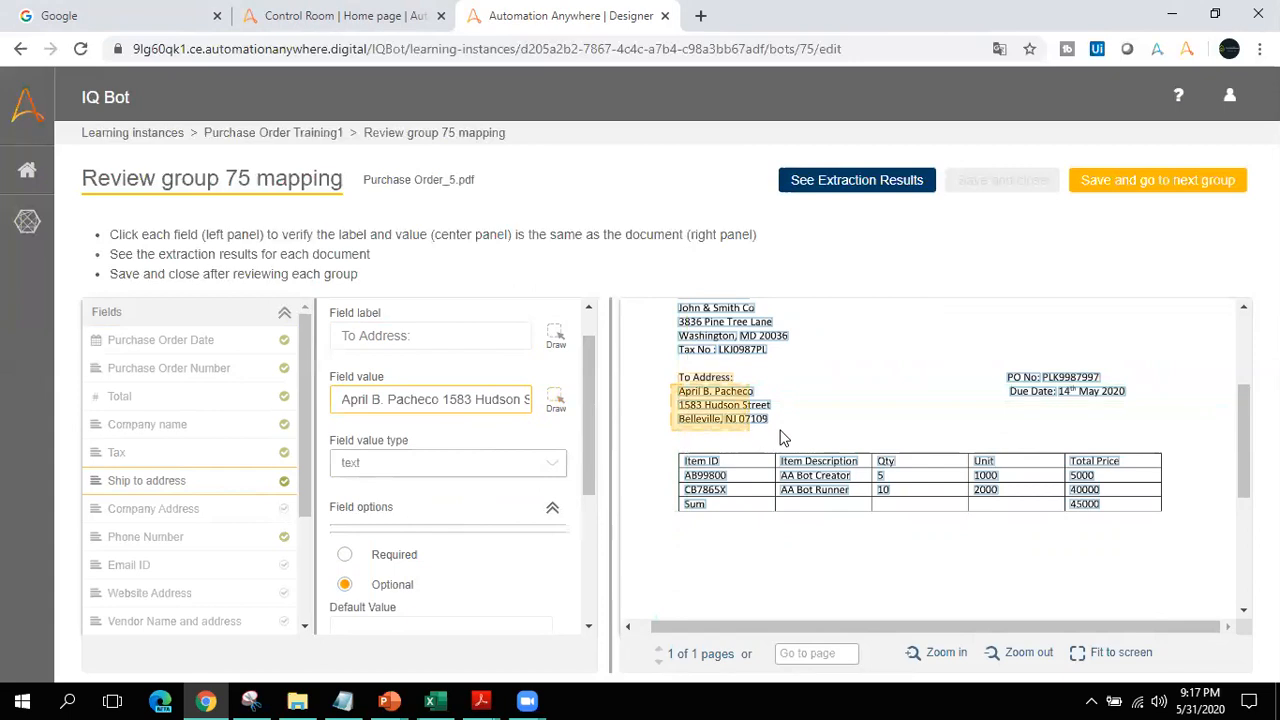
left_click(556, 402)
mouse_move(674, 382)
left_mouse_down()
mouse_move(724, 446)
mouse_move(790, 432)
left_mouse_up()
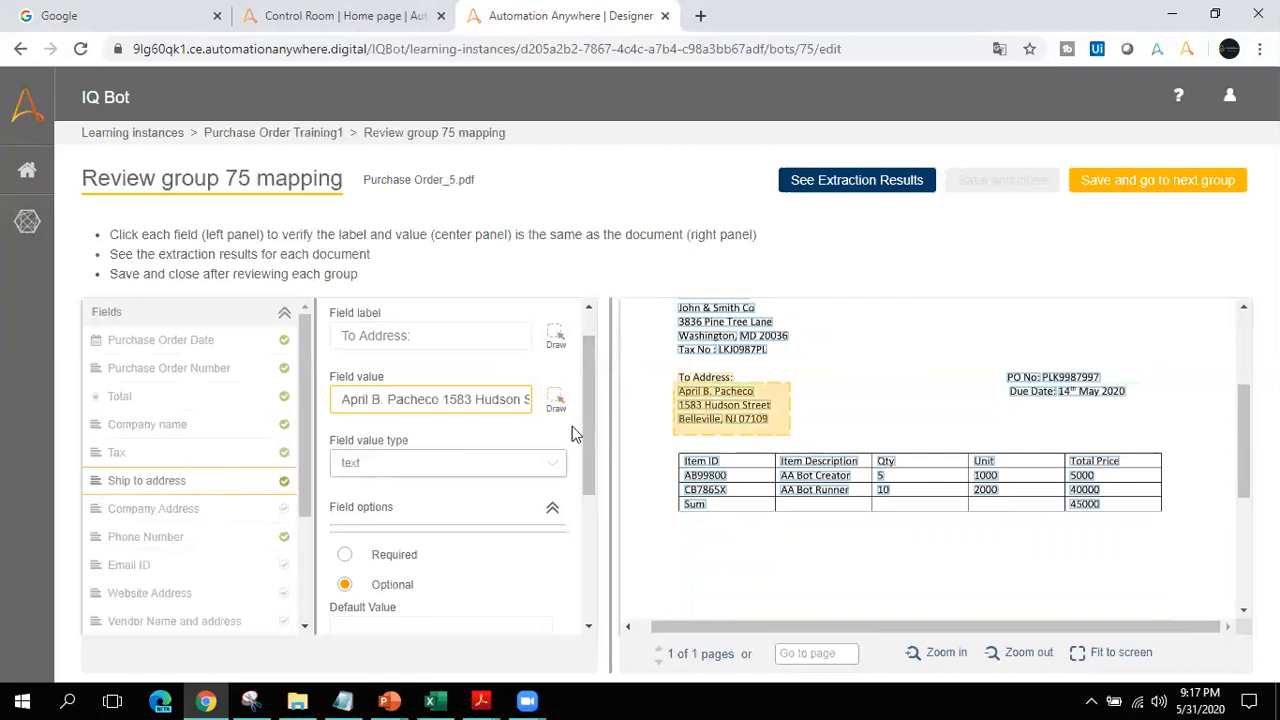
Step: Map Company Address to the "Purchase Order Details" label, mark the three-line company block as its value, and make it optional
left_click(224, 511)
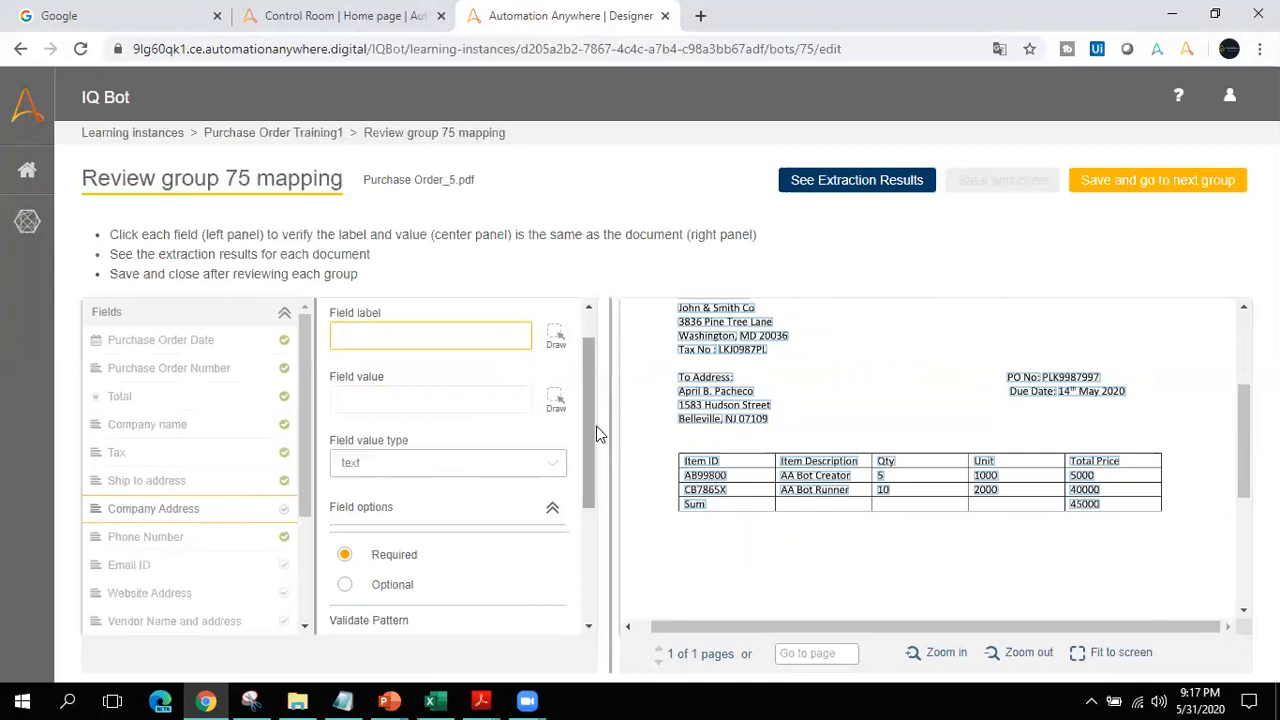
scroll(1115, 438, "up", 3)
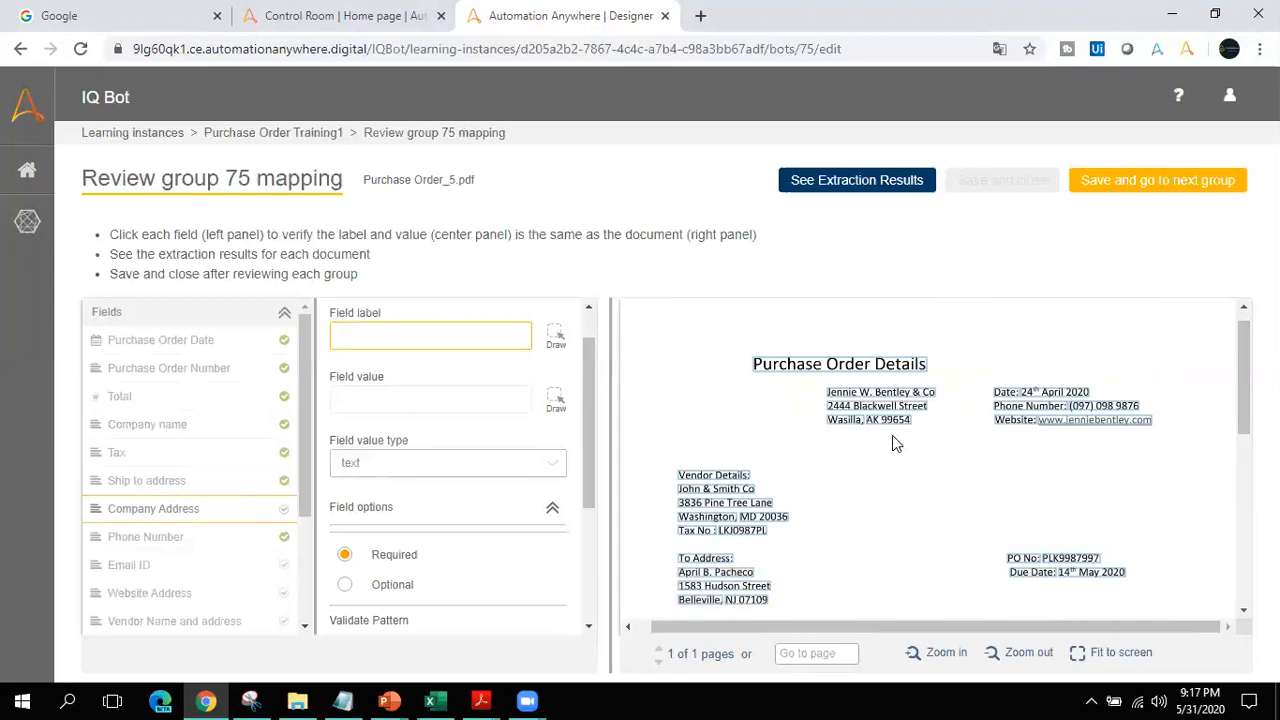
left_click(822, 368)
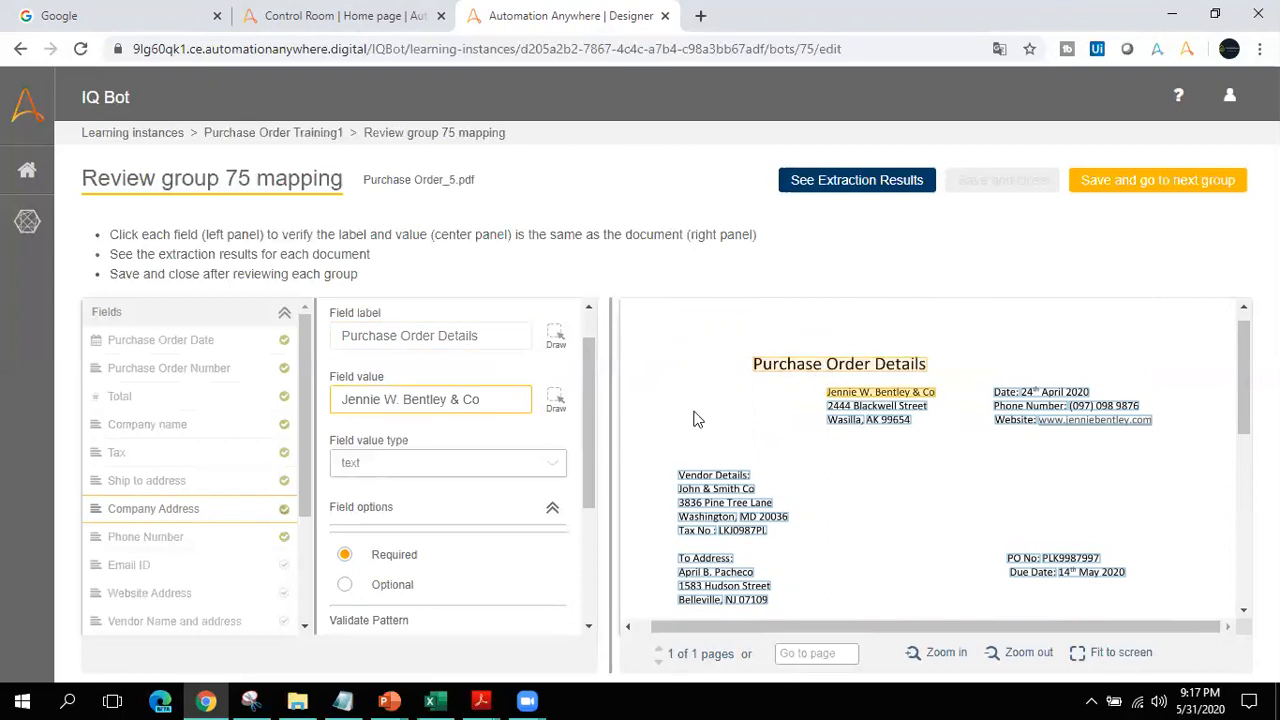
left_click(556, 401)
left_click_drag(817, 383, 946, 437)
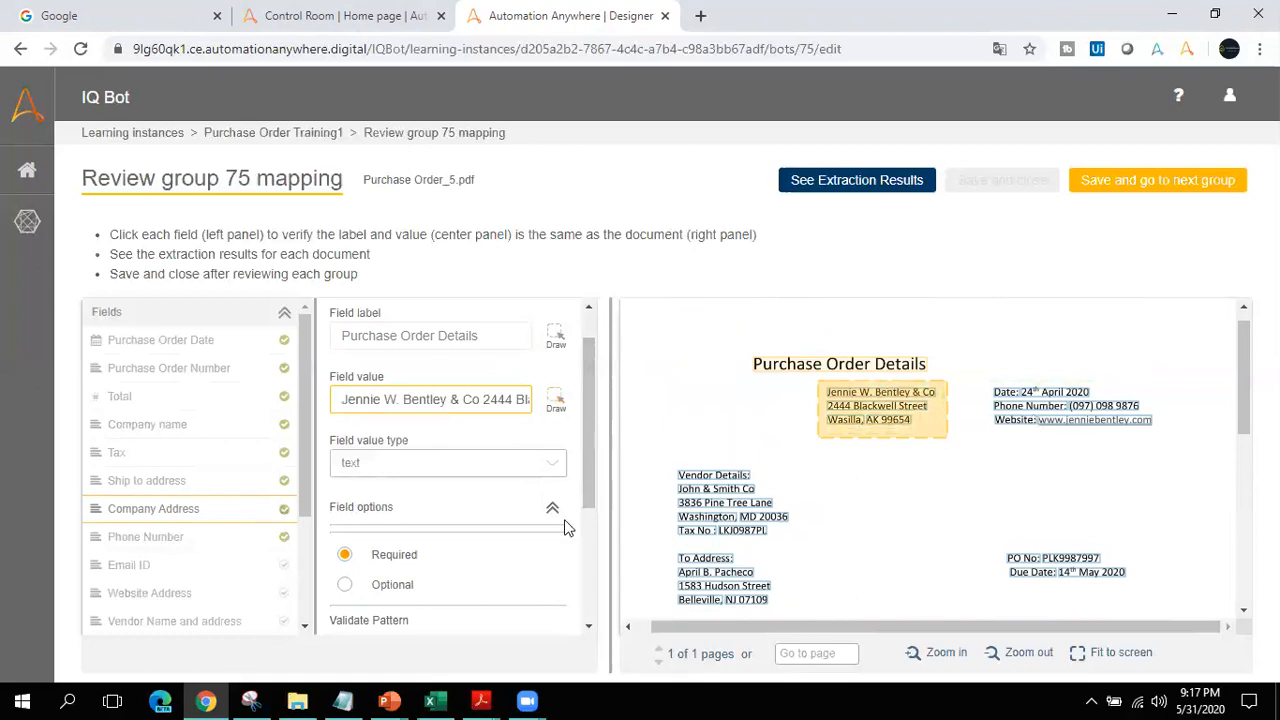
left_click(344, 584)
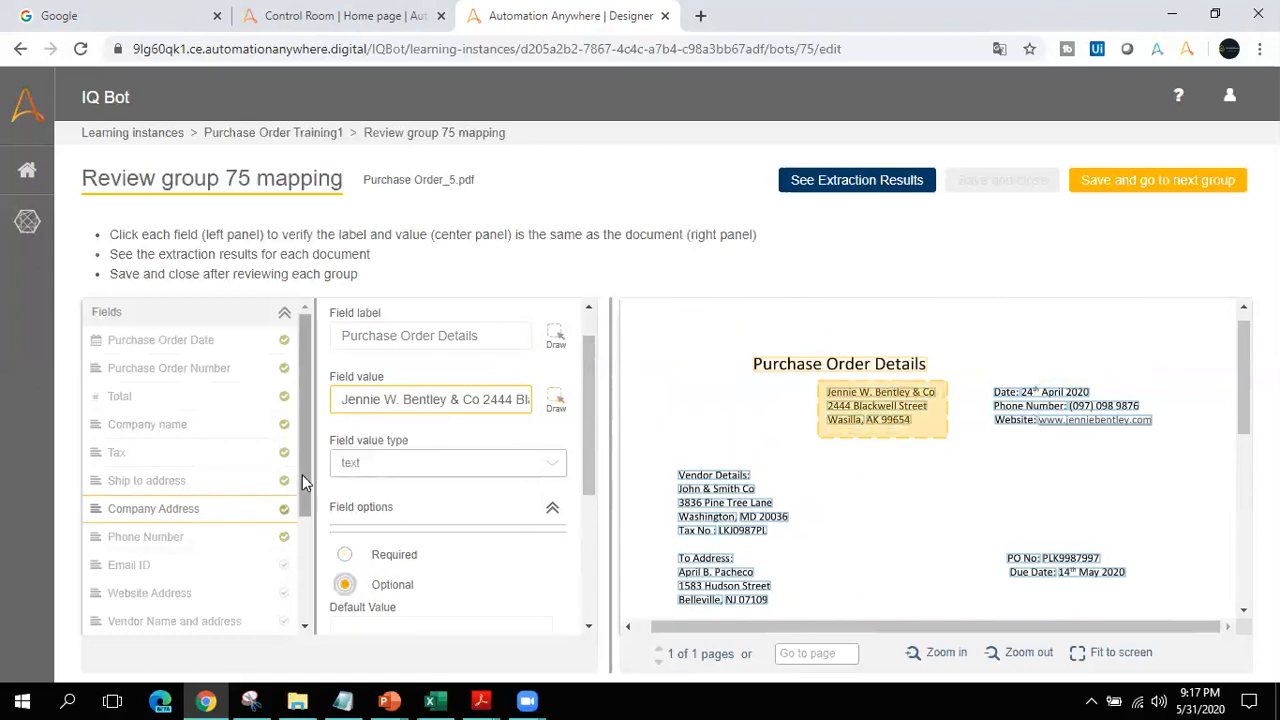
Step: Keep the Phone Number field's detected mapping and make the field optional
left_click_drag(302, 475, 304, 533)
left_click(206, 441)
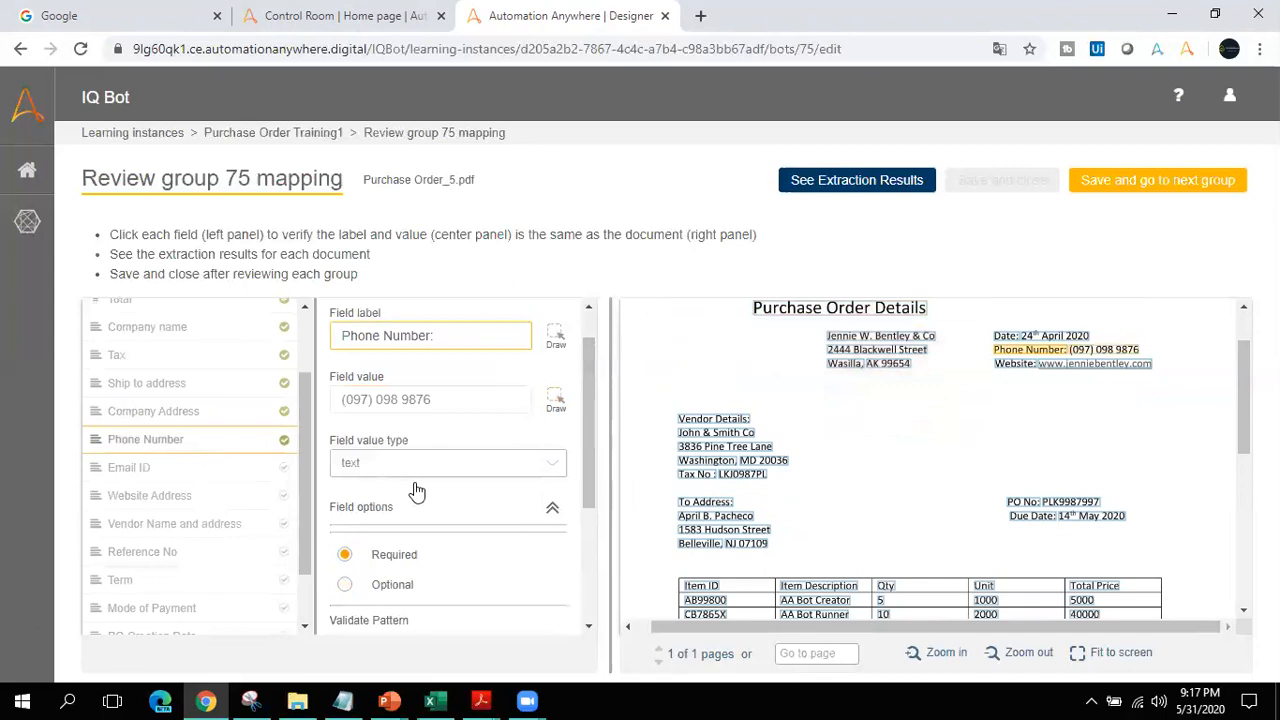
left_click(398, 585)
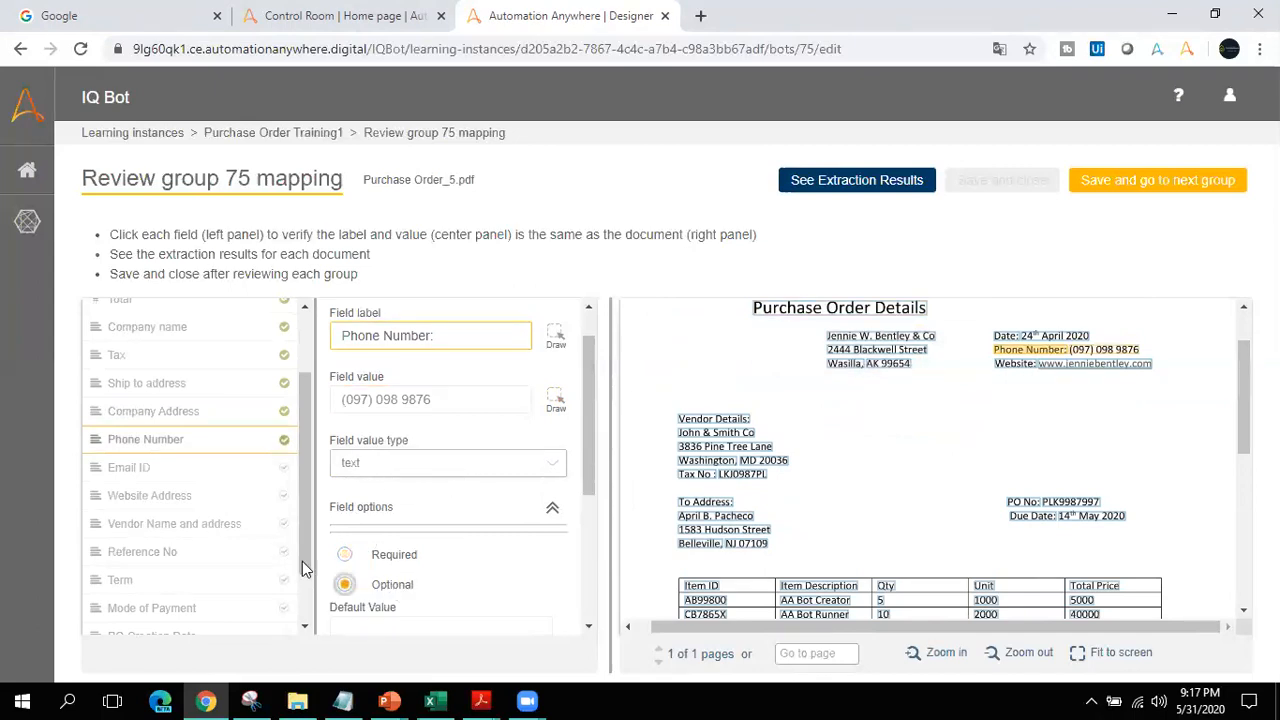
Step: Make the Email ID field optional, leaving its label and value empty
left_click(203, 470)
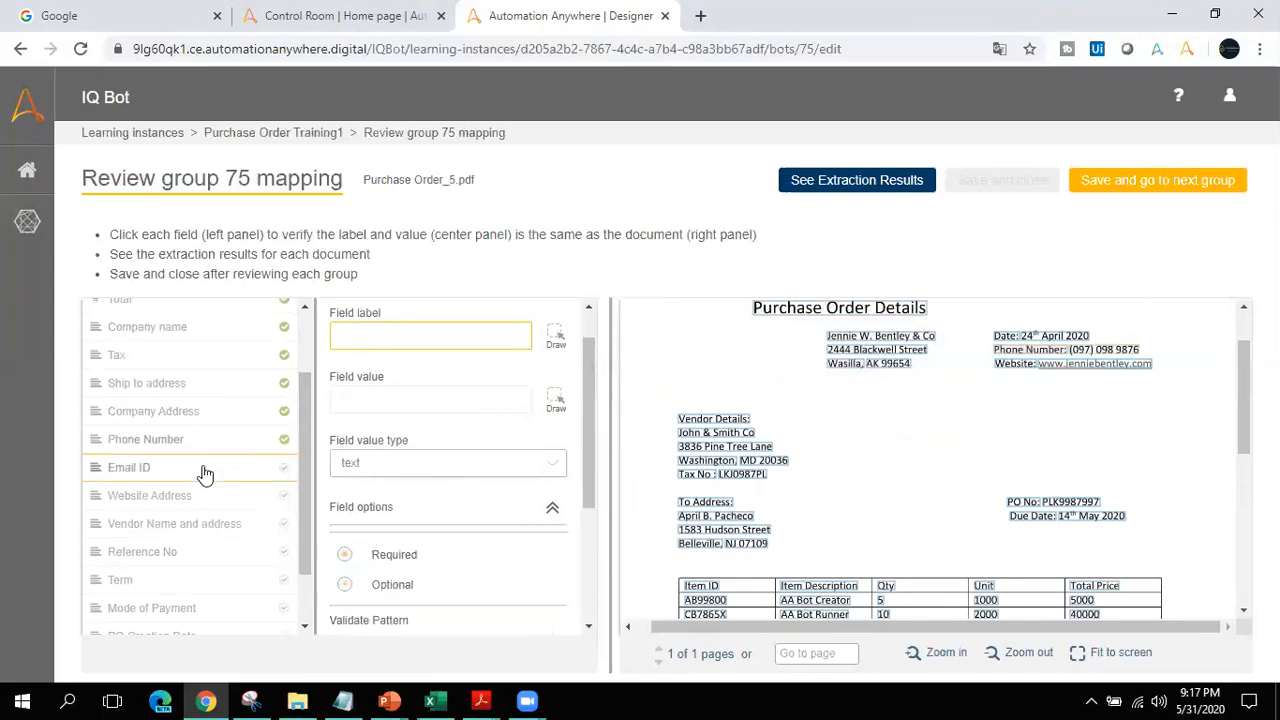
left_click(378, 585)
left_click_drag(1243, 400, 1242, 432)
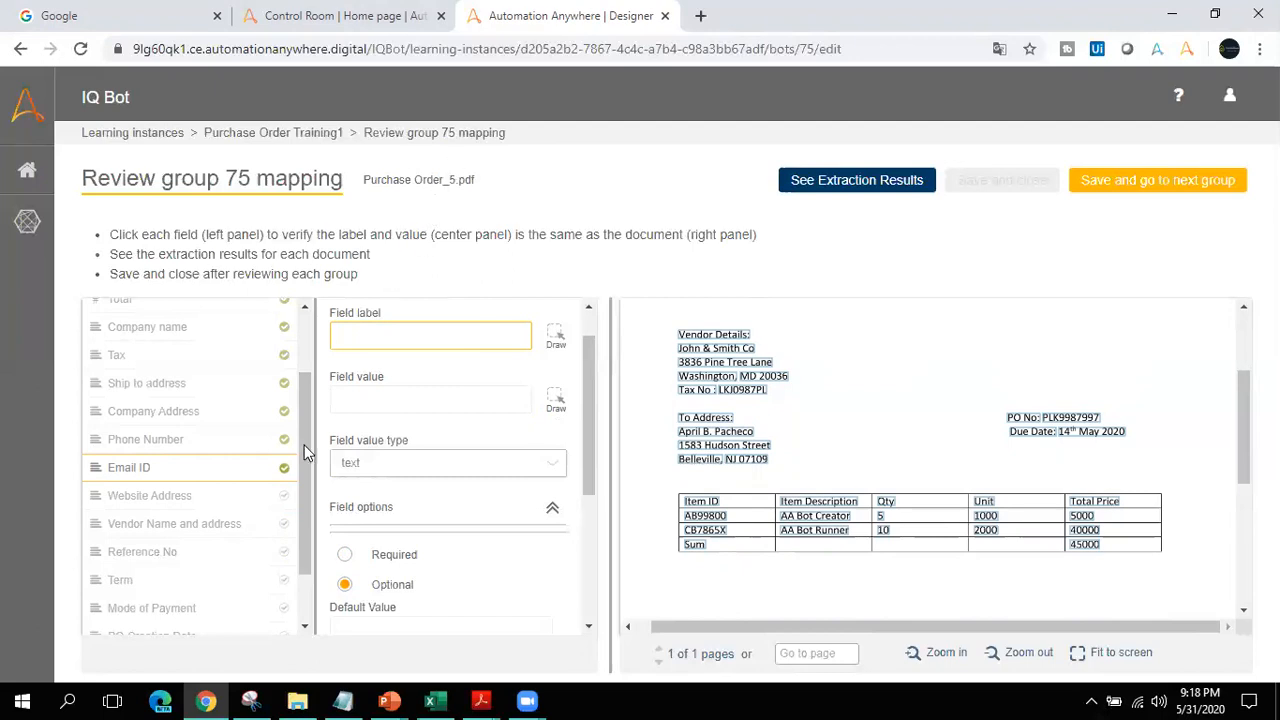
Step: Make the Website Address field optional and map it to the "Website:" label with the adjacent web address as its value
left_click(254, 500)
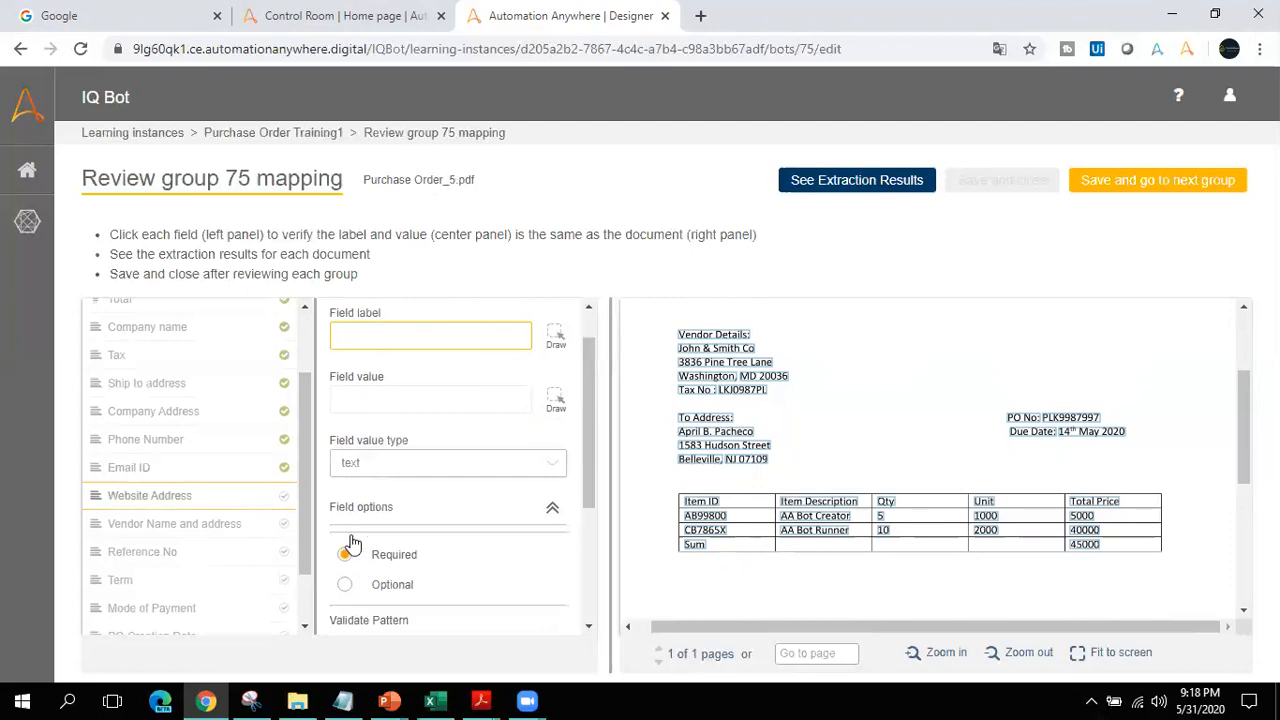
left_click(350, 586)
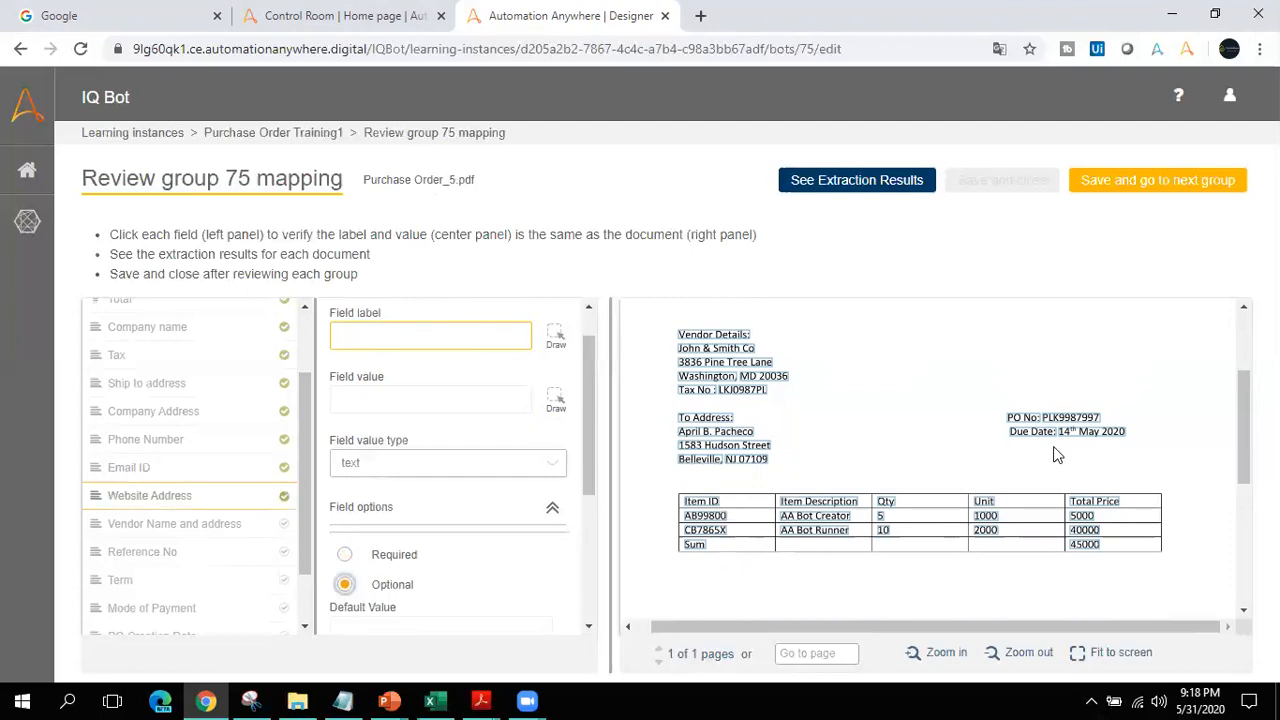
scroll(1241, 446, "up", 2)
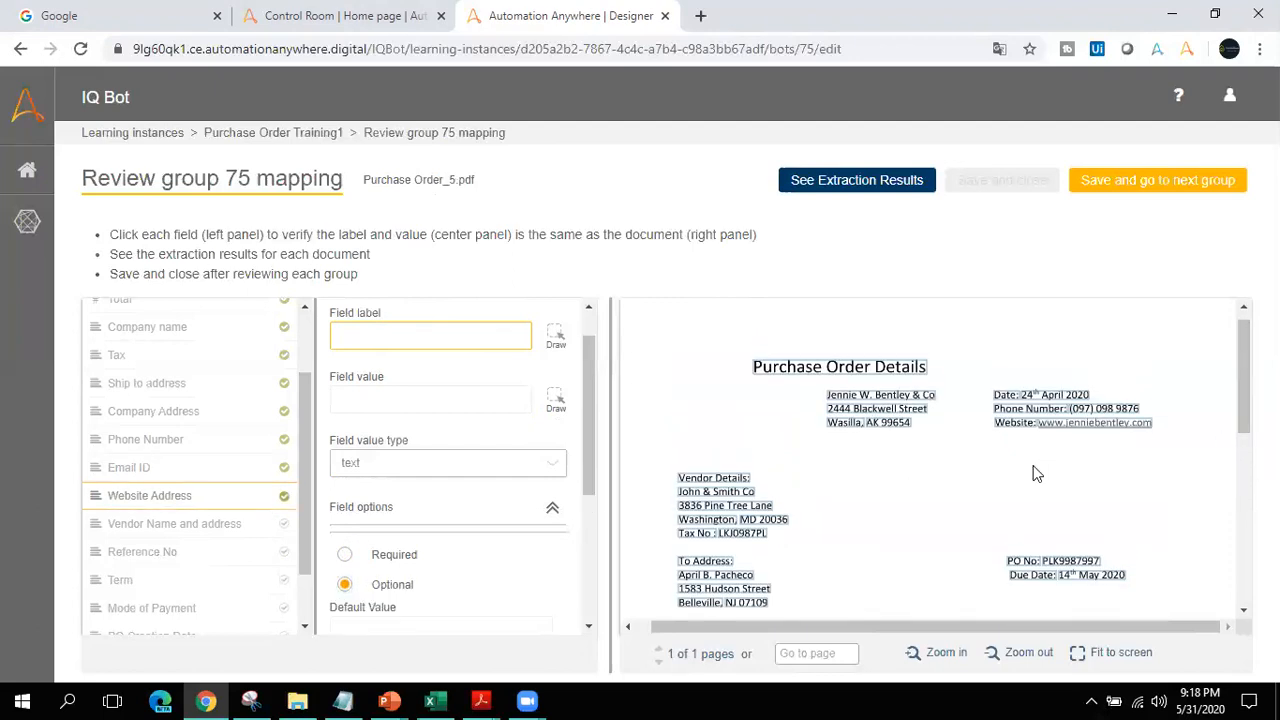
left_click(1007, 425)
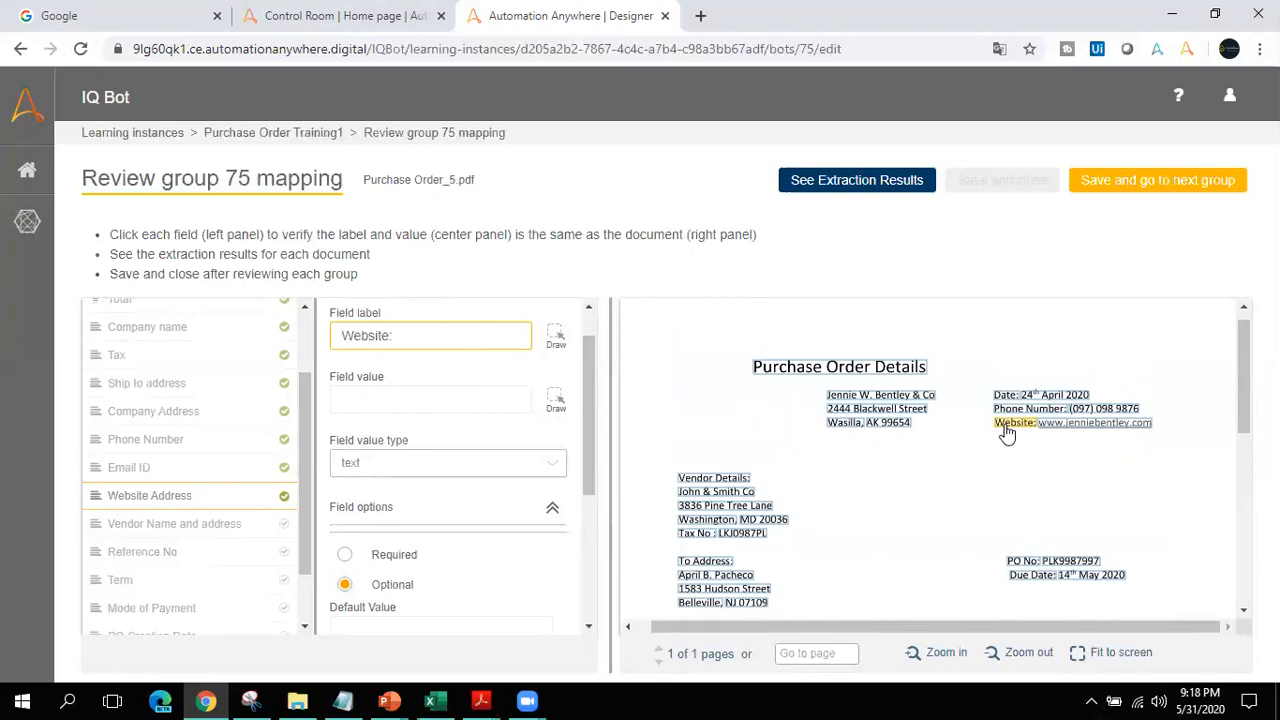
Step: Make Vendor Name and address optional, label it "Vendor Details:", and mark the four-line vendor block beneath as its value
left_click(218, 535)
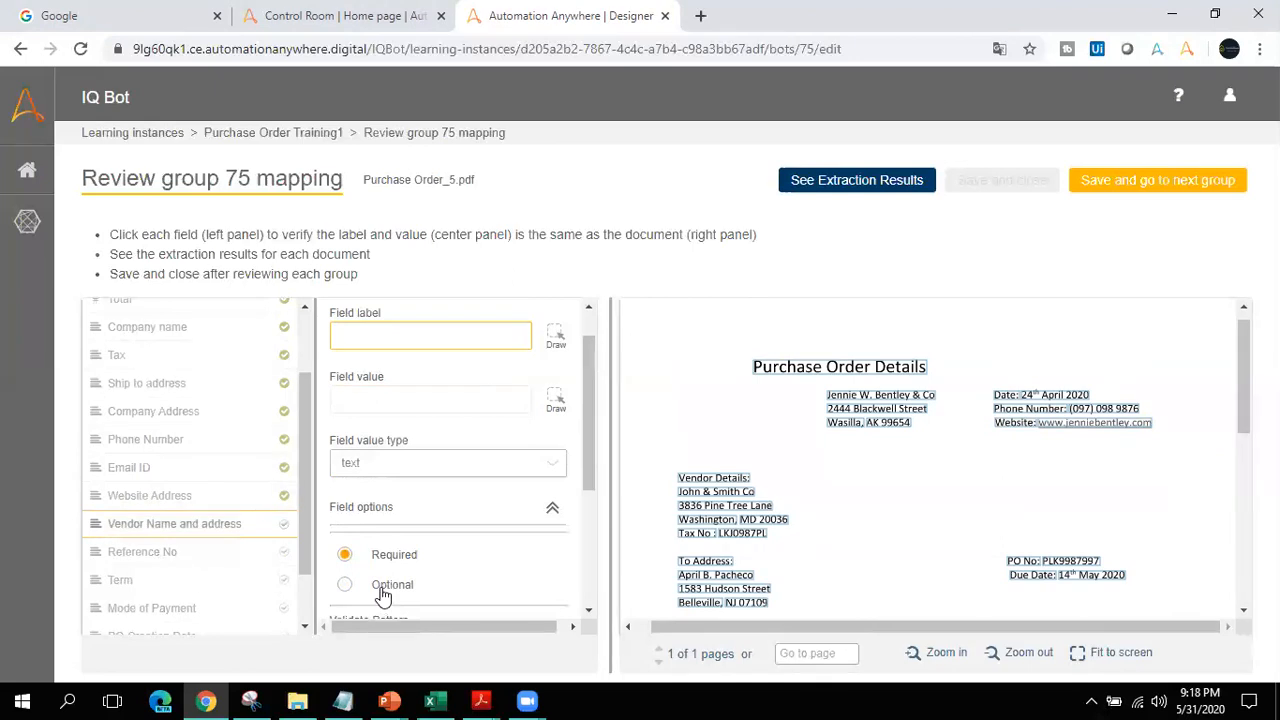
left_click(382, 593)
left_click(716, 483)
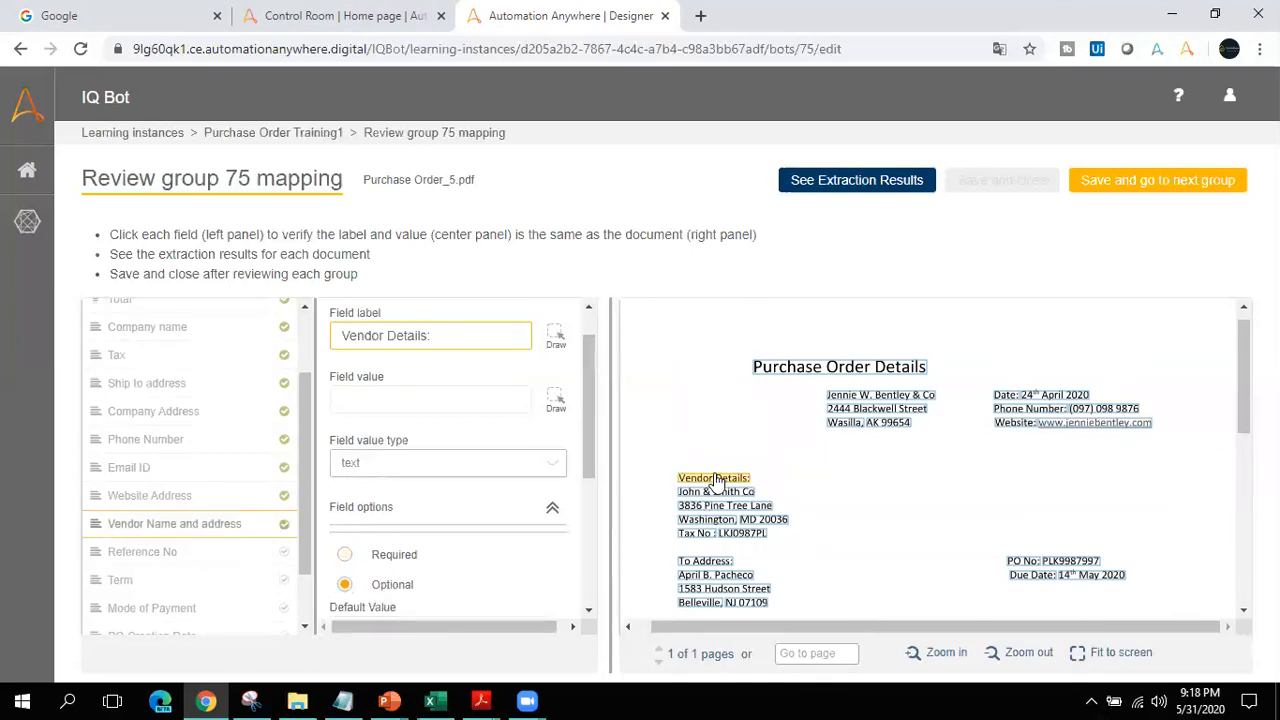
left_click(716, 491)
left_click(556, 400)
left_click_drag(667, 482, 793, 546)
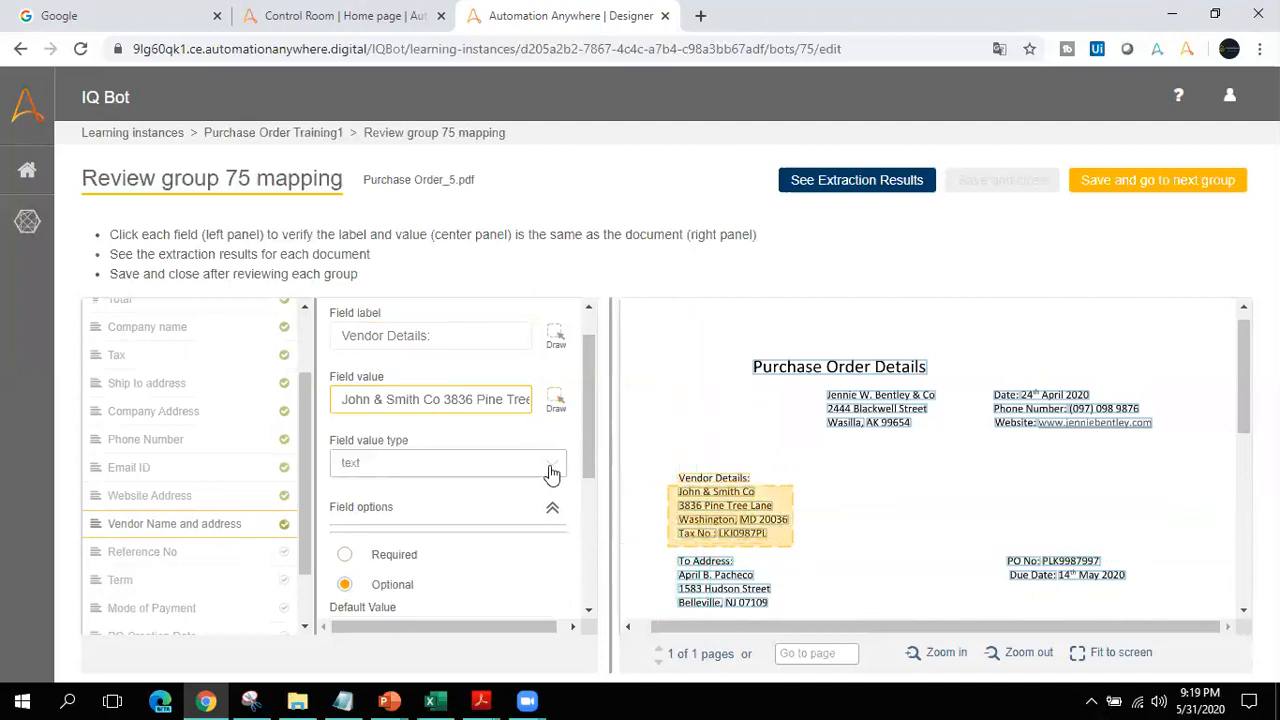
Step: Make the Reference No, Term and Mode of Payment fields optional, leaving their labels and values empty
left_click(229, 556)
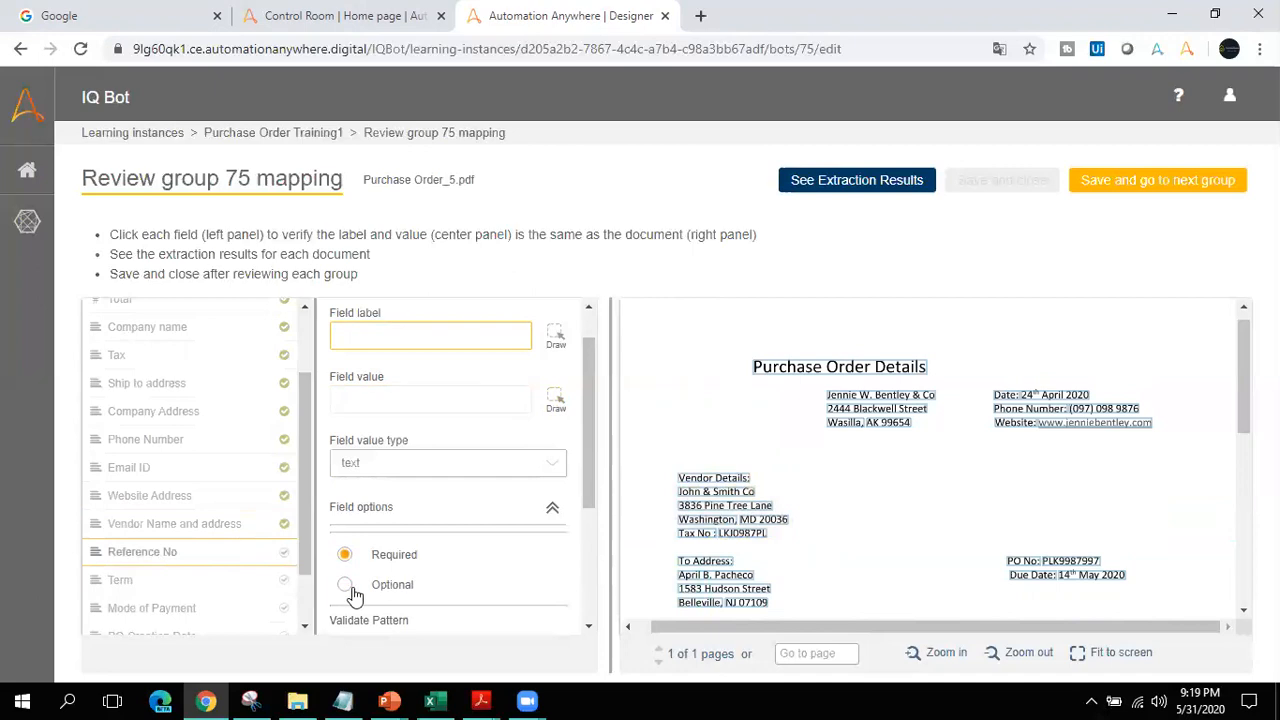
scroll(935, 460, "down", 3)
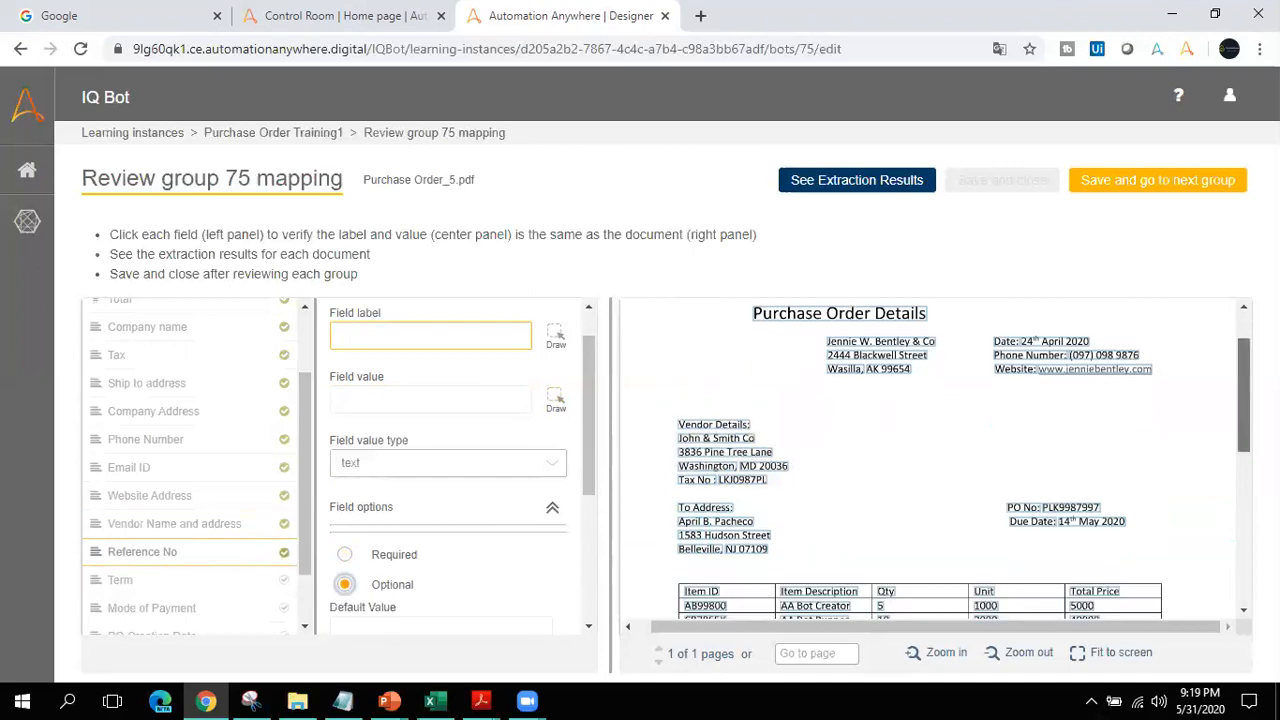
mouse_move(1244, 403)
left_mouse_down()
mouse_move(1244, 549)
mouse_move(1243, 363)
mouse_move(1244, 411)
left_mouse_up()
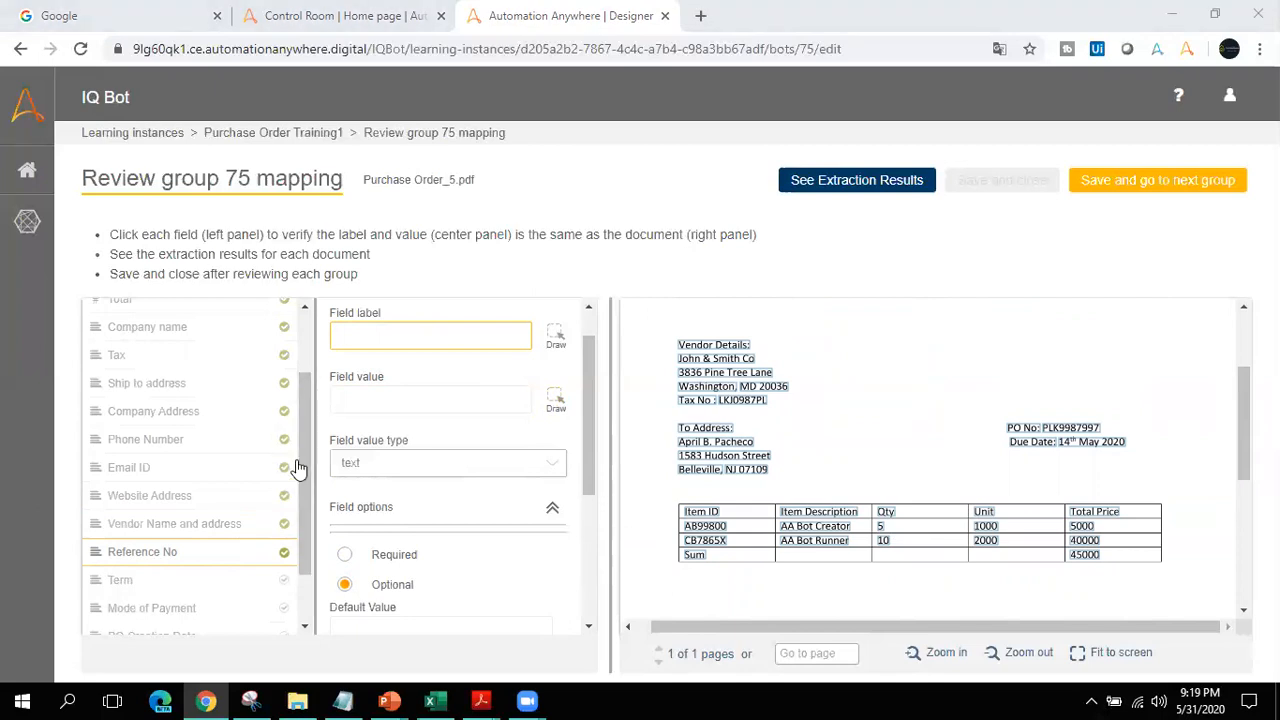
left_click_drag(306, 468, 303, 570)
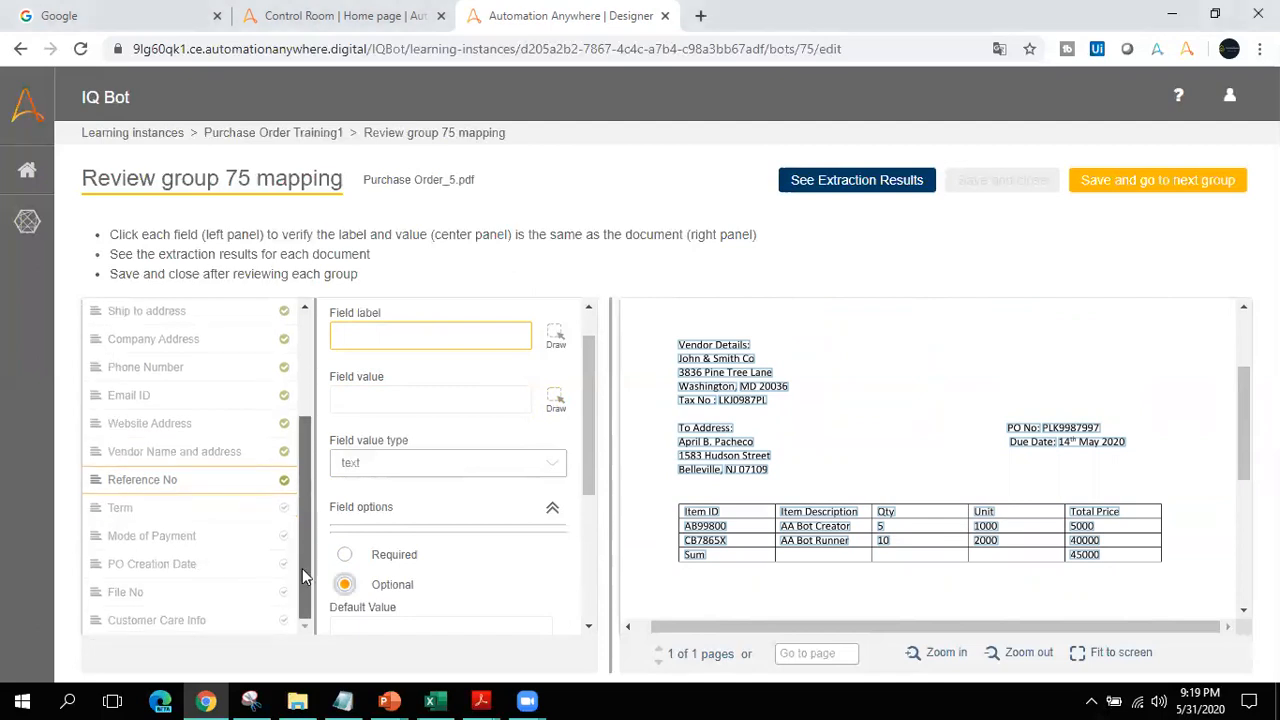
left_click(231, 510)
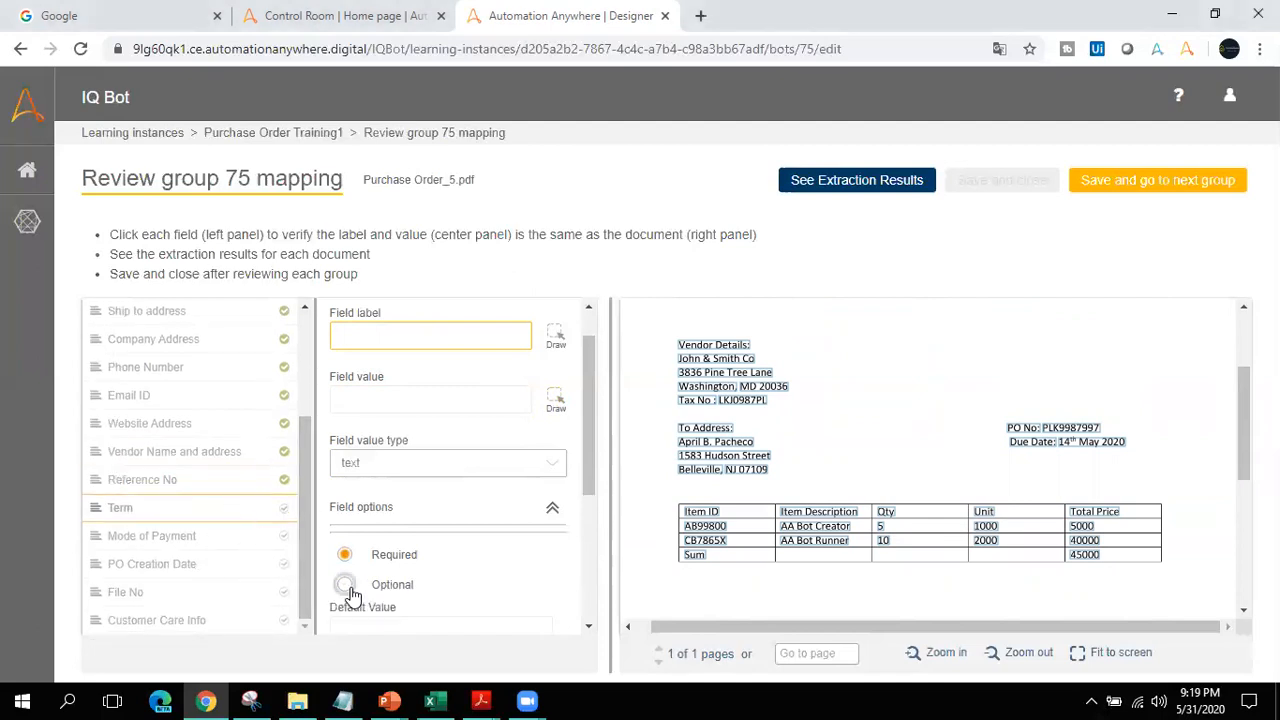
left_click(228, 549)
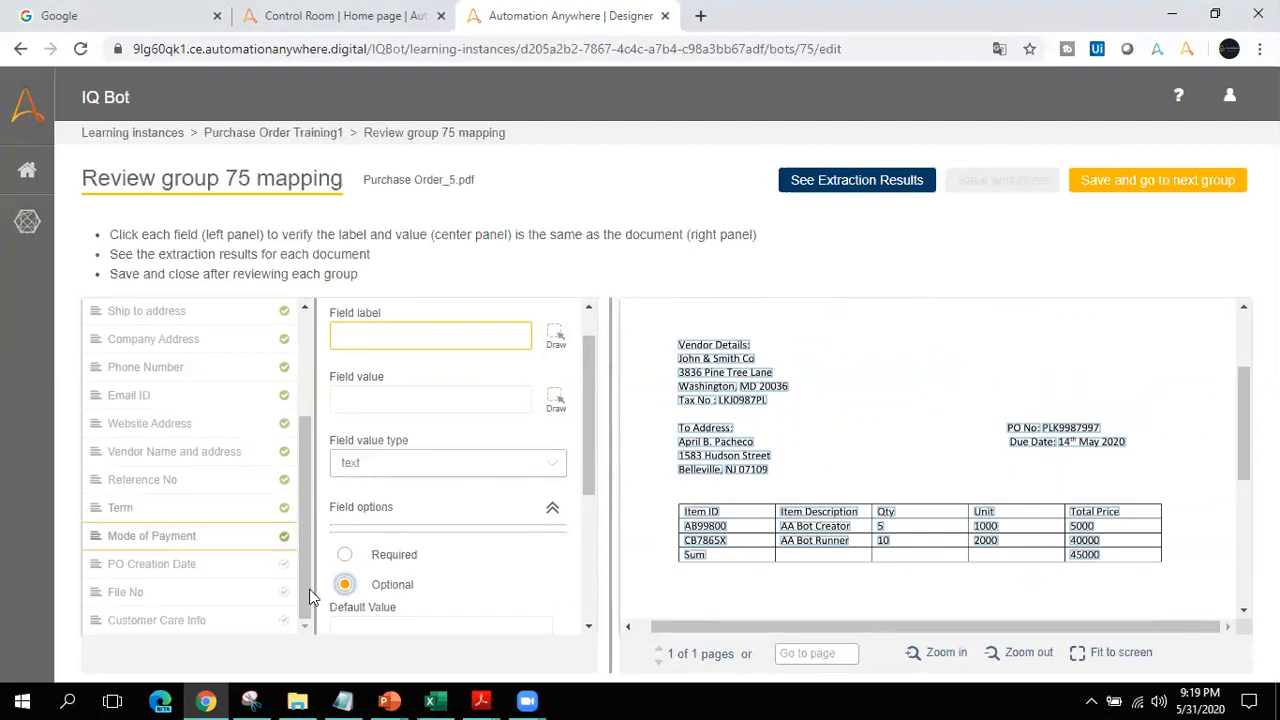
Step: Make PO Creation Date optional and map it to the "Date:" label with "24 th April 2020" as its value
left_click(200, 566)
left_click(346, 585)
scroll(1218, 435, "up", 3)
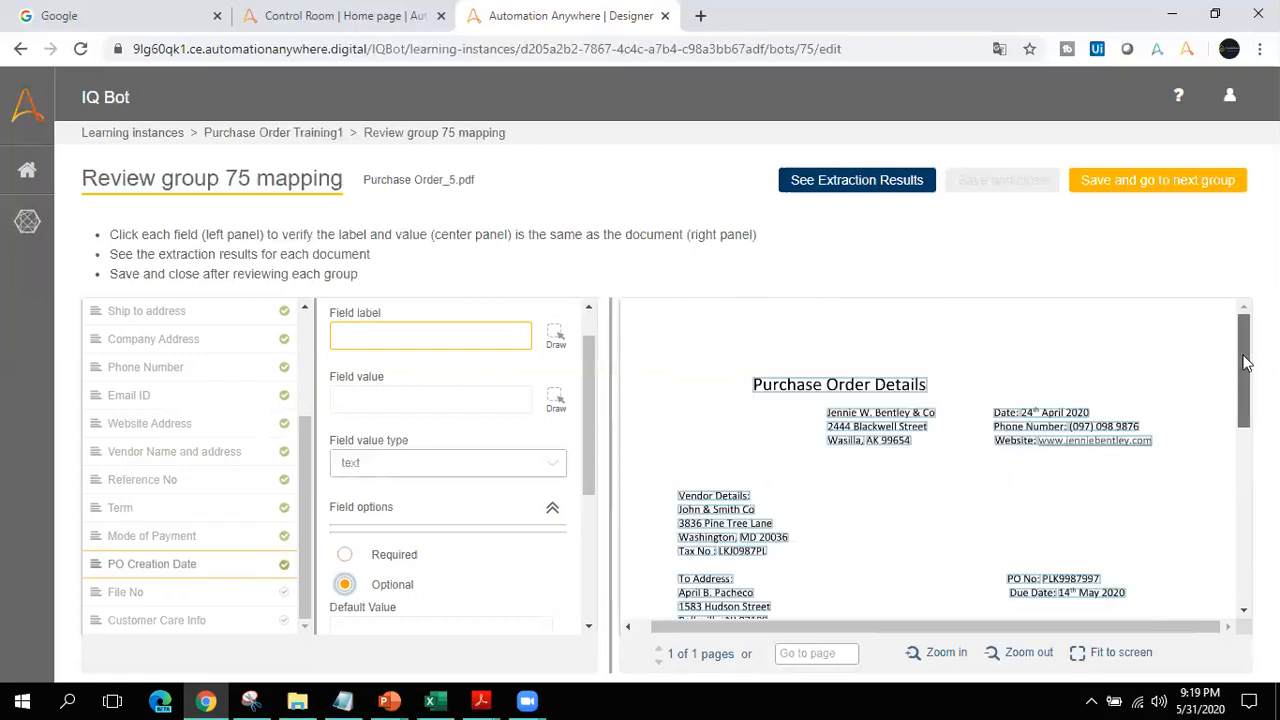
left_click(1004, 414)
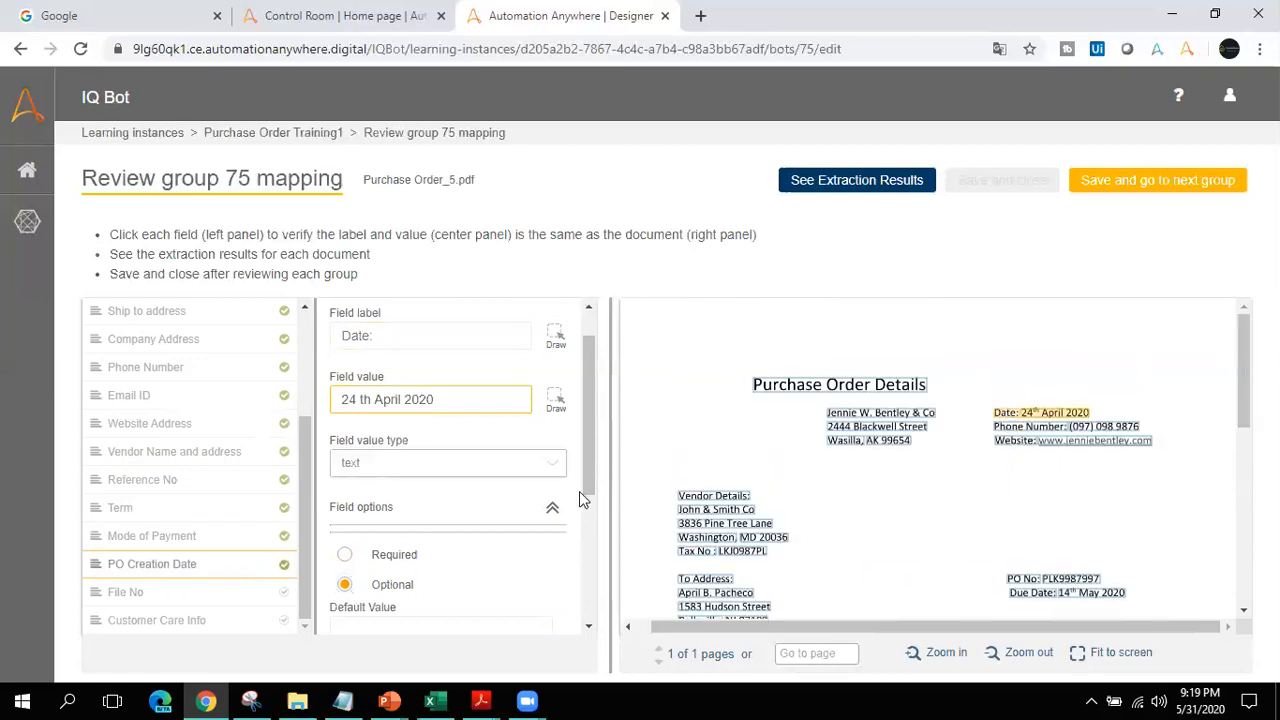
Step: Make the File No and Customer Care Info fields optional, leaving their labels and values empty
left_click(250, 597)
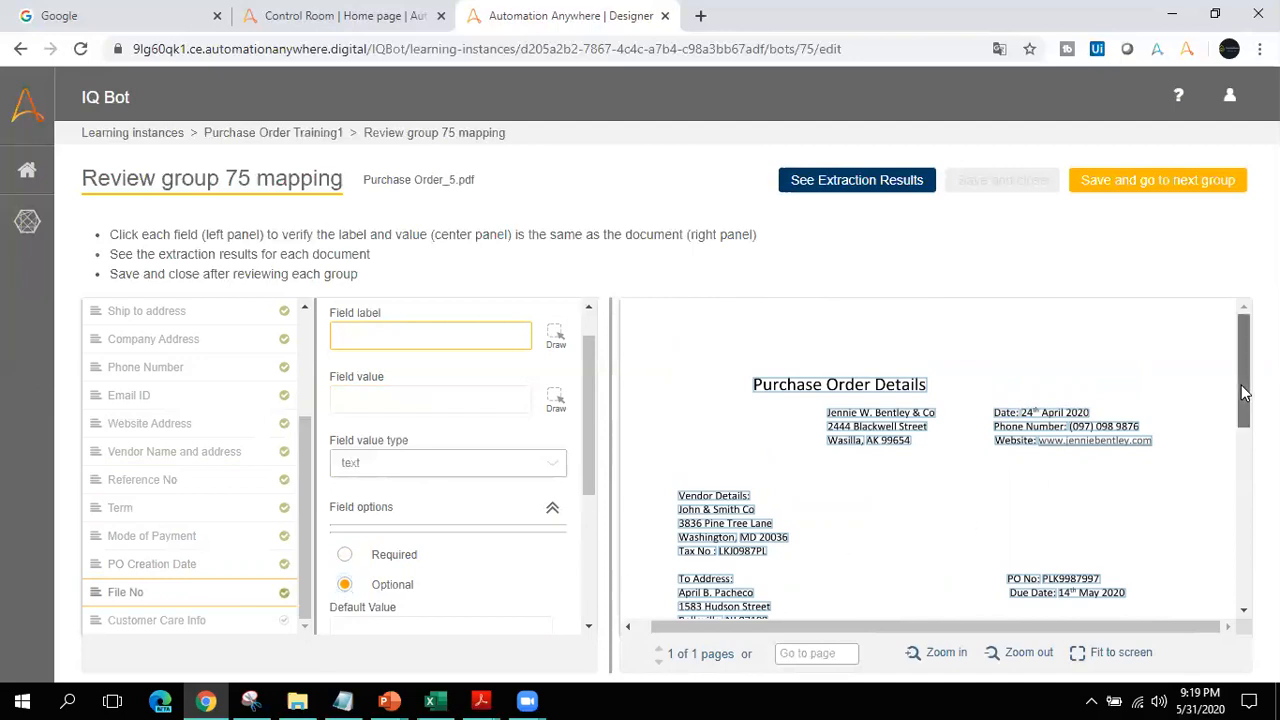
left_click_drag(1244, 394, 1245, 472)
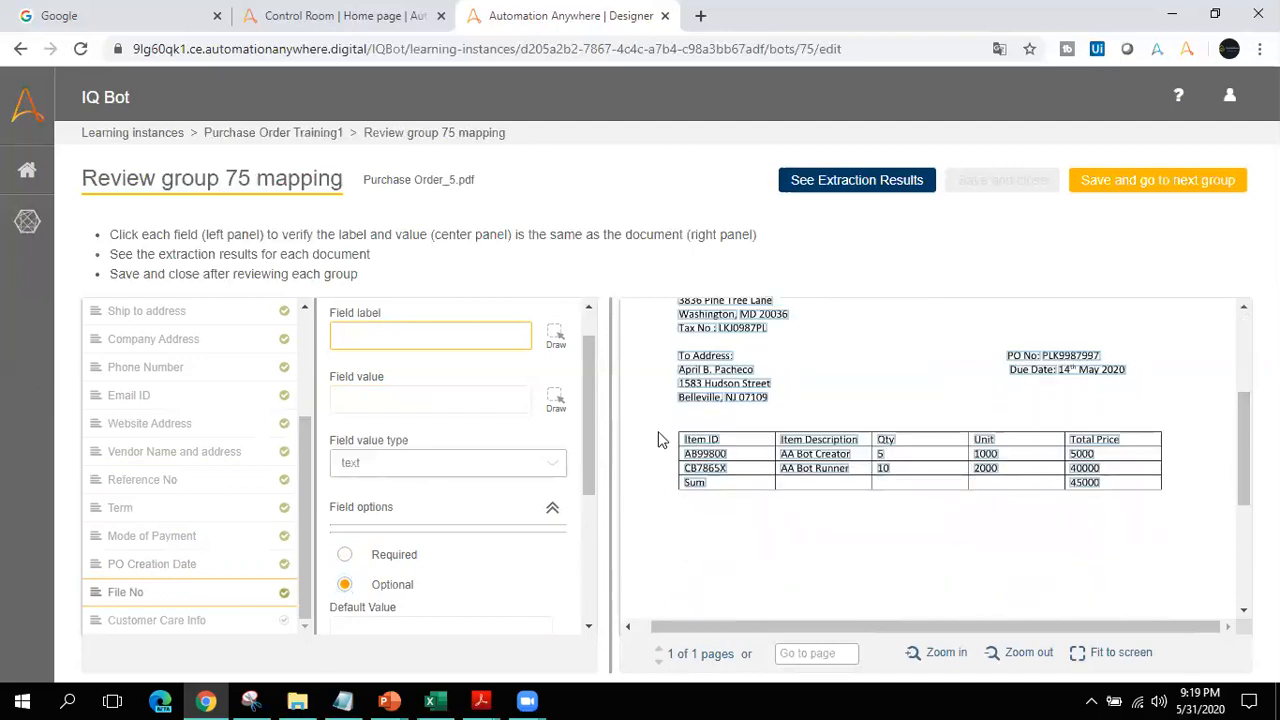
left_click(220, 630)
left_click(344, 554)
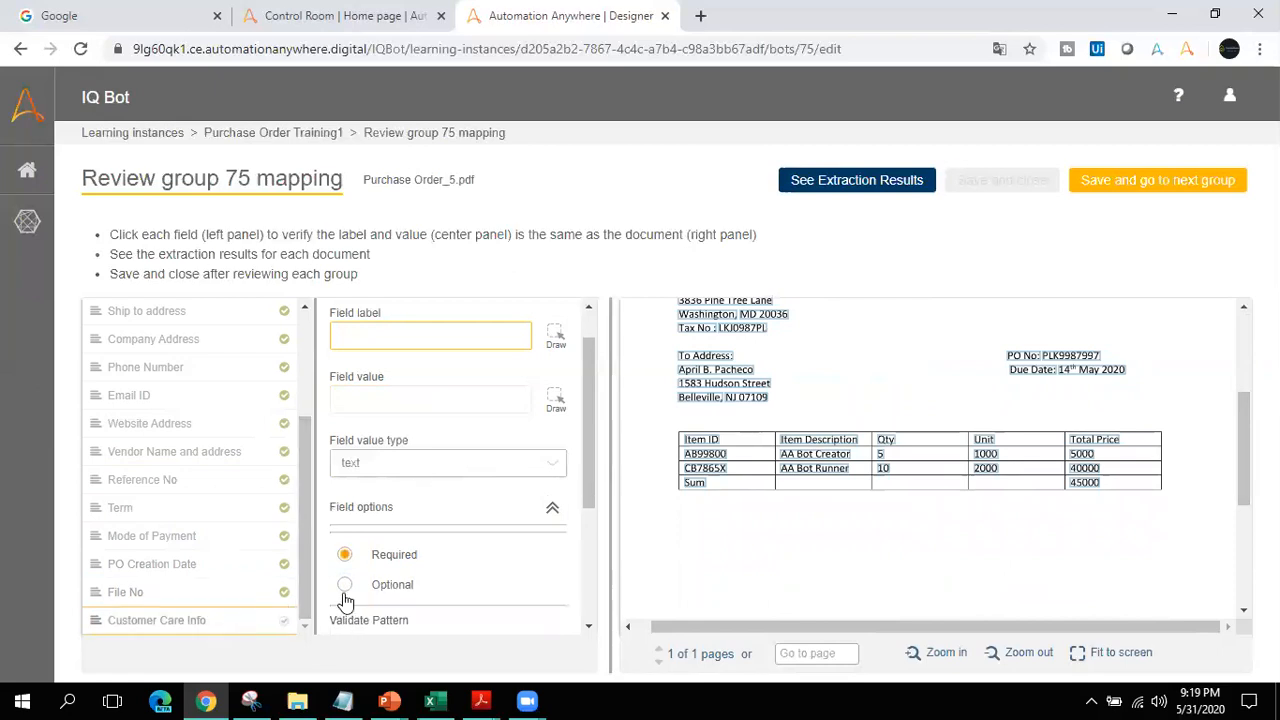
left_click(344, 586)
left_click_drag(1244, 440, 1240, 300)
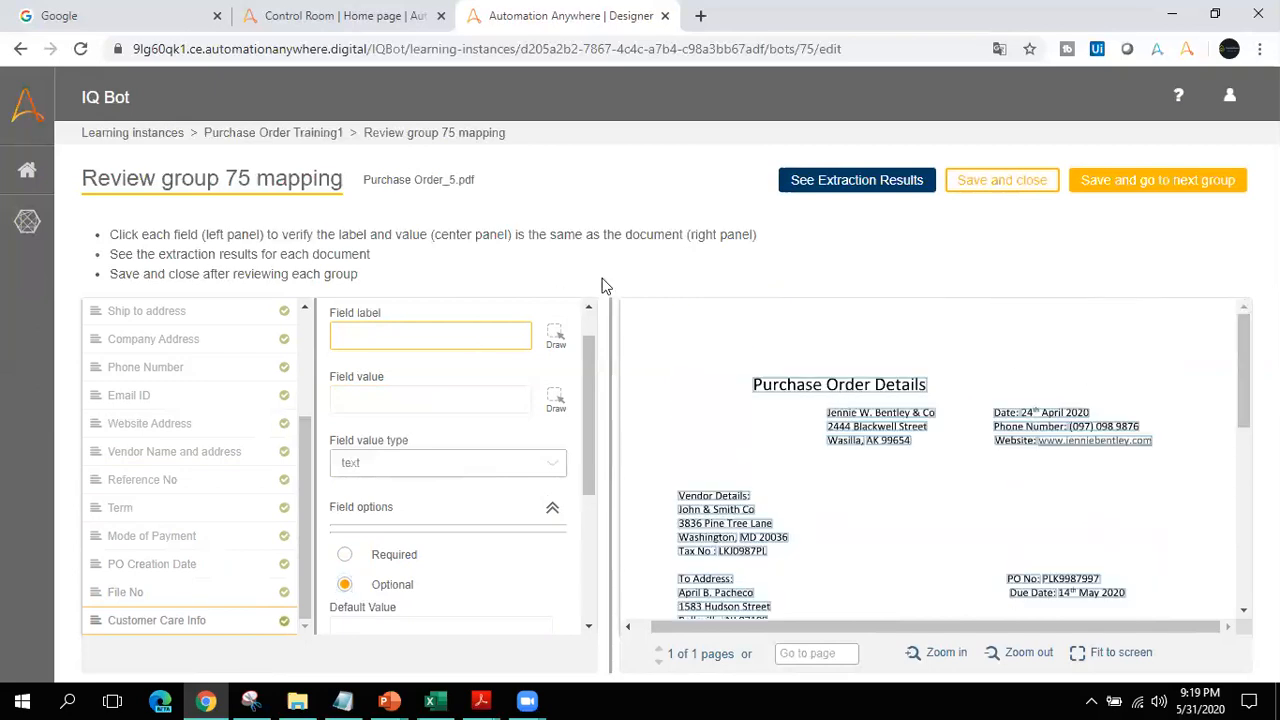
Step: Open group 75's extraction results and check Purchase Order Date, Purchase Order Number, Total, Company name, Tax and Ship to address against the document
left_click_drag(306, 496, 306, 381)
left_click(836, 176)
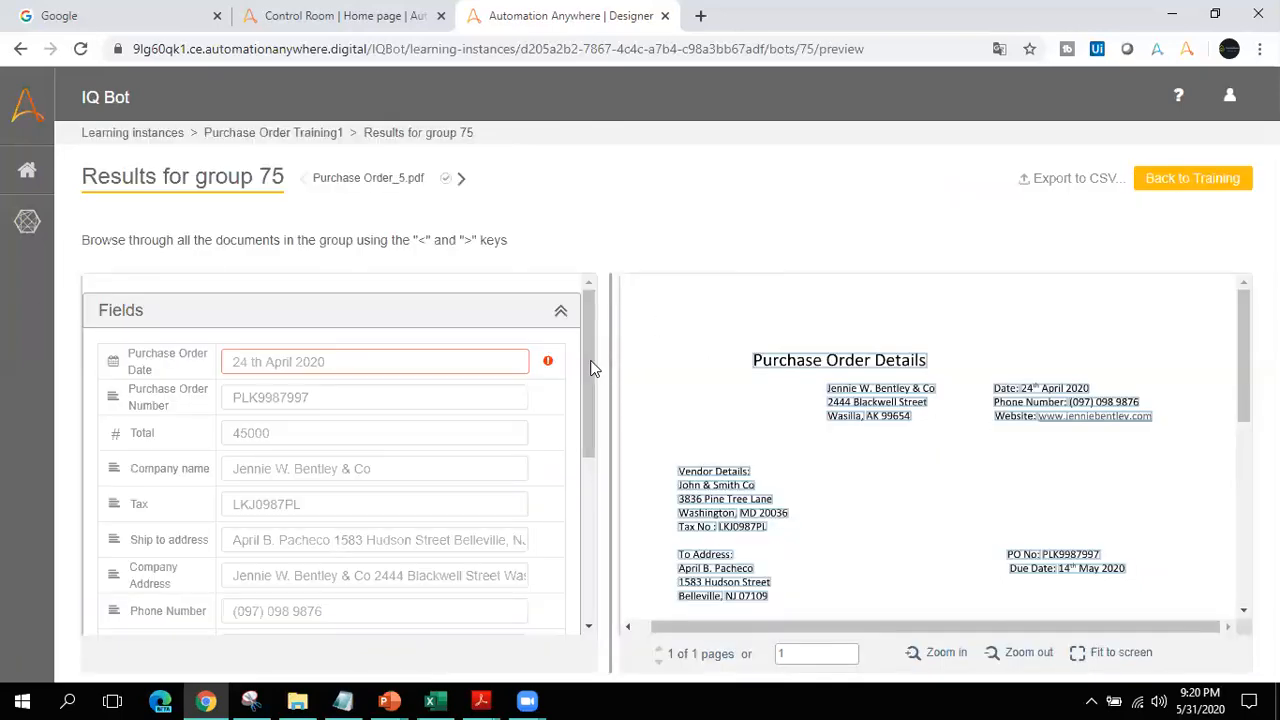
left_click(481, 352)
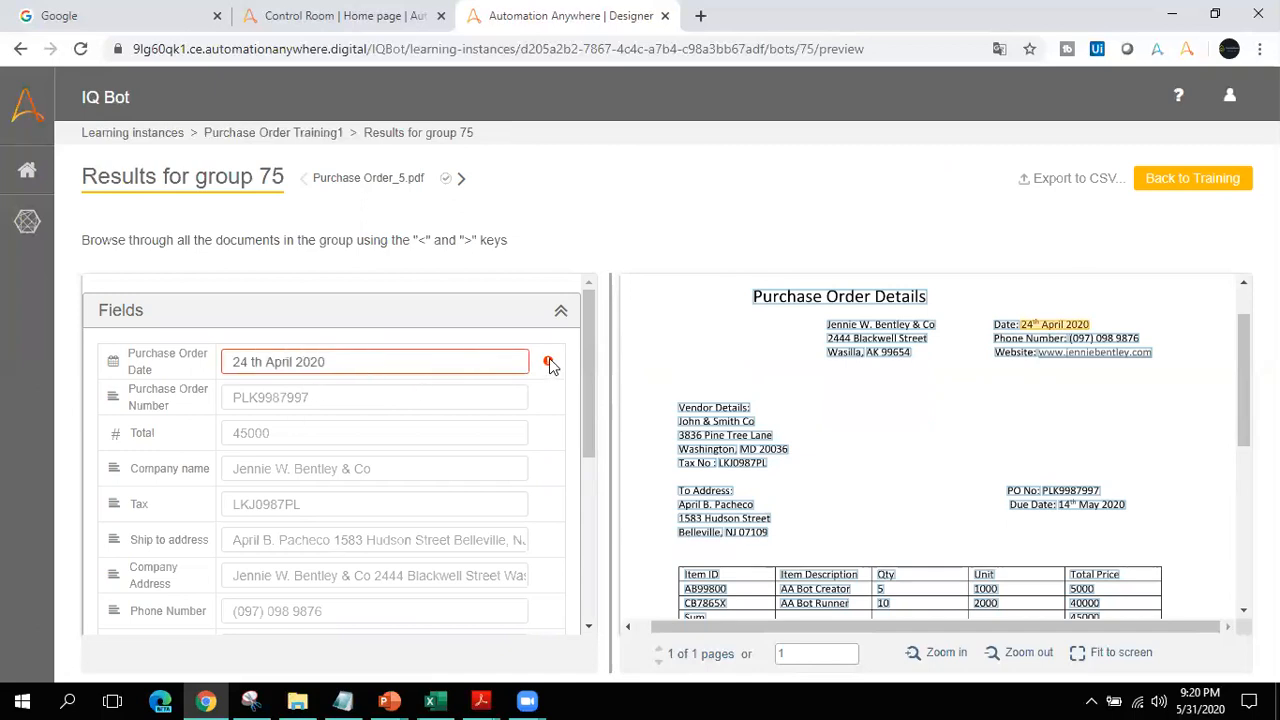
mouse_move(292, 364)
left_click(452, 395)
left_click(395, 430)
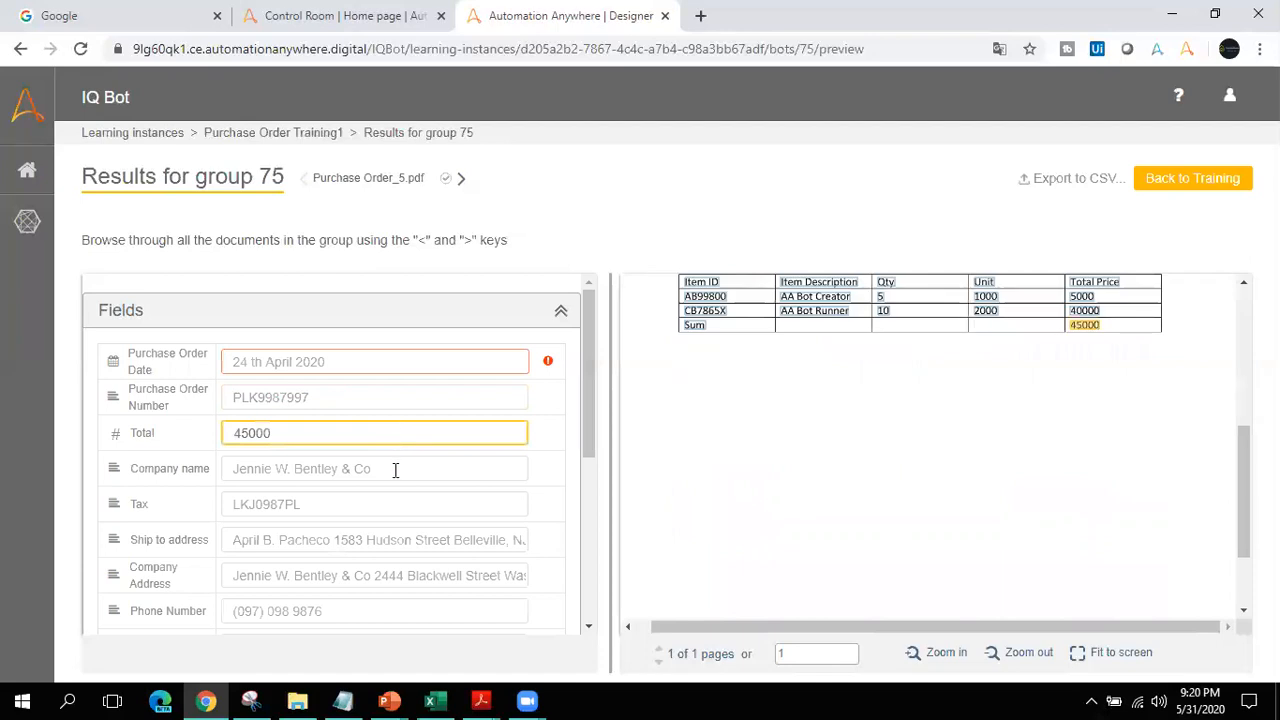
left_click(397, 470)
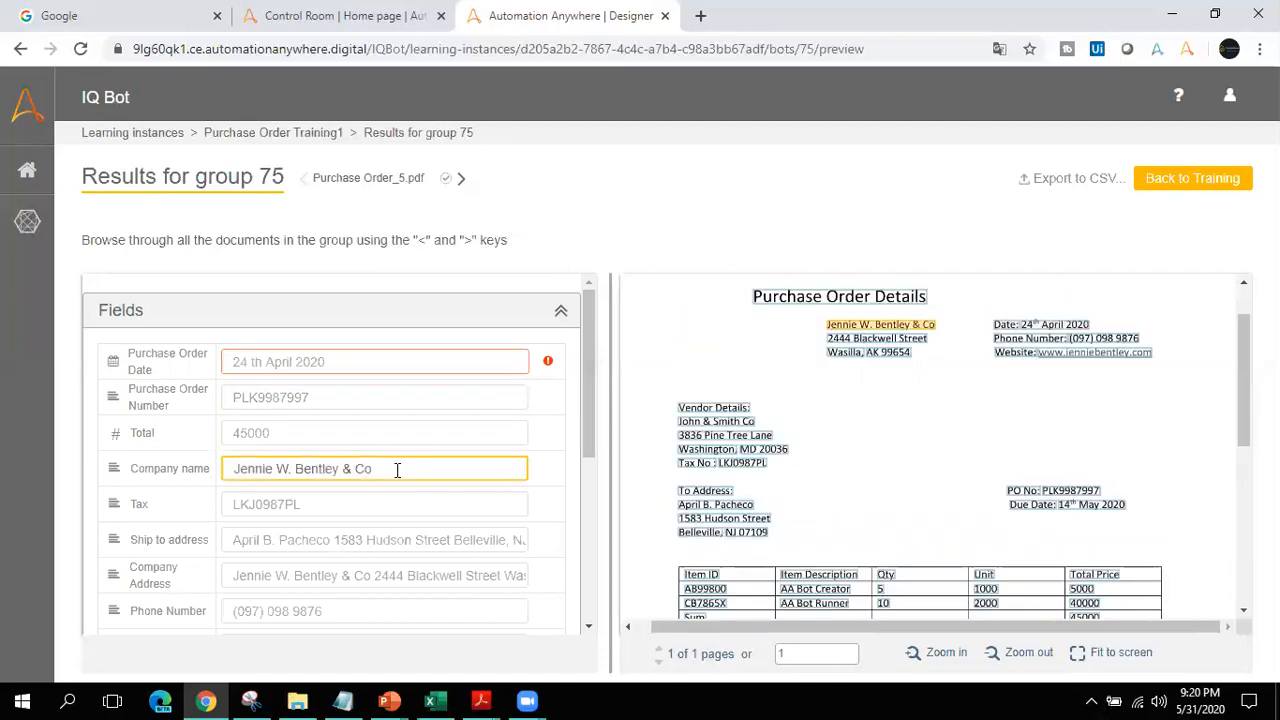
left_click(370, 362)
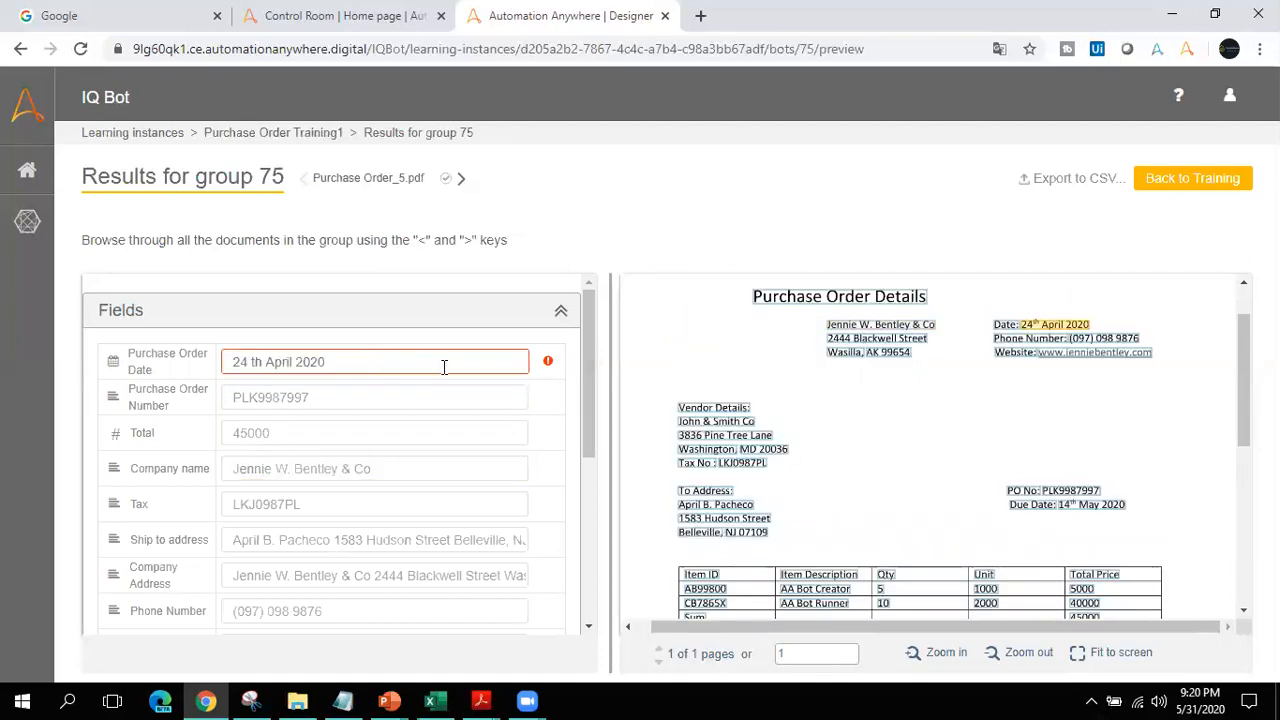
left_click(382, 472)
left_click(358, 499)
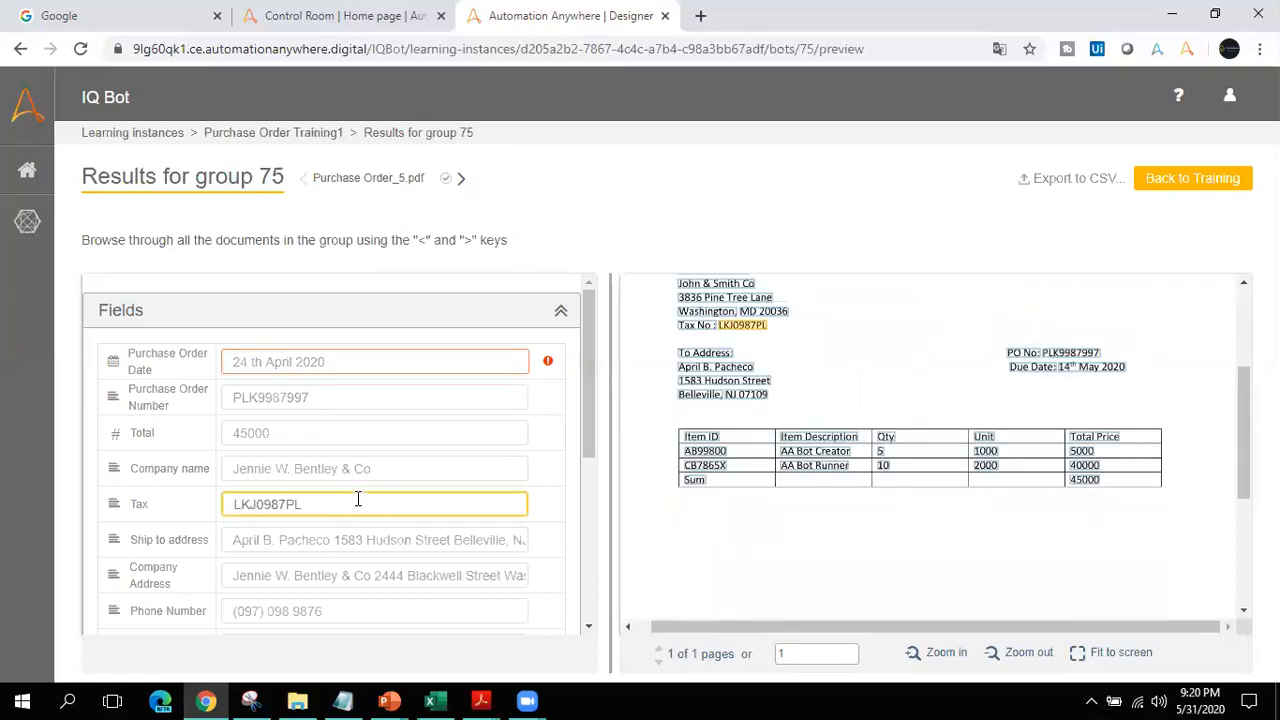
left_click(367, 538)
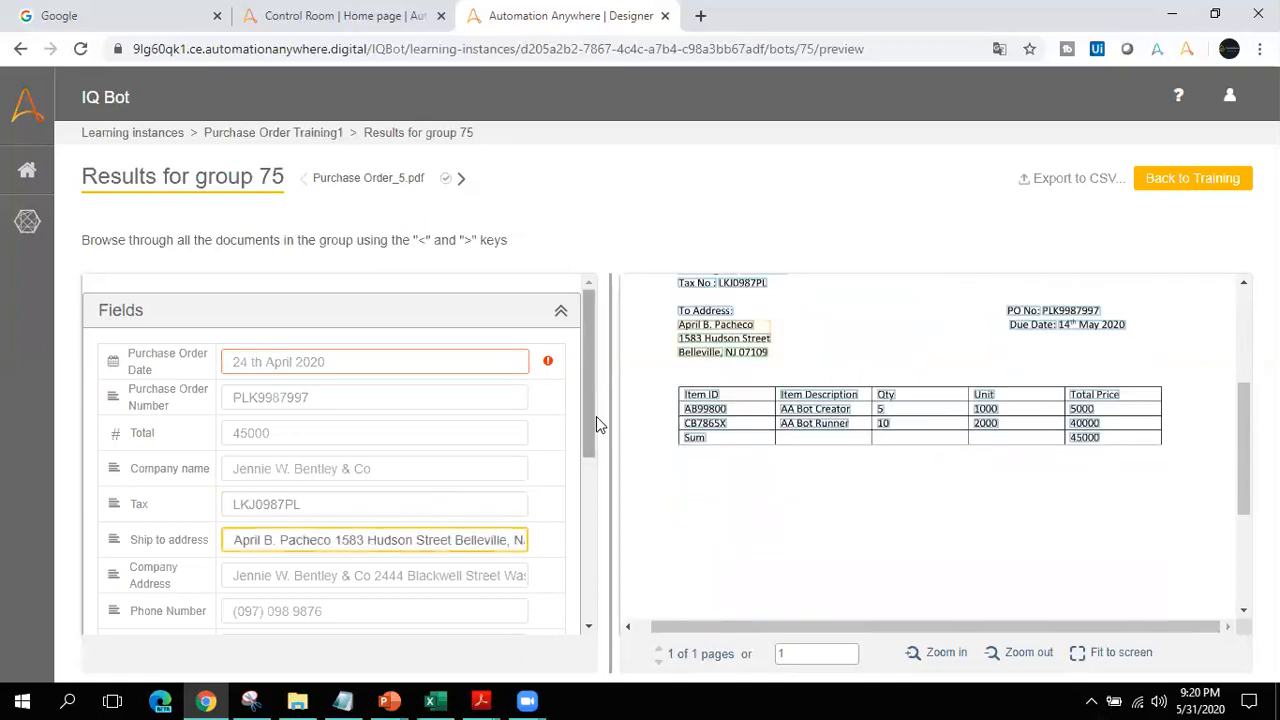
Step: Check the extracted Company Address, Phone Number, Website Address, Vendor Name and address, and PO Creation Date against Purchase Order_5.pdf
scroll(590, 425, "down", 1)
left_click(483, 489)
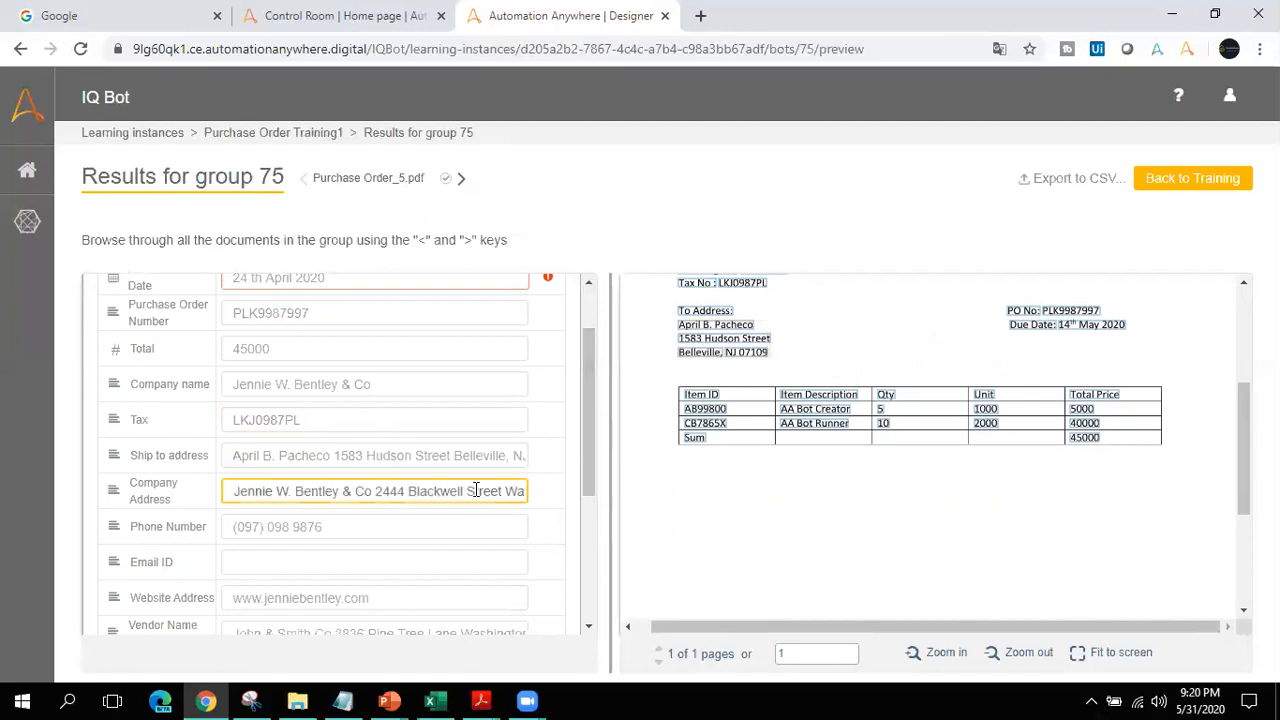
left_click(400, 519)
left_click_drag(591, 457, 587, 544)
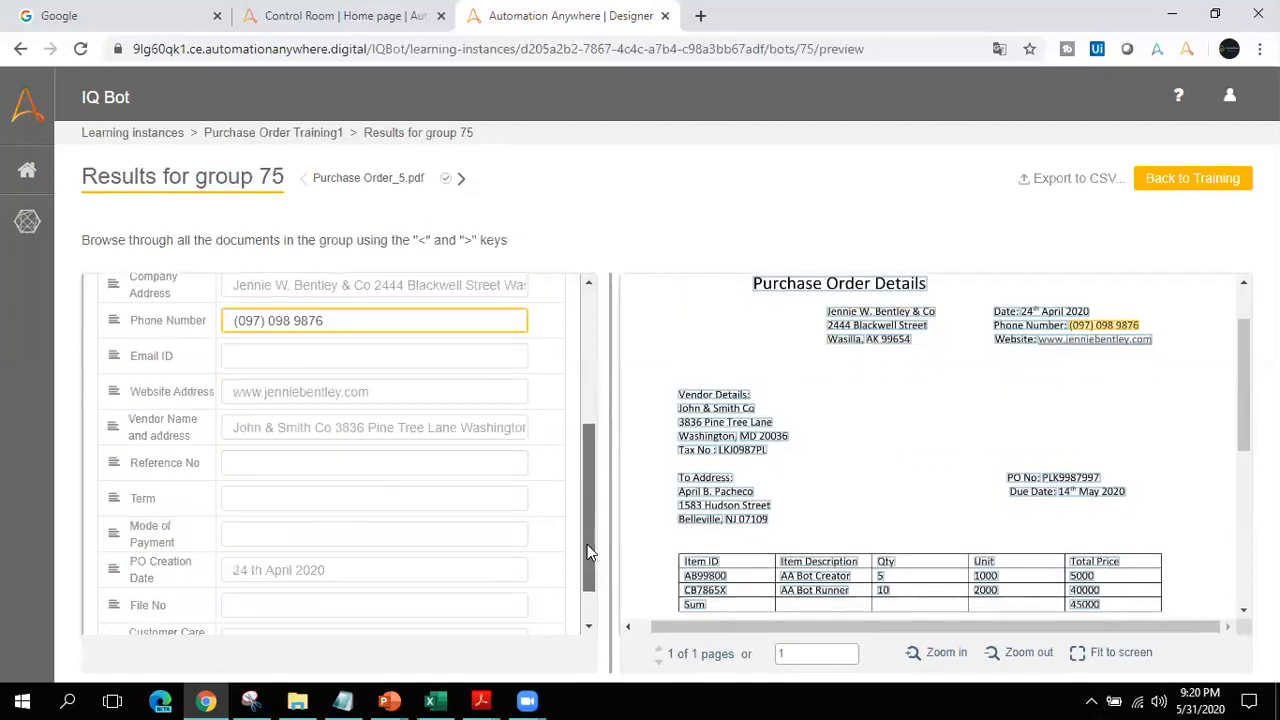
left_click(399, 395)
key("Tab")
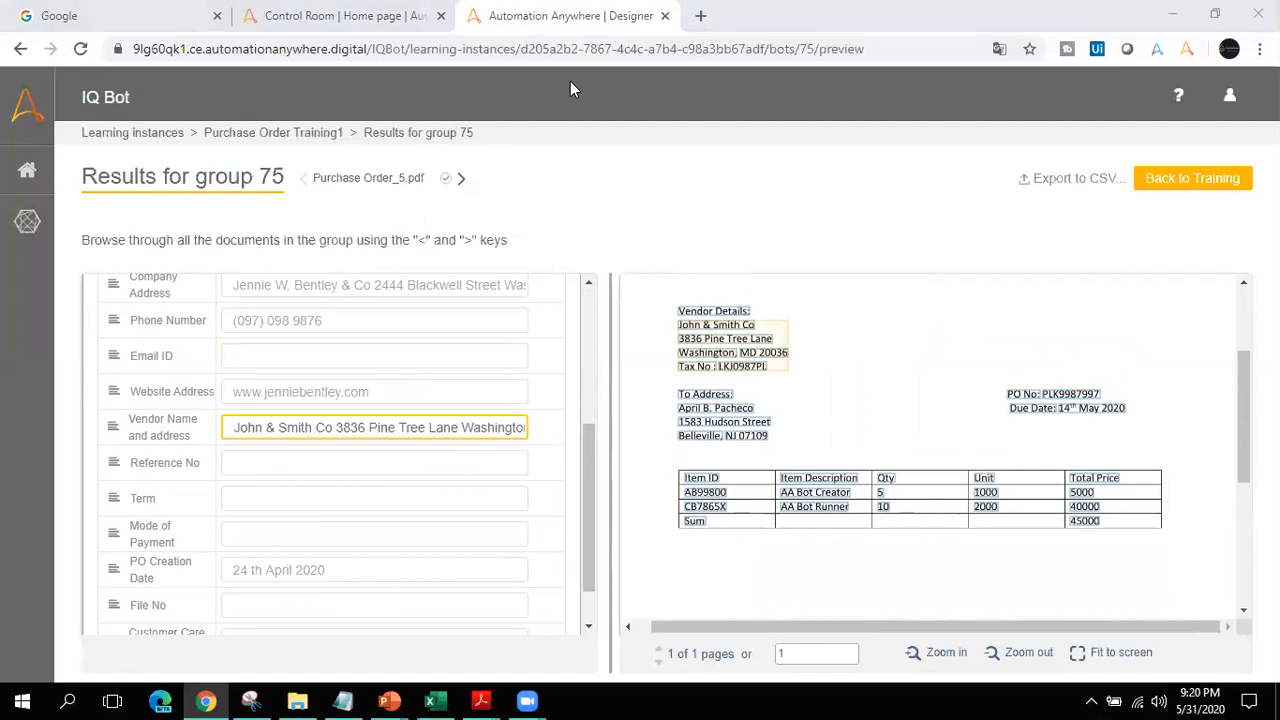
left_click(348, 572)
scroll(560, 520, "down", 1)
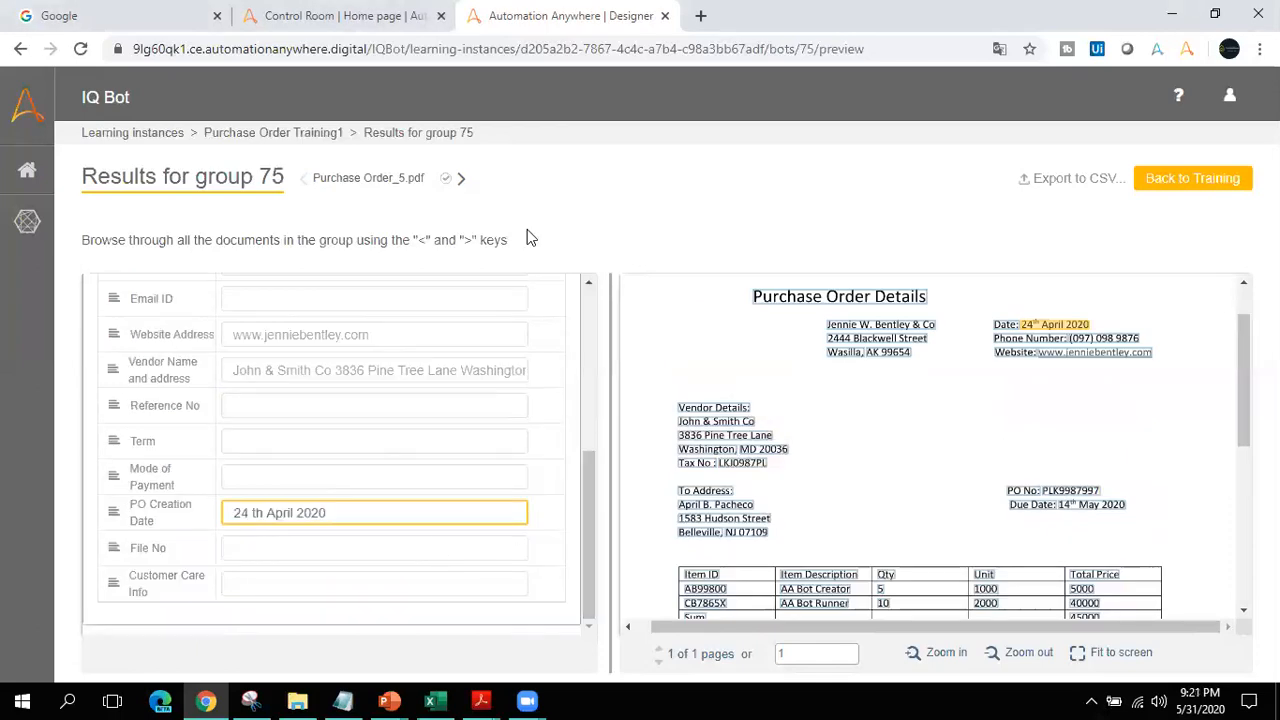
Step: Go to the extraction results of the group's next document, Purchase Order_3.pdf, and check its Total and Purchase Order Number fields
left_click(462, 179)
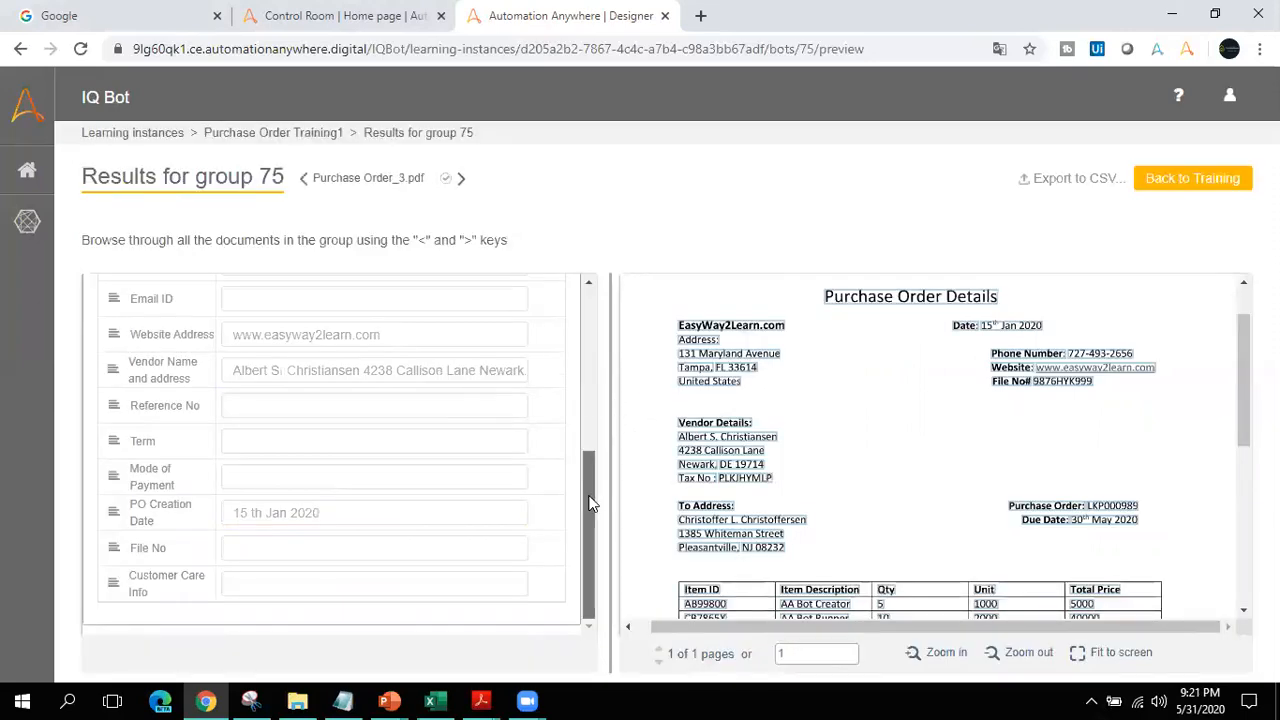
left_click_drag(590, 503, 594, 294)
left_click(348, 432)
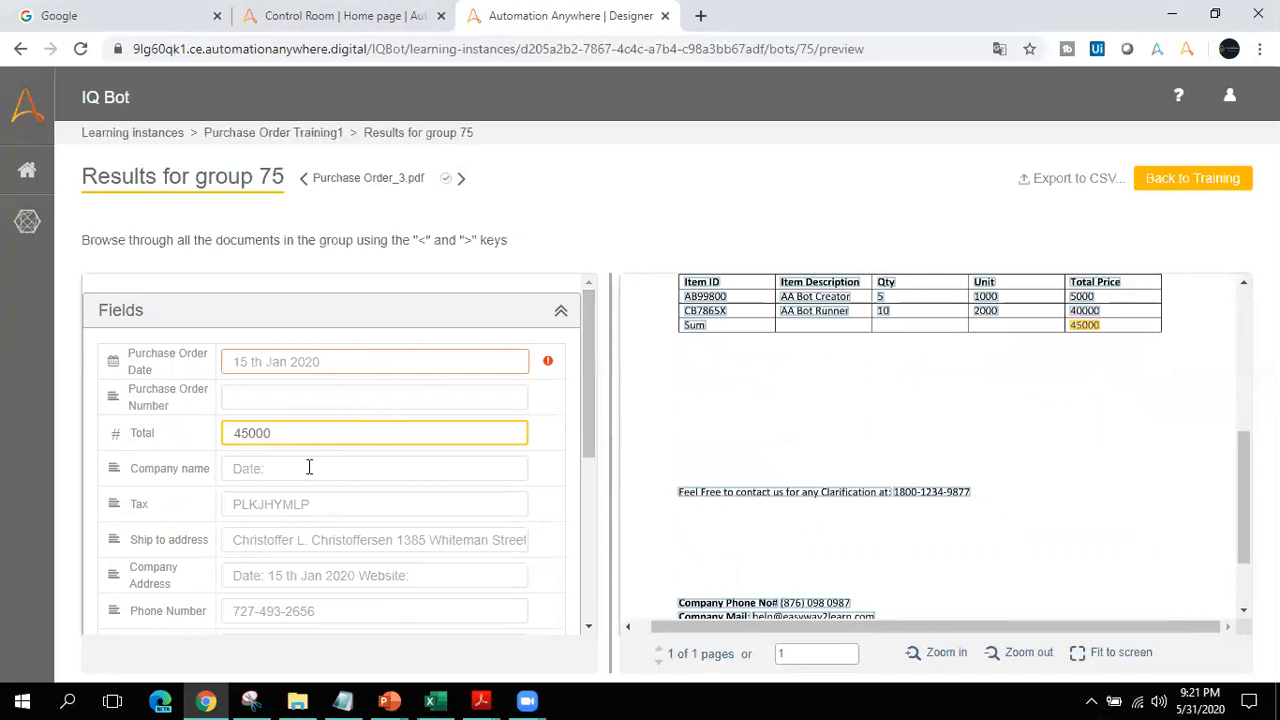
left_click(347, 399)
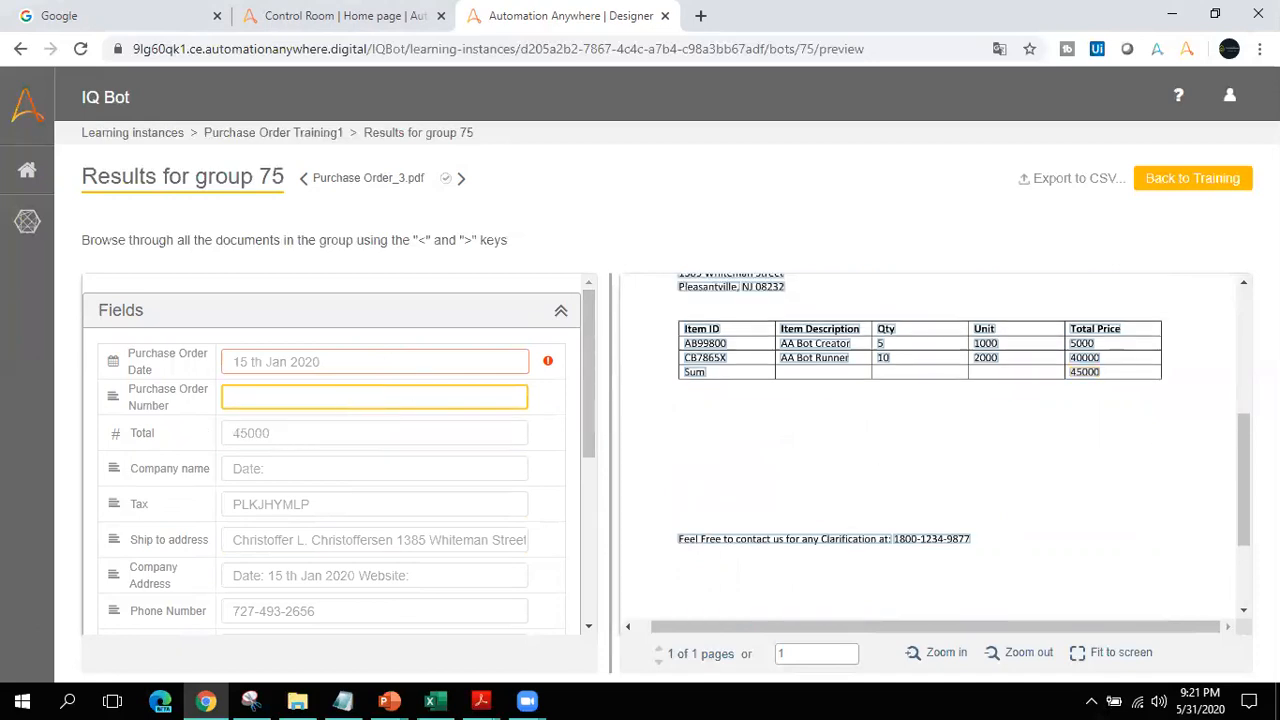
Step: Check the Purchase Order Number, Total, Company name, Tax, Ship to address and Company Address extractions against the Purchase Order_3.pdf document
left_click_drag(1244, 510, 1235, 341)
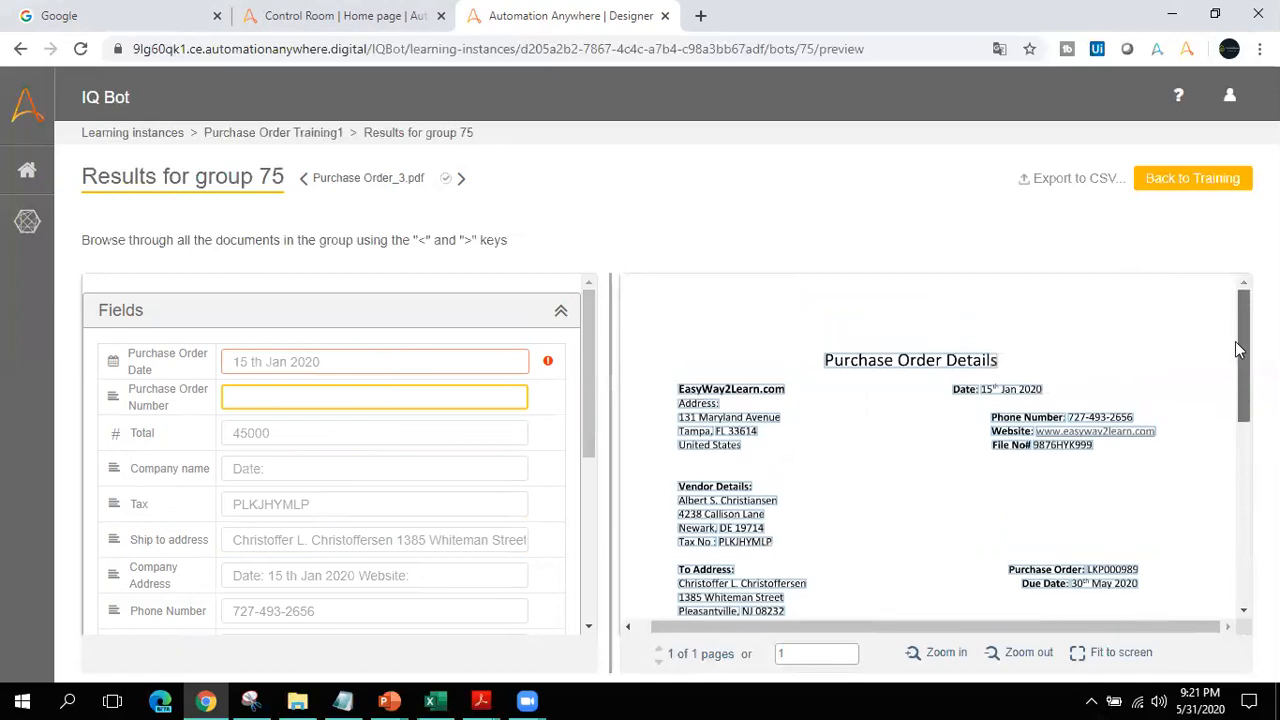
scroll(1235, 364, "down", 2)
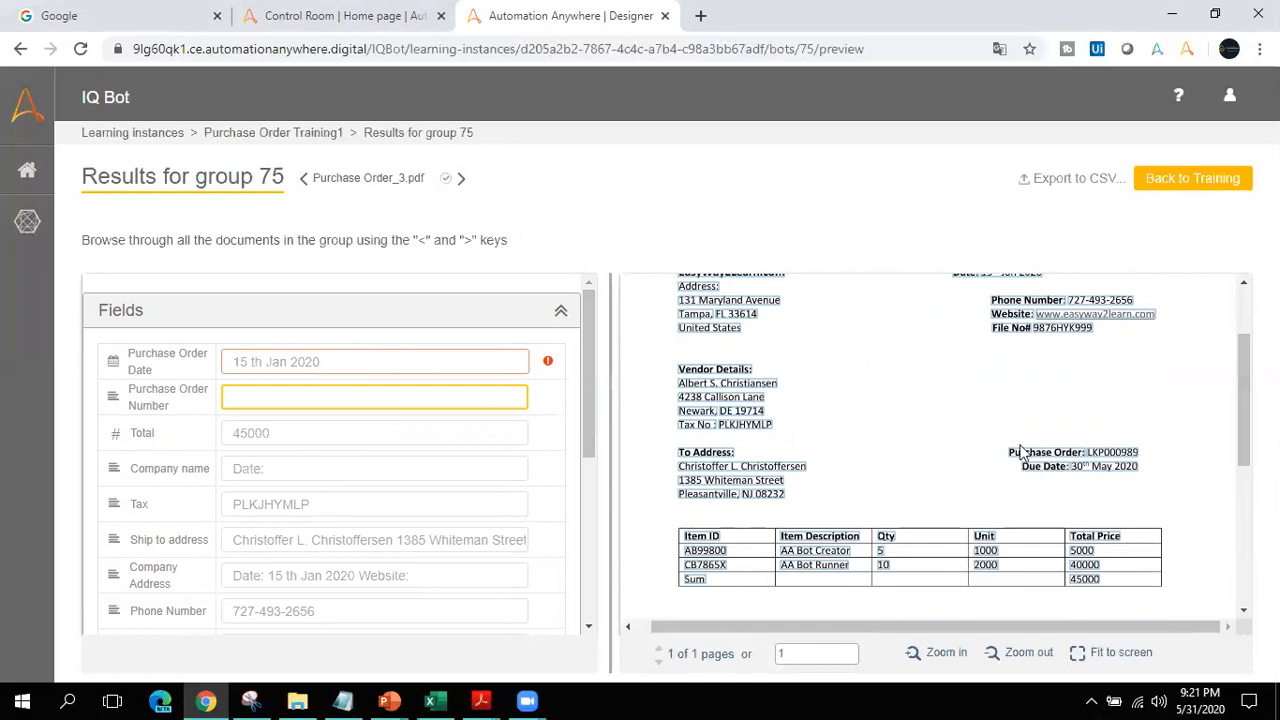
left_click(326, 422)
left_click(313, 476)
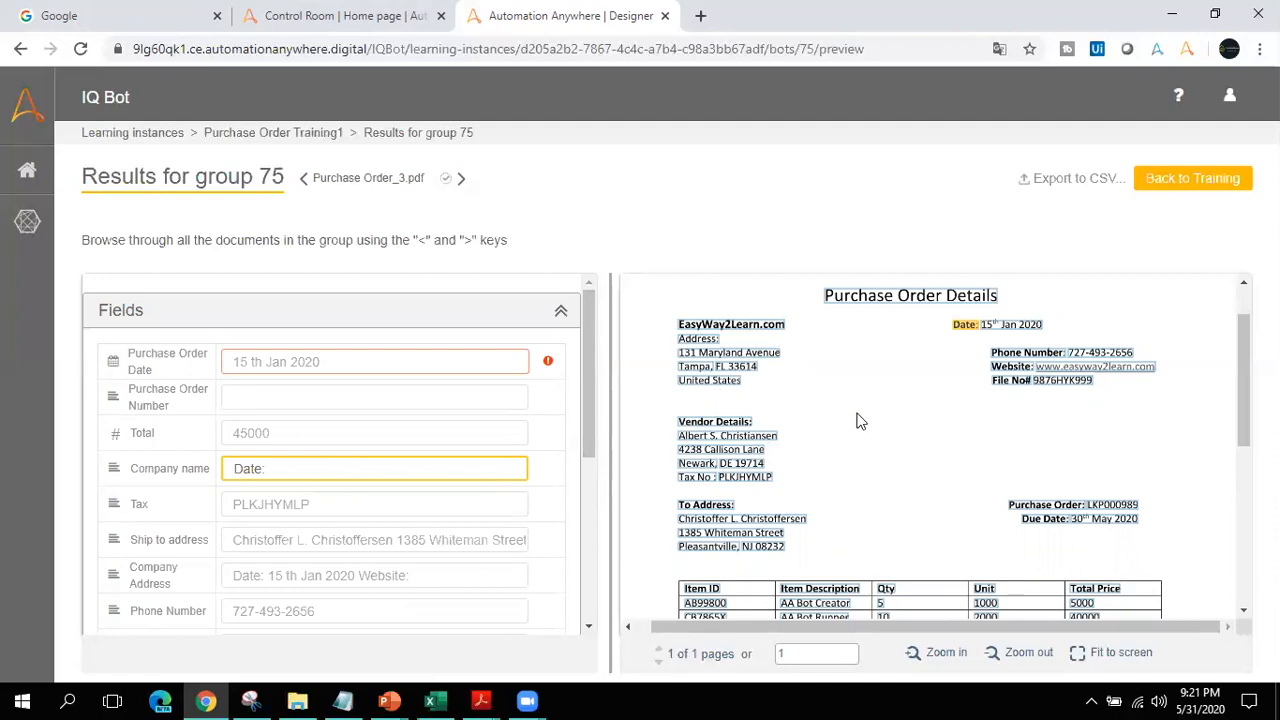
left_click(412, 508)
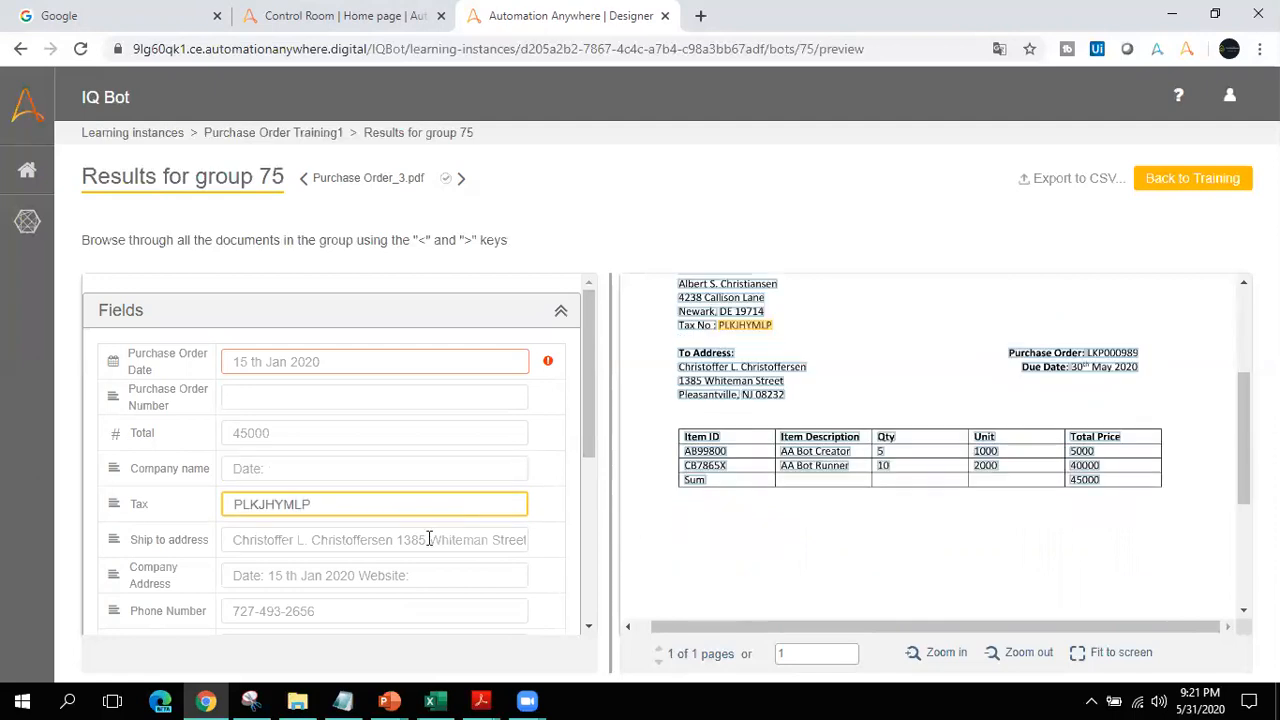
left_click(429, 540)
left_click(406, 575)
Step: Check the extracted Phone Number, Website Address, Vendor Name and address, and PO Creation Date against Purchase Order_3.pdf
left_click_drag(587, 396, 589, 491)
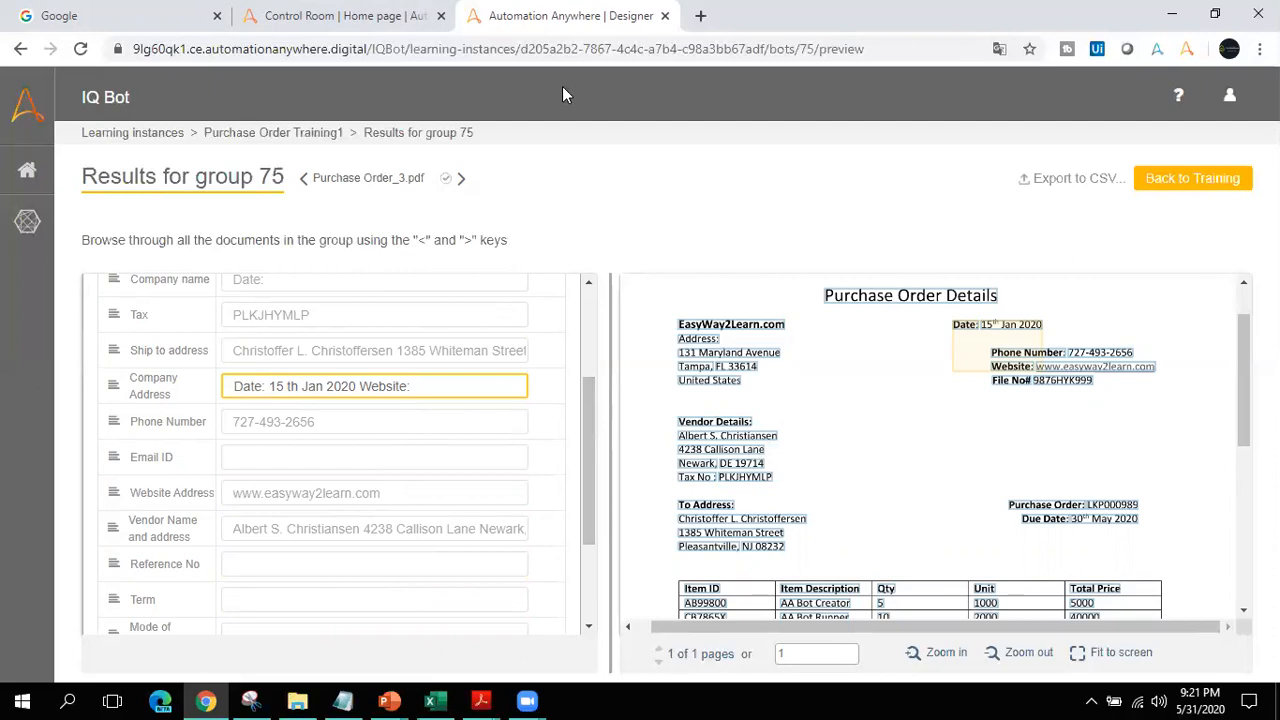
left_click(331, 421)
left_click(352, 500)
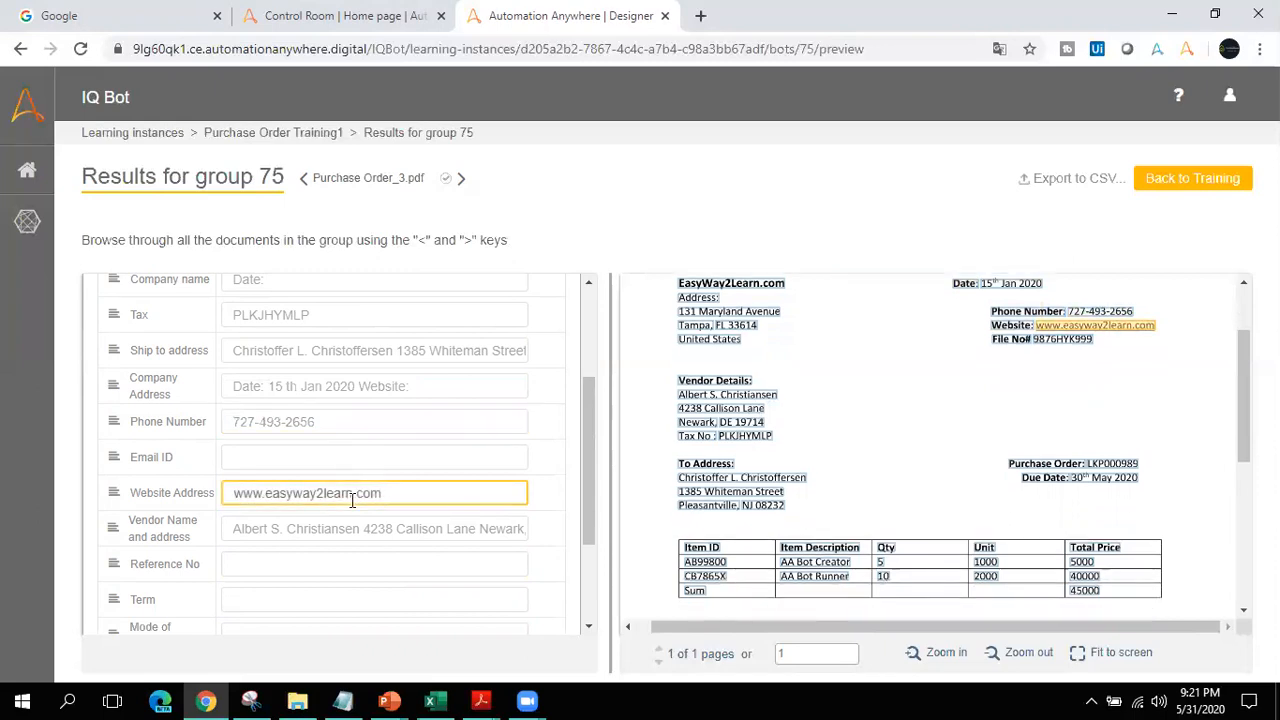
left_click(400, 534)
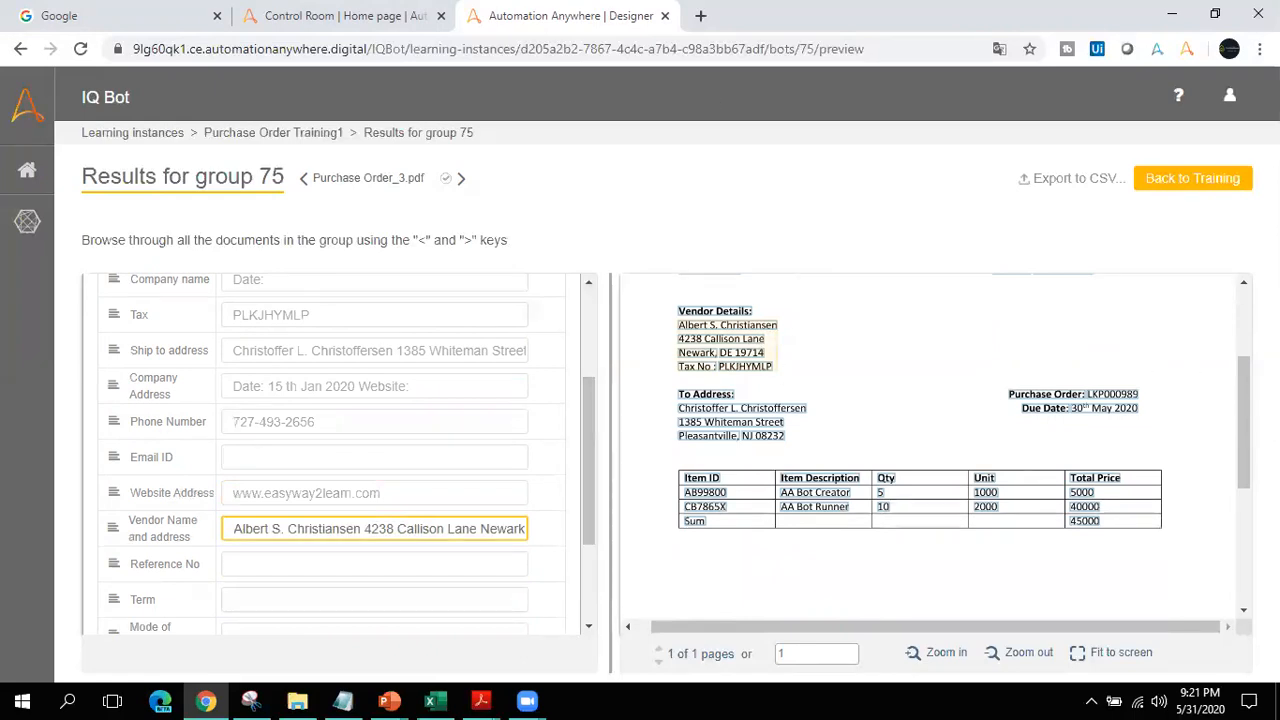
left_click(347, 495)
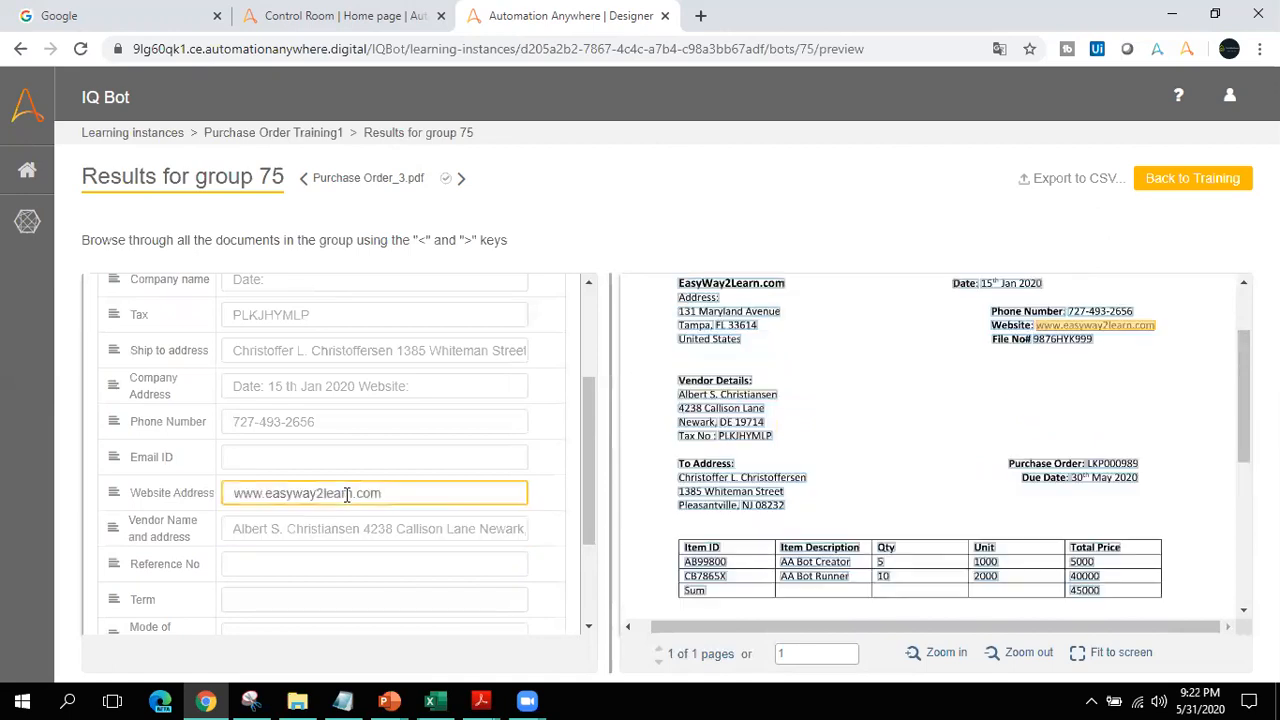
left_click(406, 528)
left_click_drag(585, 467, 533, 580)
left_click(378, 516)
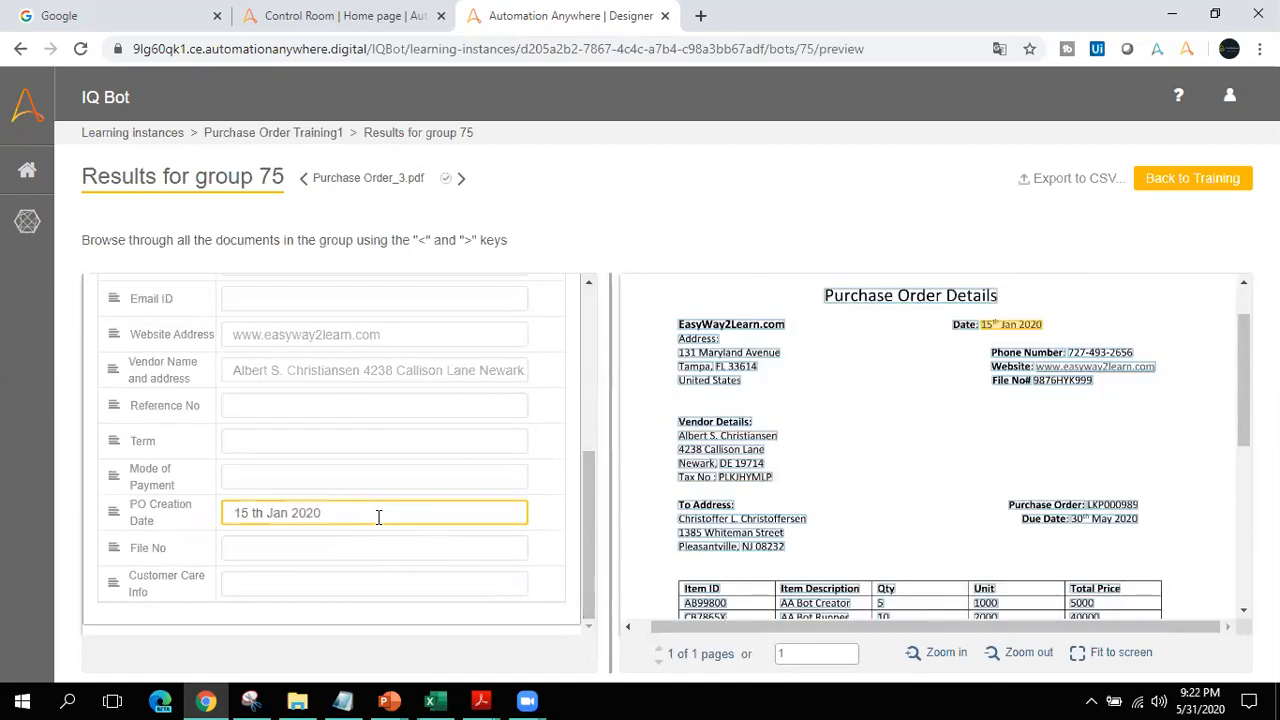
Step: Recheck the Tax, Ship to address and Company Address extractions of Purchase Order_3.pdf
left_click_drag(583, 501, 583, 311)
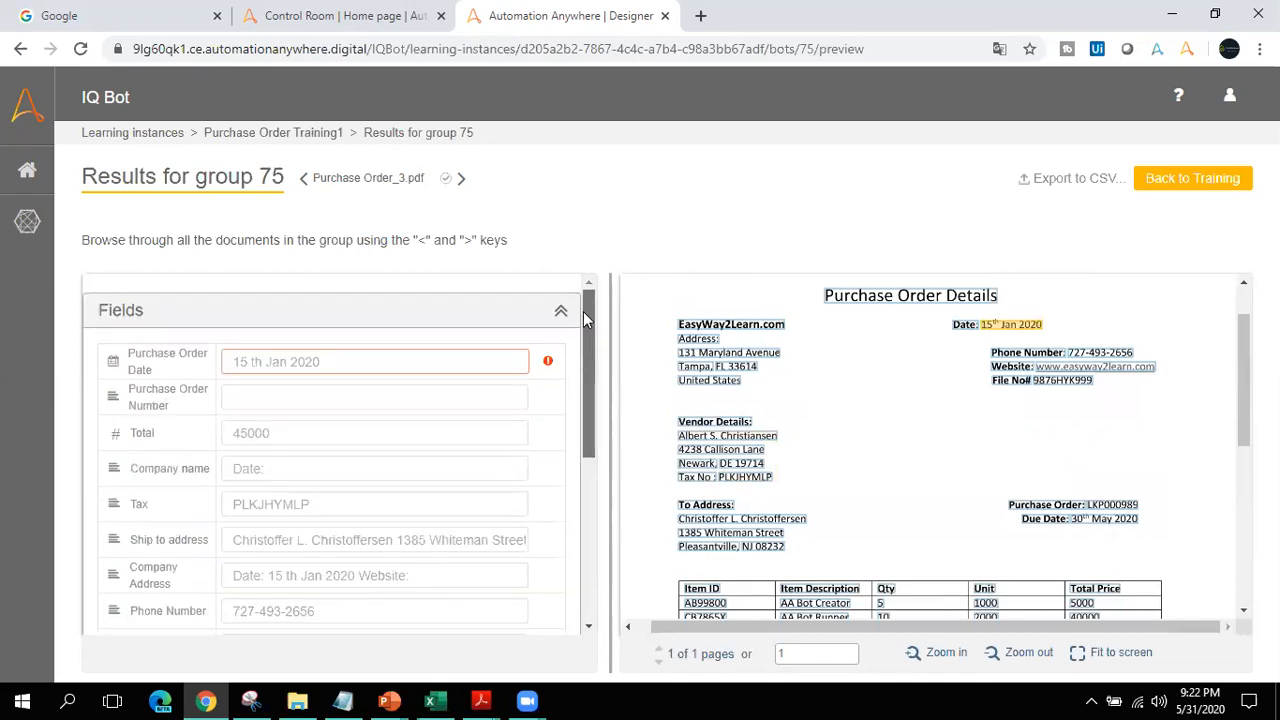
left_click(345, 502)
left_click(454, 541)
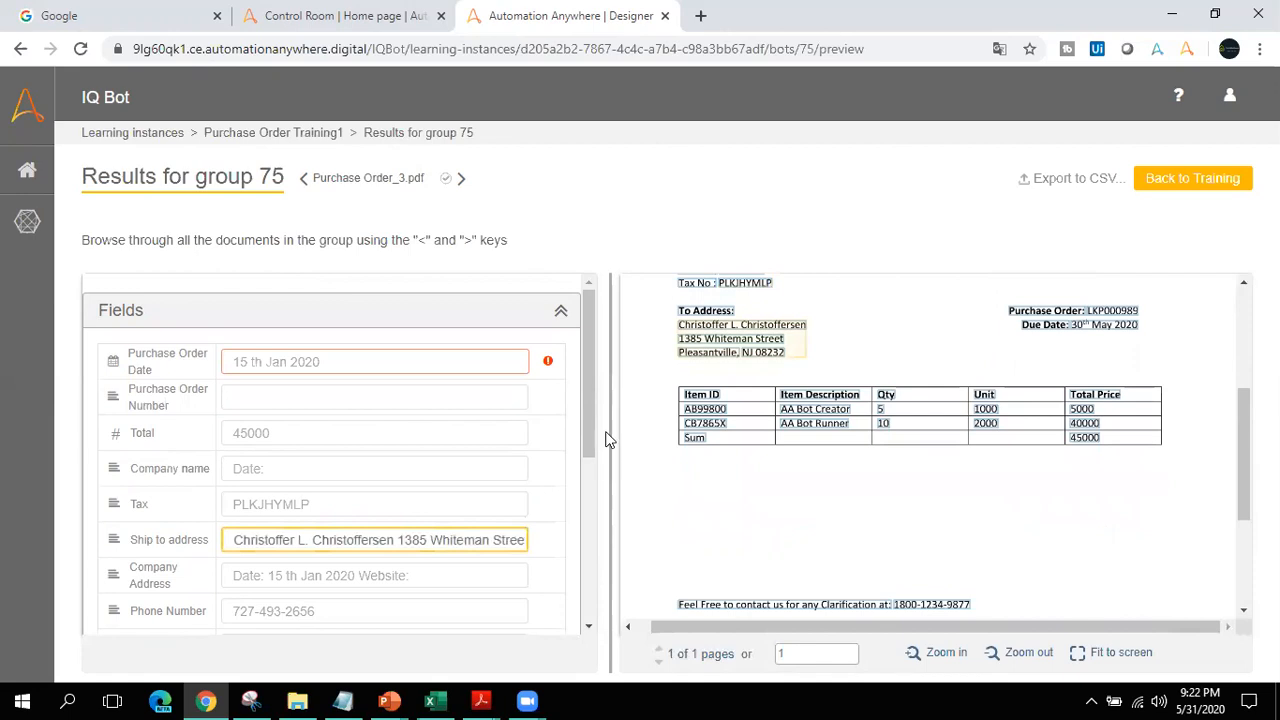
scroll(591, 437, "down", 2)
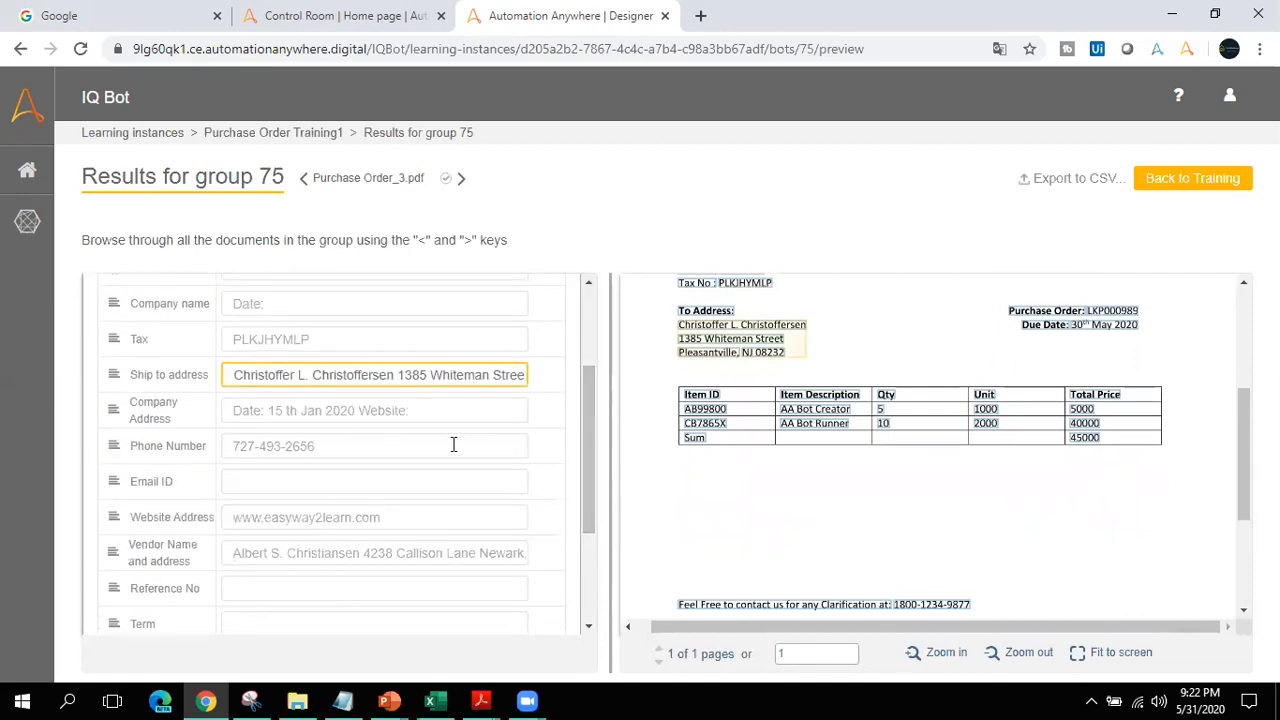
left_click(373, 412)
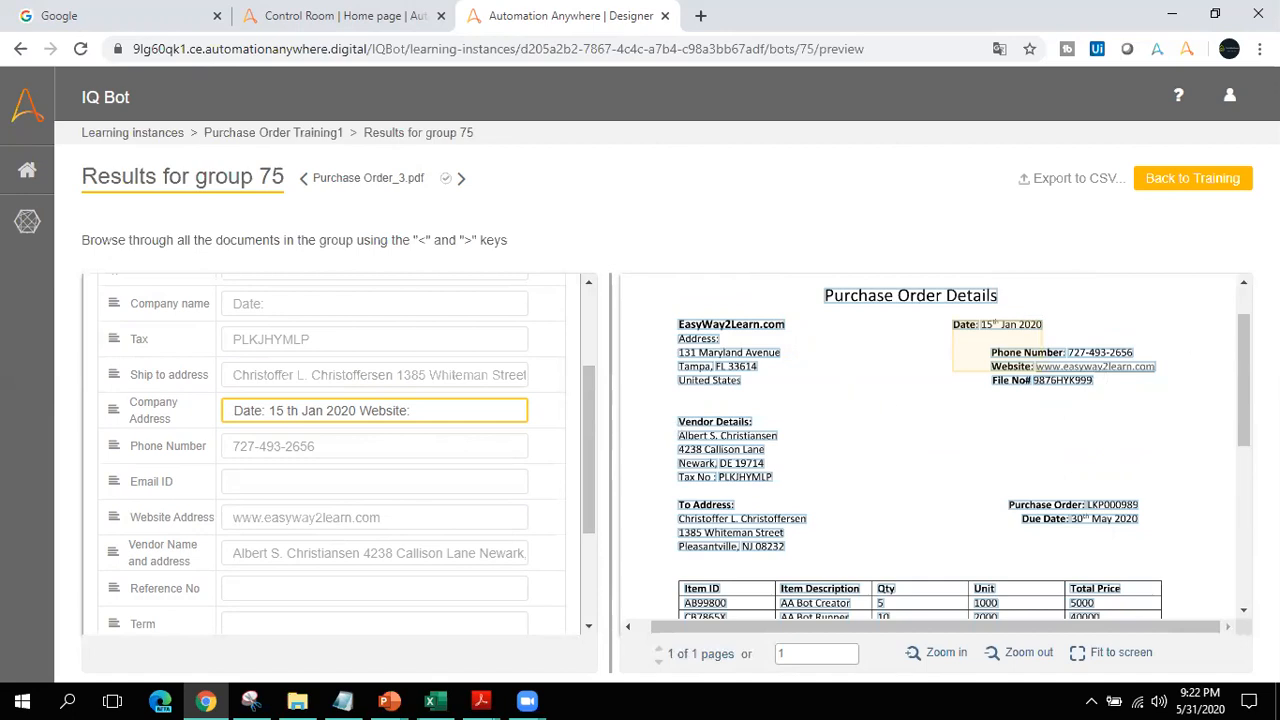
Step: Compare the captured Company Address region with the whole Purchase Order_3.pdf page and review the remaining extracted fields
left_click_drag(1244, 336, 1244, 468)
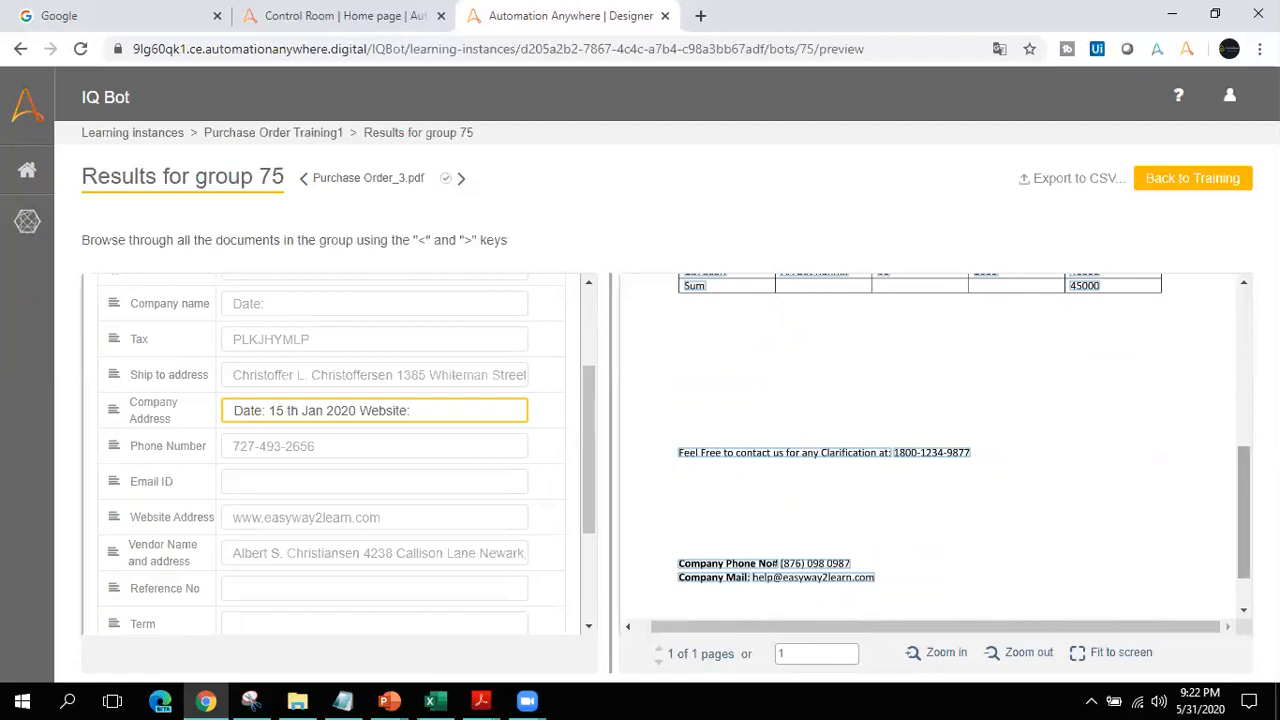
left_click_drag(1241, 478, 1243, 320)
left_click_drag(1031, 375, 814, 384)
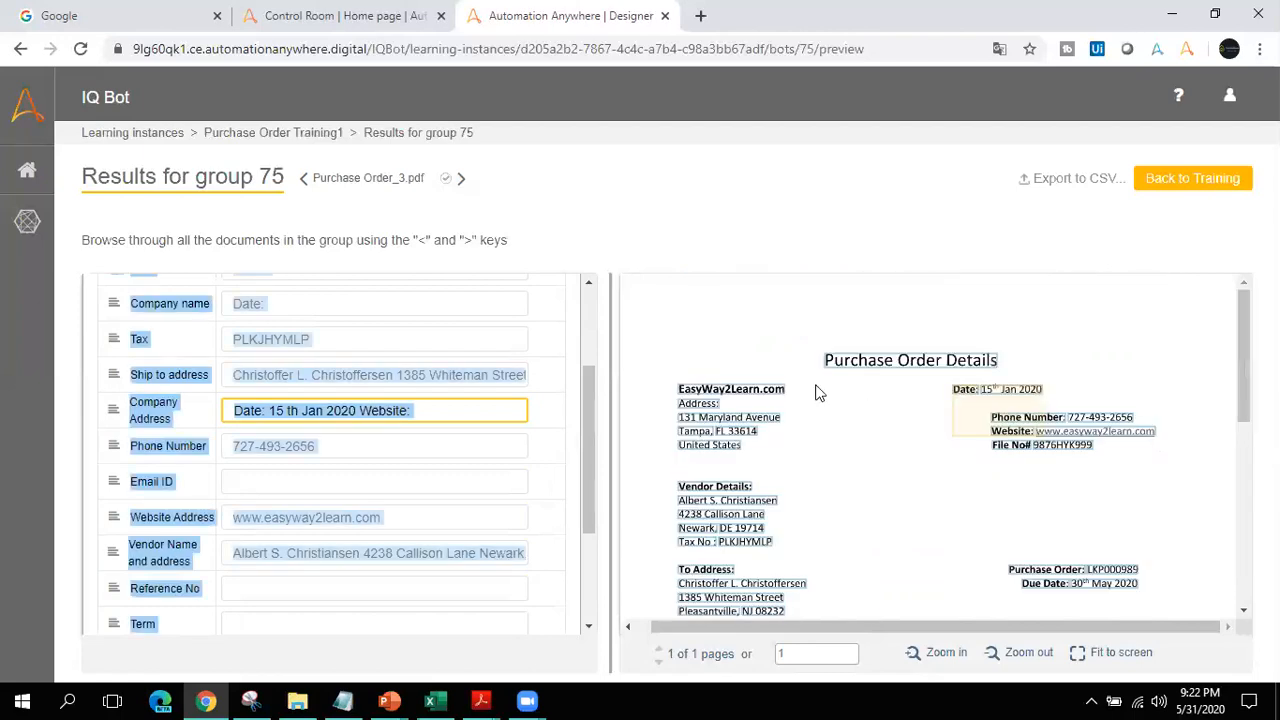
left_click(468, 366)
left_click(403, 416)
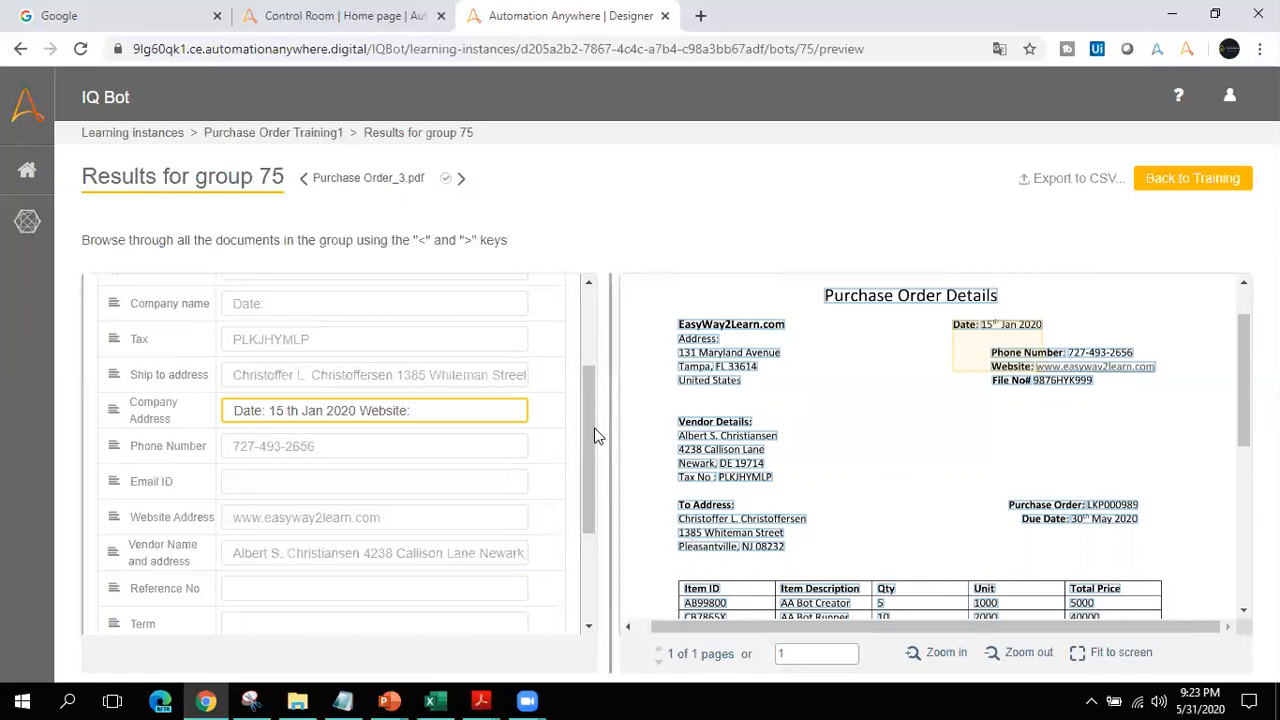
scroll(591, 514, "down", 3)
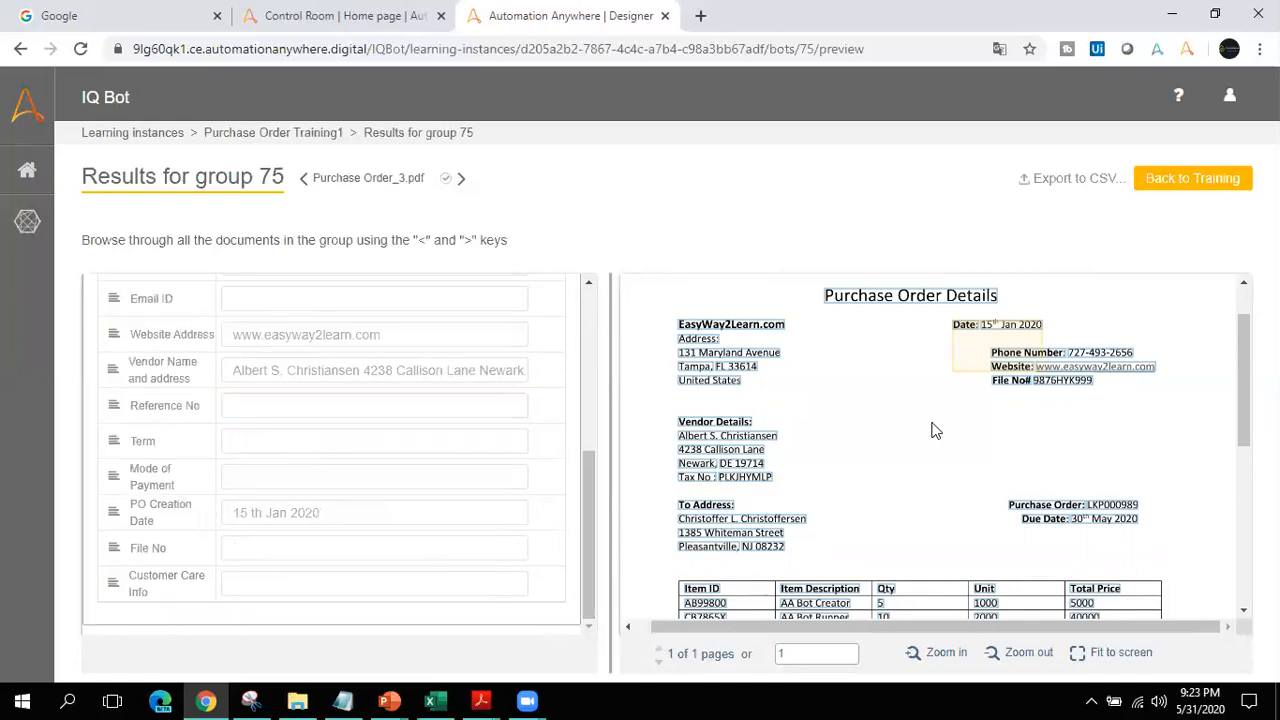
scroll(1240, 395, "down", 1)
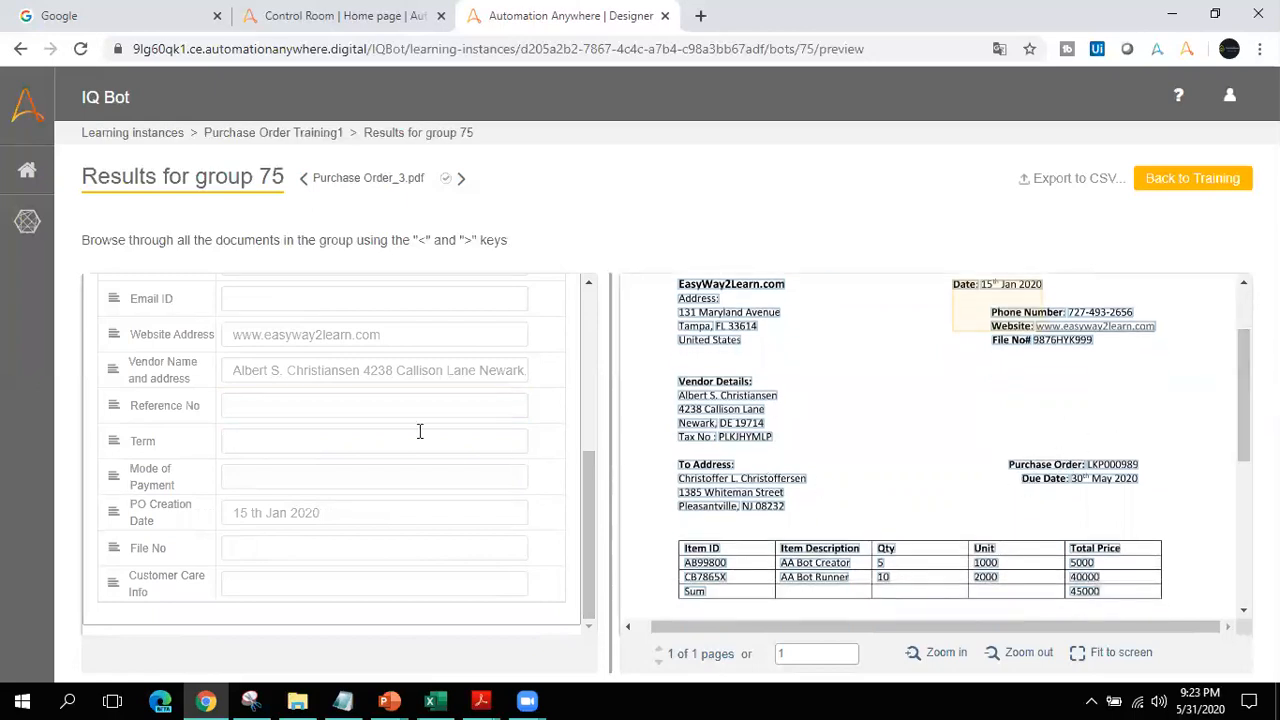
Step: Go to the results of Purchase Order_6.pdf and check Purchase Order Number, Total, Company name, Tax, Ship to address and Company Address
left_click(461, 179)
left_click(462, 179)
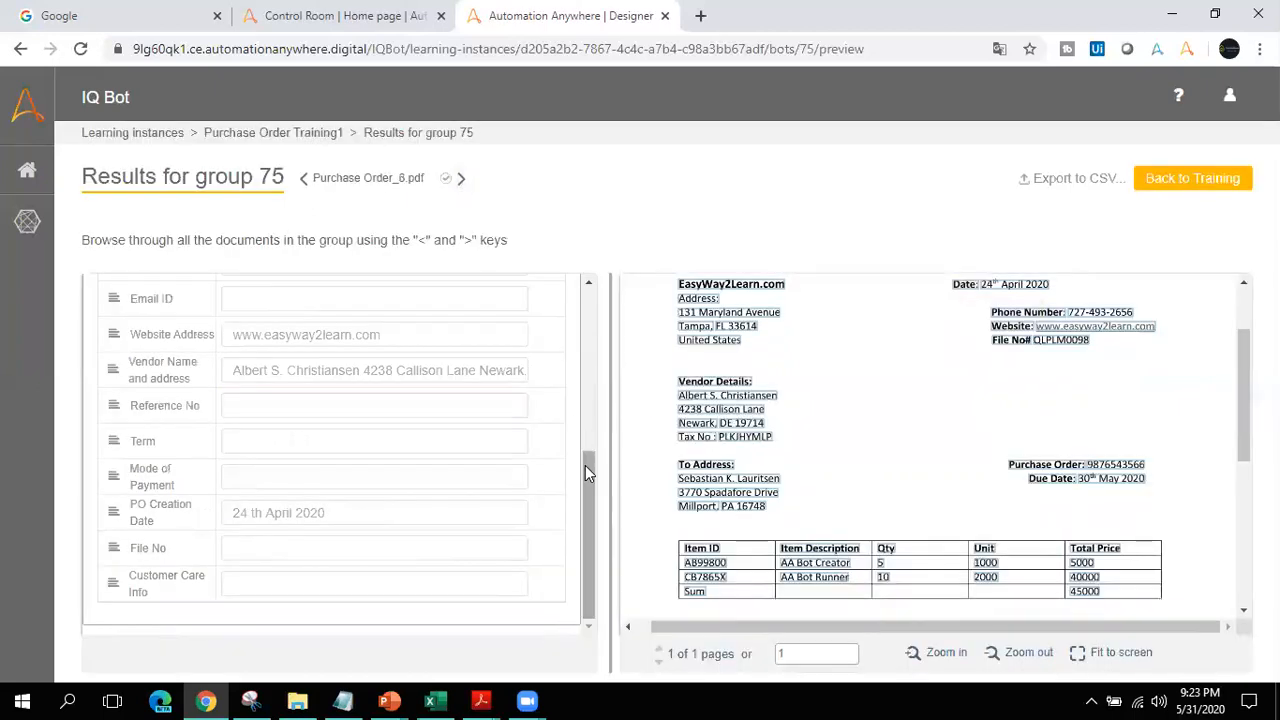
left_click_drag(585, 465, 583, 291)
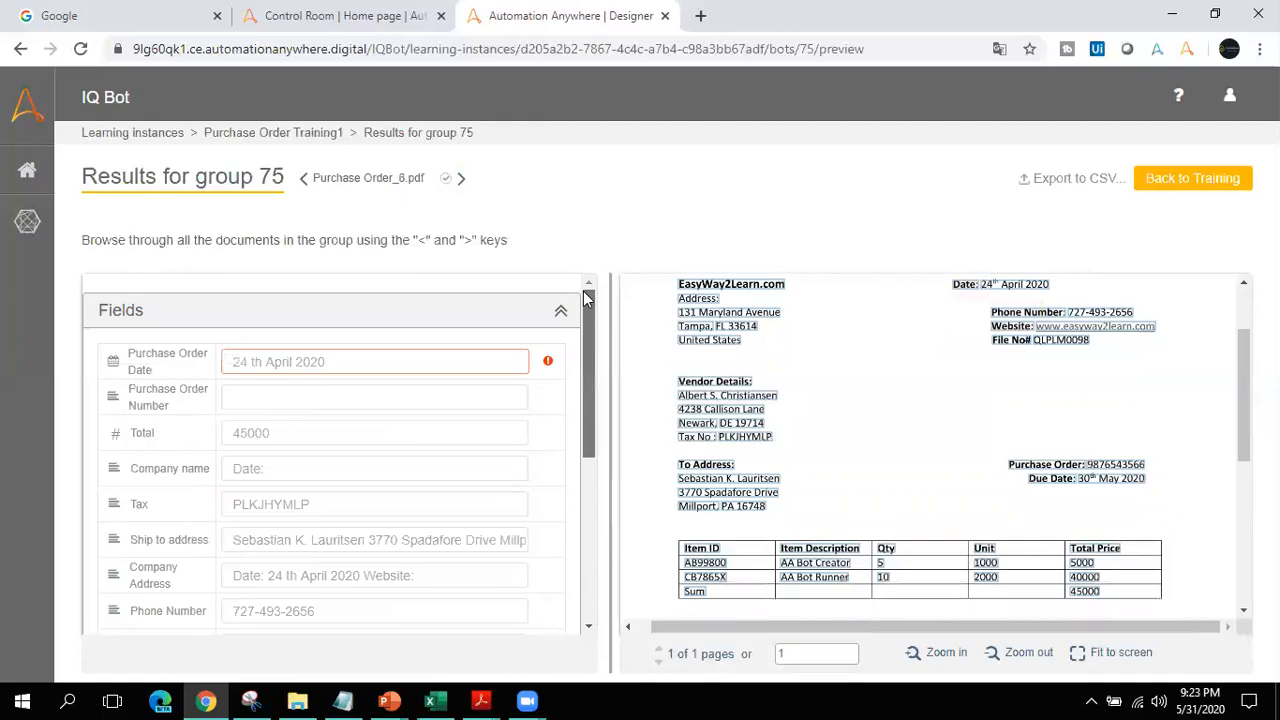
left_click(318, 402)
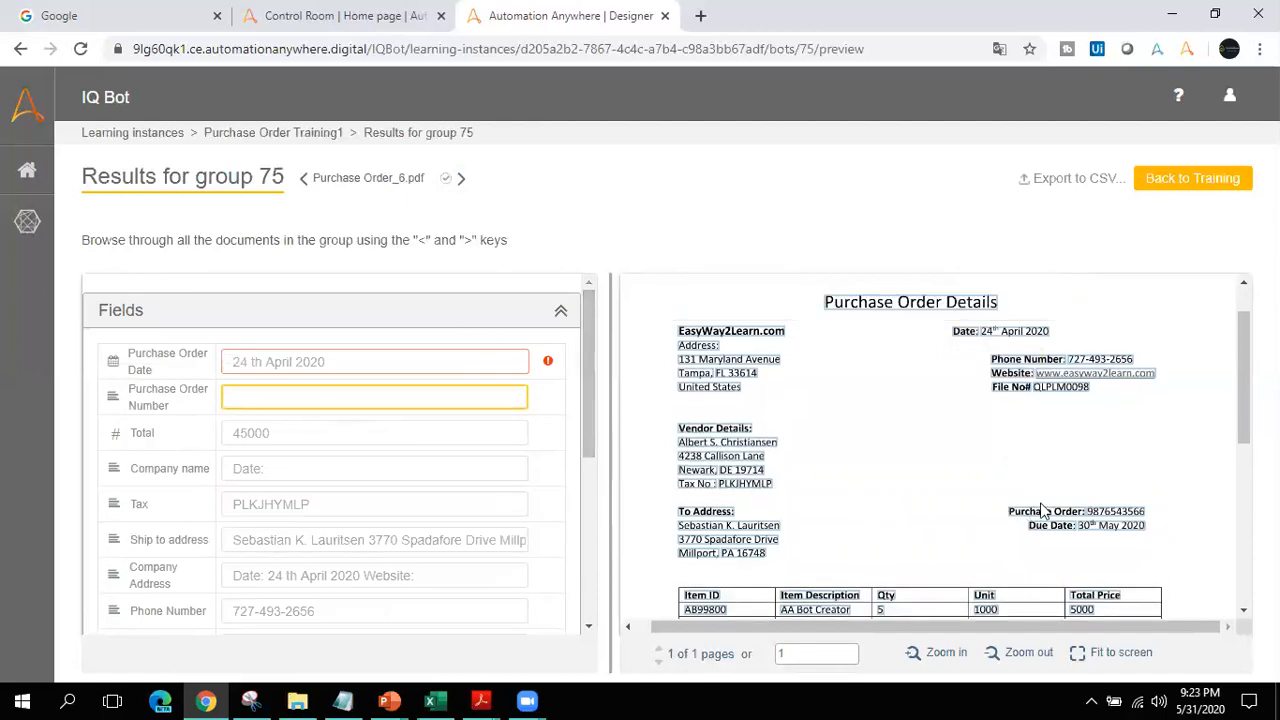
left_click(311, 434)
left_click(300, 472)
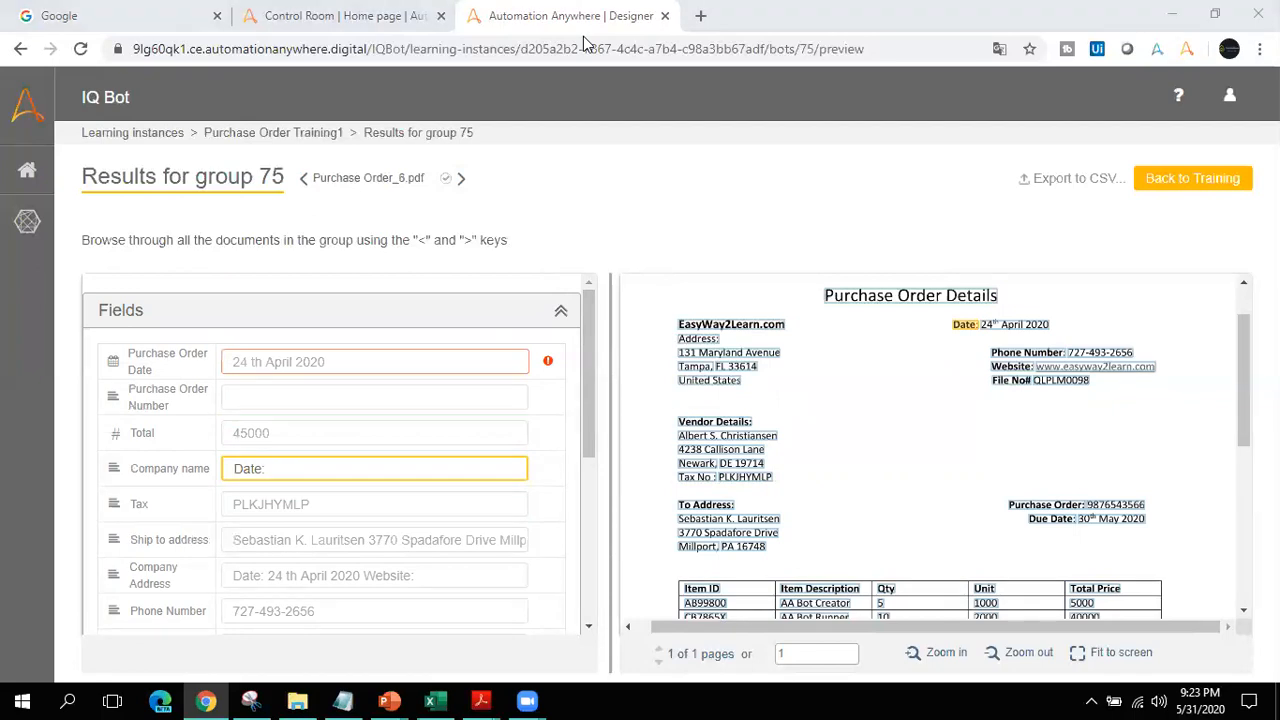
left_click(325, 507)
left_click(371, 540)
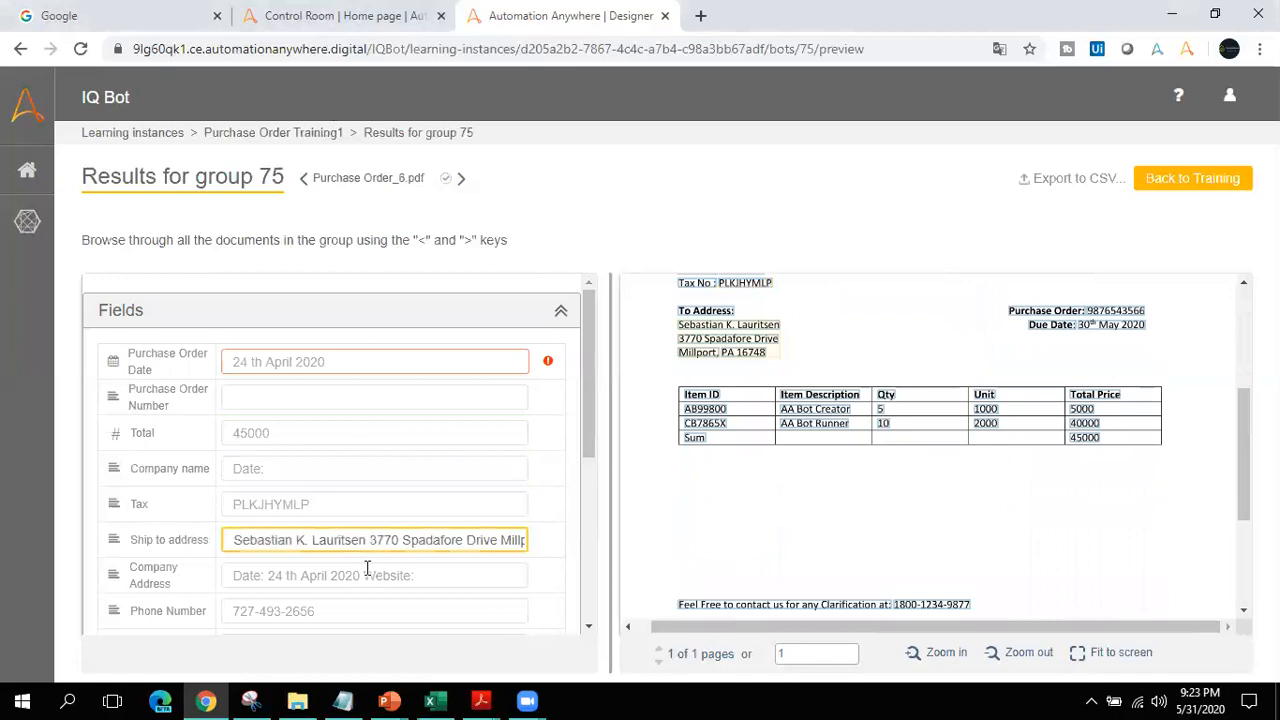
left_click(368, 572)
left_click_drag(587, 430, 594, 606)
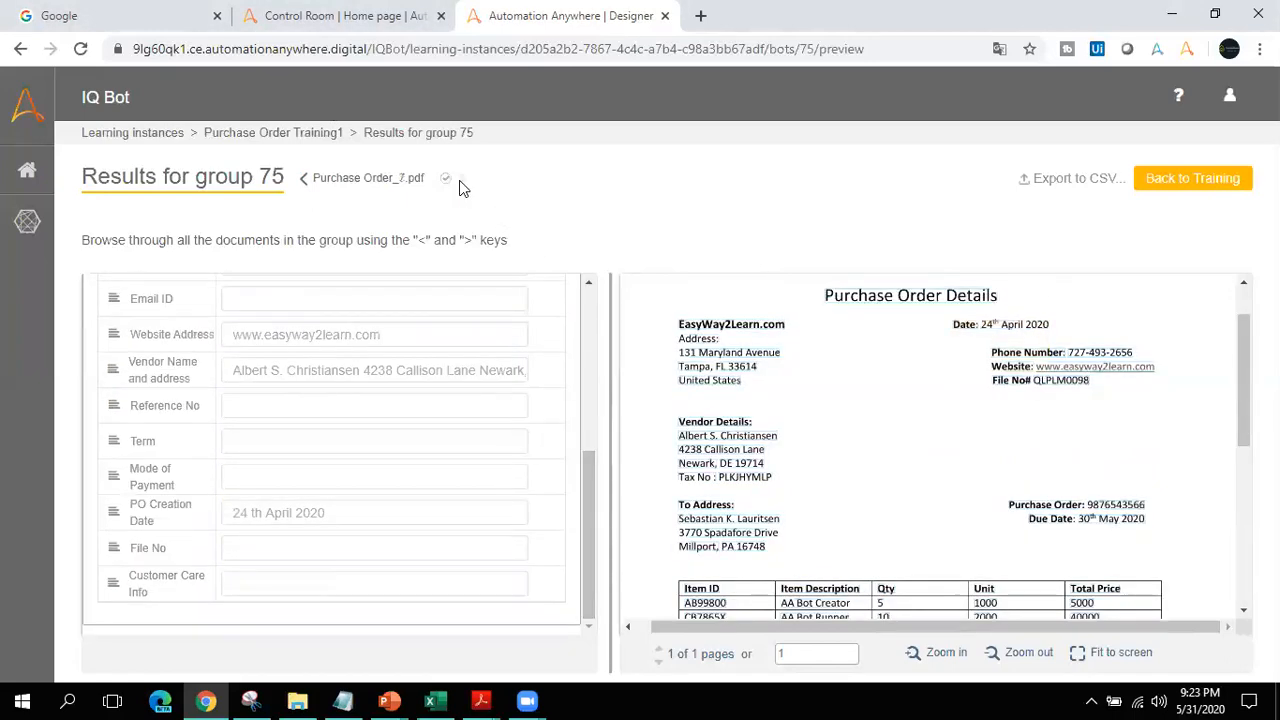
Step: Go to the results of Purchase Order_7.pdf and check its Total and Purchase Order Number fields against the order number in the document
left_click(461, 178)
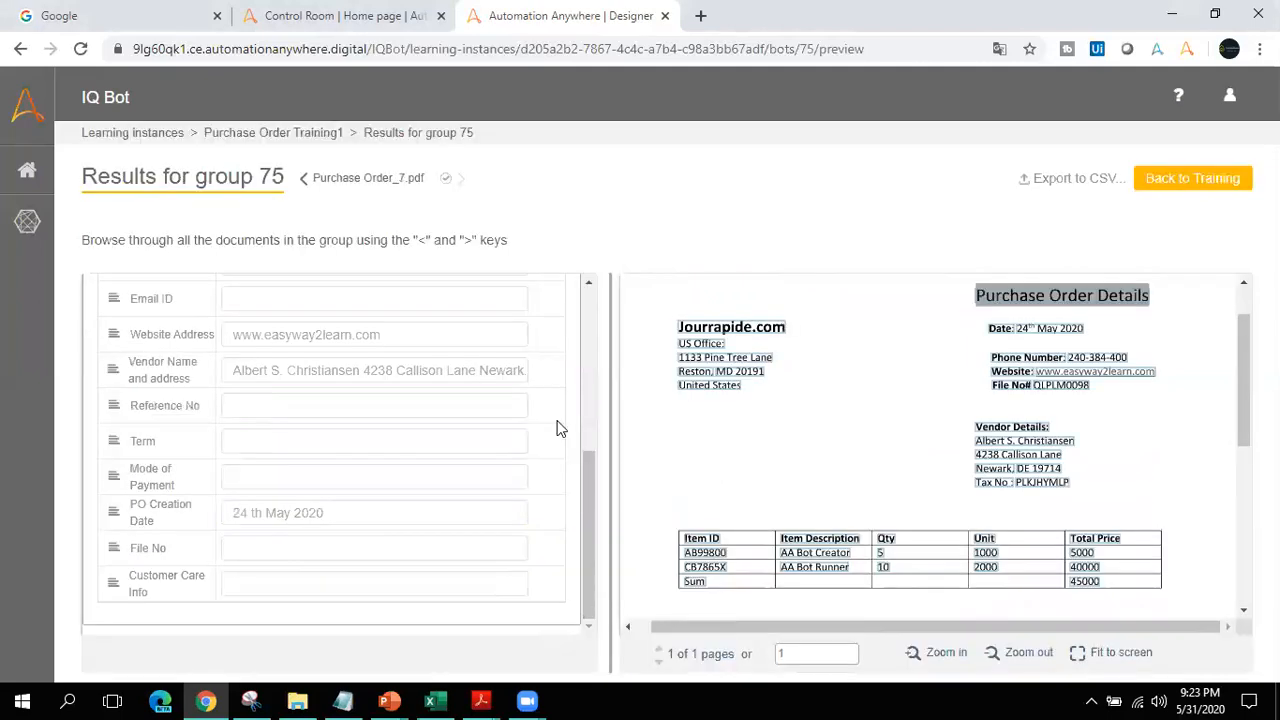
left_click_drag(592, 502, 583, 327)
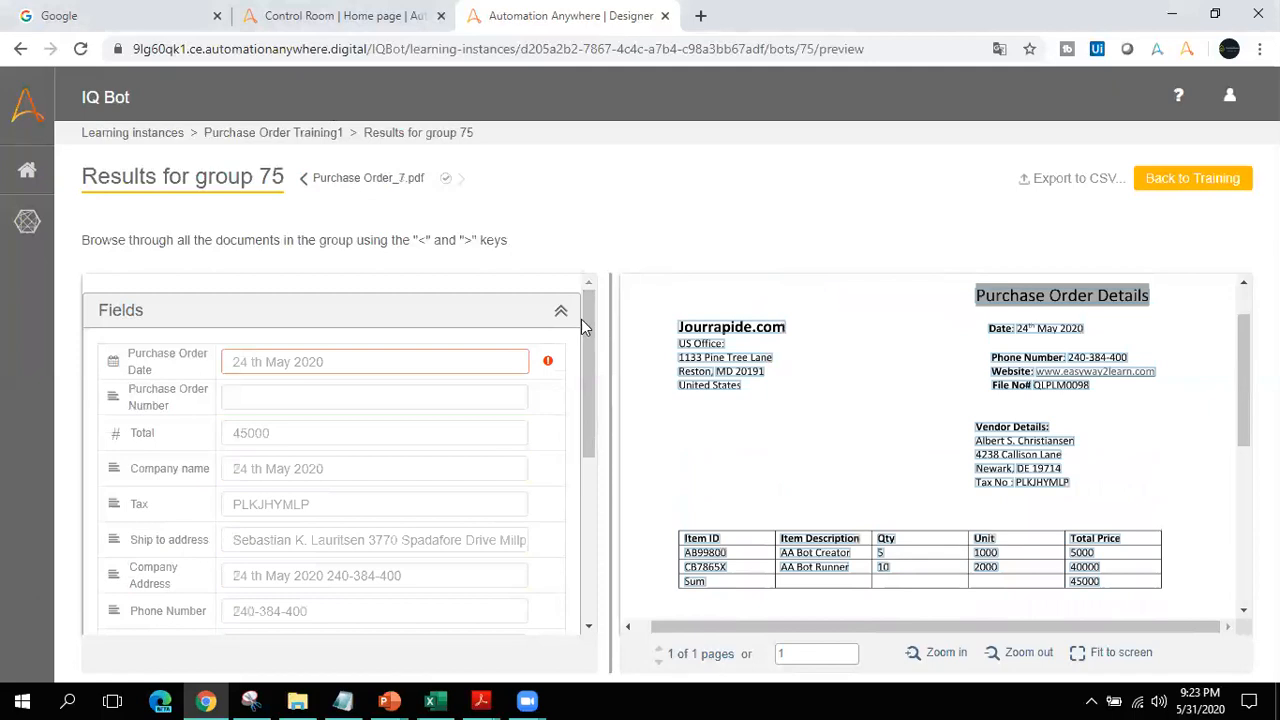
left_click(395, 428)
left_click(380, 398)
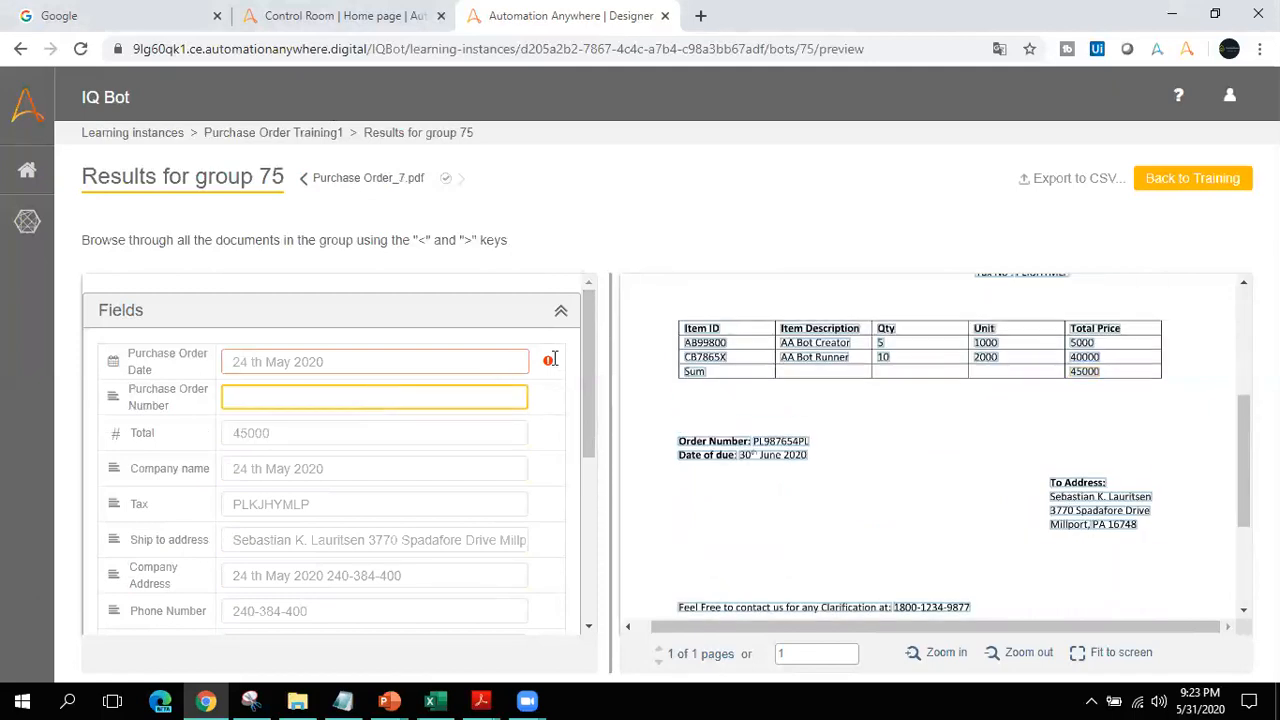
left_click_drag(1244, 460, 1244, 381)
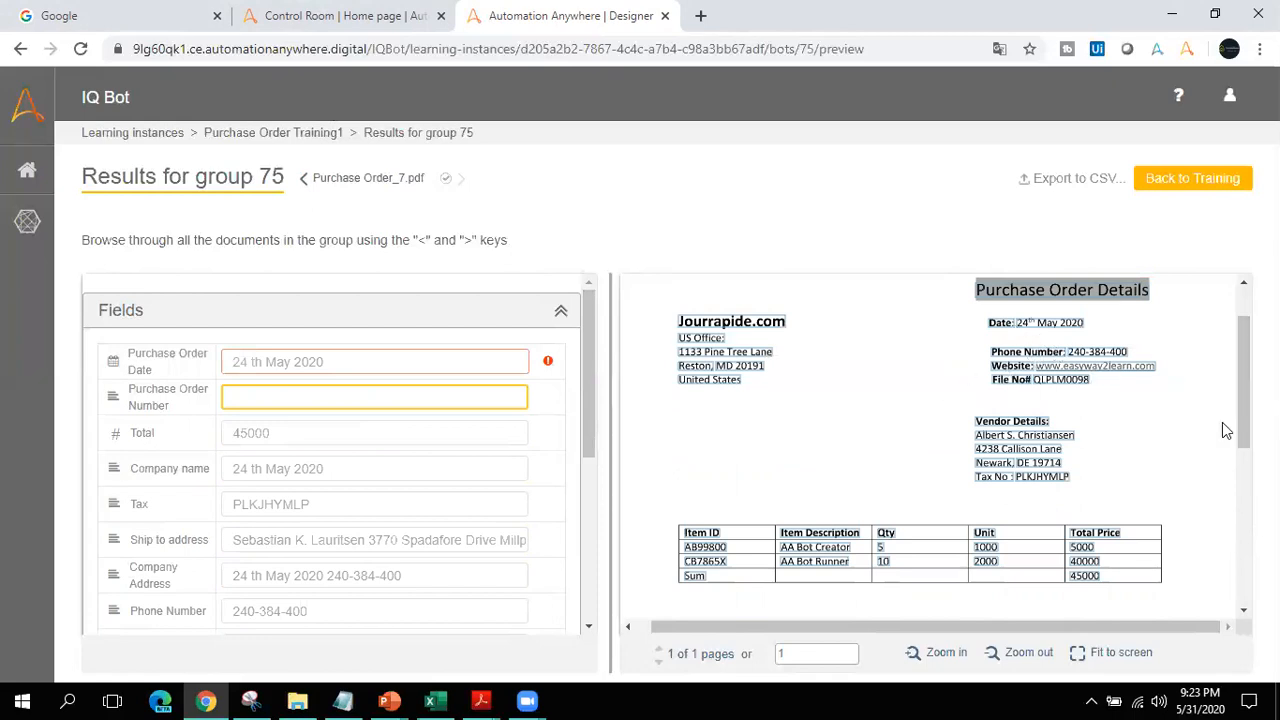
left_click_drag(1242, 395, 1243, 516)
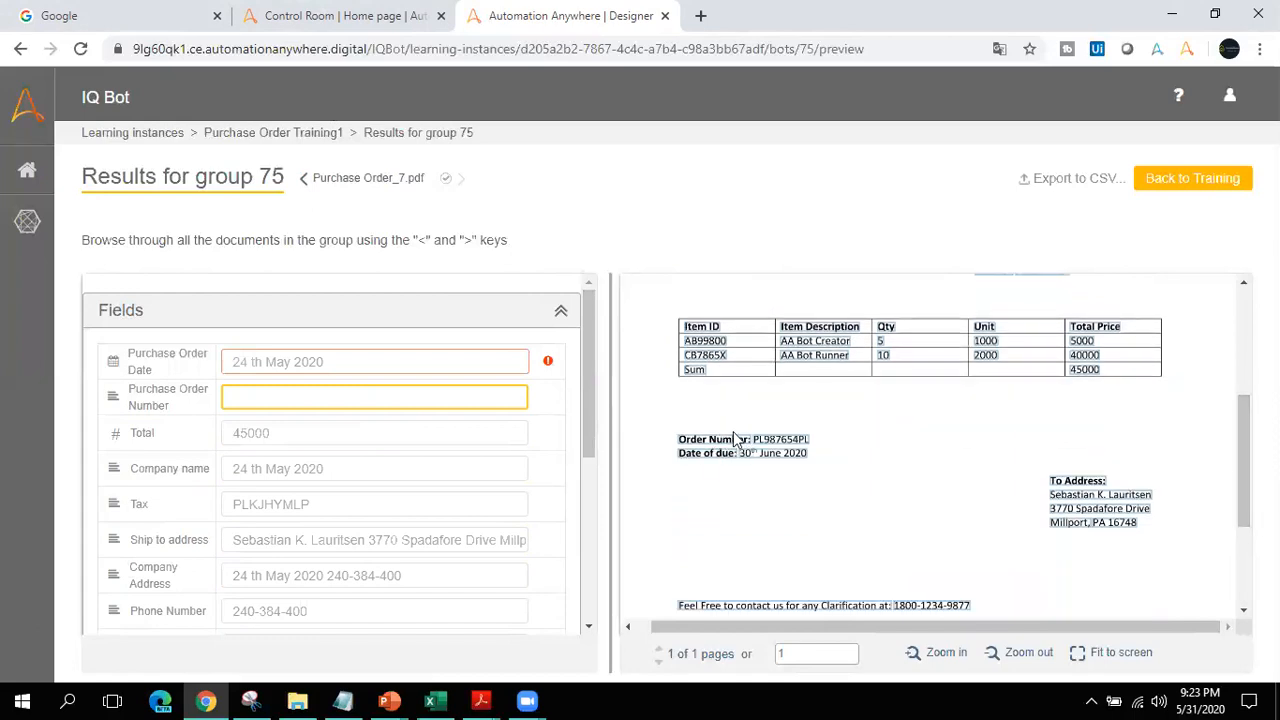
Step: Switch to IQ Bot Data Dictionary.xlsx in Excel and compare the Purchase Order No aliases in B2 with the label in Purchase Order_7.pdf
left_click(434, 700)
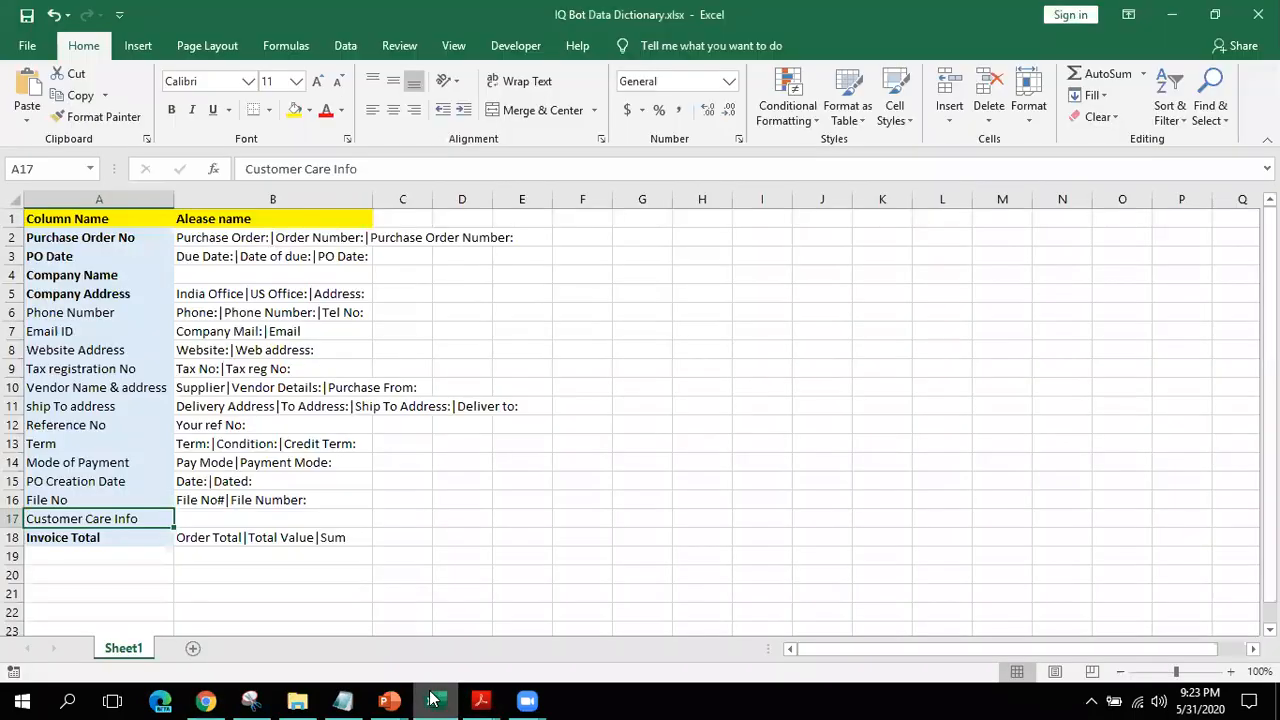
left_click(262, 237)
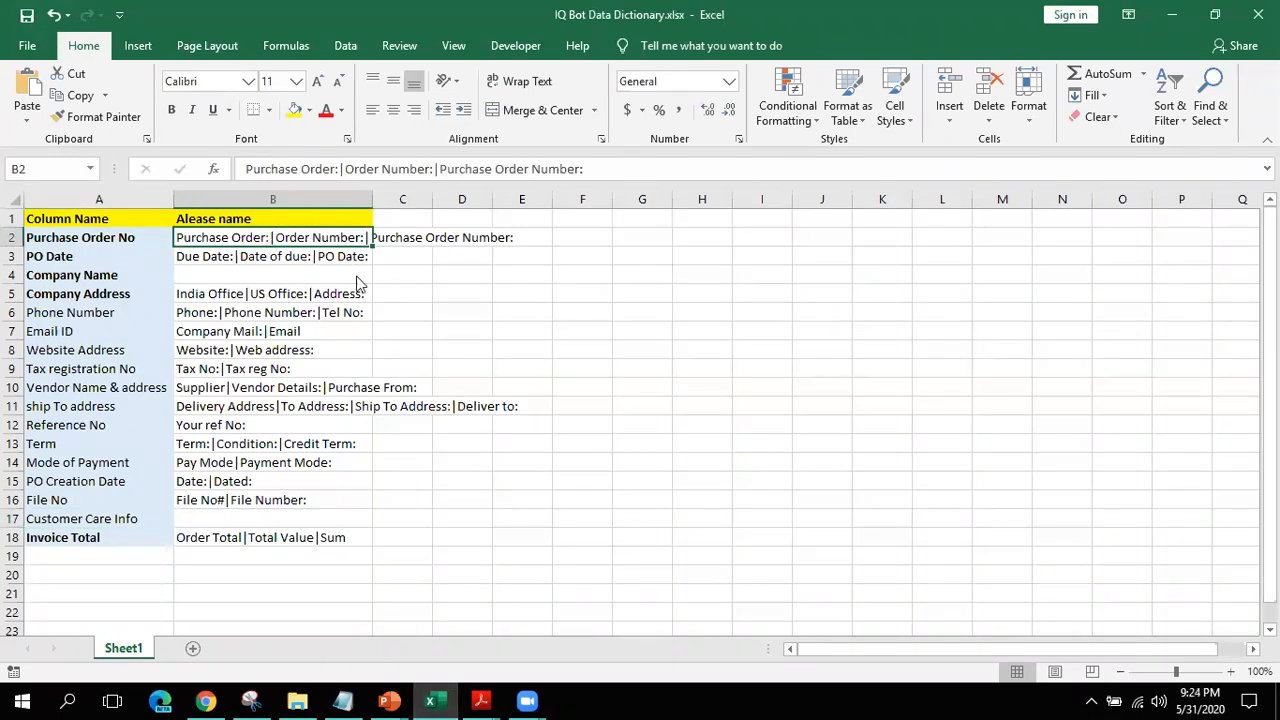
key("alt+Tab")
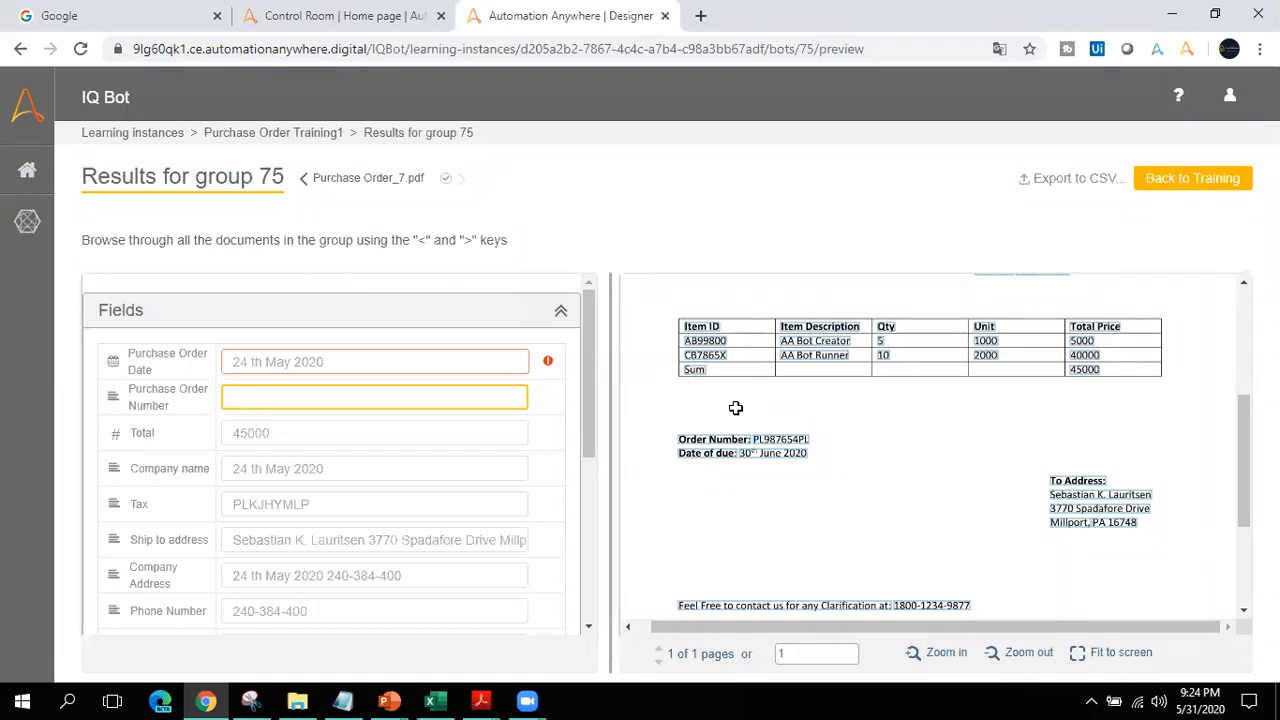
key("alt+Tab")
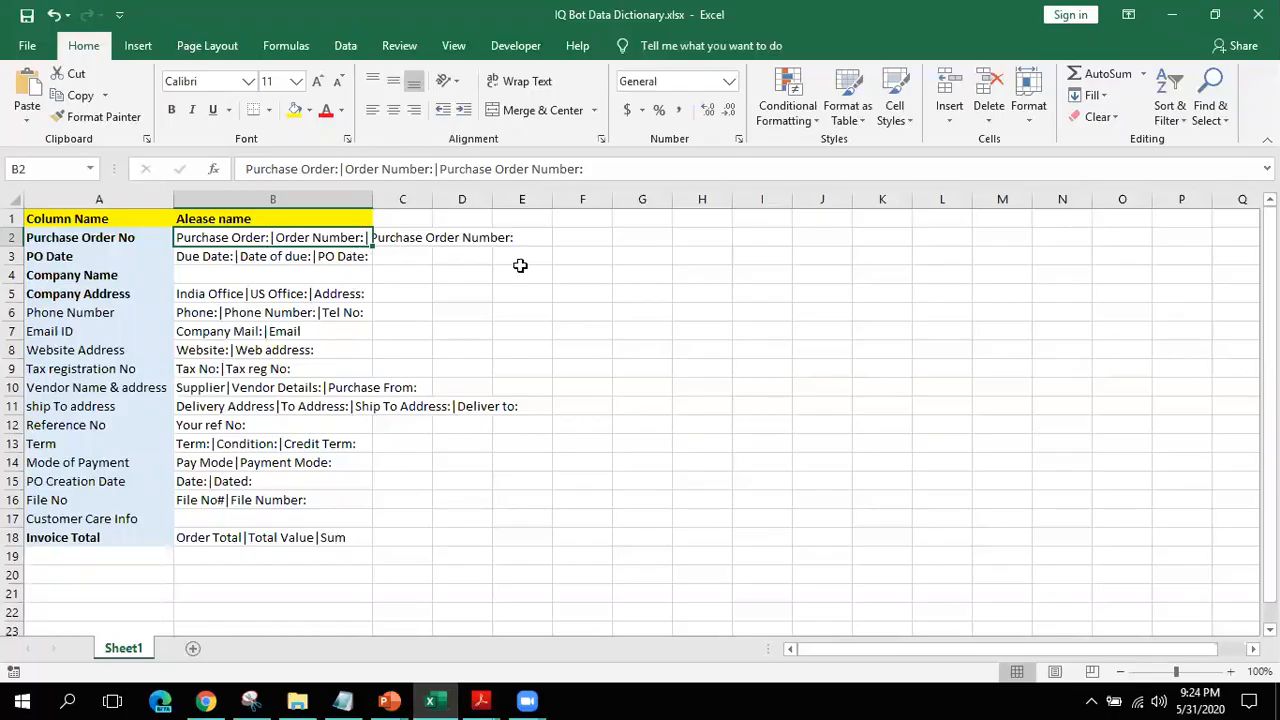
key("alt+Tab")
Step: Return to IQ Bot, save and go to the next group's mapping, and set the Purchase Order Date field's value type to text
left_click(1192, 178)
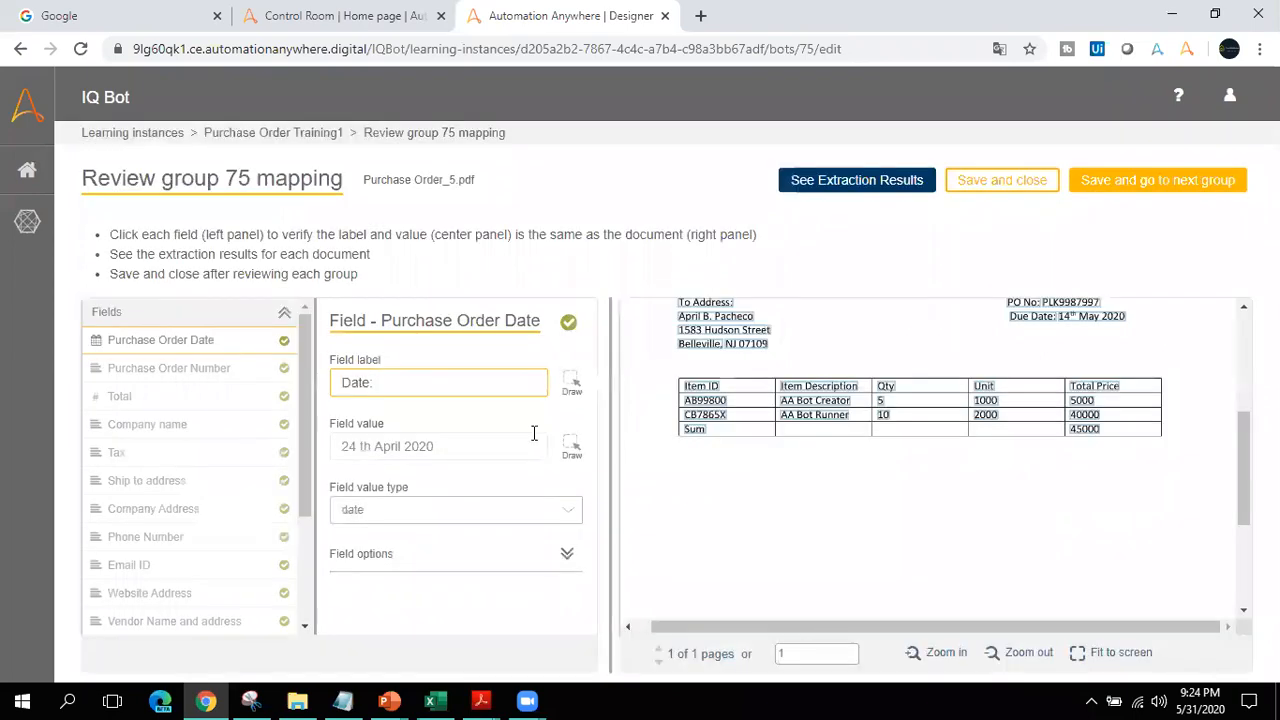
left_click(546, 558)
left_click(508, 512)
left_click(445, 531)
Step: Append the Excel dictionary's B2 aliases to the Purchase Order Number label, giving "PO No:|Purchase Order:|Order Number:|Purchase Order Number:"
key("alt+Tab")
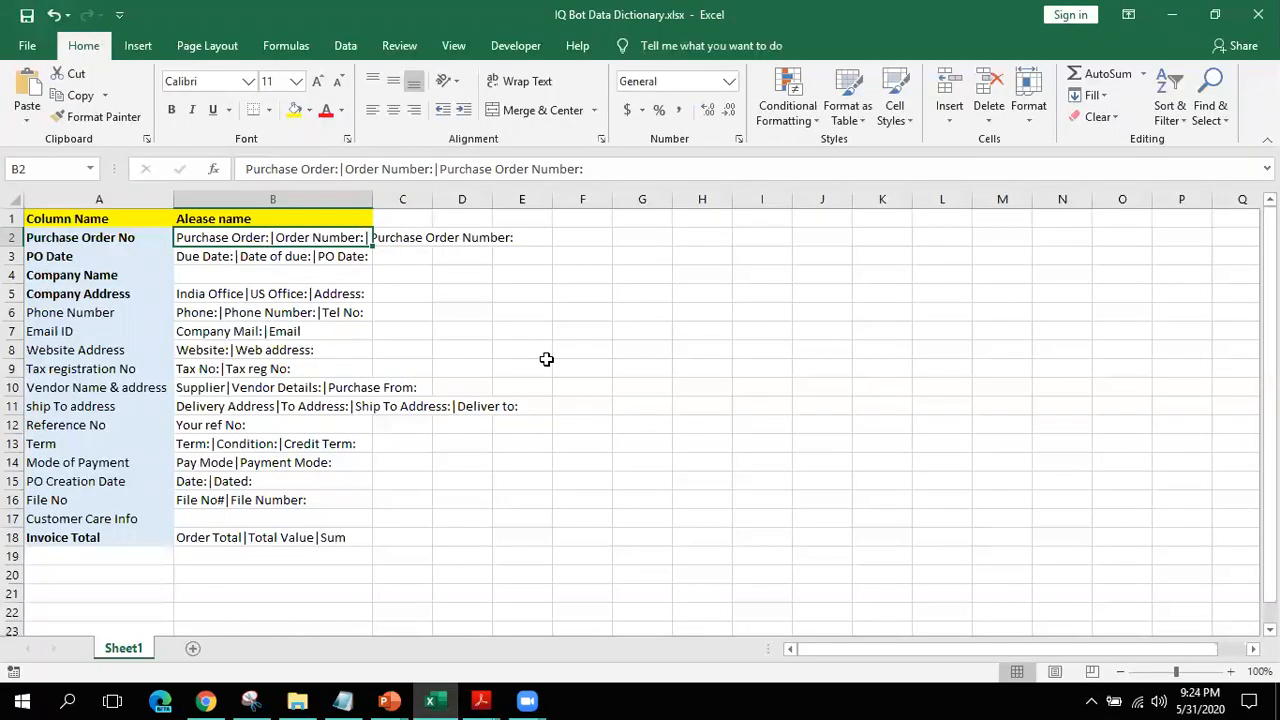
key("alt+Tab")
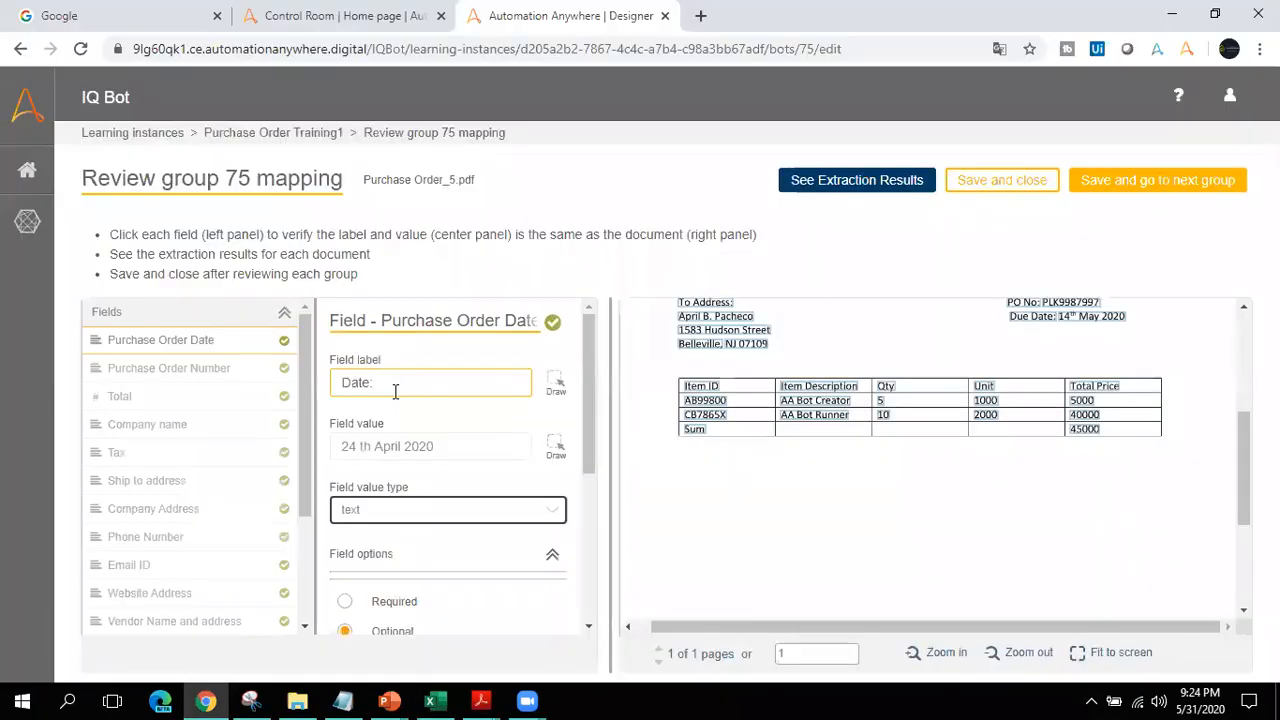
left_click(240, 370)
left_click(442, 393)
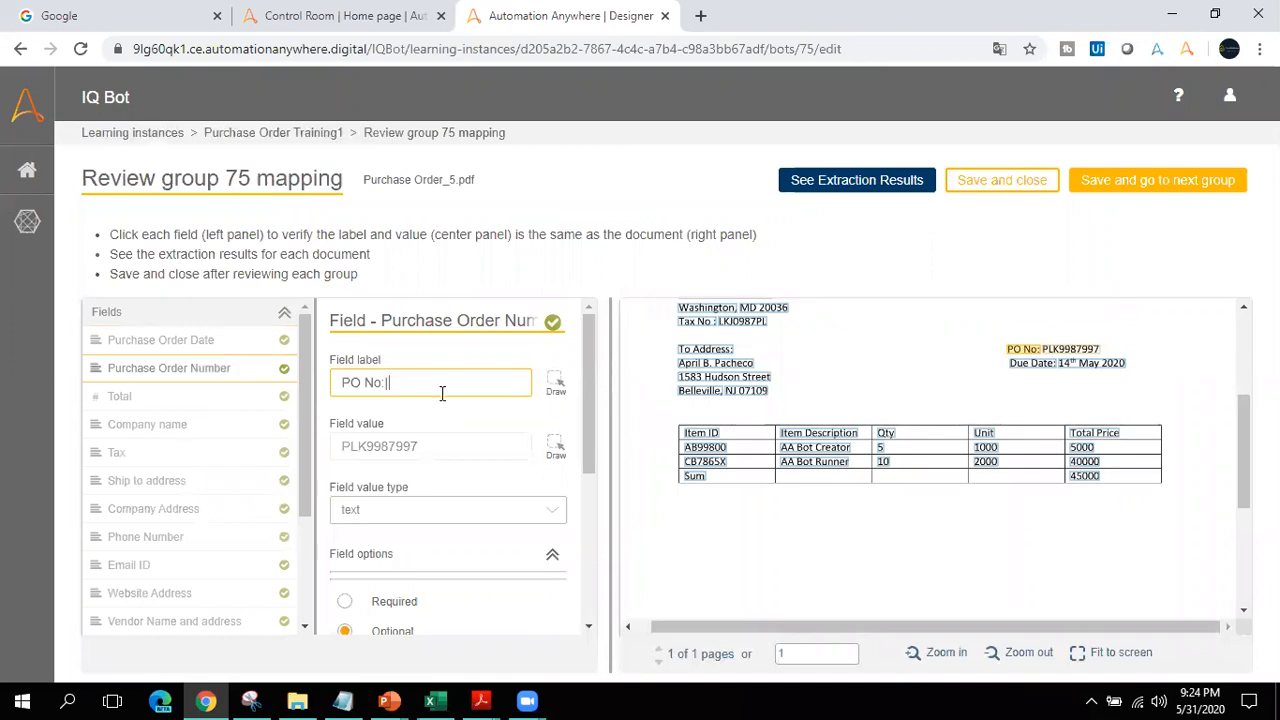
key("ctrl+v")
key("BackSpace")
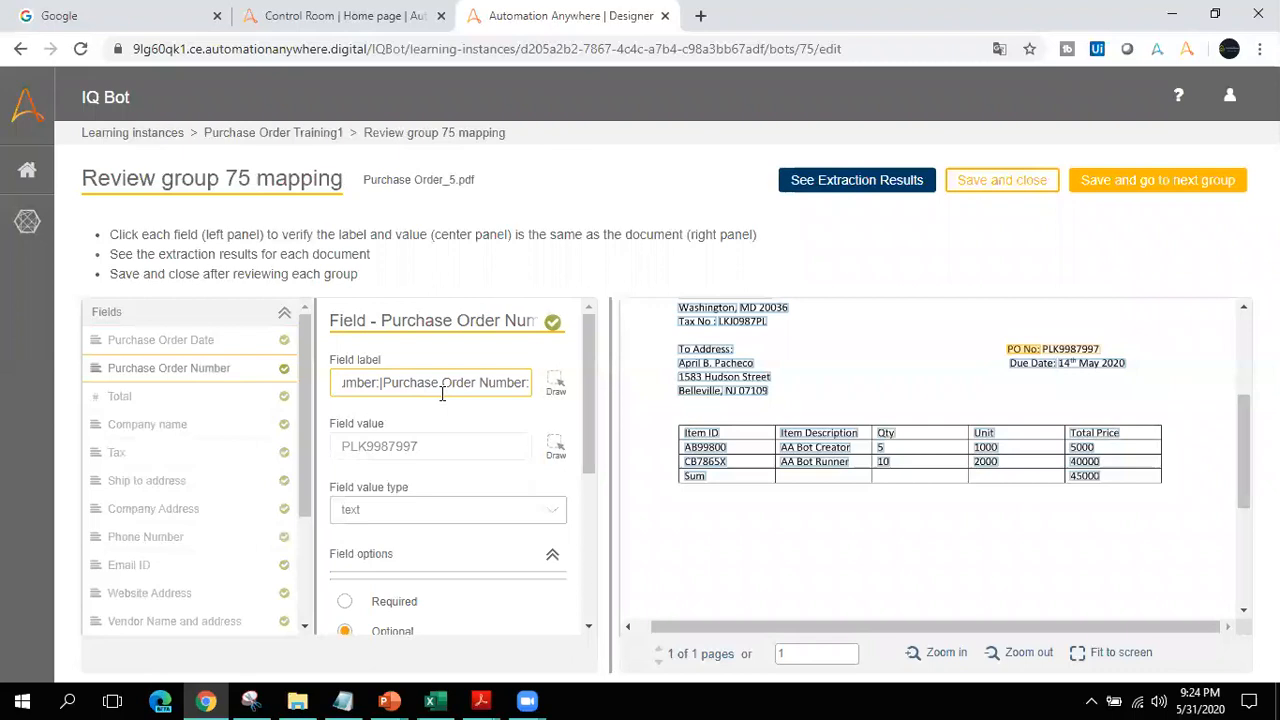
type(":")
Step: Map the Purchase Order Date label to "Due Date:" in the document and append the B3 aliases "Due Date:|Date of due:|PO Date:" from Excel
key("alt+Tab")
key("Down")
key("ctrl+c")
key("alt+Tab")
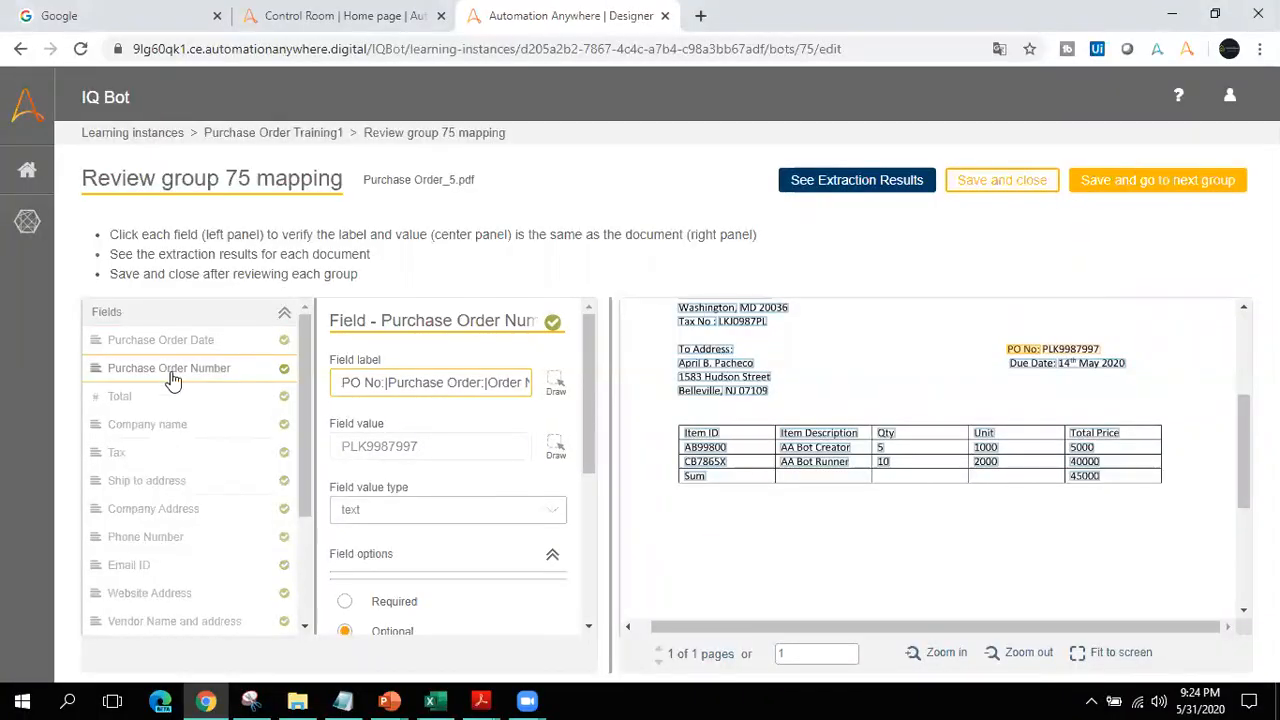
left_click(192, 343)
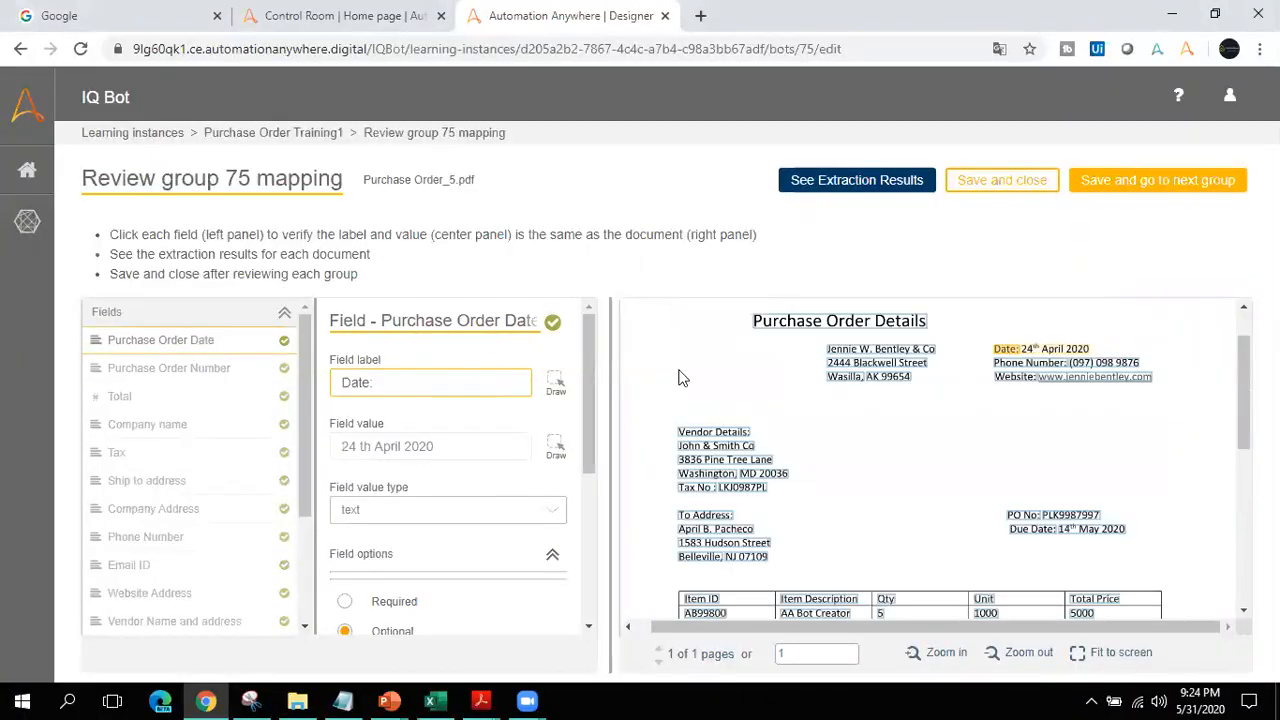
scroll(1158, 404, "down", 1)
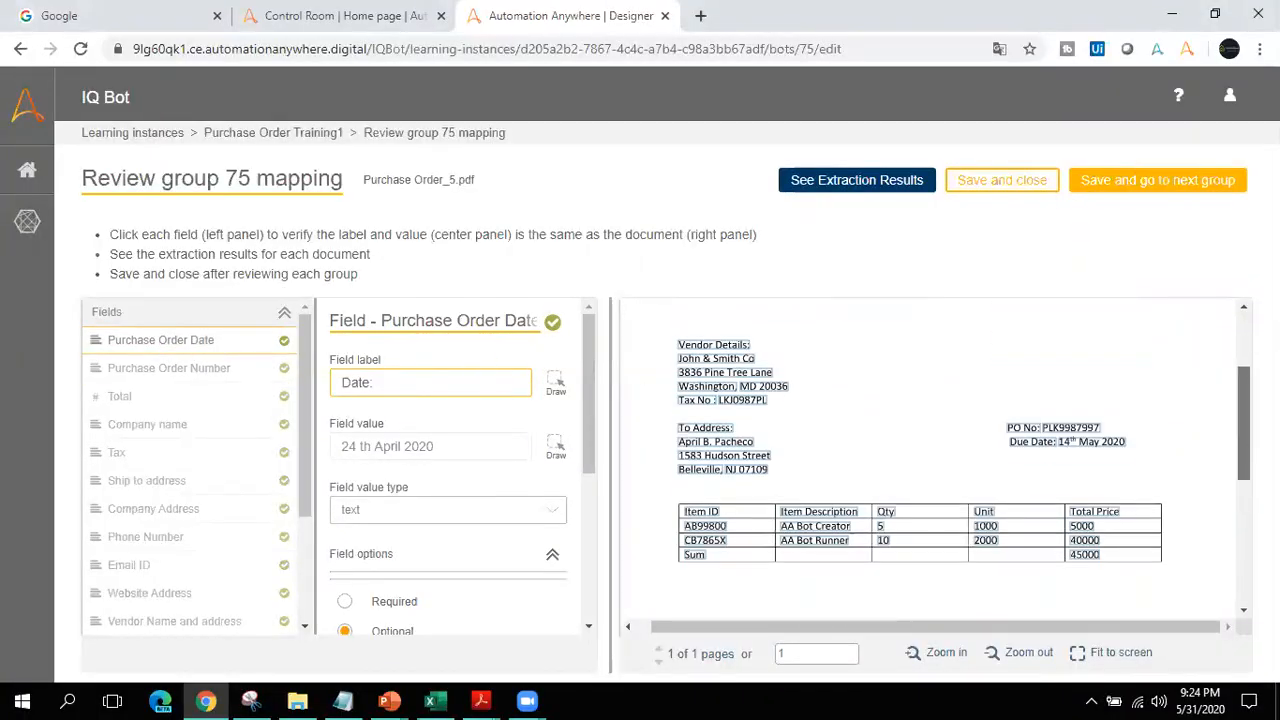
left_click(477, 377)
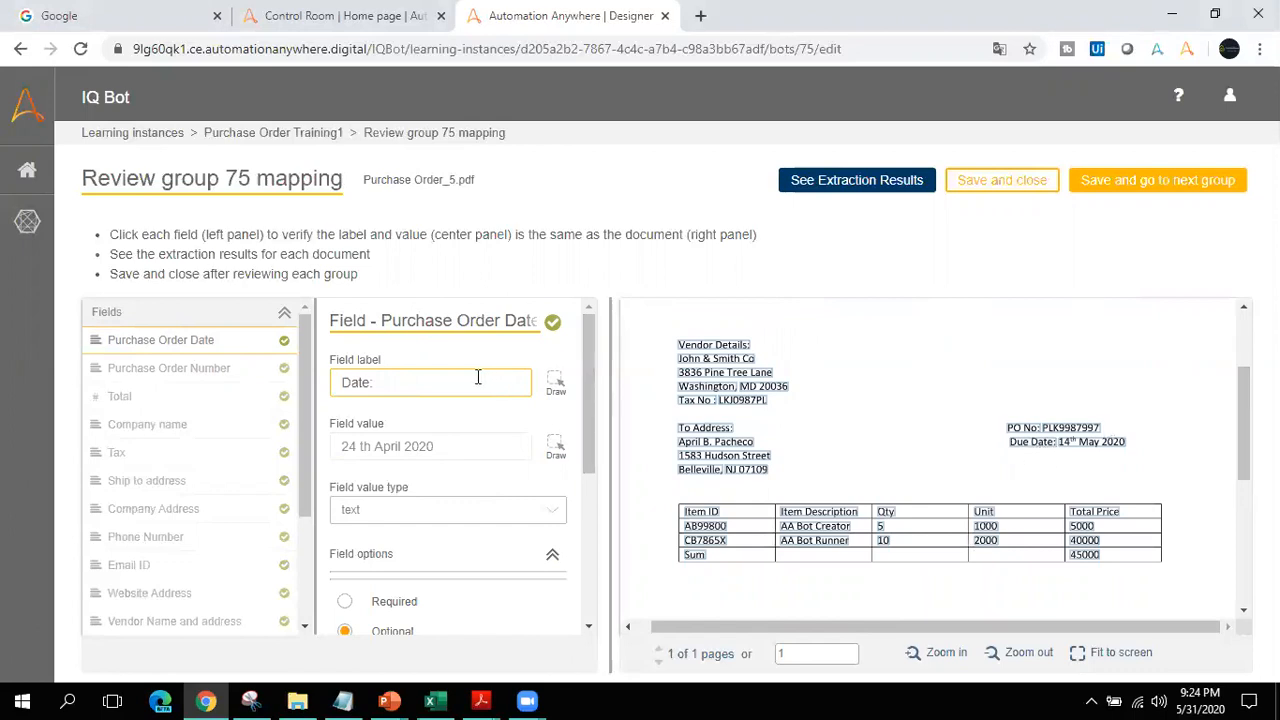
left_click(1023, 443)
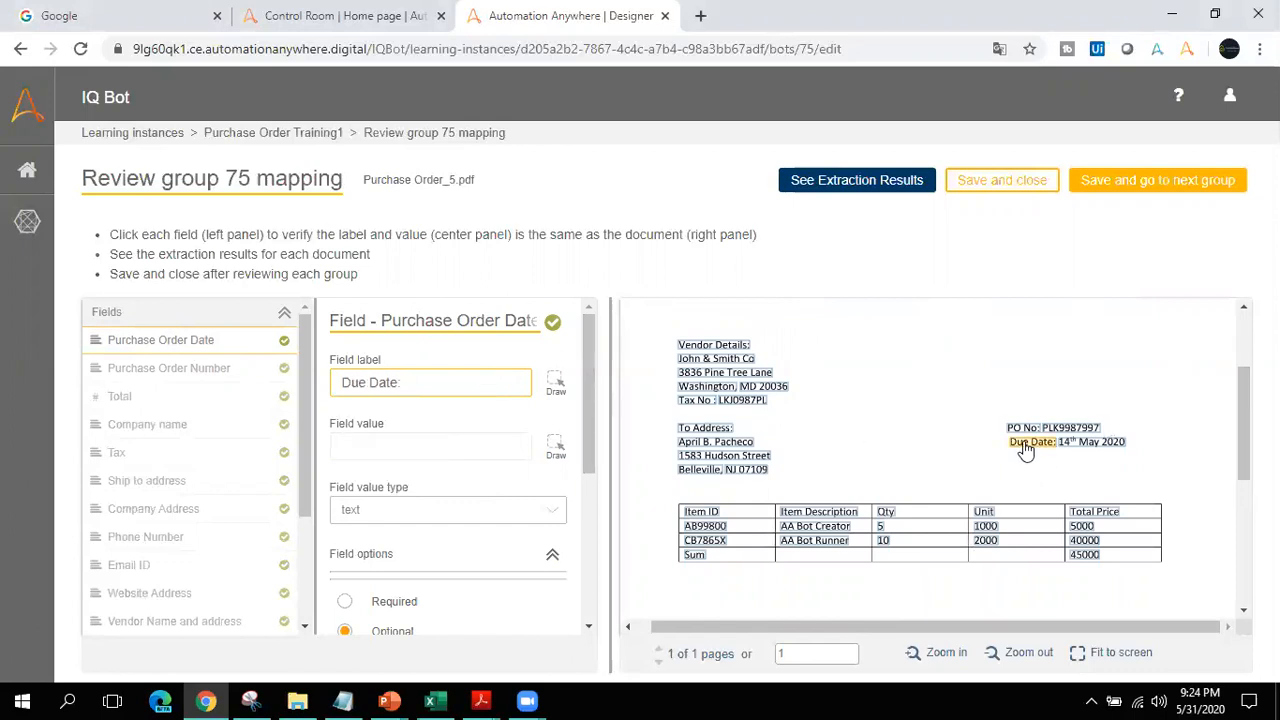
left_click(432, 375)
key("ctrl+v")
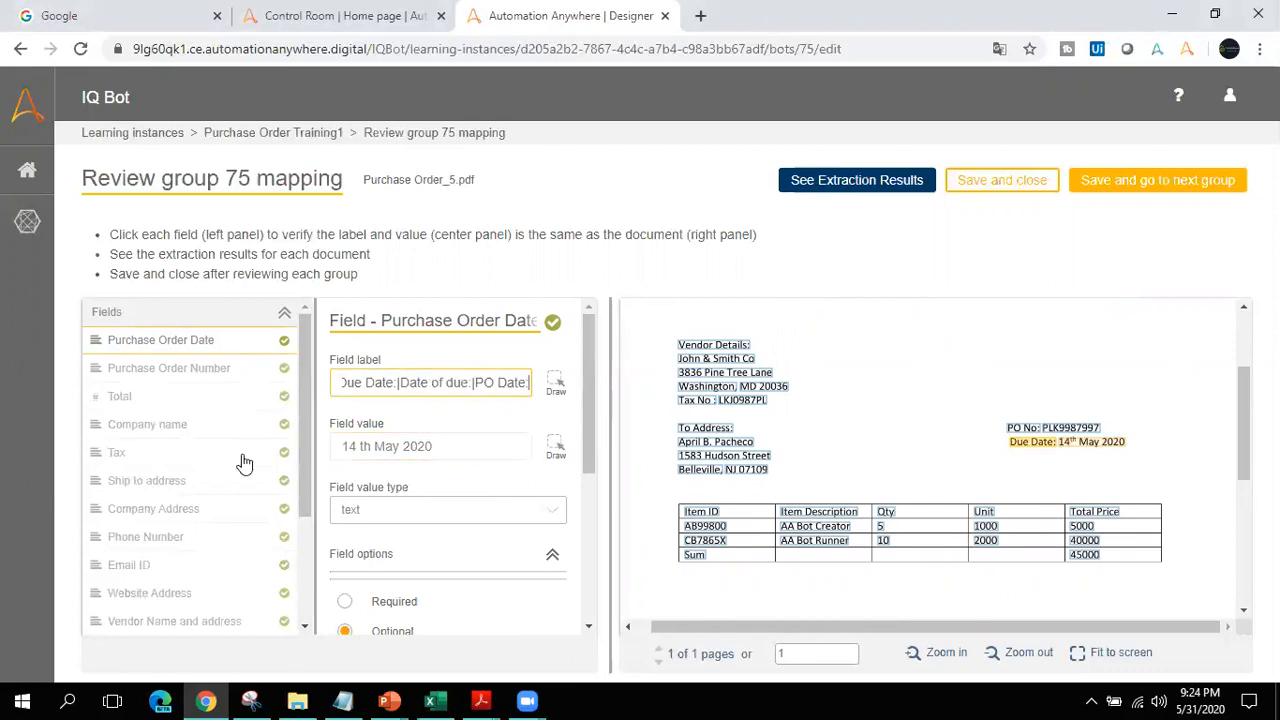
Step: Copy the Website Address aliases from B8 in Excel and append them to that field's label as "Website:|Website:|Web address:"
left_click(432, 700)
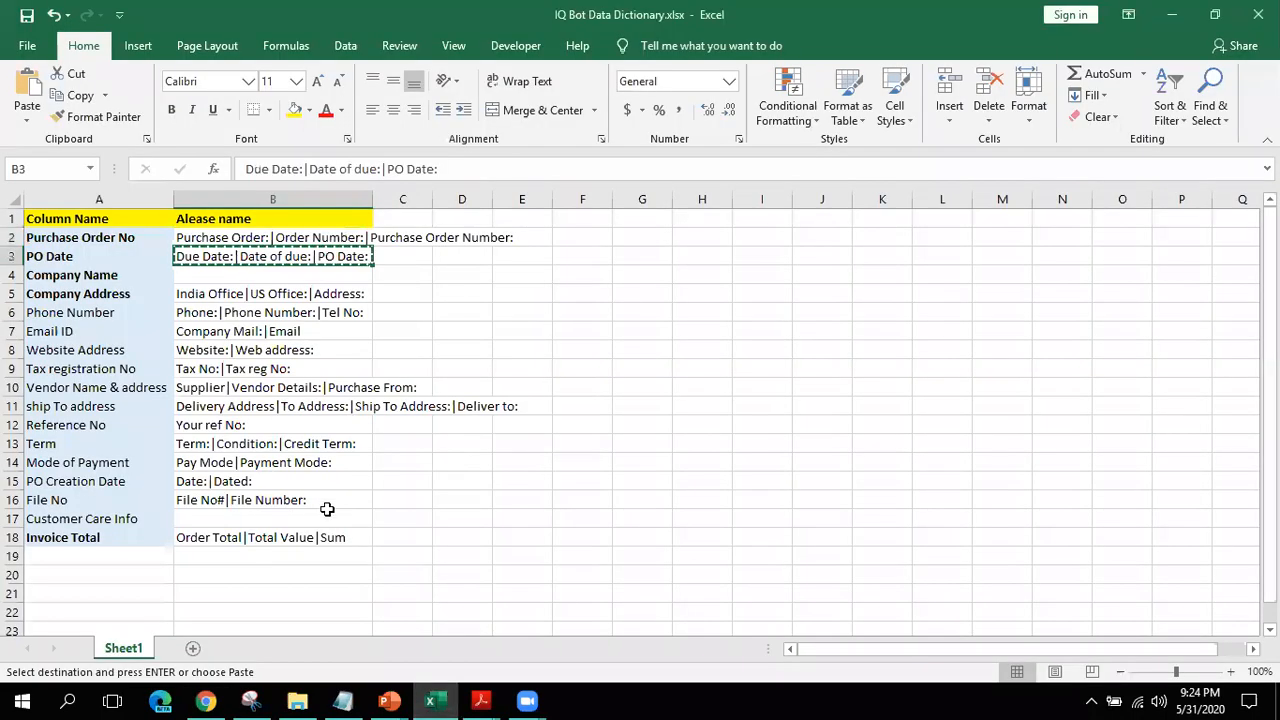
left_click(305, 294)
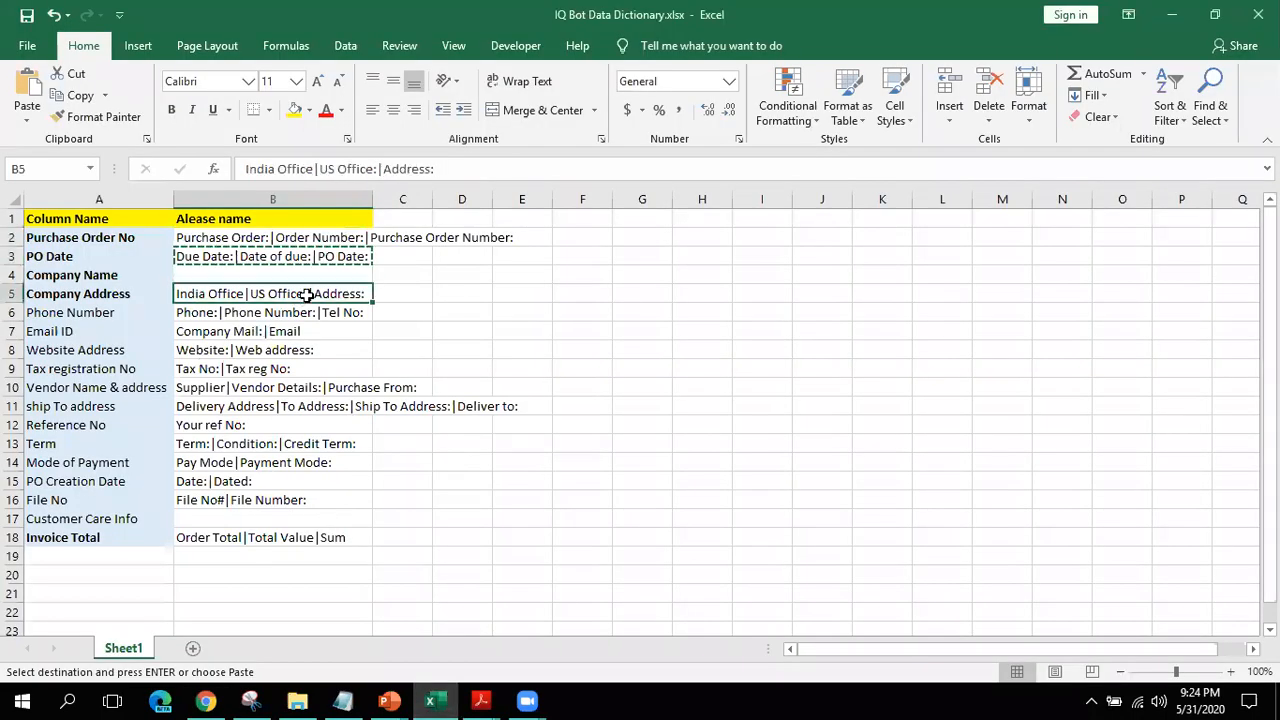
key("alt+Tab")
key("alt+Tab")
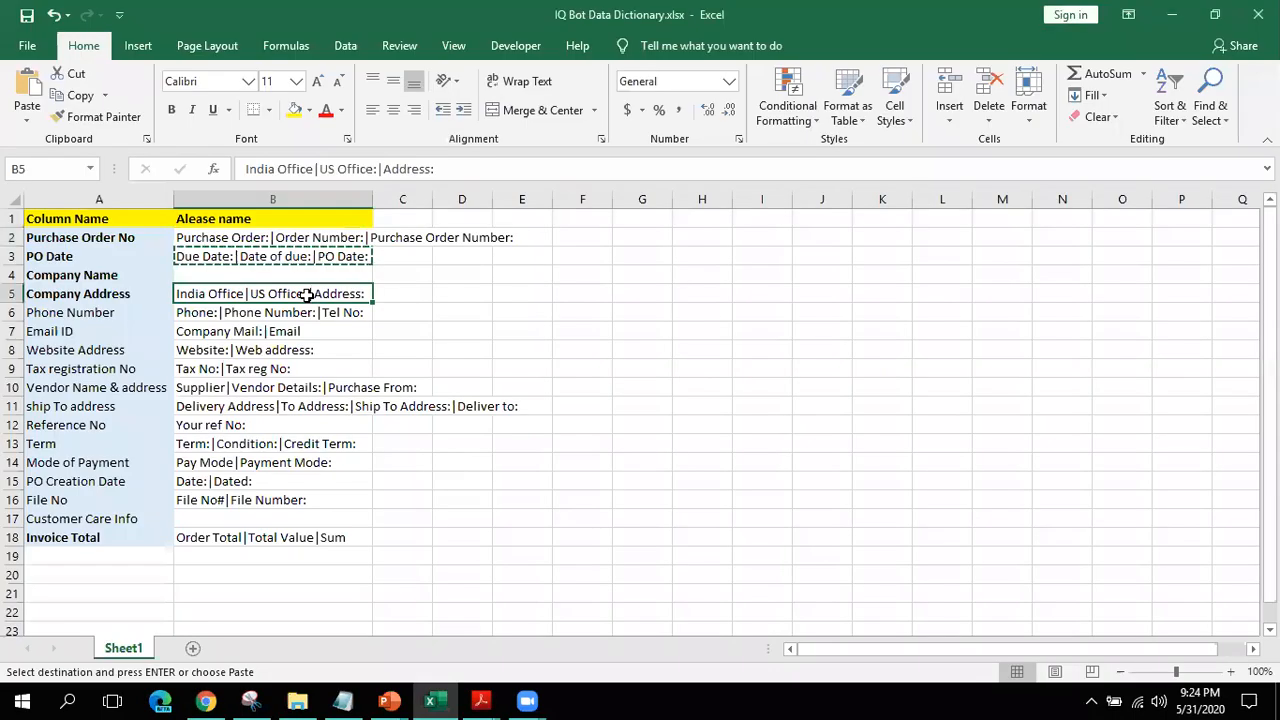
left_click(307, 349)
key("ctrl+c")
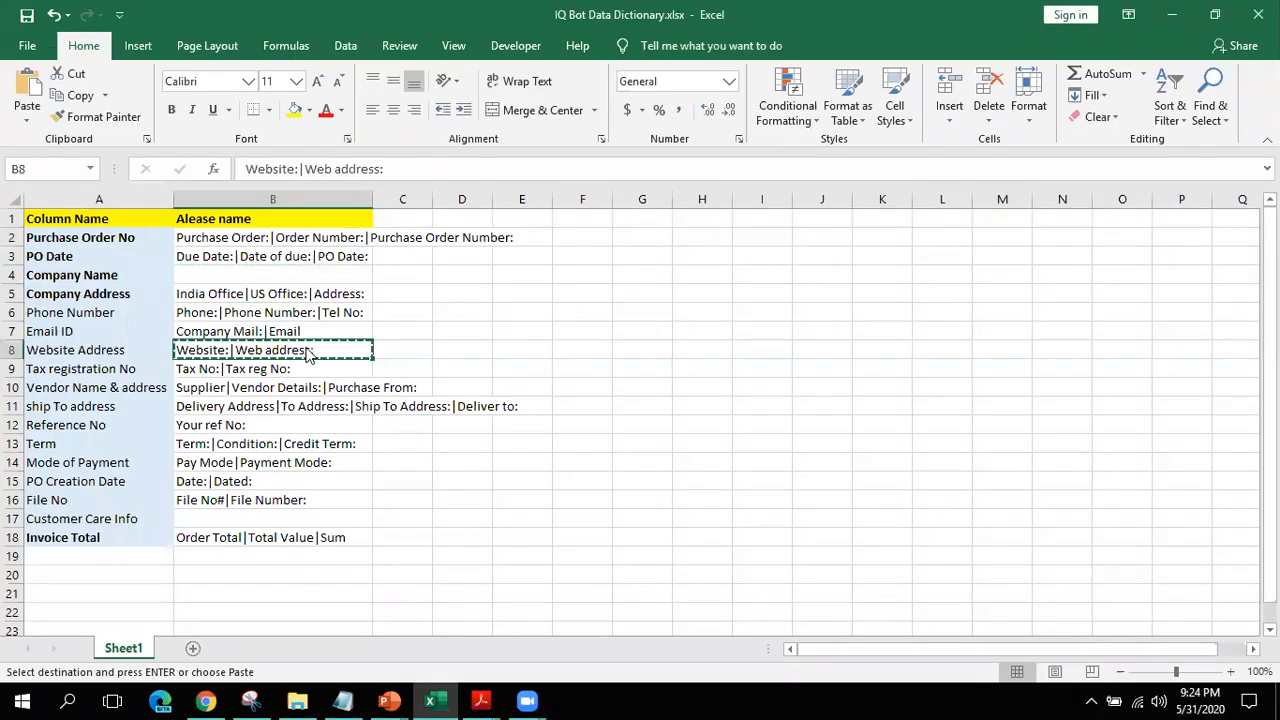
key("alt+Tab")
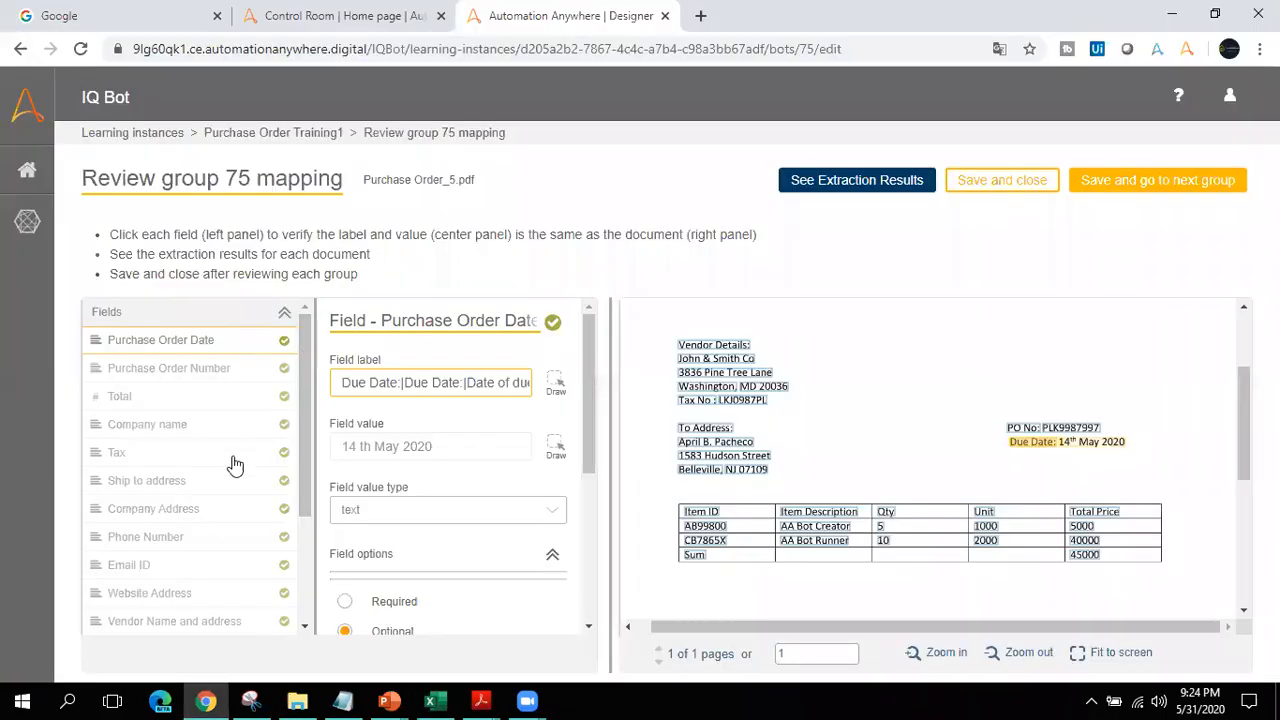
left_click(201, 513)
scroll(305, 488, "down", 2)
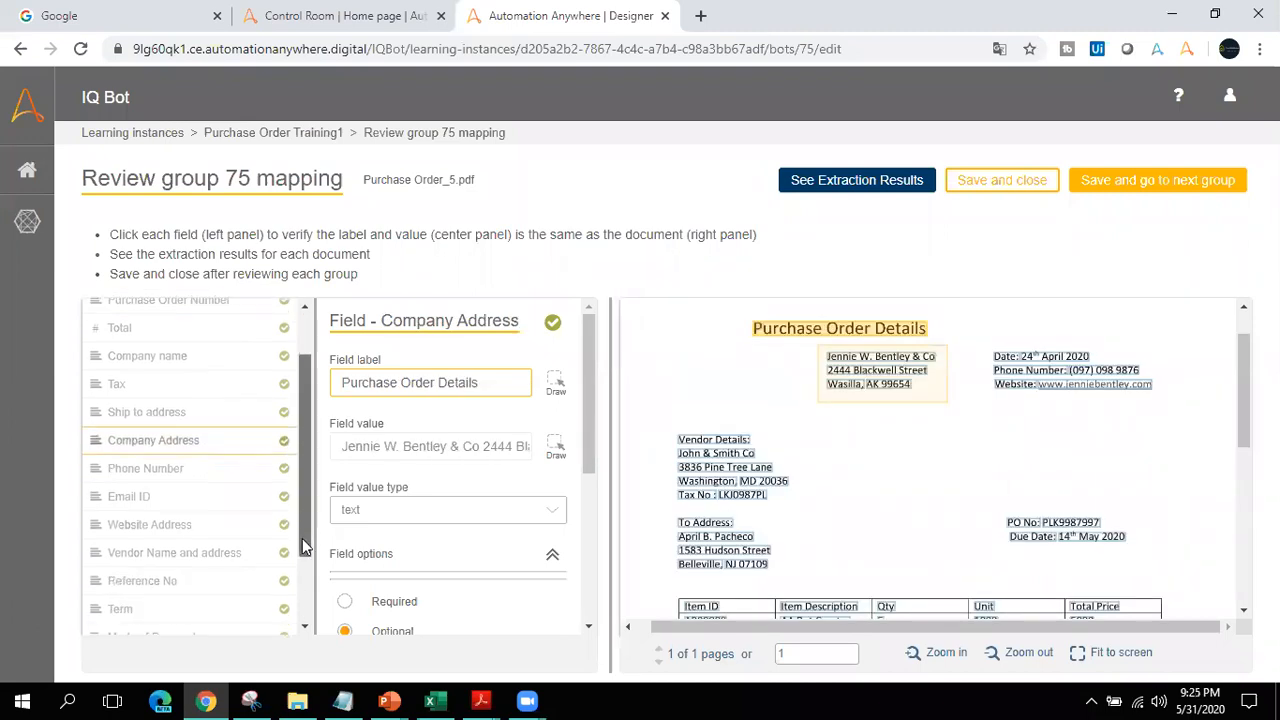
left_click(194, 500)
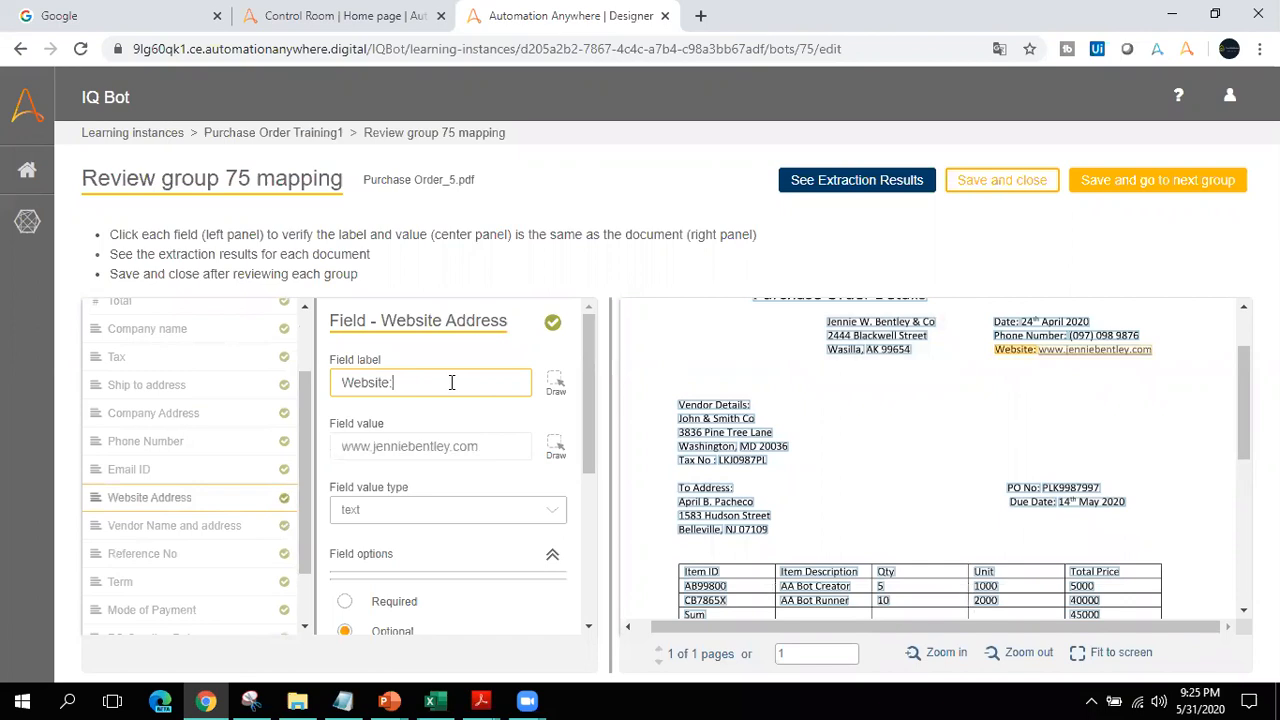
key("ctrl+v")
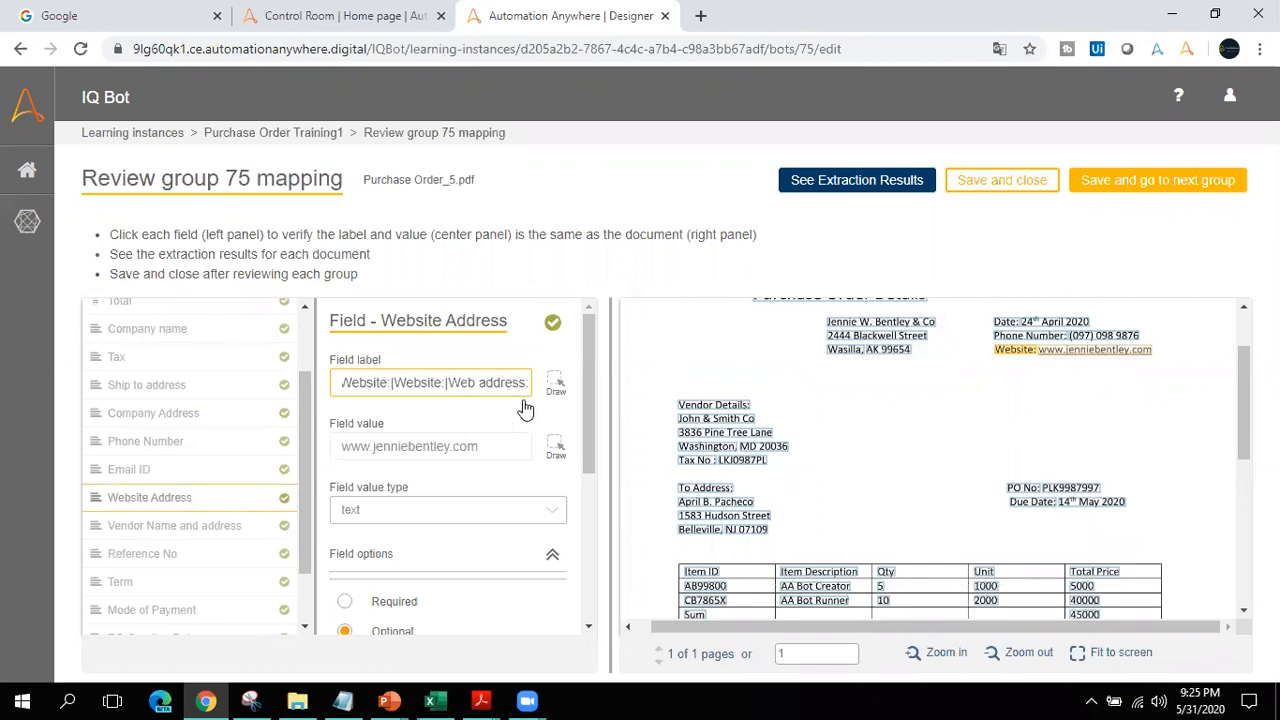
Step: Copy the Tax registration No aliases from B9 in Excel and extend the Tax field's label to "Tax No :|Tax No:|Tax reg No:"
key("alt+Tab")
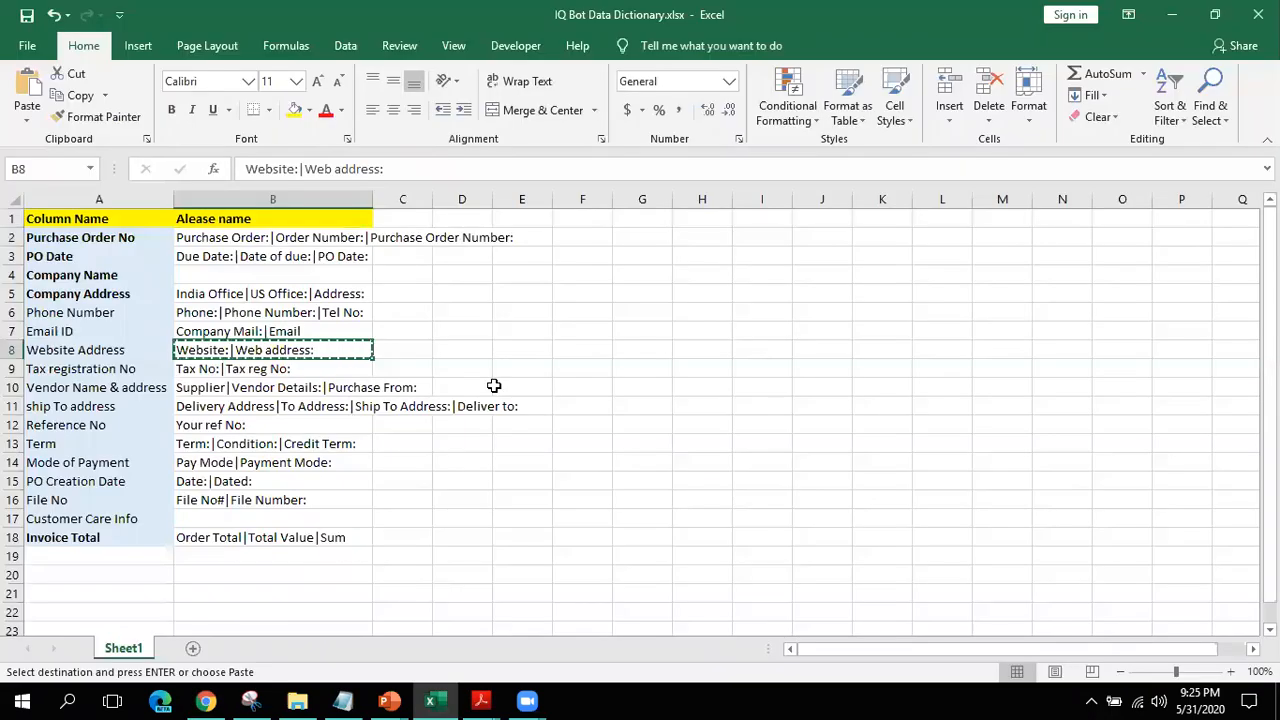
key("Down")
key("ctrl+c")
key("alt+Tab")
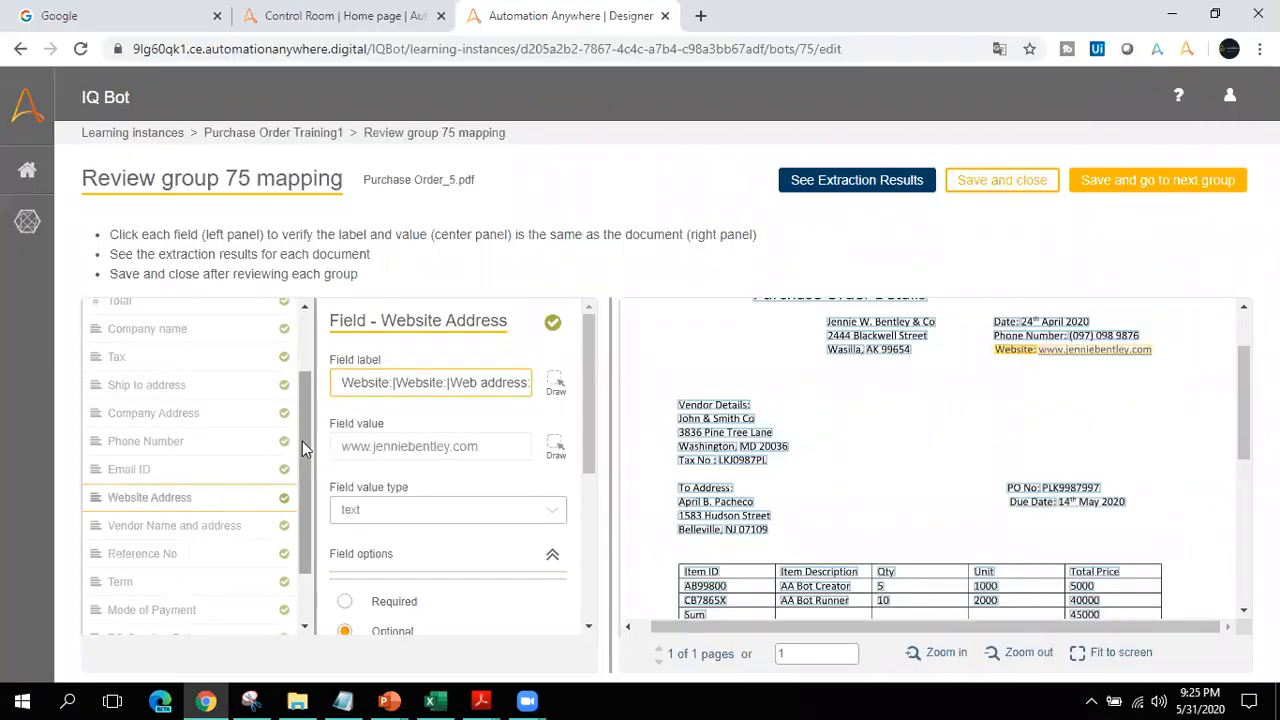
left_click_drag(302, 441, 298, 433)
left_click(177, 384)
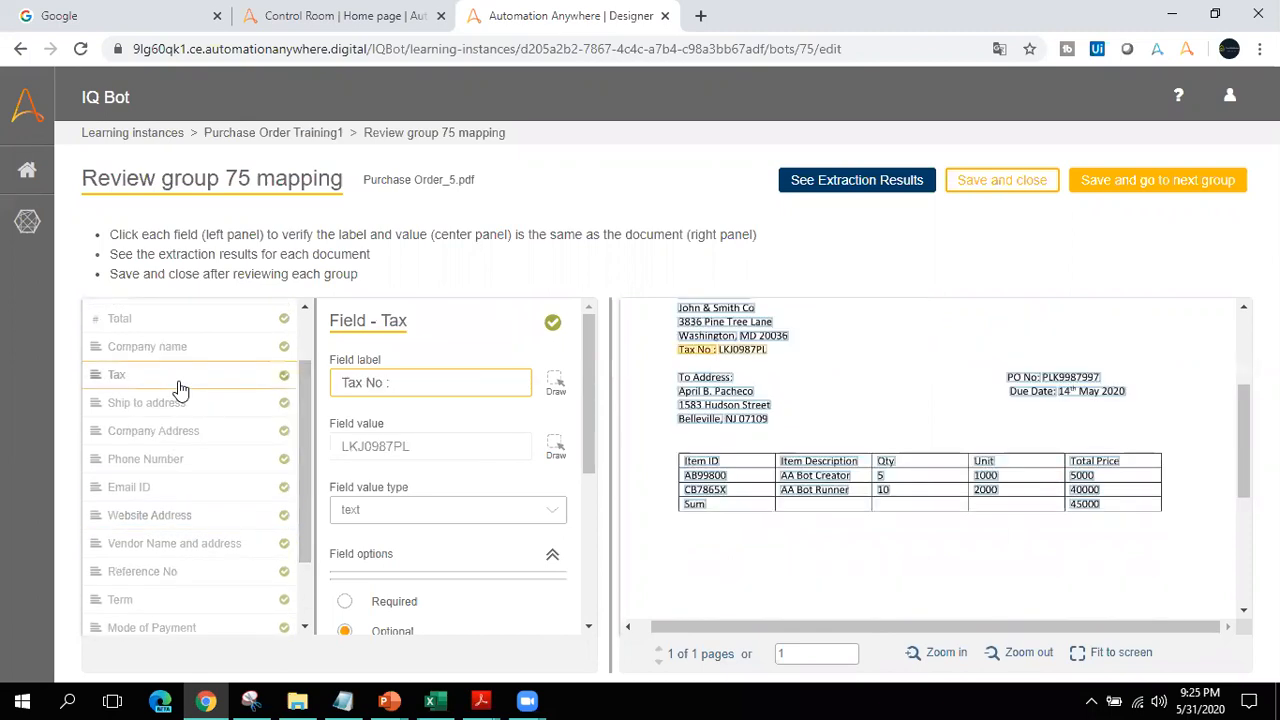
left_click(398, 388)
type("|")
key("ctrl+v")
Step: Copy the B10 aliases from Excel and append "Supplier|Vendor Details:|Purchase From:" to the Vendor Name and address label
scroll(308, 553, "down", 1)
scroll(308, 553, "down", 1)
key("alt+Tab")
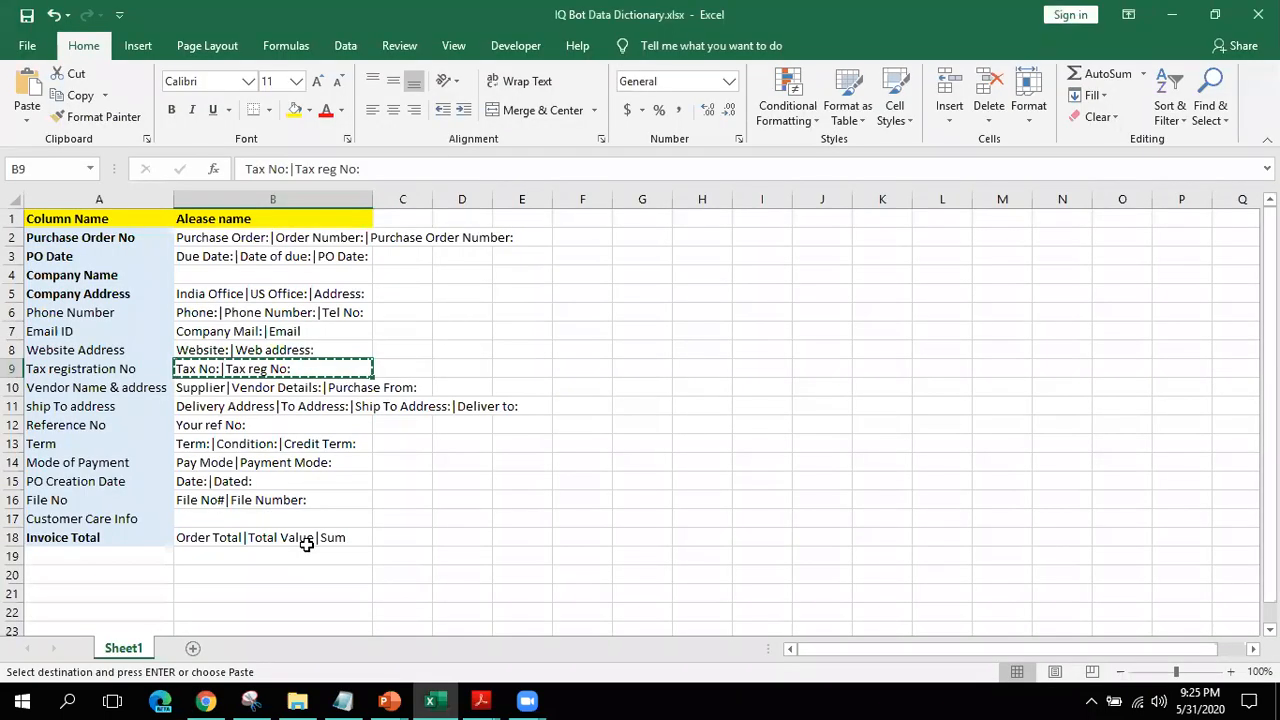
key("Down")
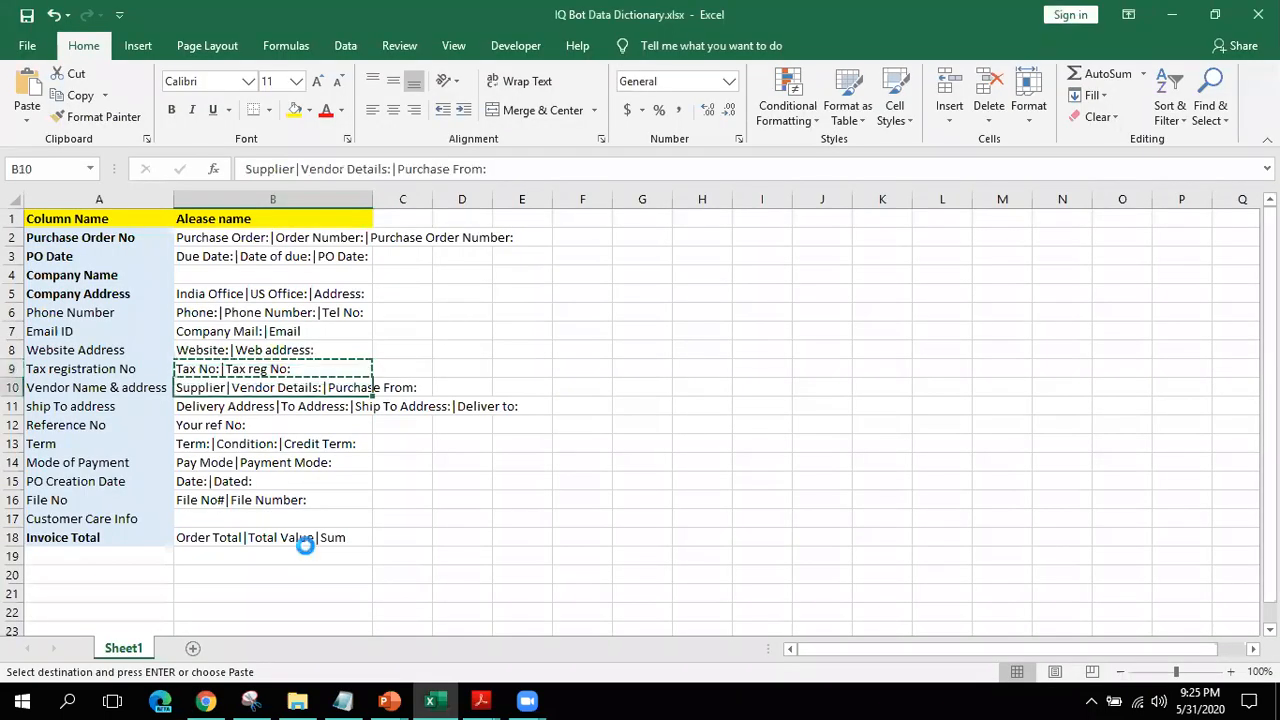
key("ctrl+v")
key("ctrl+z")
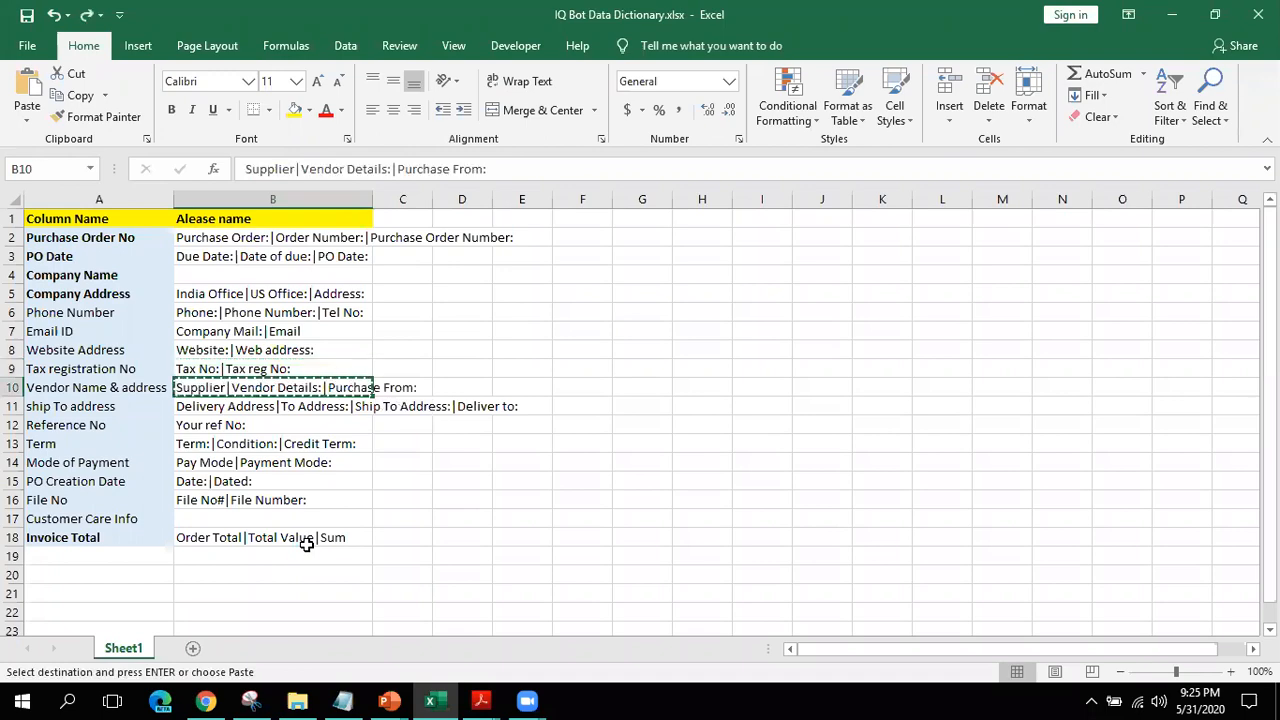
key("alt+Tab")
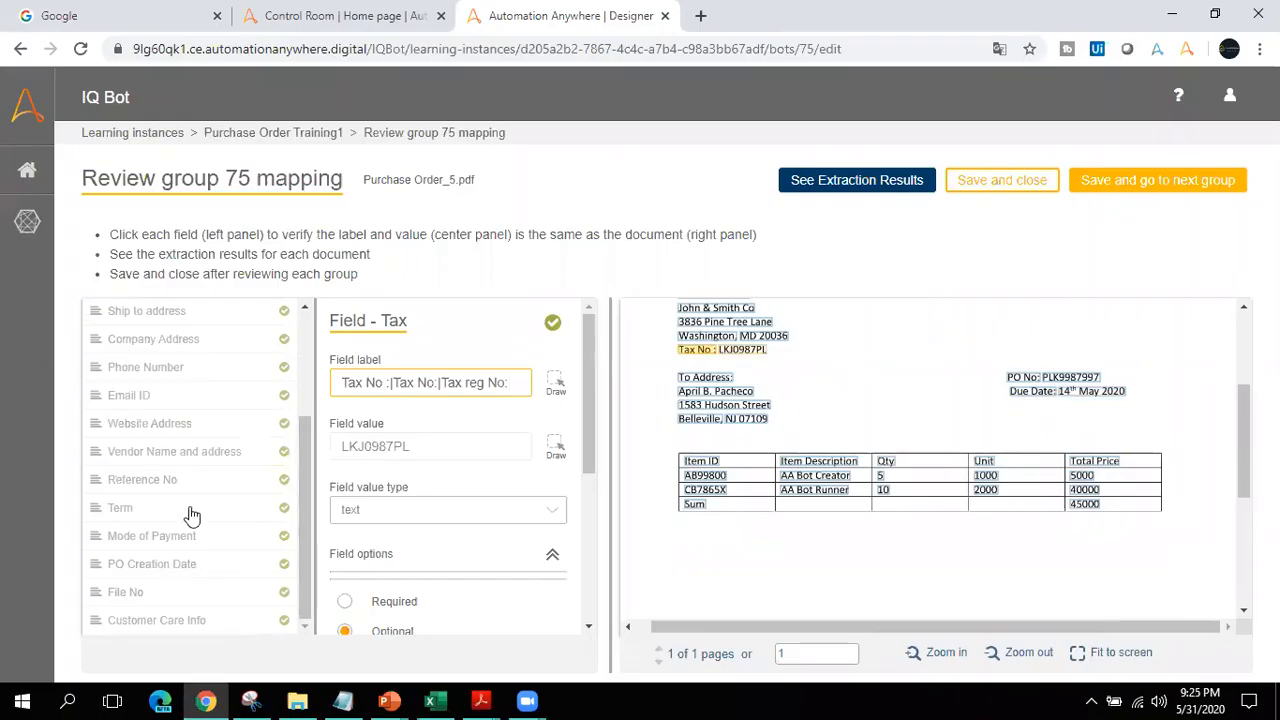
left_click(210, 457)
key("ctrl+v")
Step: Copy the B11 aliases from Excel and append "Delivery Address|To Address:|Ship To Address:|Deliver to:" to the Ship to address label
key("alt+Tab")
key("Down")
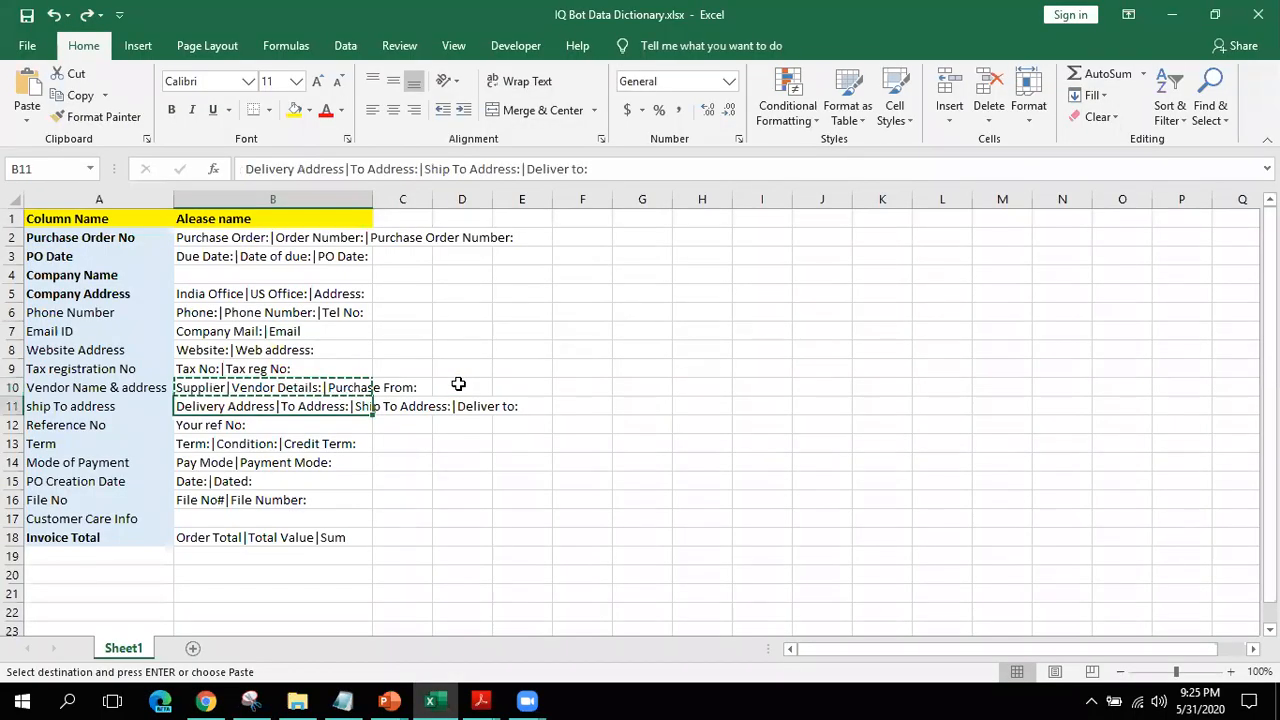
key("ctrl+c")
key("alt+Tab")
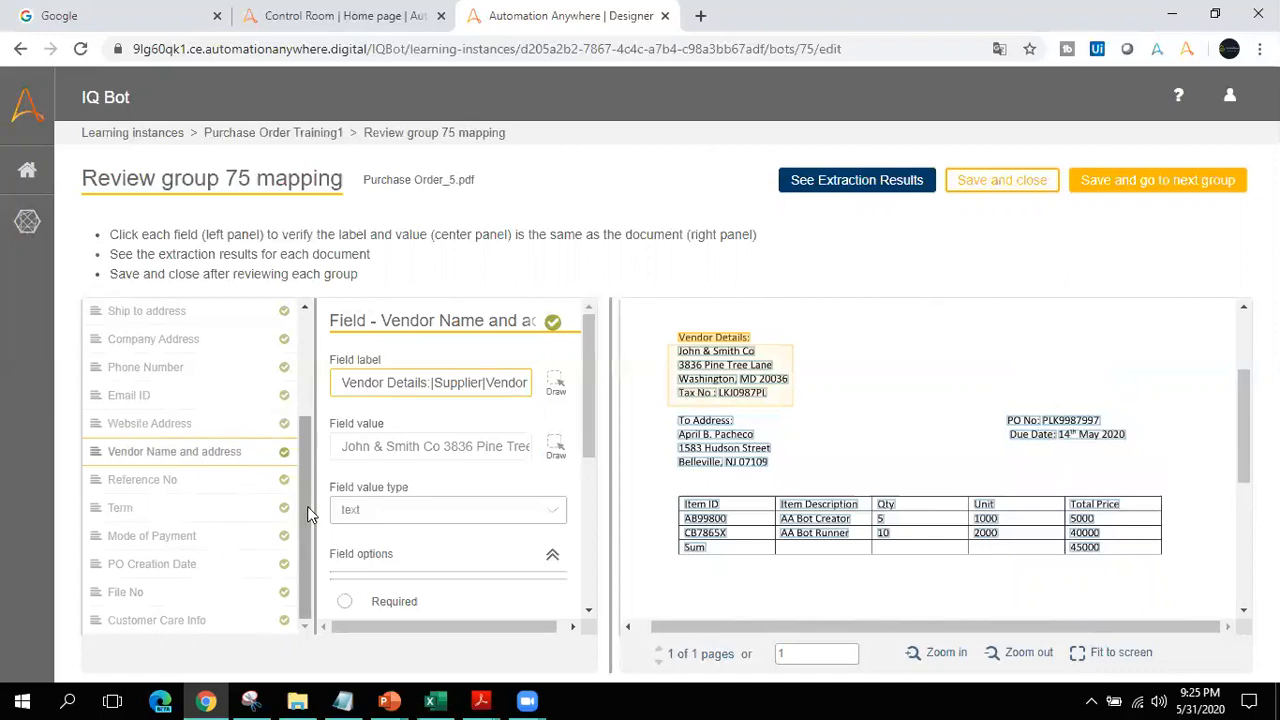
left_click_drag(309, 506, 307, 474)
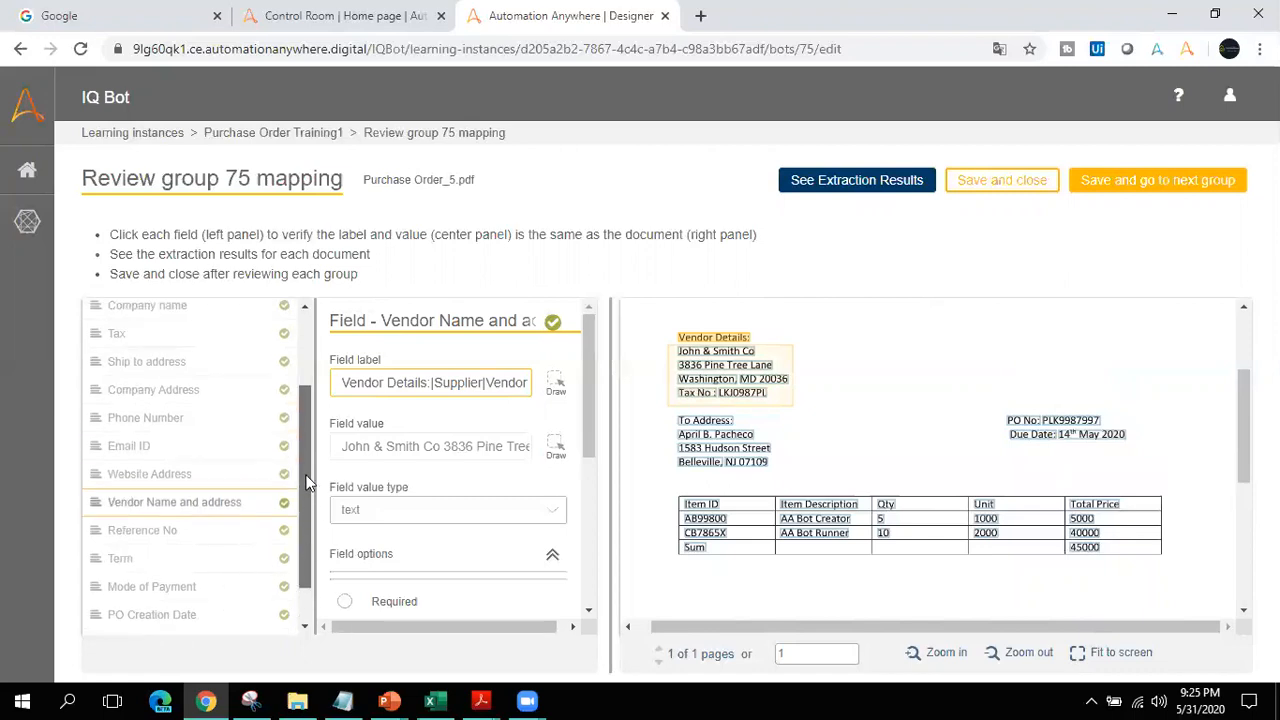
left_click(196, 370)
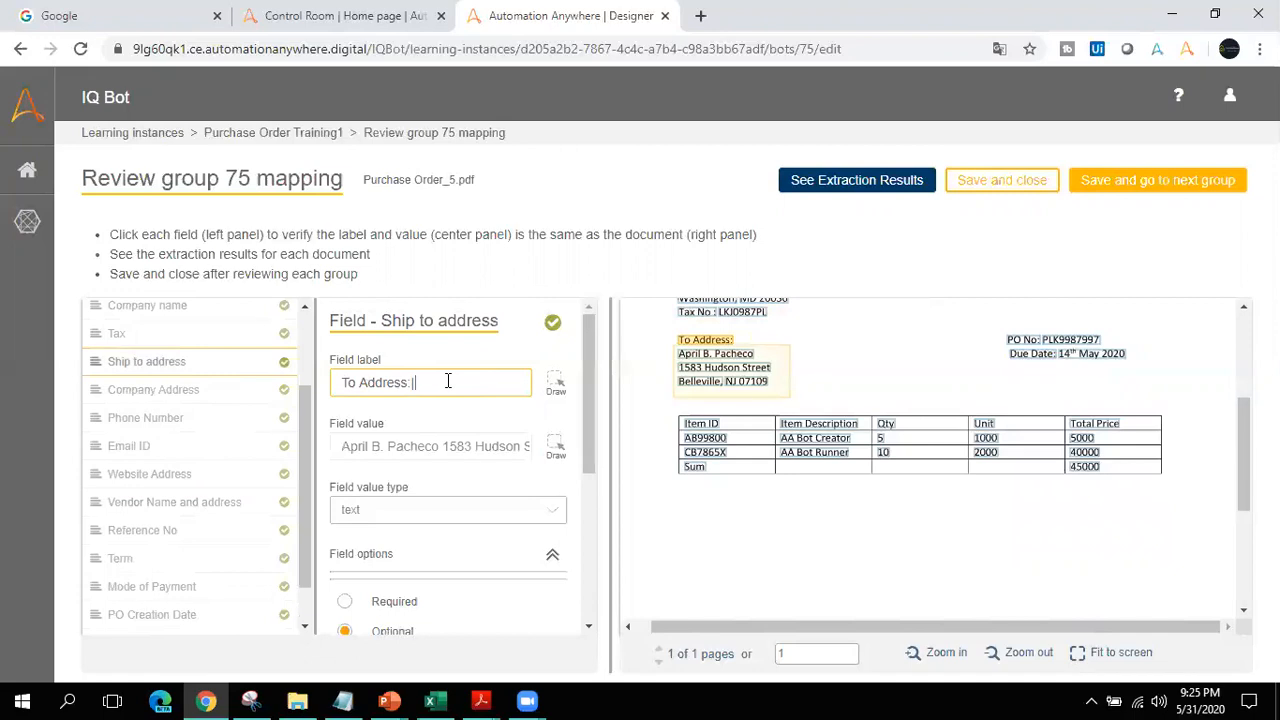
key("ctrl+v")
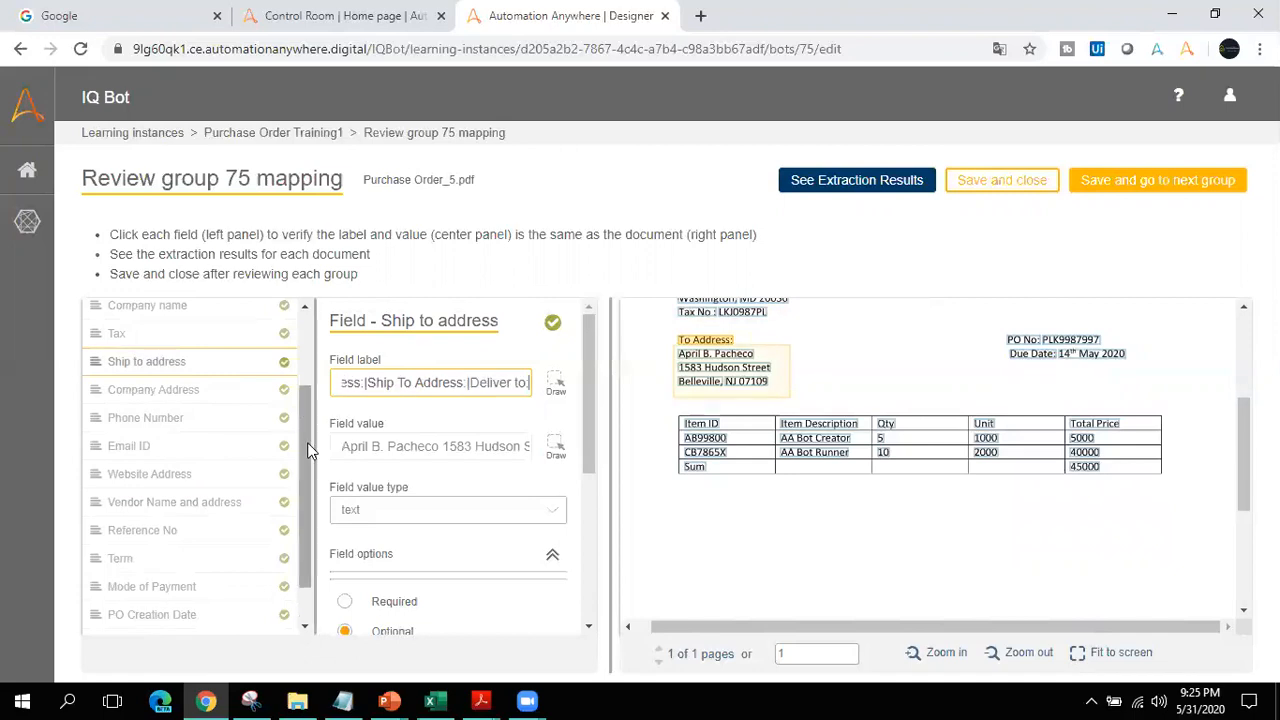
Step: Copy the Reference No alias from B12 in Excel and check IQ Bot's Reference No, Term and Mode of Payment fields
left_click_drag(309, 431, 304, 542)
key("alt+Tab")
key("Down")
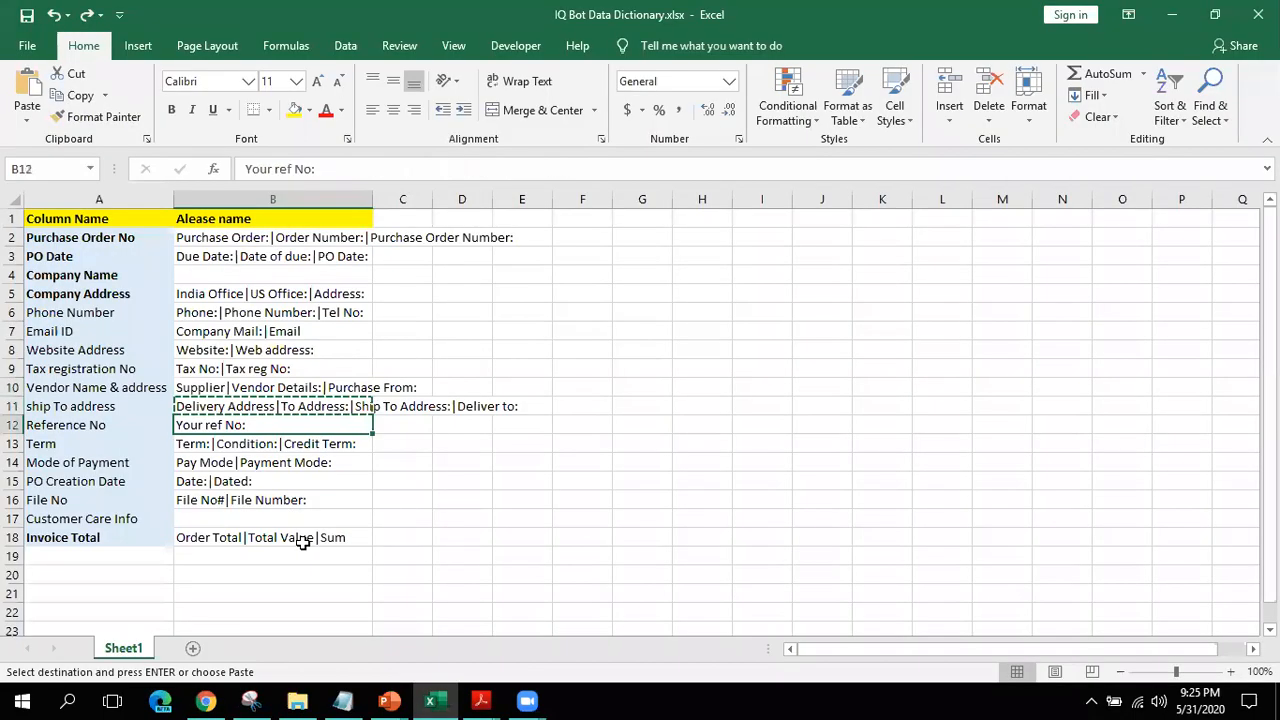
key("ctrl+c")
key("alt+Tab")
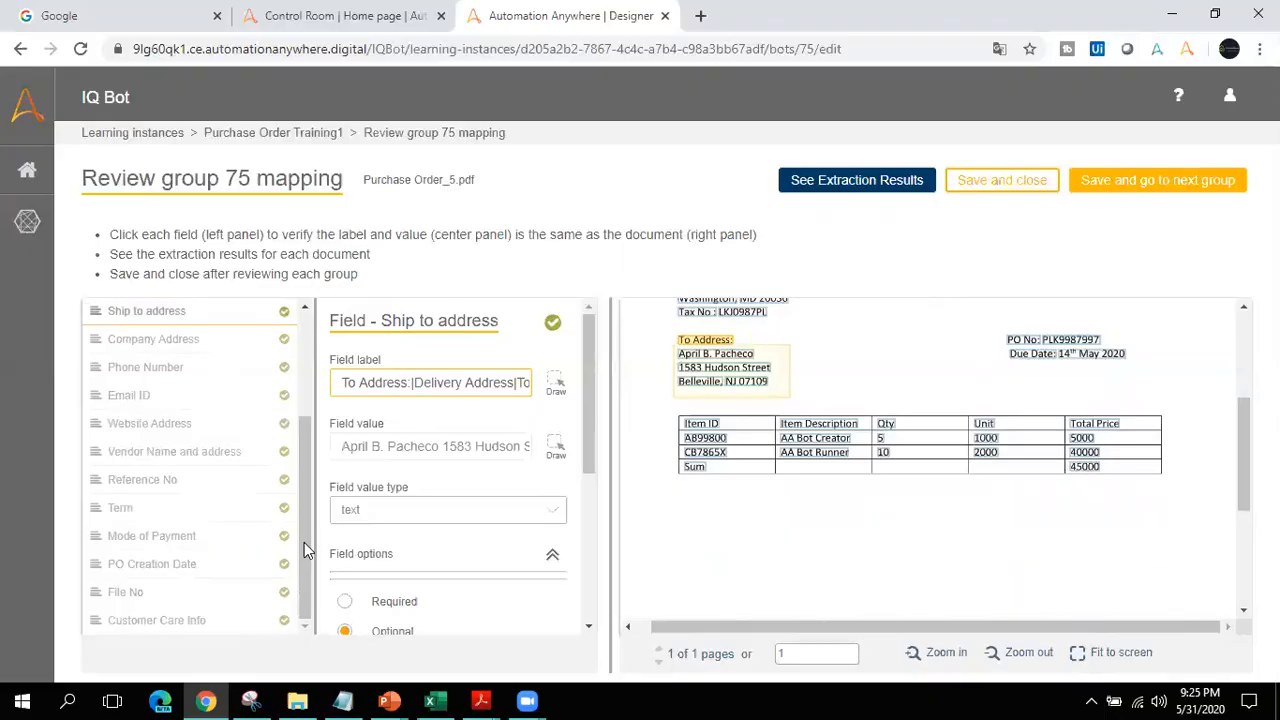
left_click(200, 486)
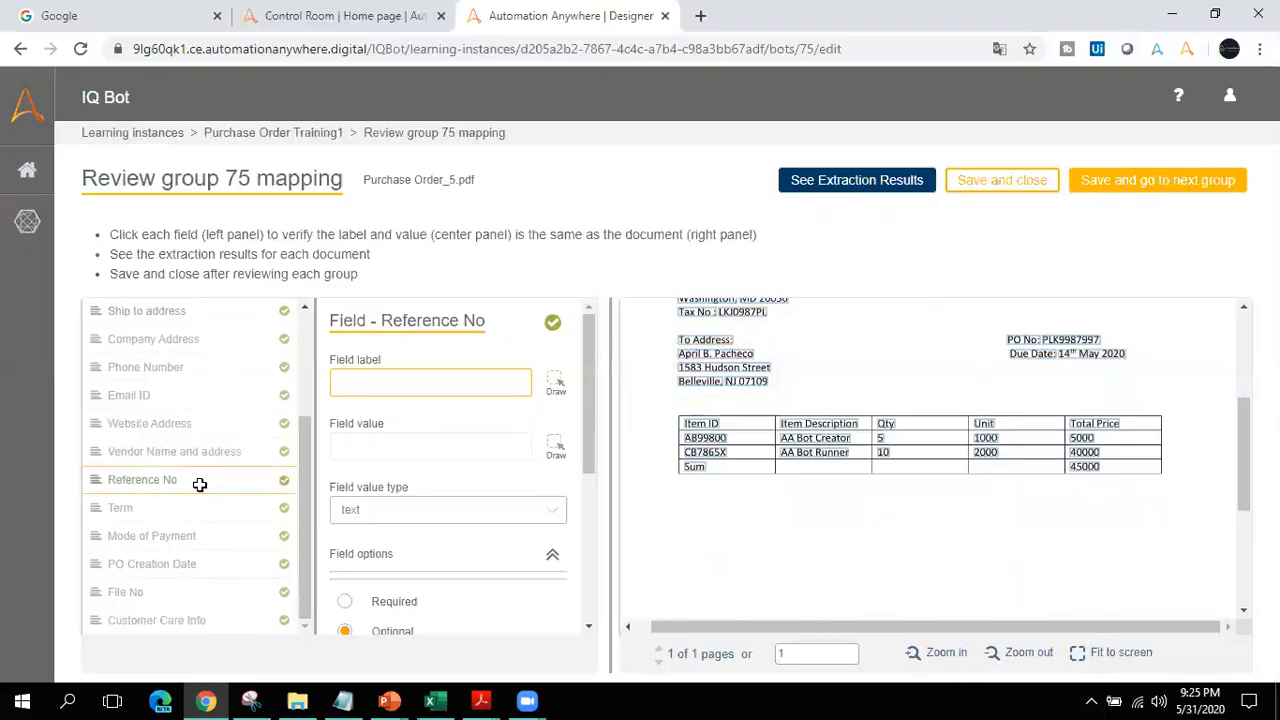
key("alt+Tab")
key("alt+Tab")
left_click(171, 508)
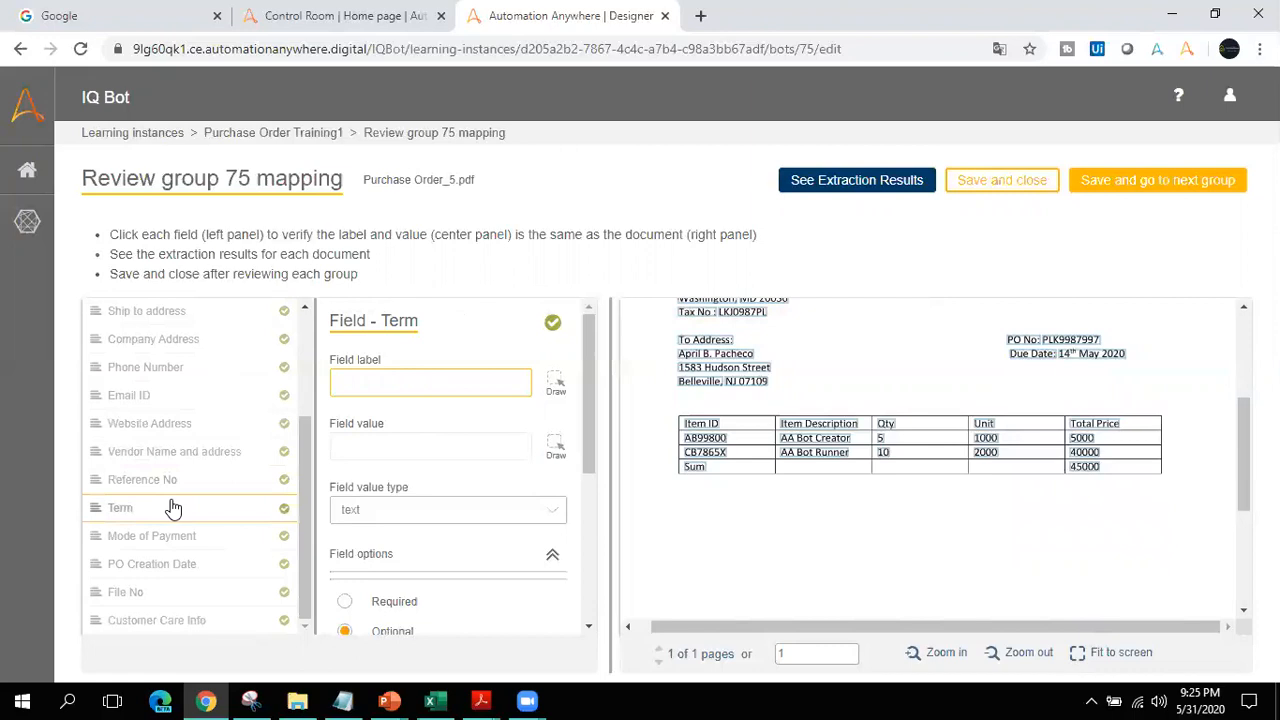
left_click(178, 540)
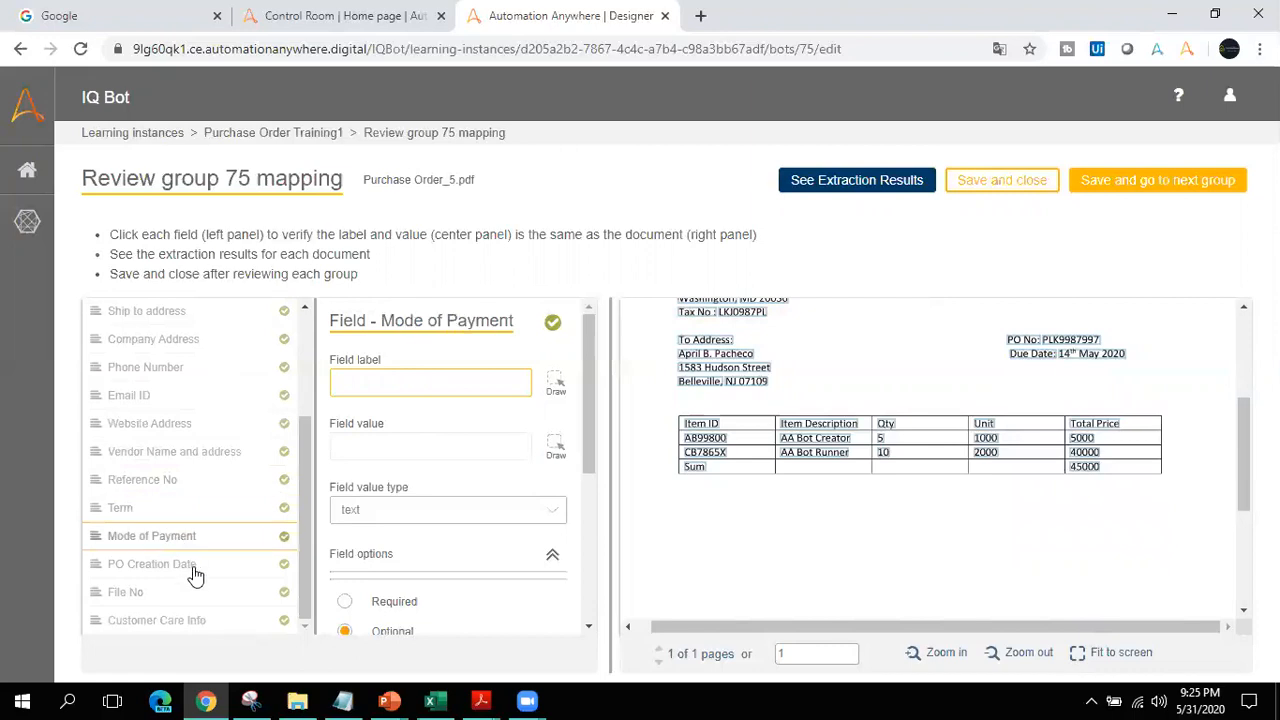
Step: Copy the PO Creation Date aliases from B15 in Excel and add "Date:|Dated:" to that field's label in IQ Bot
left_click(194, 568)
key("alt+Tab")
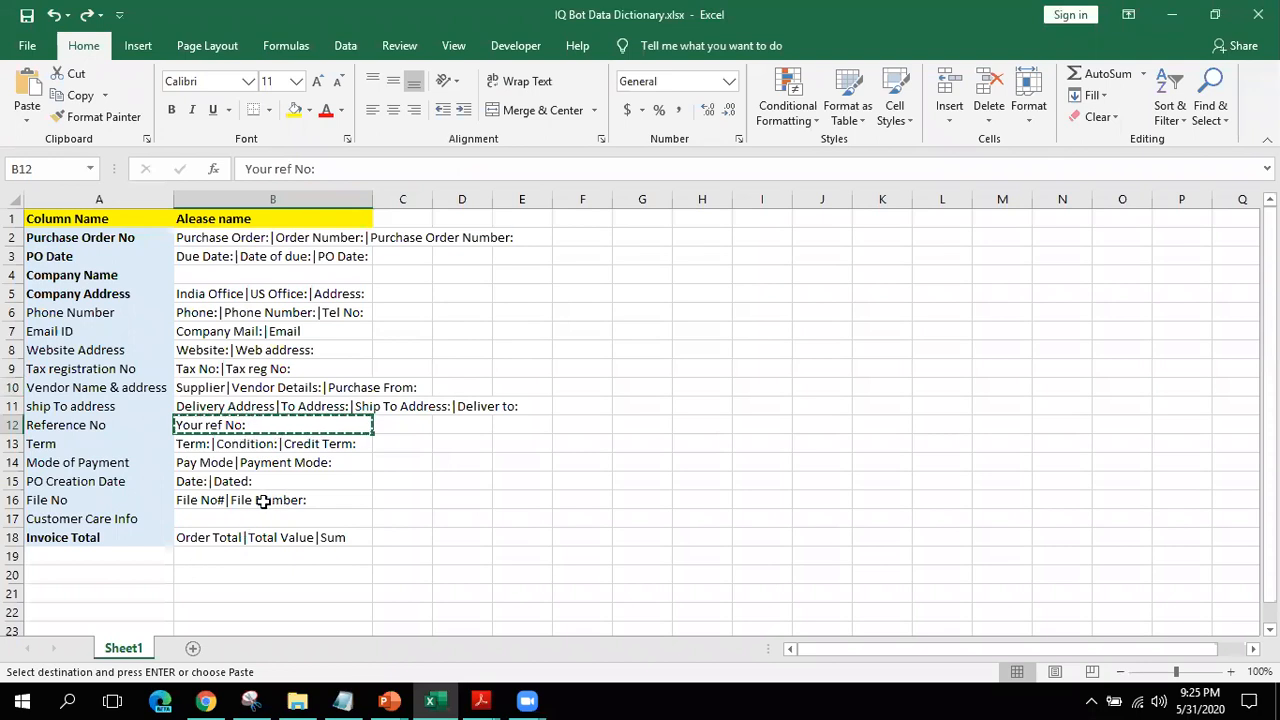
key("Down")
key("Down")
key("Down")
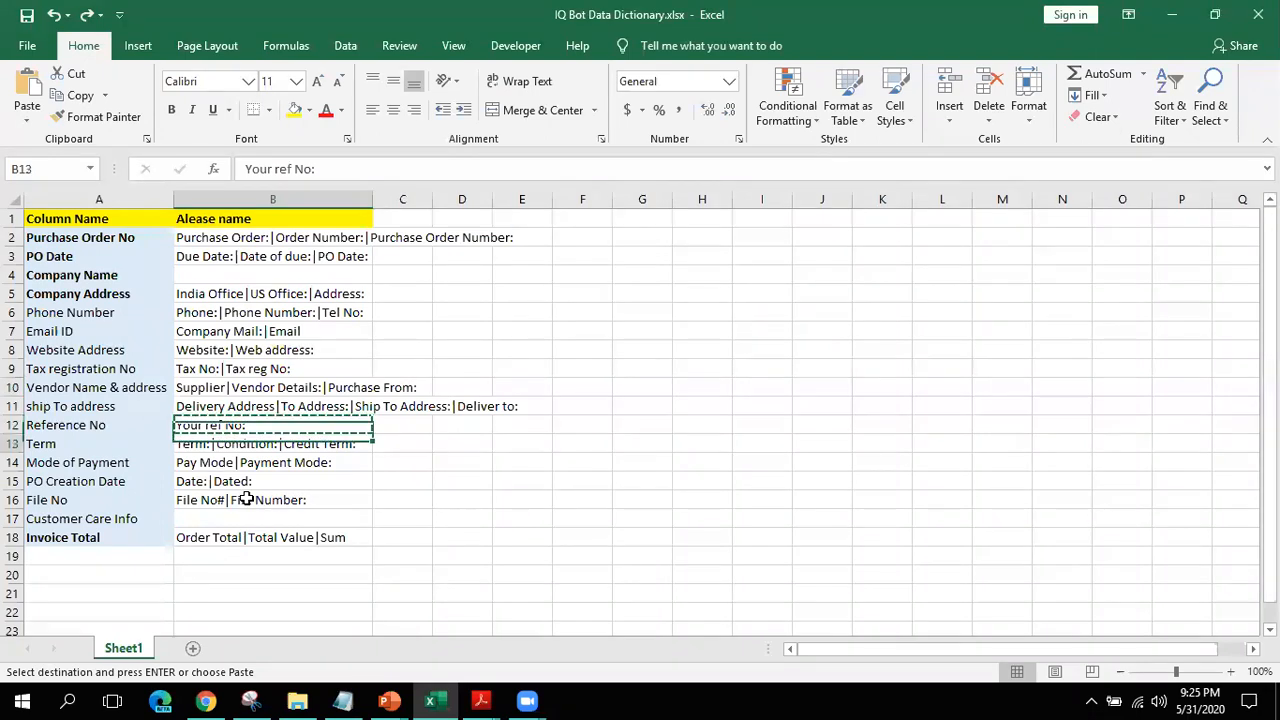
key("ctrl+c")
key("alt+Tab")
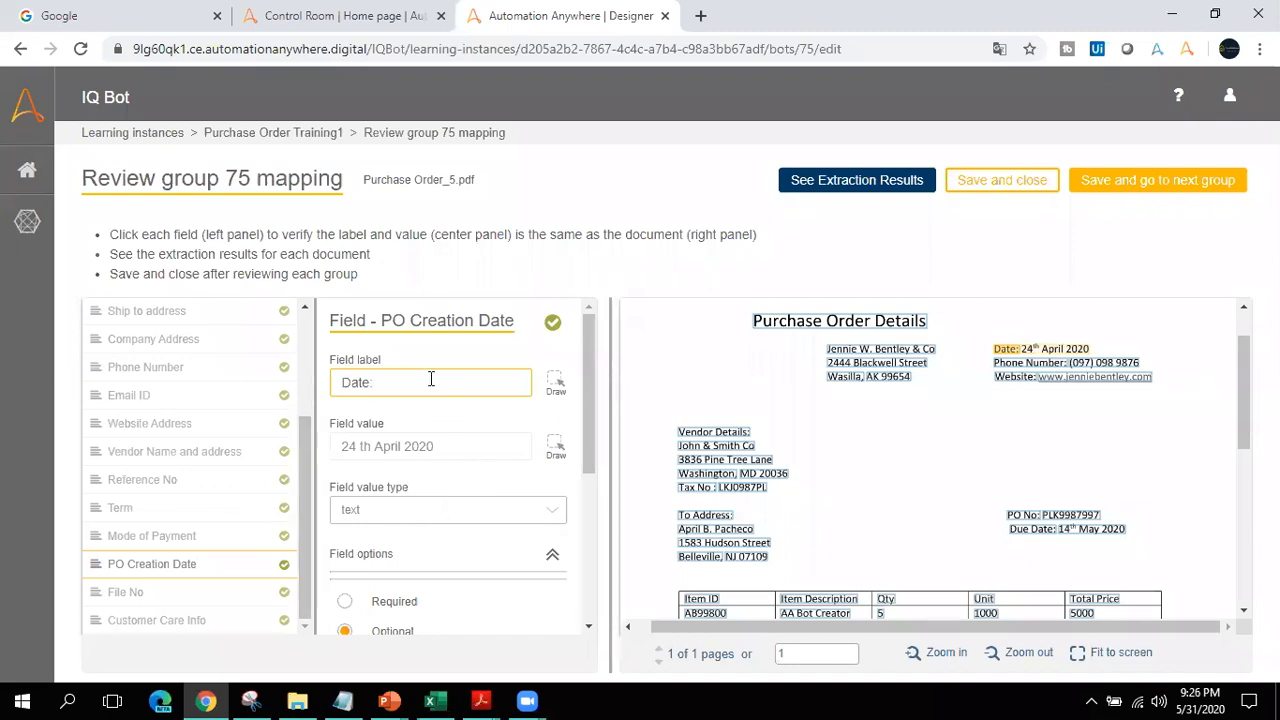
key("ctrl+v")
Step: Check the File No and Customer Care Info fields, and review the group 75 extraction results for Purchase Order_5.pdf
left_click(208, 595)
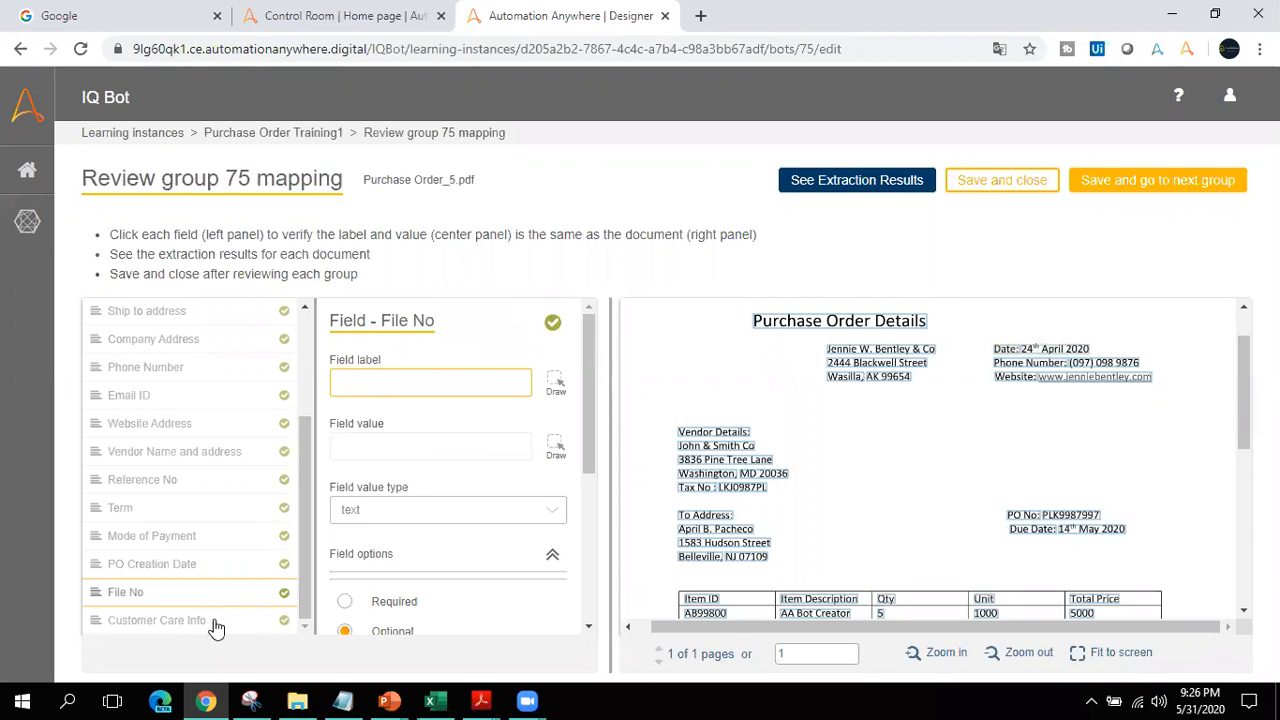
left_click(216, 622)
left_click(823, 181)
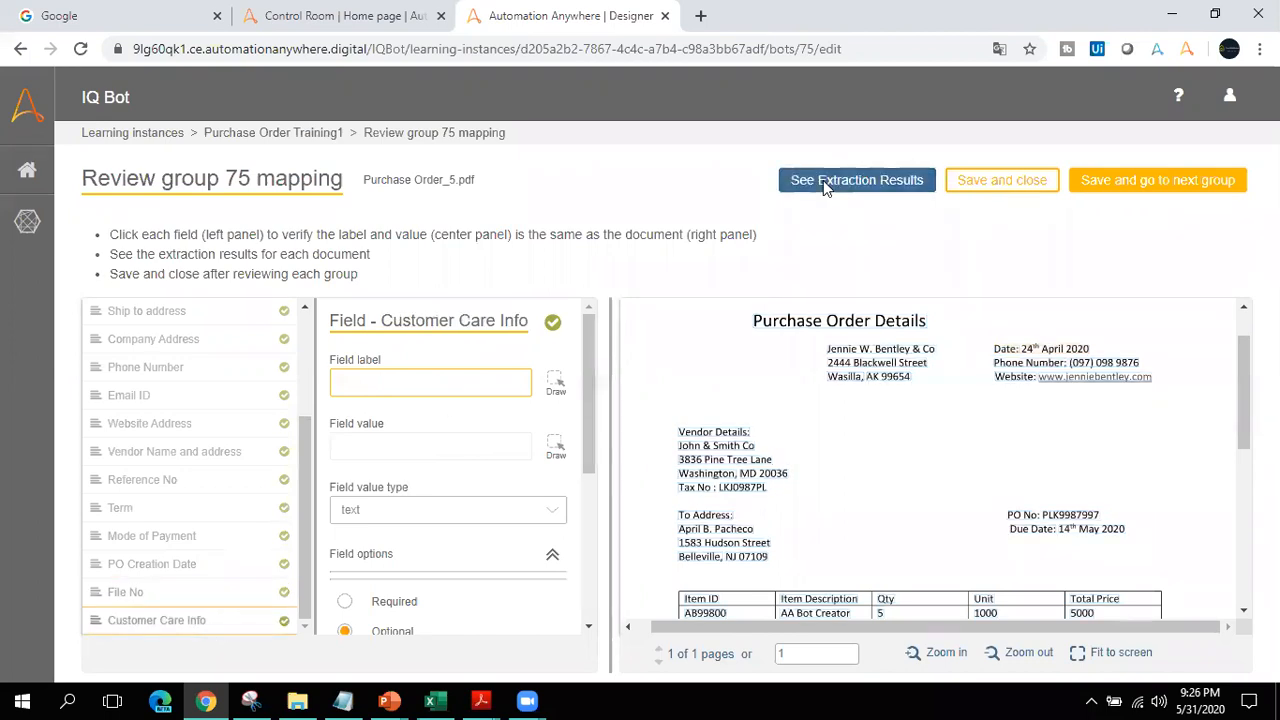
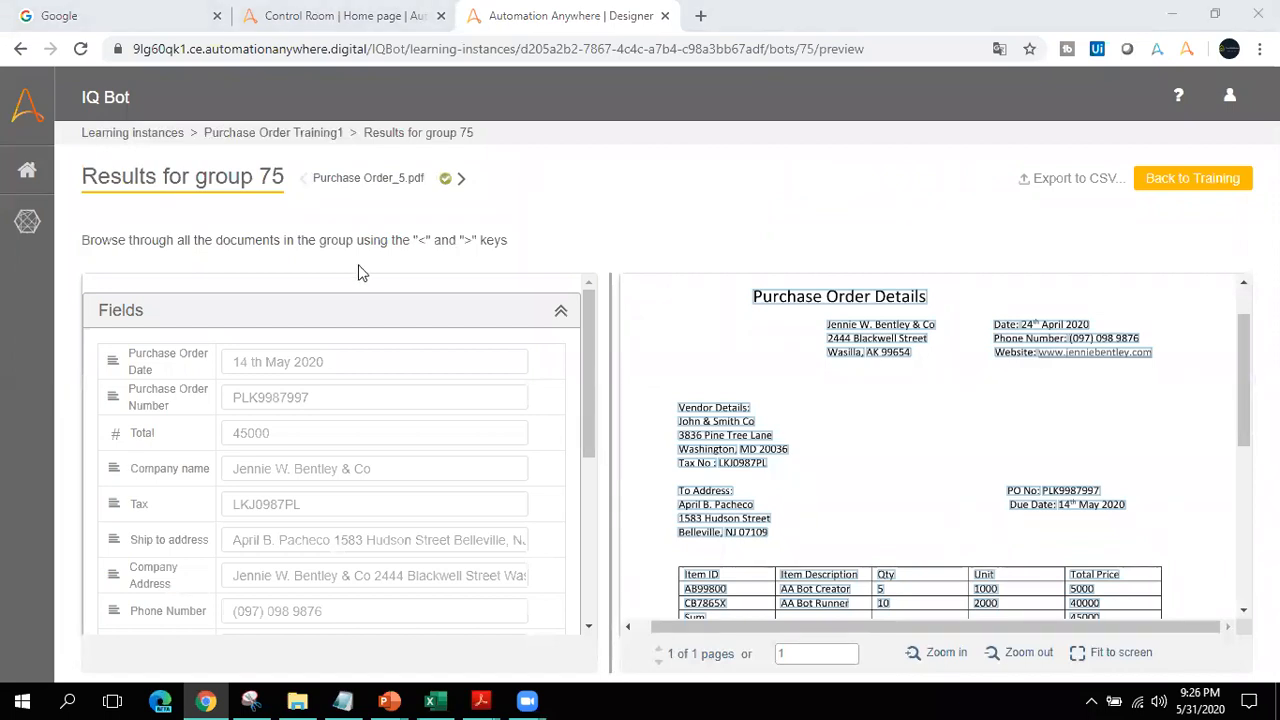
left_click_drag(585, 416, 596, 347)
Step: Check the extracted Purchase Order Number against the document for Purchase Order_3.pdf, Purchase Order_6.pdf and Purchase Order_7.pdf
left_click(466, 183)
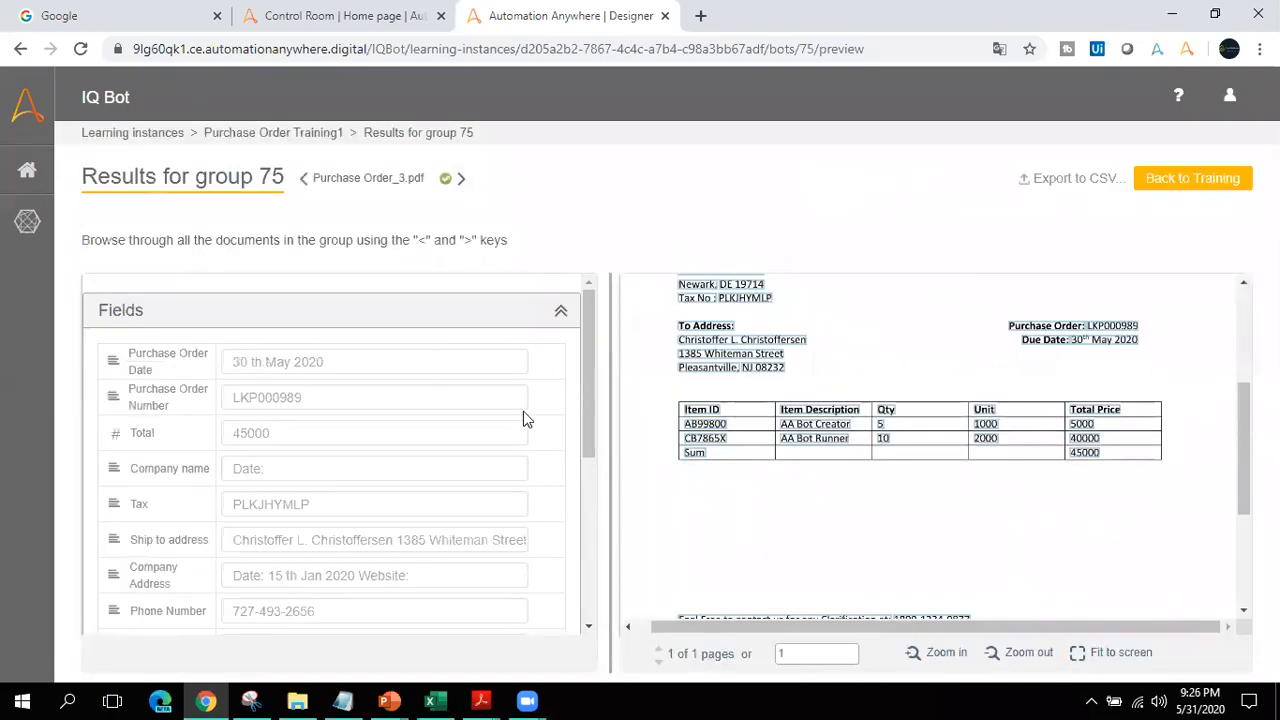
left_click(350, 396)
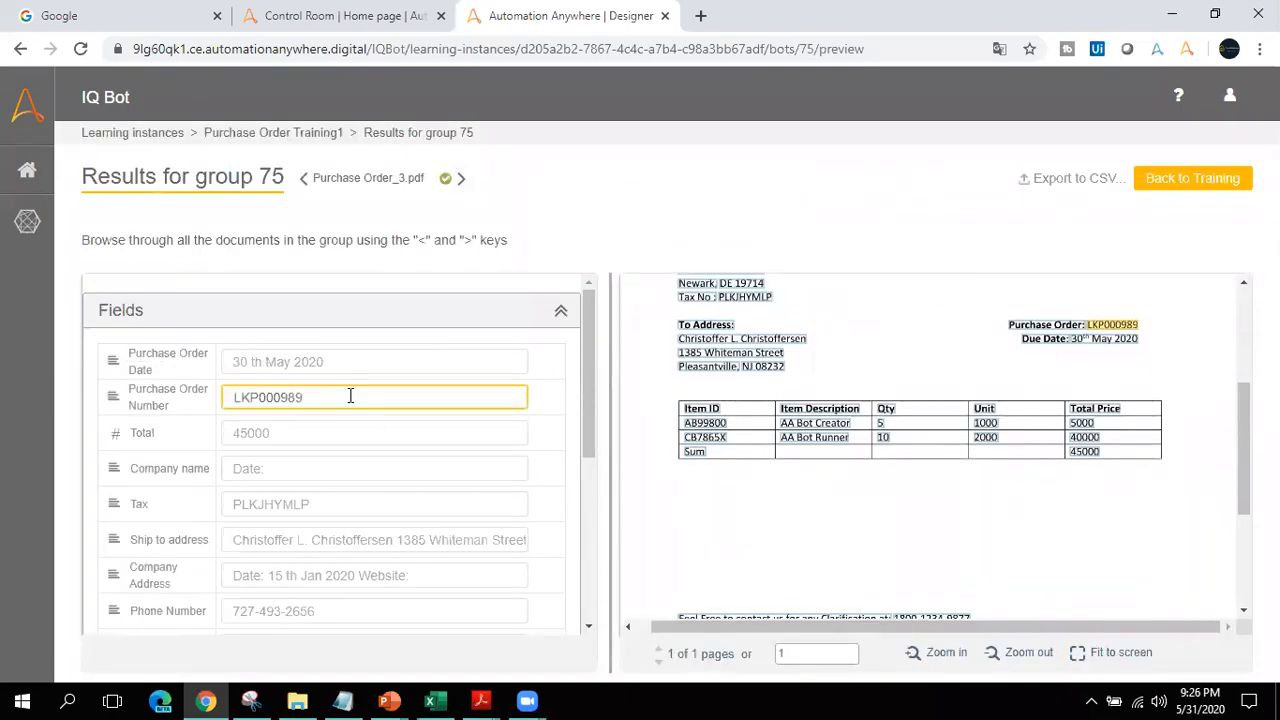
left_click(463, 180)
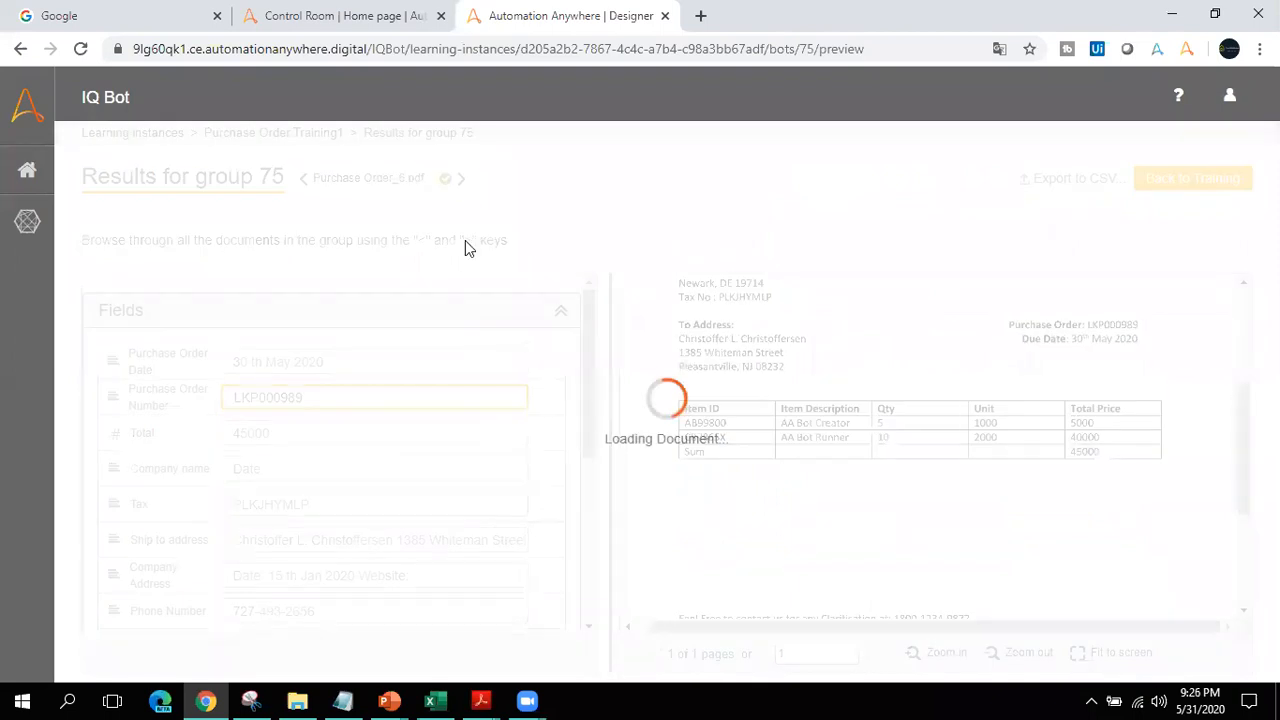
left_click(372, 397)
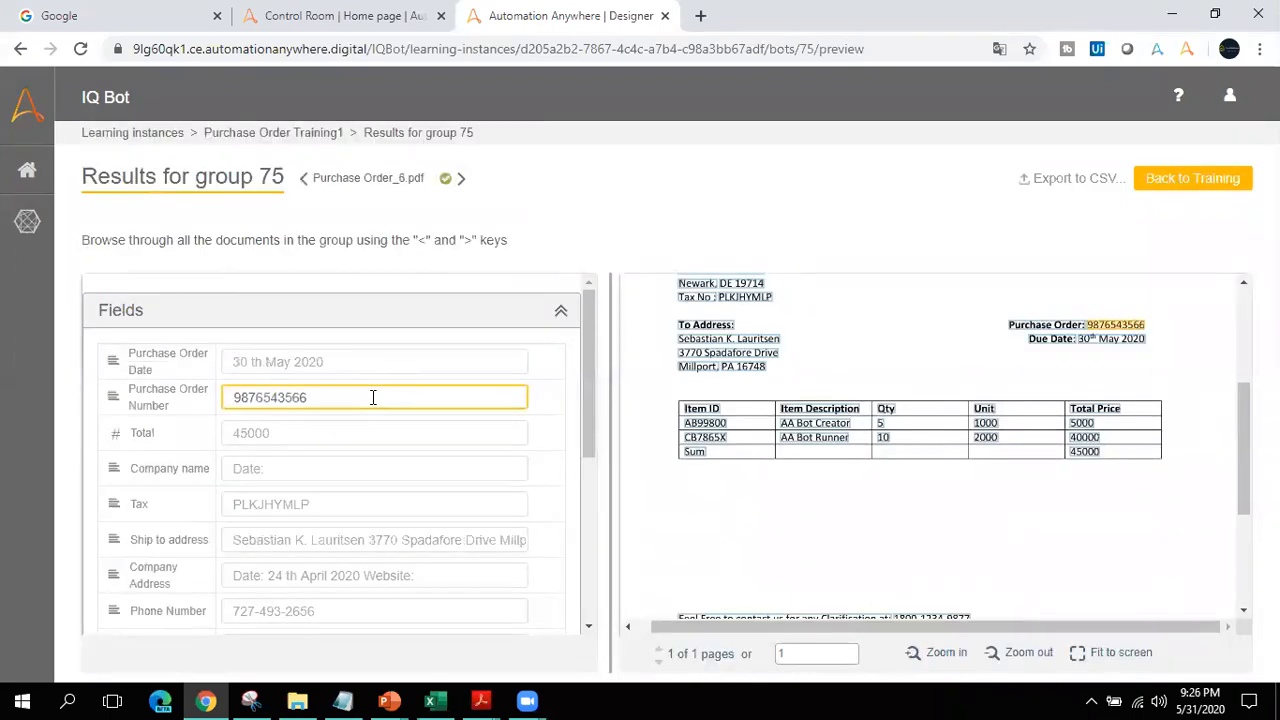
left_click(462, 181)
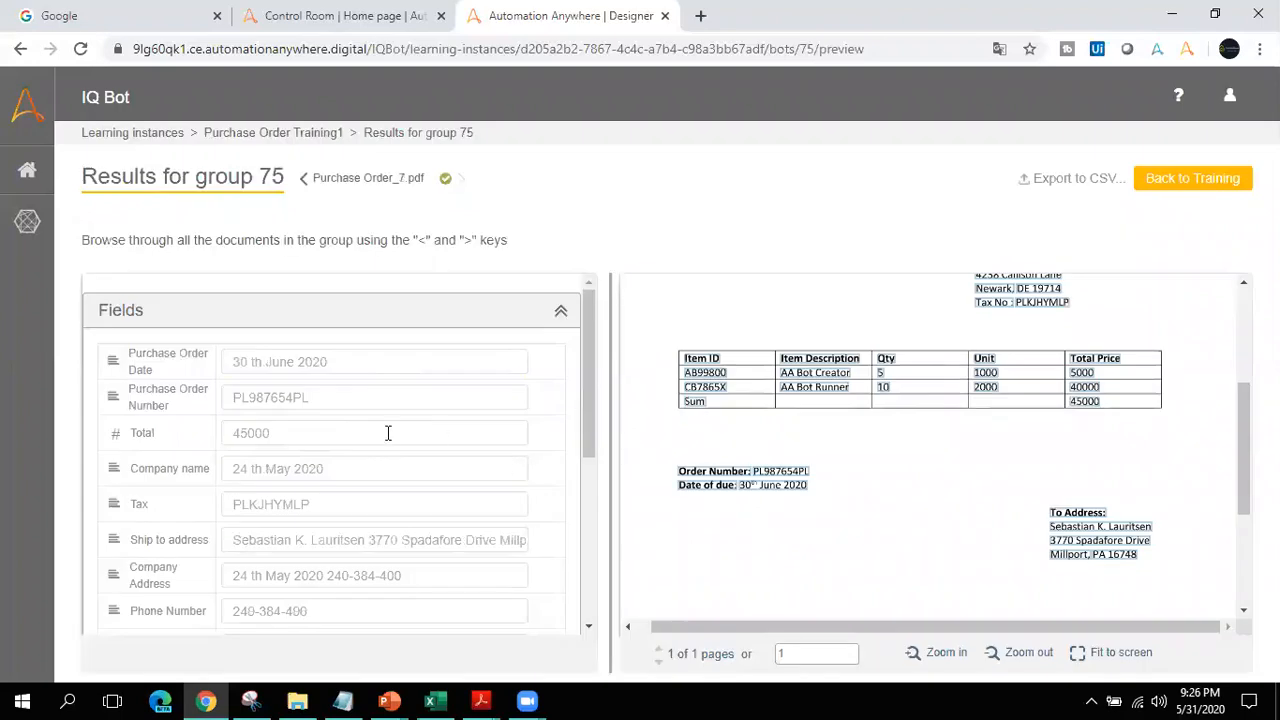
left_click(326, 399)
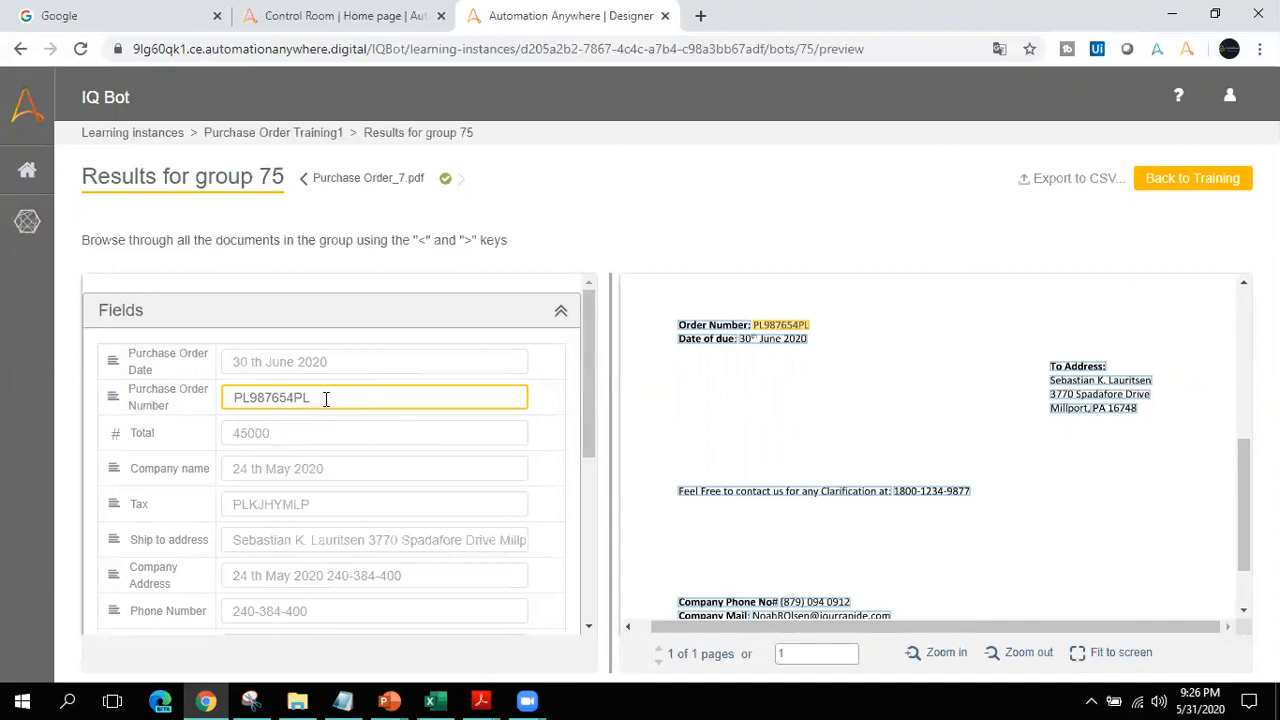
Step: Return to the group 75 training, save and close it, and dismiss the training completion message
left_click(1172, 178)
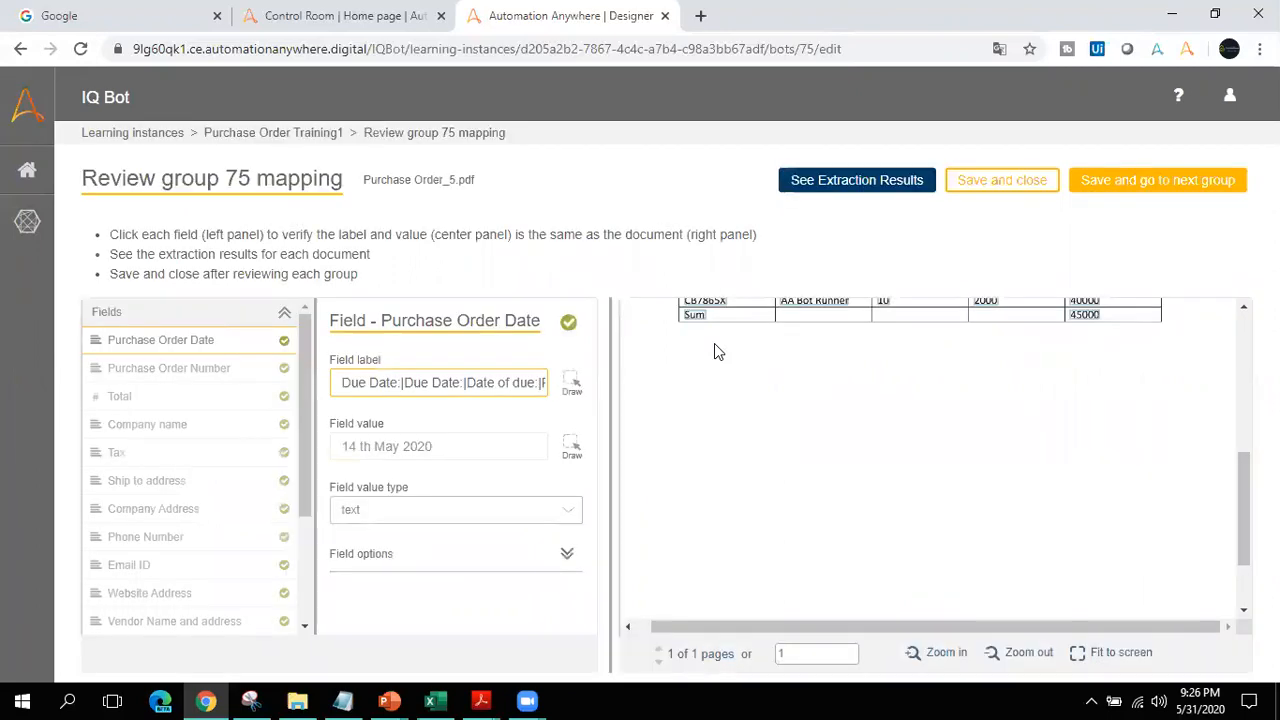
left_click(995, 182)
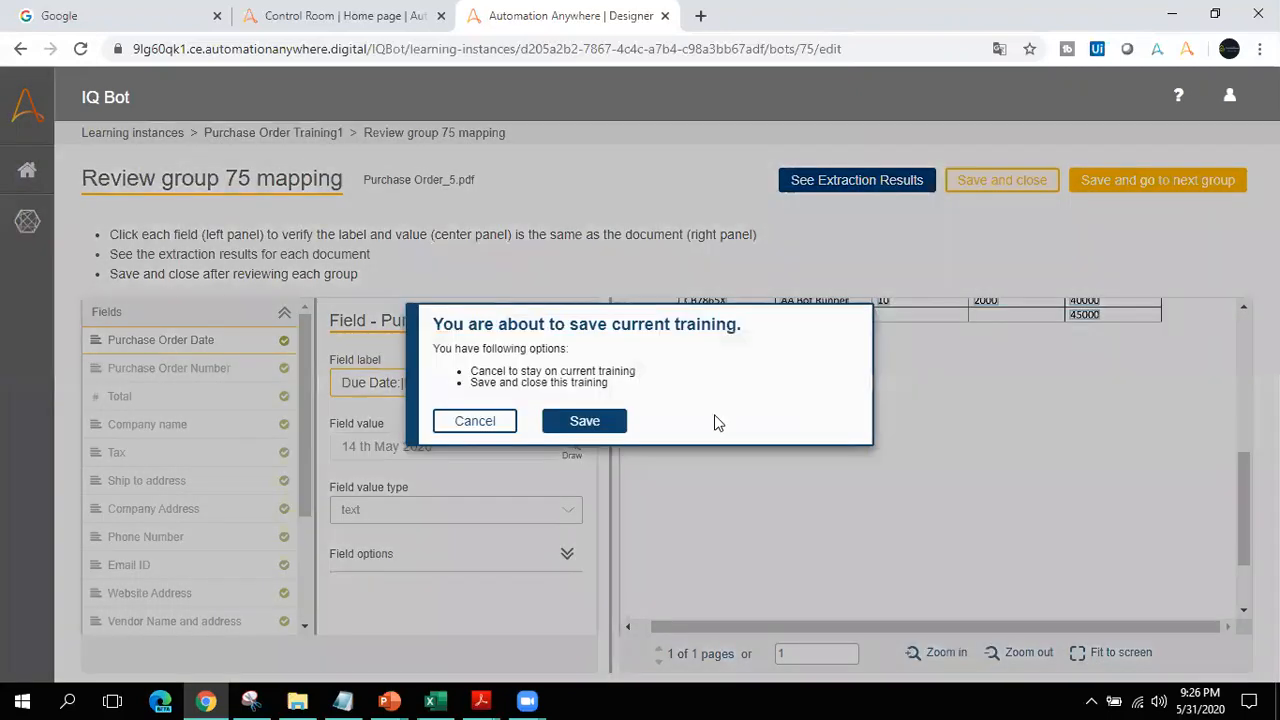
left_click(590, 424)
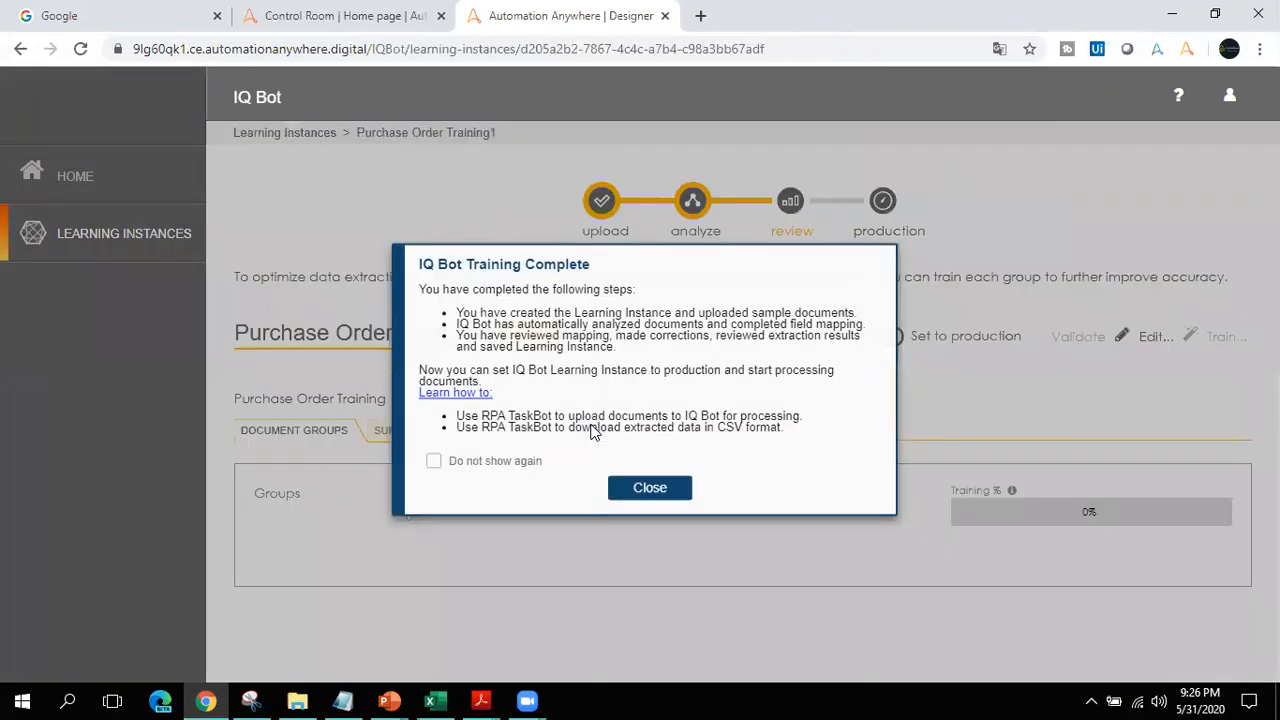
left_click(652, 492)
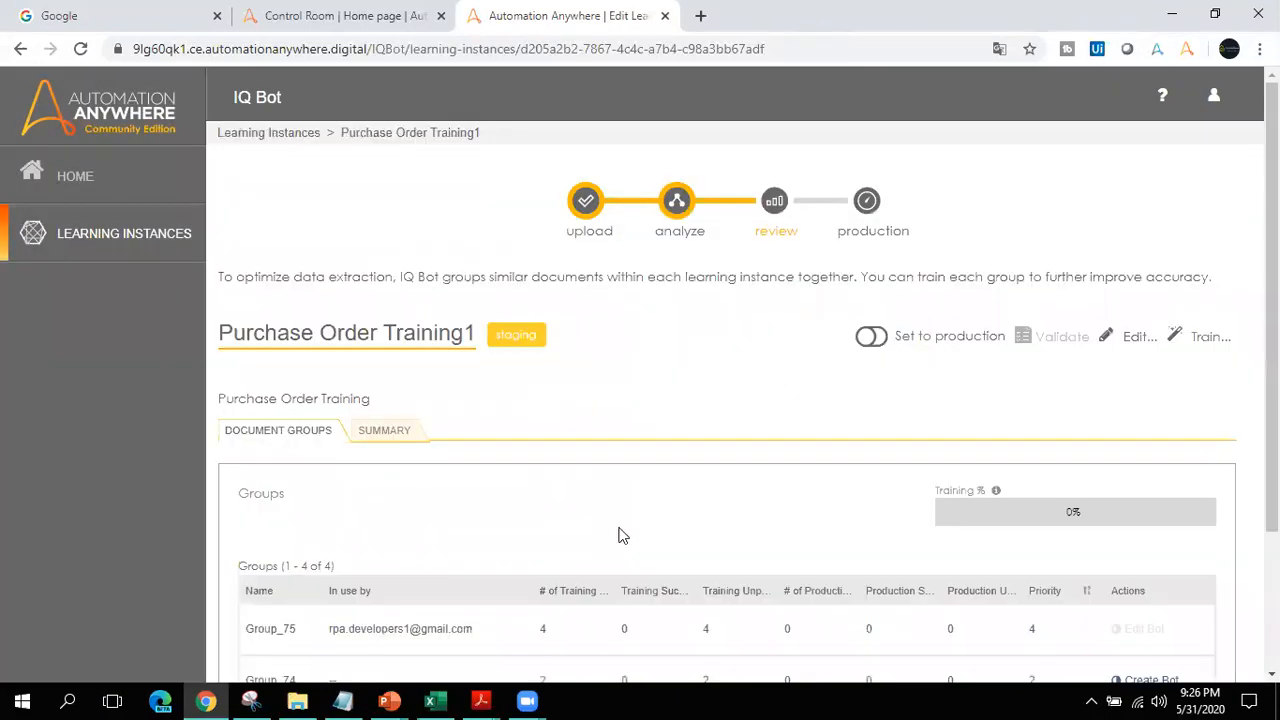
Step: Create the Group_74 bot and map Purchase Order Date as optional text with label "PO Date:" and value "10 th Jun 2020"
scroll(619, 536, "down", 3)
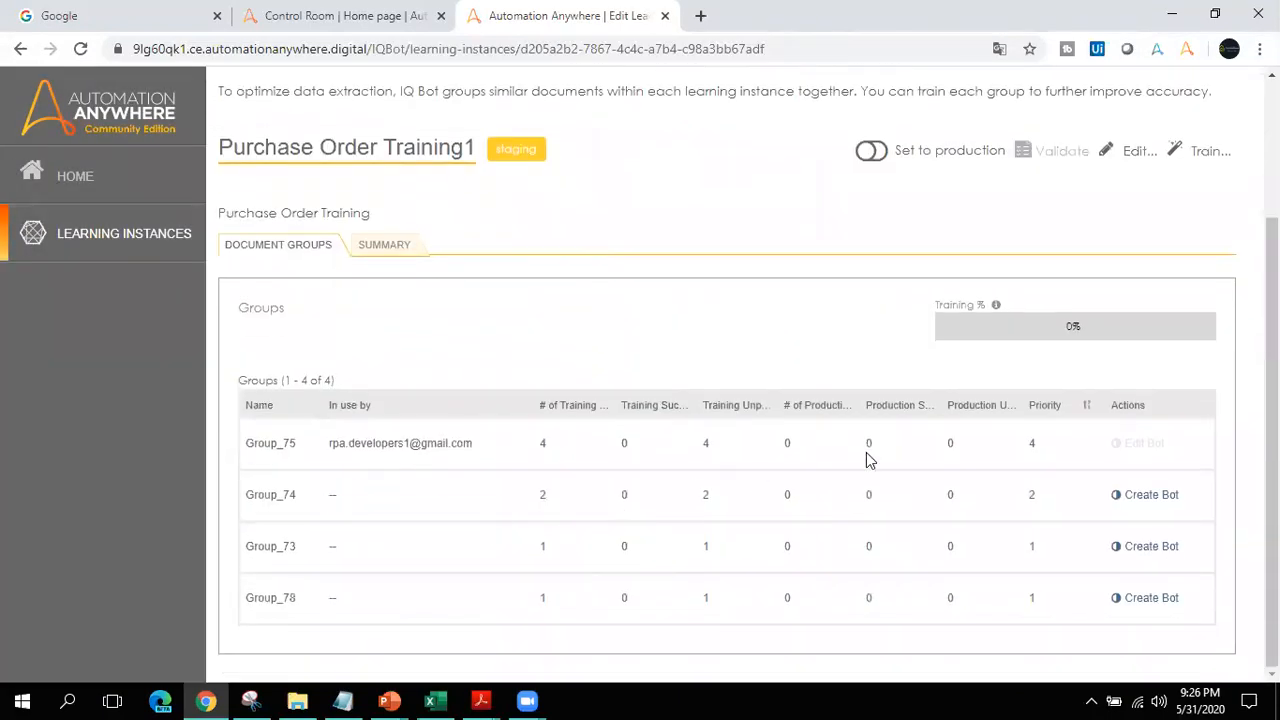
left_click(1146, 498)
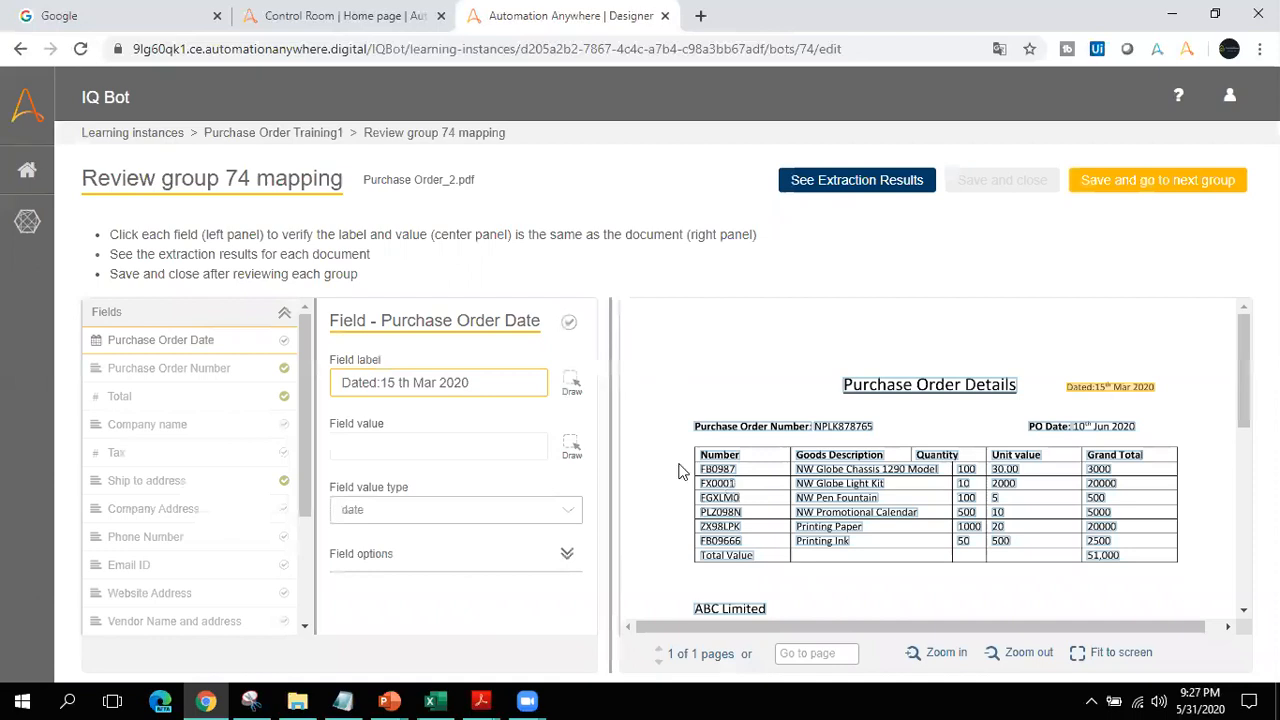
left_click(564, 556)
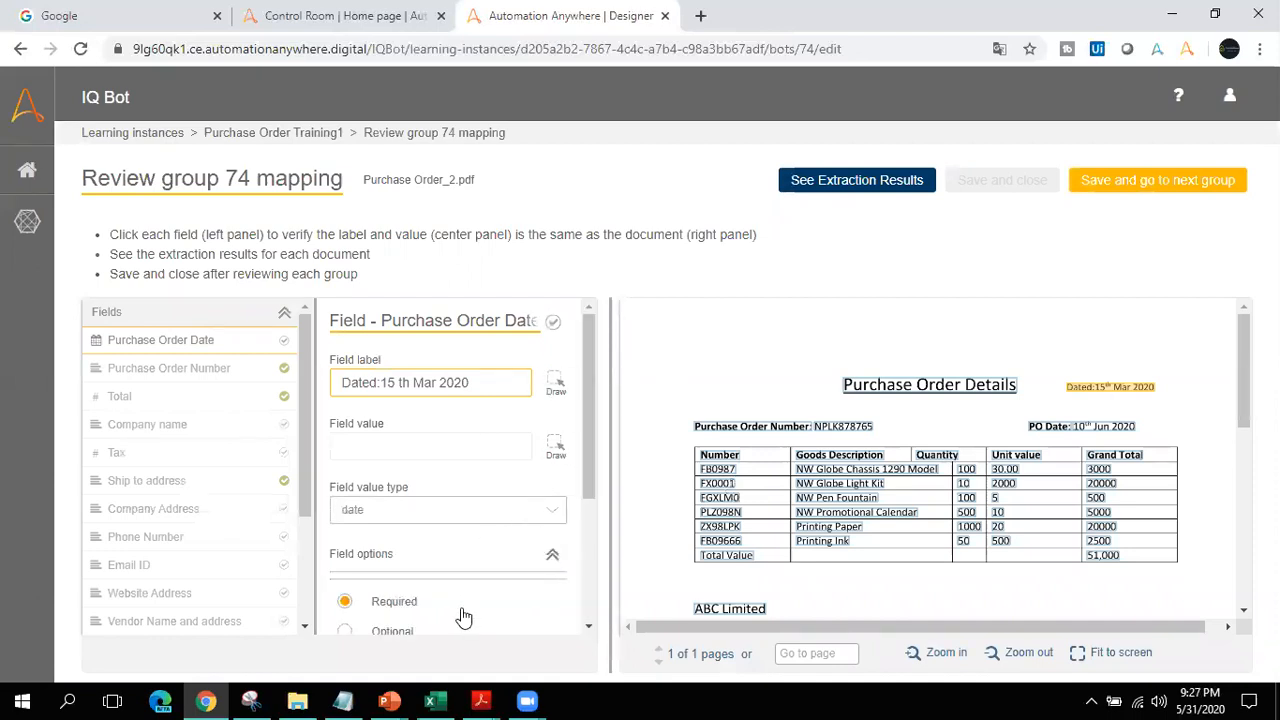
left_click(388, 633)
left_click(1043, 437)
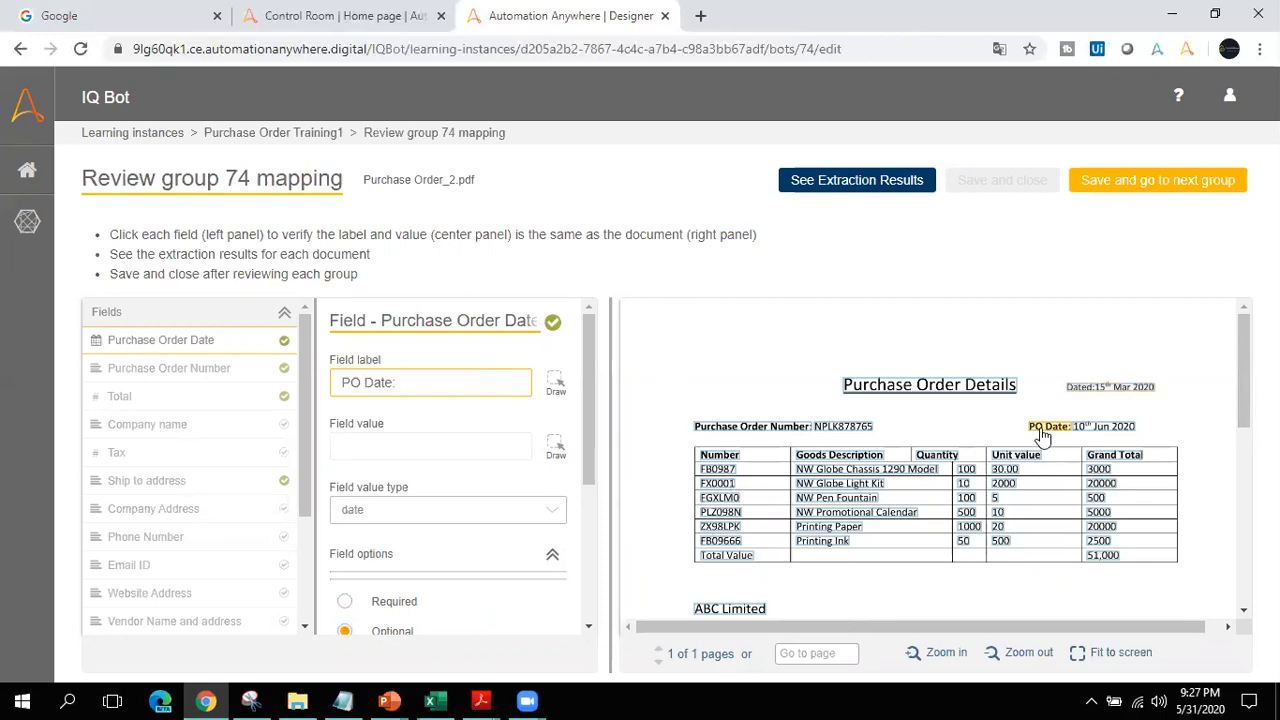
left_click(473, 510)
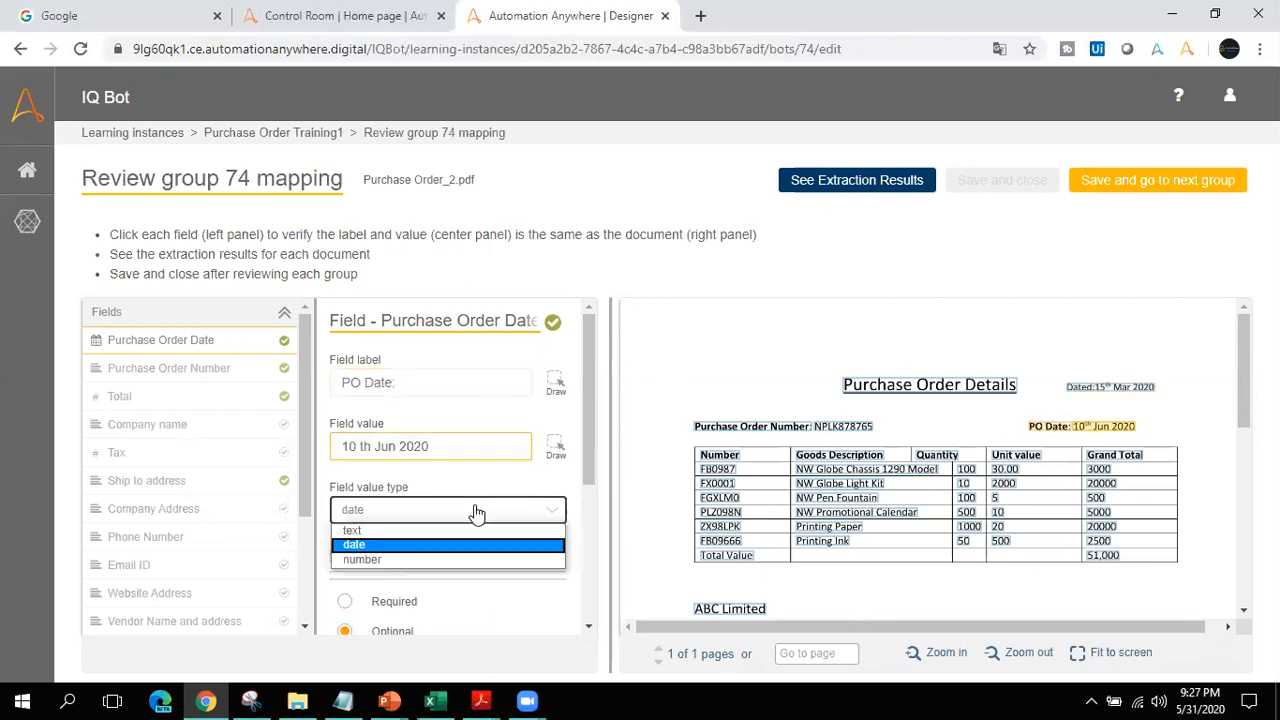
left_click(432, 526)
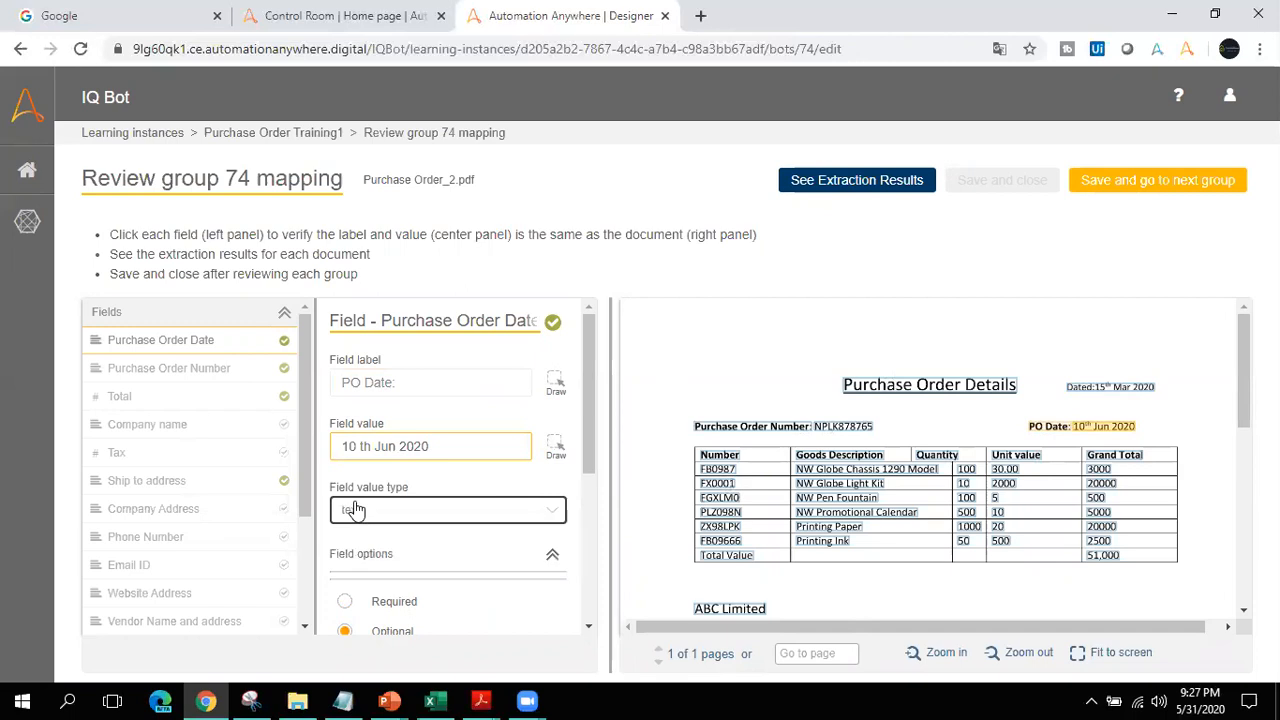
Step: Make Purchase Order Number and Total optional, mapping Total to the "Total Value" label and the value 51,000
left_click(237, 372)
left_click(390, 632)
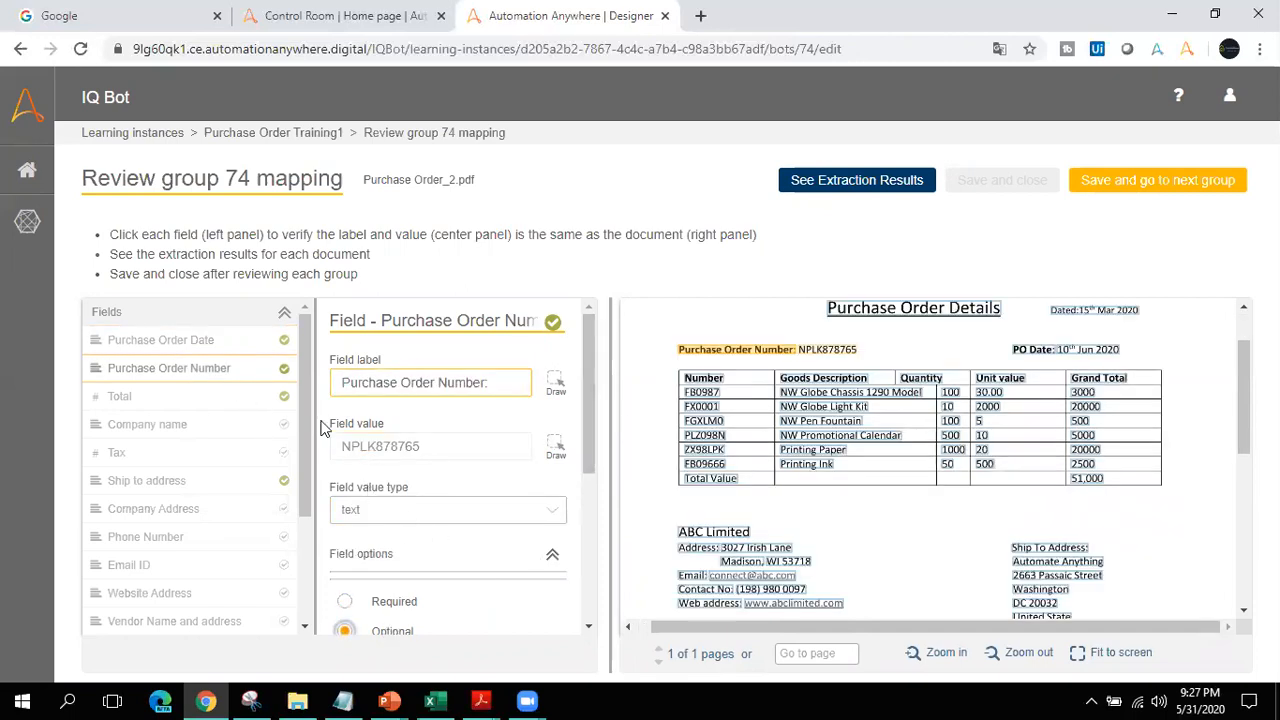
left_click(233, 407)
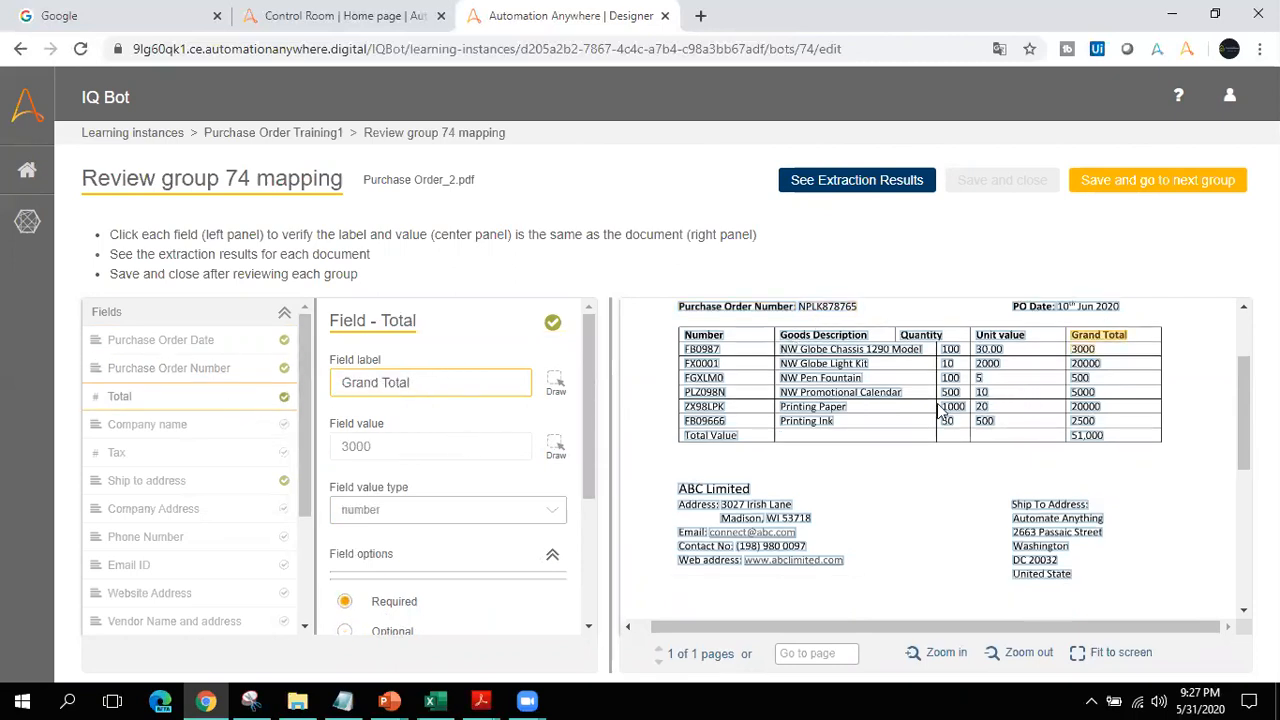
left_click(738, 438)
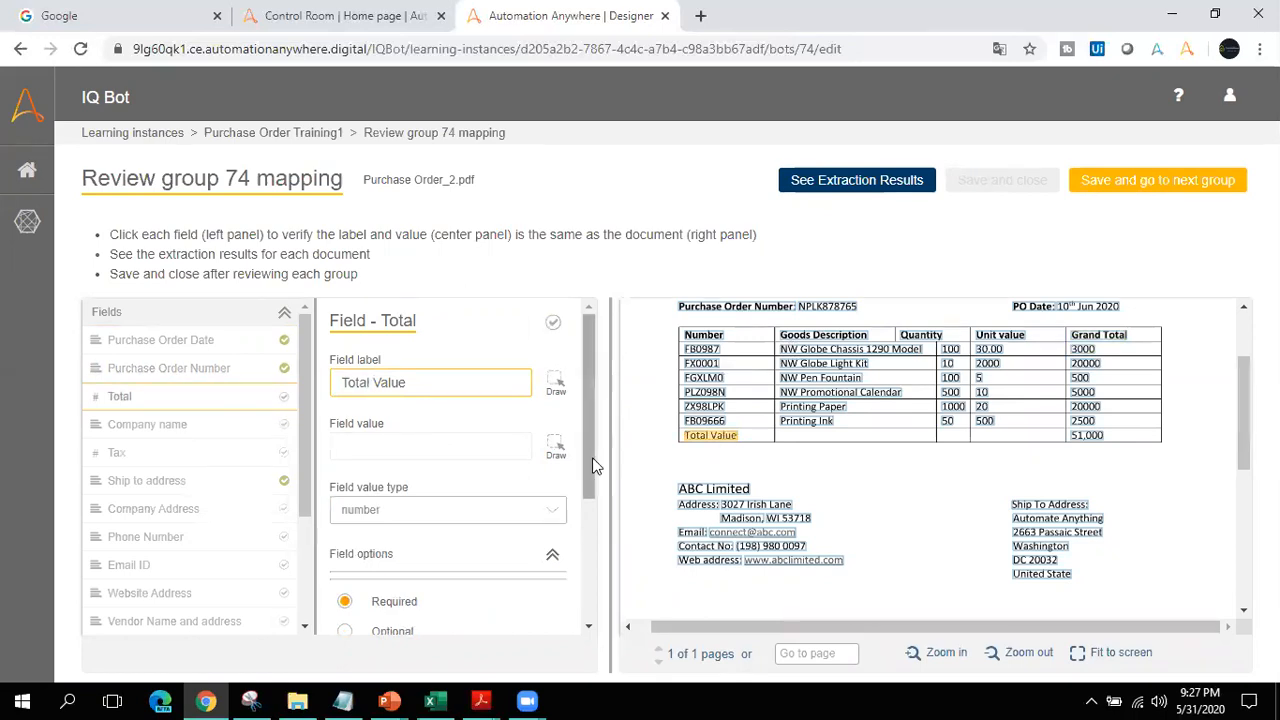
left_click(558, 450)
left_click(372, 632)
Step: Open the Company name field in the group 74 mapping
left_click(240, 430)
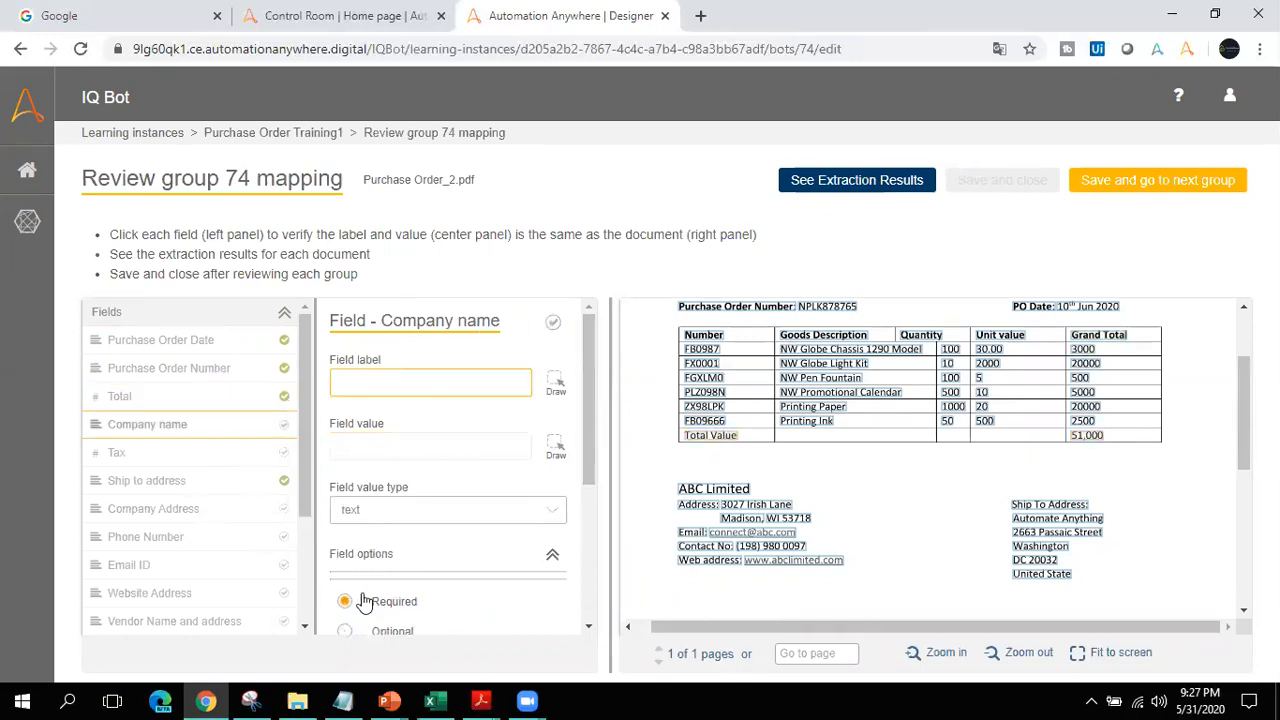
Step: Make the Company name field optional, set its label to Total Value and draw its value region around ABC Limited
left_click(376, 632)
mouse_move(1245, 432)
left_mouse_down()
mouse_move(1245, 386)
mouse_move(1245, 478)
mouse_move(1247, 440)
left_mouse_up()
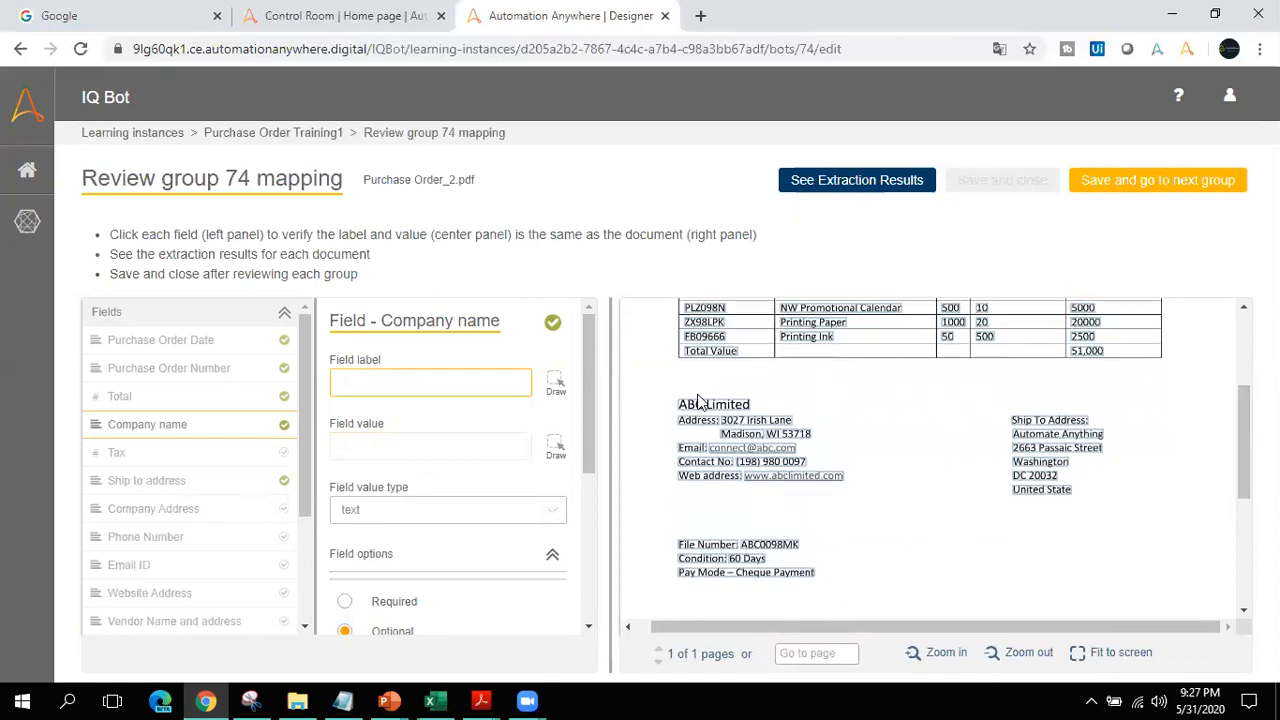
left_click(720, 360)
left_click(556, 450)
mouse_move(670, 386)
left_mouse_down()
mouse_move(700, 408)
mouse_move(750, 414)
left_mouse_up()
left_click(448, 388)
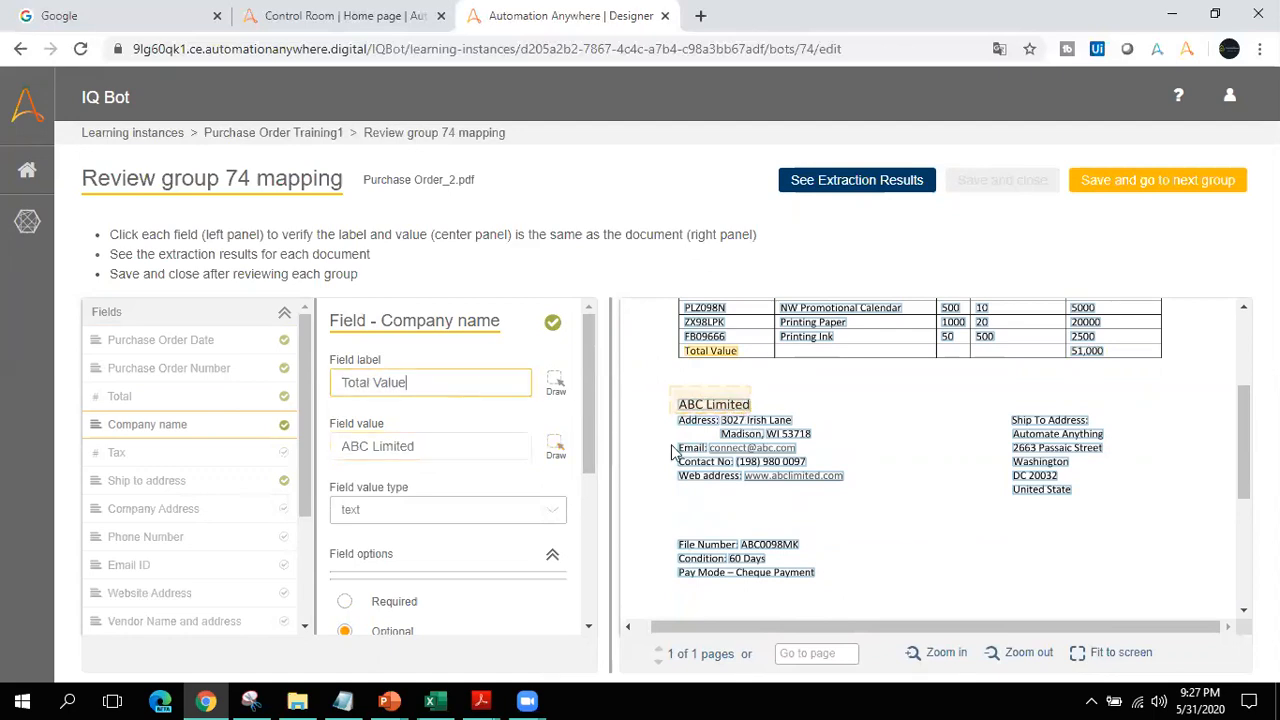
Step: Change the Company name label to Address: and redraw its value region around ABC Limited
left_click(696, 421)
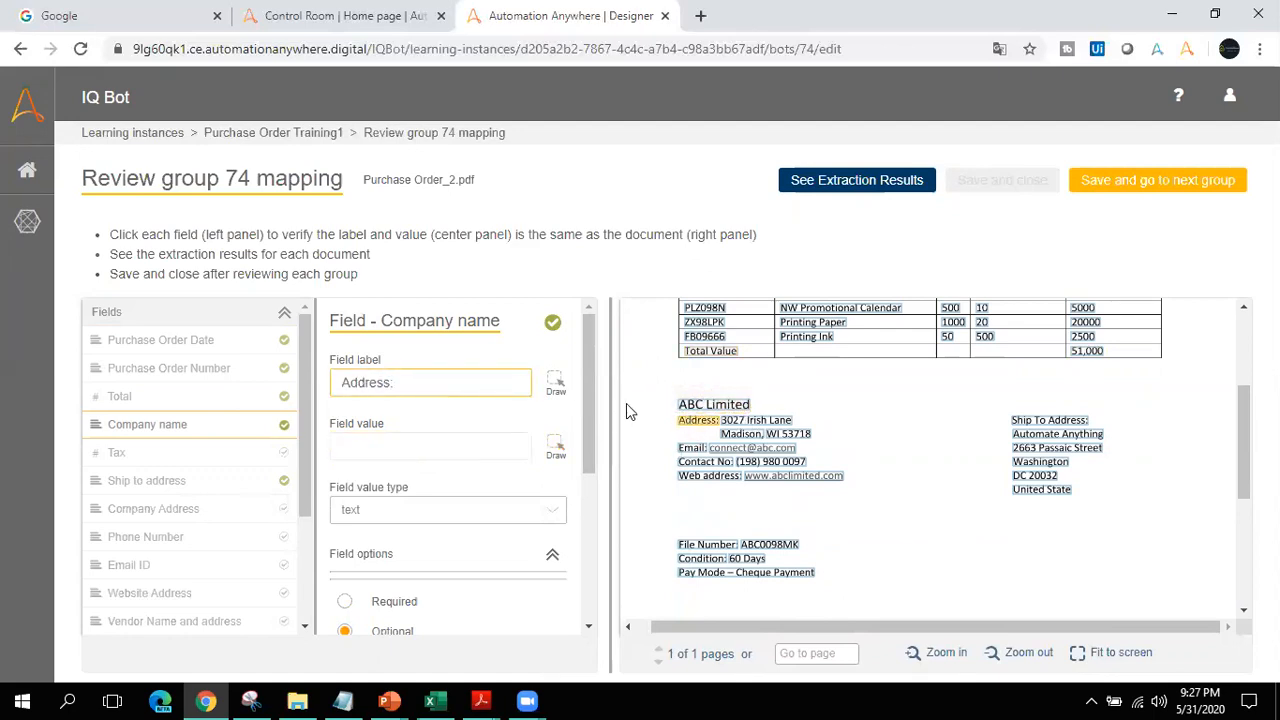
left_click(556, 448)
left_click_drag(671, 393, 760, 415)
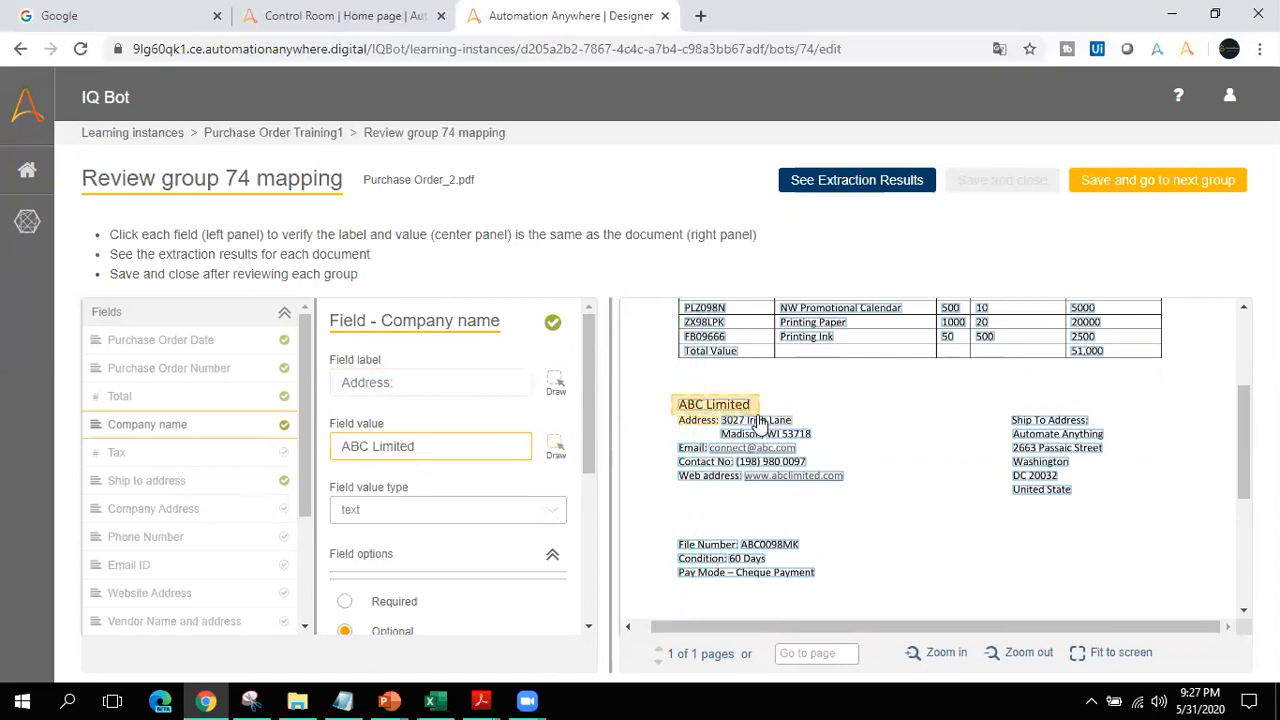
Step: Make the Tax field optional and look through the purchase order for a tax entry
left_click(230, 455)
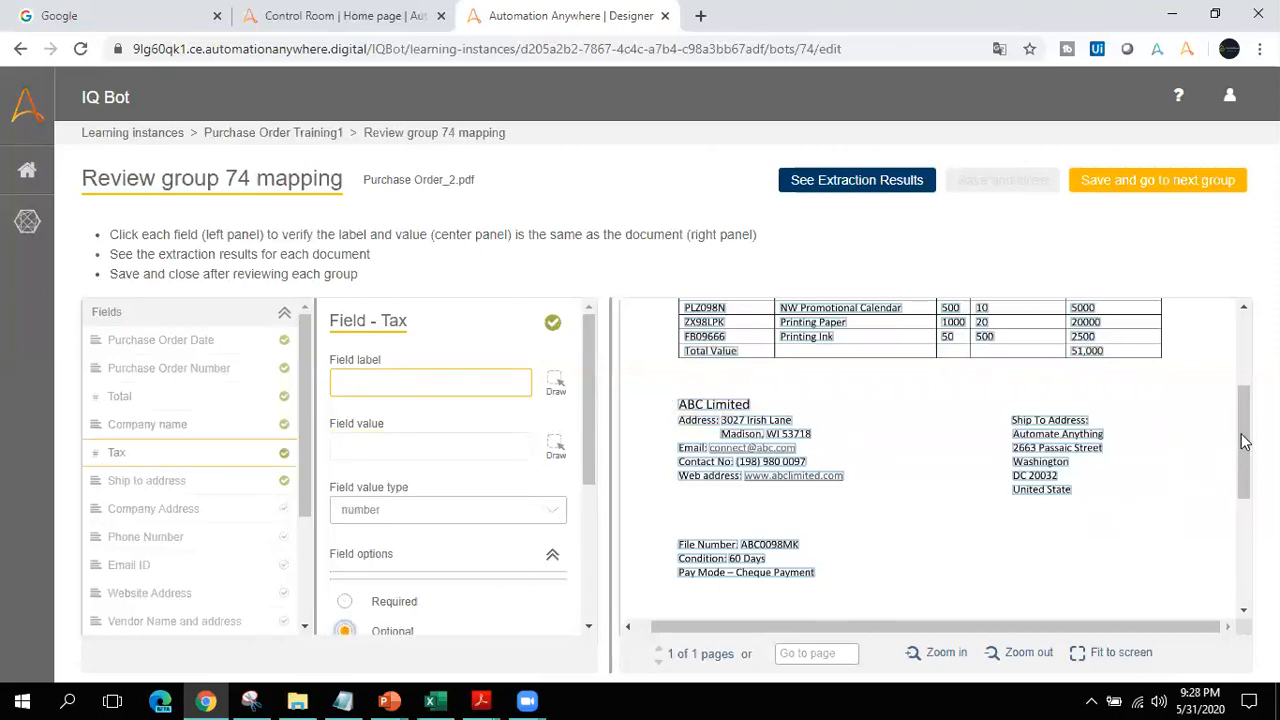
scroll(1245, 441, "up", 1)
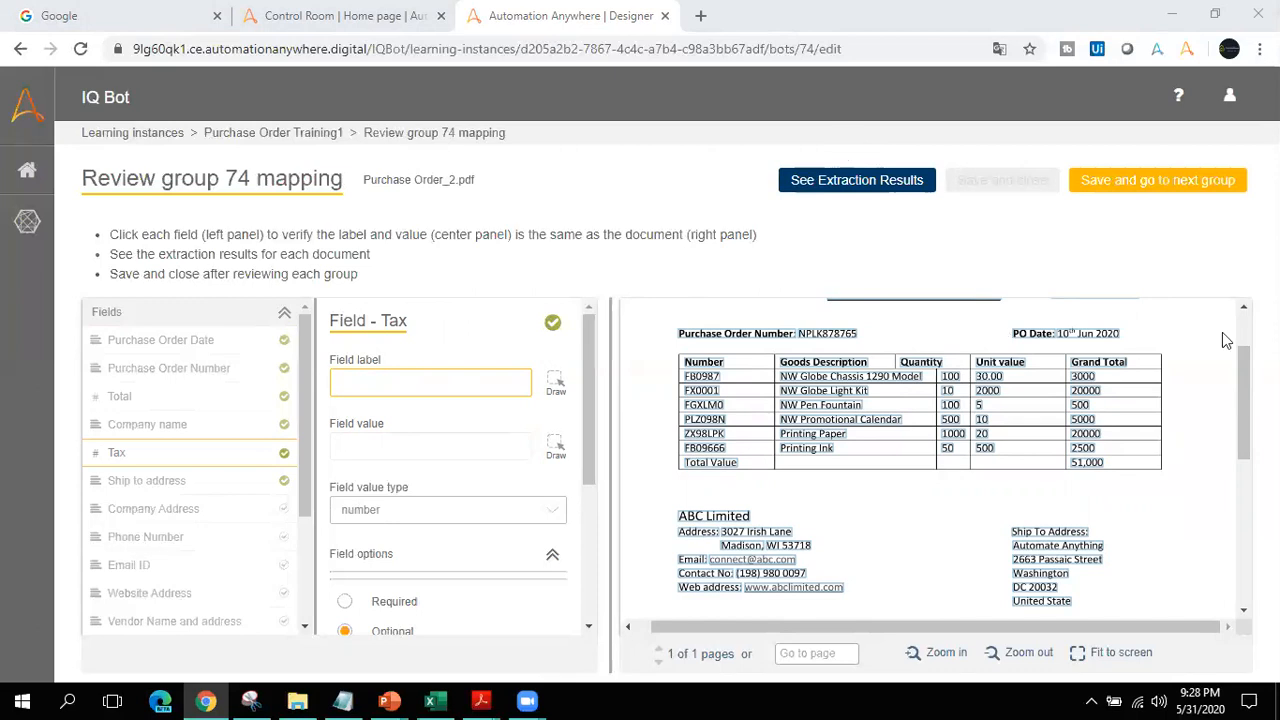
scroll(1225, 341, "up", 1)
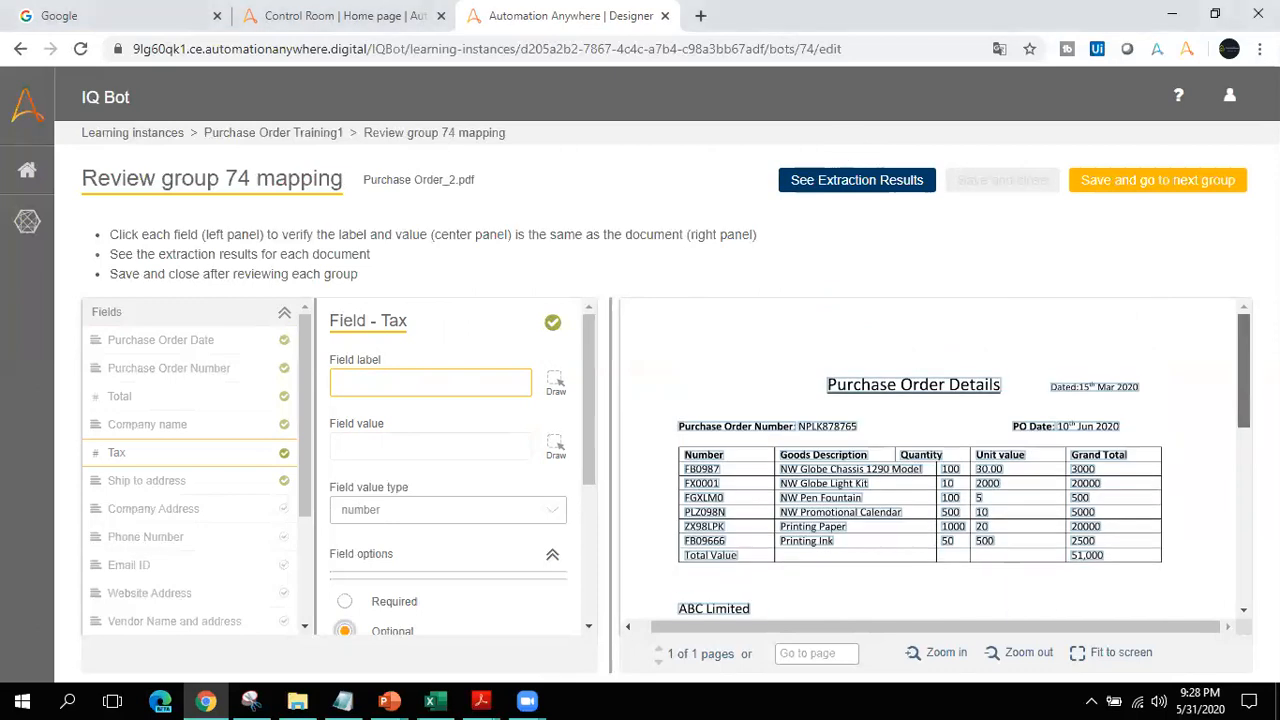
scroll(935, 460, "down", 3)
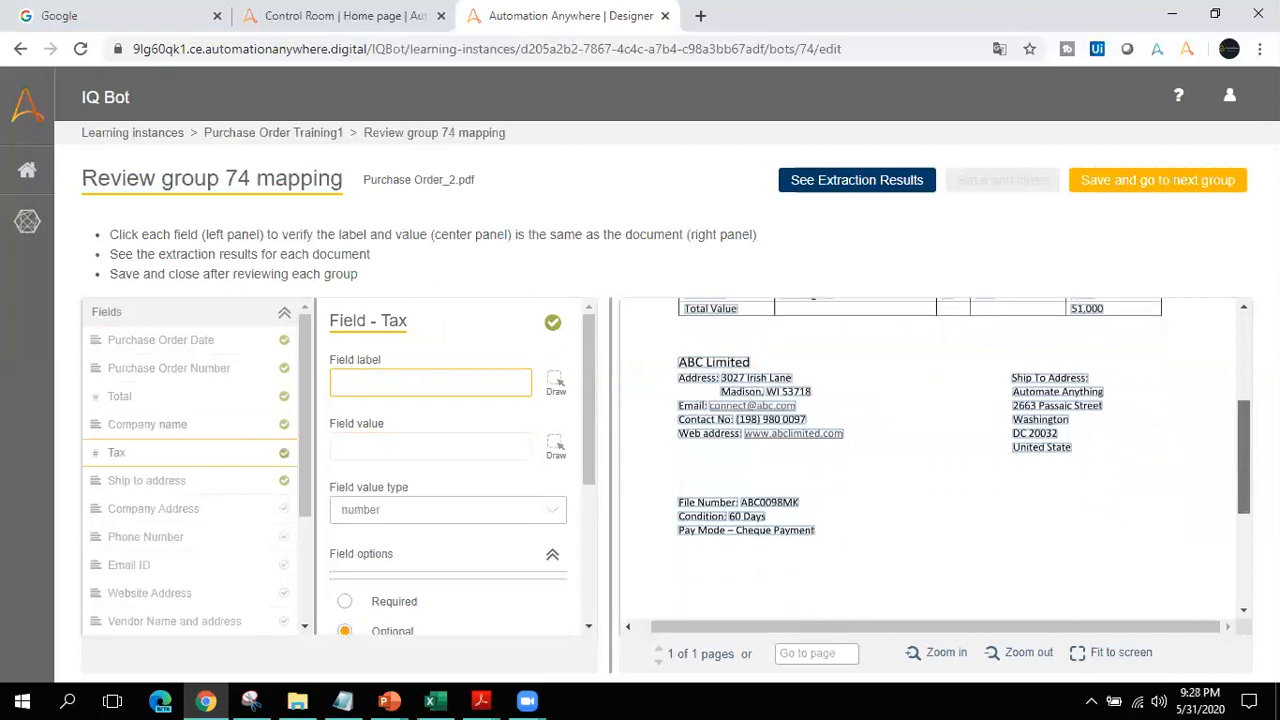
scroll(935, 460, "down", 2)
left_click_drag(1243, 521, 1238, 413)
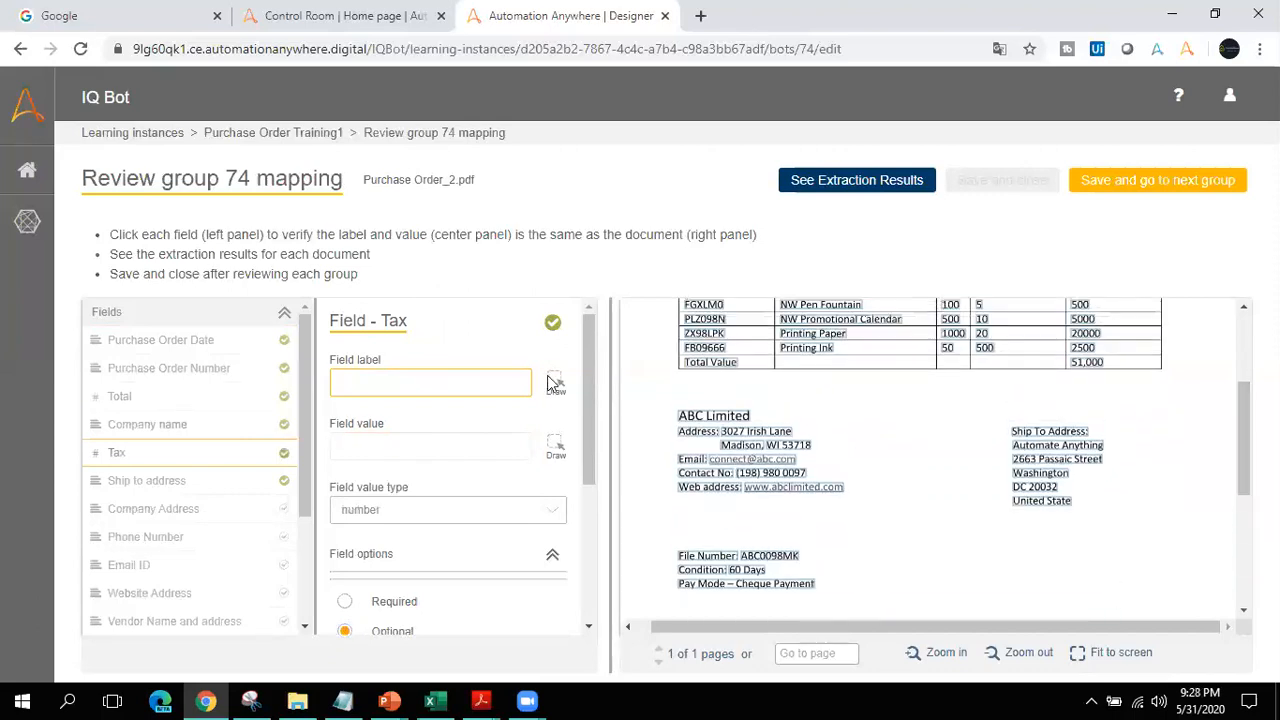
Step: Redraw the Ship to address value region around all five lines beneath the Ship To Address: label
left_click(239, 488)
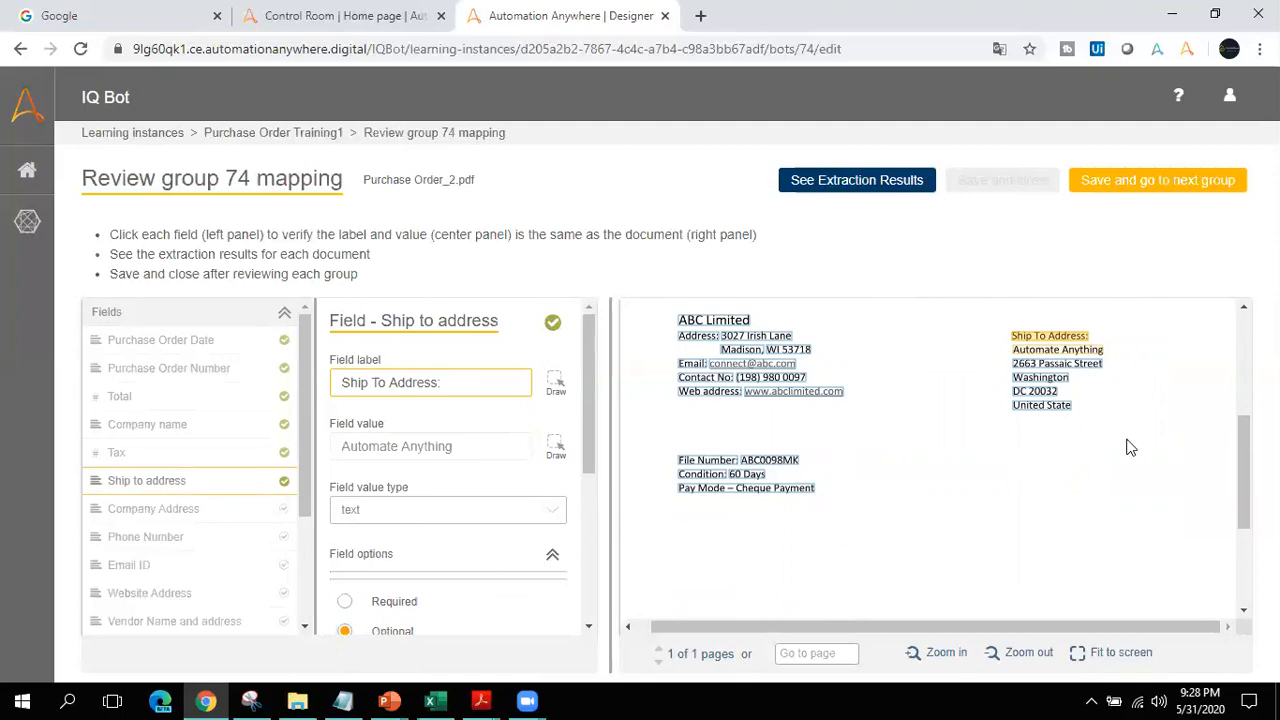
left_click_drag(1244, 483, 1245, 459)
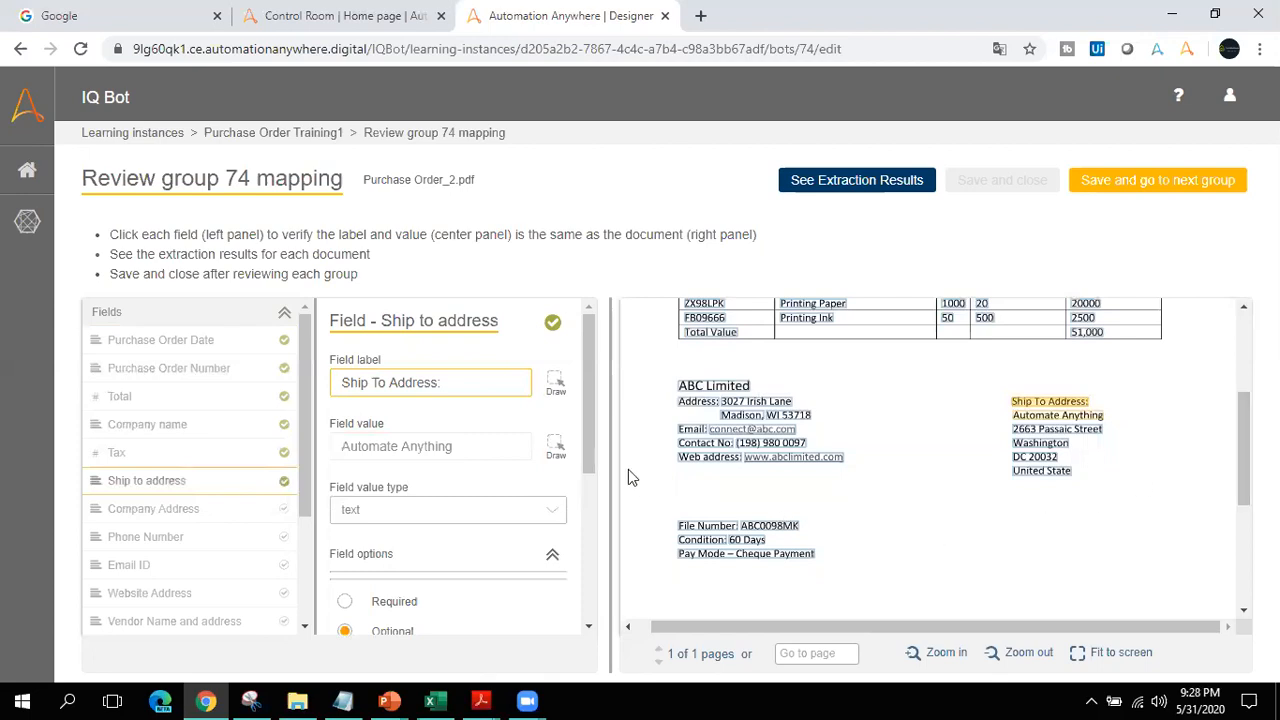
left_click(556, 450)
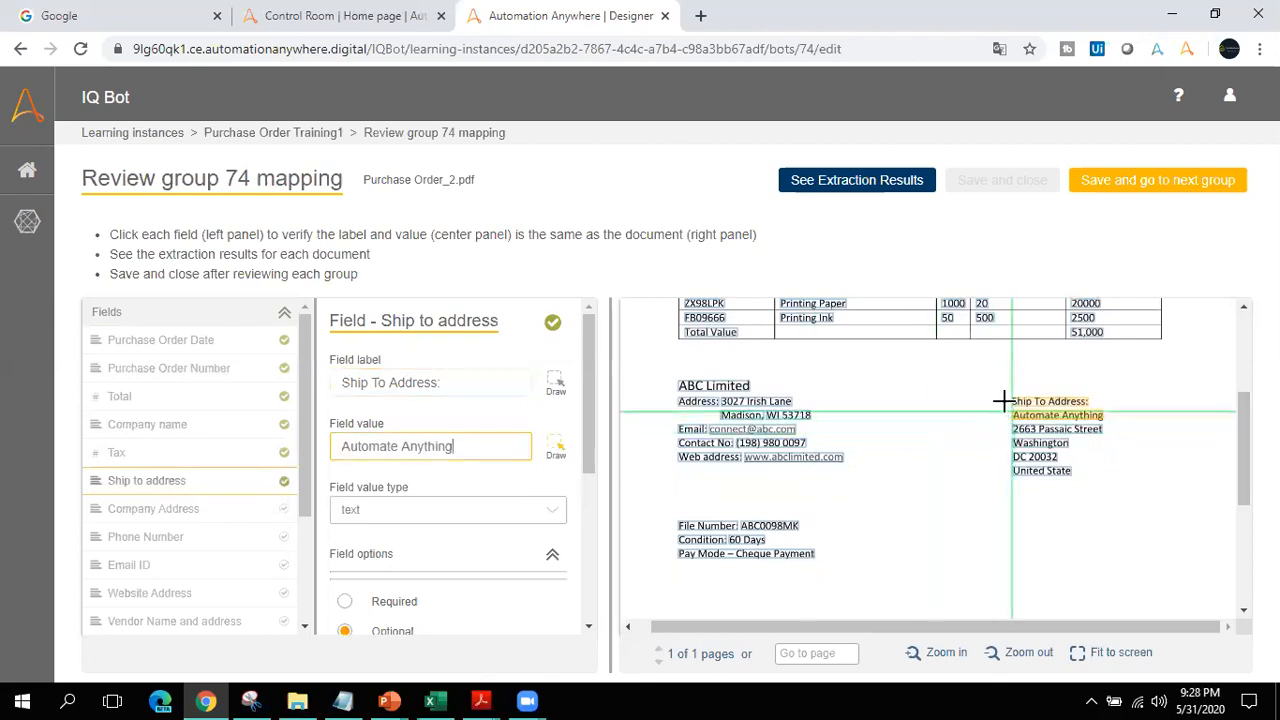
left_click_drag(1001, 407, 1137, 478)
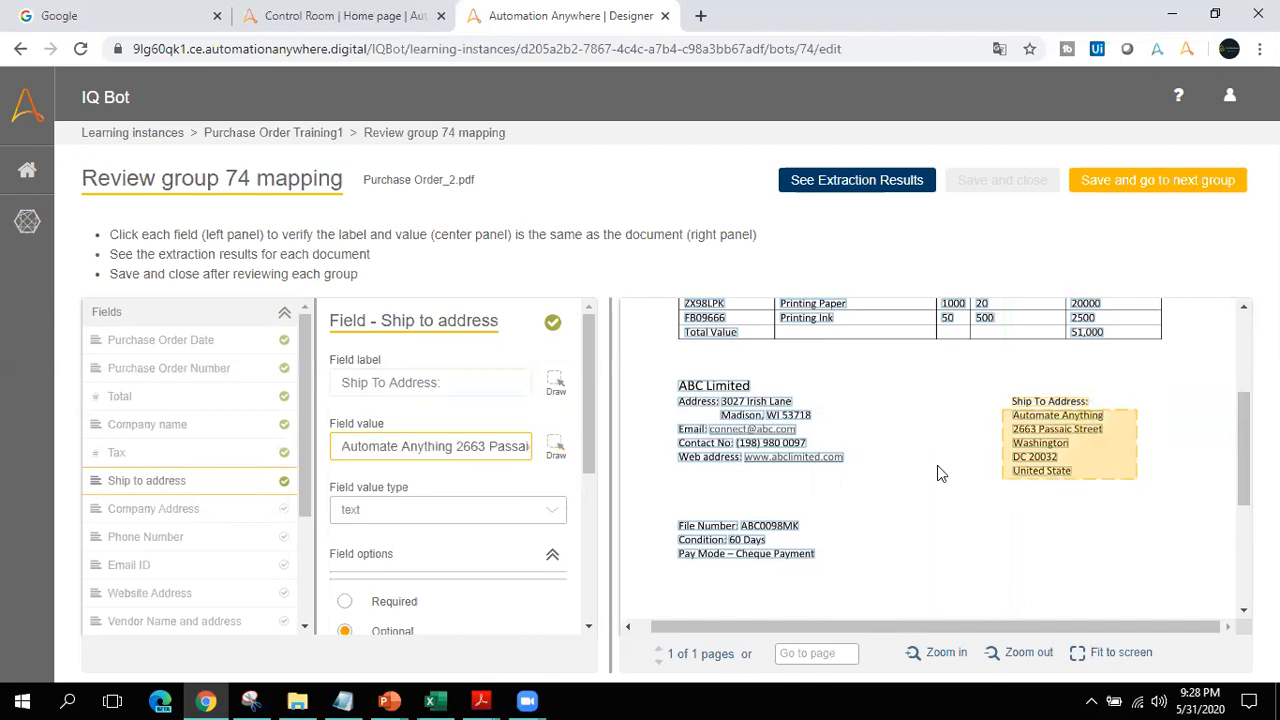
Step: Make Company Address optional, label it Address: and draw its value region around both lines of ABC Limited's address
left_click(229, 512)
left_click(388, 631)
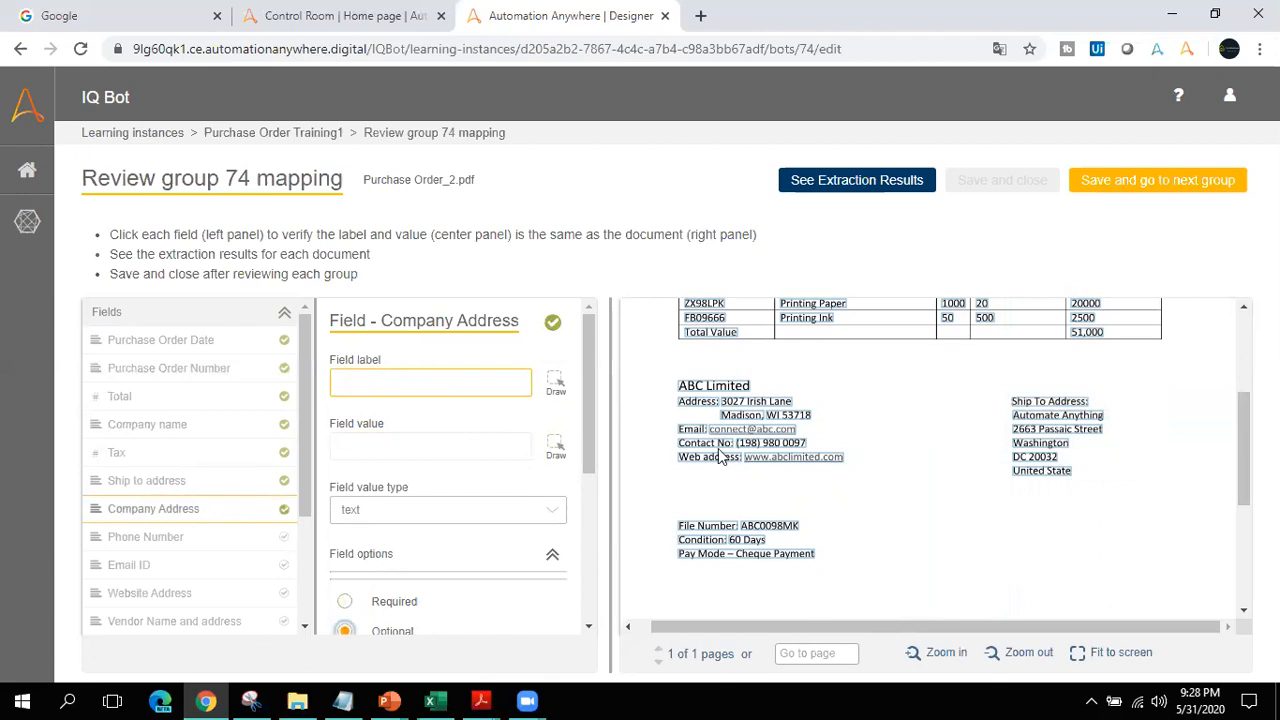
left_click(689, 404)
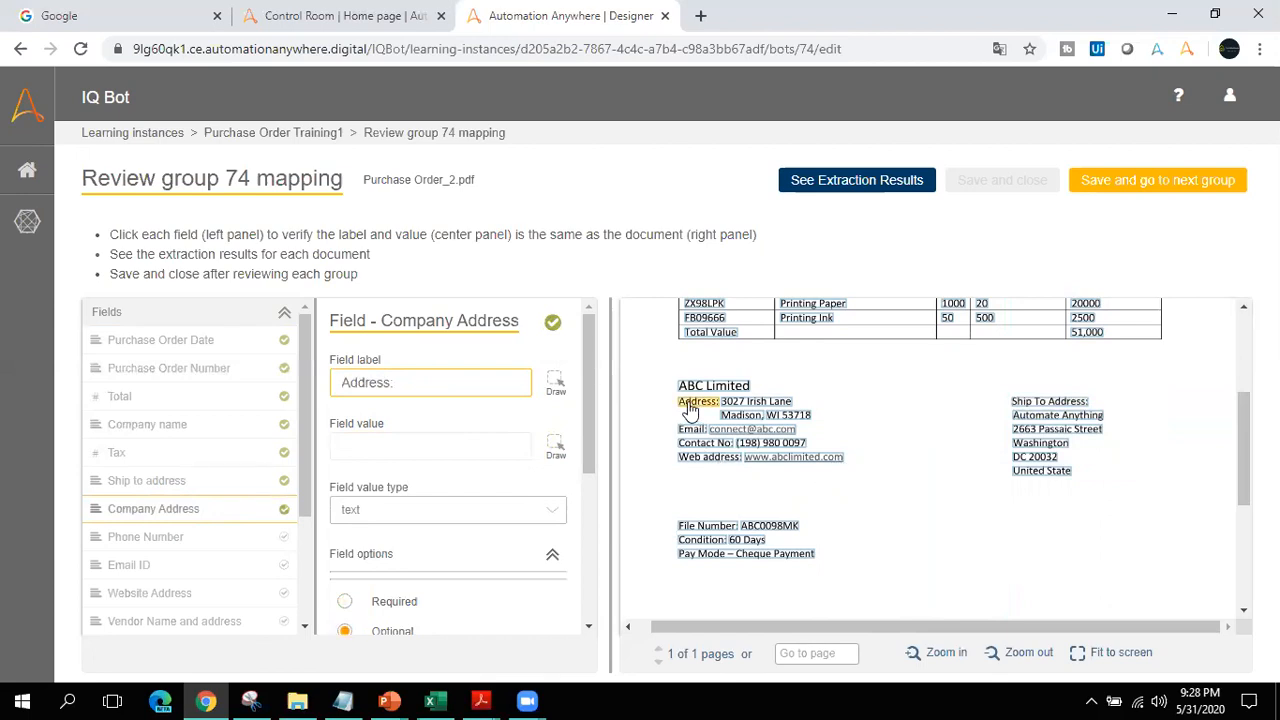
left_click(745, 402)
left_click(556, 447)
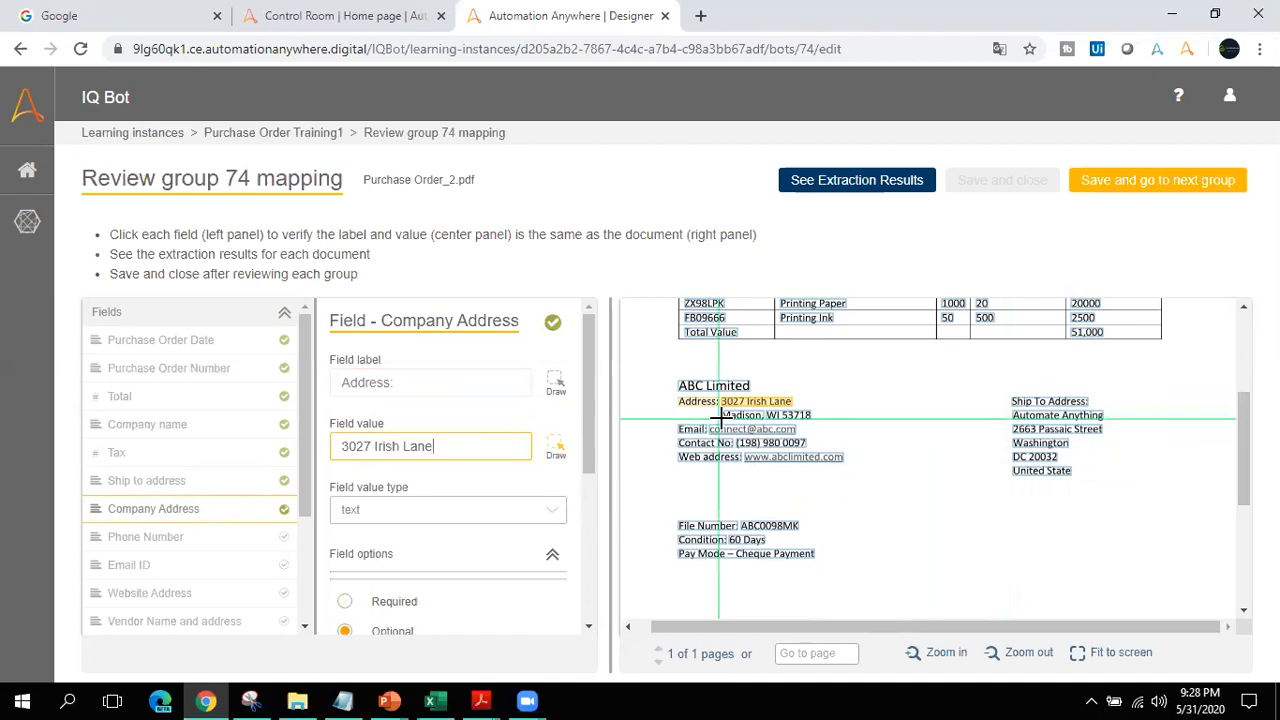
left_click_drag(720, 396, 818, 424)
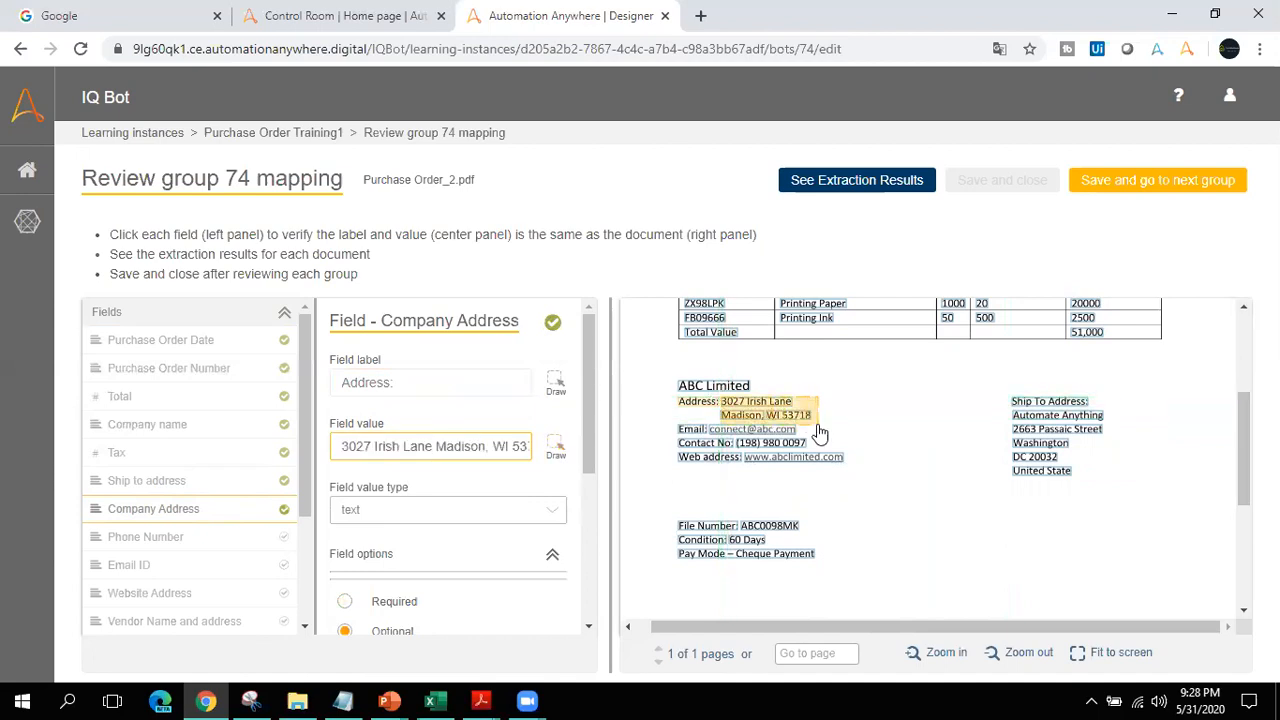
Step: Make Phone Number and Email ID optional, mapping their labels to Contact No: and Email: in the document
left_click(248, 546)
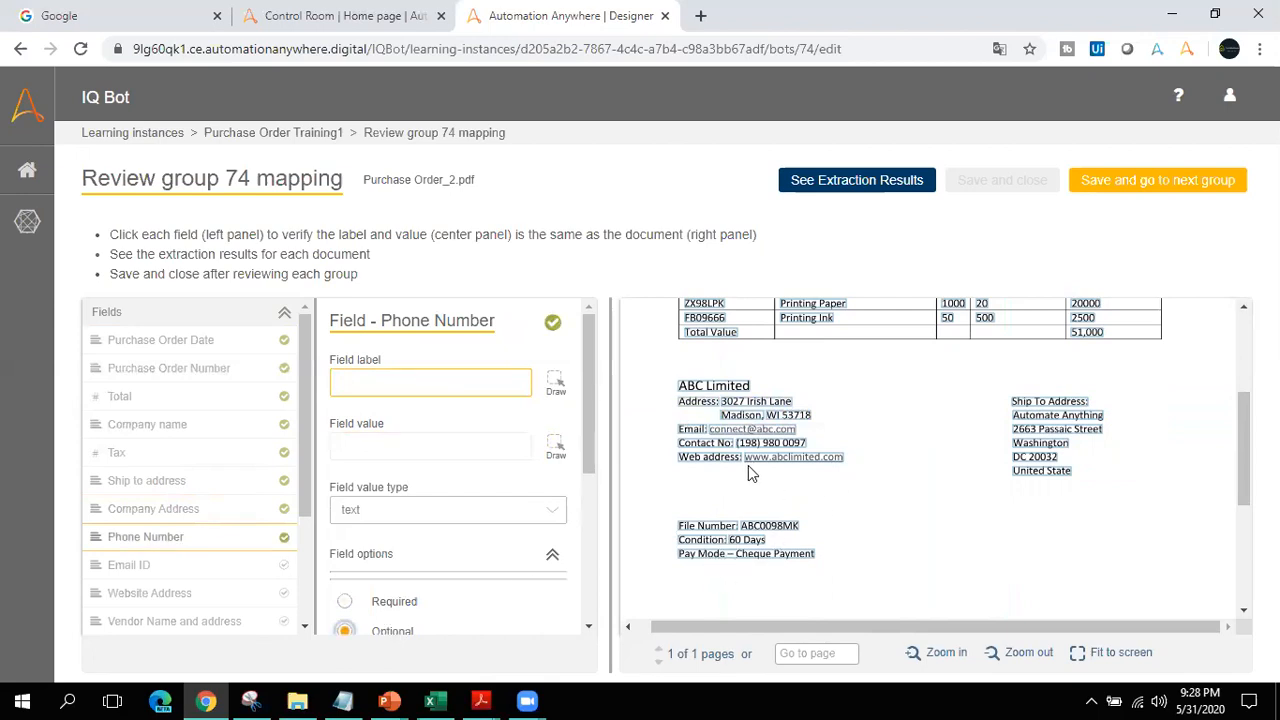
left_click(693, 446)
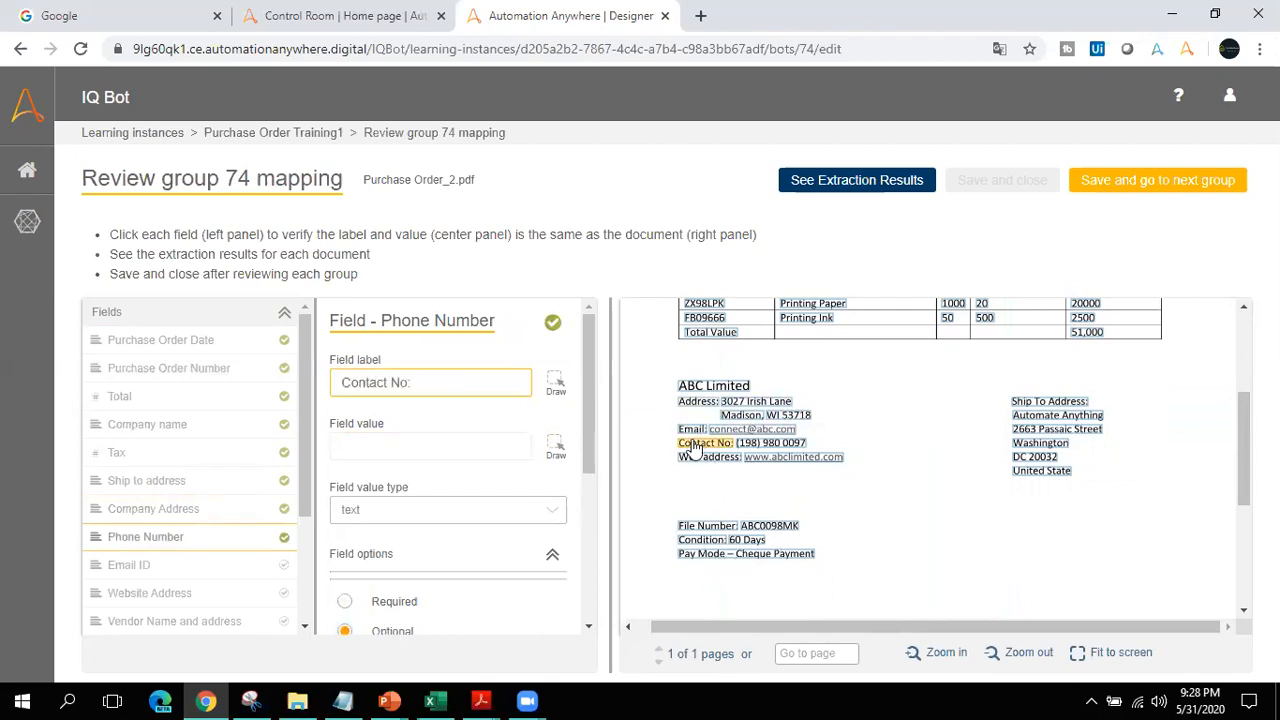
left_click(246, 569)
left_click(397, 631)
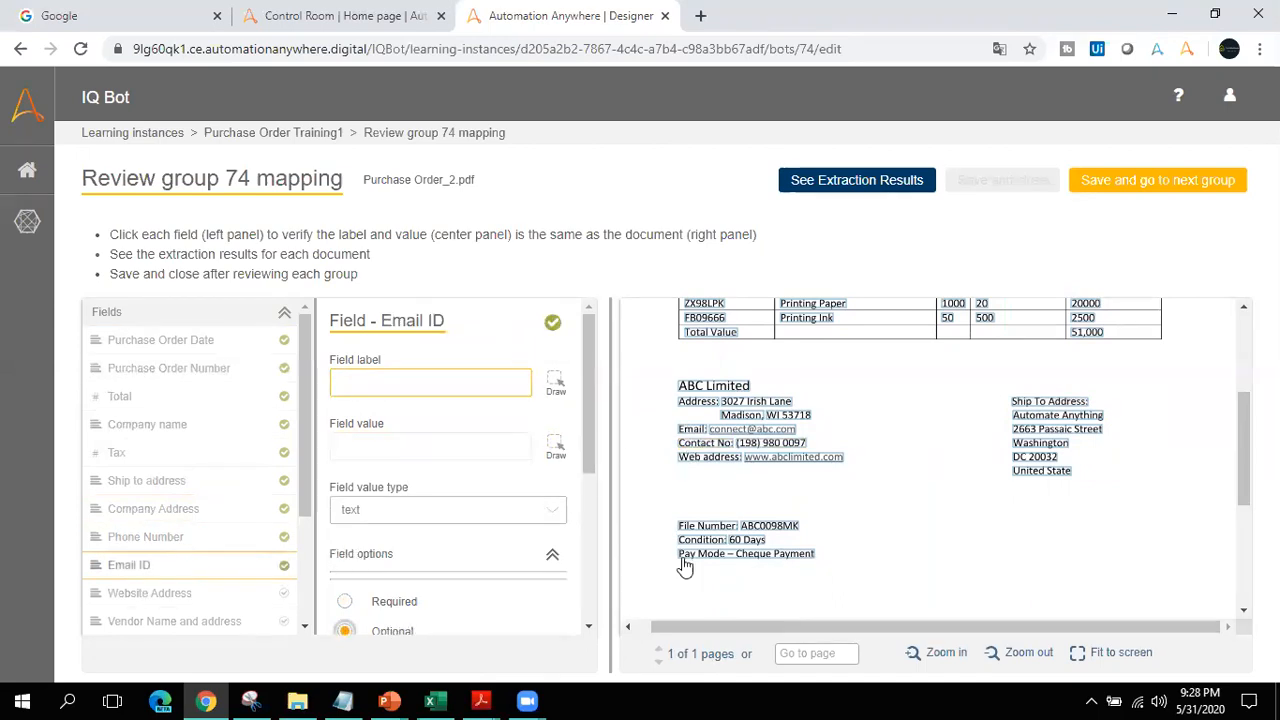
left_click(693, 432)
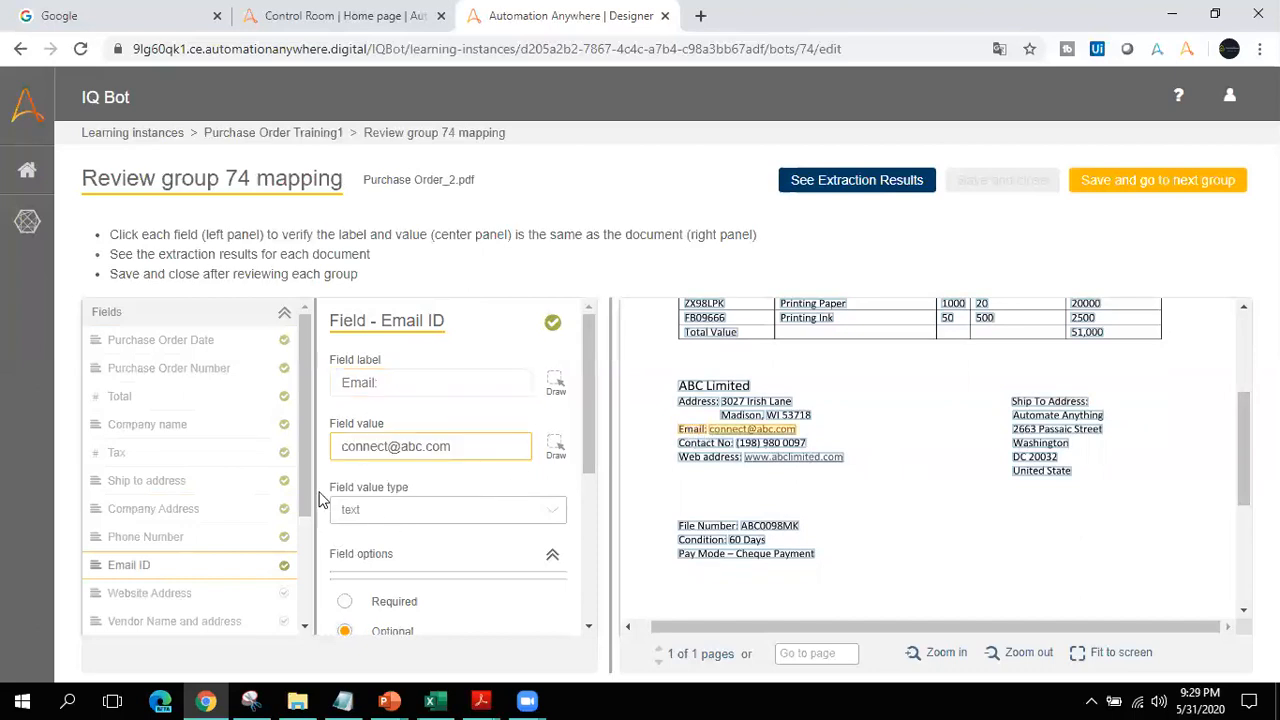
scroll(307, 495, "down", 1)
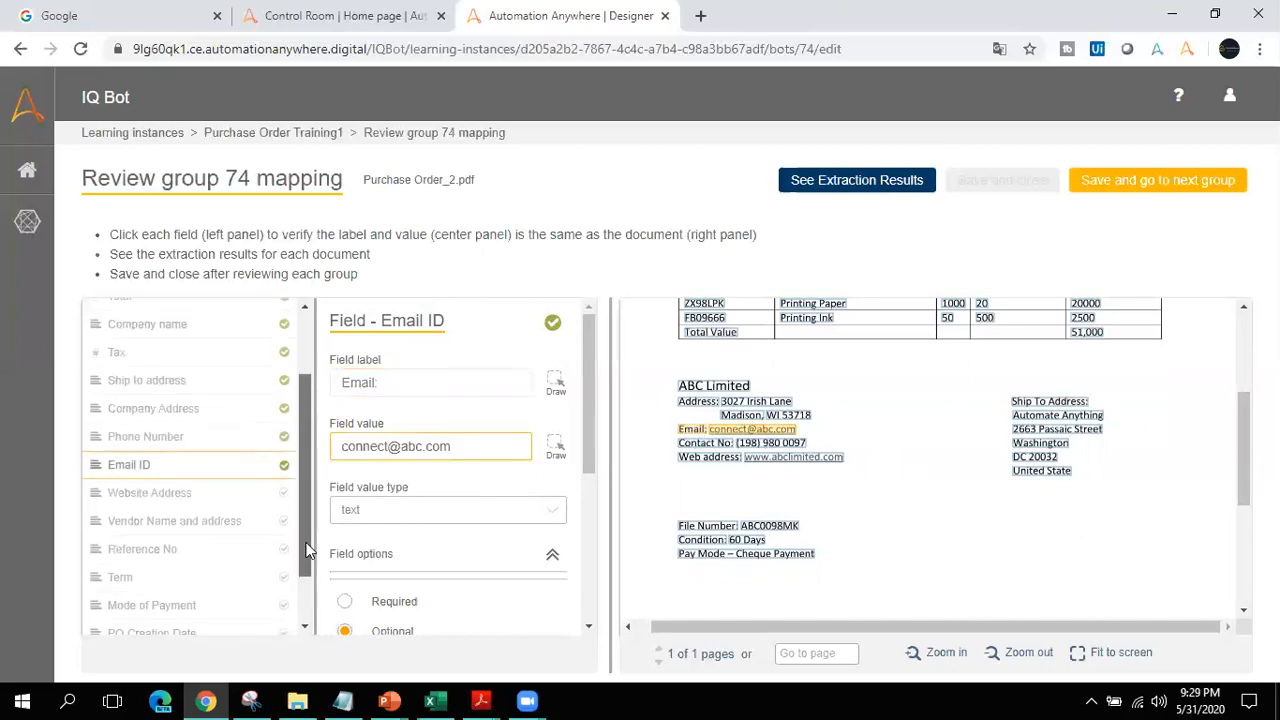
left_click(236, 500)
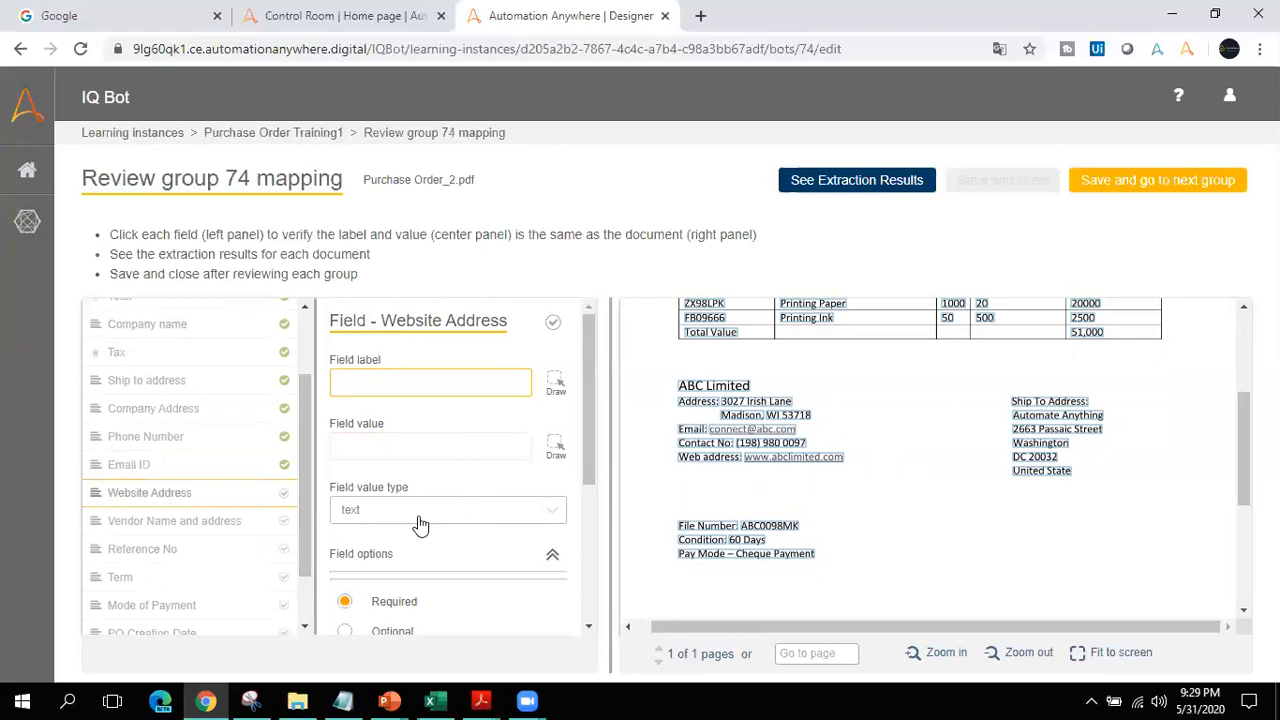
left_click(697, 460)
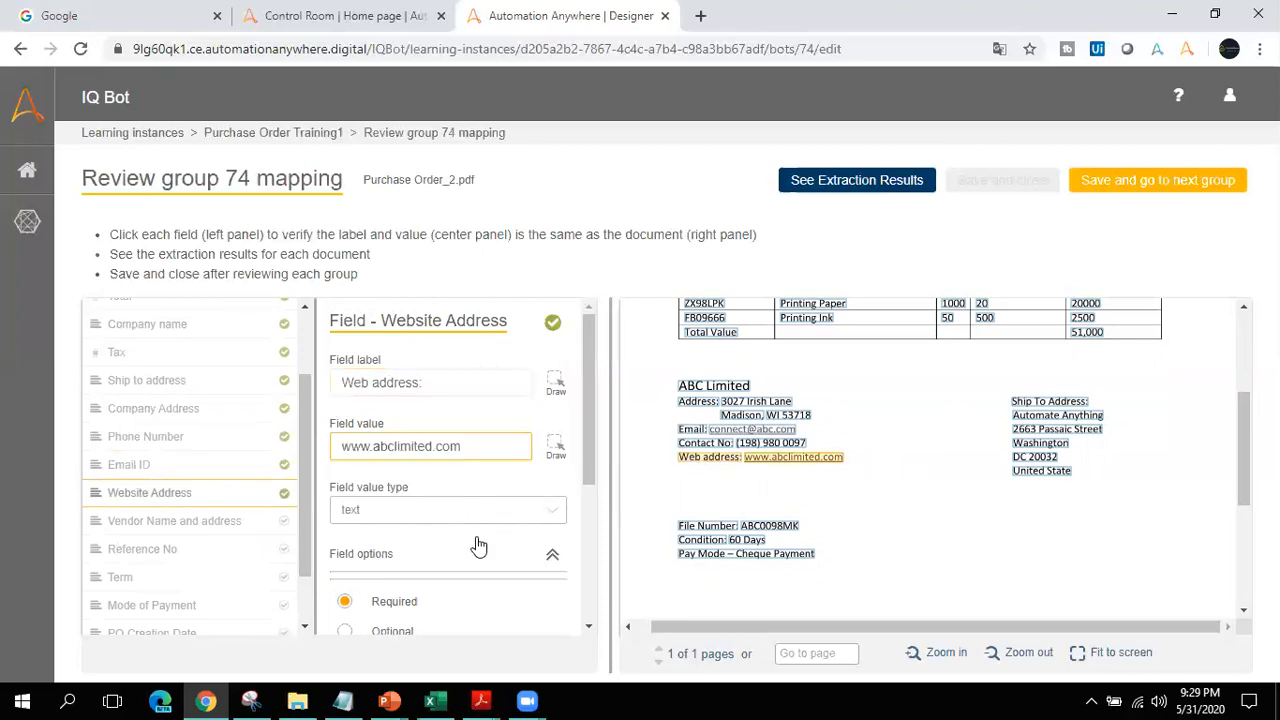
left_click(386, 631)
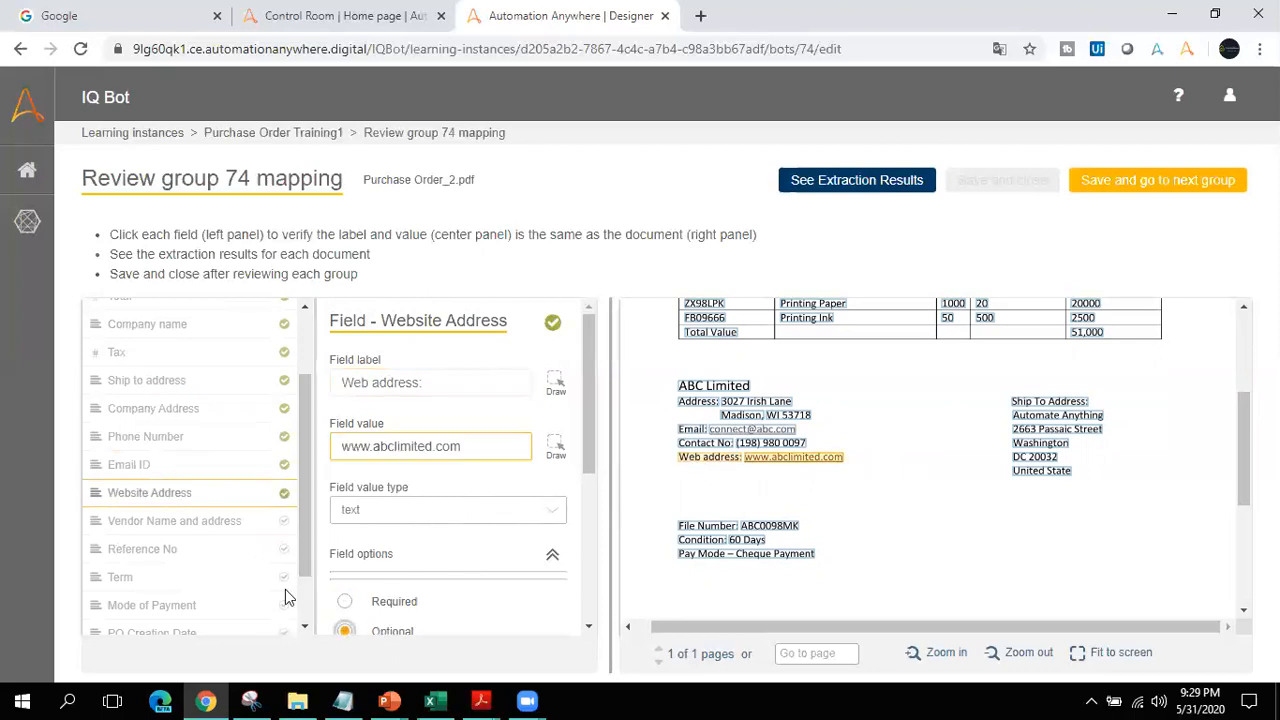
Step: Make the Vendor Name and address field and the Reference No field optional
left_click(251, 529)
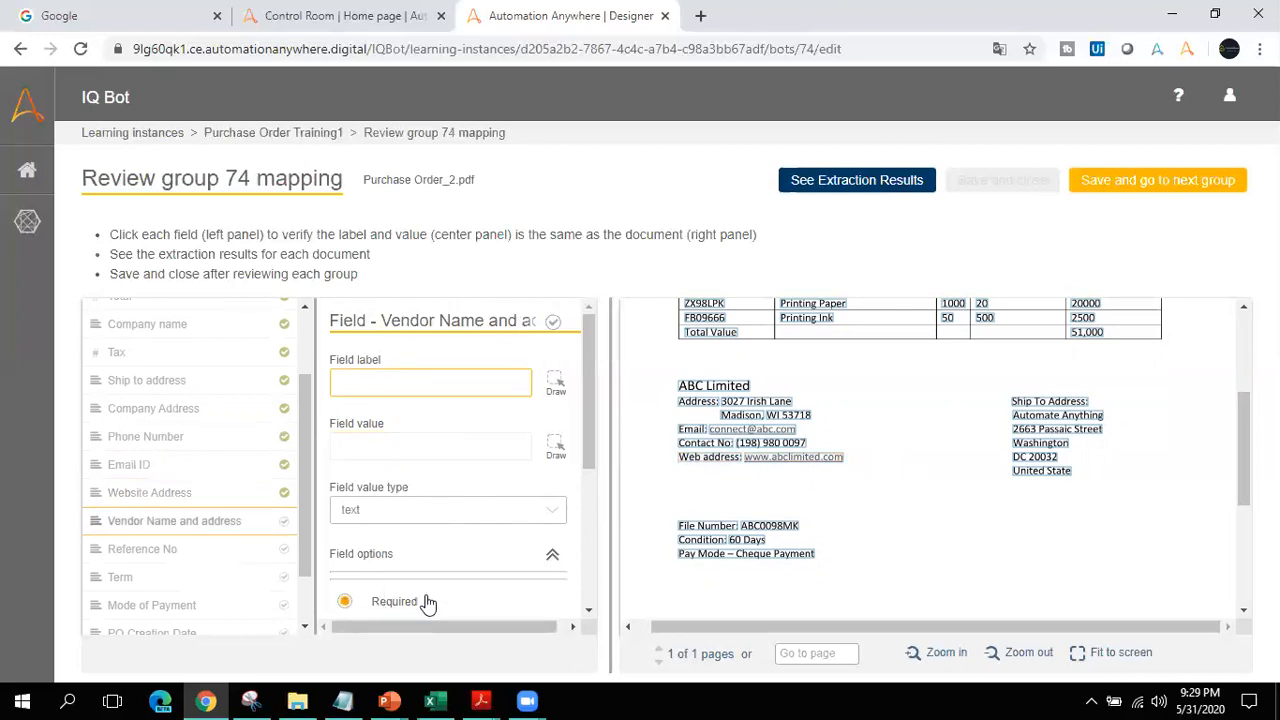
scroll(590, 463, "down", 1)
left_click(385, 548)
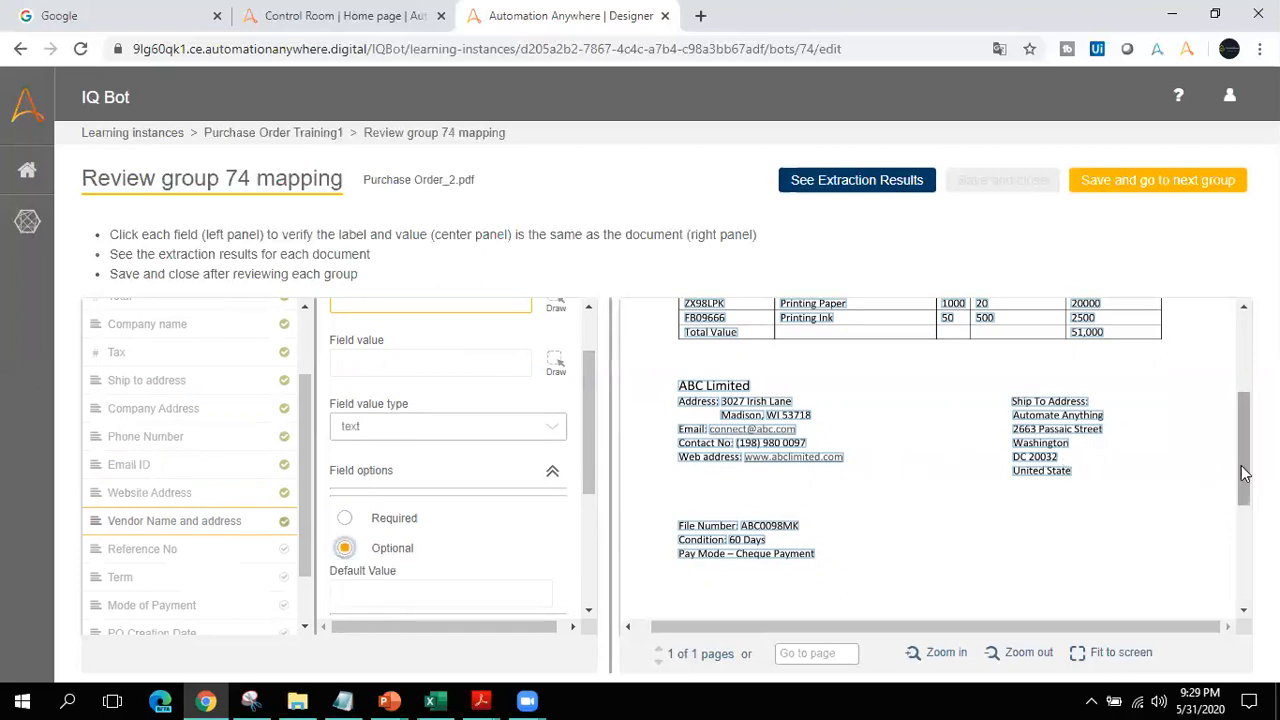
mouse_move(1245, 445)
left_mouse_down()
mouse_move(1245, 367)
mouse_move(1245, 560)
mouse_move(1247, 461)
left_mouse_up()
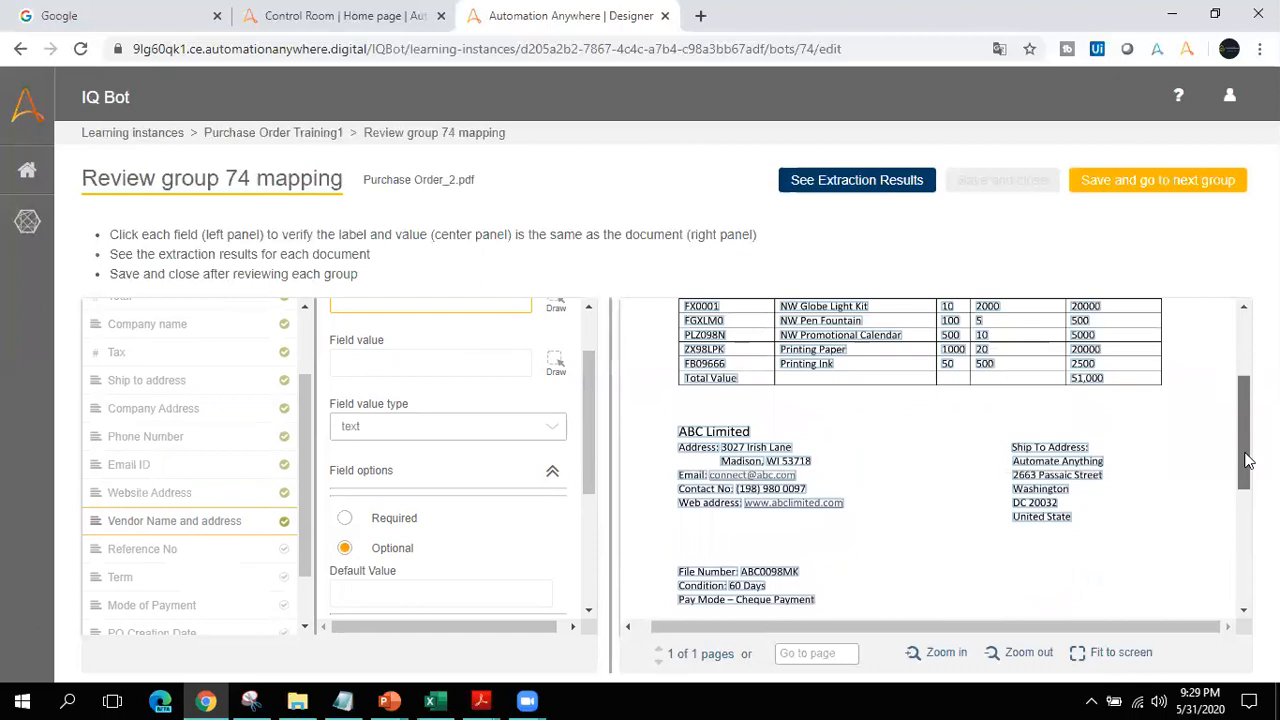
left_click(210, 553)
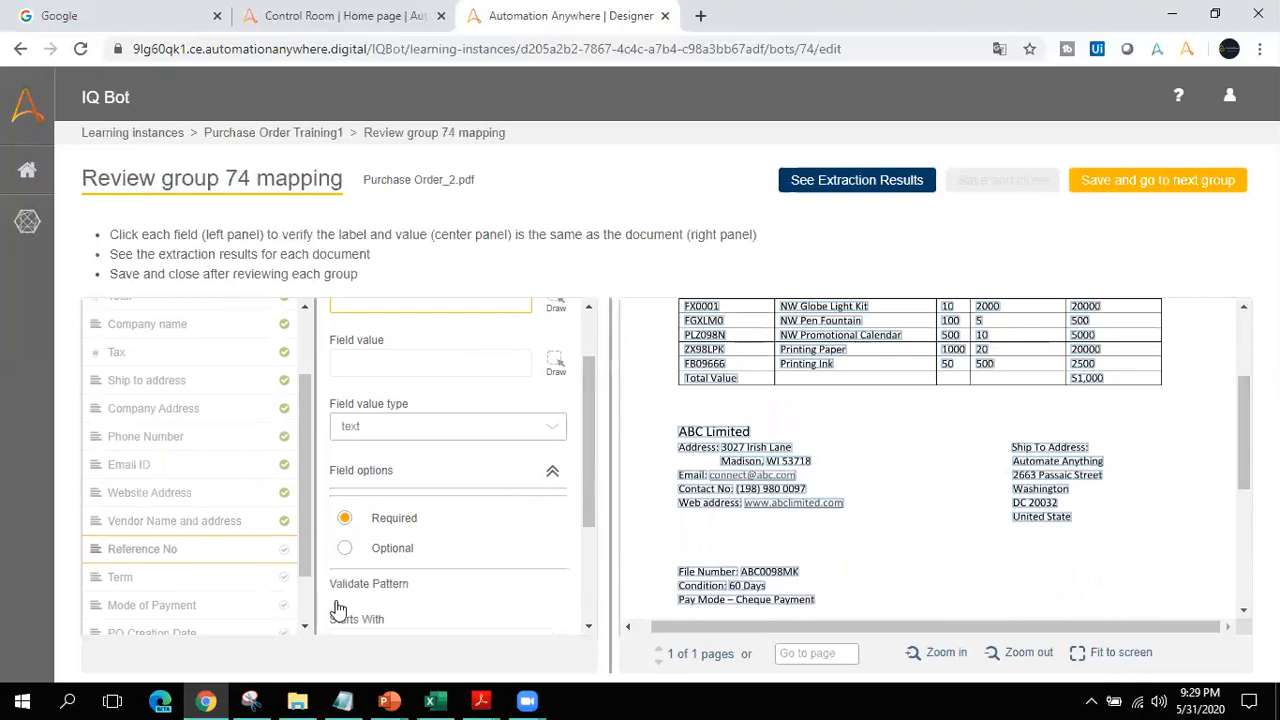
left_click(344, 548)
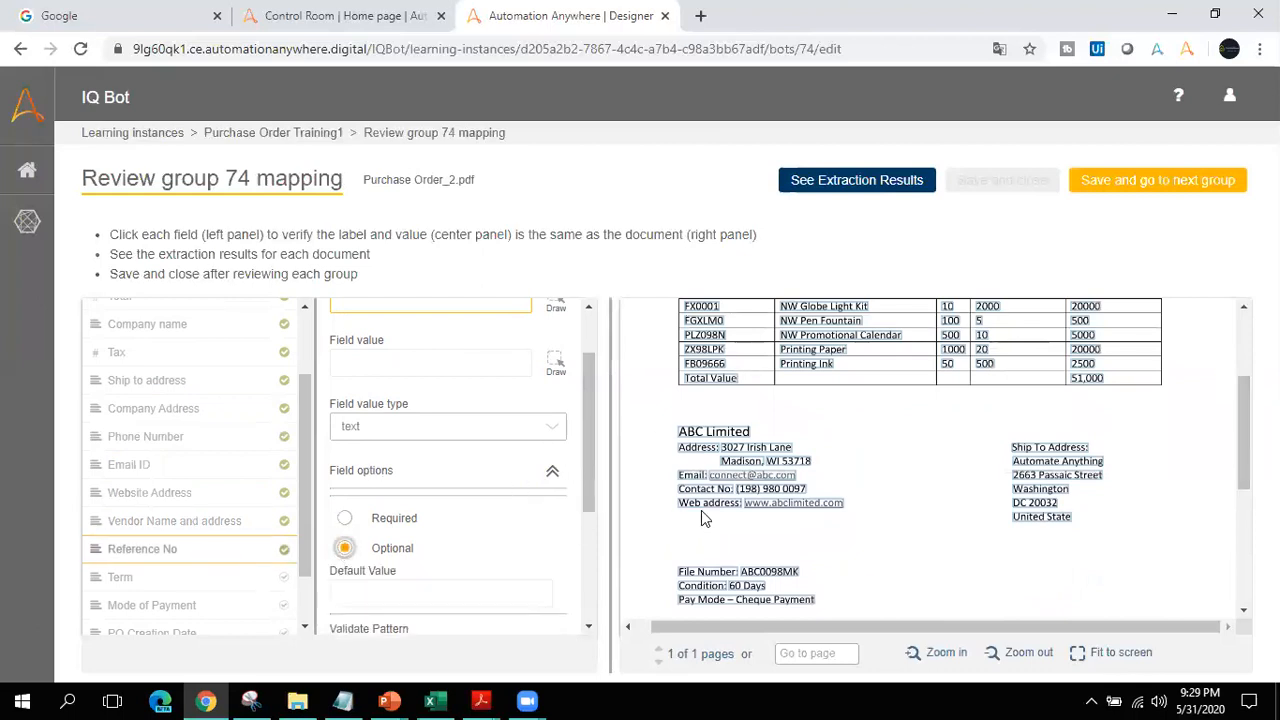
mouse_move(1245, 425)
left_mouse_down()
mouse_move(1245, 455)
mouse_move(1245, 386)
mouse_move(1245, 506)
mouse_move(1243, 441)
left_mouse_up()
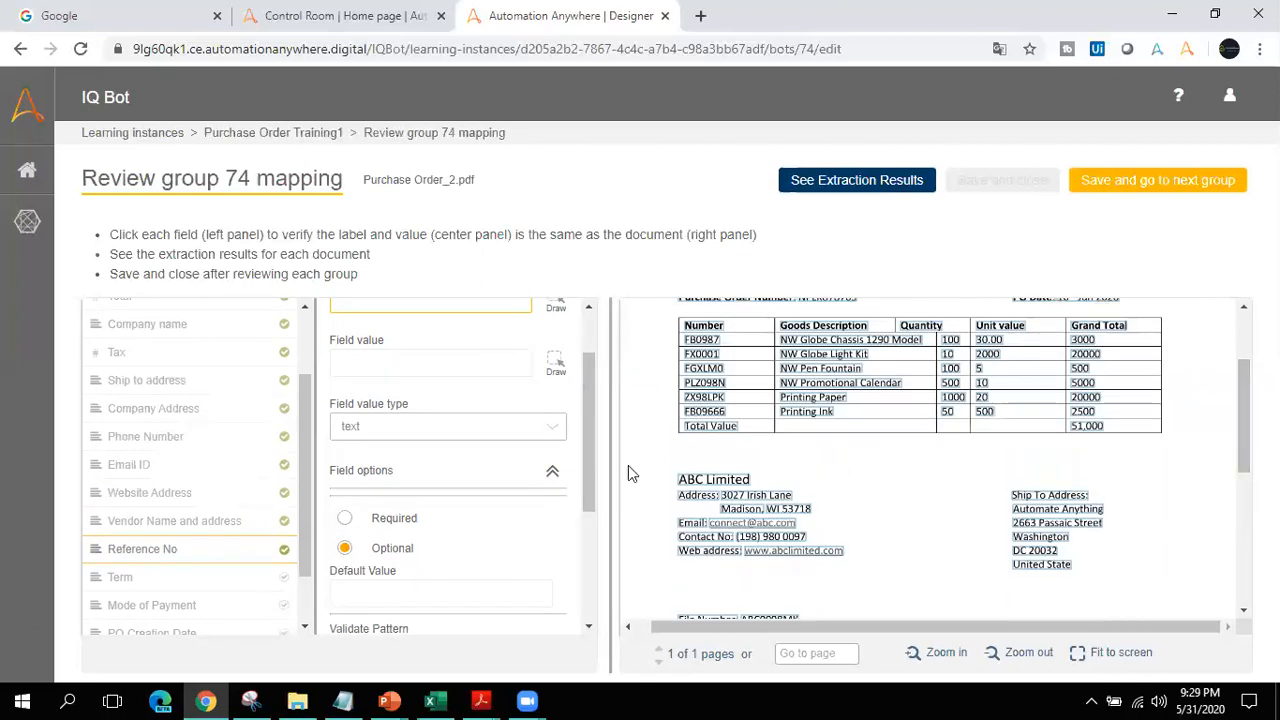
Step: Make the Term and Mode of Payment fields optional
left_click(257, 584)
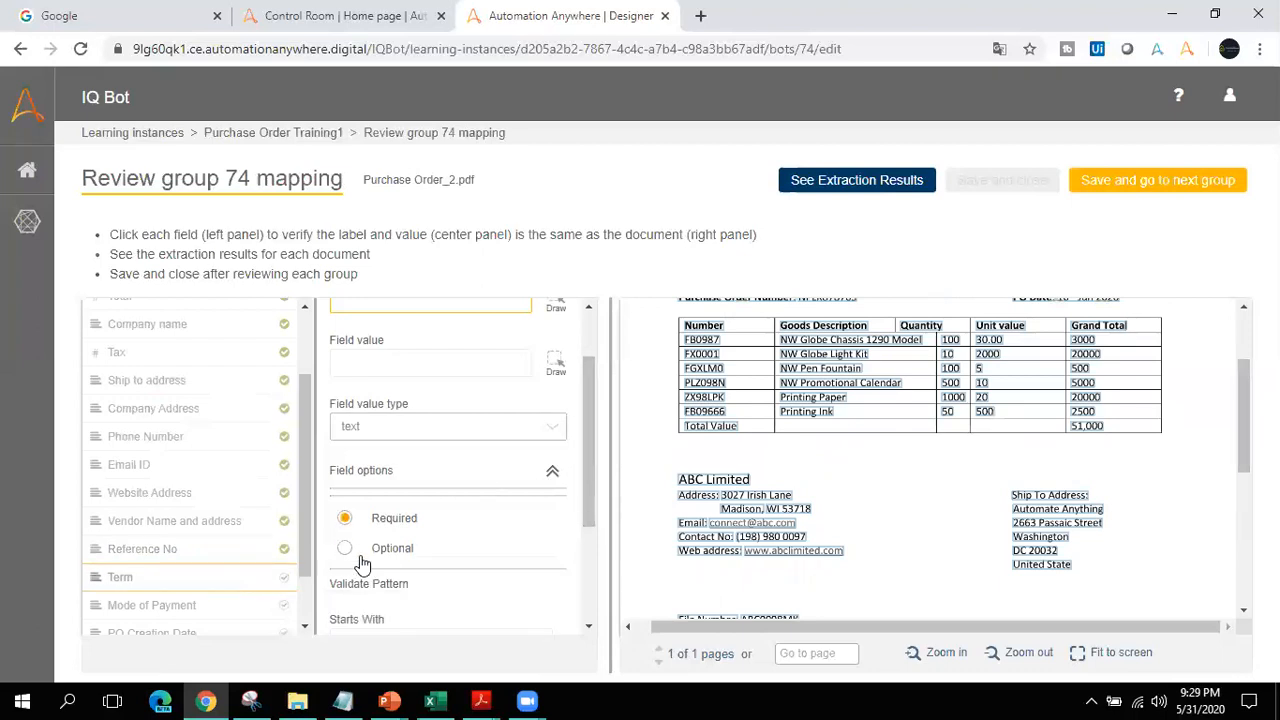
left_click(355, 550)
left_click_drag(1245, 387, 1245, 445)
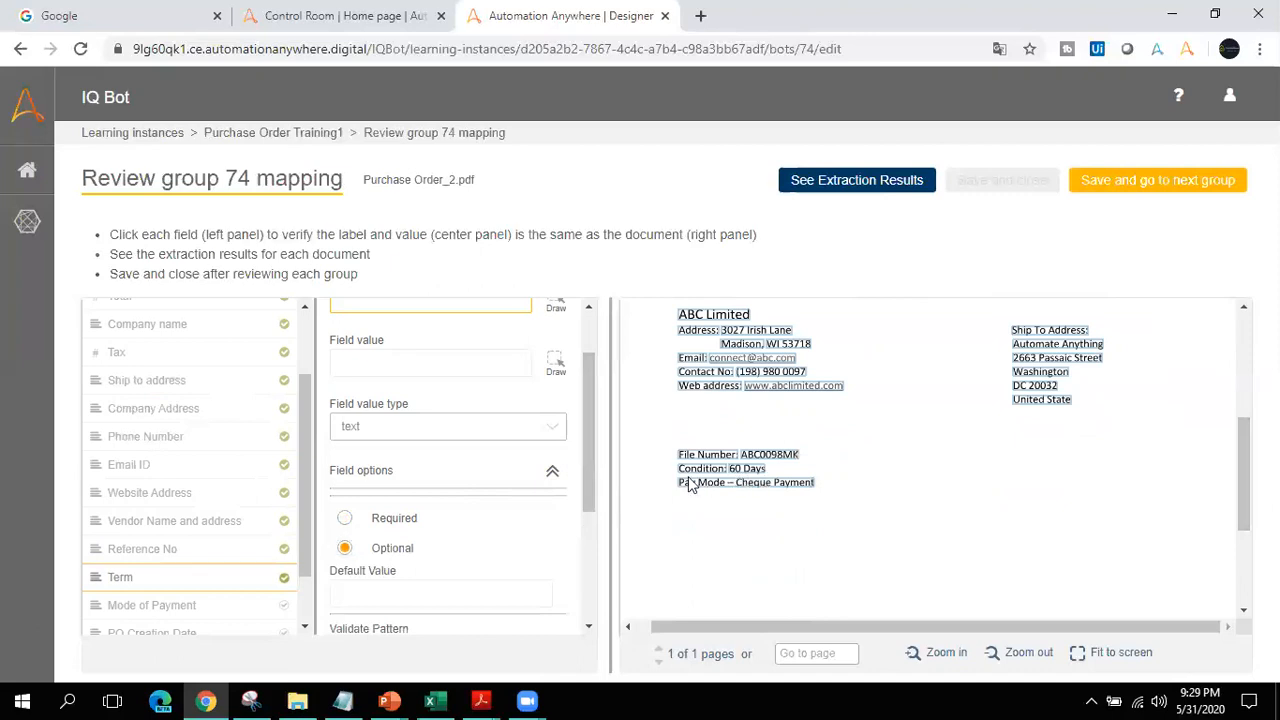
left_click(250, 610)
left_click(392, 550)
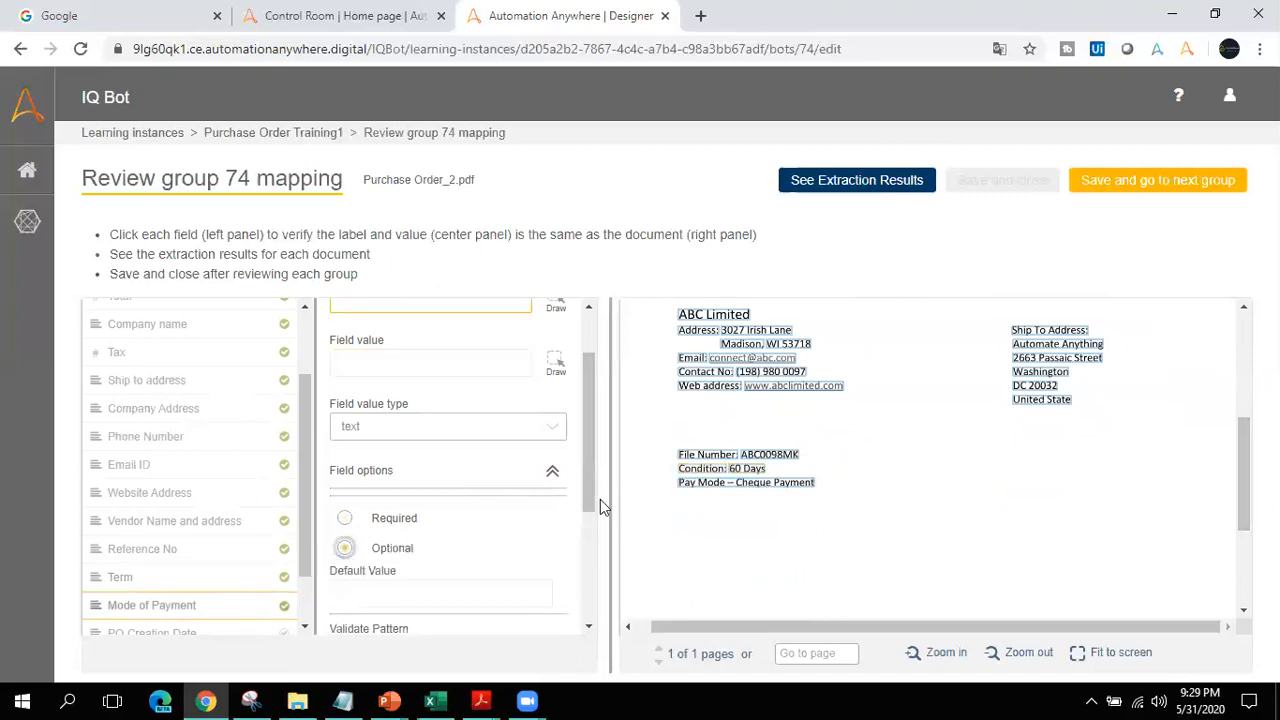
scroll(592, 429, "up", 2)
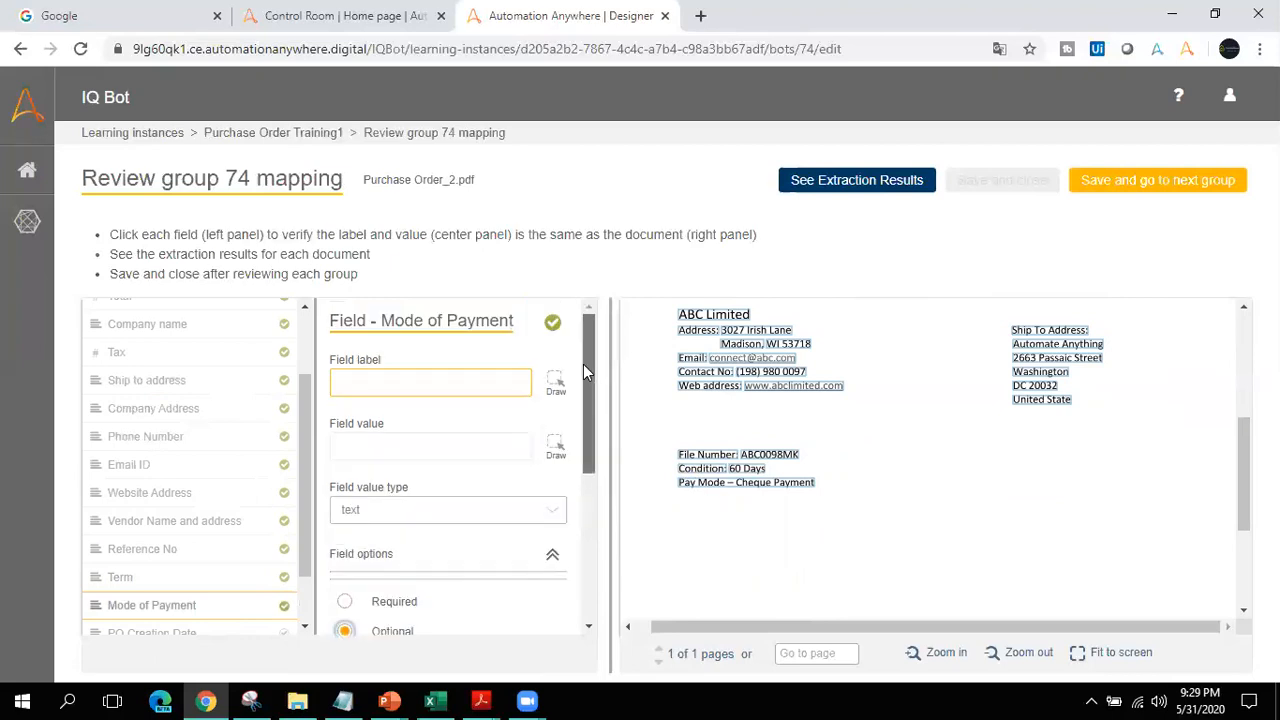
Step: Map the Mode of Payment field, trimming its label to Pay Mode and marking Cheque Payment in the document as its value
left_click(693, 483)
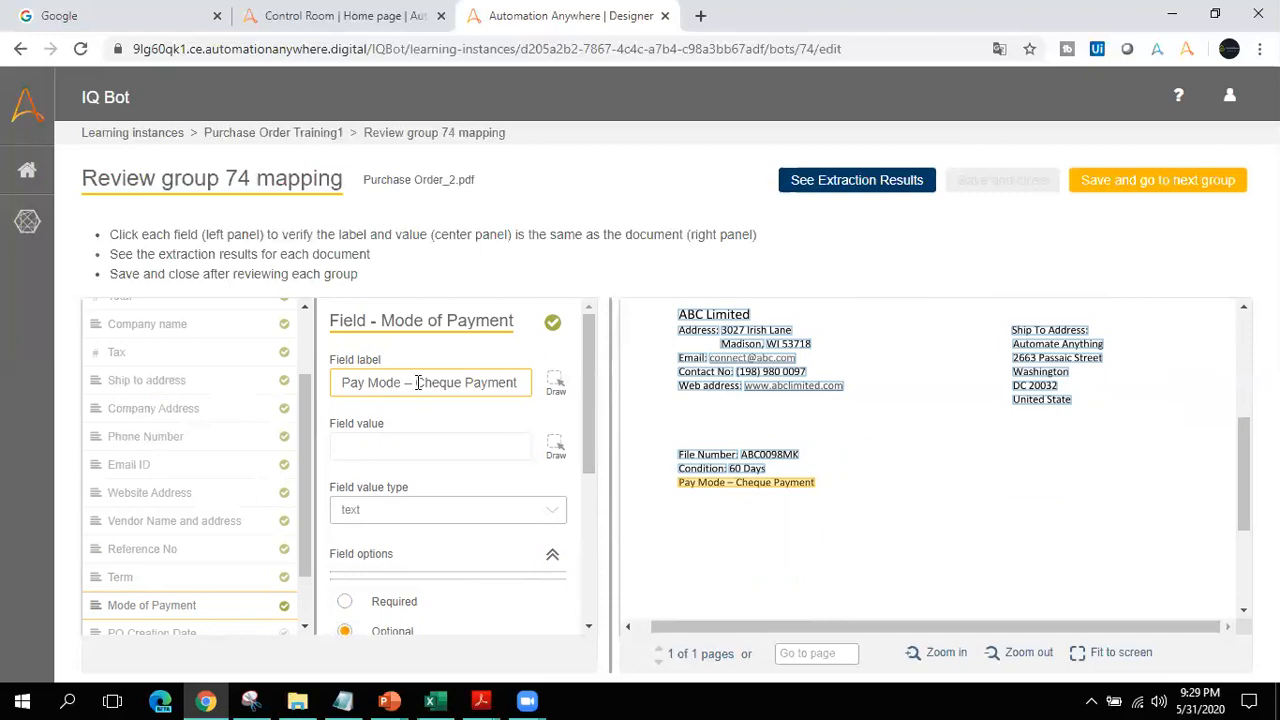
key("Delete")
key("Delete")
key("Delete")
key("Delete")
key("Delete")
key("Delete")
key("Delete")
key("Delete")
key("Delete")
key("Delete")
key("Delete")
key("Delete")
key("Delete")
key("Delete")
left_click(557, 449)
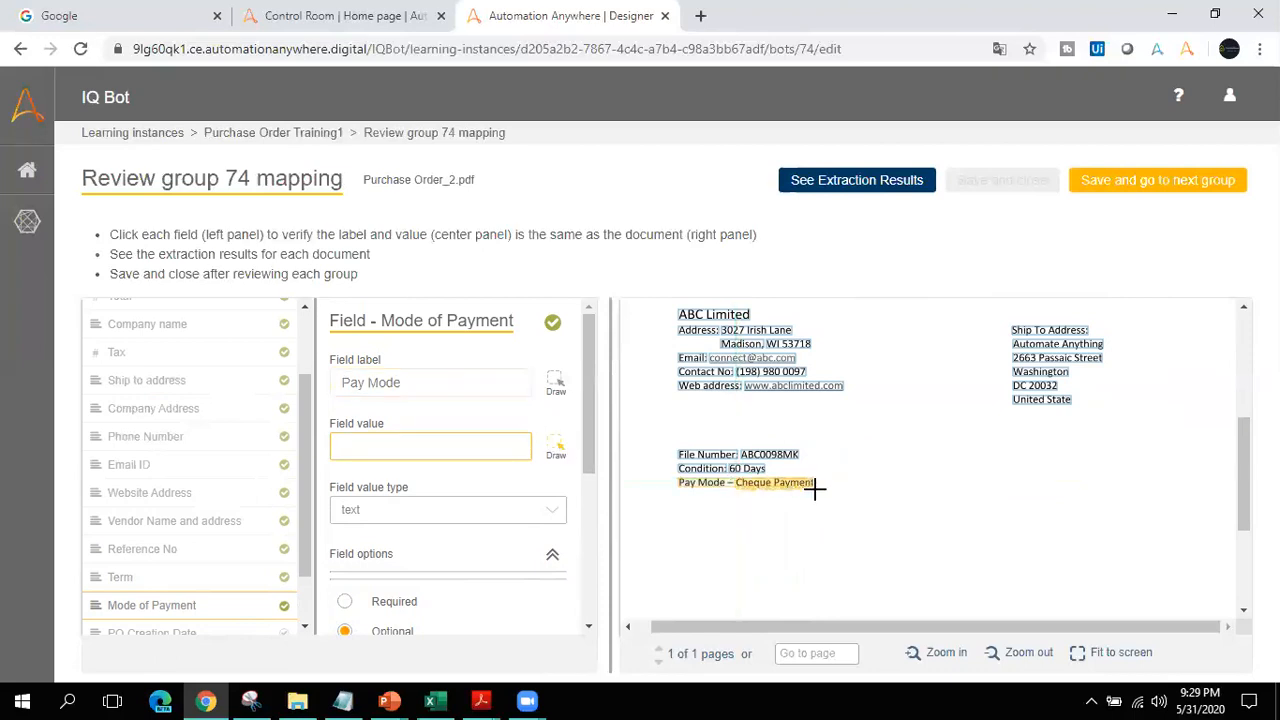
left_click_drag(815, 488, 816, 490)
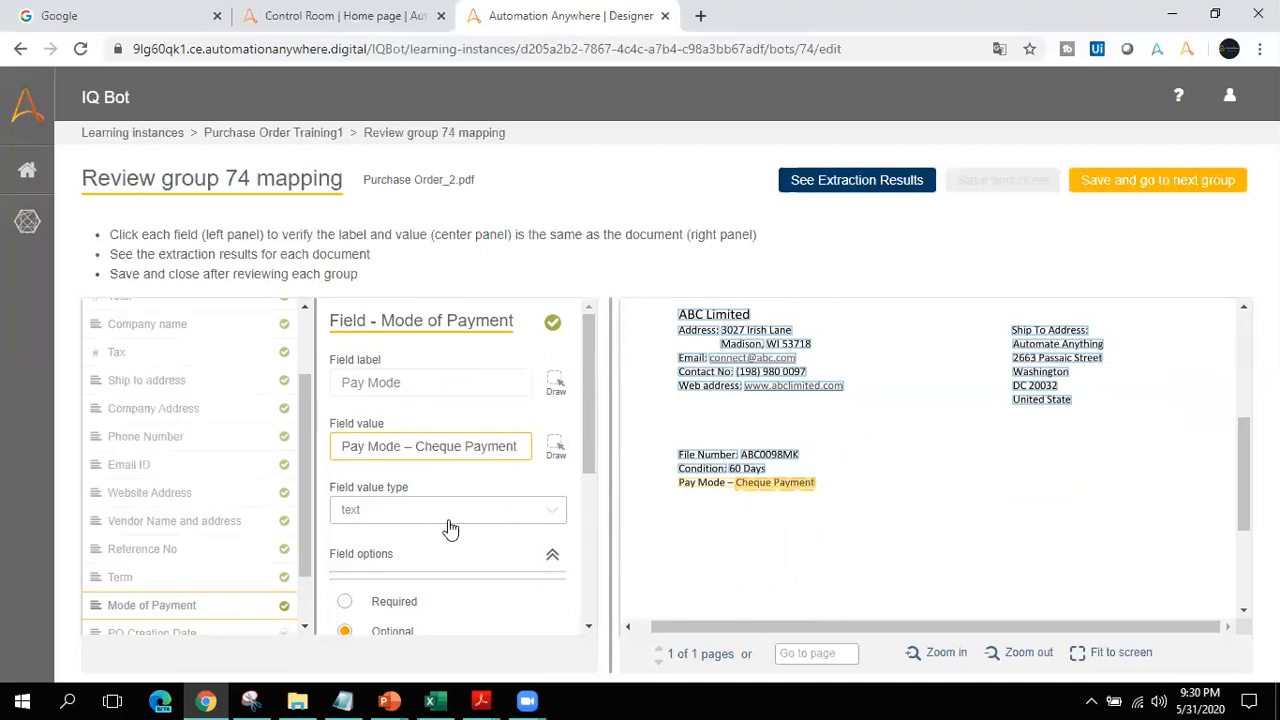
Step: Make the PO Creation Date field optional, with label Dated: and the document's 15th Mar 2020 as its value
left_click_drag(304, 550, 306, 590)
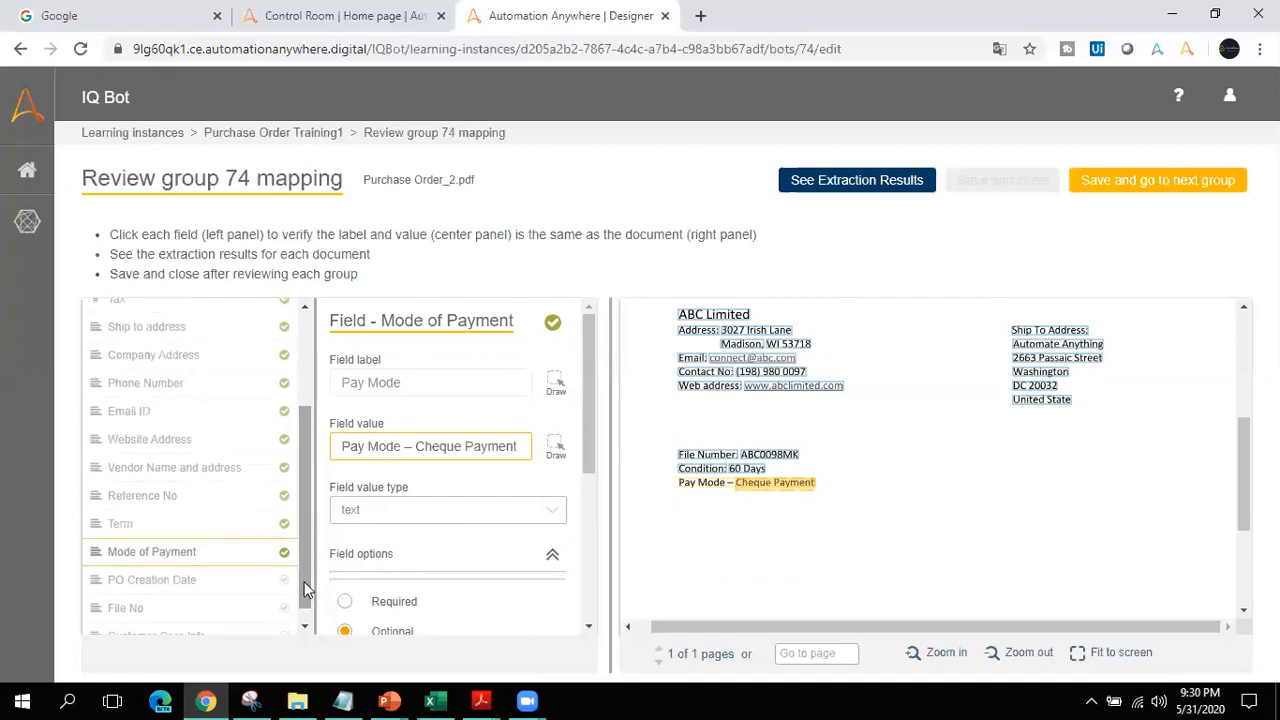
left_click(264, 582)
left_click(394, 632)
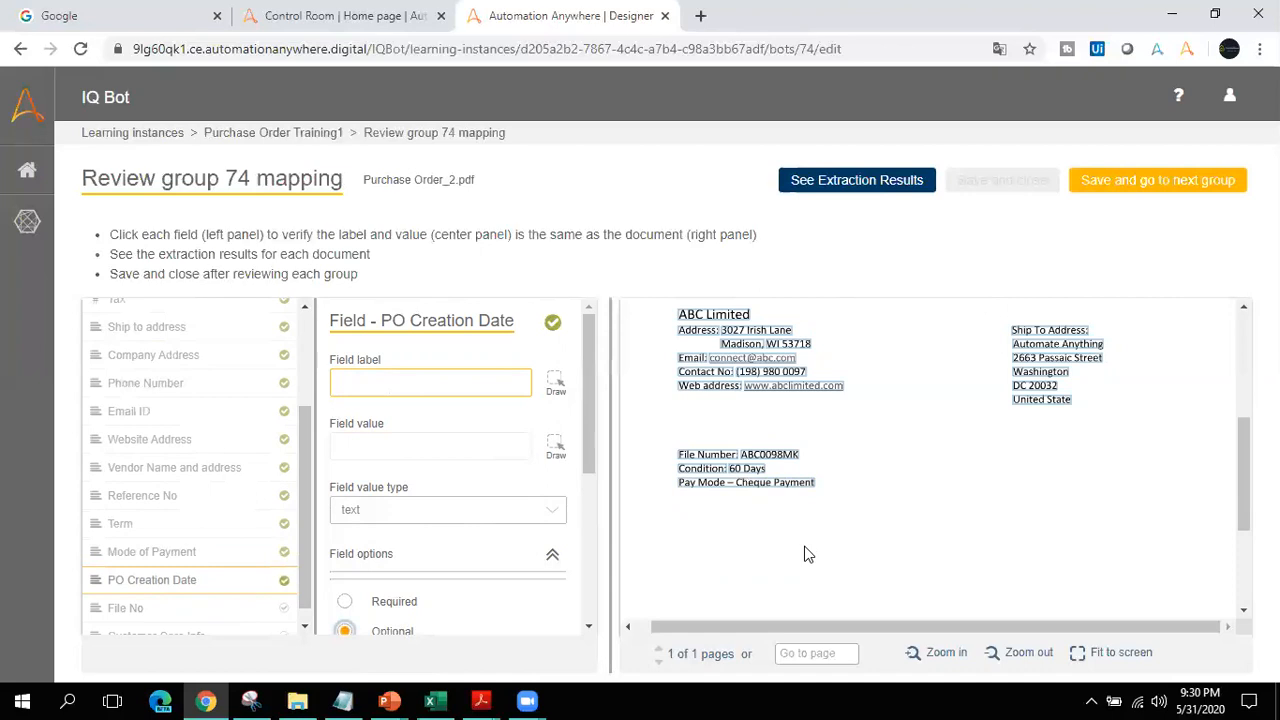
left_click_drag(1239, 478, 1235, 369)
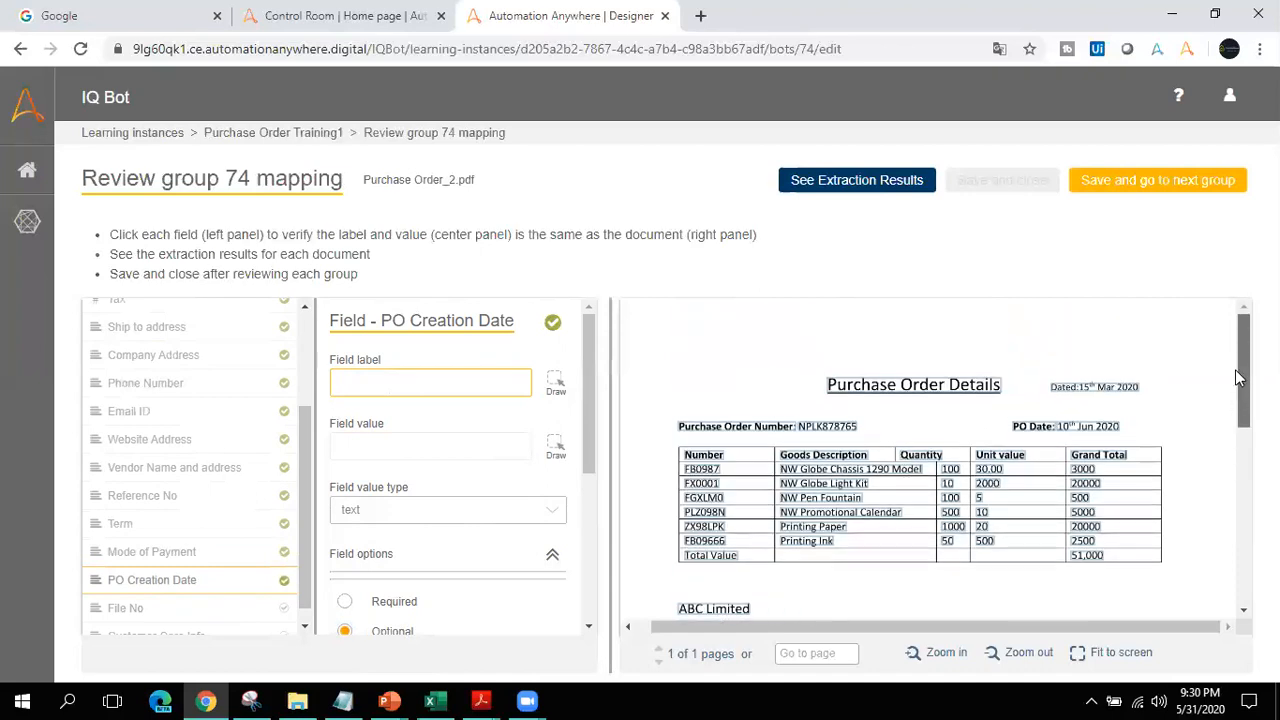
left_click(1065, 393)
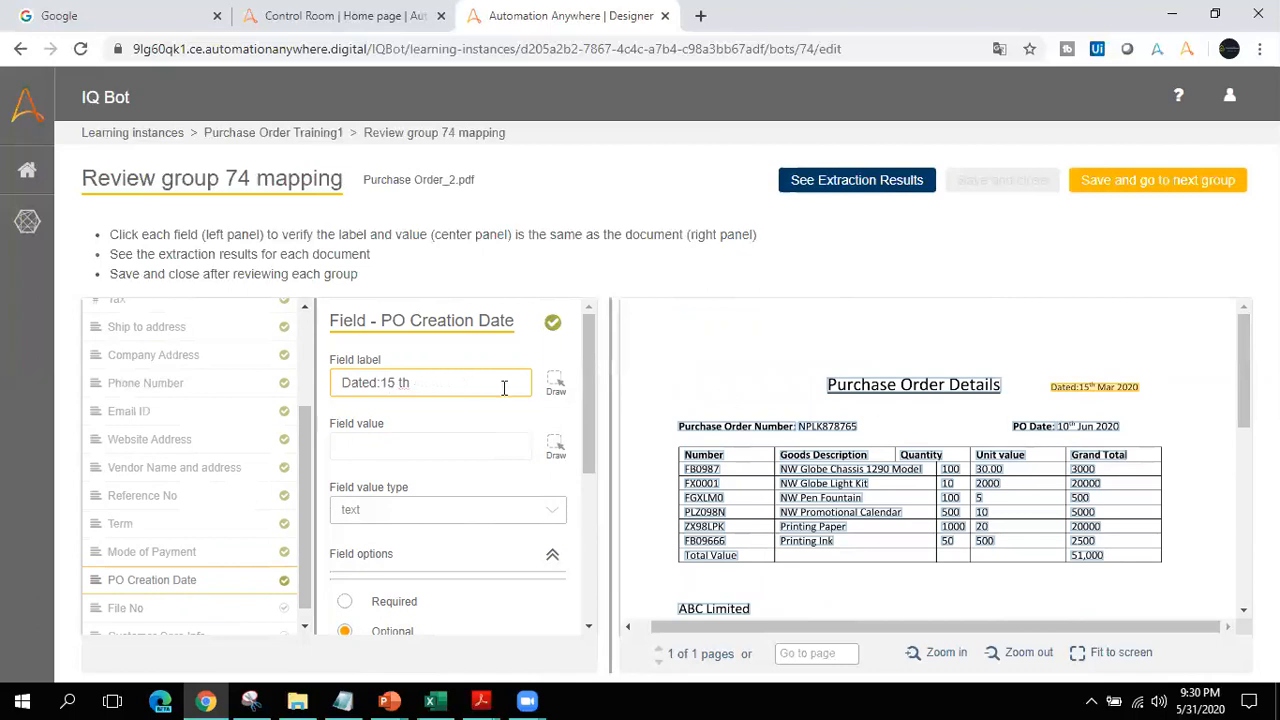
left_click(556, 451)
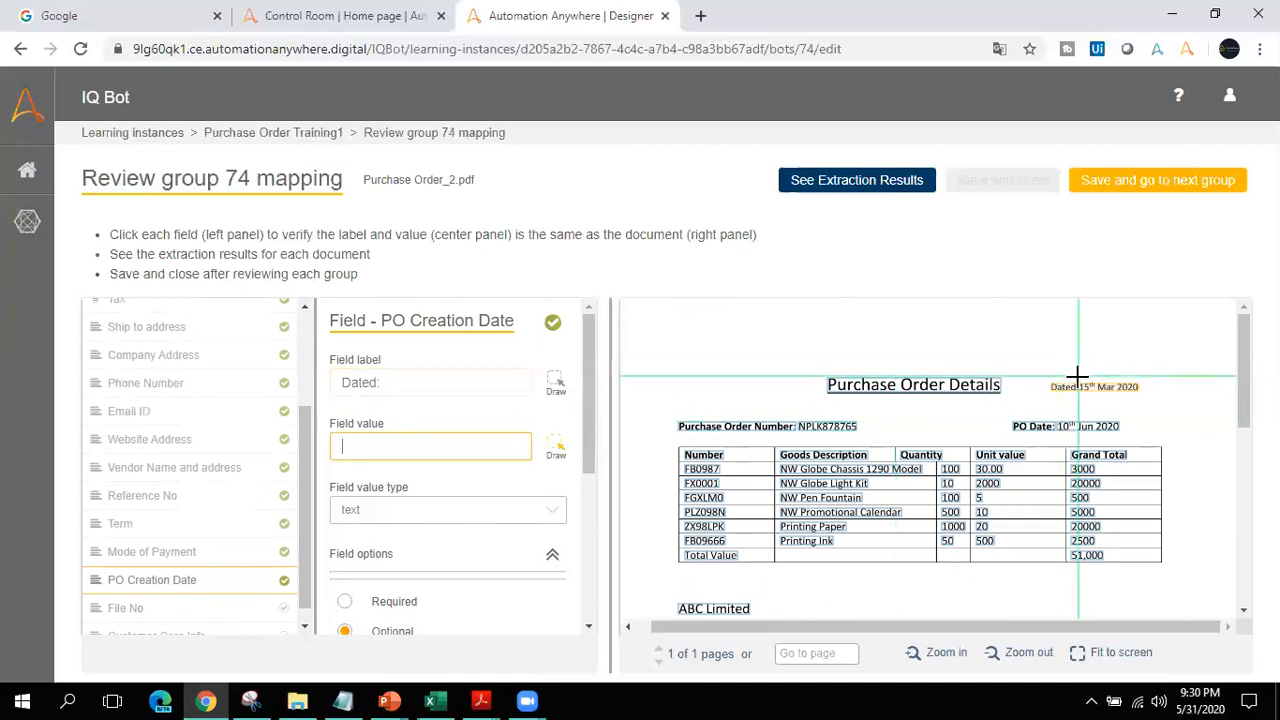
left_click_drag(1076, 379, 1146, 395)
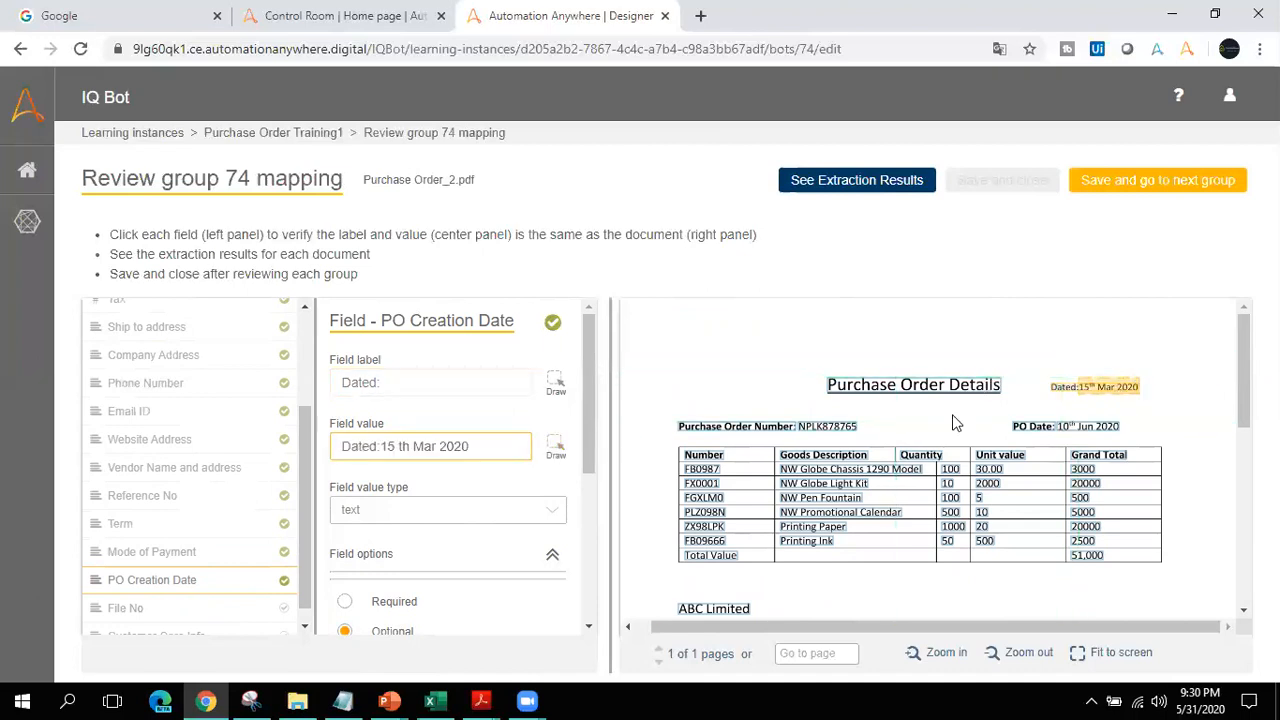
Step: Make the File No field optional and map it to the File Number: label and the value beside it in the document
scroll(311, 564, "down", 1)
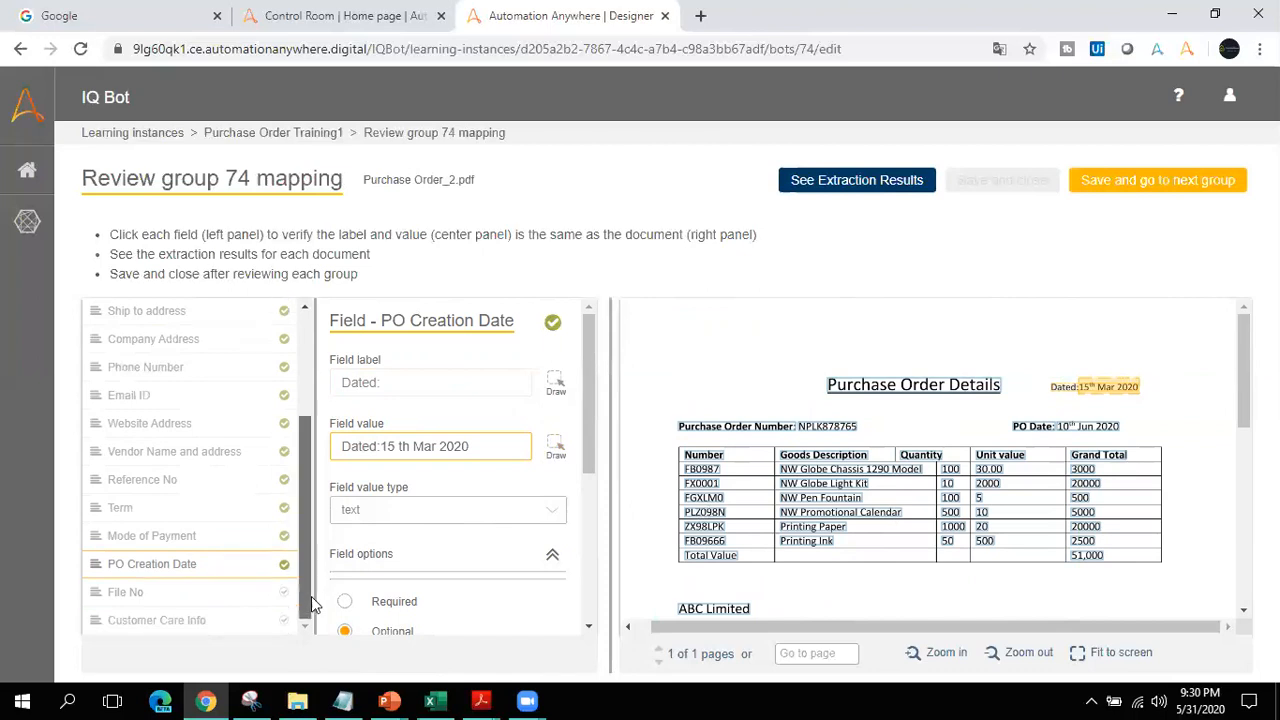
left_click(265, 597)
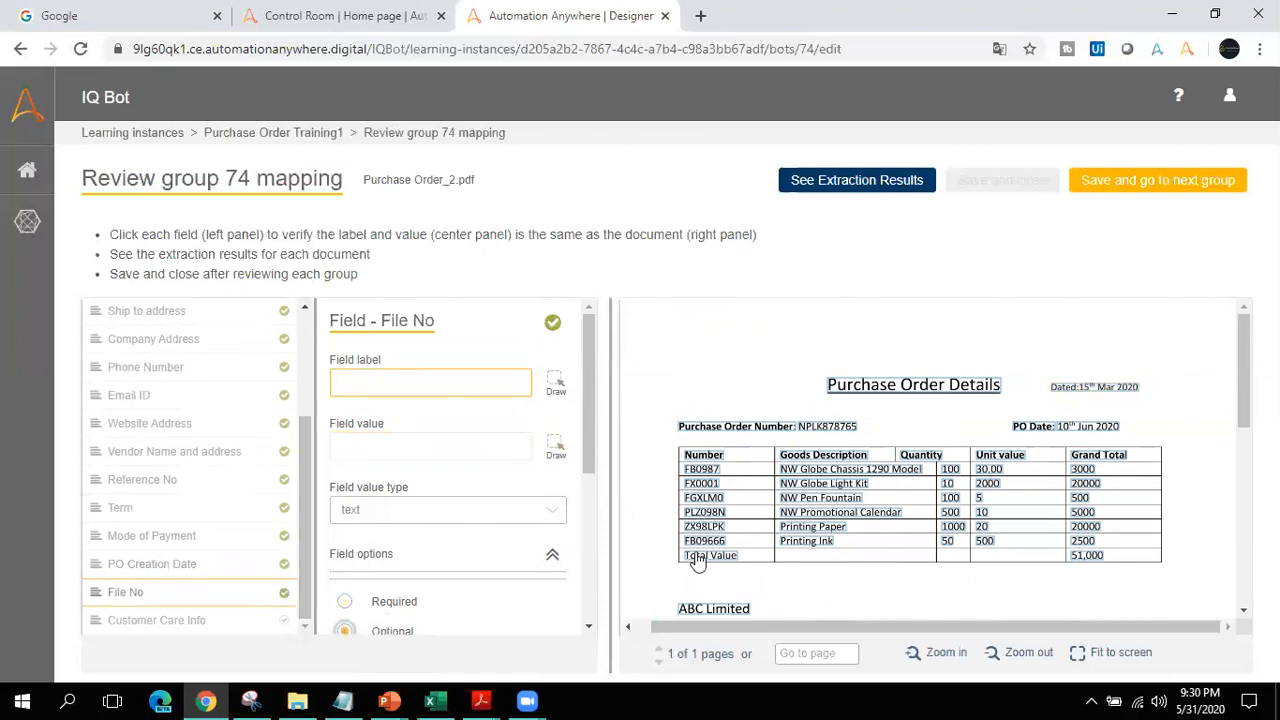
left_click_drag(1235, 399, 1236, 487)
left_click(706, 487)
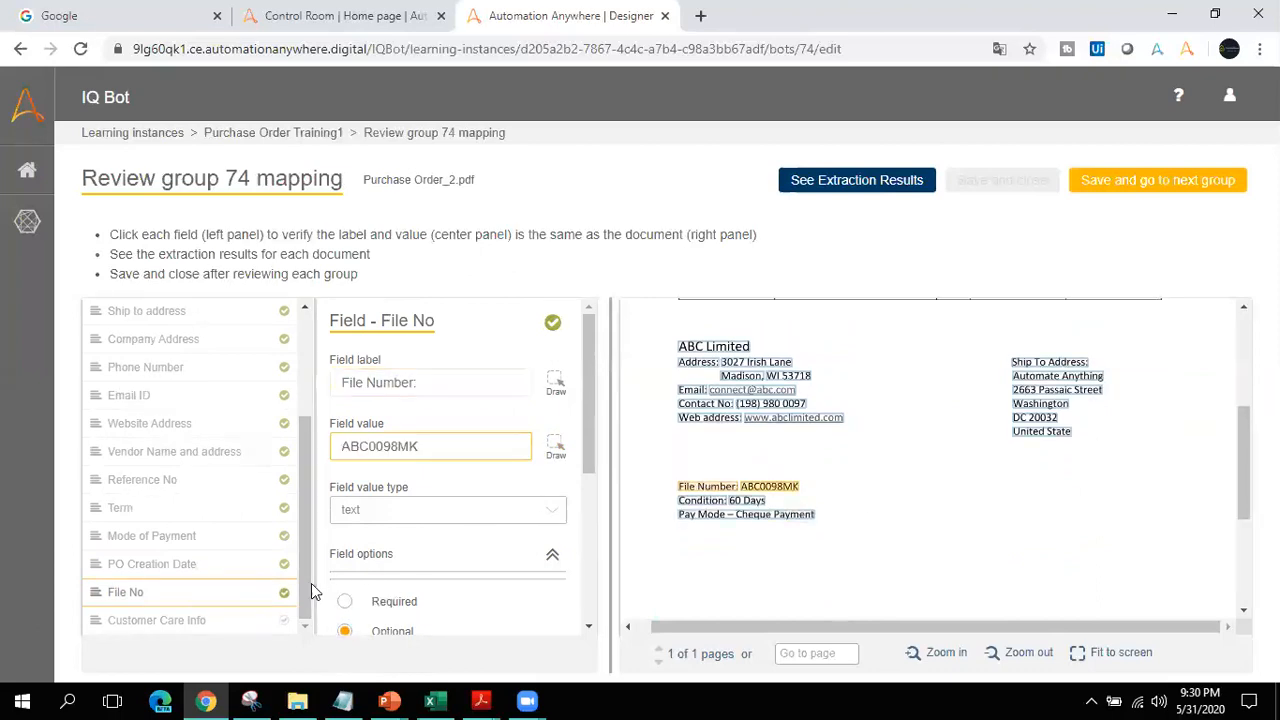
Step: Make the Customer Care Info field optional and map it to the "Please contact us for any clarification at:" line at the document's end
left_click(288, 622)
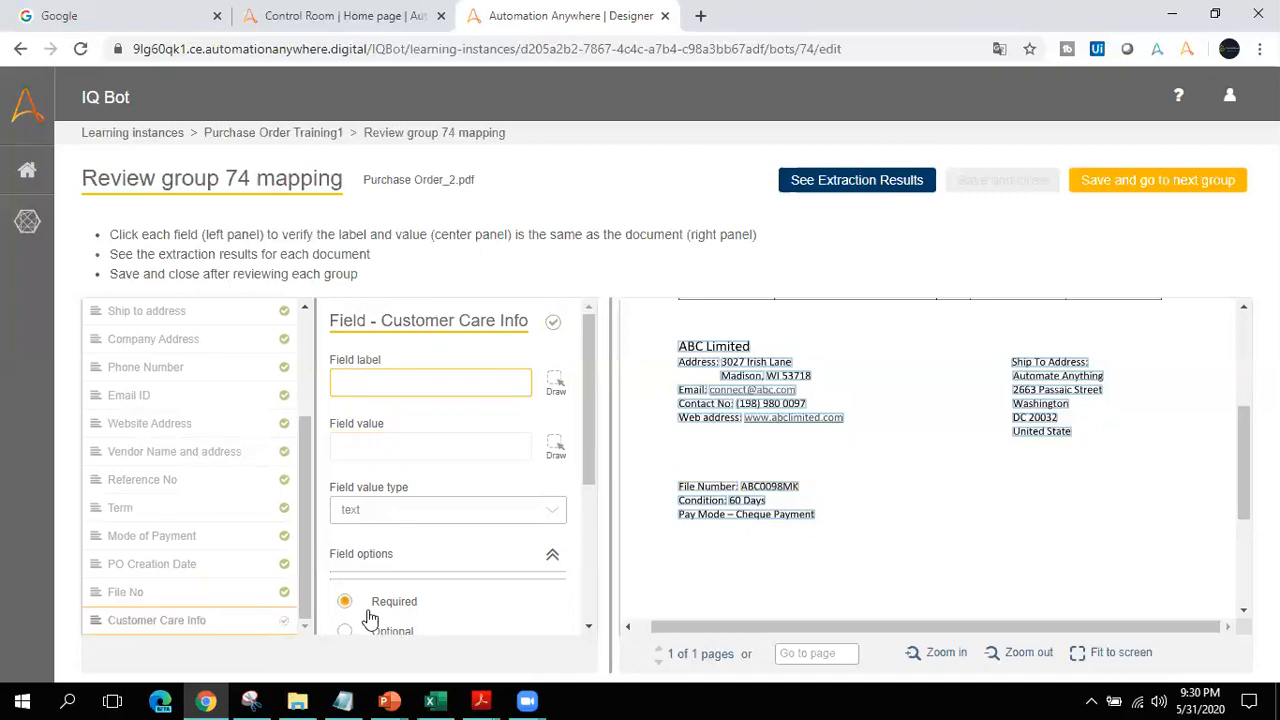
left_click(383, 636)
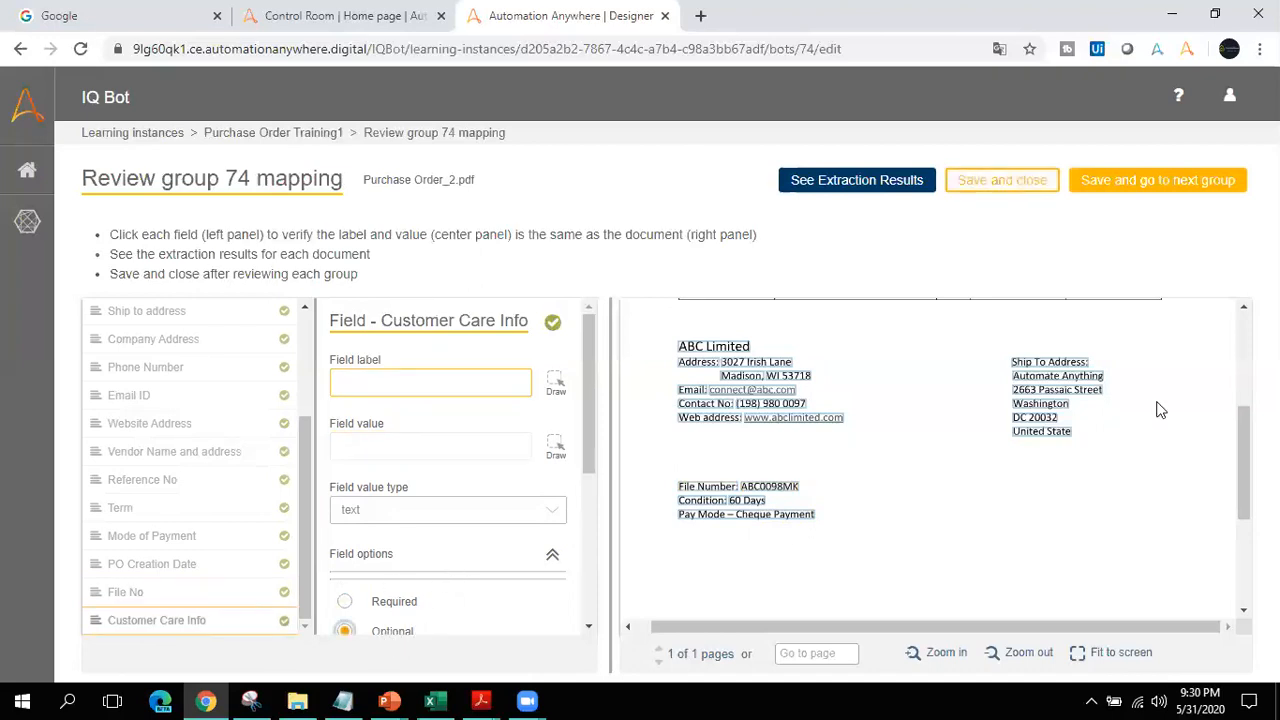
scroll(930, 460, "down", 3)
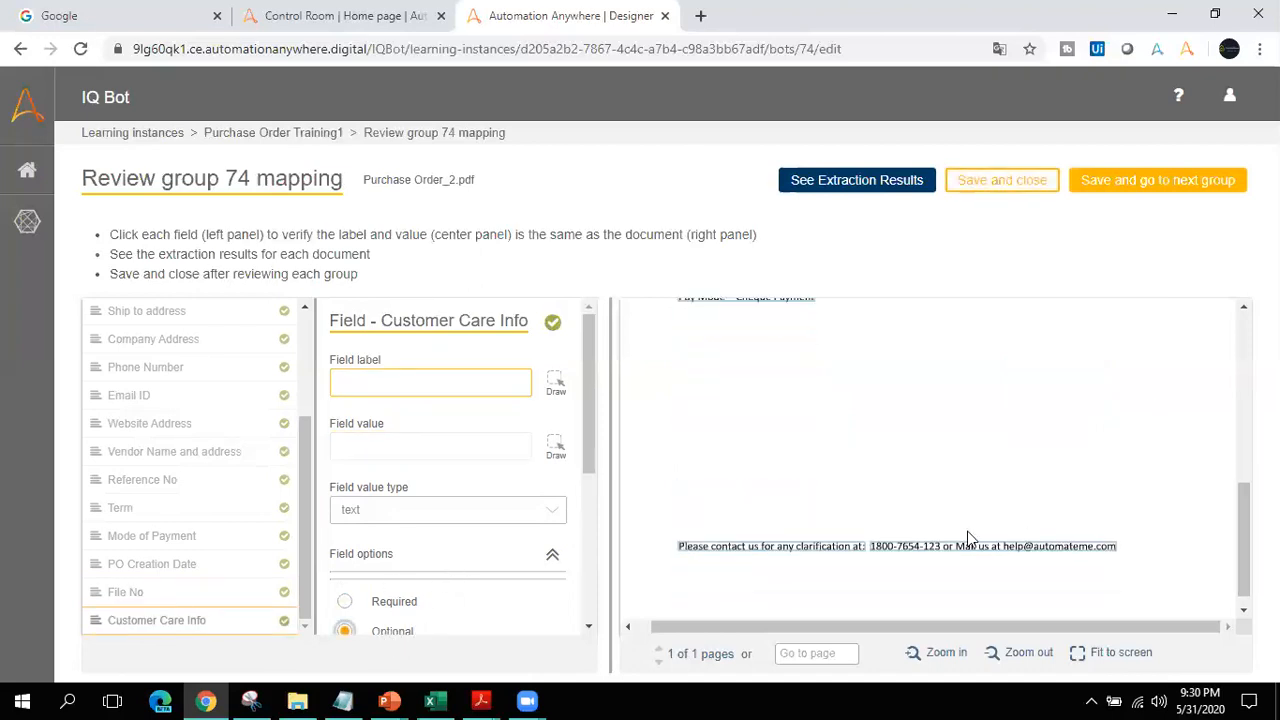
left_click(738, 556)
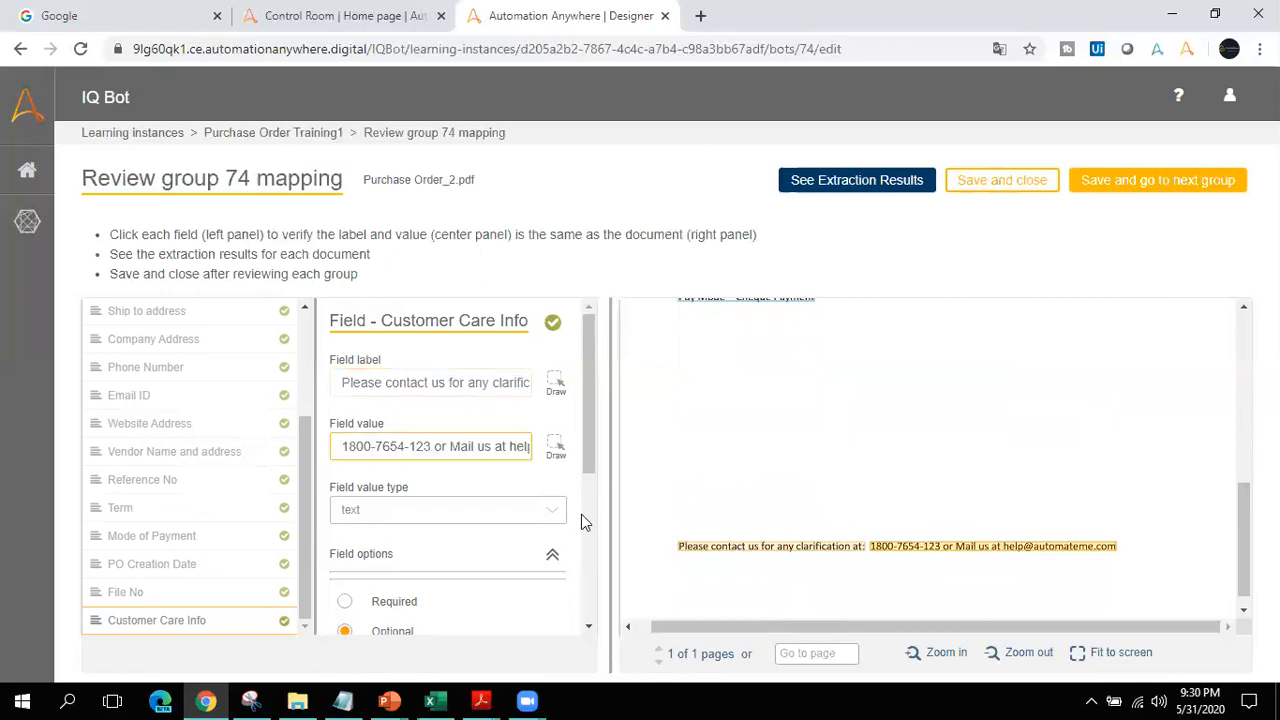
Step: Check the extraction results of group 74, comparing the field values of Purchase Order_2.pdf and Purchase Order_1.pdf with the documents
left_click(833, 199)
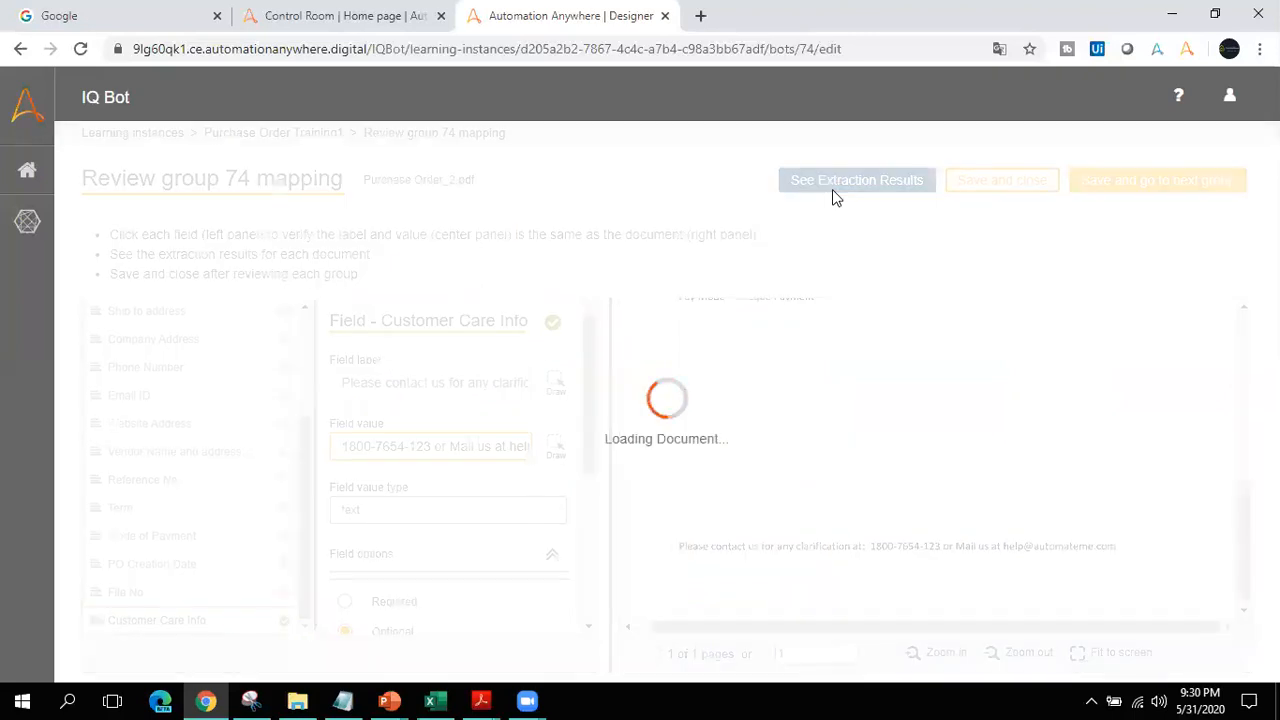
left_click(383, 363)
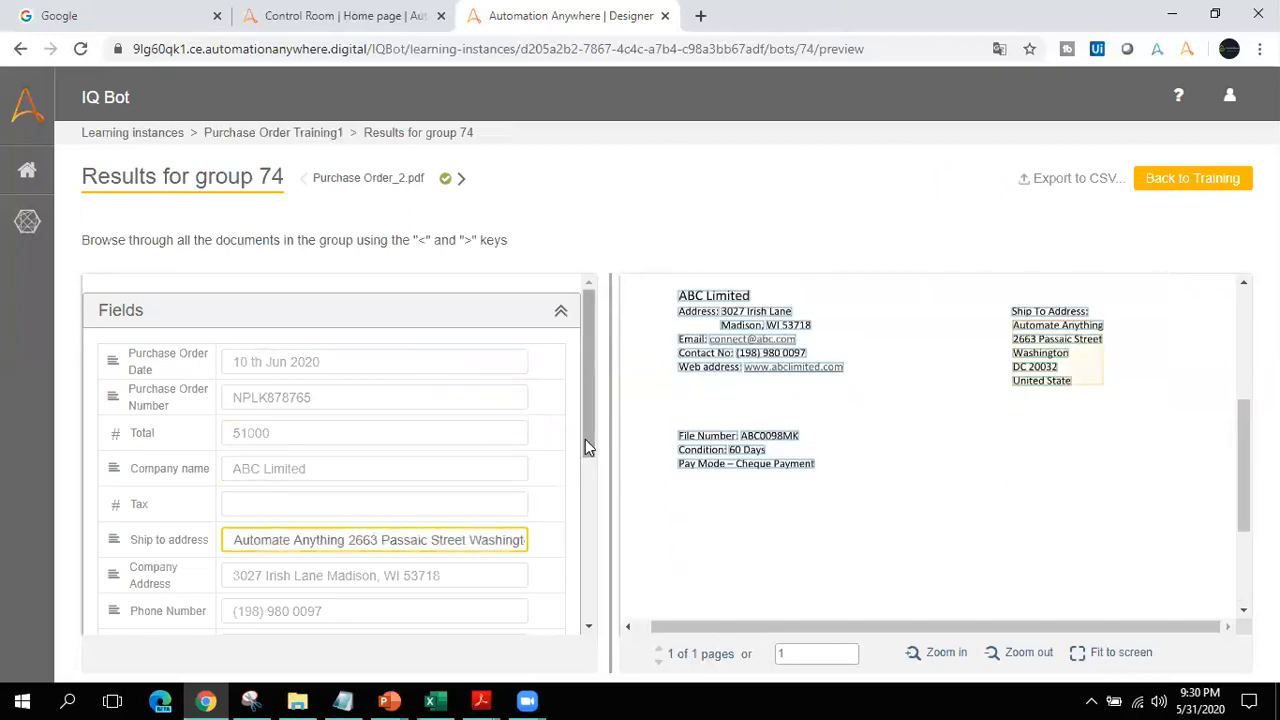
scroll(585, 439, "down", 1)
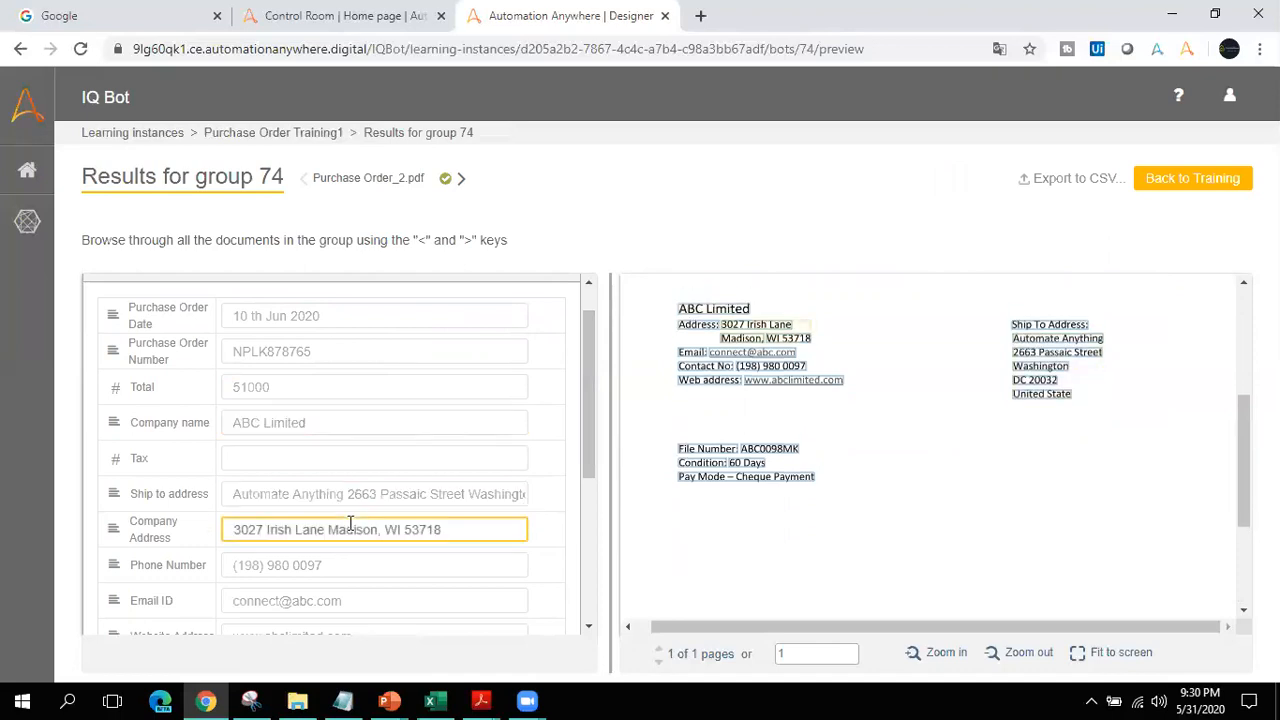
left_click_drag(585, 441, 590, 628)
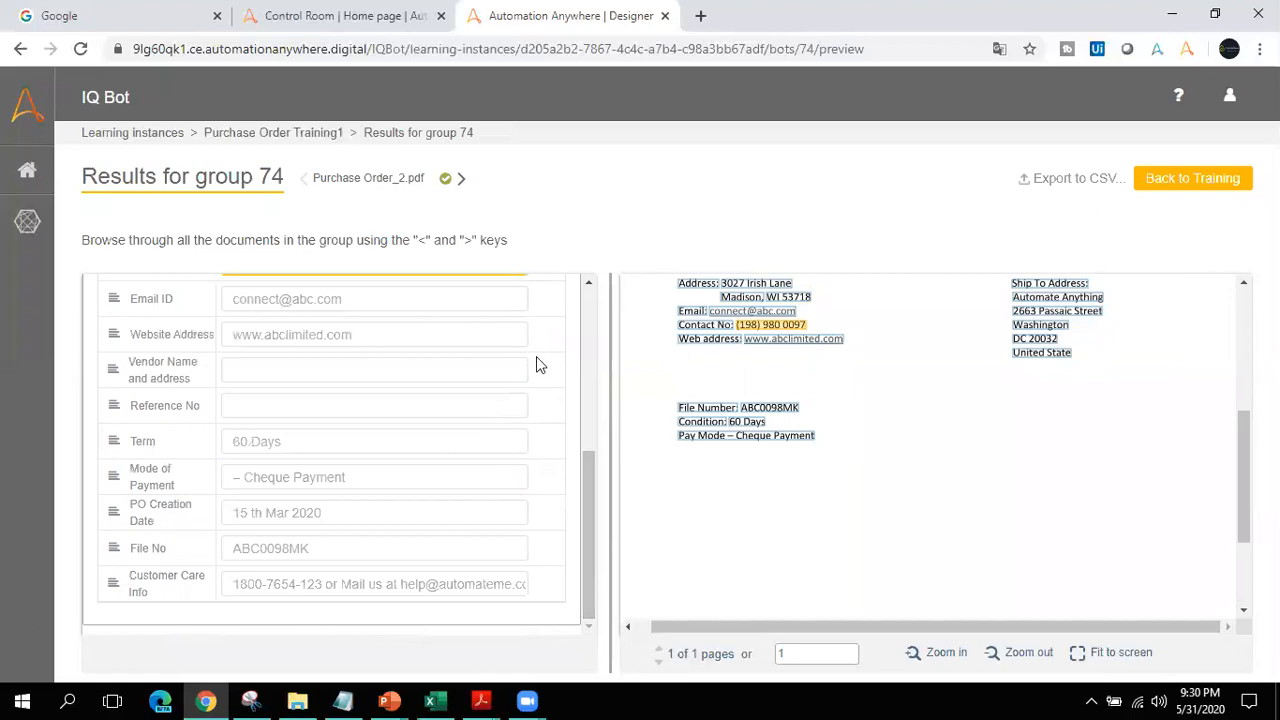
left_click(462, 180)
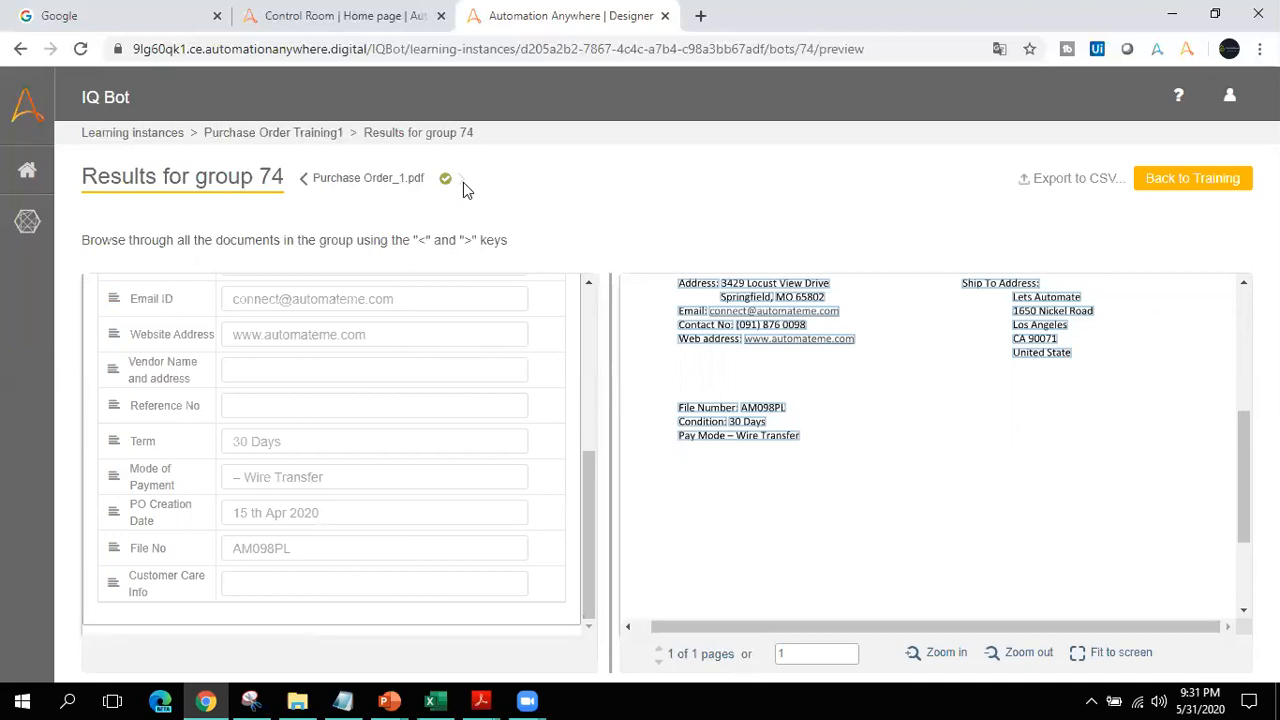
left_click(591, 343)
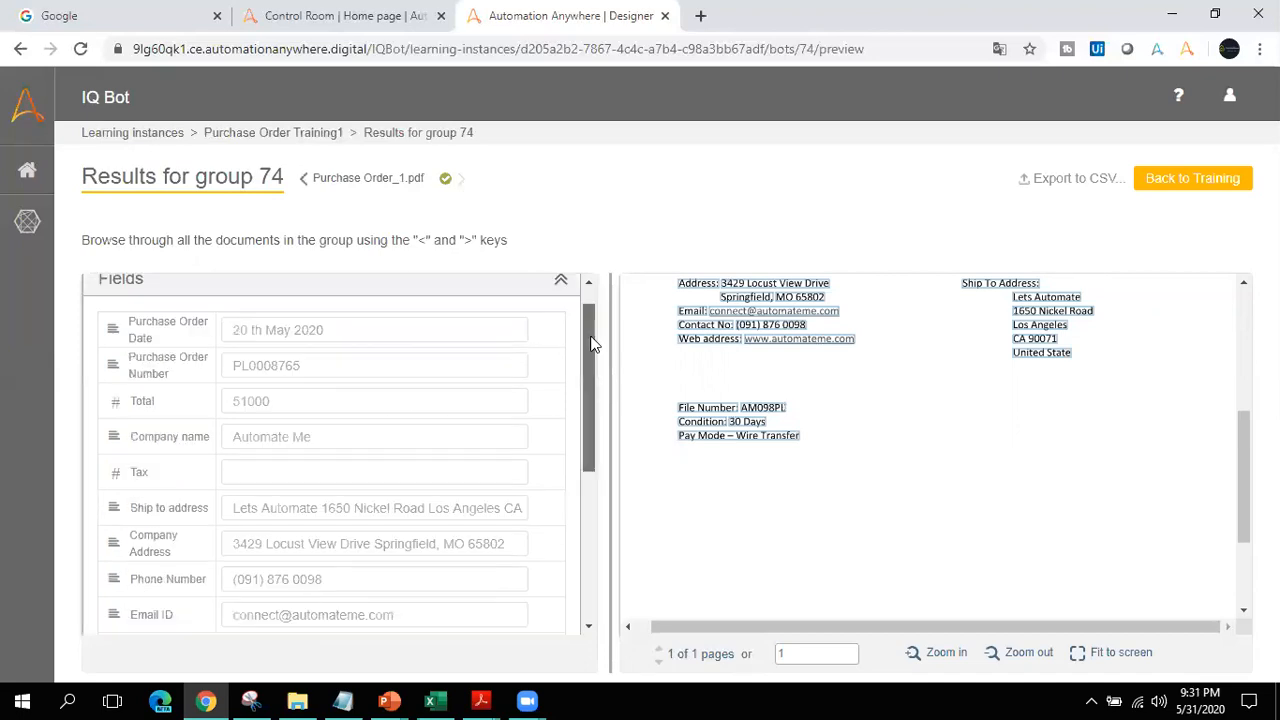
Step: Return to training, save and close the group 74 mapping, and create a bot for Group_73
left_click(1150, 192)
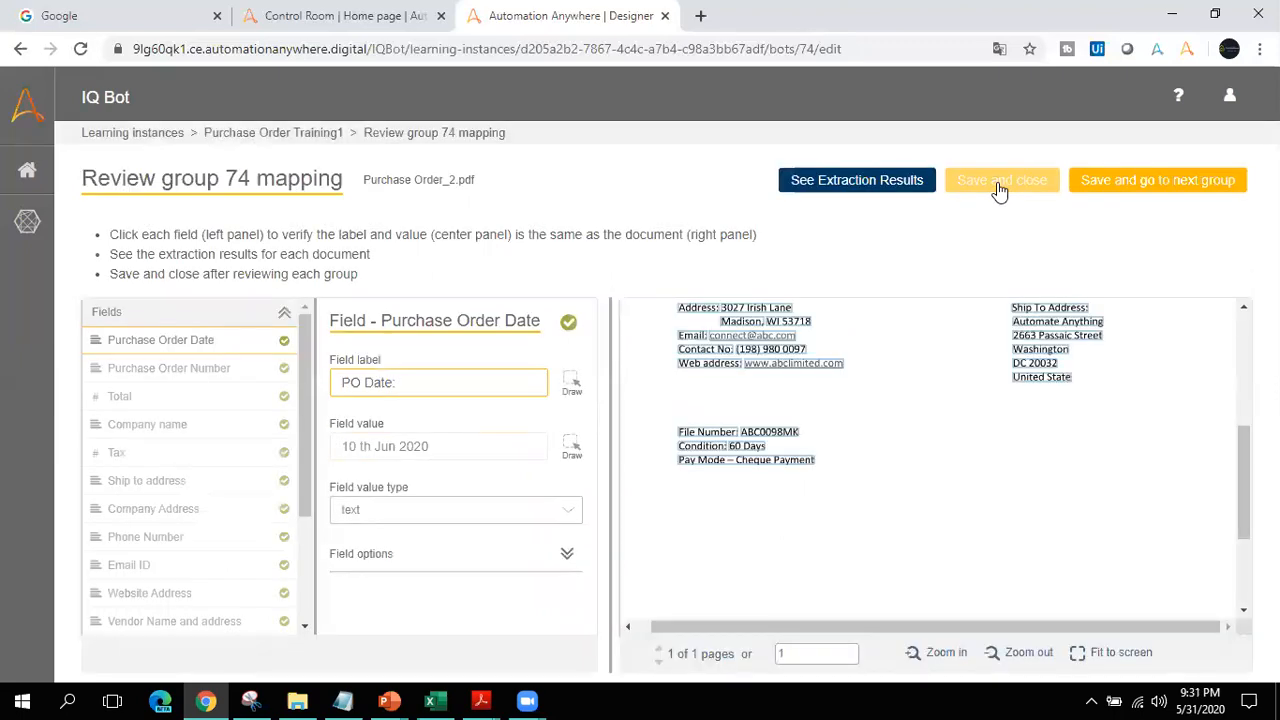
left_click(999, 187)
left_click(584, 421)
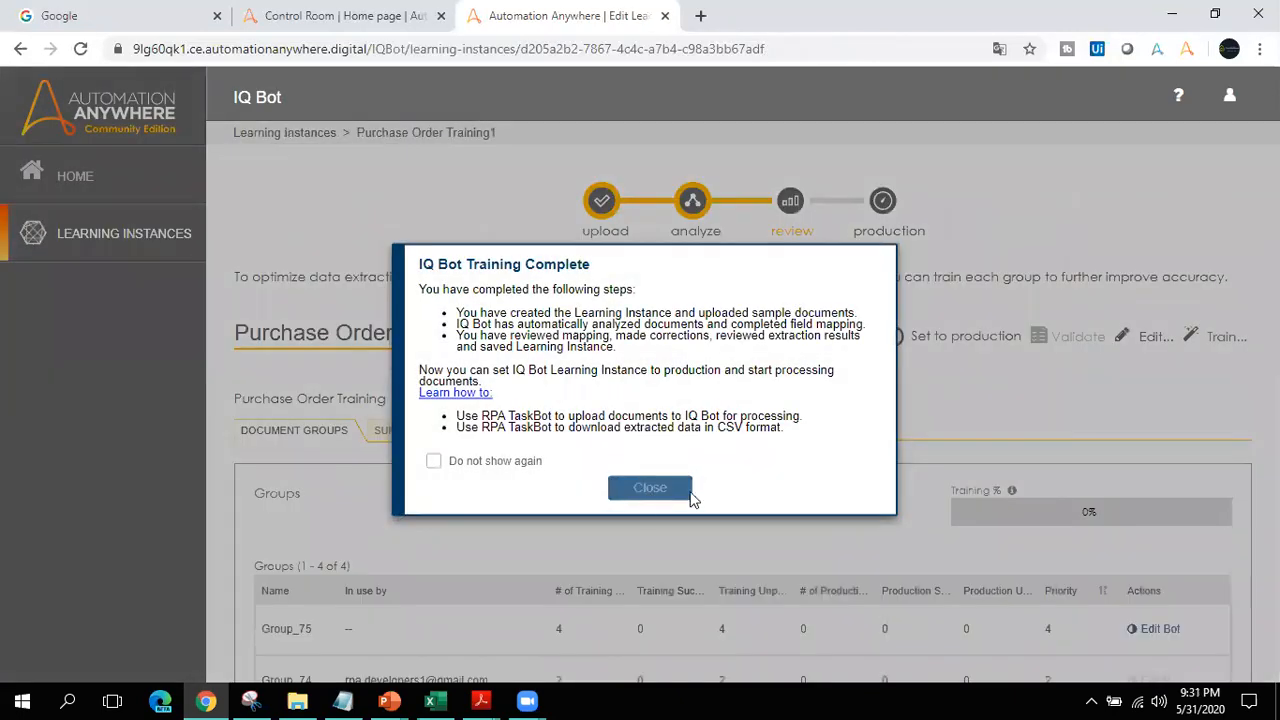
left_click(650, 488)
scroll(650, 528, "down", 2)
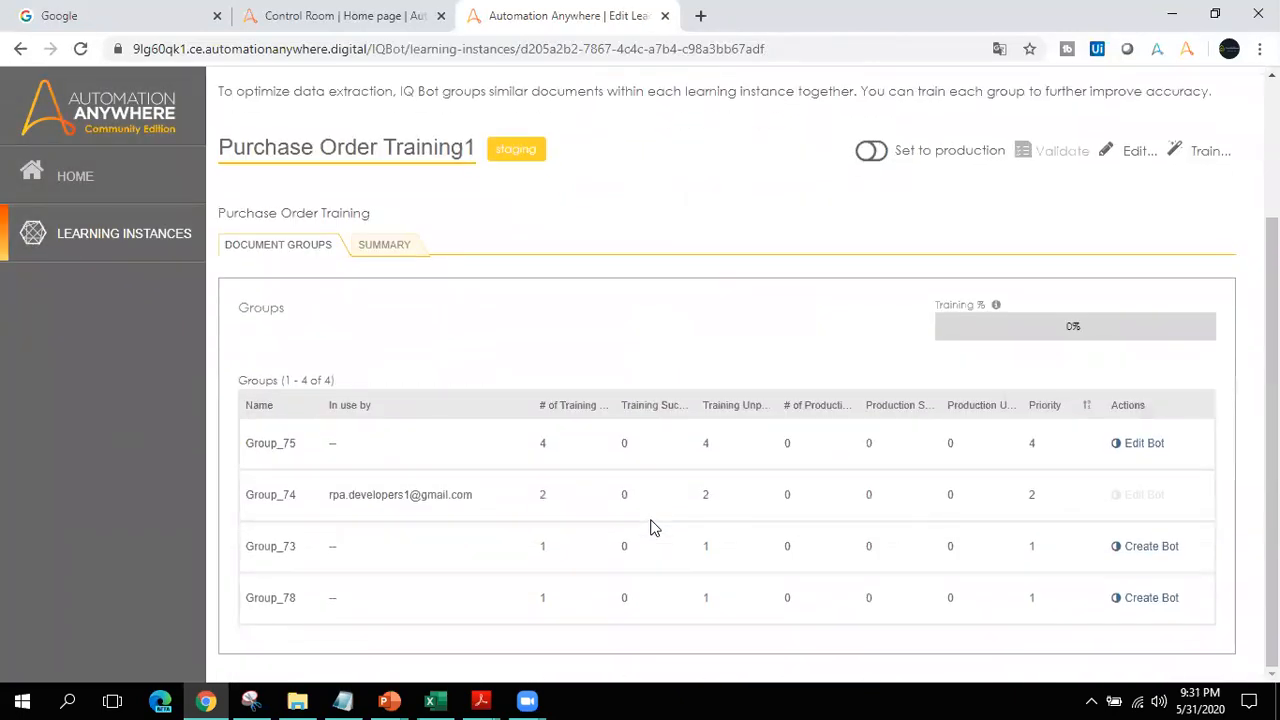
left_click(1136, 549)
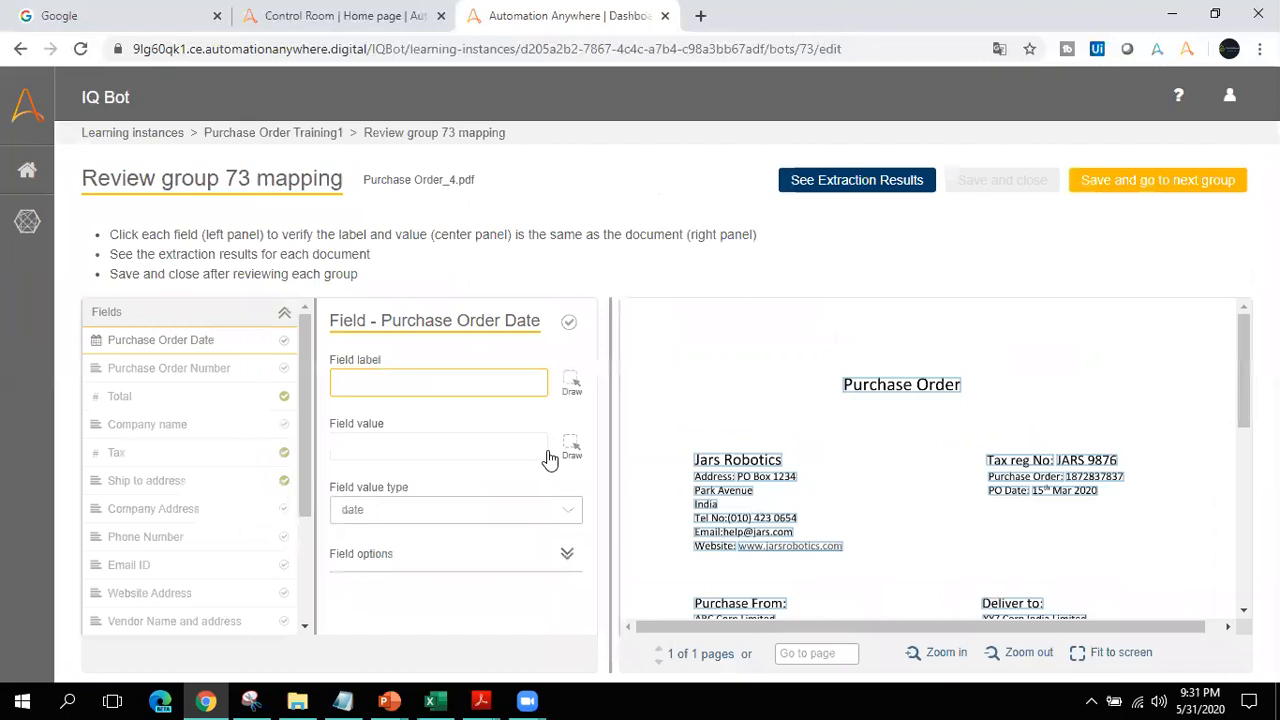
Step: Map Purchase Order Date to the PO Date: label with value 15th Mar 2020, make it optional, and set its value type to text
left_click(477, 557)
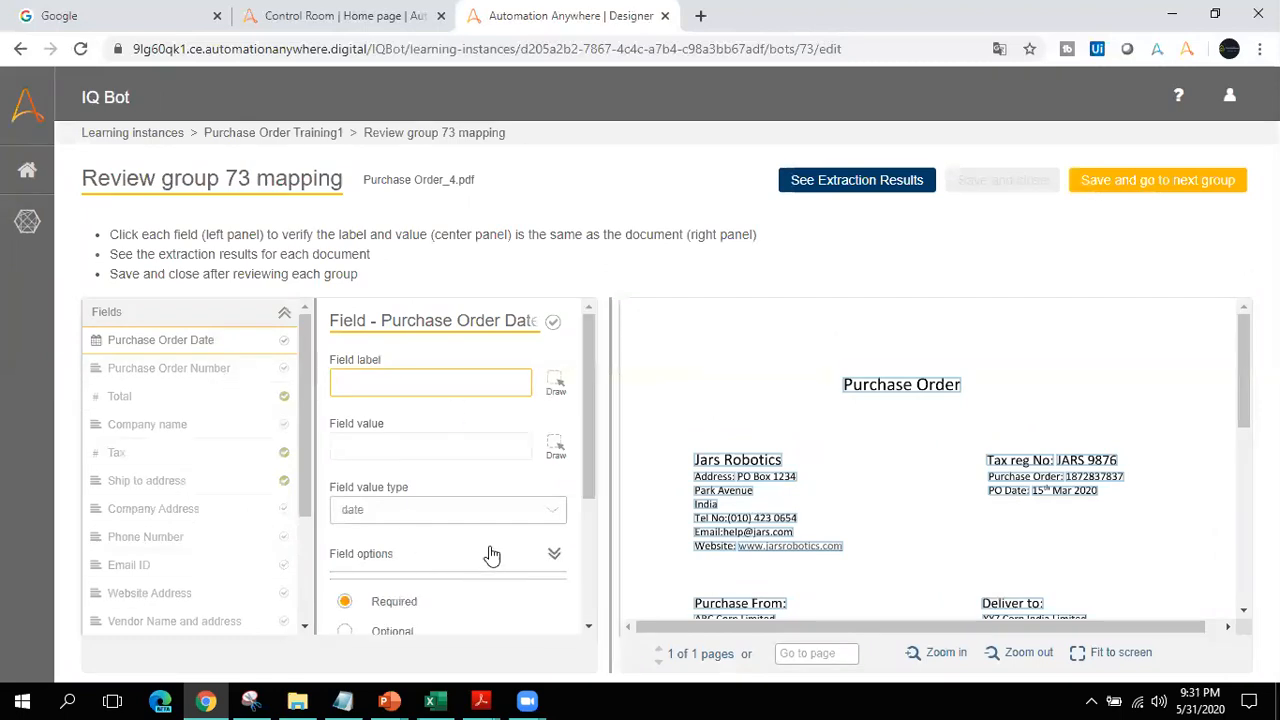
scroll(1246, 371, "down", 2)
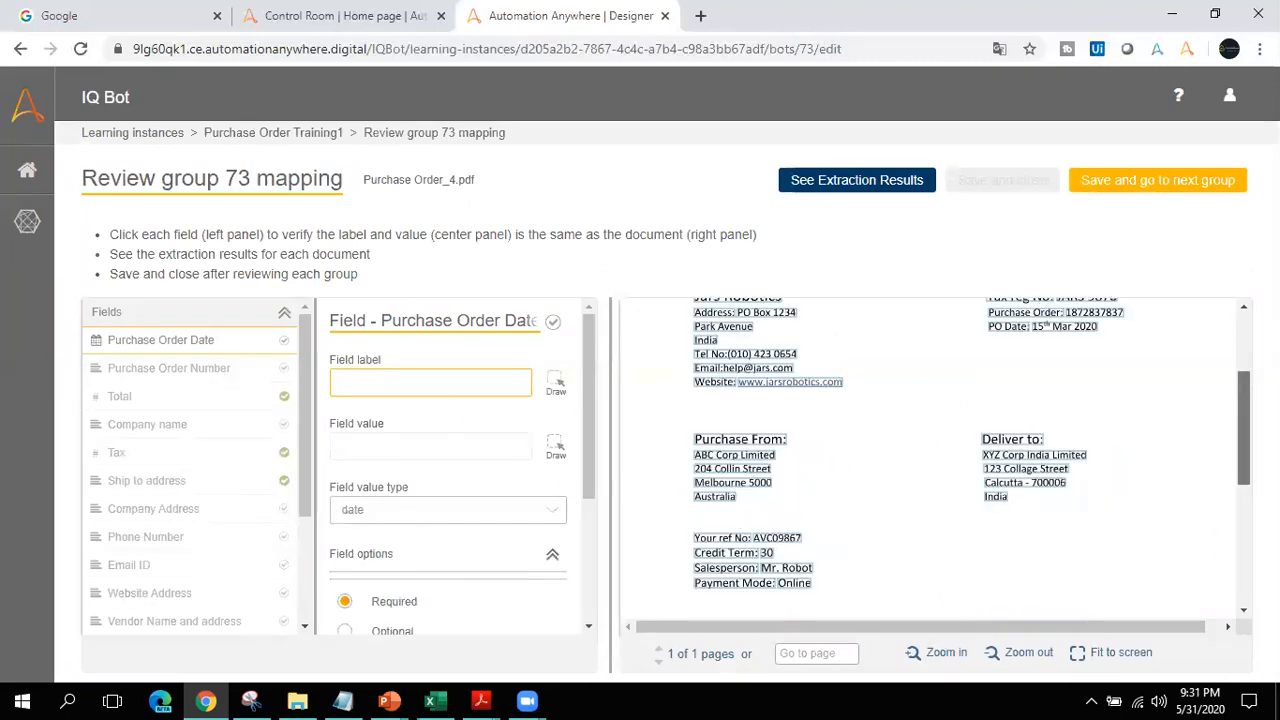
left_click(1005, 330)
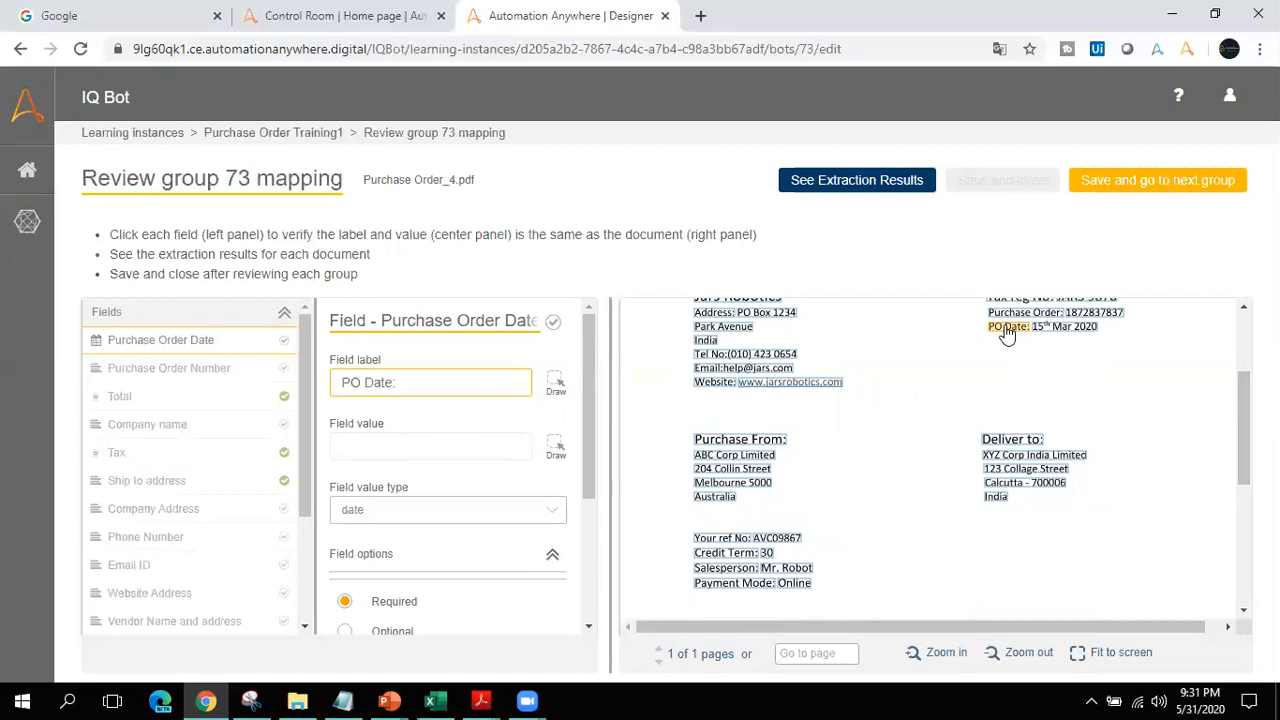
left_click(424, 626)
left_click(528, 509)
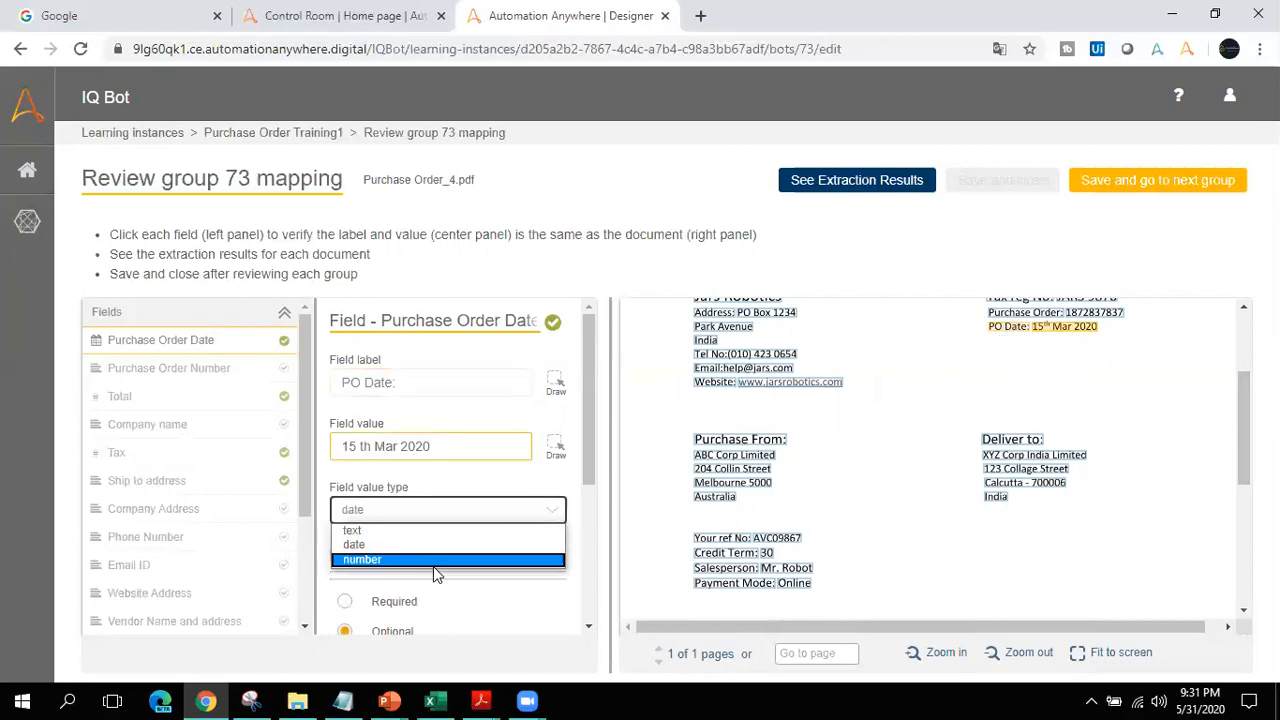
left_click(410, 530)
Step: Make Purchase Order Number and Total optional, mapping their labels to Purchase Order: and the Total Price in the table's last row
left_click(200, 370)
left_click(378, 632)
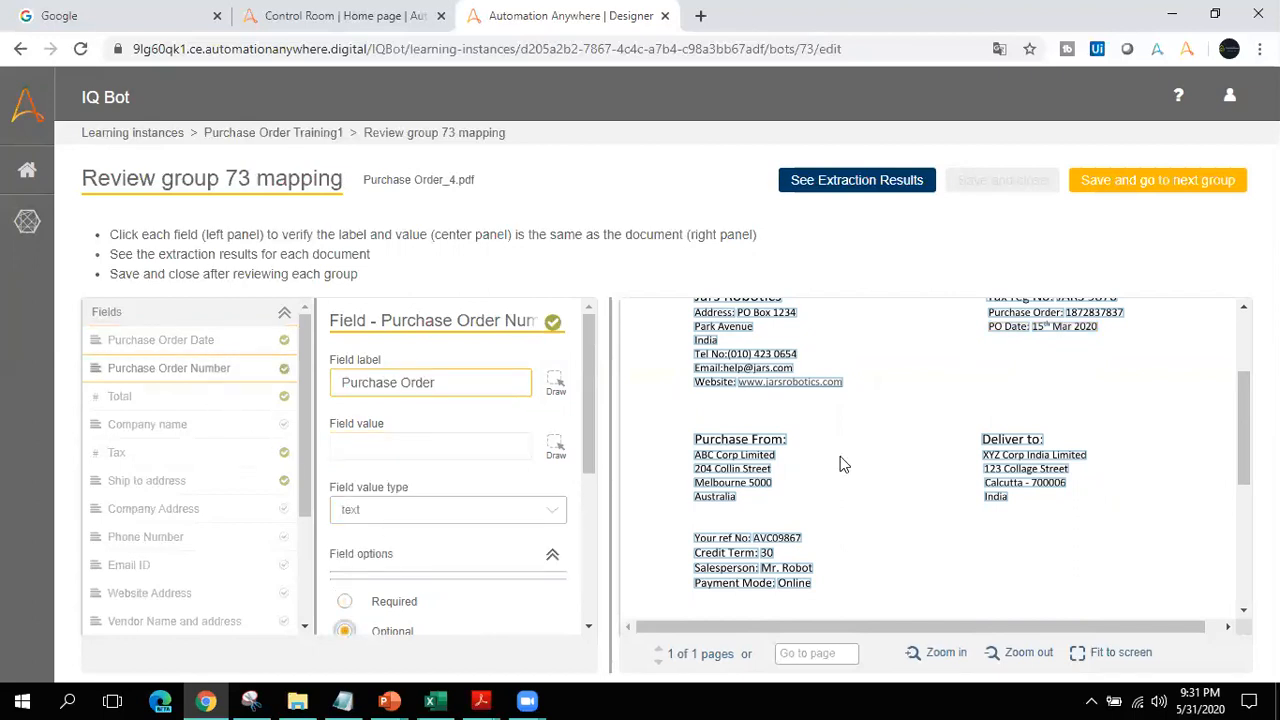
left_click(1020, 317)
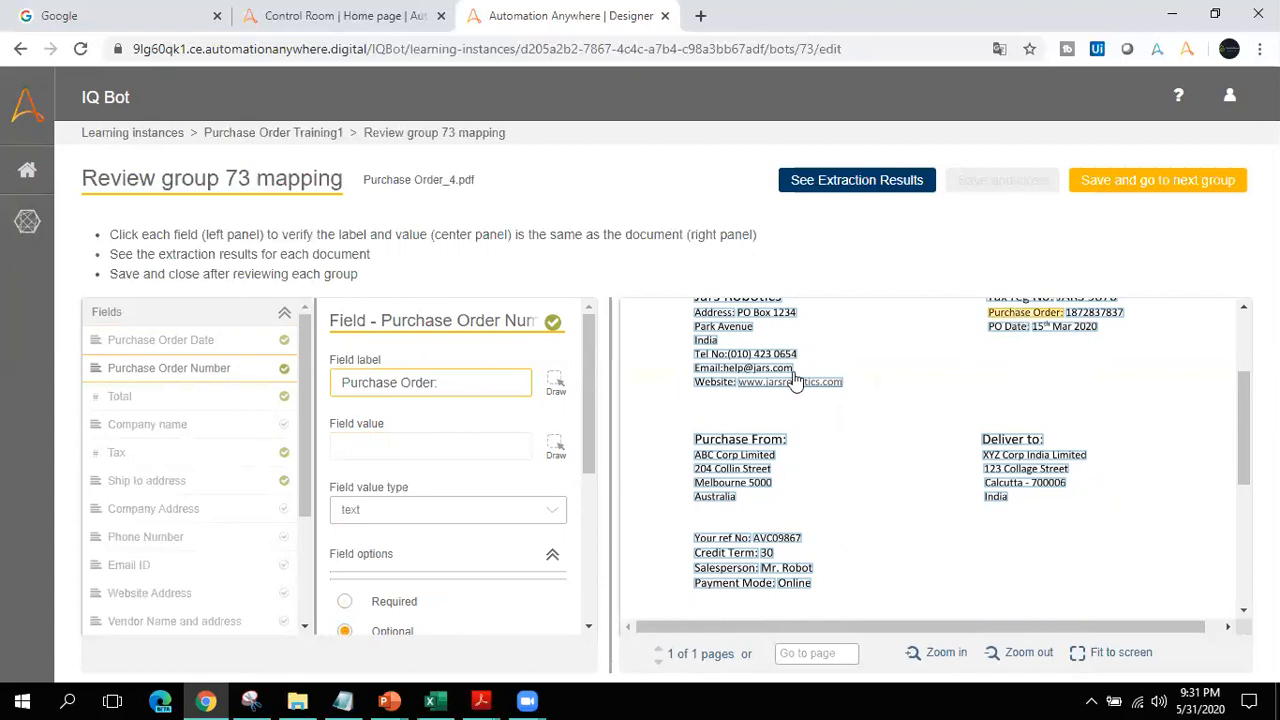
left_click(252, 409)
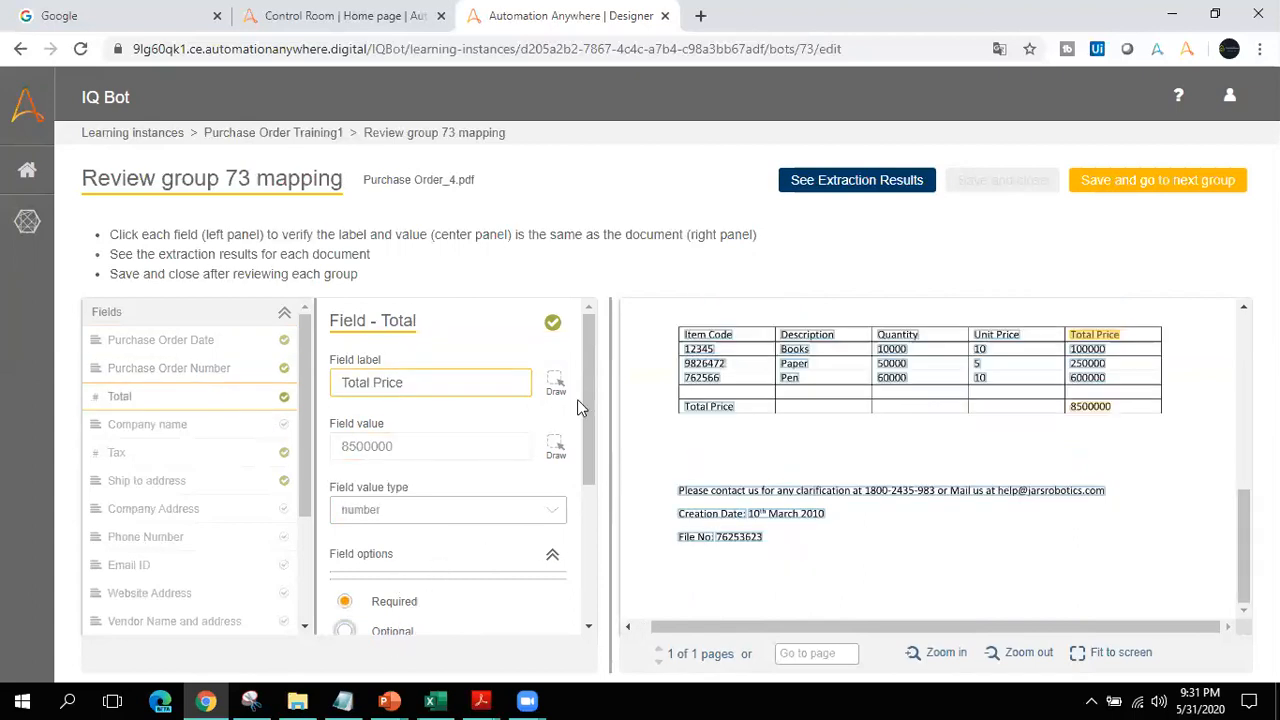
left_click(708, 414)
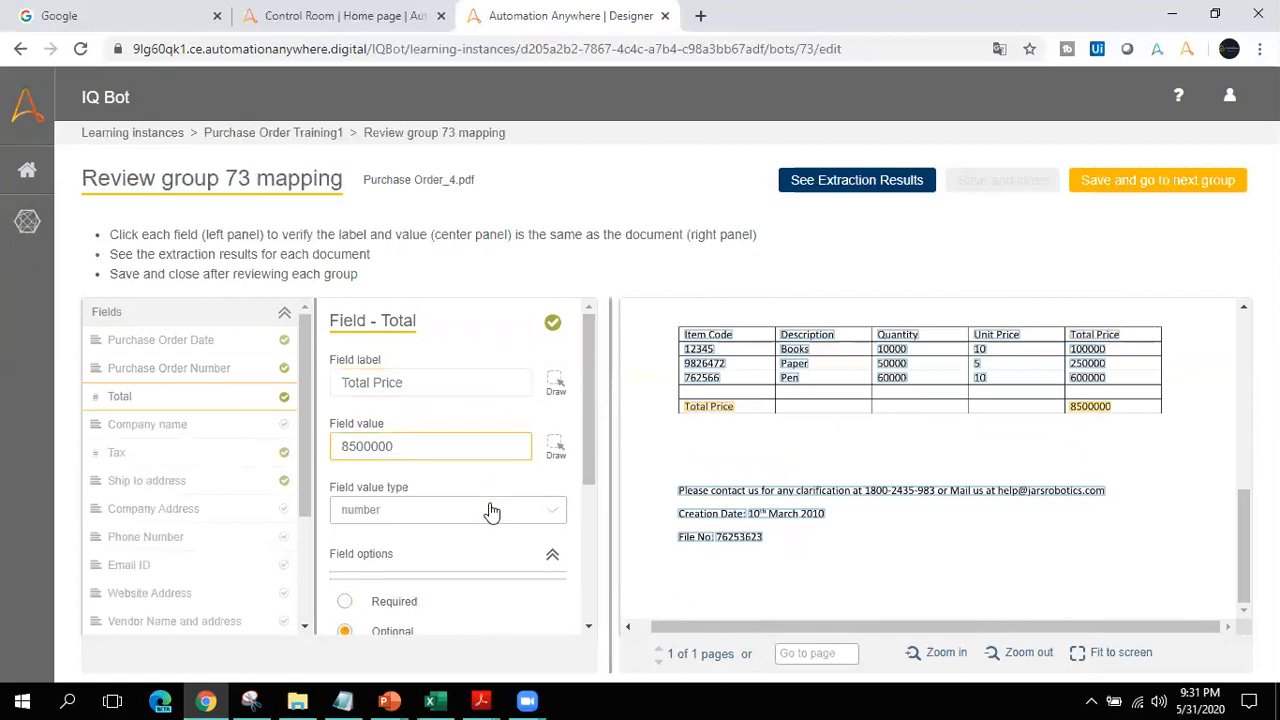
Step: Make Company name optional, map its label to Address:, and draw its value region around the Jars Robotics heading
left_click(212, 426)
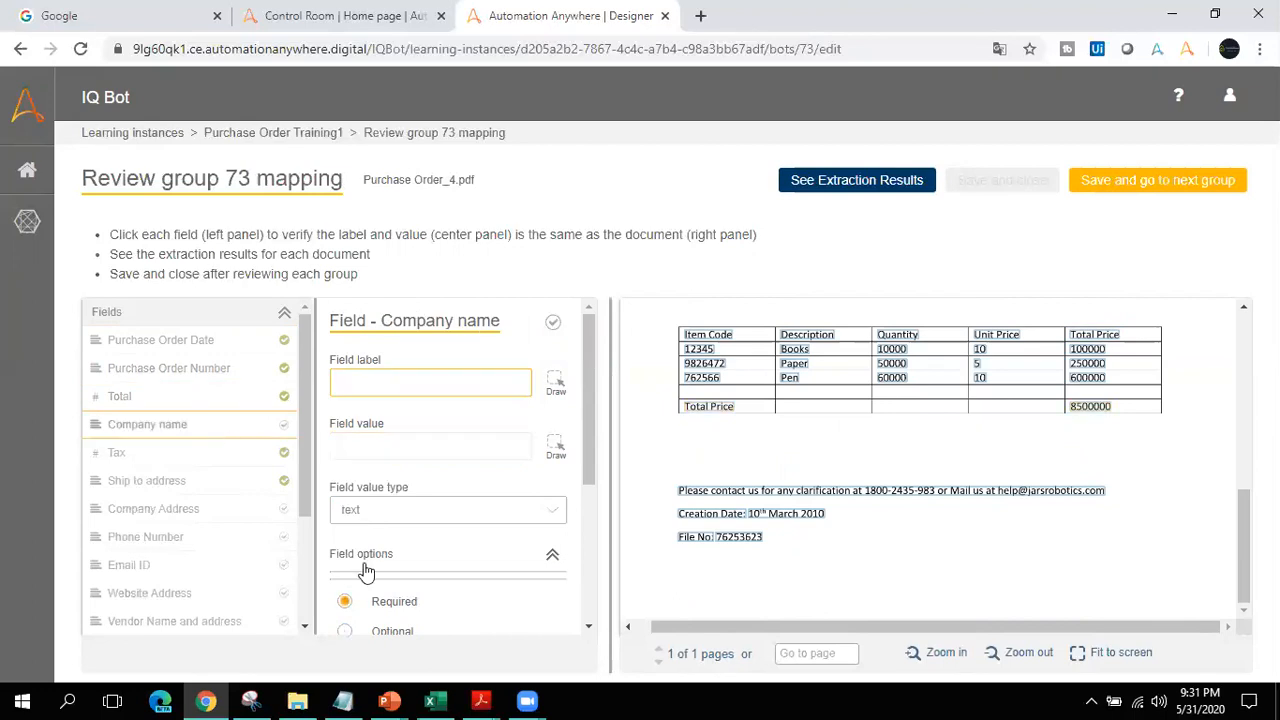
left_click(390, 630)
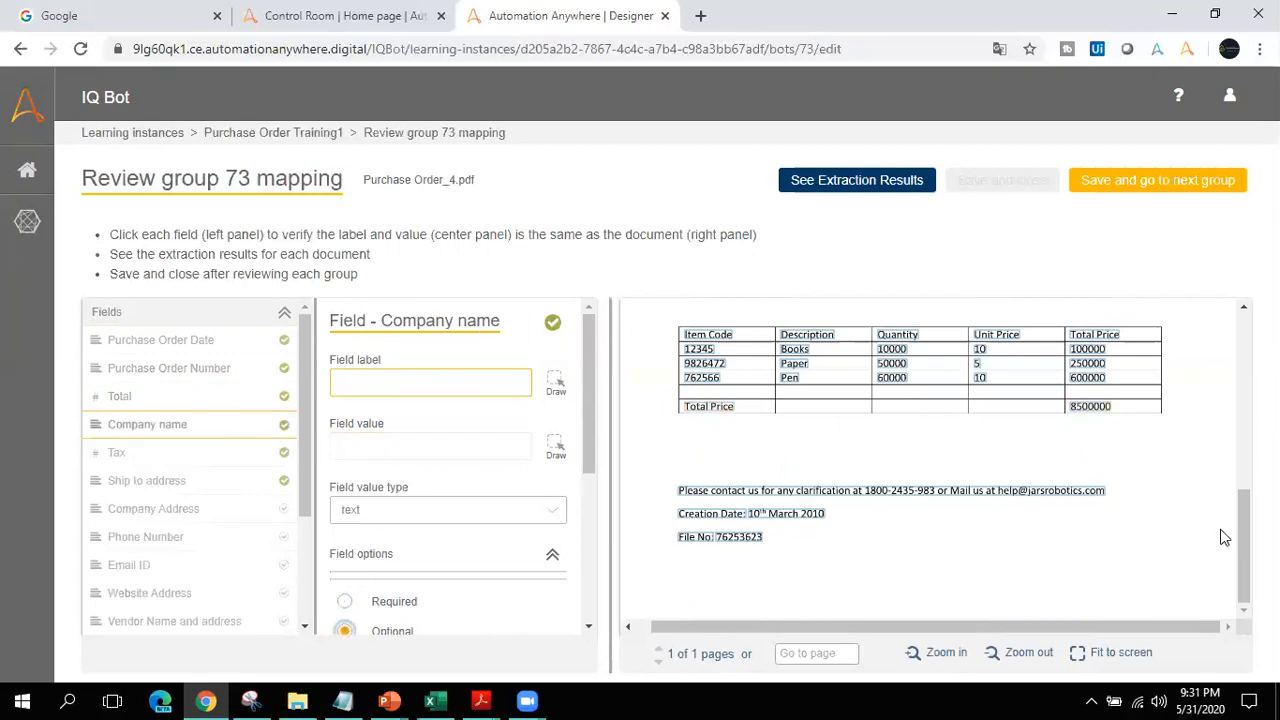
left_click_drag(1244, 545, 1243, 370)
left_click(696, 441)
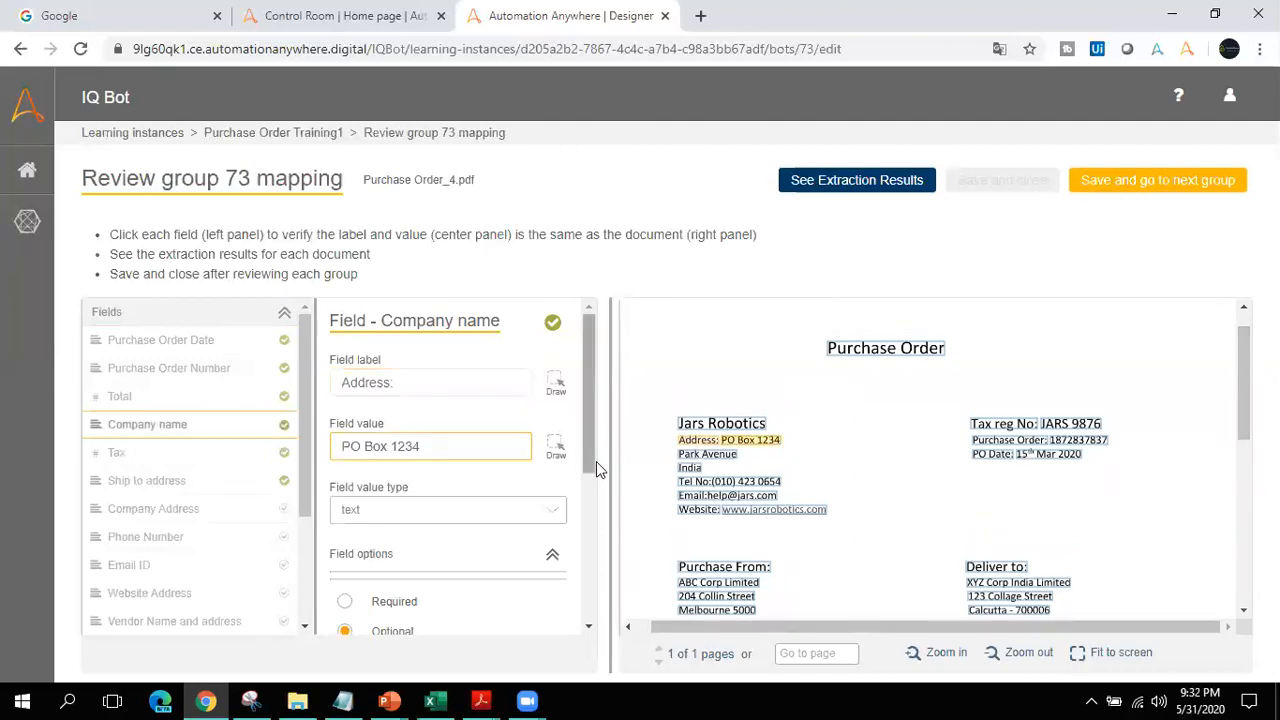
left_click(555, 448)
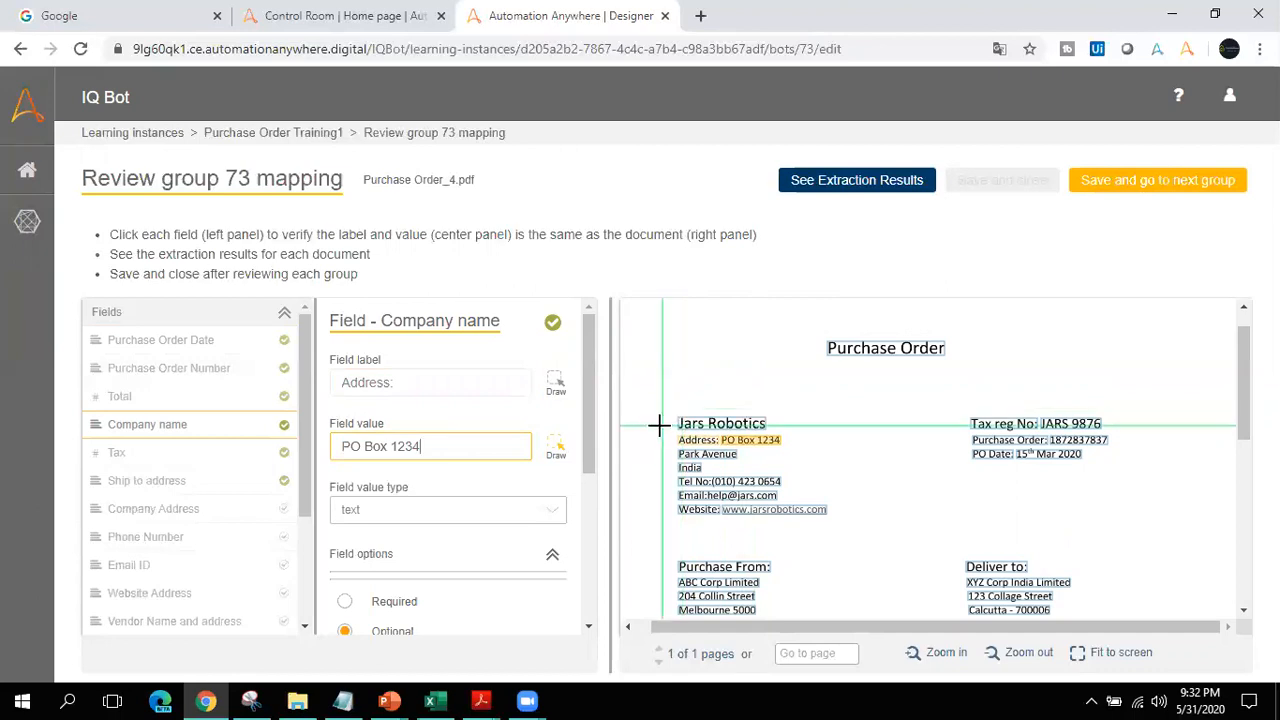
left_click_drag(668, 410, 777, 428)
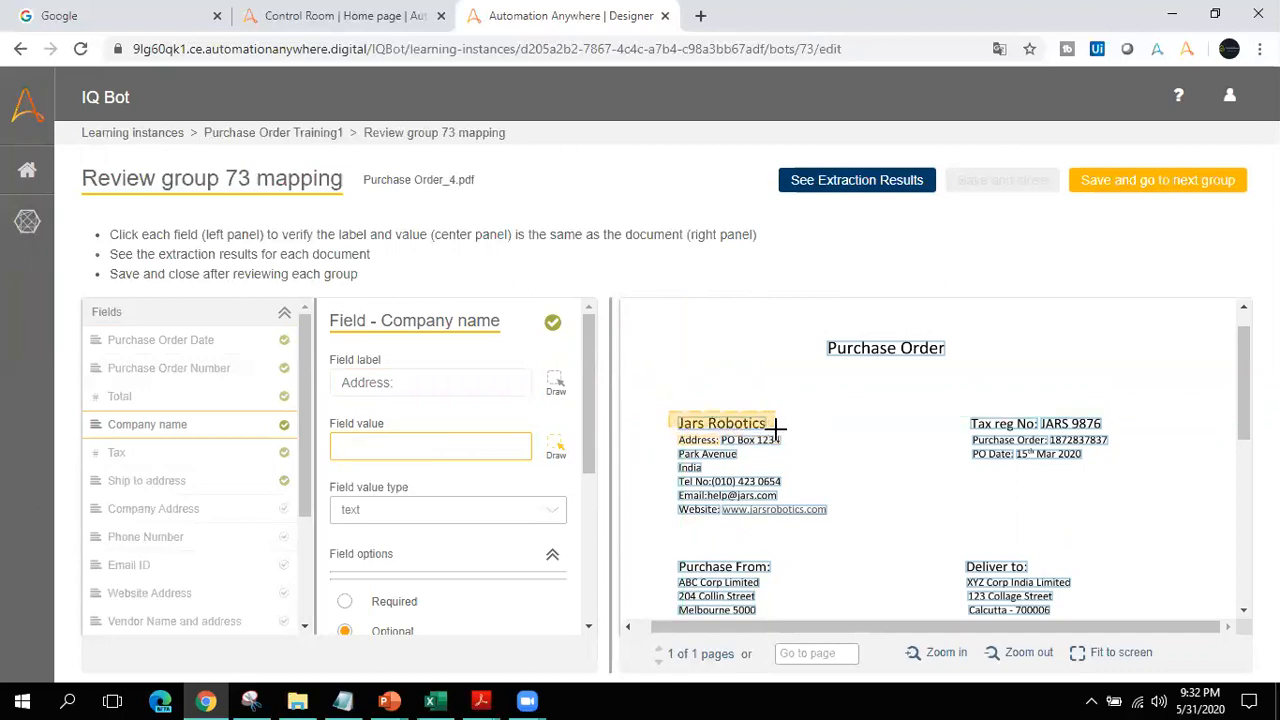
Step: Make the Tax field optional and set its value type to text
left_click(215, 453)
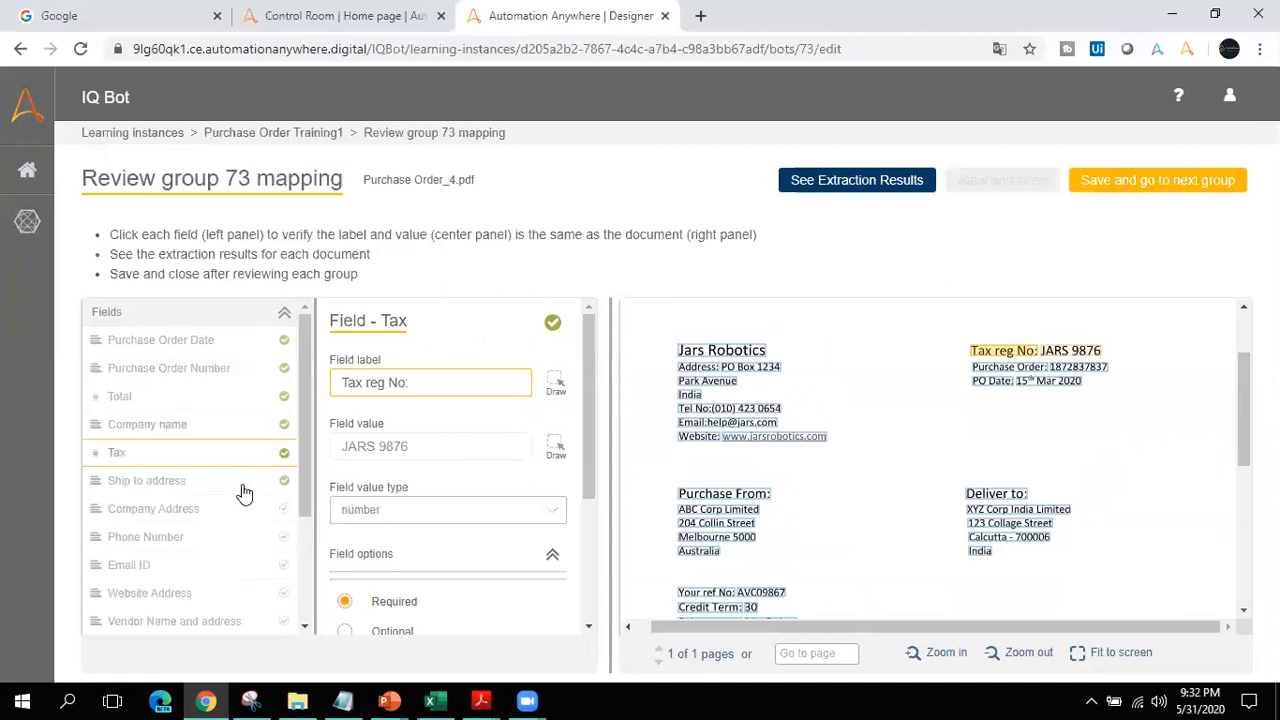
left_click(370, 631)
left_click(500, 520)
left_click(446, 531)
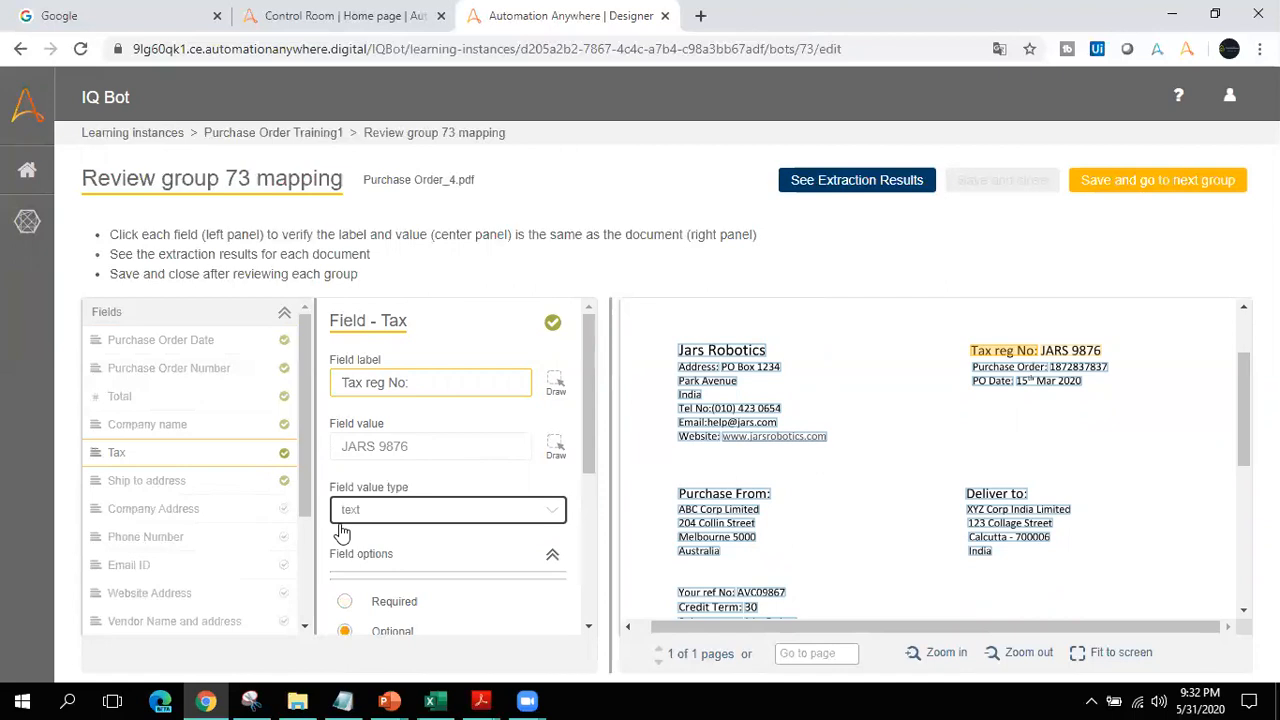
Step: Make Ship to address optional and redraw its value region around the whole address block under Deliver to:
left_click(213, 483)
left_click(378, 633)
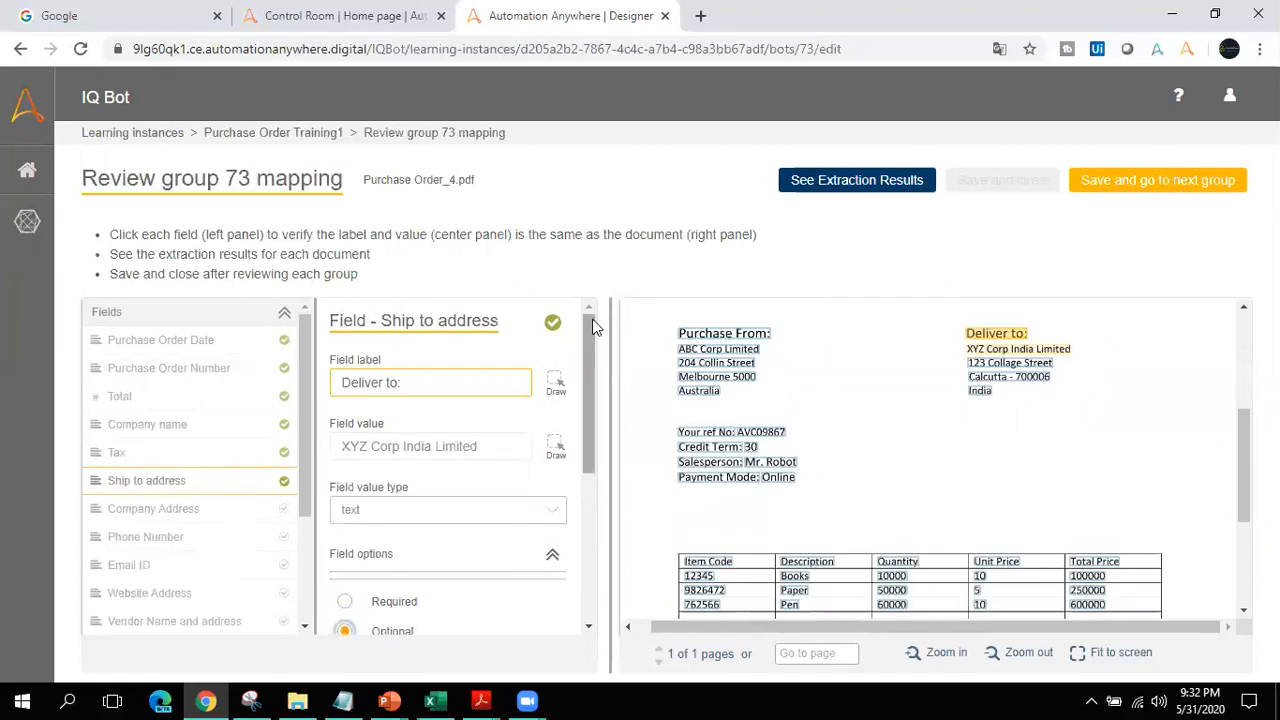
left_click(556, 447)
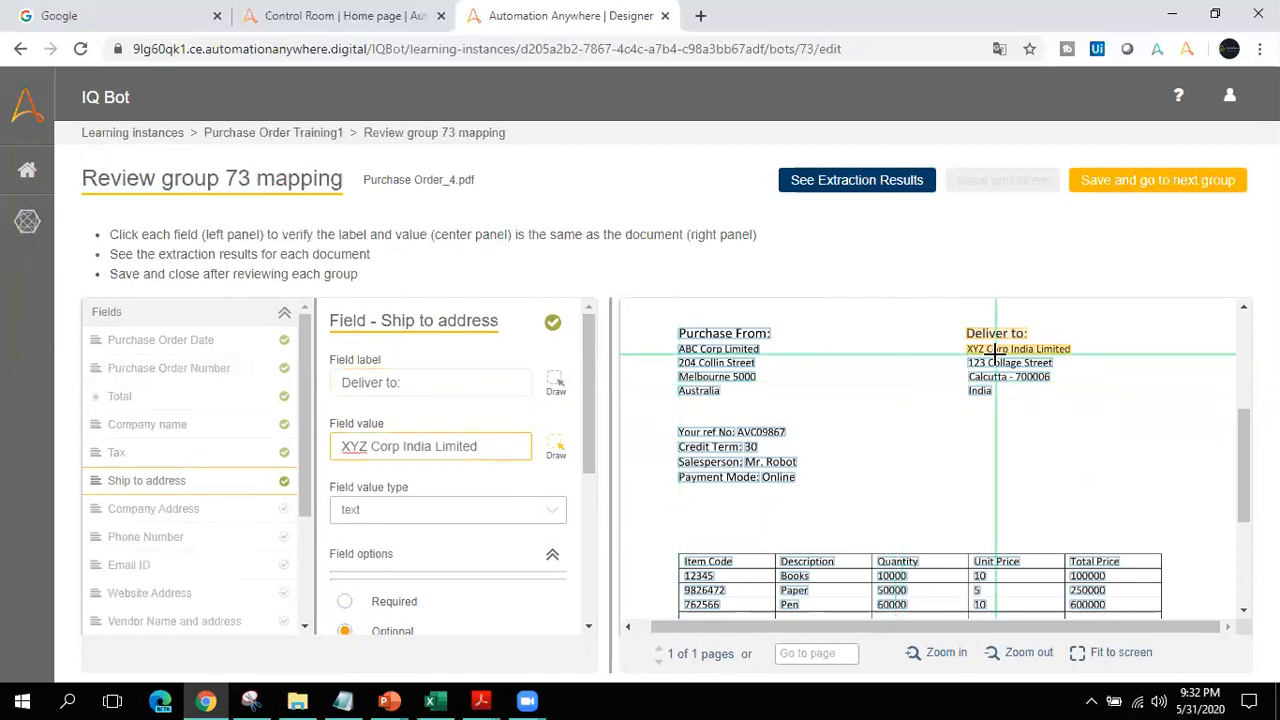
mouse_move(966, 338)
left_mouse_down()
mouse_move(1004, 396)
mouse_move(1080, 394)
left_mouse_up()
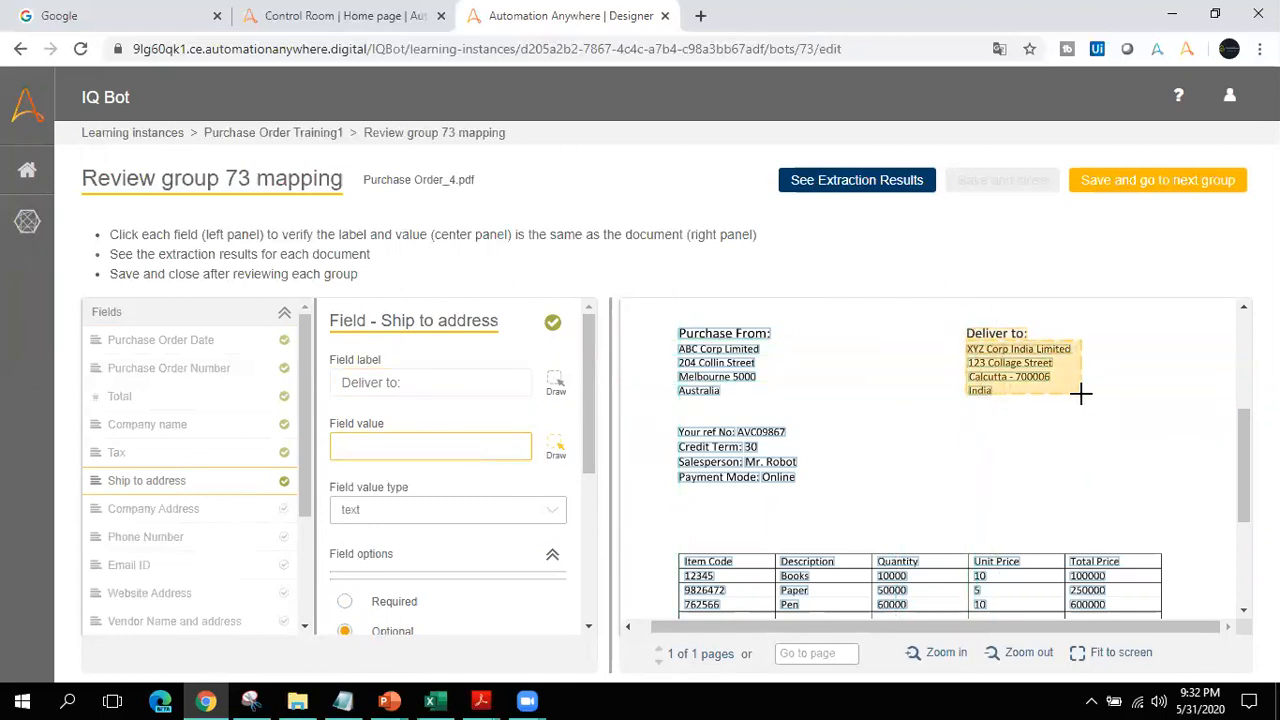
left_click_drag(1080, 394, 1081, 396)
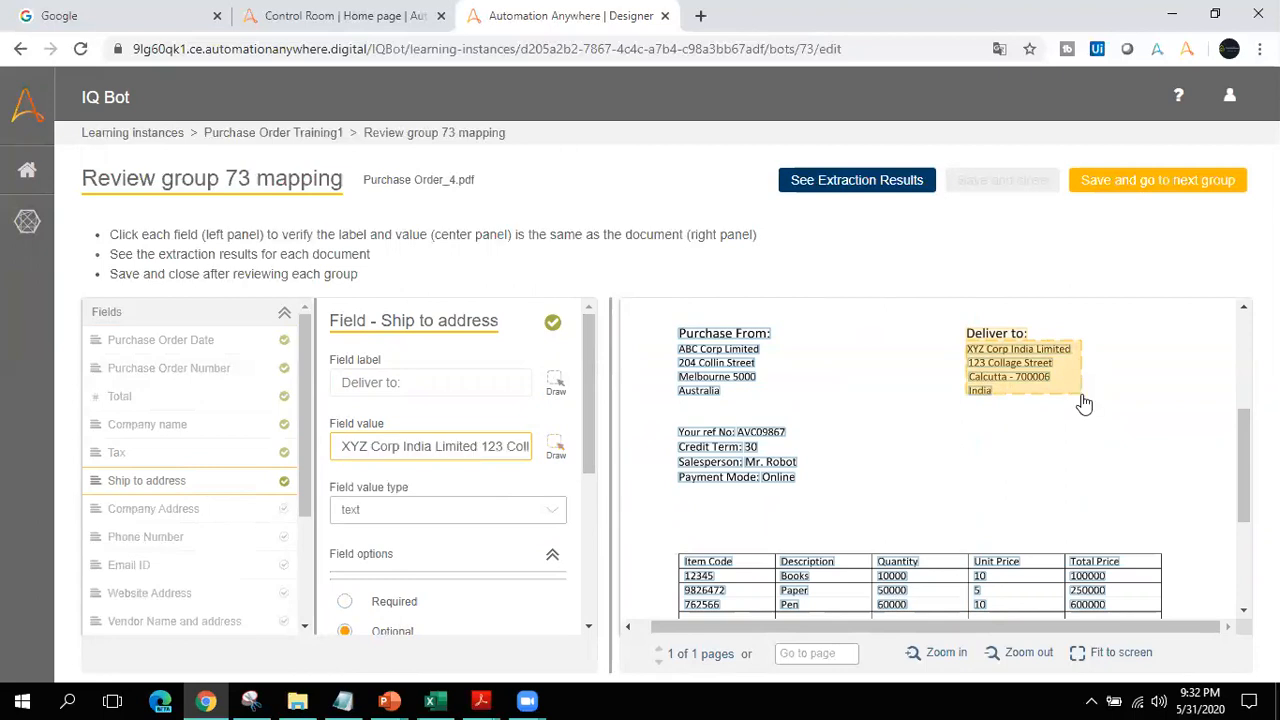
Step: Make Company Address optional, map its label to Address:, and draw its value region around the full address lines under Jars Robotics
left_click(242, 513)
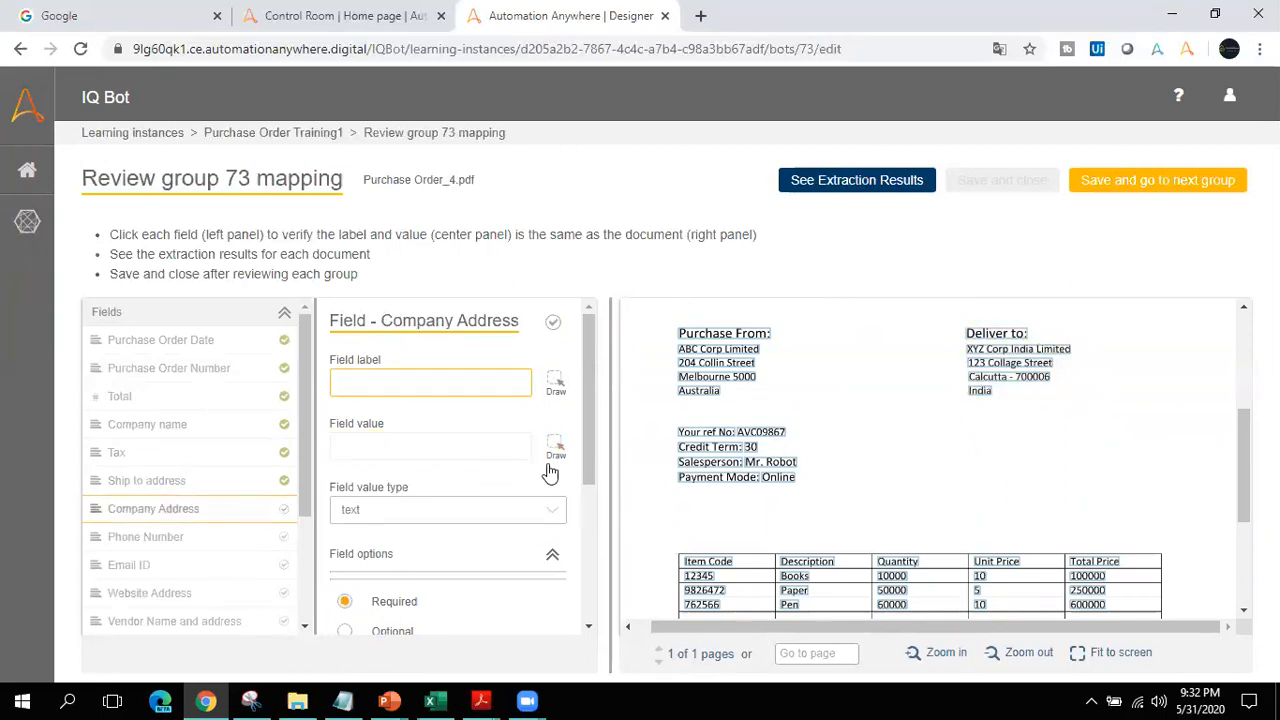
left_click(385, 629)
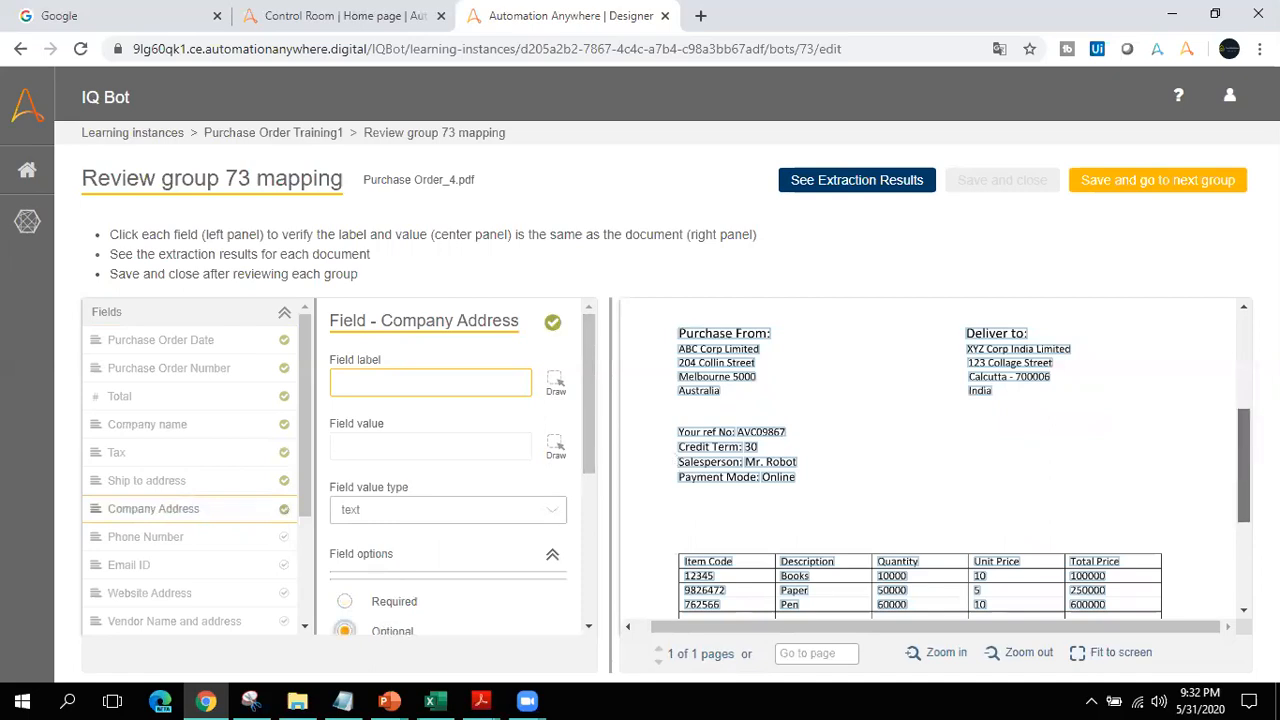
left_click_drag(1244, 465, 1244, 389)
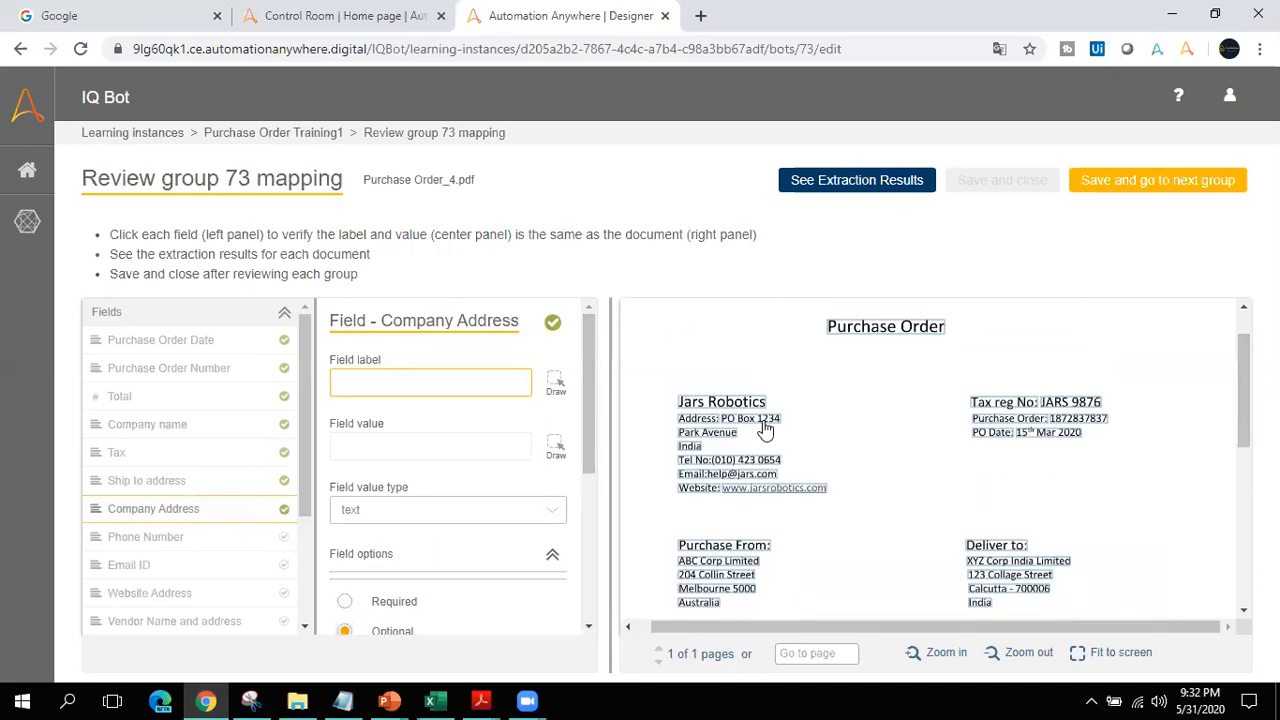
left_click(693, 424)
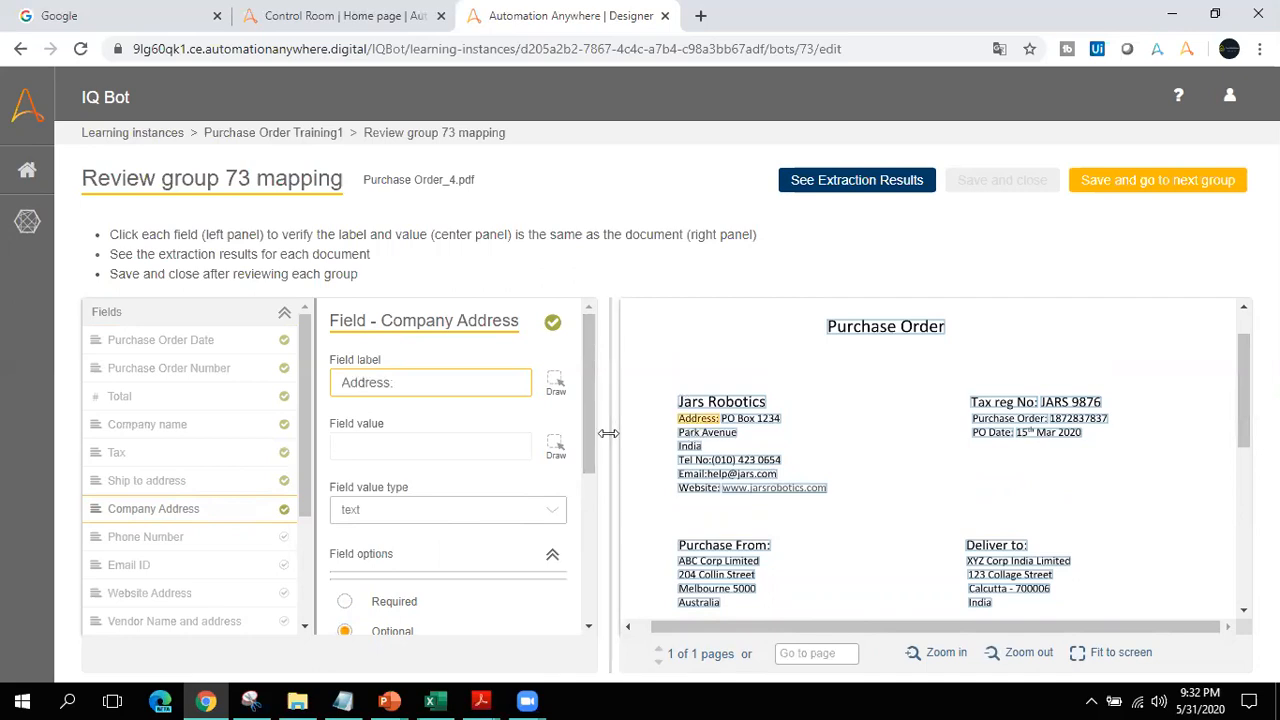
left_click(557, 446)
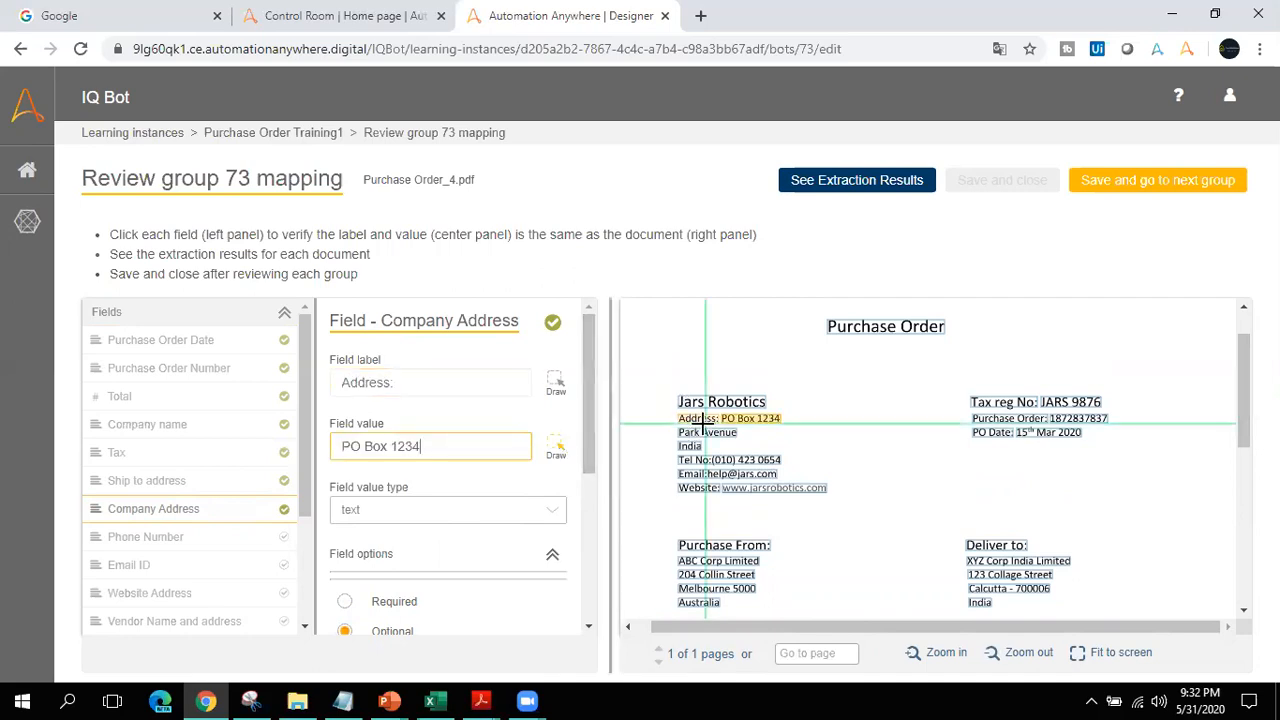
mouse_move(674, 410)
left_mouse_down()
mouse_move(746, 455)
mouse_move(797, 451)
left_mouse_up()
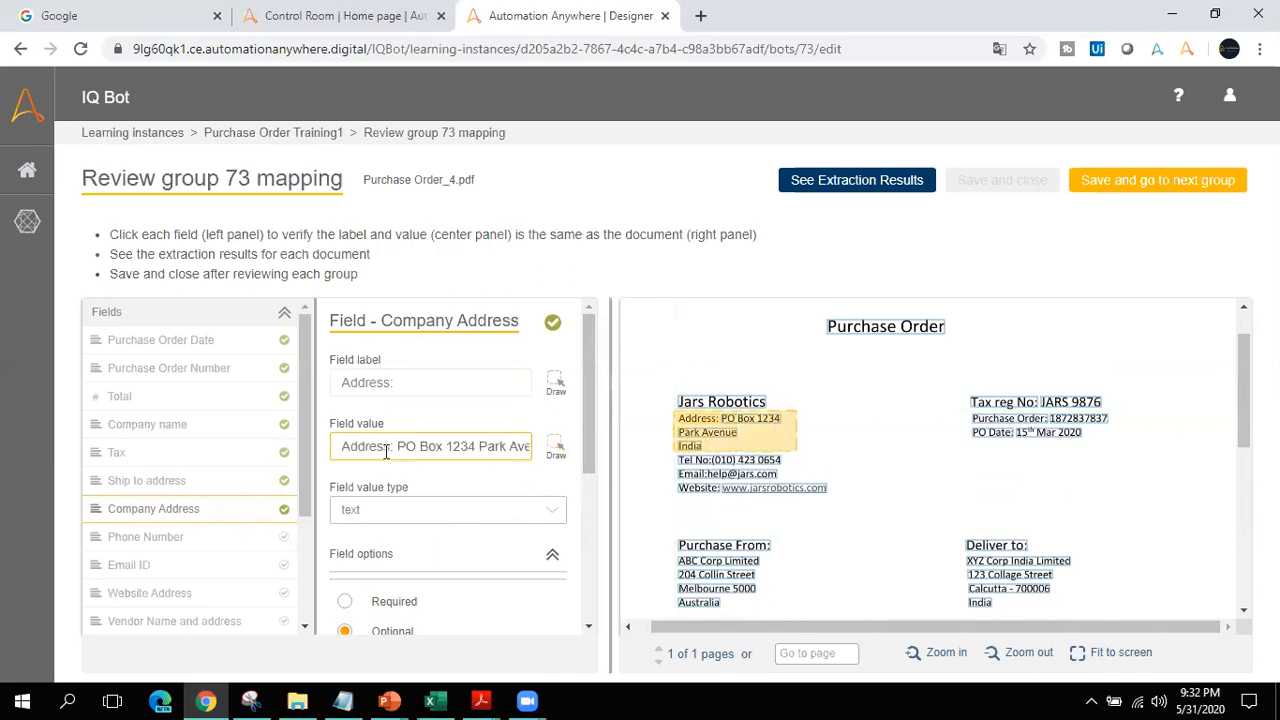
Step: Make Phone Number optional, shorten its mapped label to Tel No:, and draw its value region around the number in the Tel No: line
scroll(246, 505, "down", 1)
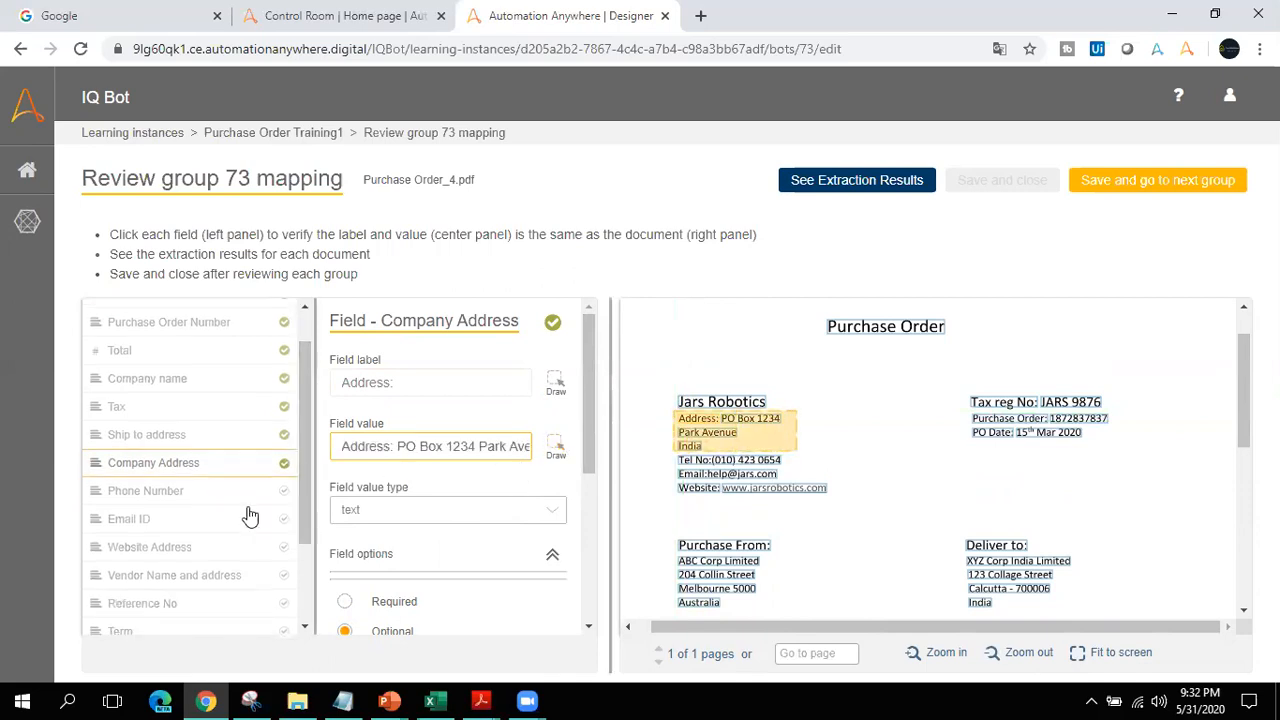
left_click(246, 505)
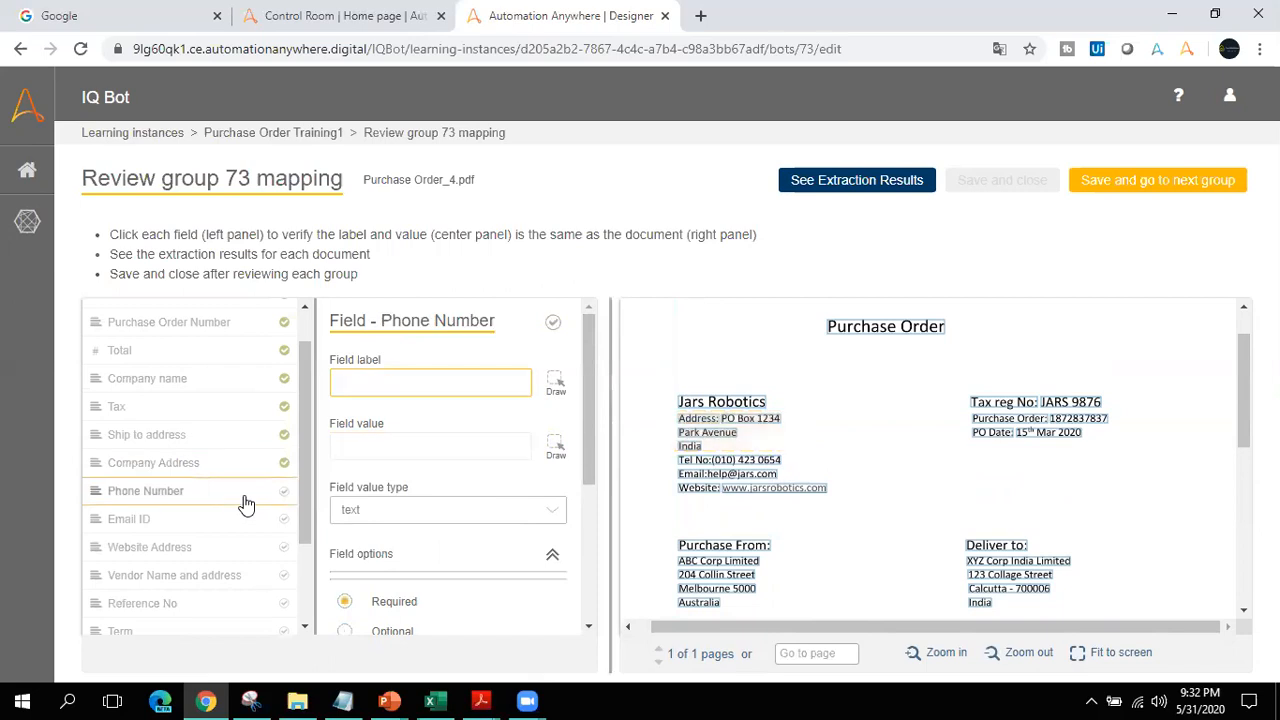
left_click(372, 634)
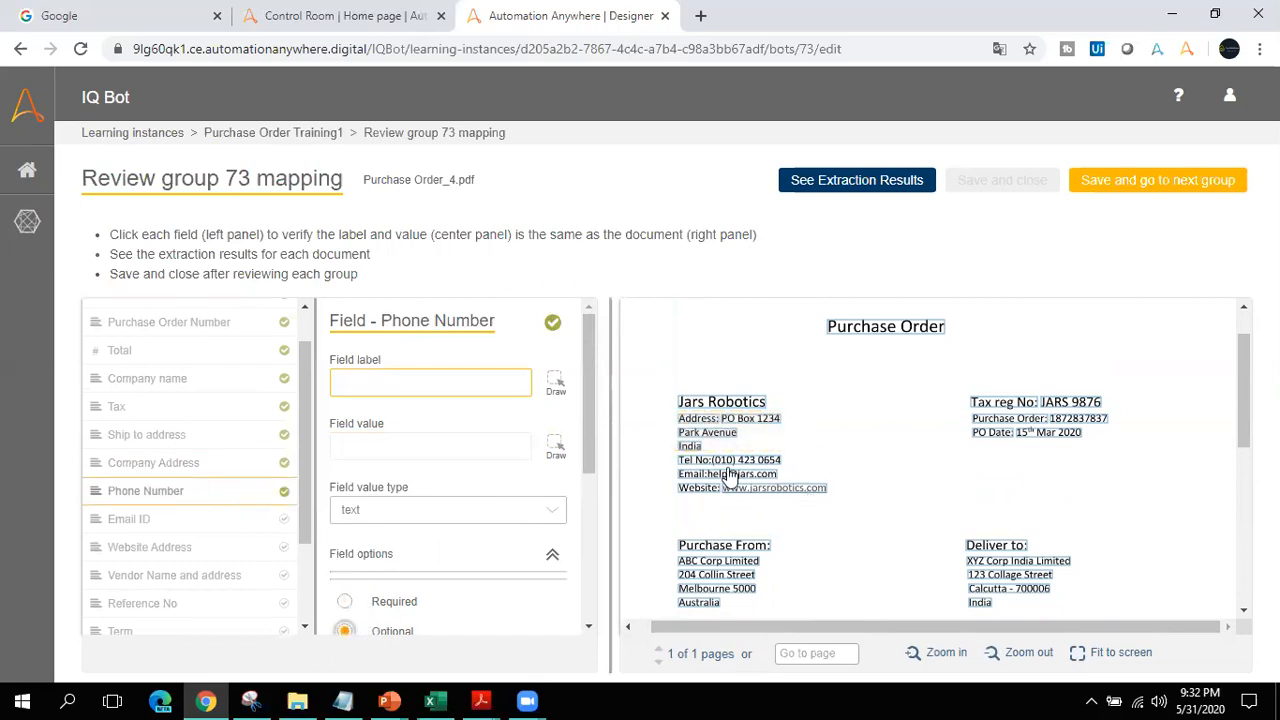
left_click(692, 461)
left_click(489, 449)
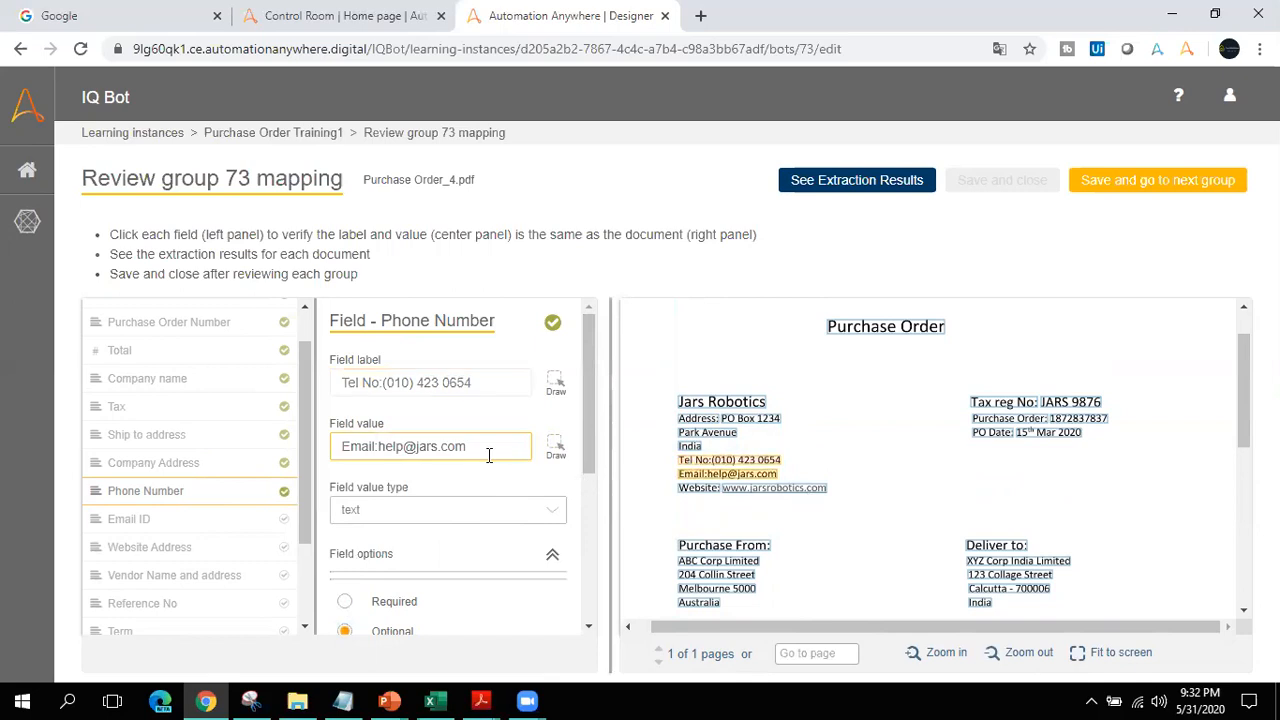
left_click(500, 386)
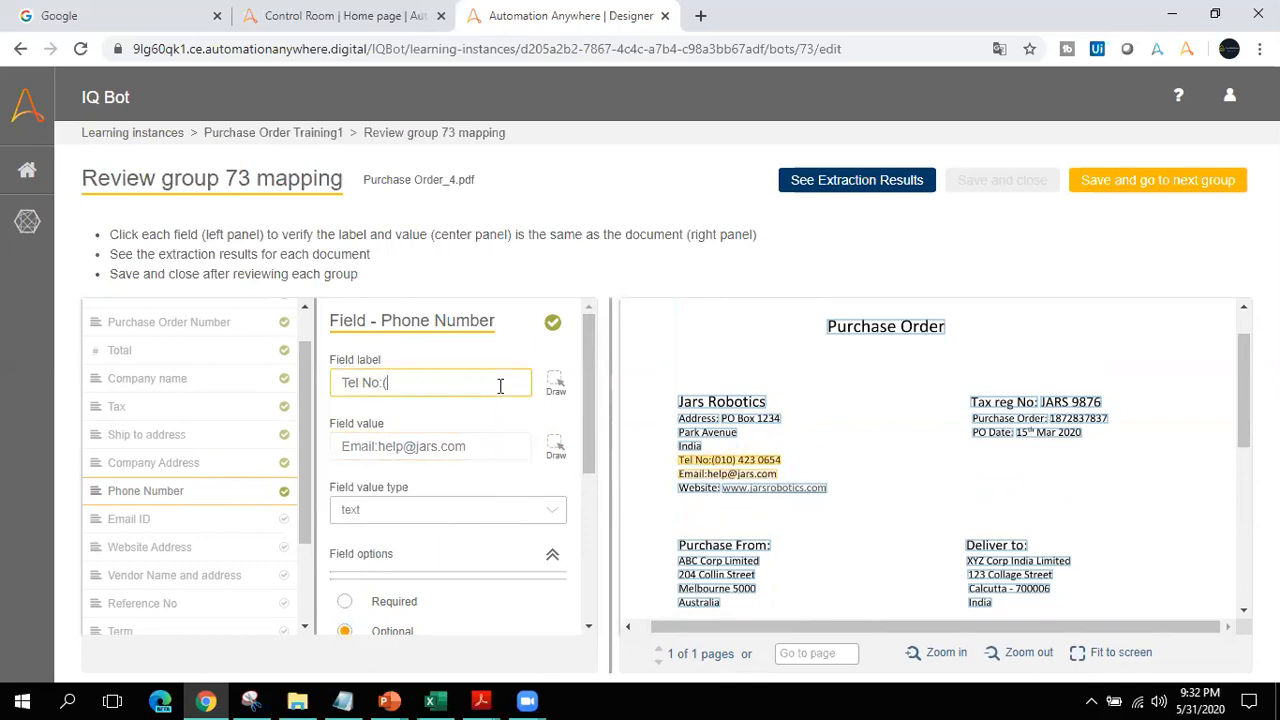
left_click(557, 454)
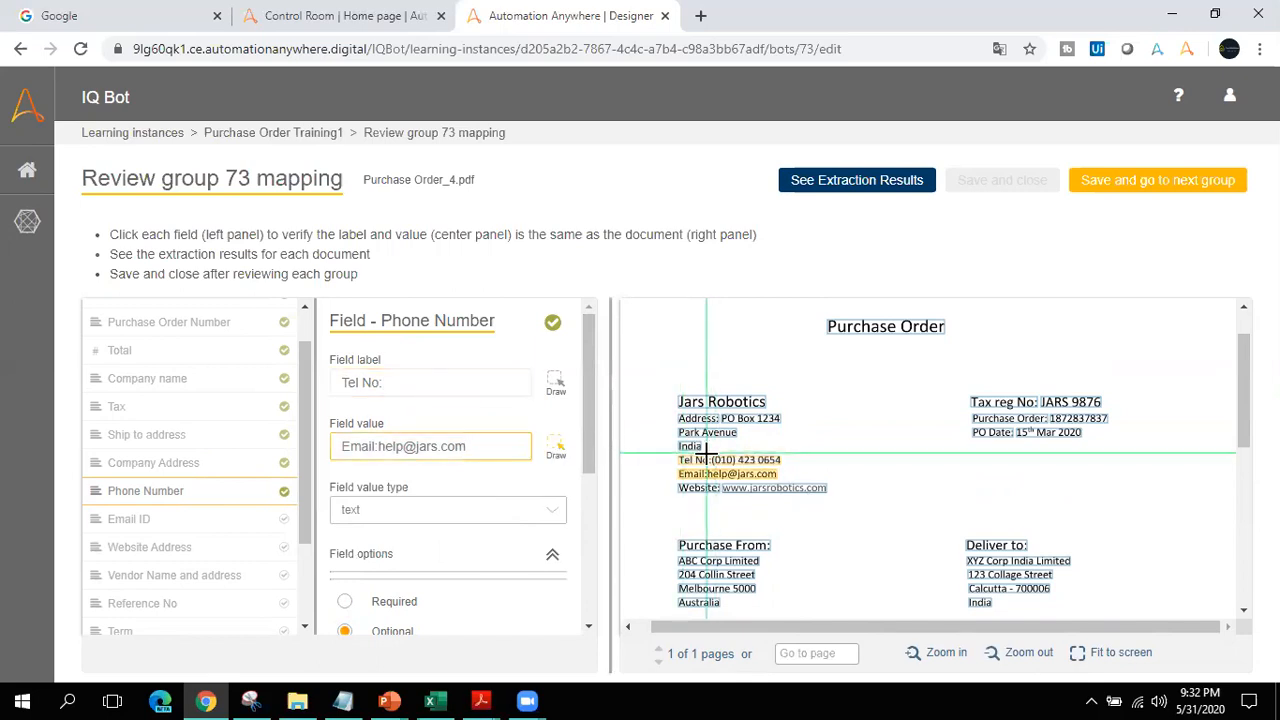
left_click_drag(708, 453, 782, 475)
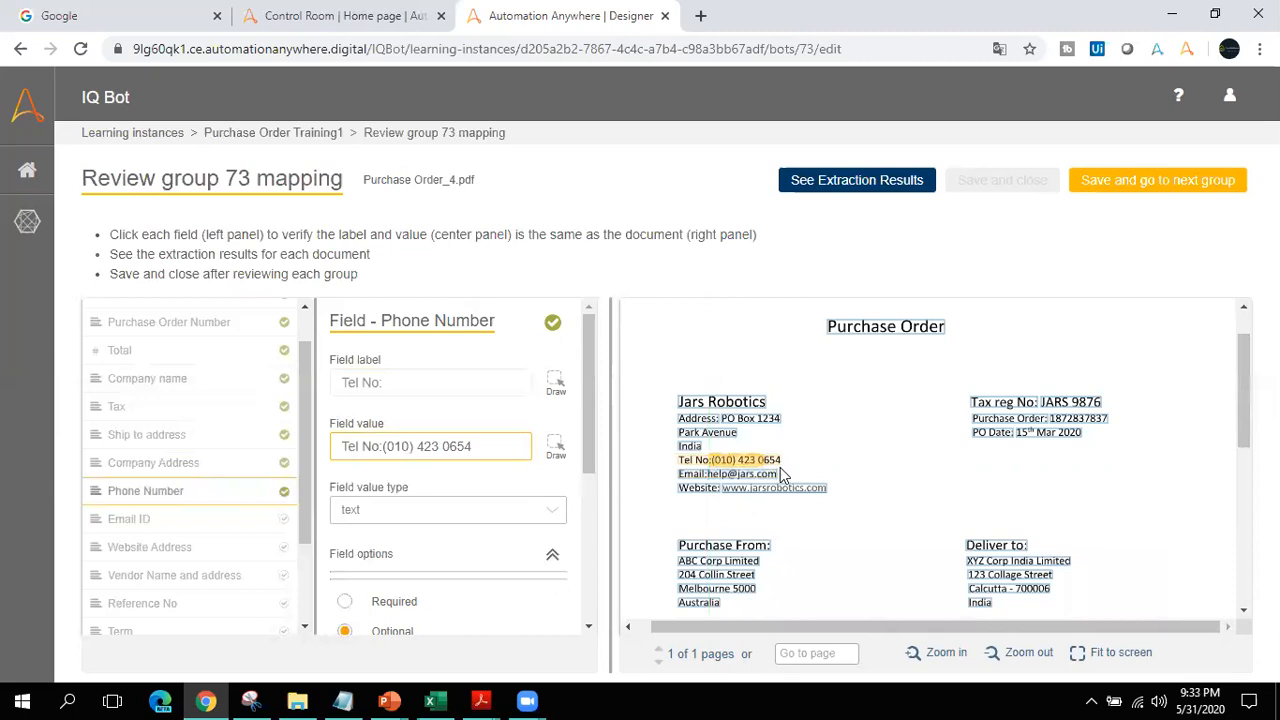
left_click(557, 450)
left_click_drag(710, 453, 788, 470)
Step: Make Email ID optional, shorten its mapped label to Email:, and draw its value region around the address in the Email: line
left_click(260, 527)
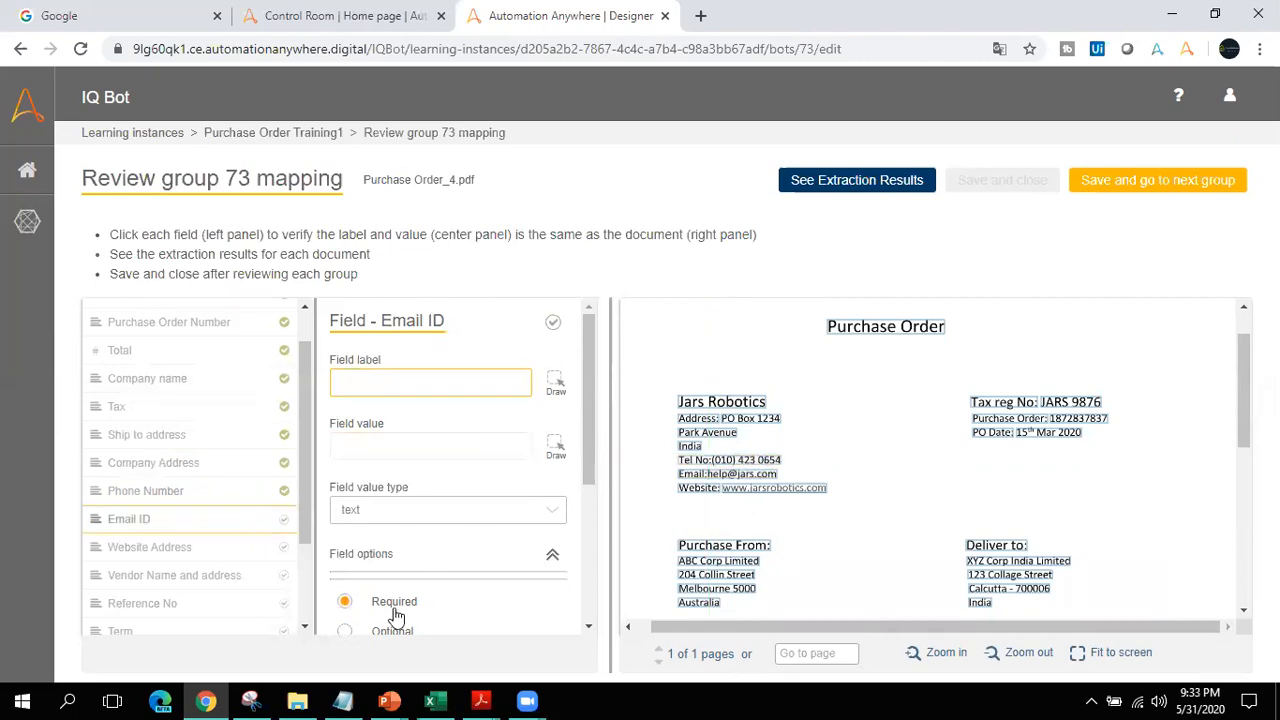
left_click(683, 483)
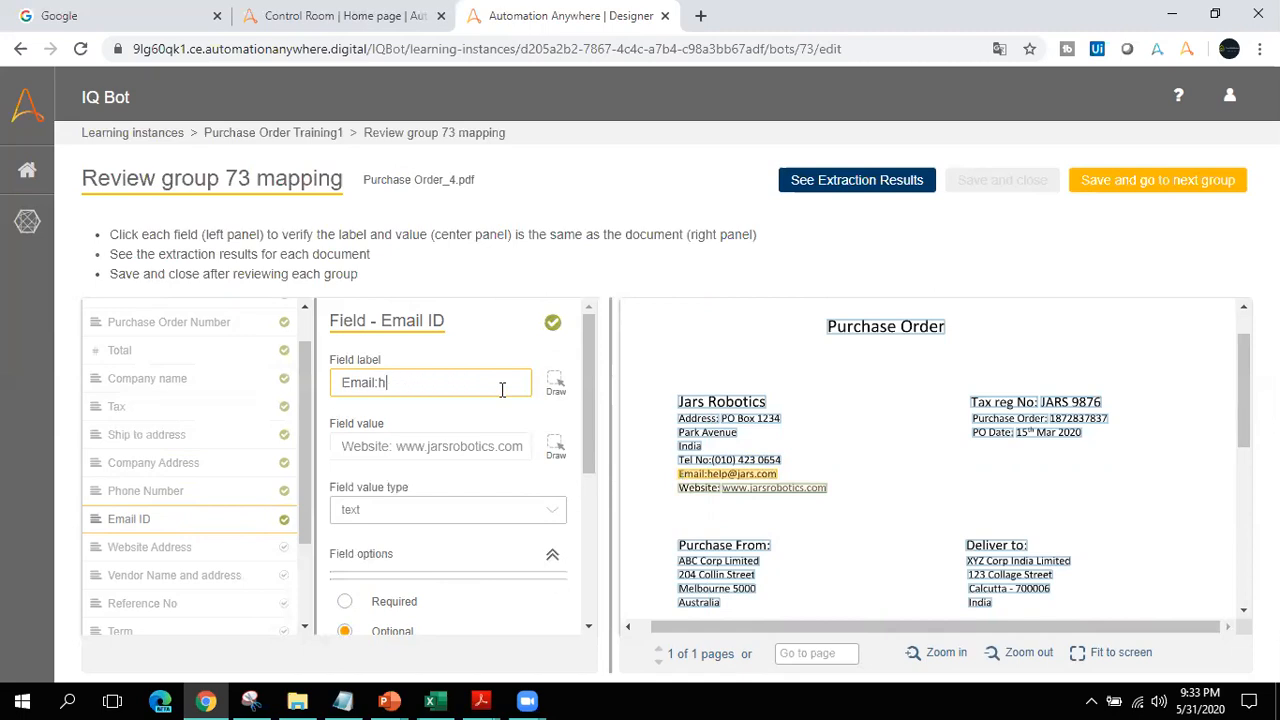
left_click(556, 449)
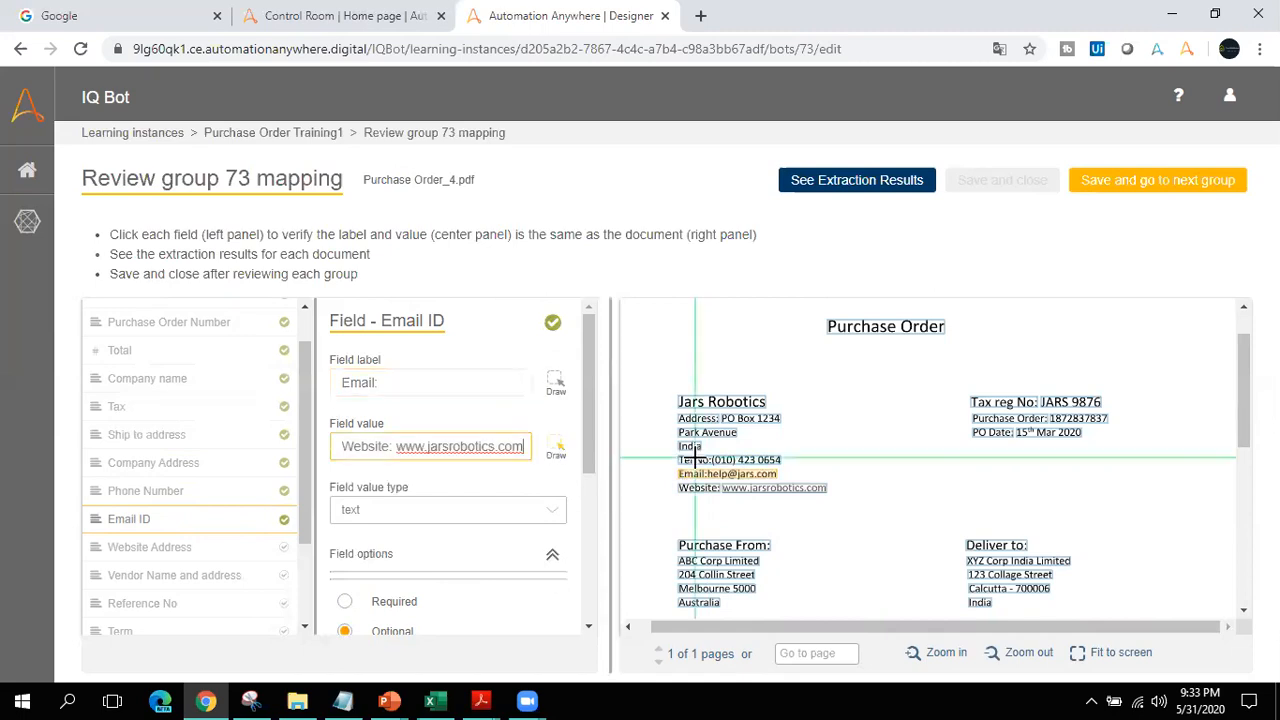
left_click_drag(708, 466, 780, 482)
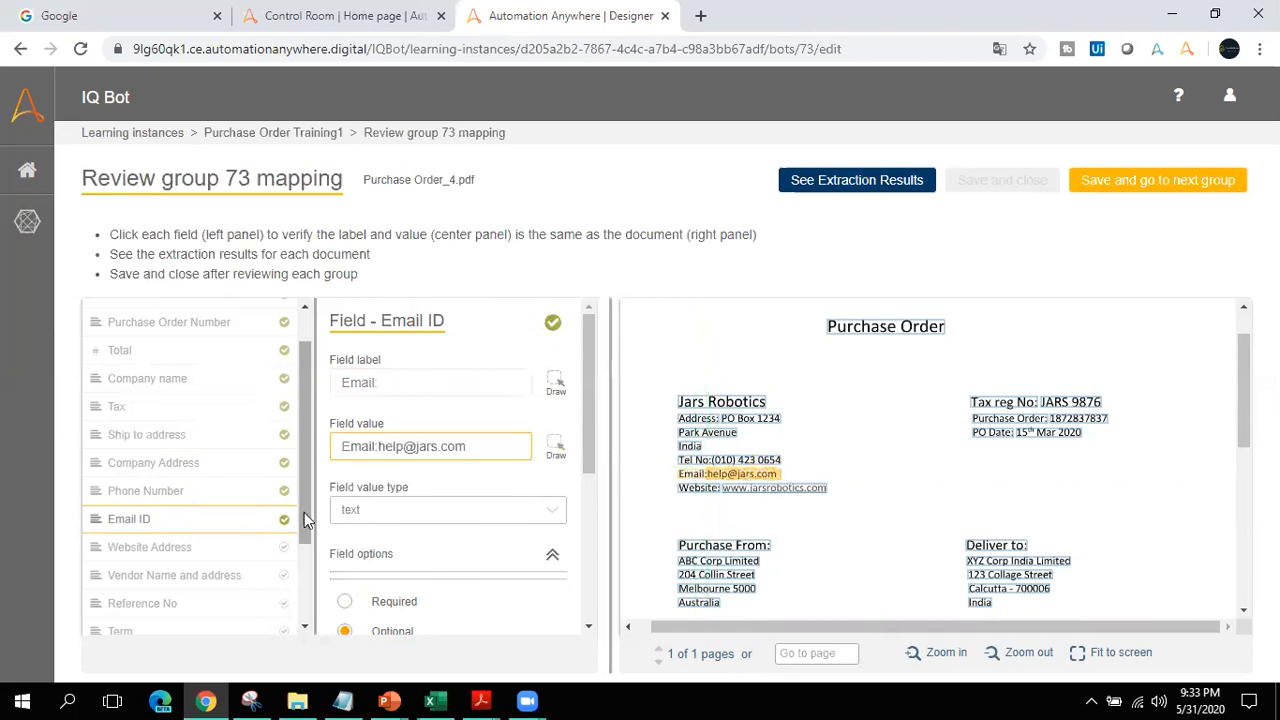
left_click_drag(304, 512, 304, 557)
left_click(228, 478)
left_click(370, 608)
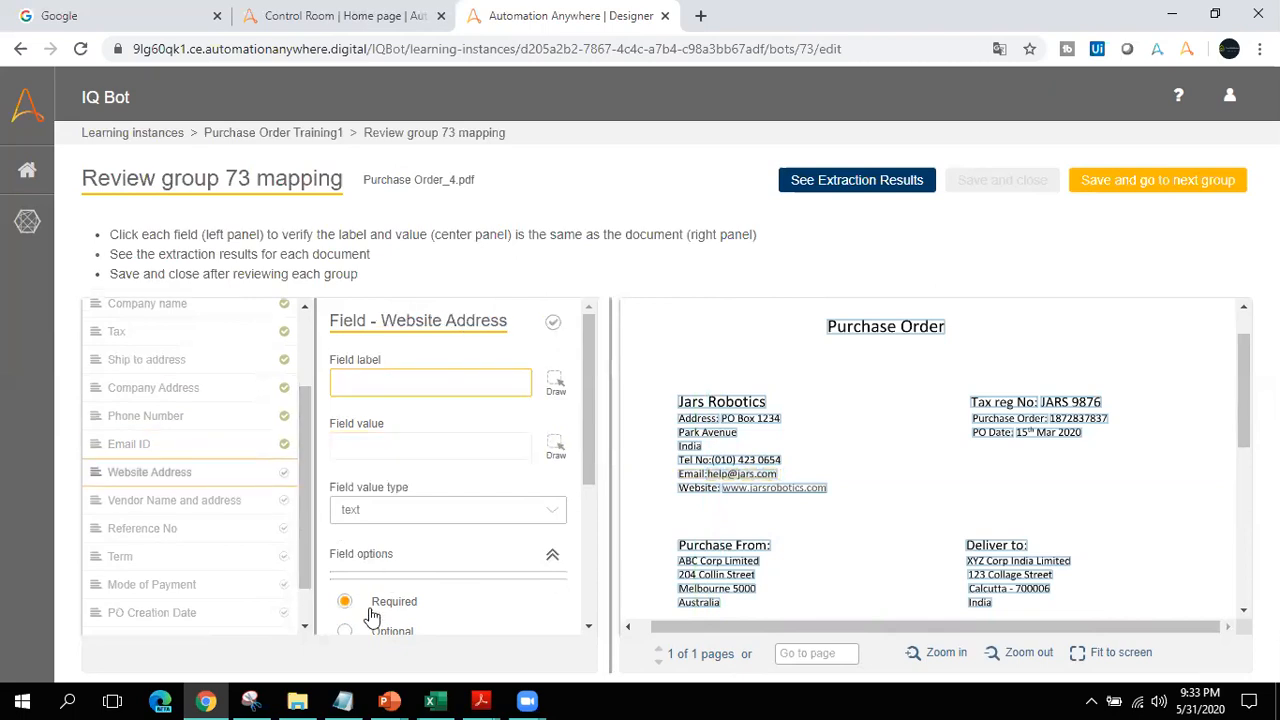
left_click(386, 633)
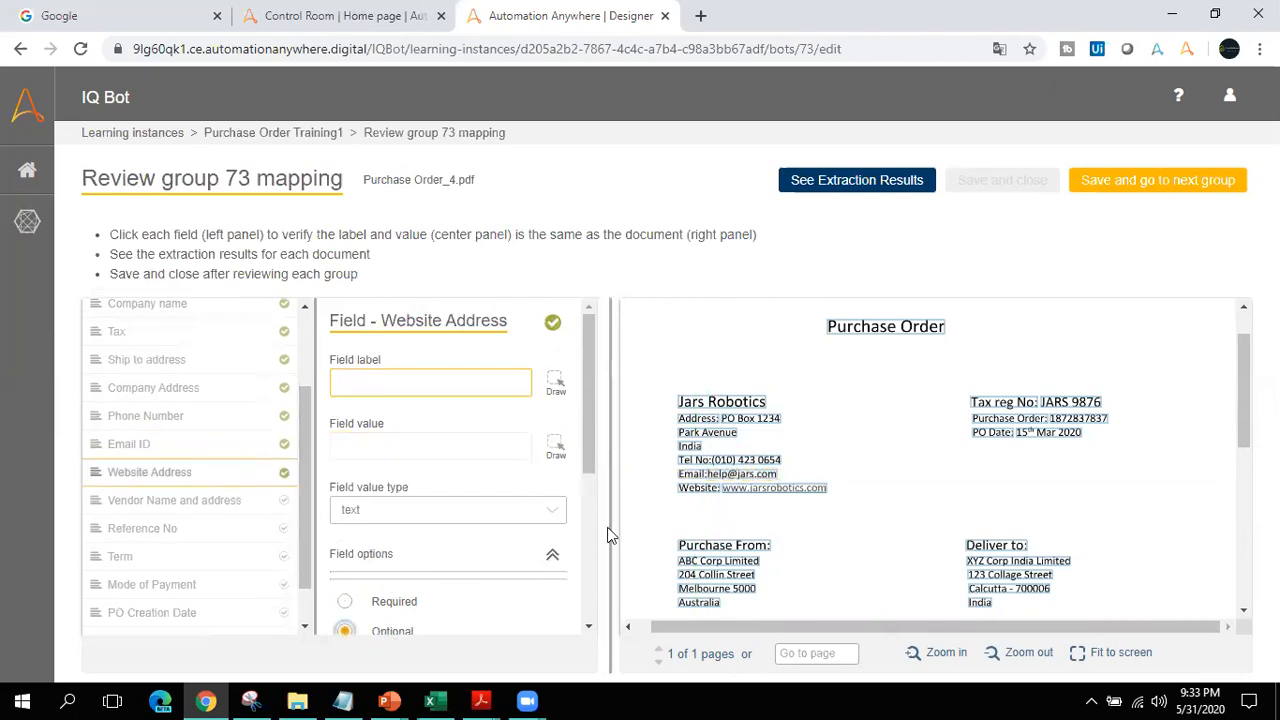
left_click(694, 492)
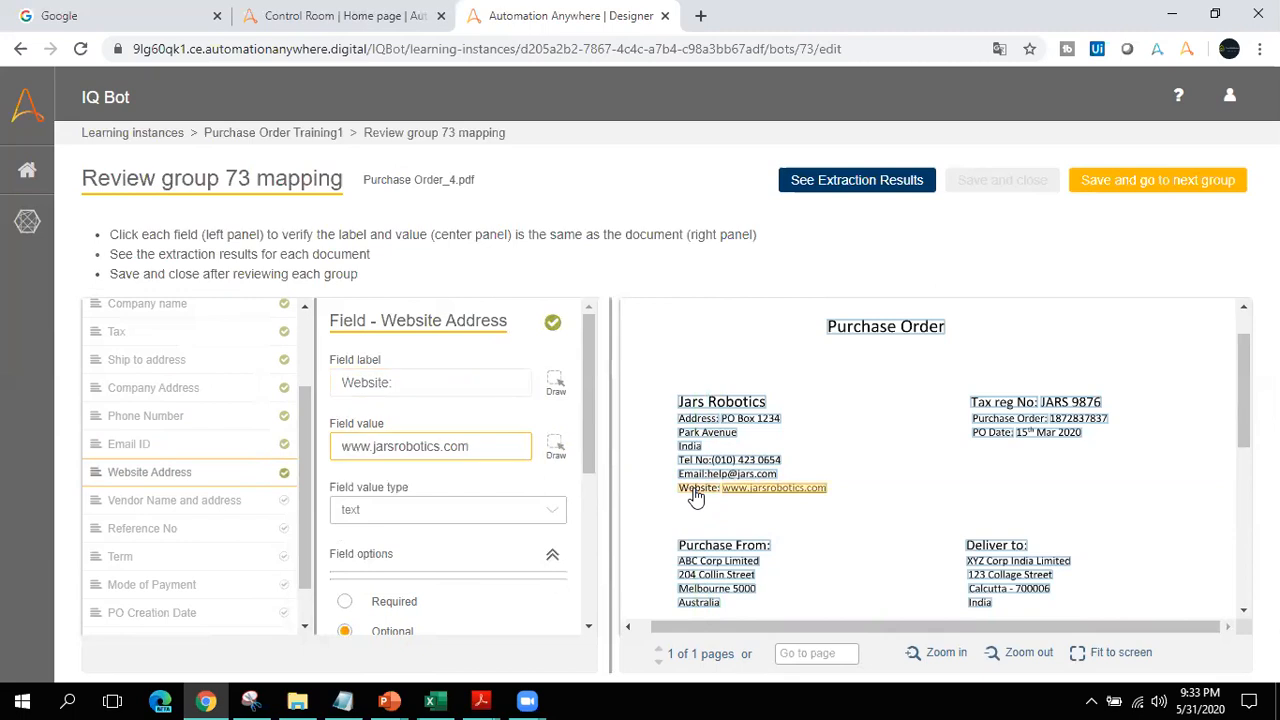
Step: Make Vendor Name and address optional, map its label to Purchase From:, and draw its value region around the four ABC Corp Limited address lines
left_click(210, 507)
scroll(590, 470, "down", 1)
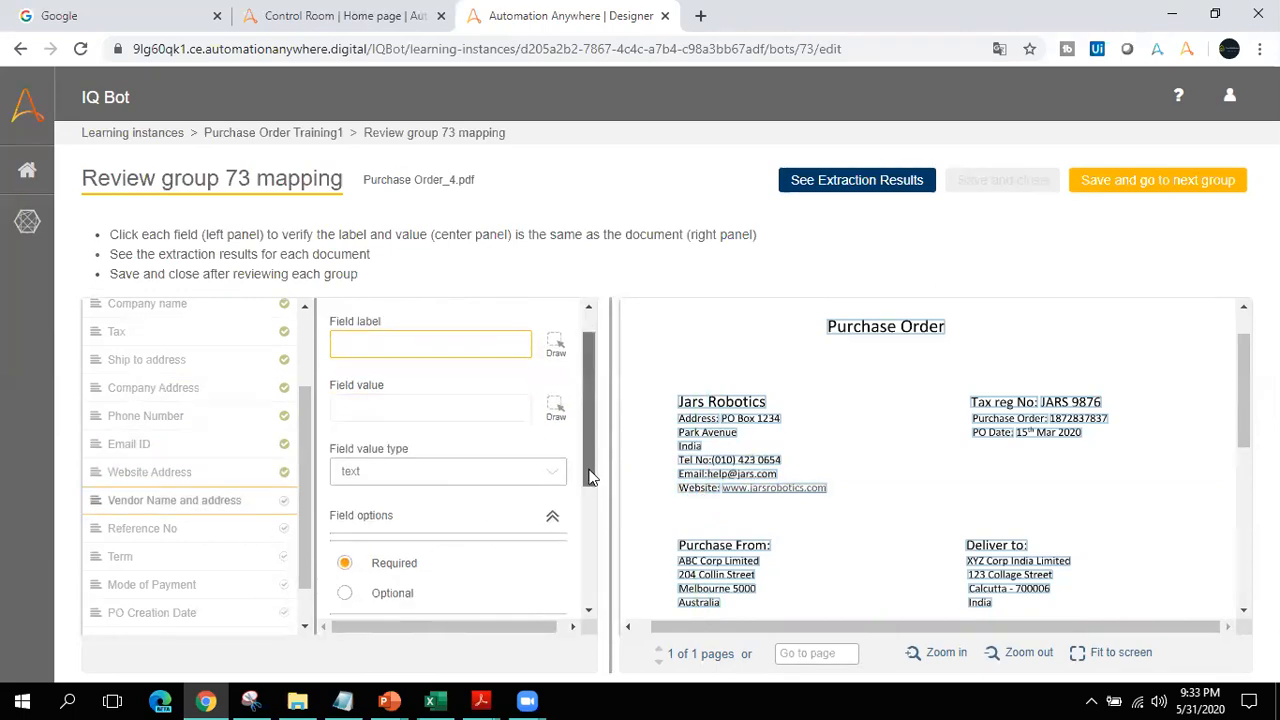
scroll(590, 478, "down", 1)
left_click(398, 562)
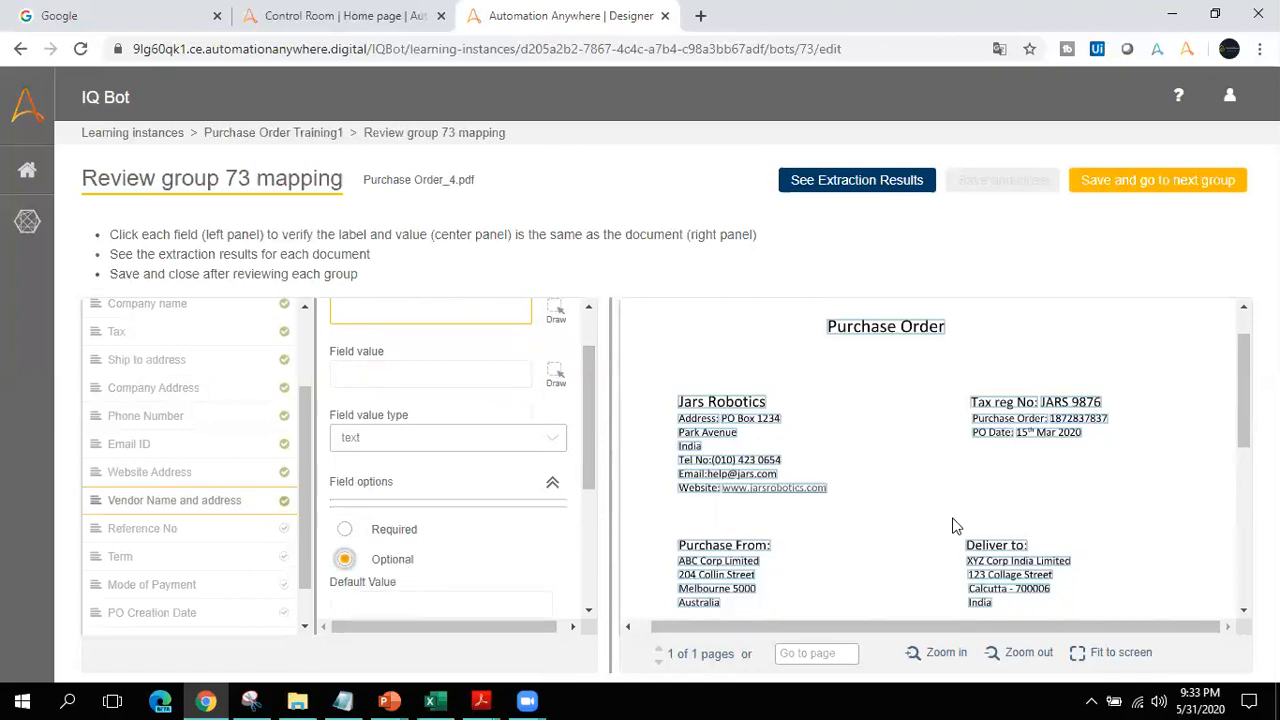
left_click(737, 553)
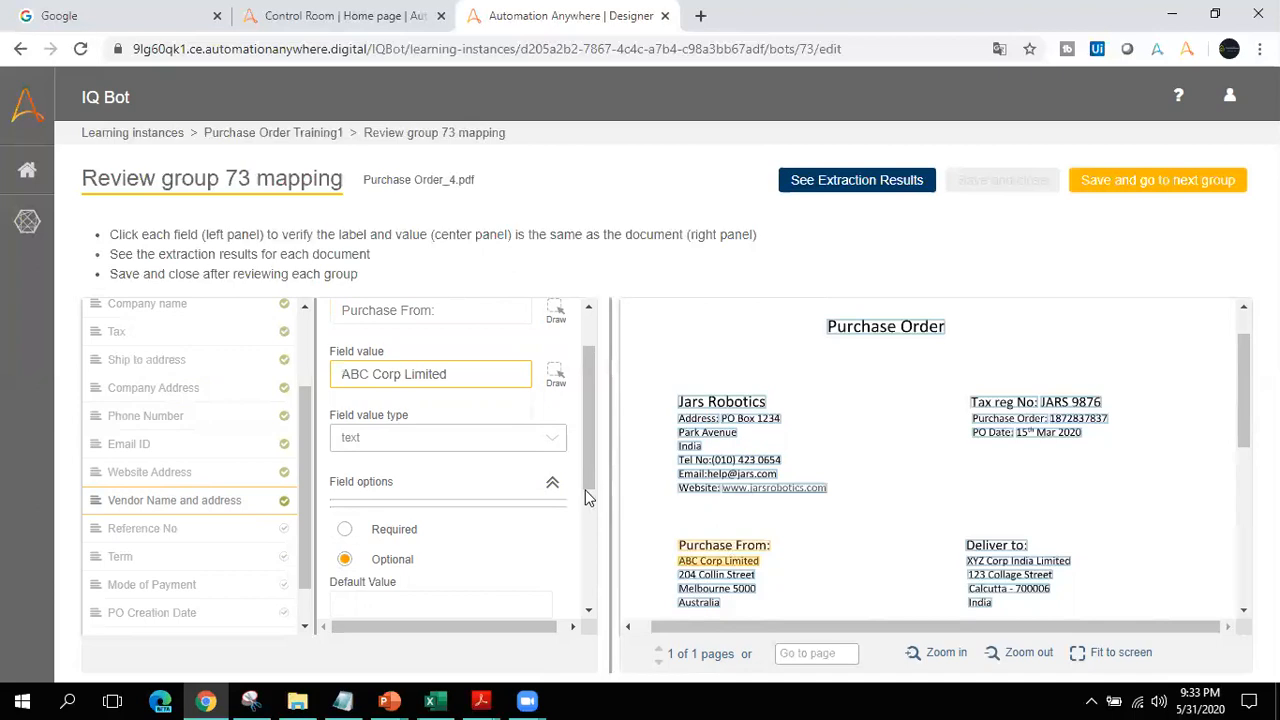
left_click(556, 376)
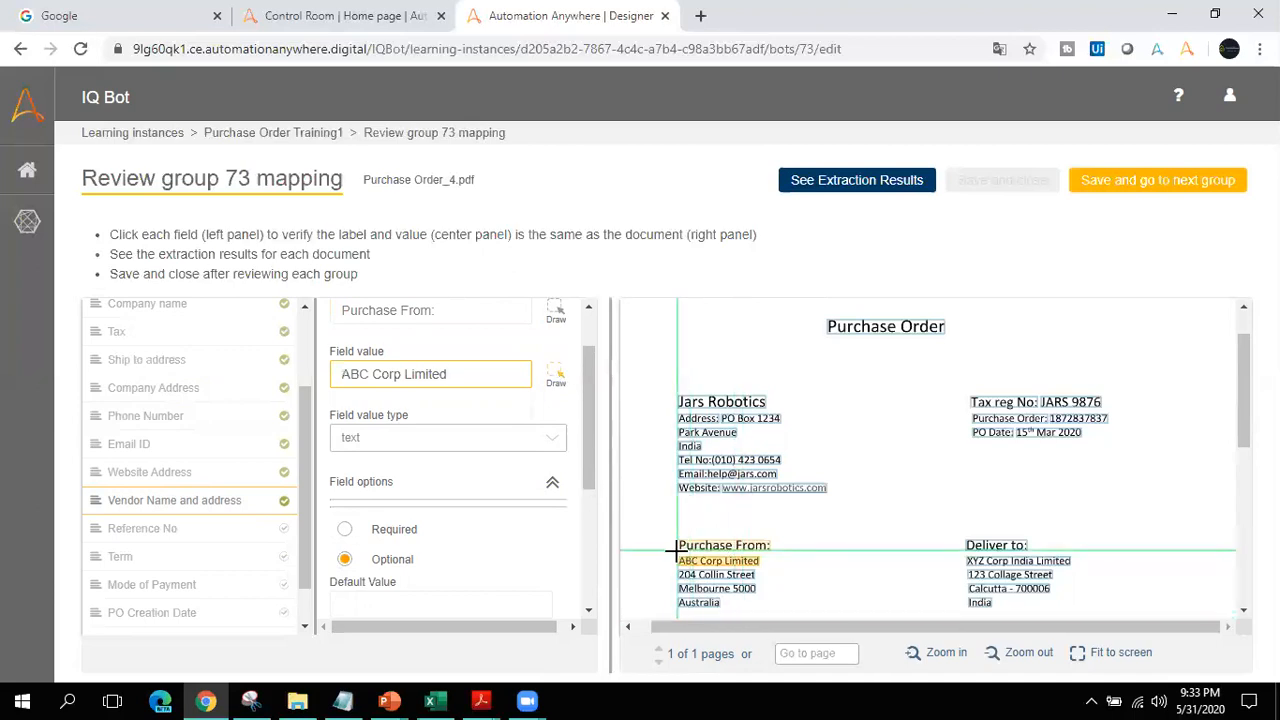
left_click_drag(670, 550, 792, 610)
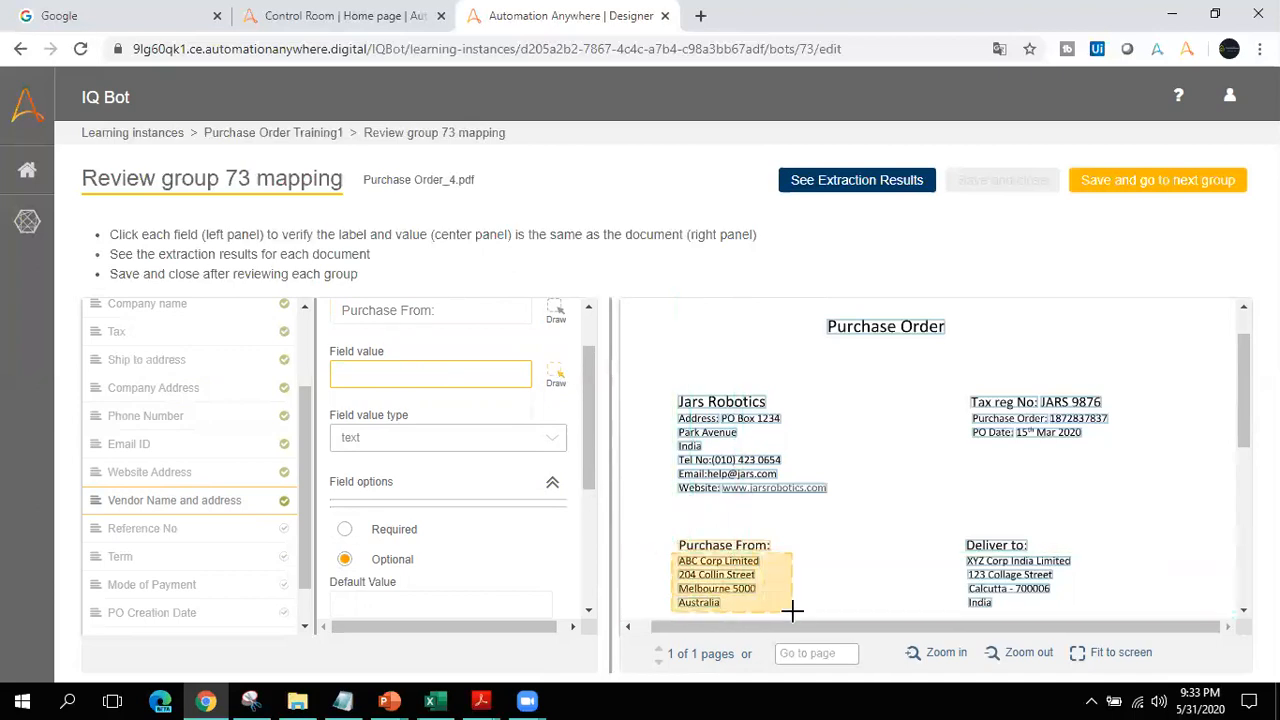
Step: Make Reference No optional and map it to the Your ref No: label with value AVC09867
left_click(230, 531)
left_click_drag(382, 566, 596, 562)
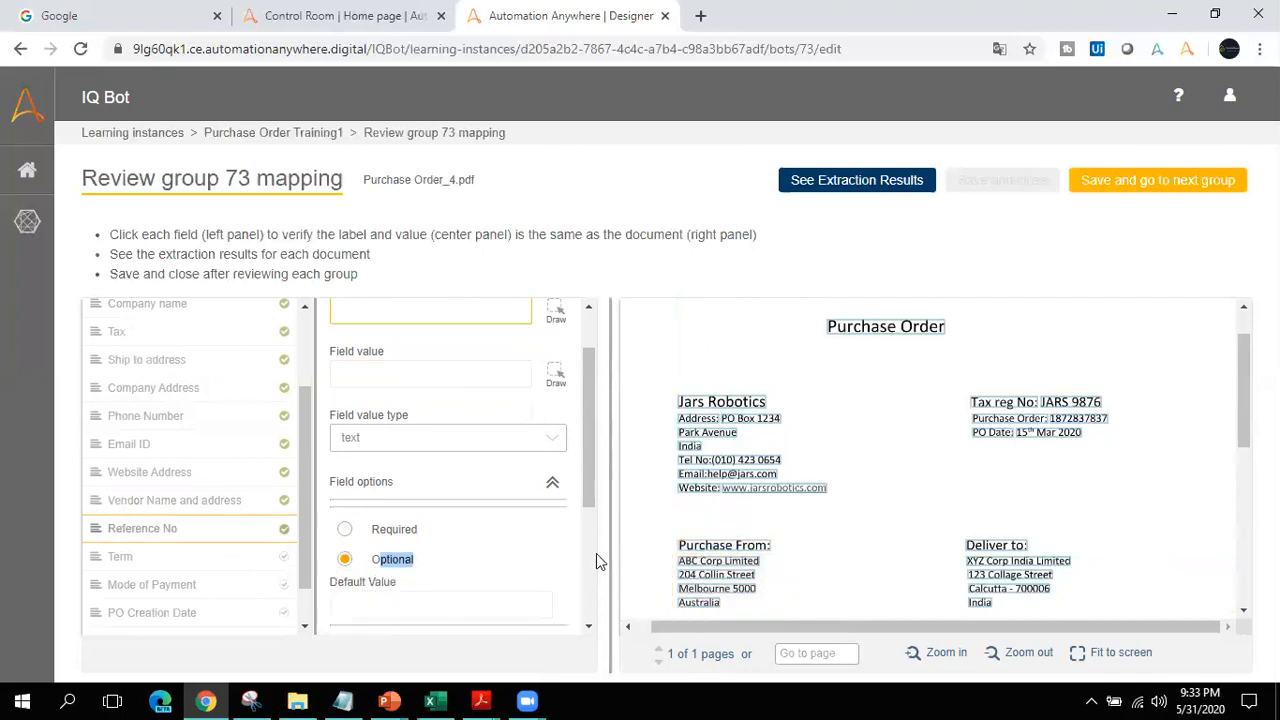
left_click_drag(1248, 368, 1248, 410)
left_click(705, 527)
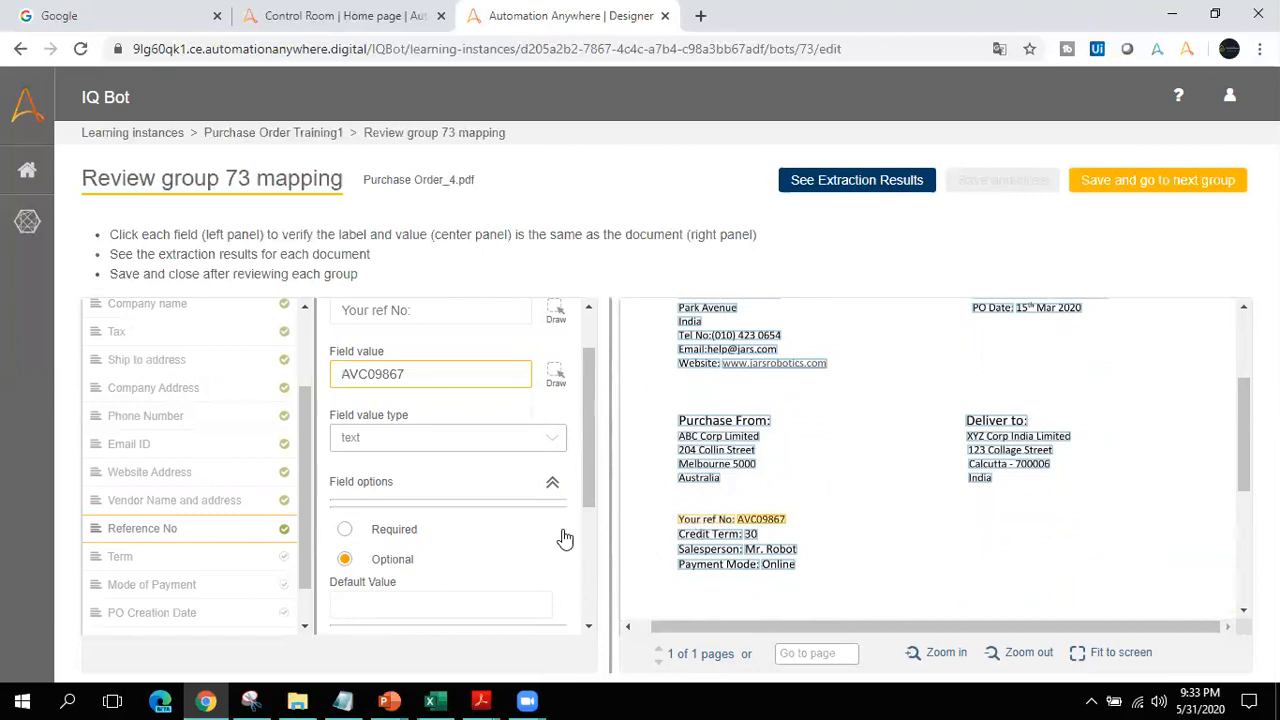
Step: Make Term and Mode of Payment optional, mapping them to the Credit Term: and Payment Mode: labels and their adjacent values
left_click(257, 565)
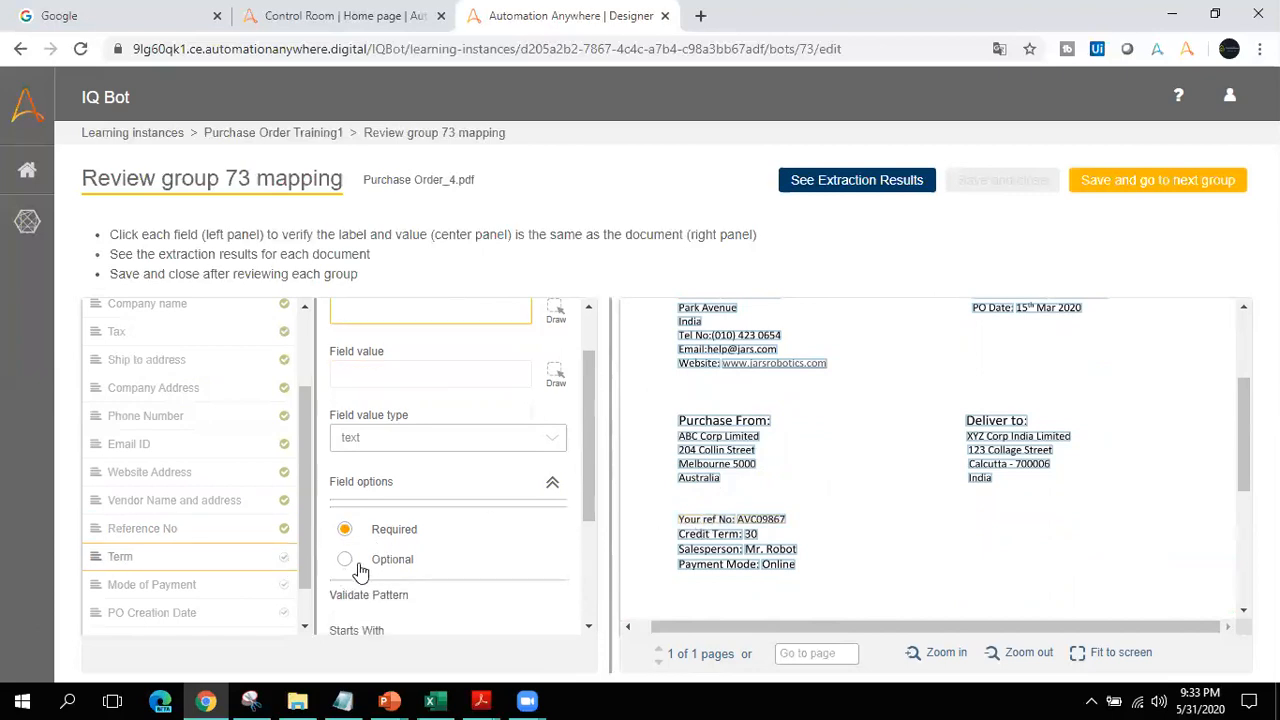
left_click(695, 540)
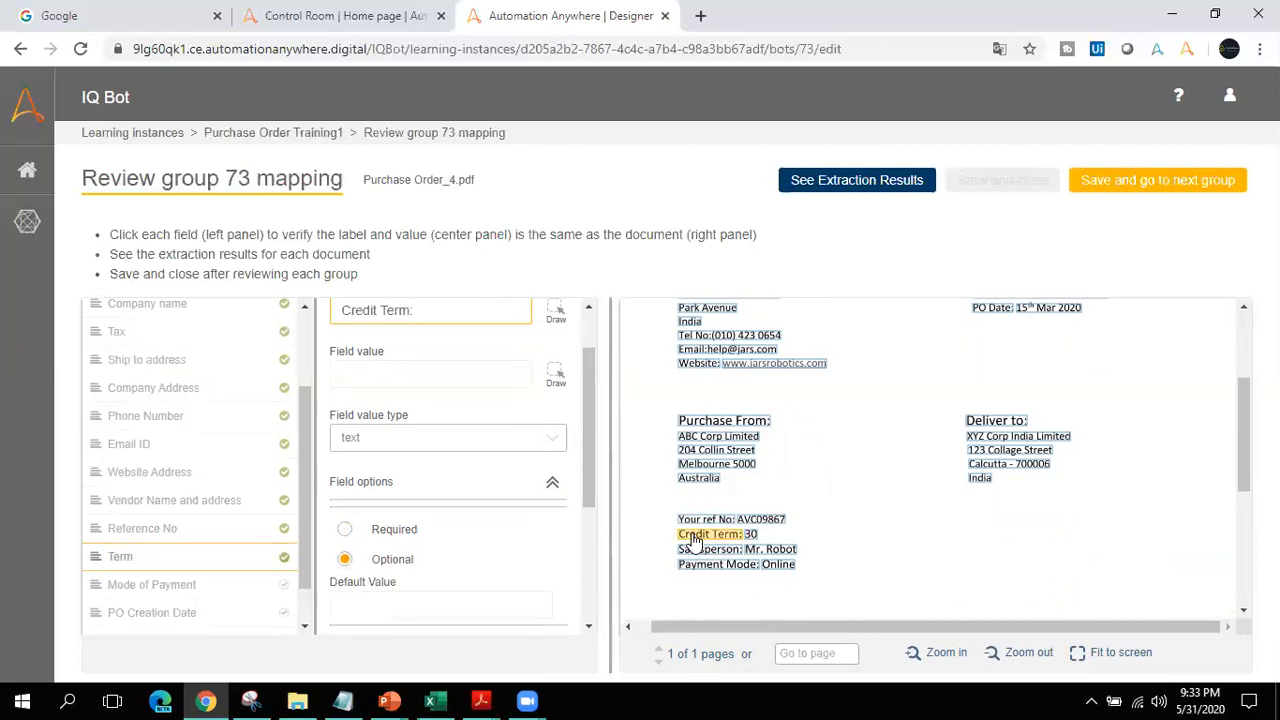
left_click(222, 594)
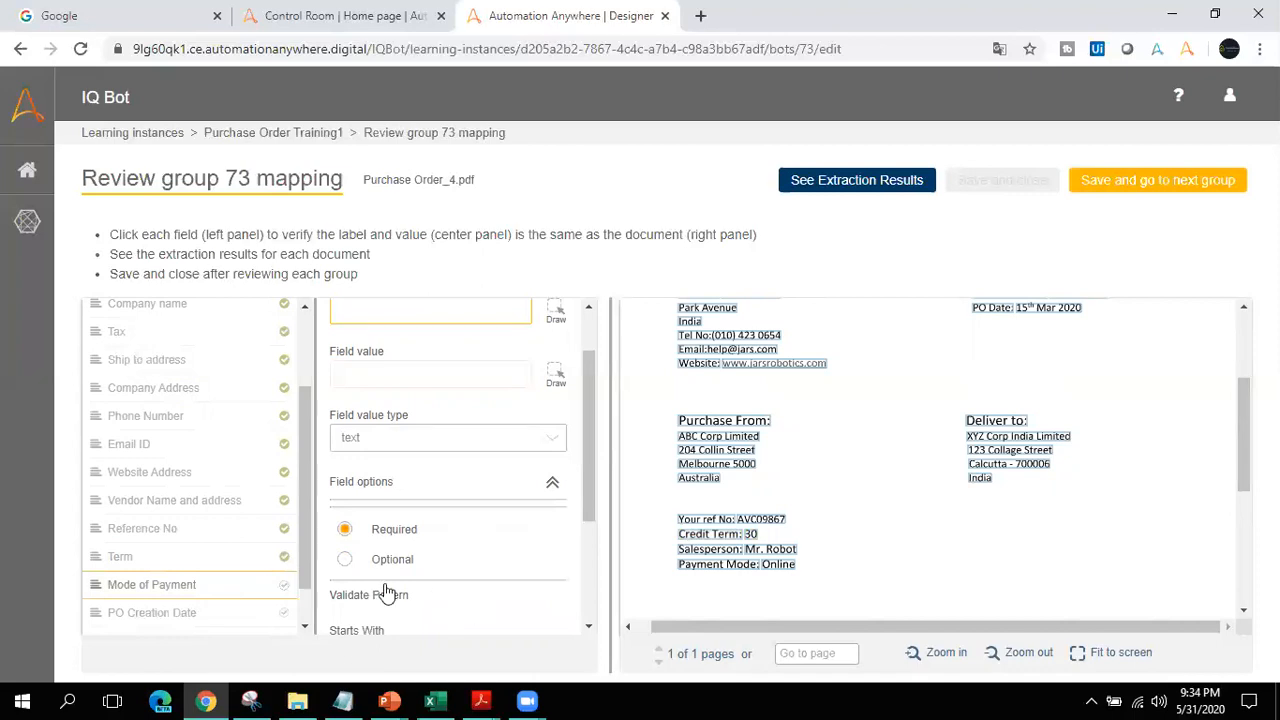
left_click(345, 560)
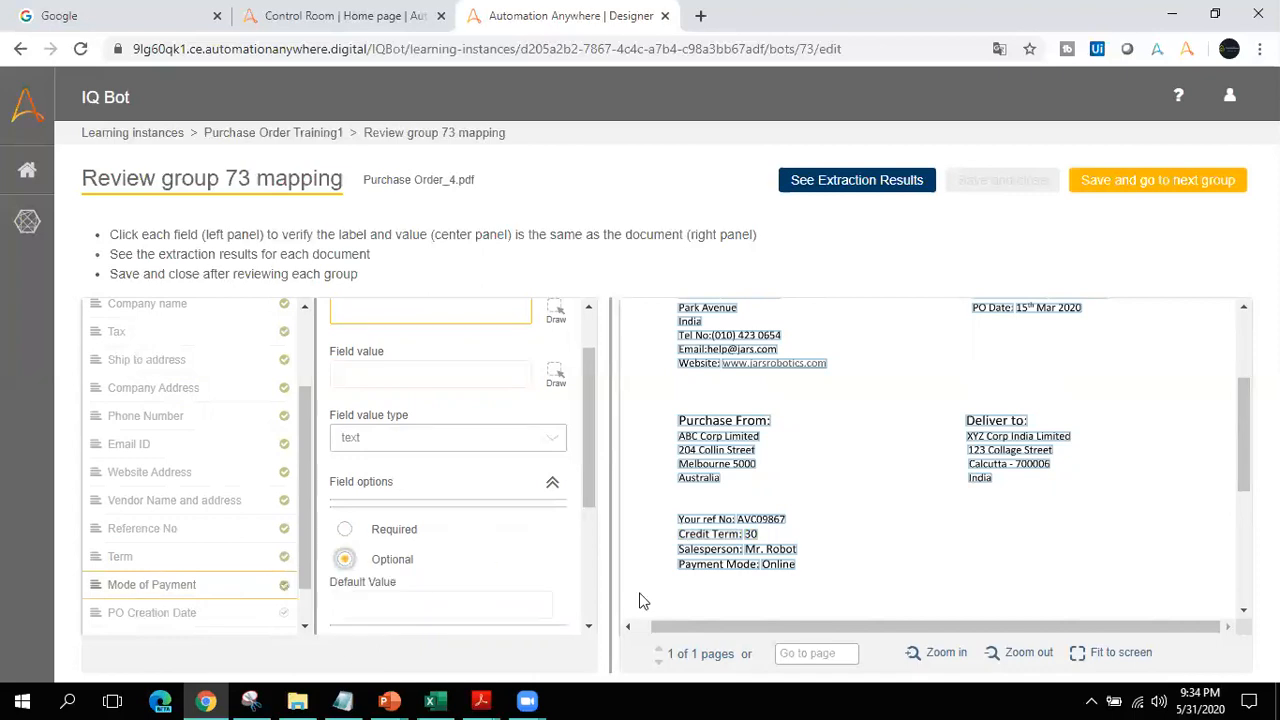
left_click(705, 568)
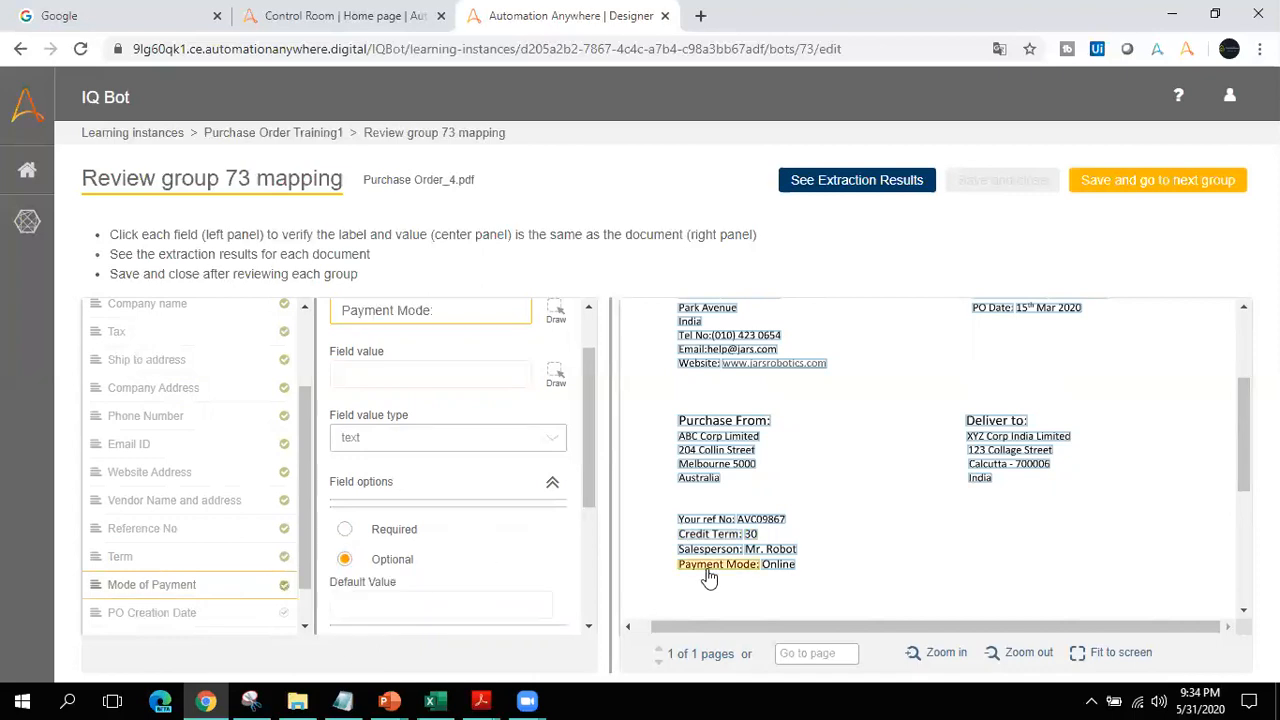
Step: Make PO Creation Date optional, map it to Creation Date: with value 10 th March 2010, and check the File No mapping
left_click(245, 613)
left_click(410, 562)
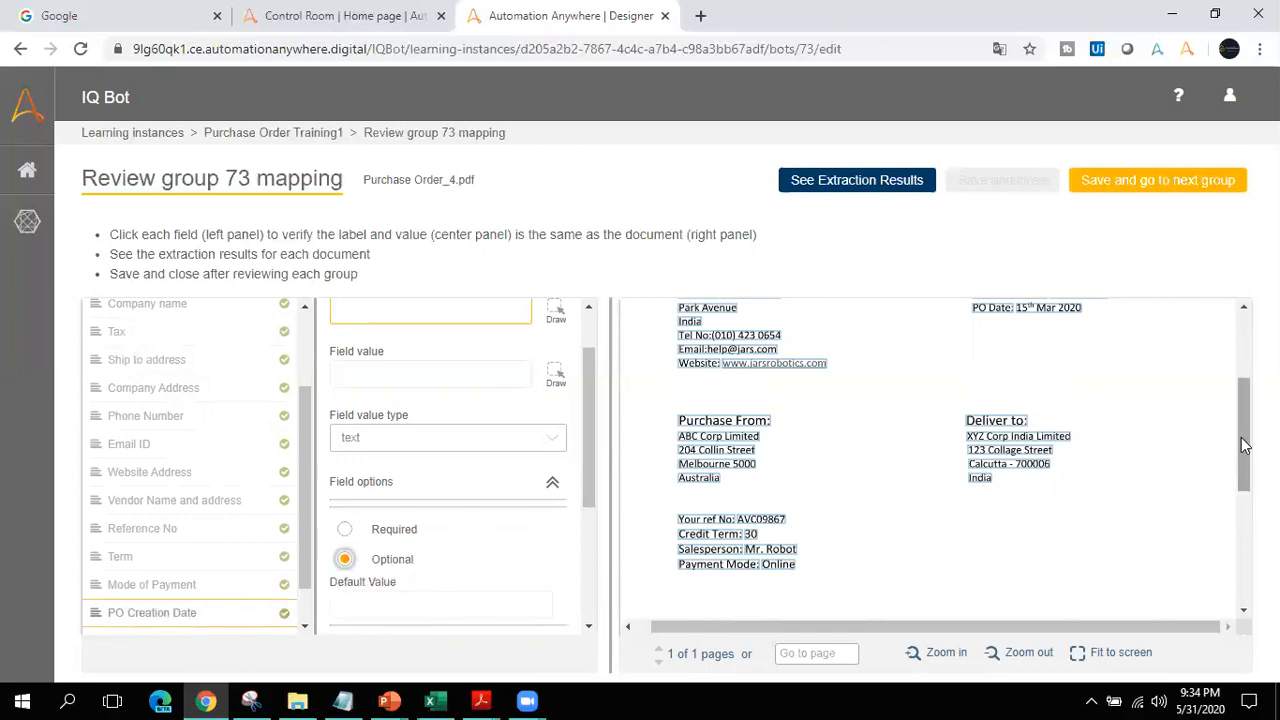
left_click_drag(1245, 445, 1243, 380)
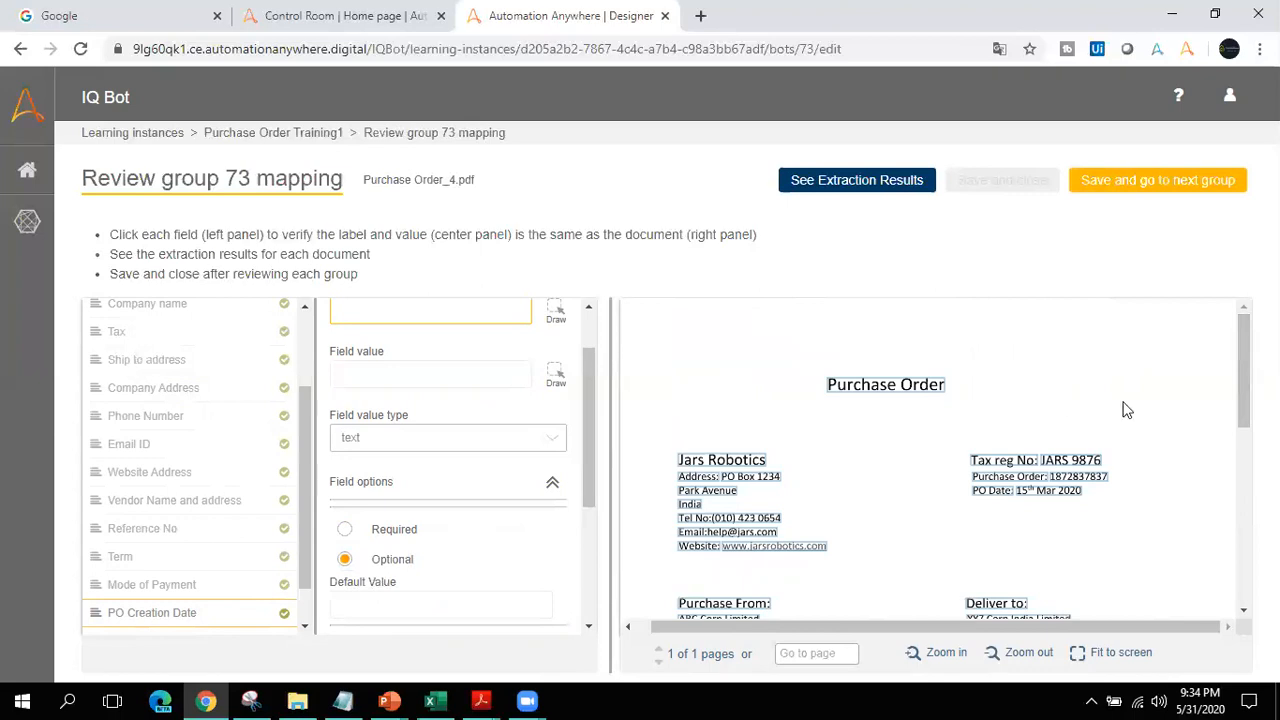
left_click_drag(1244, 400, 1244, 574)
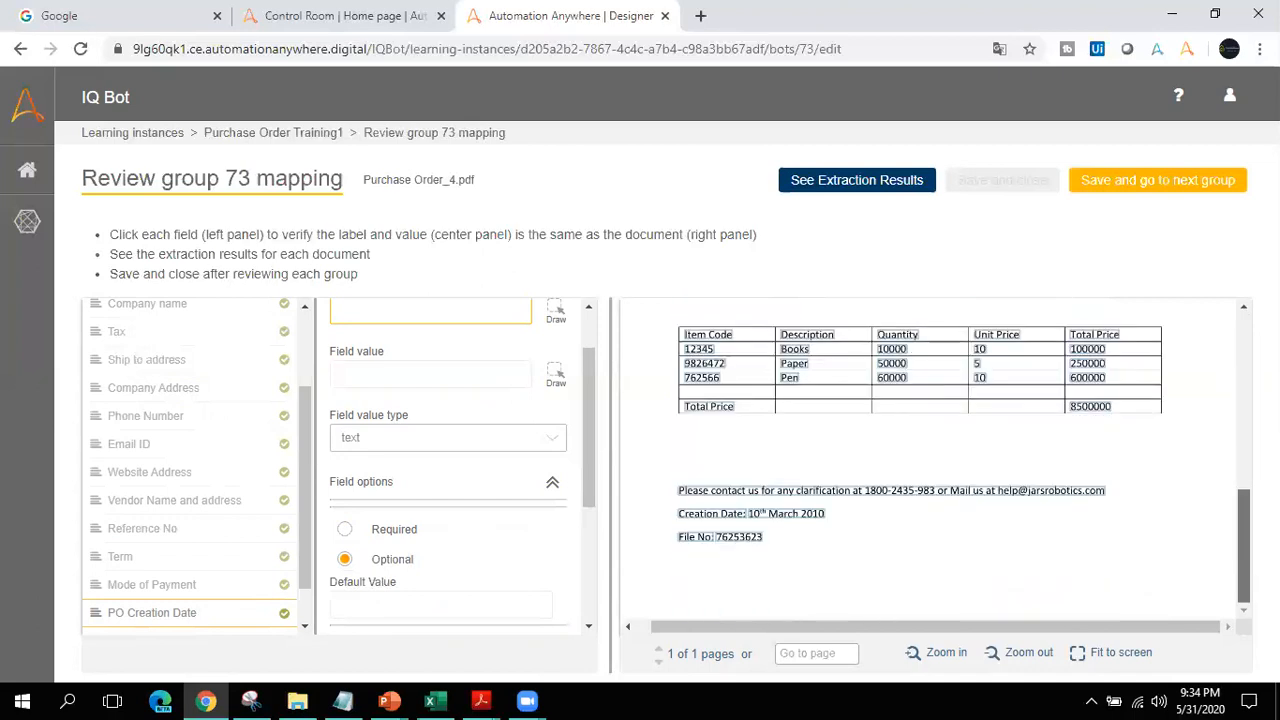
left_click(708, 522)
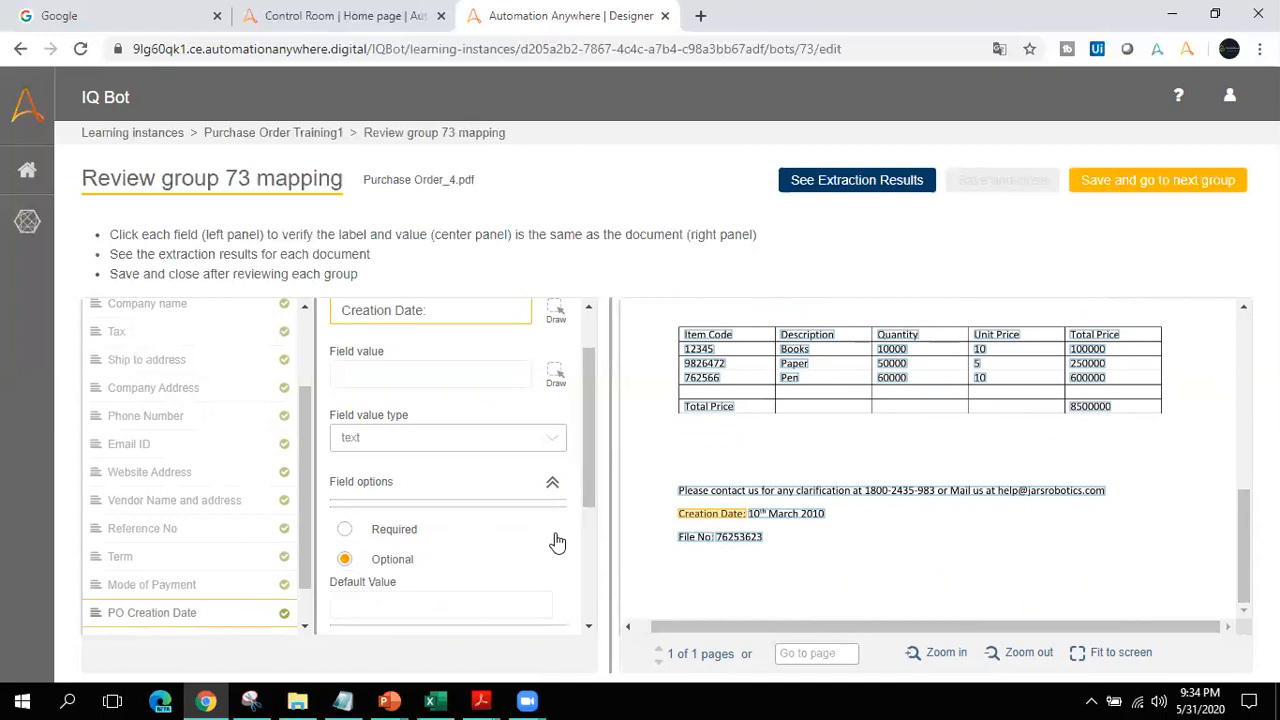
left_click_drag(304, 546, 304, 621)
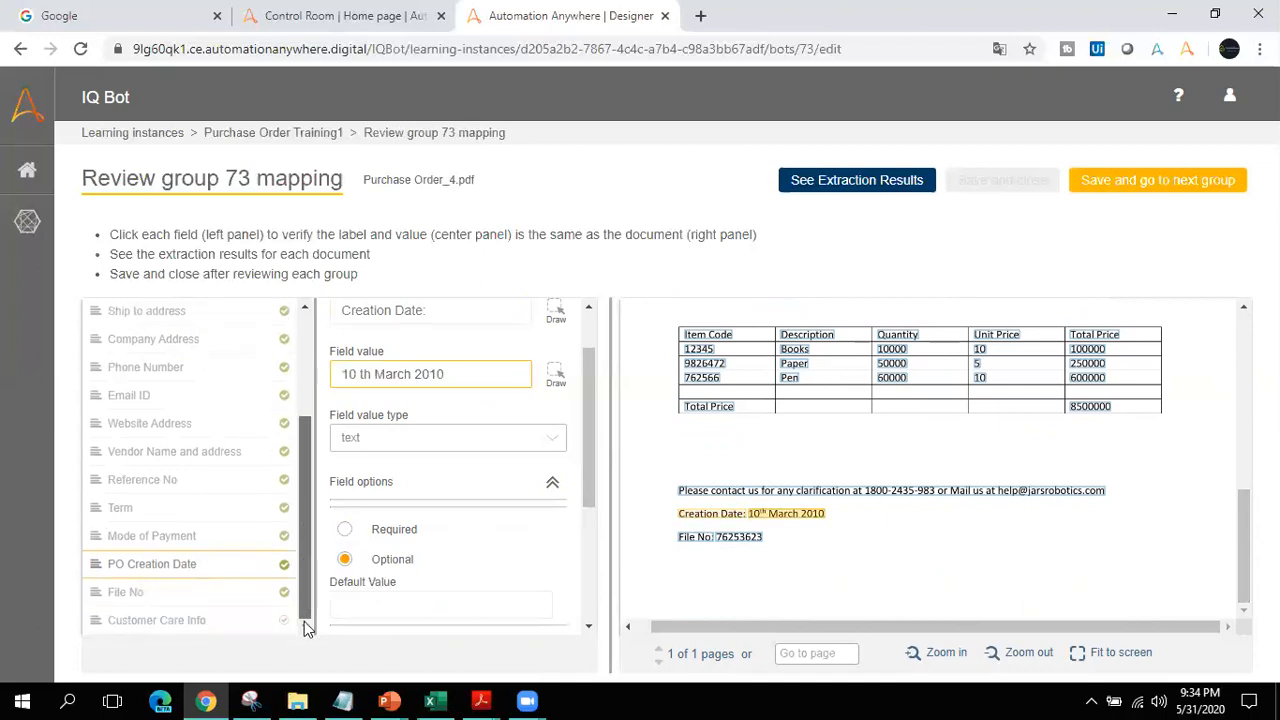
left_click(191, 600)
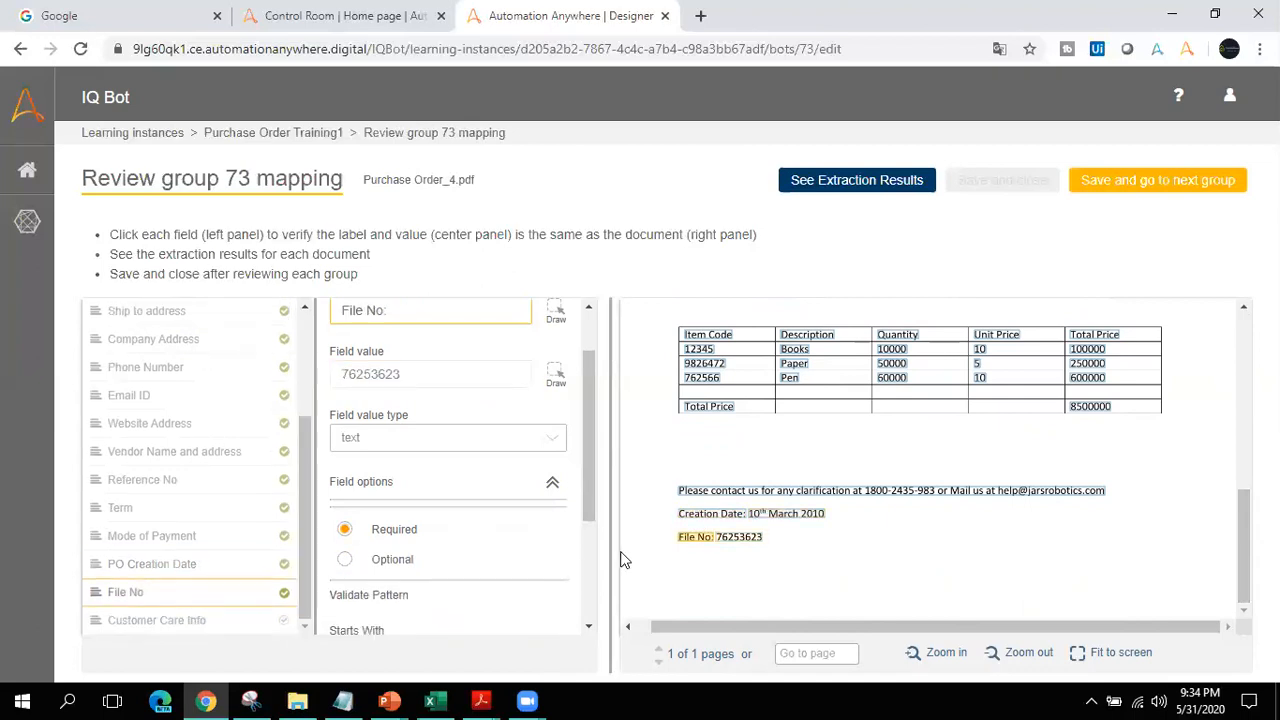
Step: Make Customer Care Info optional and map its label to the "Please contact us for any clarification" line below the item table
left_click(226, 622)
left_click(387, 568)
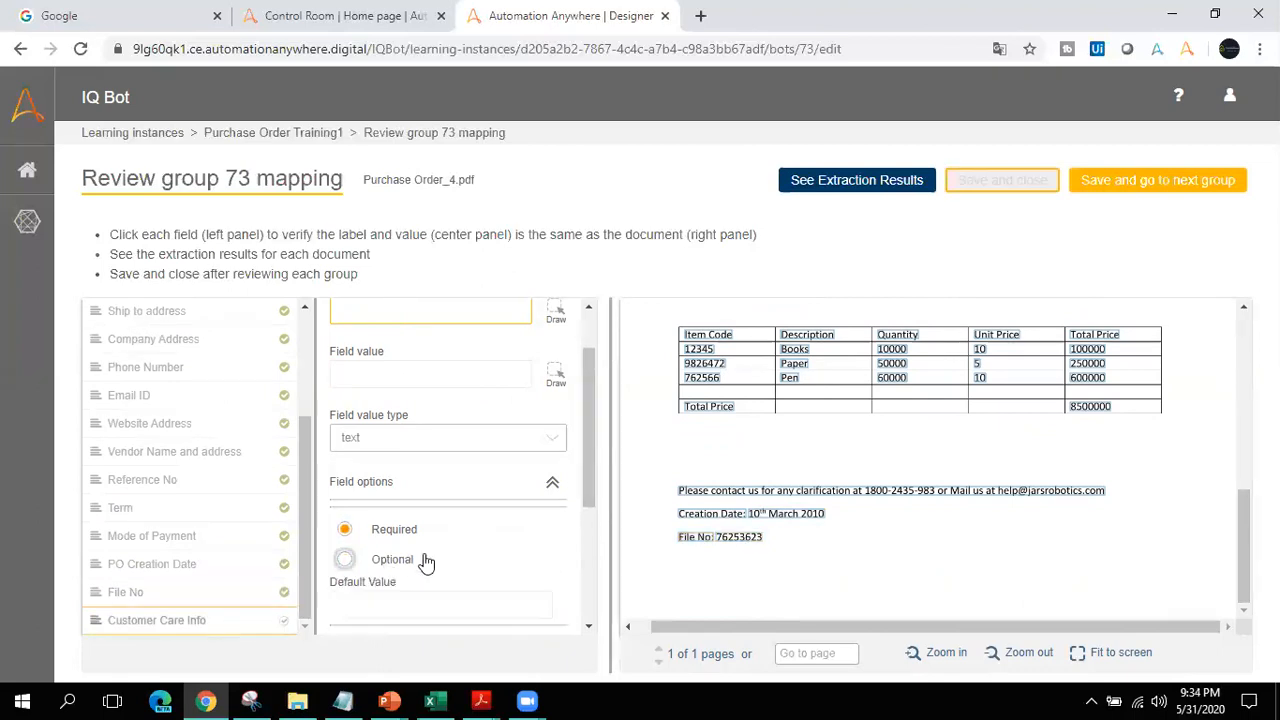
left_click(716, 491)
left_click_drag(591, 431, 583, 364)
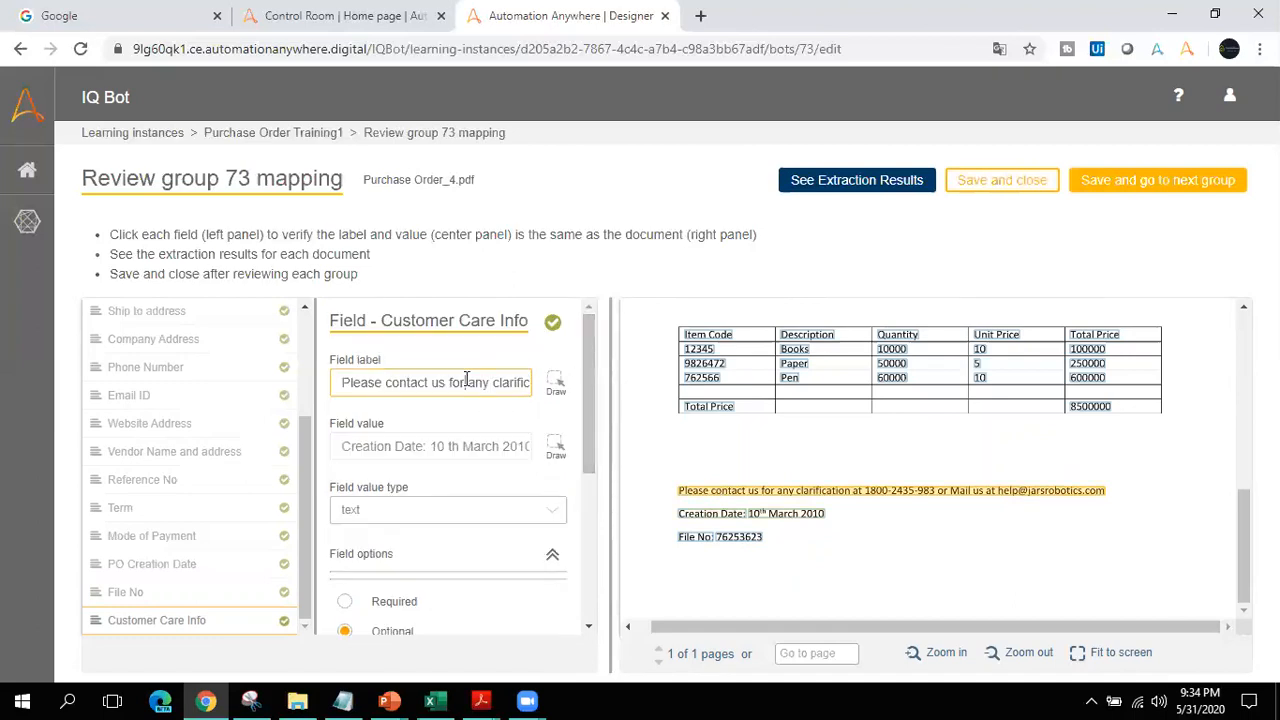
Step: Trim the contact details off the end of Customer Care Info's label and draw its value region around the phone and e-mail part of the line
key("End")
key("BackSpace")
key("BackSpace")
key("BackSpace")
key("BackSpace")
key("BackSpace")
key("BackSpace")
key("BackSpace")
key("BackSpace")
key("BackSpace")
key("BackSpace")
key("BackSpace")
key("BackSpace")
key("BackSpace")
key("BackSpace")
key("BackSpace")
key("BackSpace")
key("BackSpace")
key("BackSpace")
key("BackSpace")
key("BackSpace")
key("BackSpace")
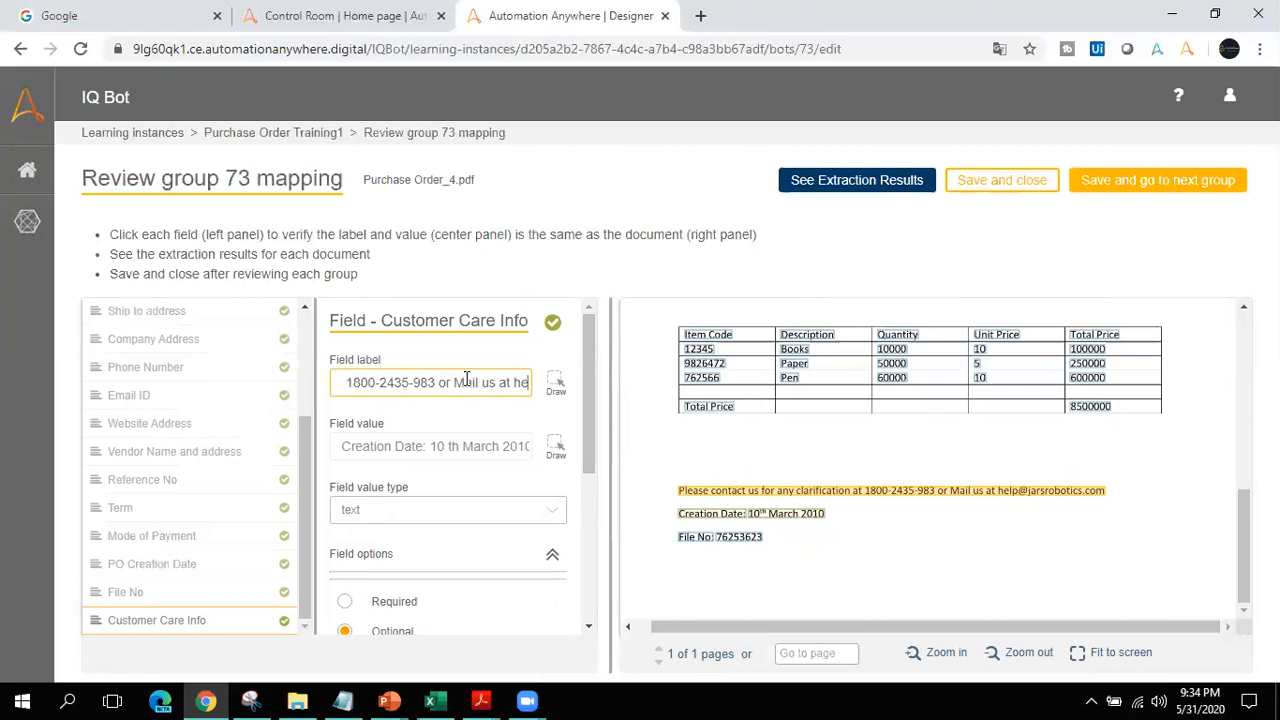
key("BackSpace")
key("BackSpace")
key("shift+Left")
key("shift+Left")
key("shift+Left")
key("shift+Left")
key("shift+Left")
key("shift+Left")
key("shift+Left")
key("shift+Left")
key("shift+Left")
key("shift+Left")
key("shift+Left")
key("shift+Left")
key("shift+Left")
key("shift+Left")
key("shift+Left")
key("shift+Left")
key("shift+Left")
key("shift+Left")
key("shift+Left")
key("shift+Left")
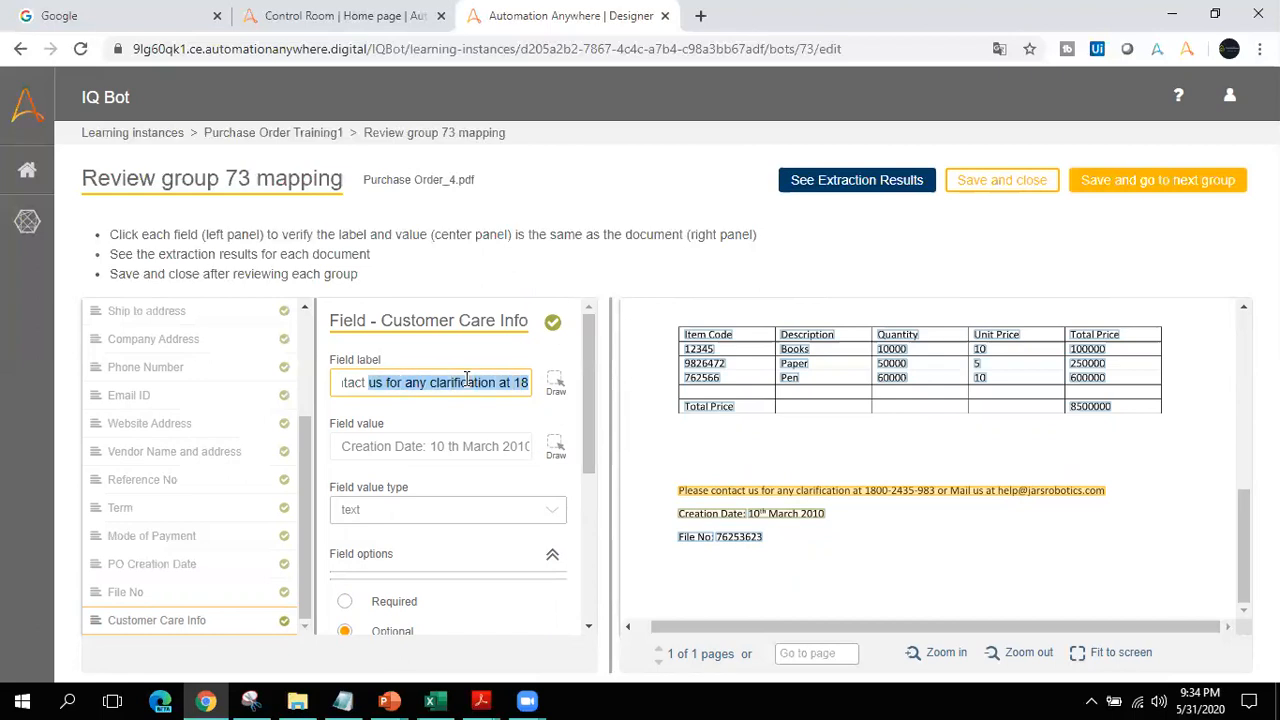
key("shift+Right")
key("shift+Right")
key("shift+Right")
key("shift+Right")
key("shift+Right")
key("shift+Right")
key("shift+Right")
key("shift+Right")
key("shift+Right")
key("shift+Right")
key("shift+Right")
key("shift+Right")
key("shift+Right")
key("shift+Right")
key("shift+Right")
key("shift+Right")
key("shift+Right")
key("shift+Right")
key("shift+Right")
key("shift+Right")
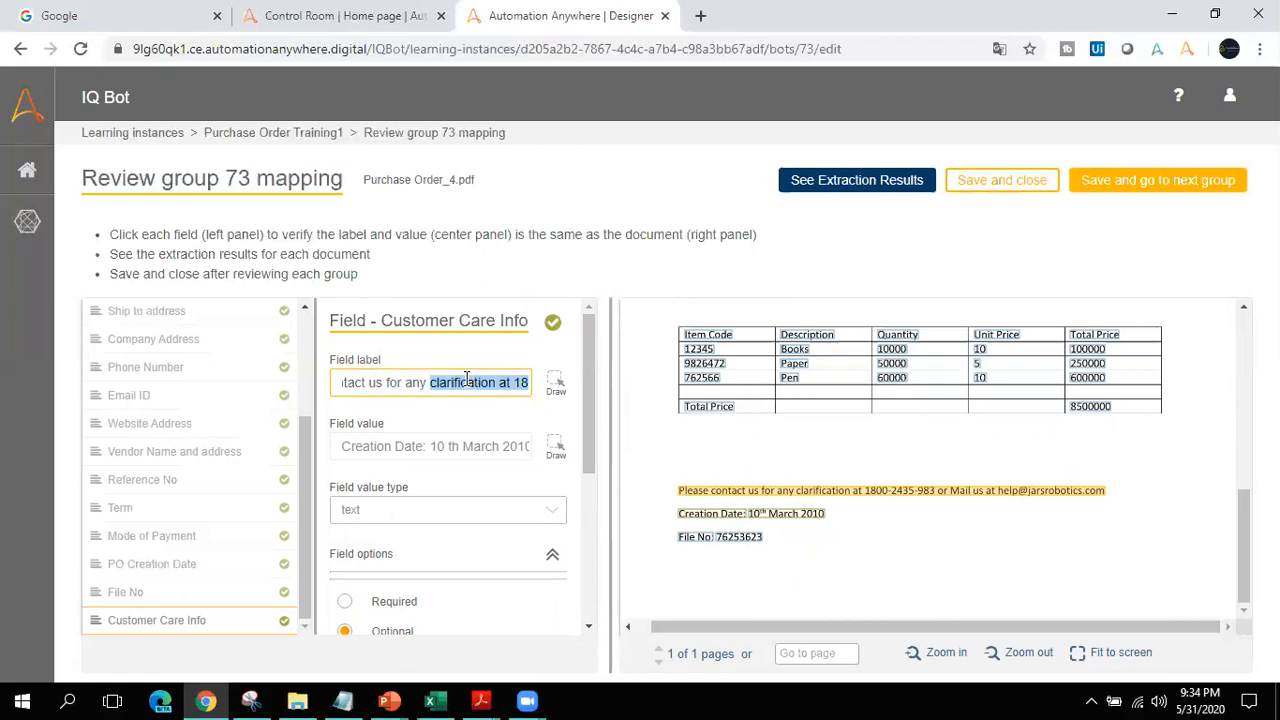
key("BackSpace")
left_click(553, 445)
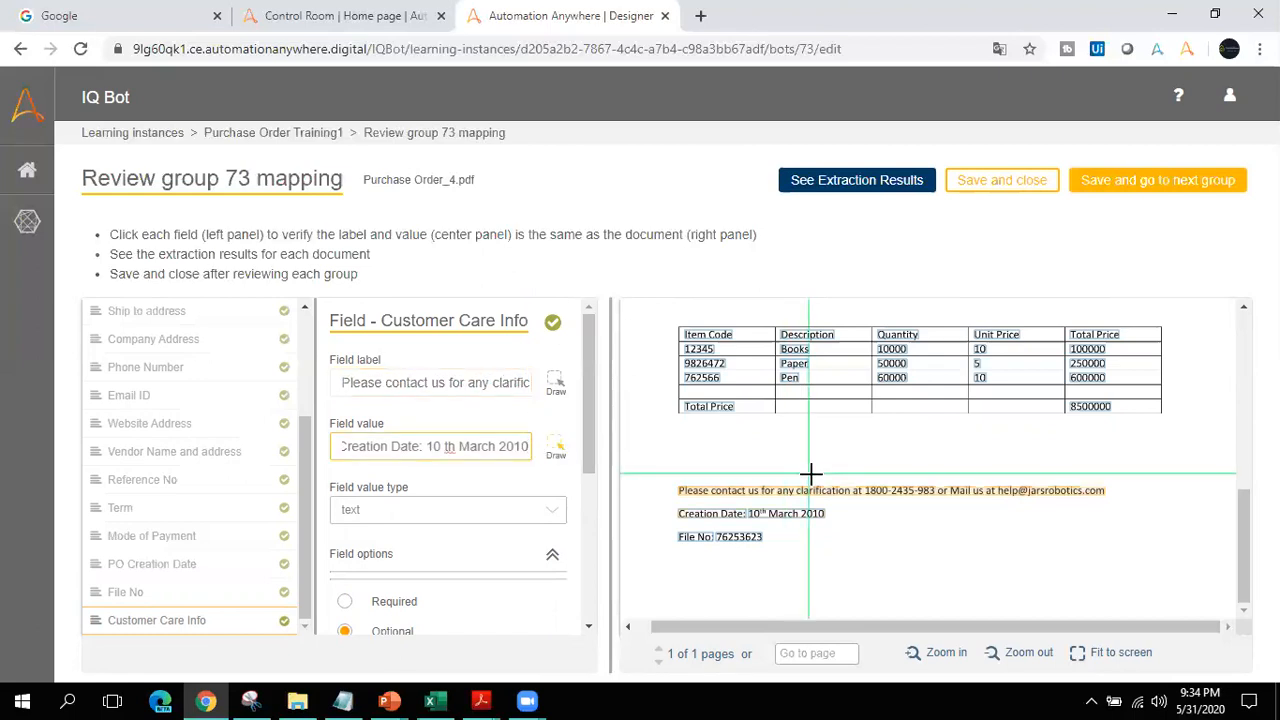
left_click_drag(862, 482, 1152, 500)
Step: Review the extraction results for group 73 and return to its mapping
left_click(857, 180)
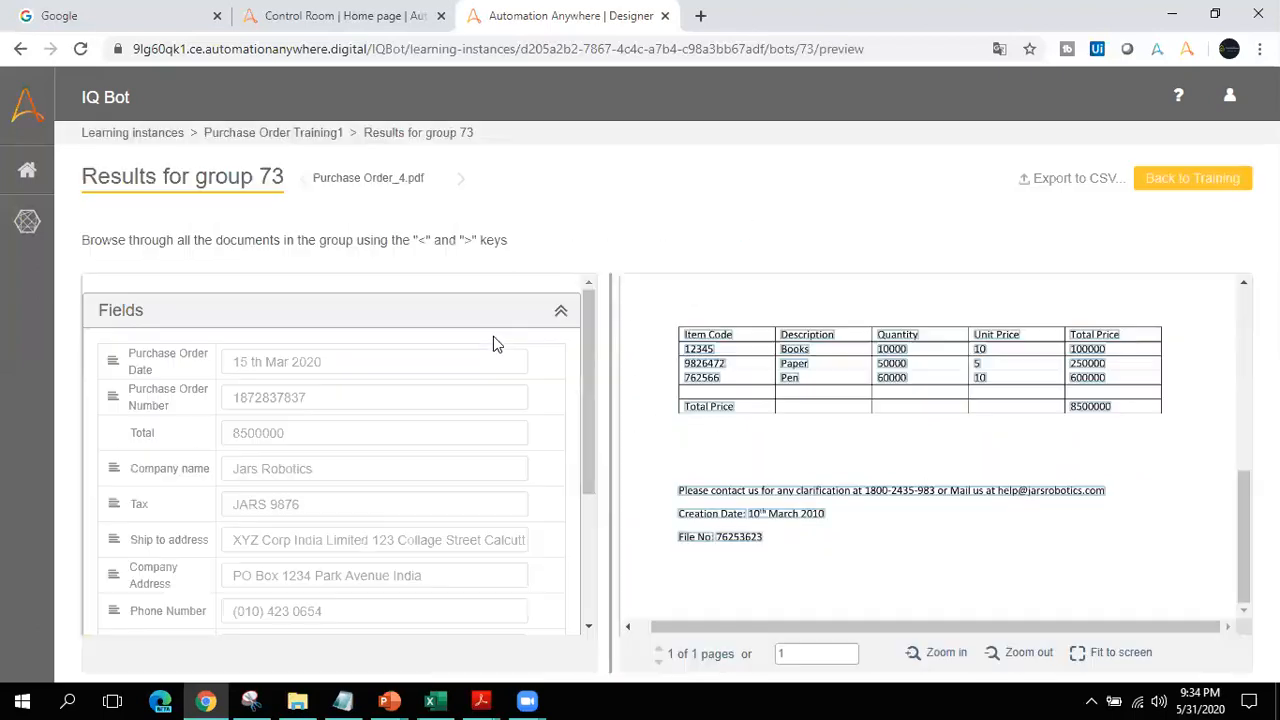
left_click_drag(584, 360, 591, 400)
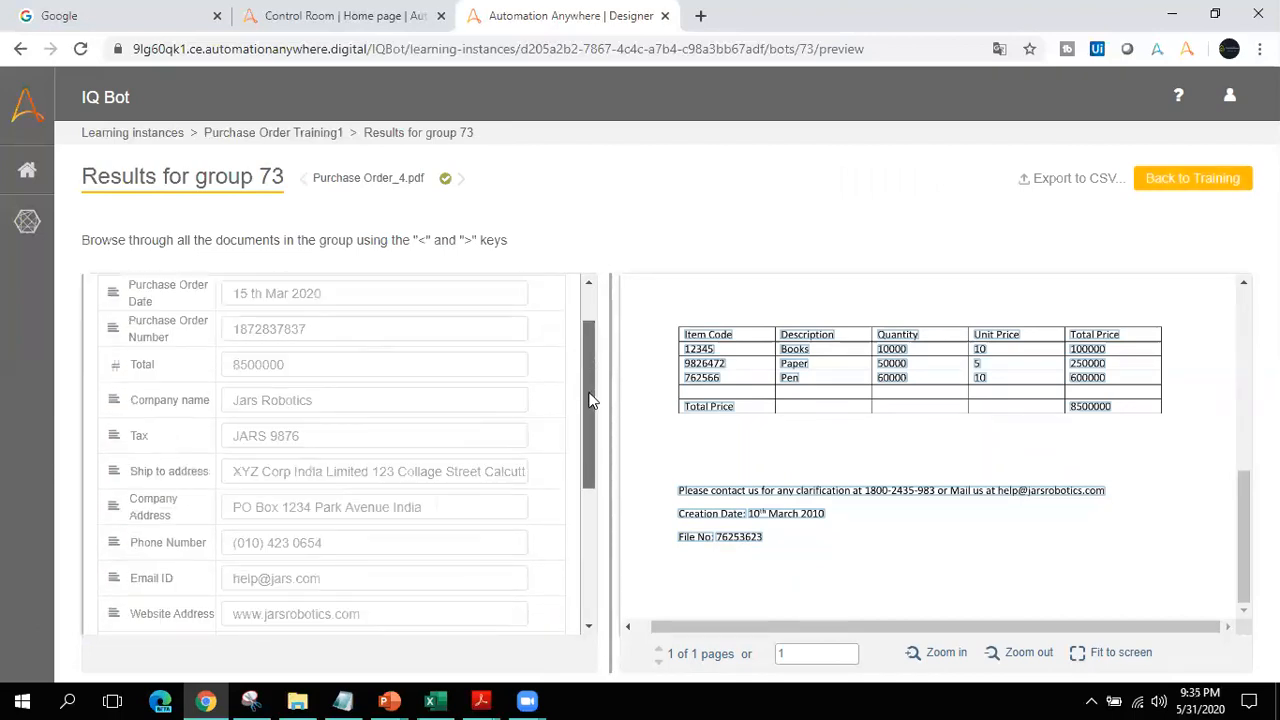
left_click(1164, 188)
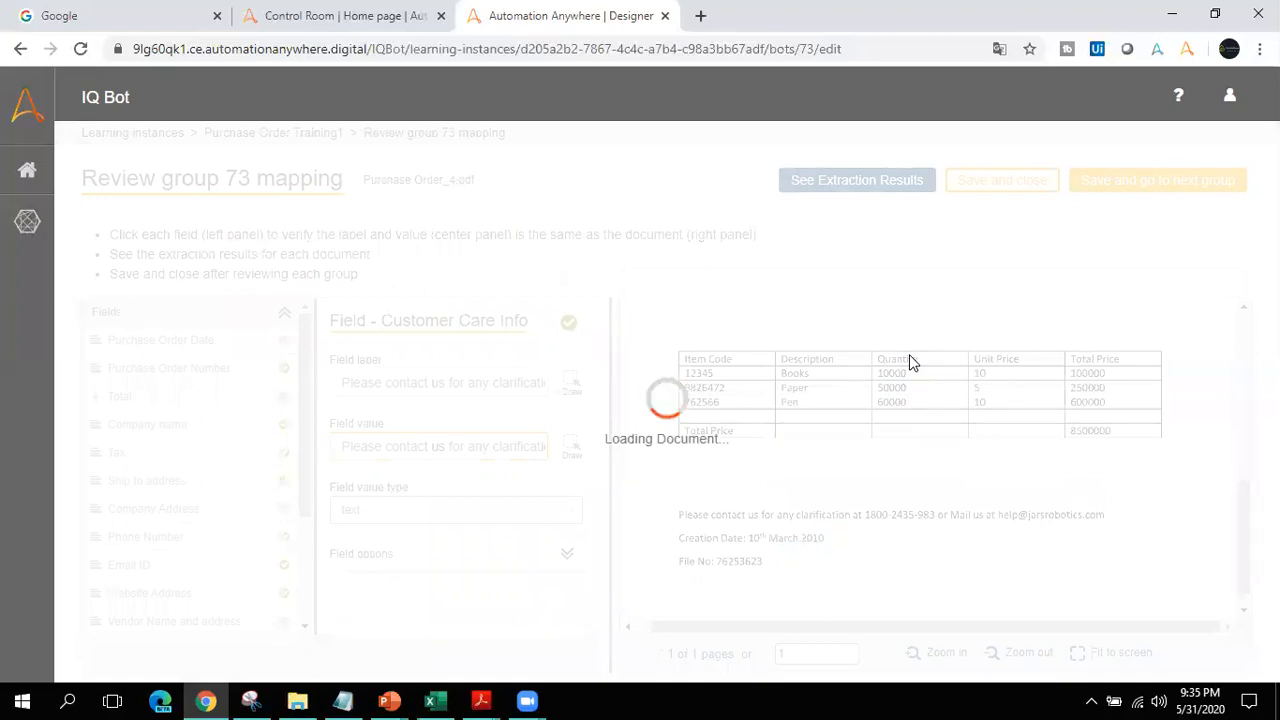
Step: Save and close the group 73 mapping, and create the bot for Group_78
left_click(1006, 197)
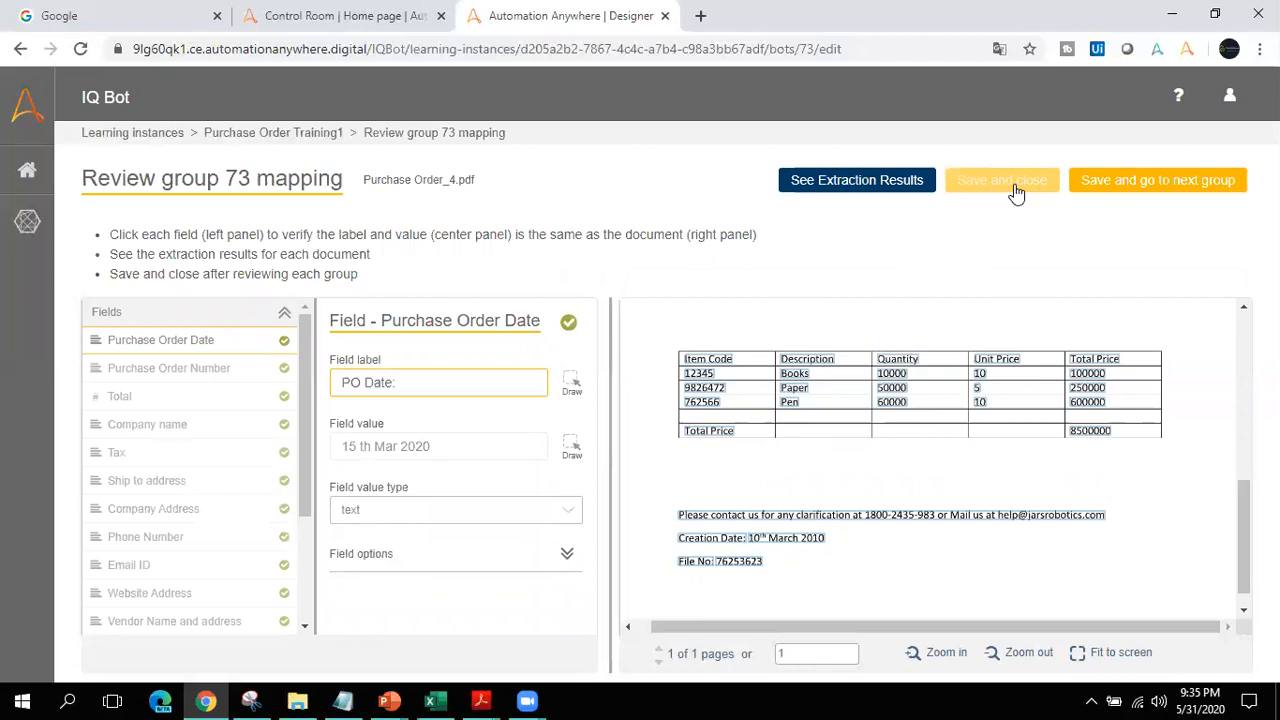
left_click(600, 428)
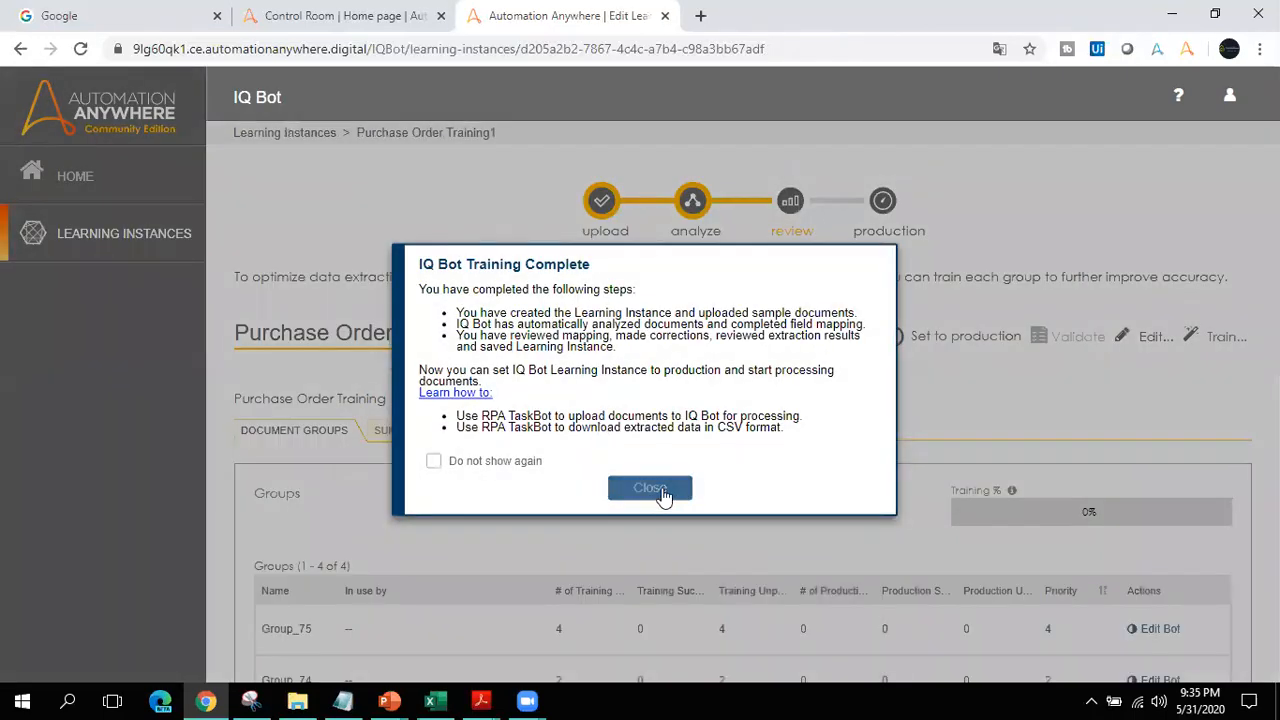
left_click(655, 488)
scroll(686, 506, "down", 3)
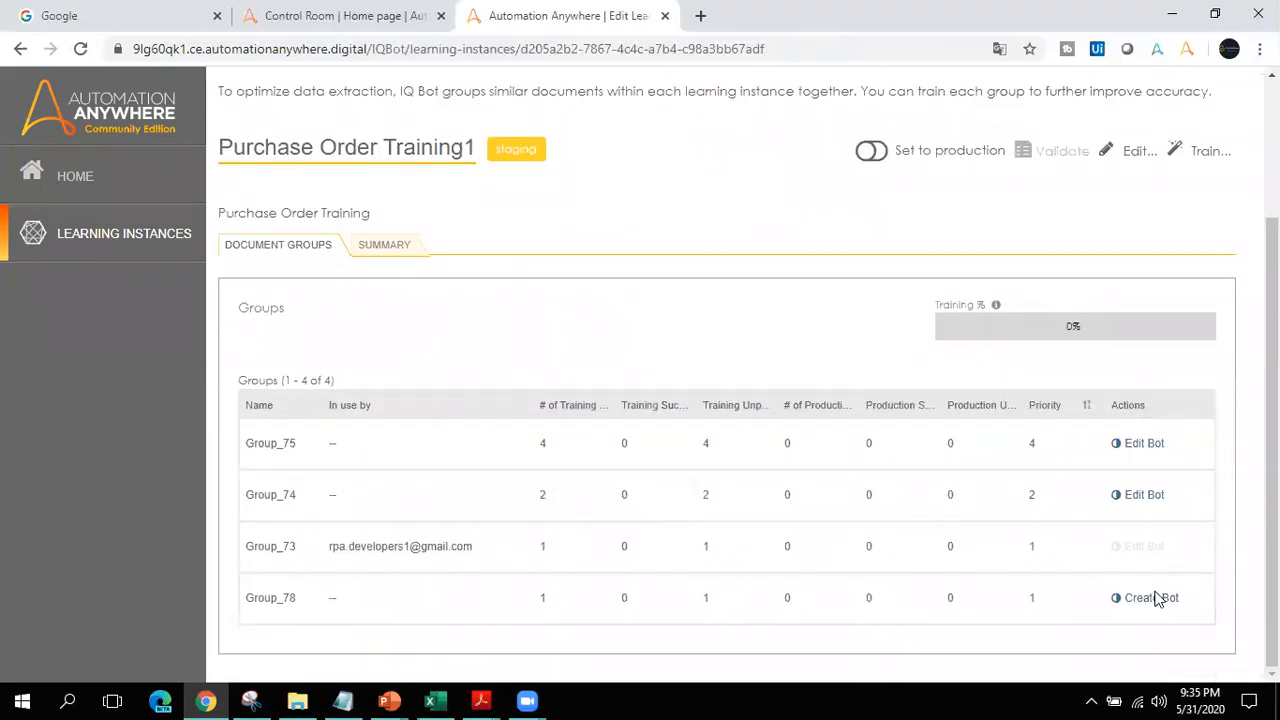
left_click(1152, 598)
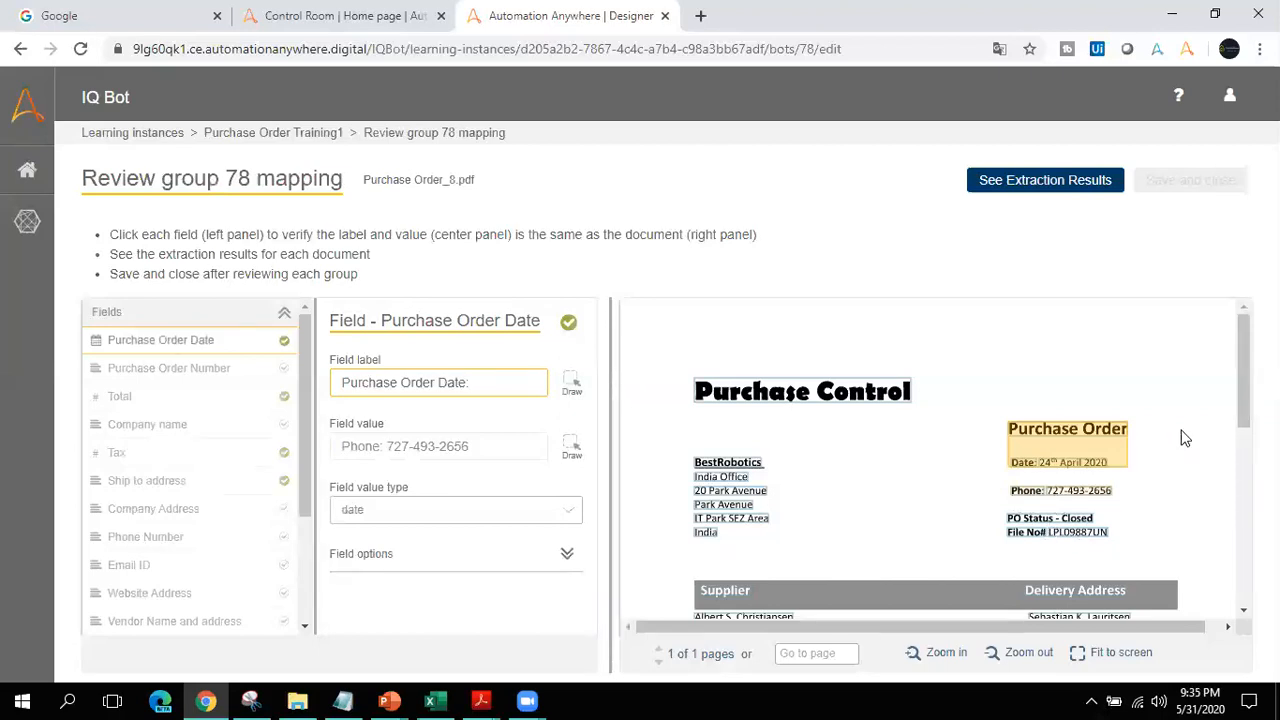
Step: Map Purchase Order Date to the "Due Date:" label and its 30th May 2020 value, make it optional, and set its value type to text
left_click_drag(1244, 416, 1244, 455)
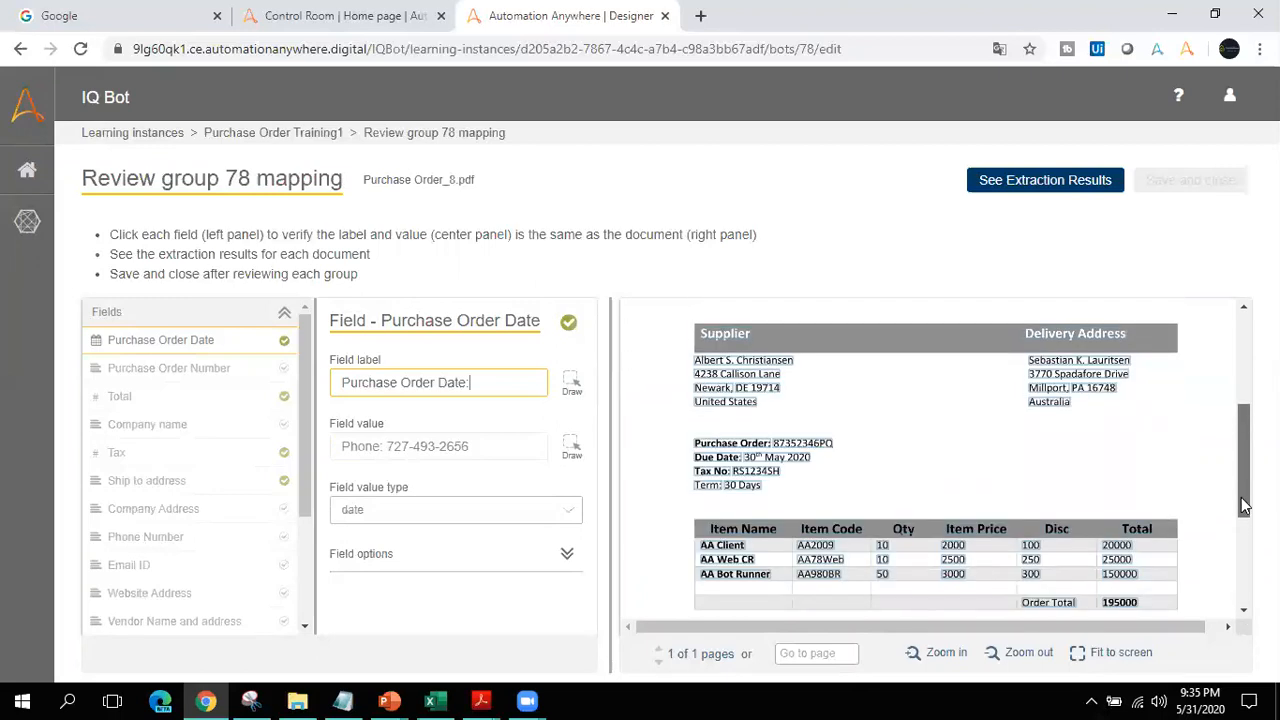
left_click(700, 459)
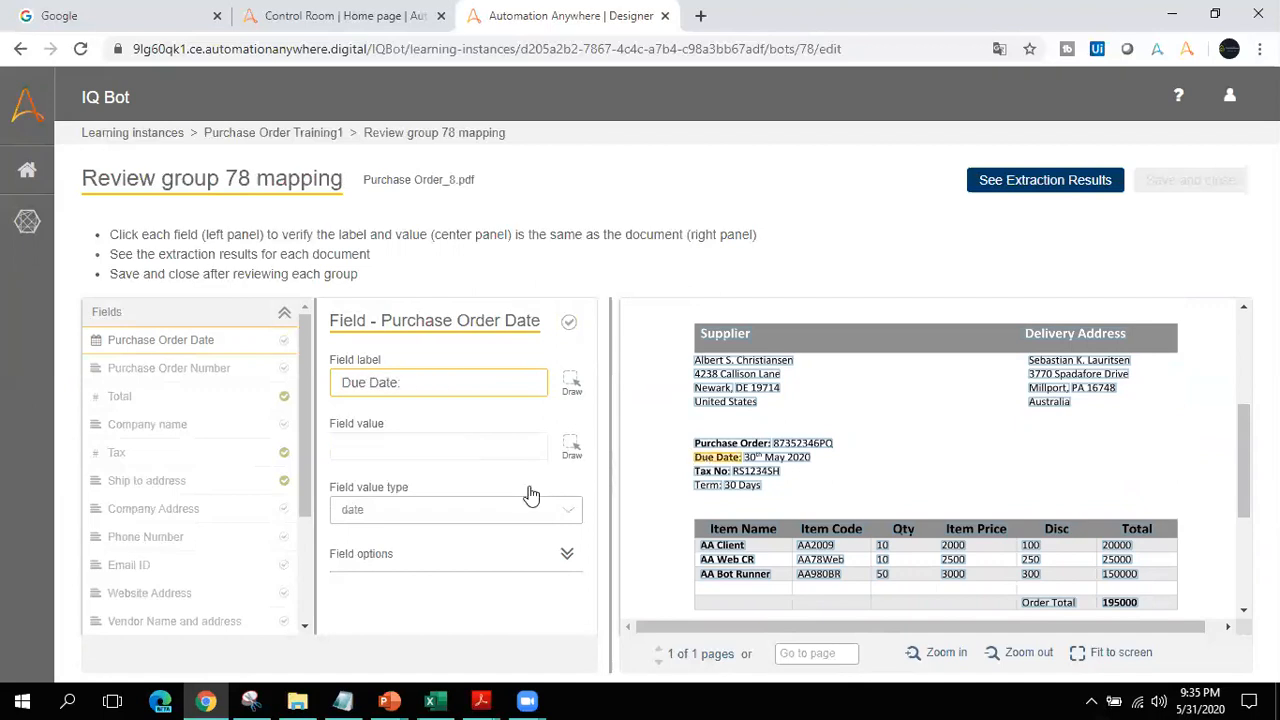
left_click(545, 556)
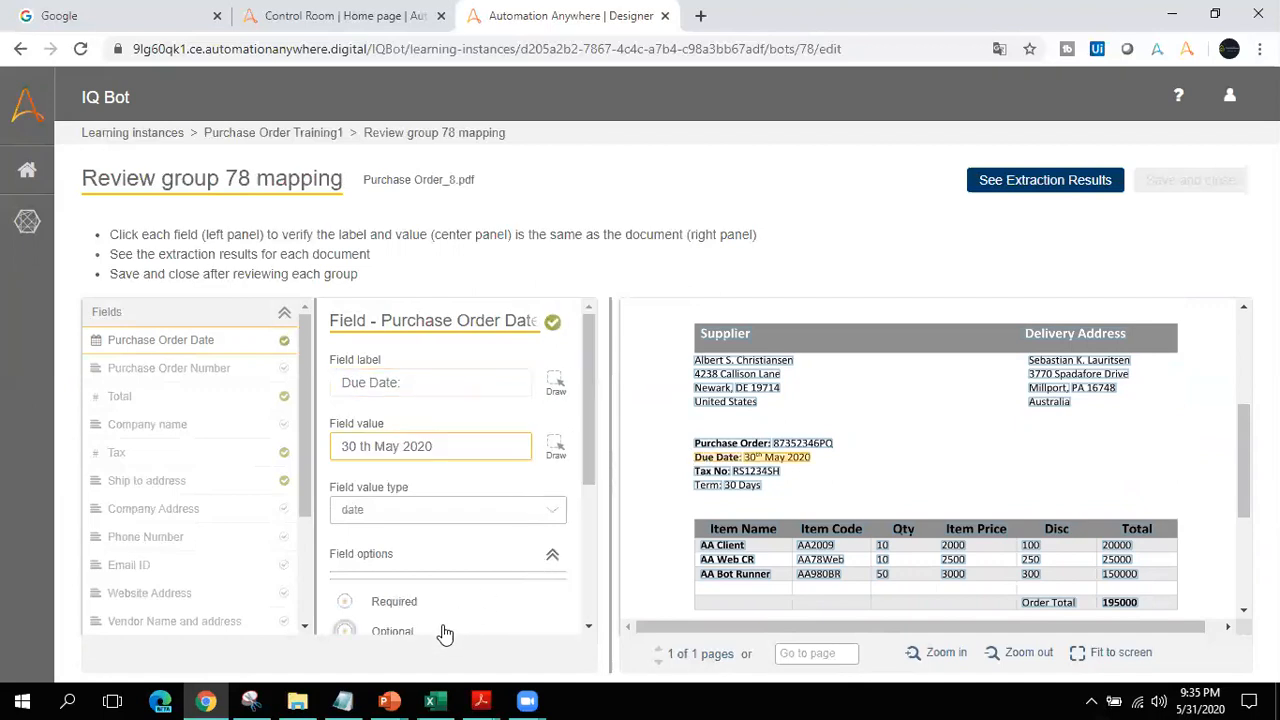
left_click(517, 511)
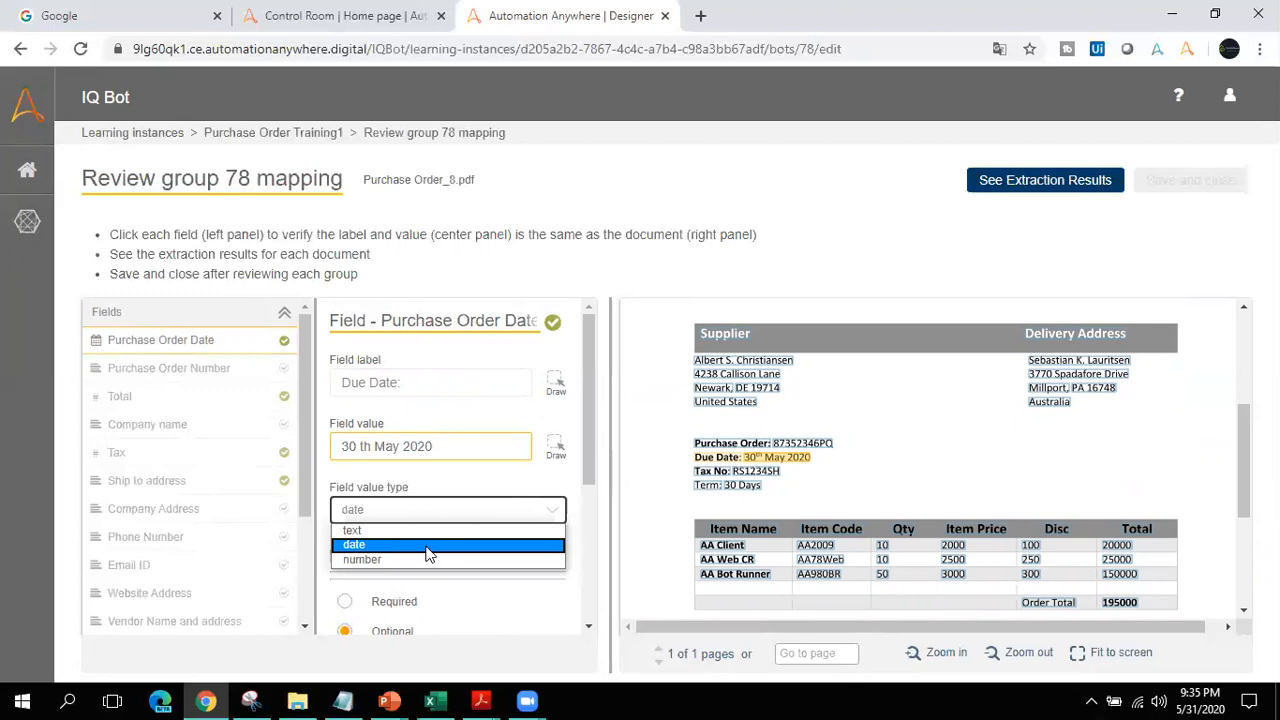
left_click(355, 531)
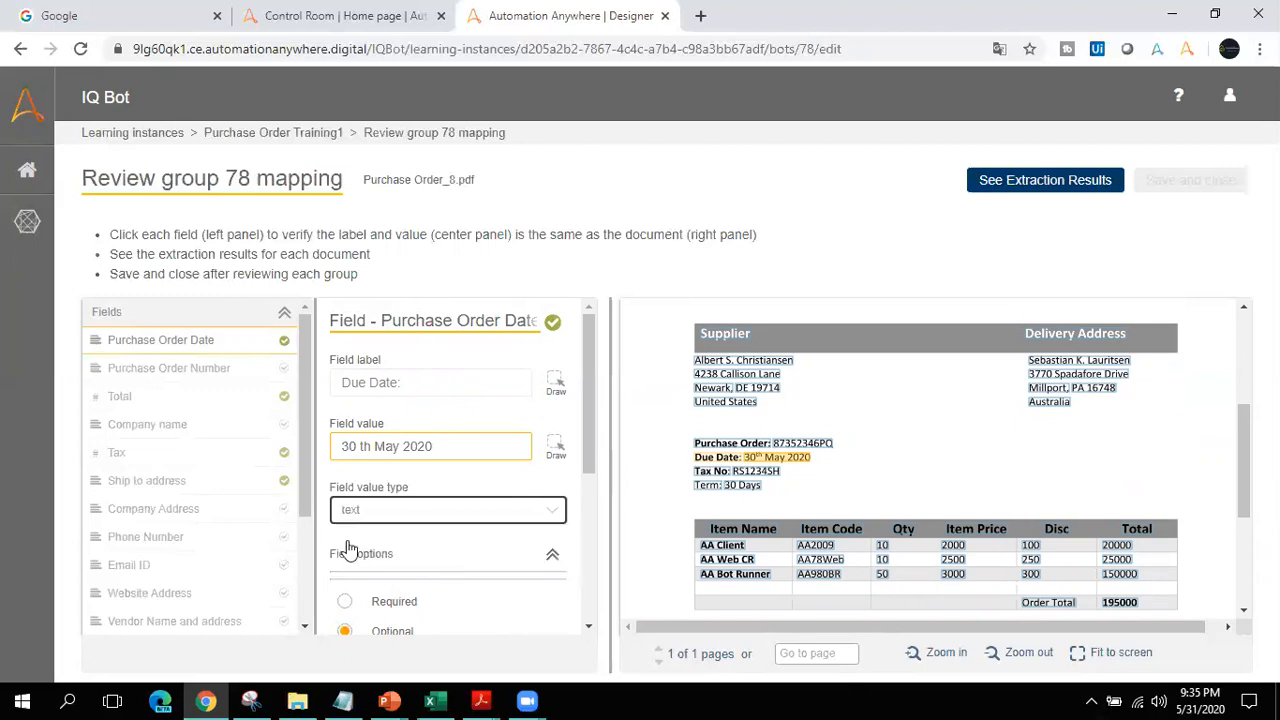
Step: Map Purchase Order Number's label to "Purchase Order:" and Total's label to "Order Total", making Total optional
left_click(209, 375)
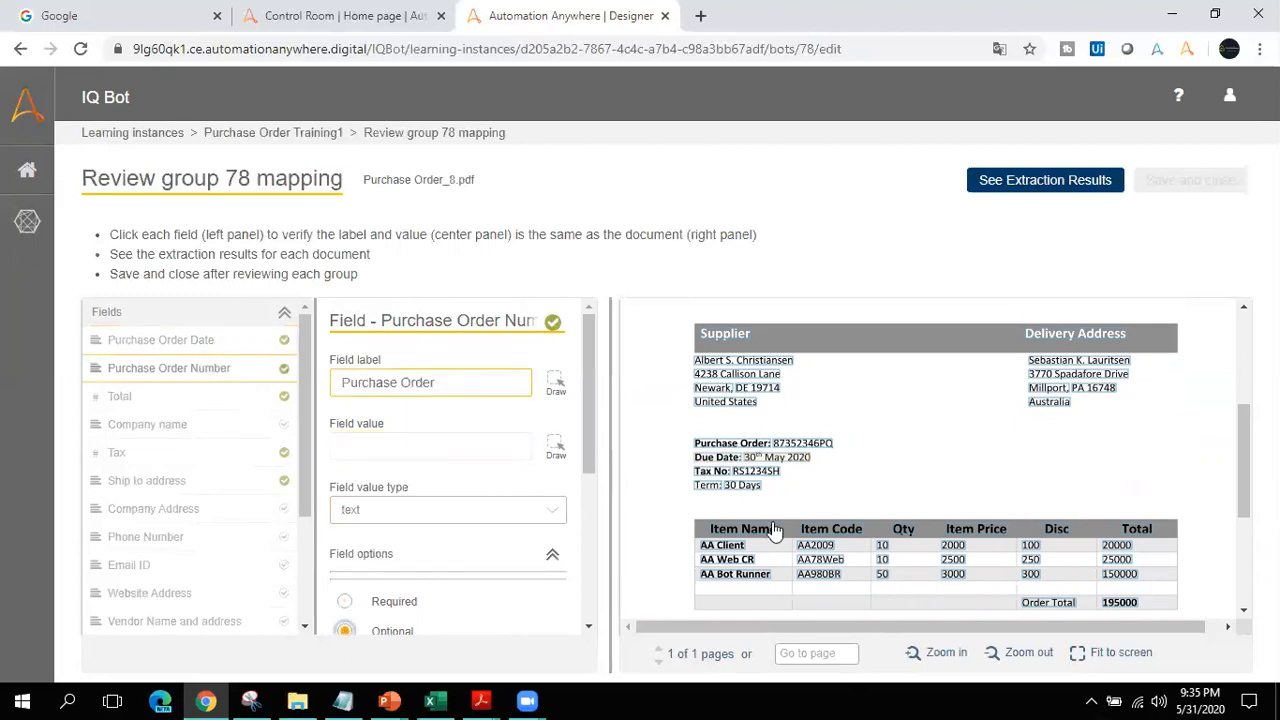
left_click(700, 443)
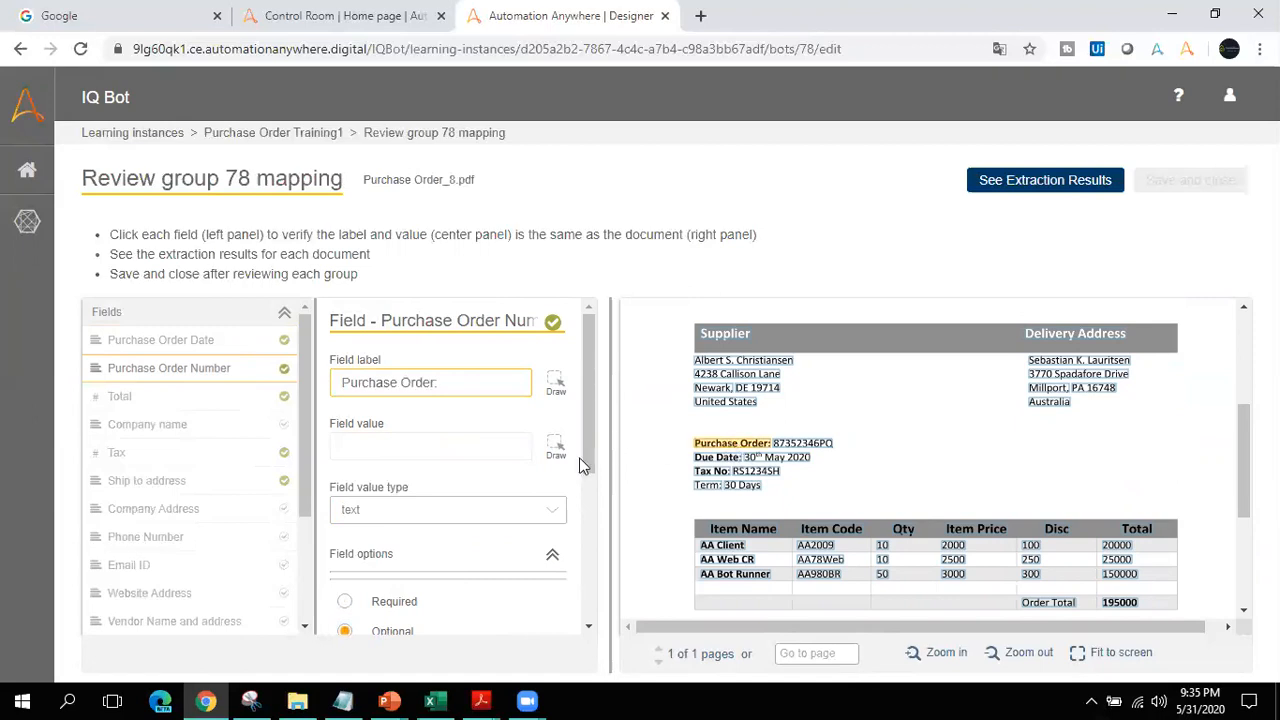
left_click(206, 404)
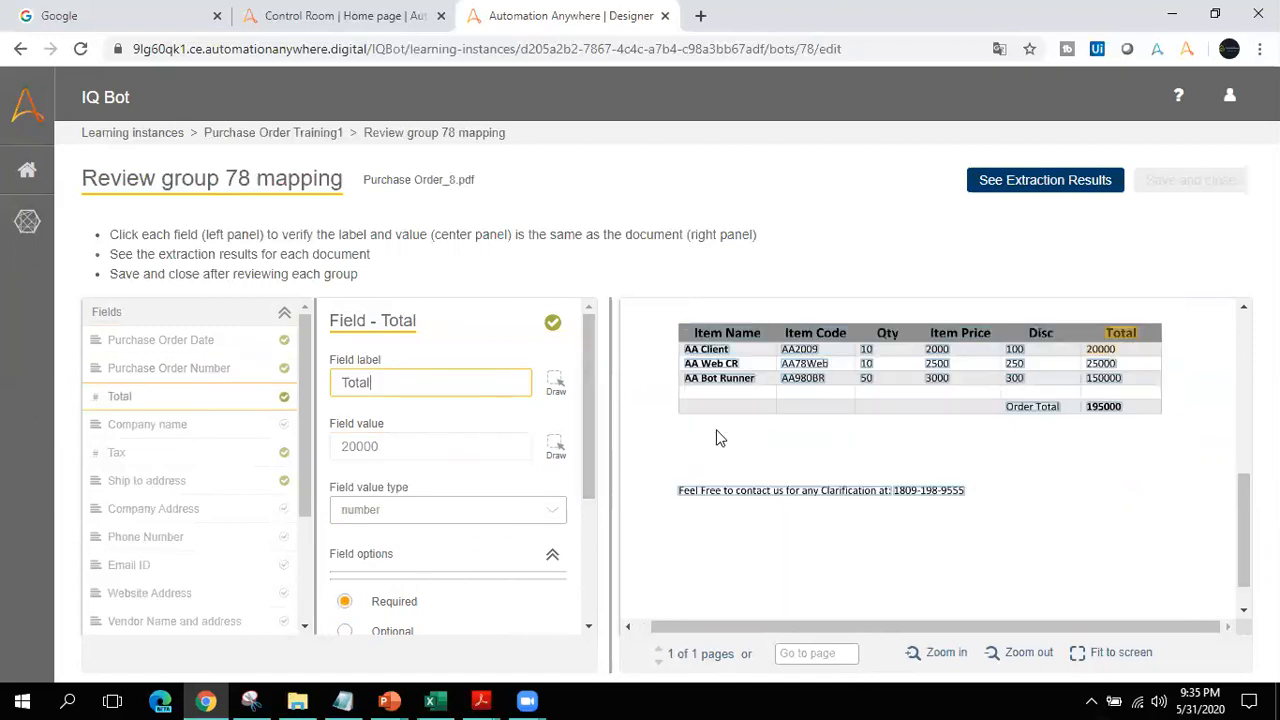
left_click(1030, 408)
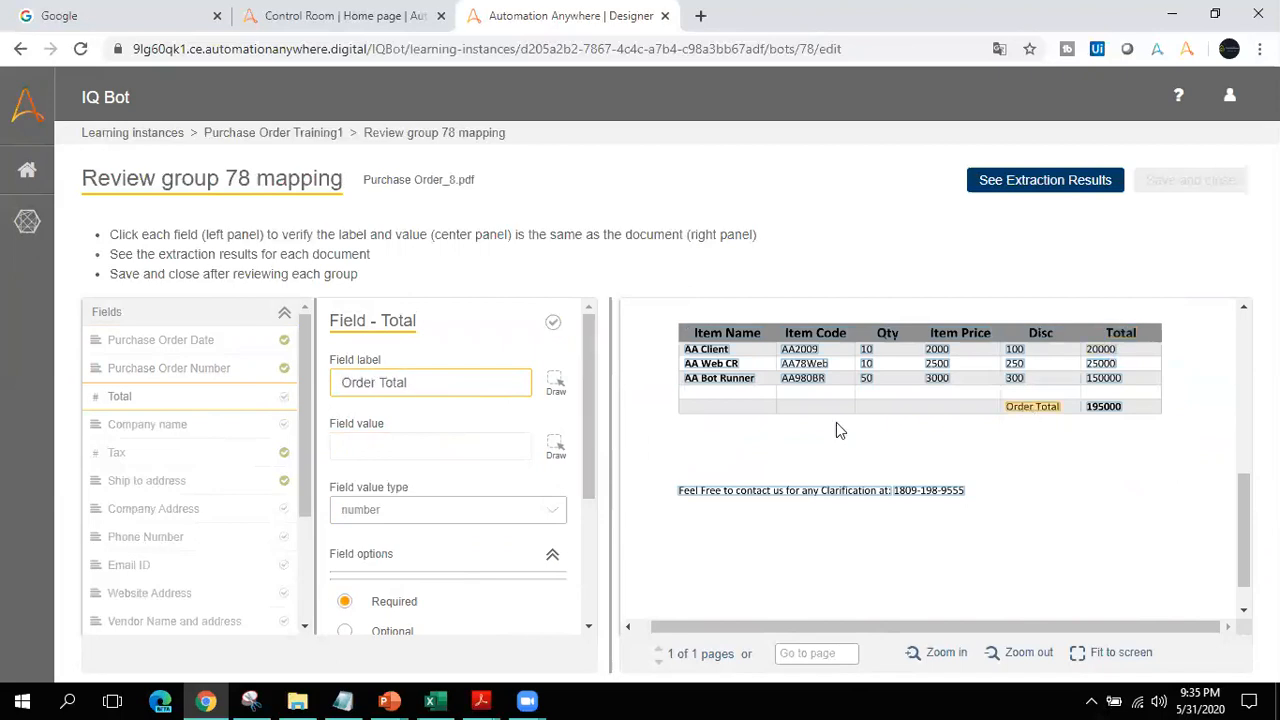
left_click(402, 630)
Step: Make Company name optional, map its label to "India Office", and draw its value region around "BestRobotics"
left_click(176, 430)
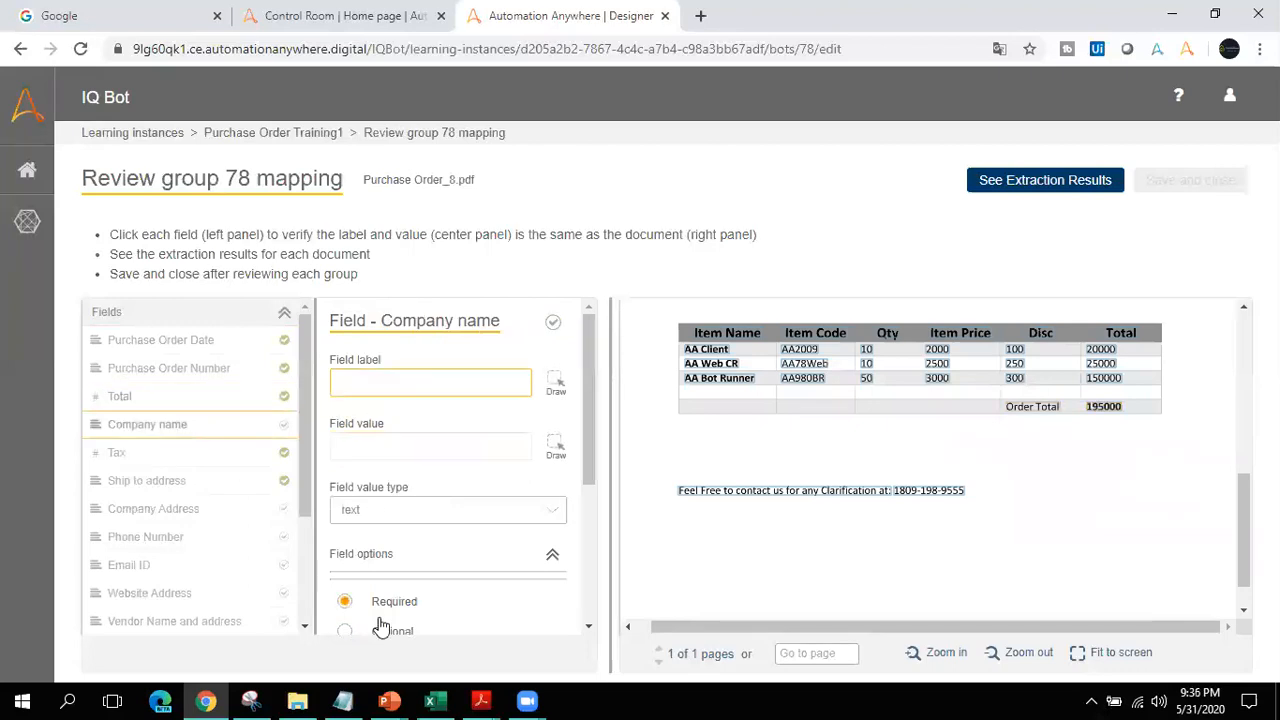
left_click(390, 631)
left_click_drag(1247, 520, 1236, 340)
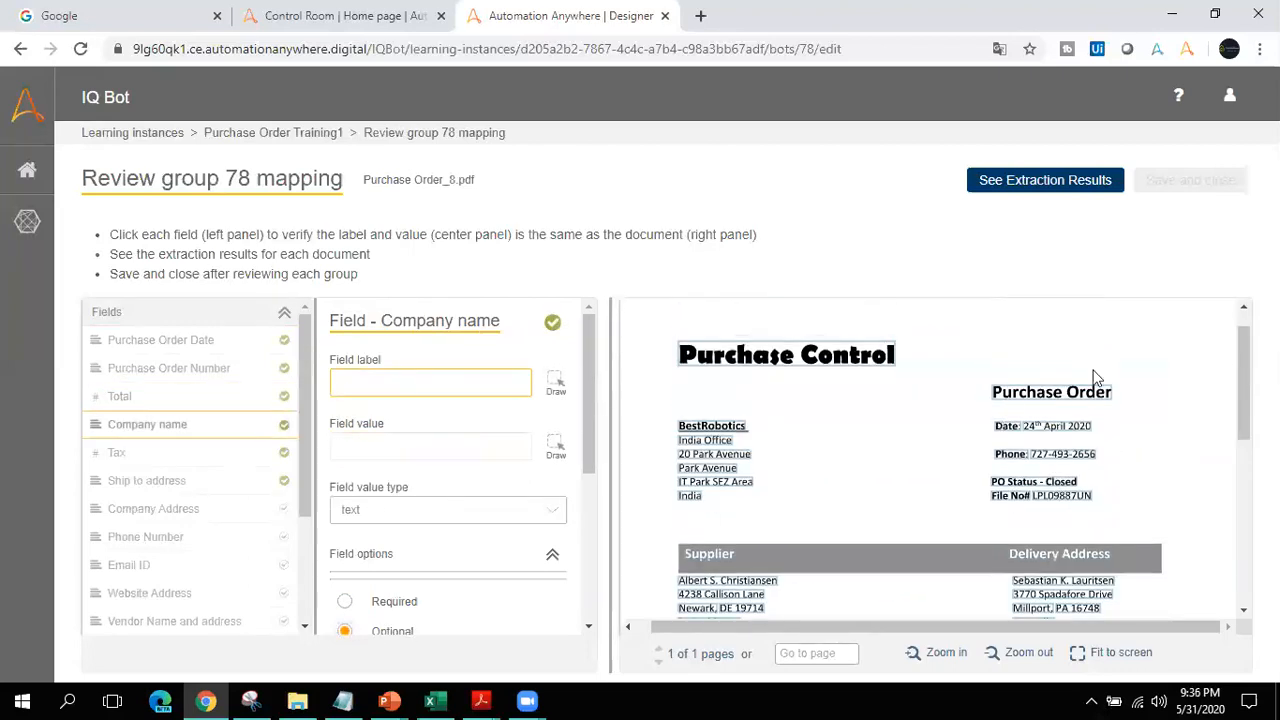
left_click(708, 440)
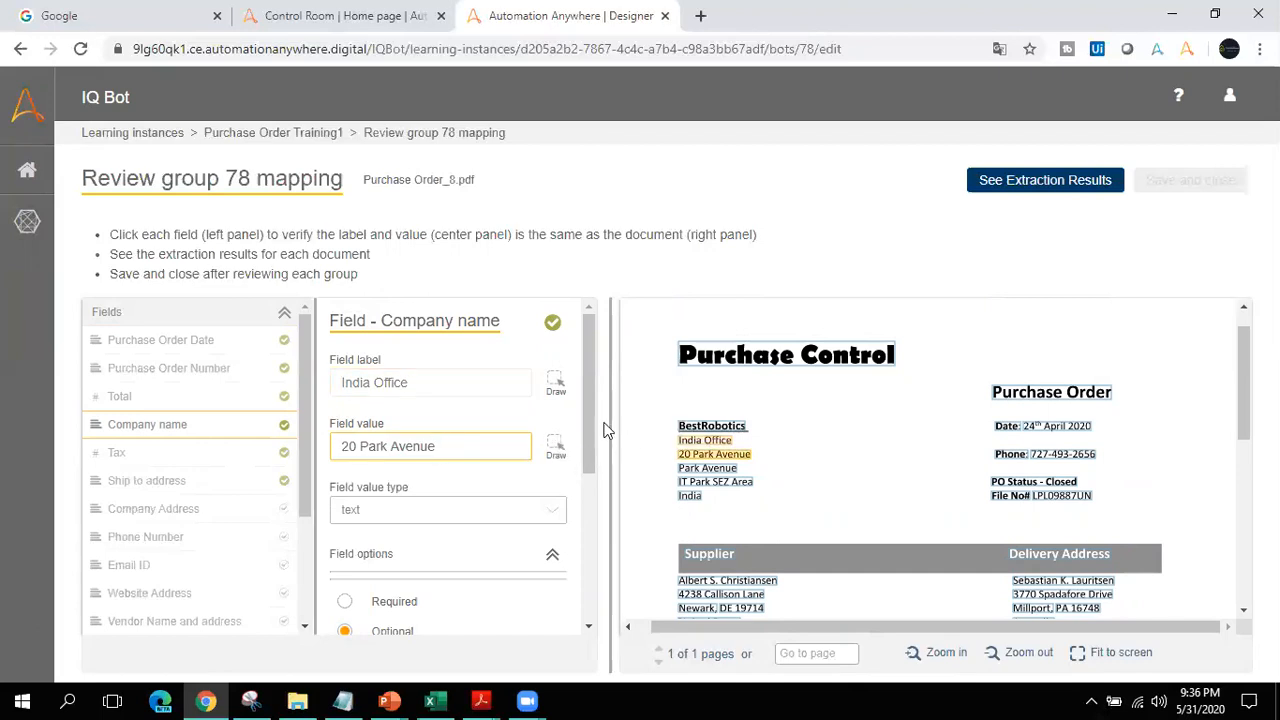
left_click_drag(677, 418, 678, 419)
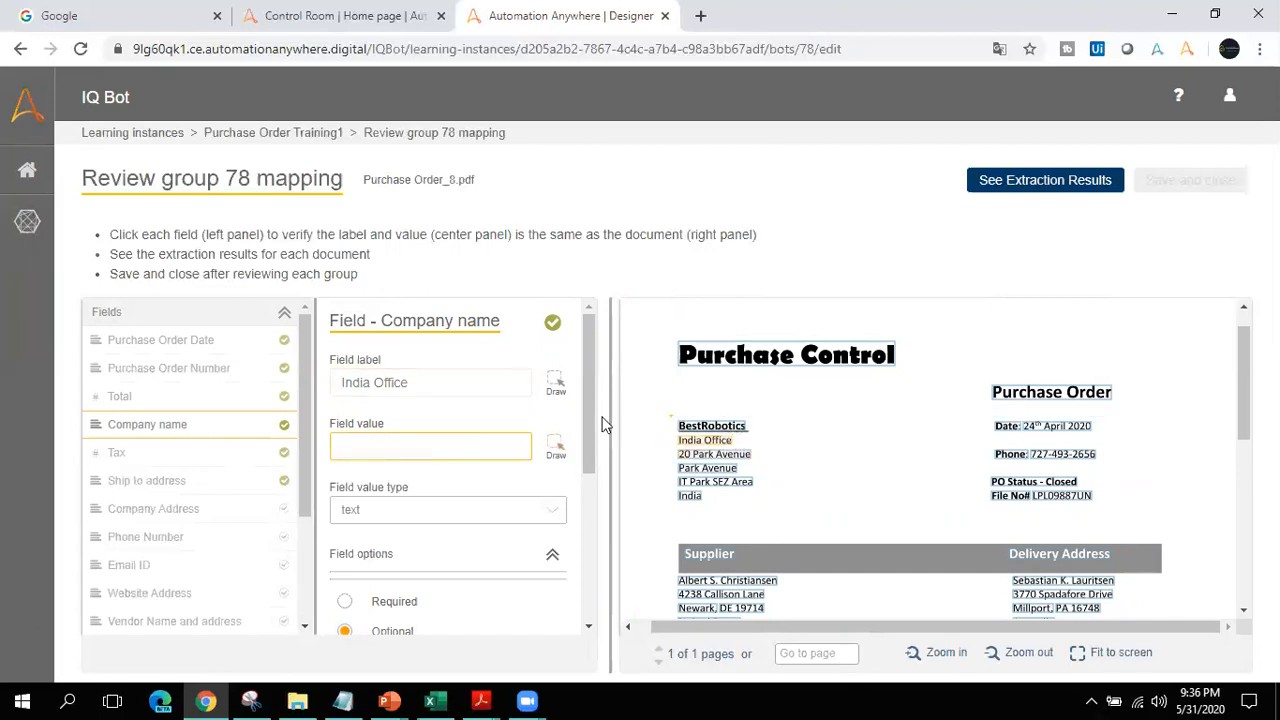
left_click_drag(666, 416, 761, 439)
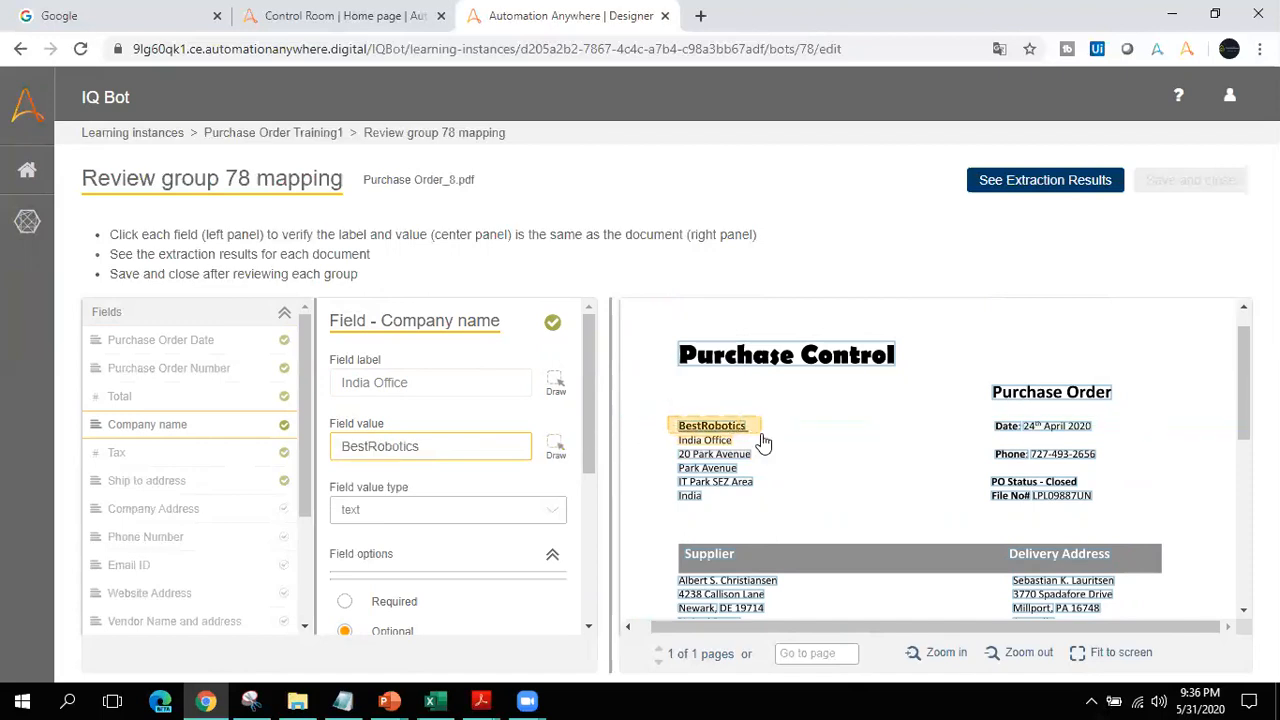
Step: Check the Tax mapping, then set Ship to address as optional and draw its value region around the address lines beneath the Delivery Address recipient
left_click(202, 457)
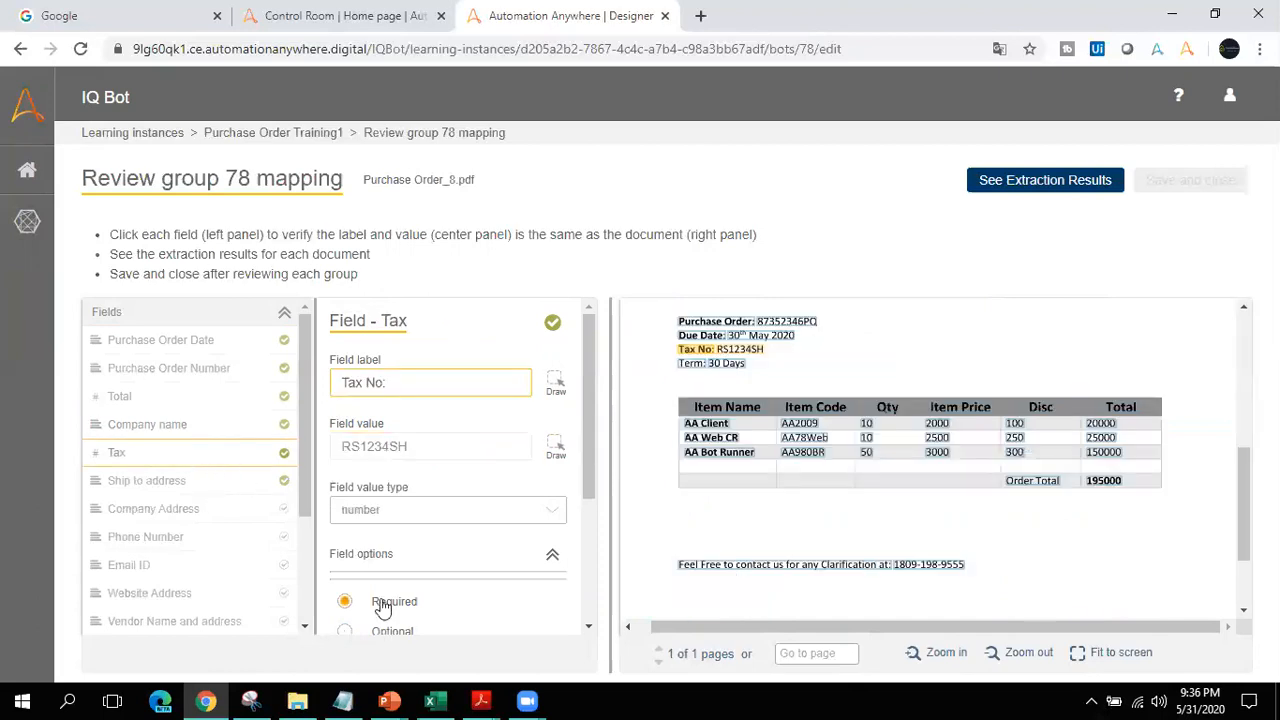
left_click(229, 485)
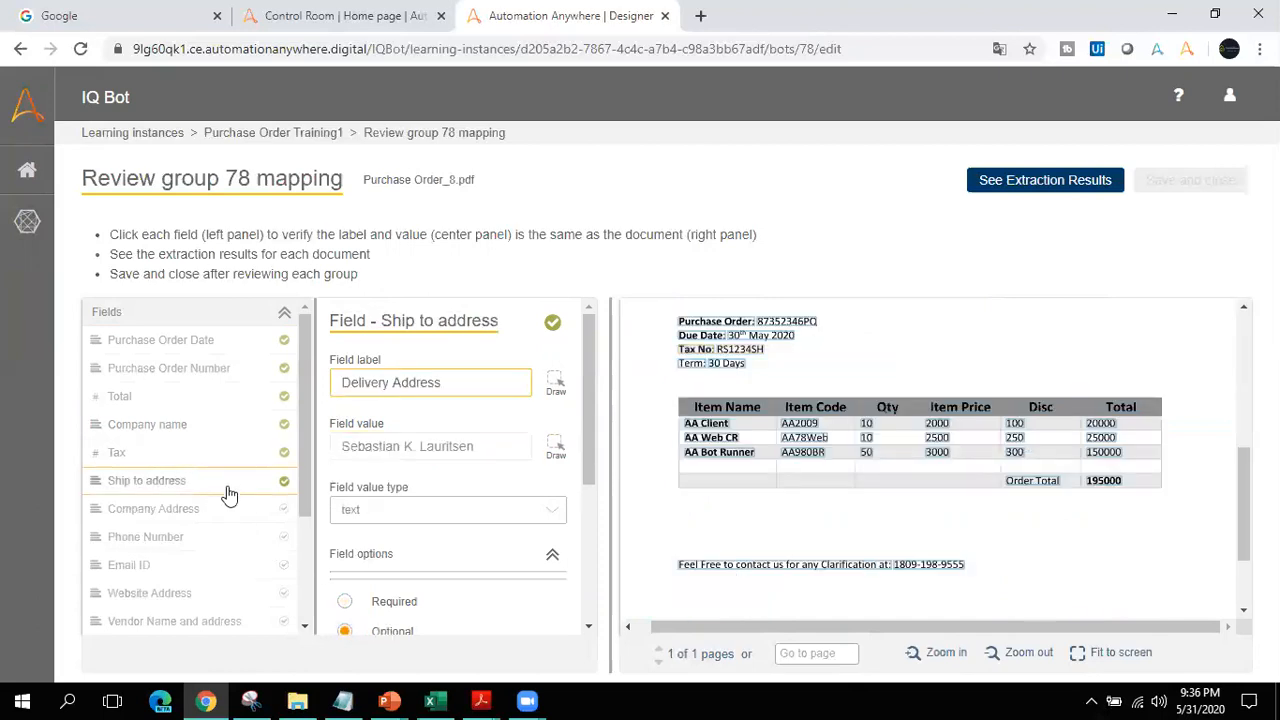
left_click(382, 633)
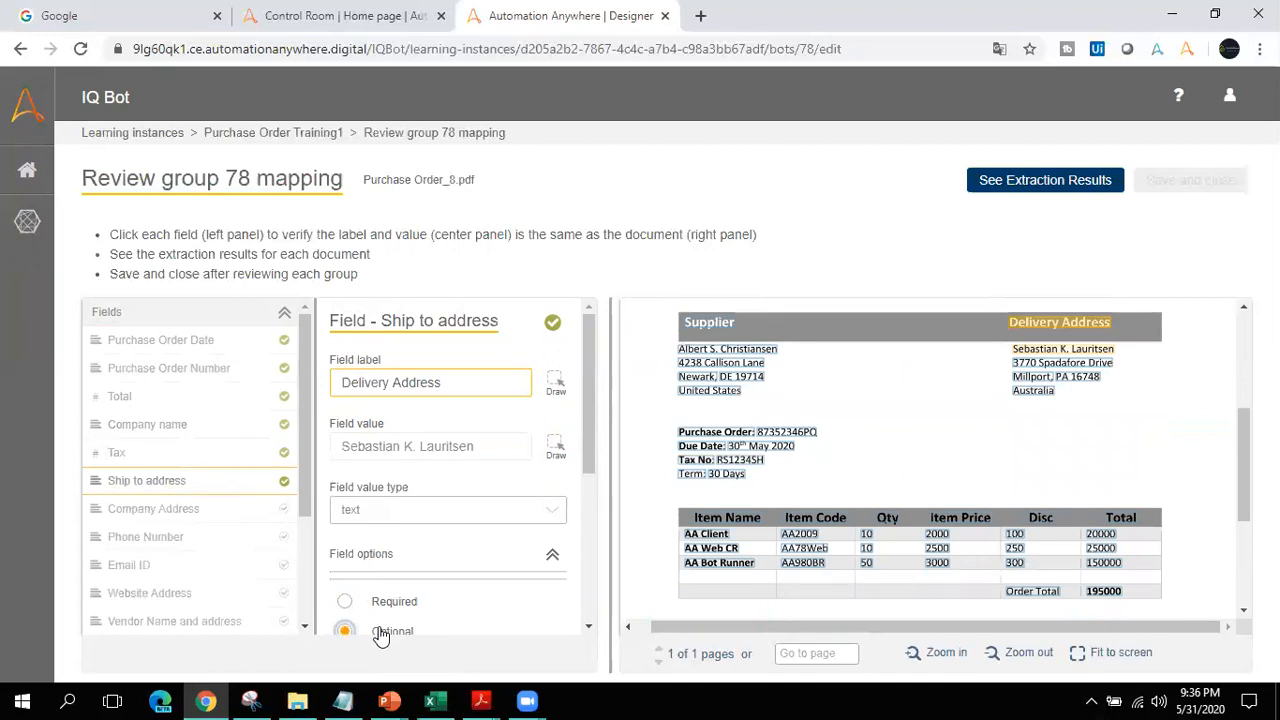
scroll(304, 516, "down", 1)
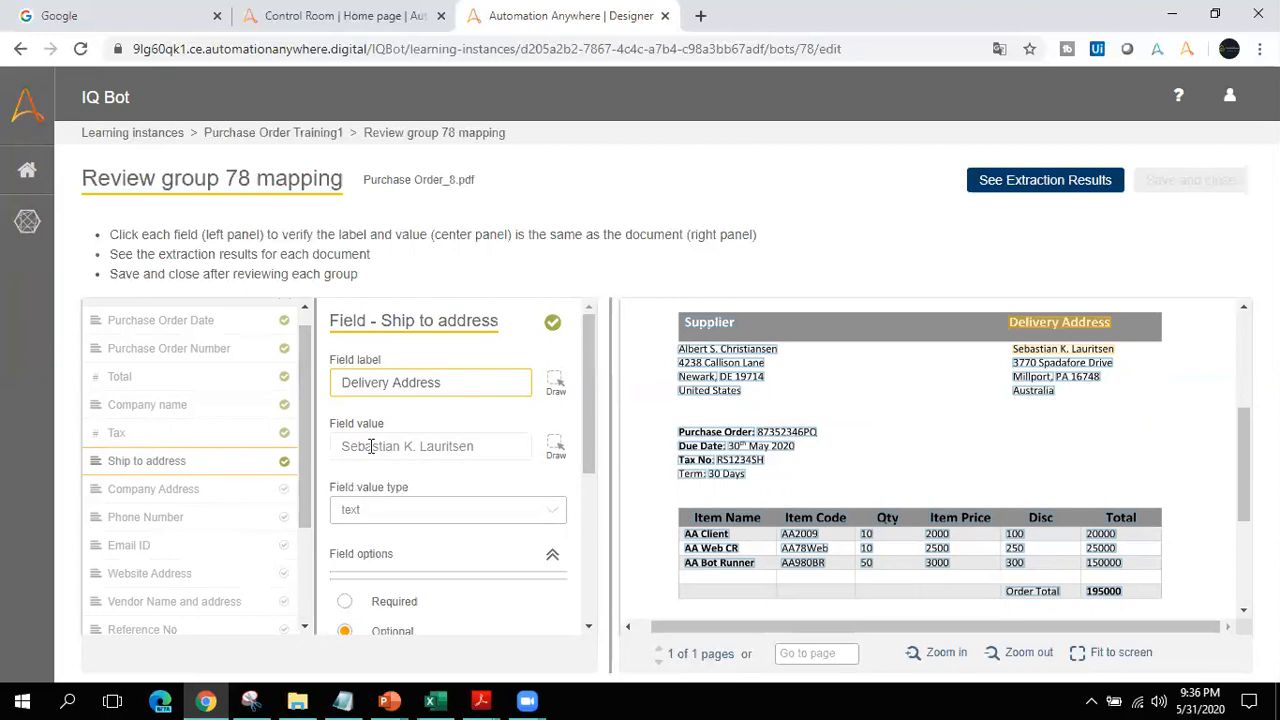
left_click(556, 450)
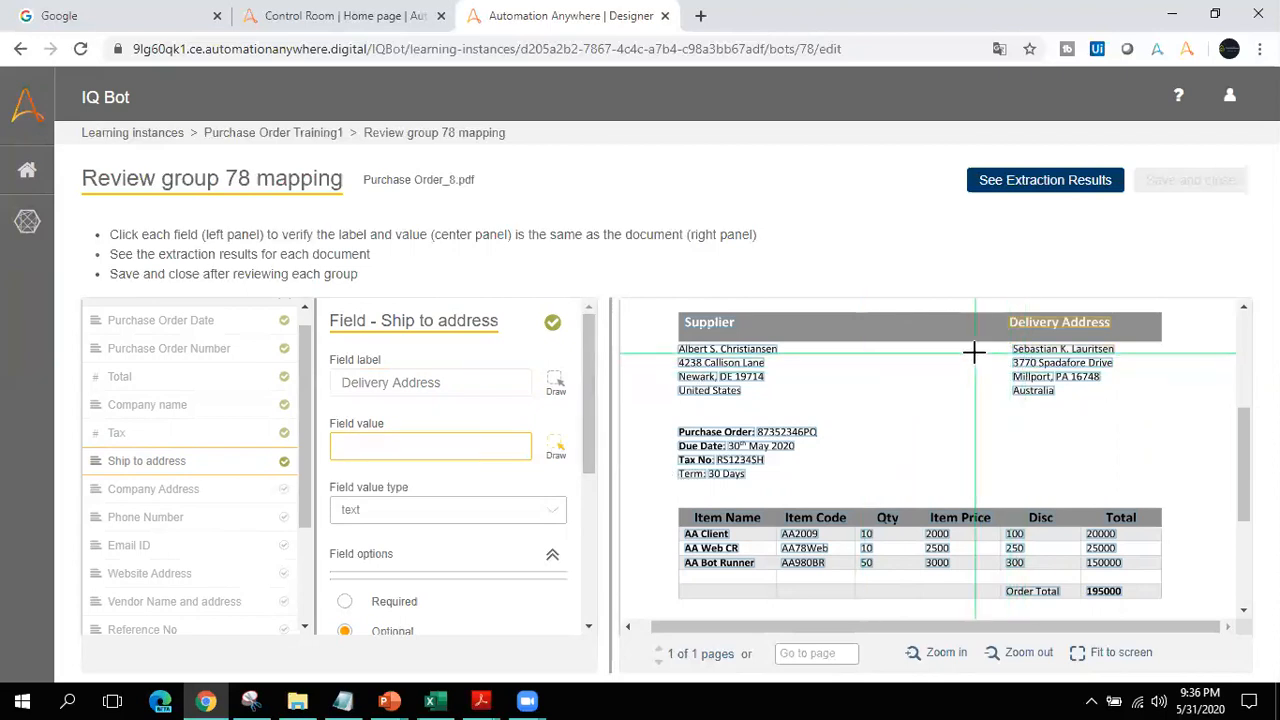
mouse_move(1004, 355)
left_mouse_down()
mouse_move(1060, 403)
mouse_move(1124, 404)
left_mouse_up()
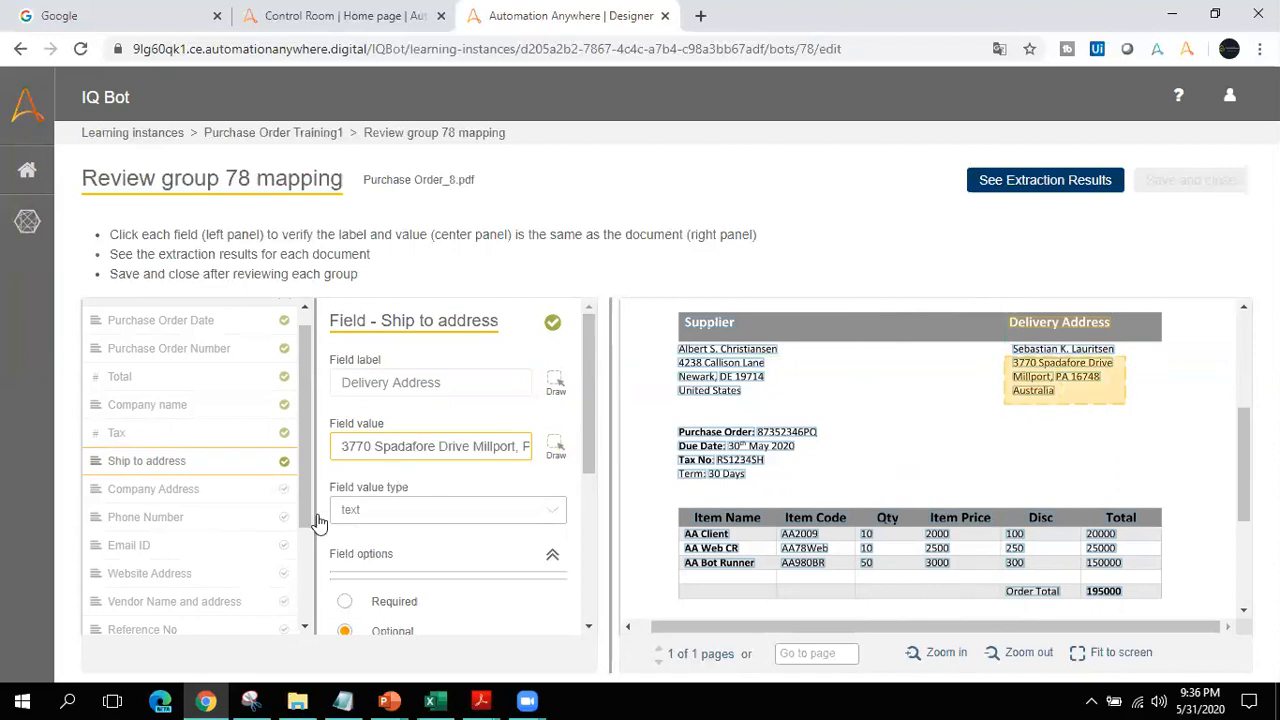
Step: Map Company Address's label to "India Office" and draw its value region around the four address lines directly below it
left_click(223, 491)
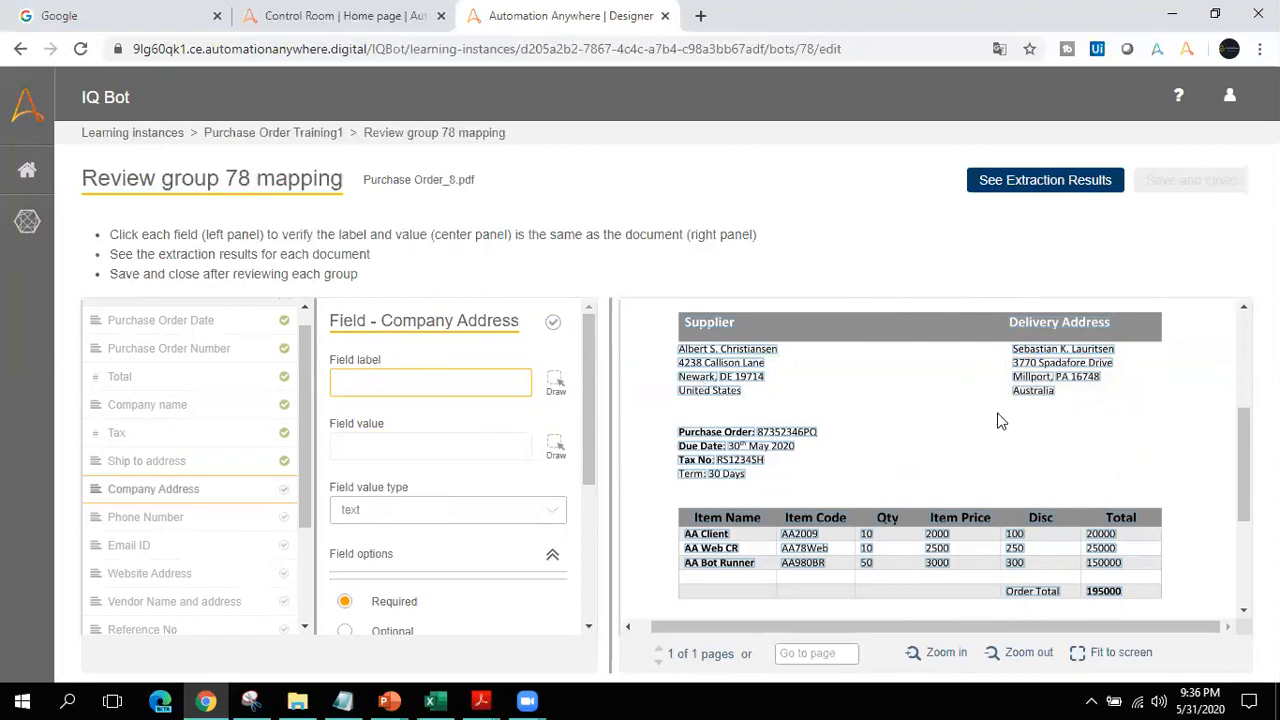
scroll(1237, 441, "up", 3)
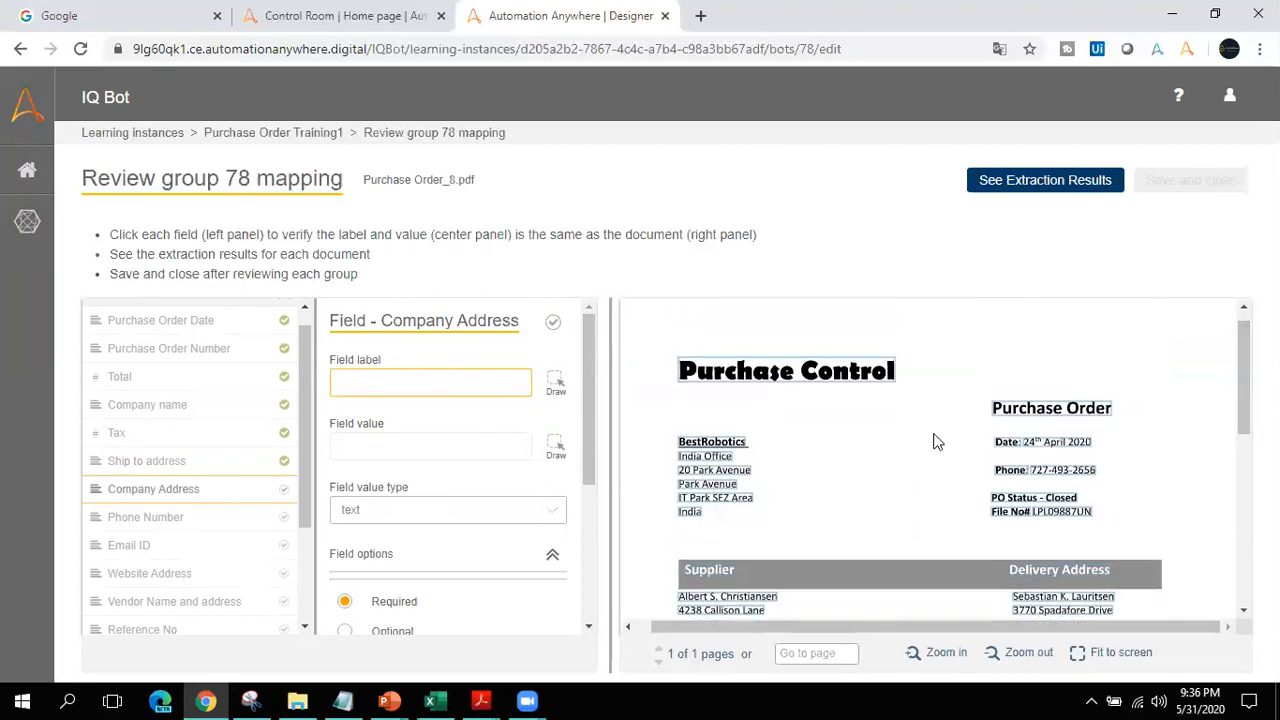
left_click(697, 458)
left_click(700, 470)
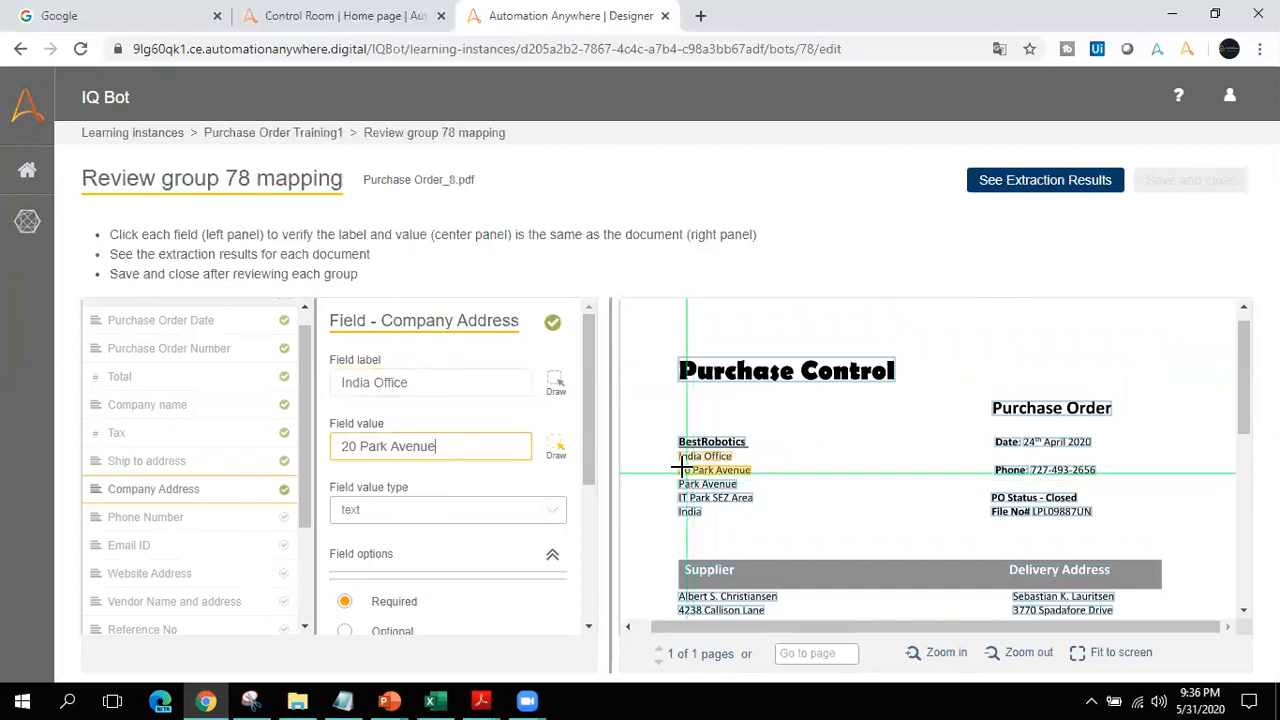
left_click(728, 515)
left_click_drag(671, 463, 779, 523)
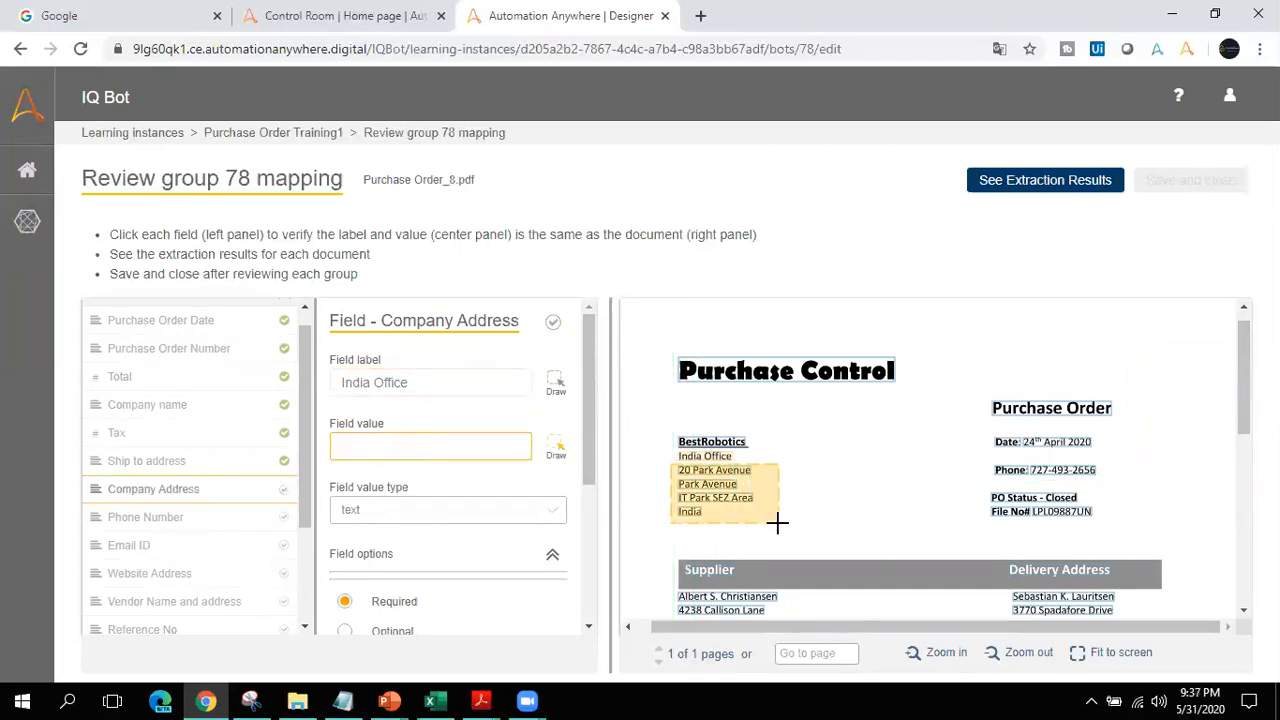
Step: Make Phone Number optional and map it to the "Phone:" label and the number beside it in the document header
left_click(246, 520)
left_click(386, 631)
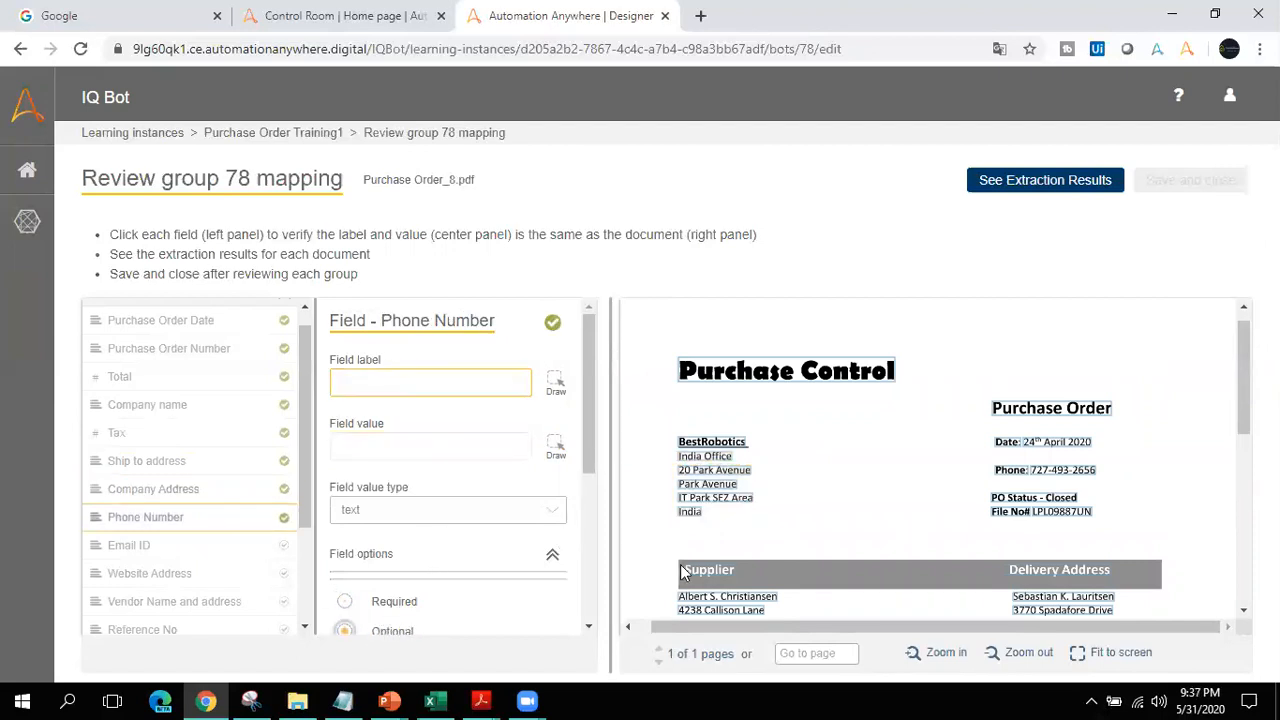
left_click(1001, 476)
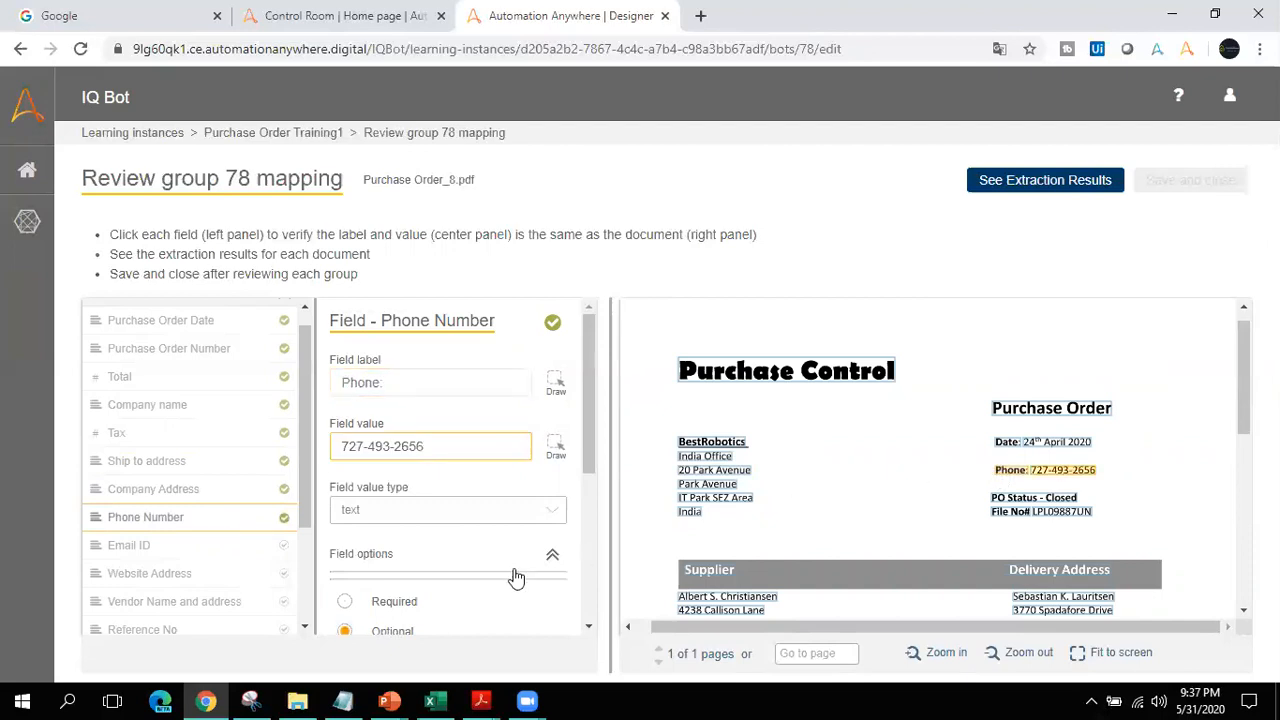
Step: Check the document for an e-mail entry and make both the Email ID and Website Address fields optional
left_click(228, 548)
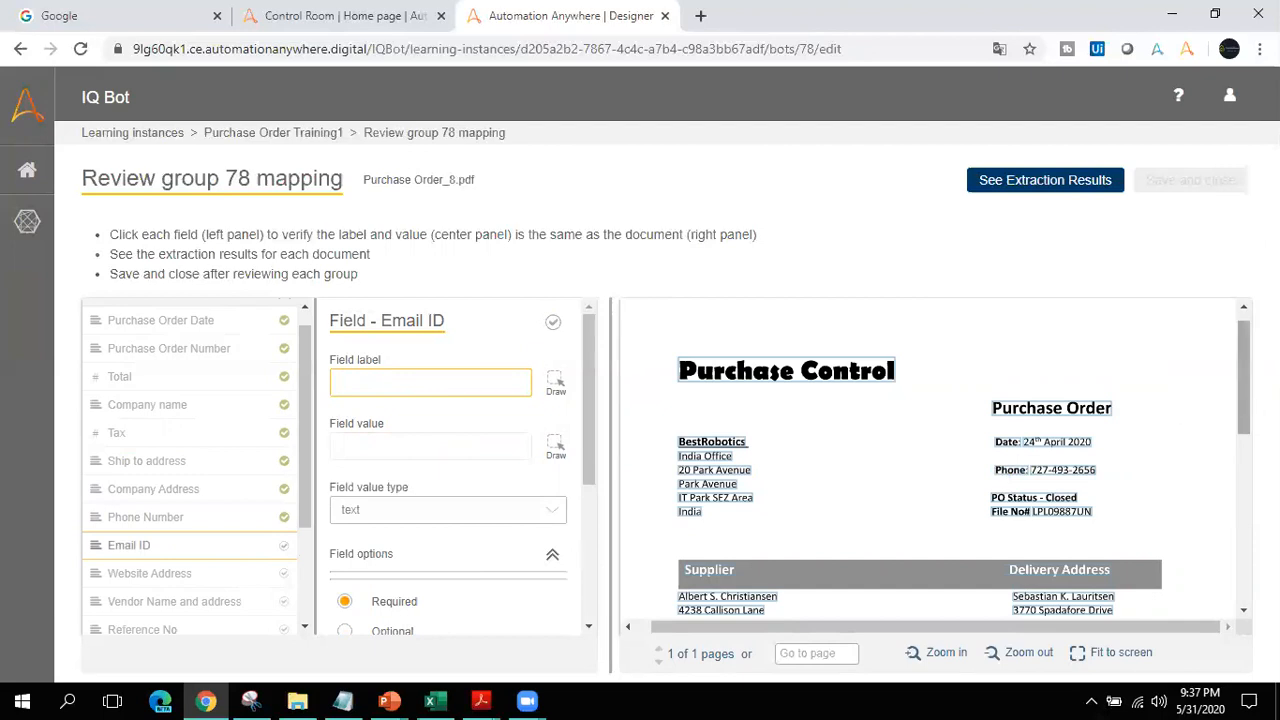
scroll(1243, 380, "down", 3)
scroll(1243, 460, "down", 2)
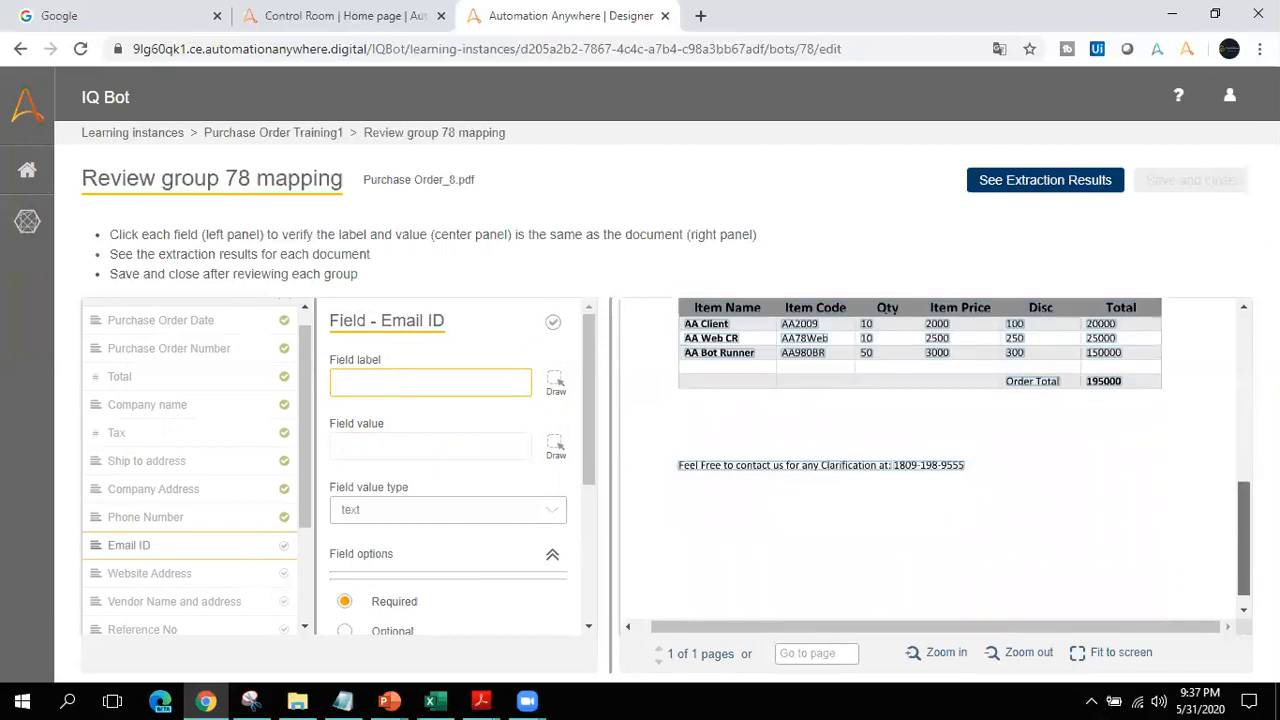
scroll(1243, 453, "up", 4)
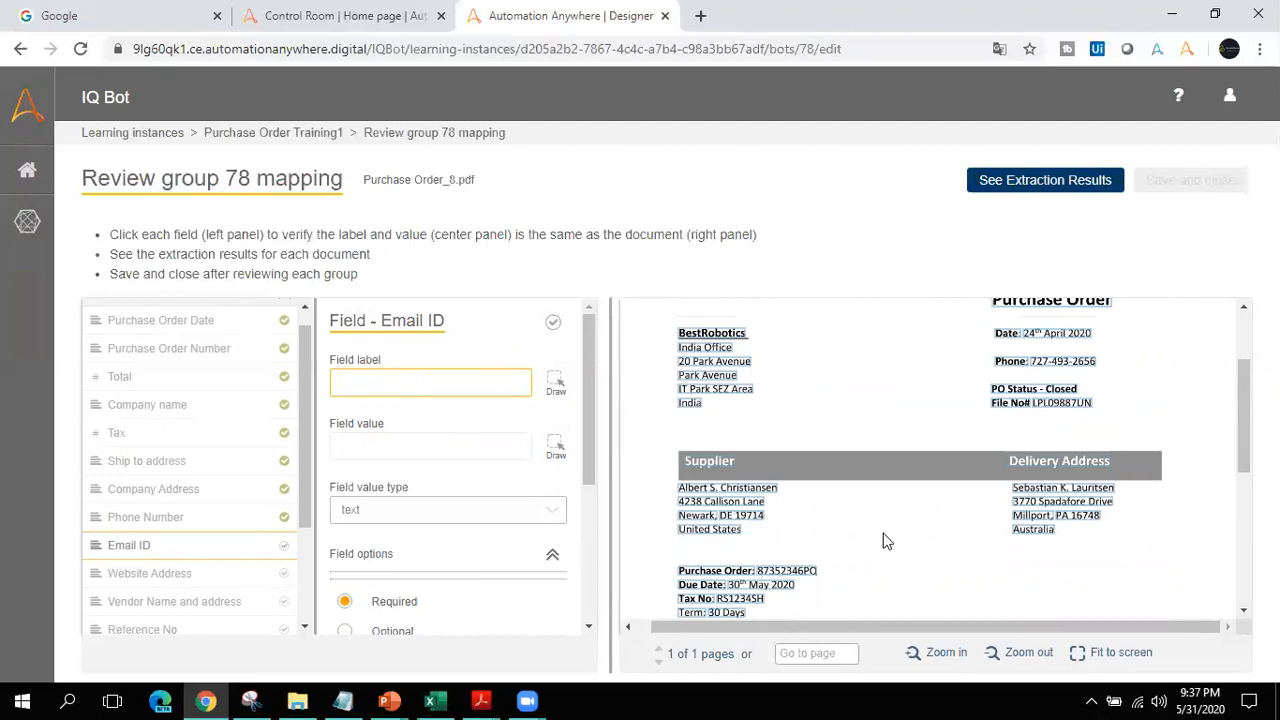
left_click(345, 631)
left_click(222, 576)
left_click(358, 631)
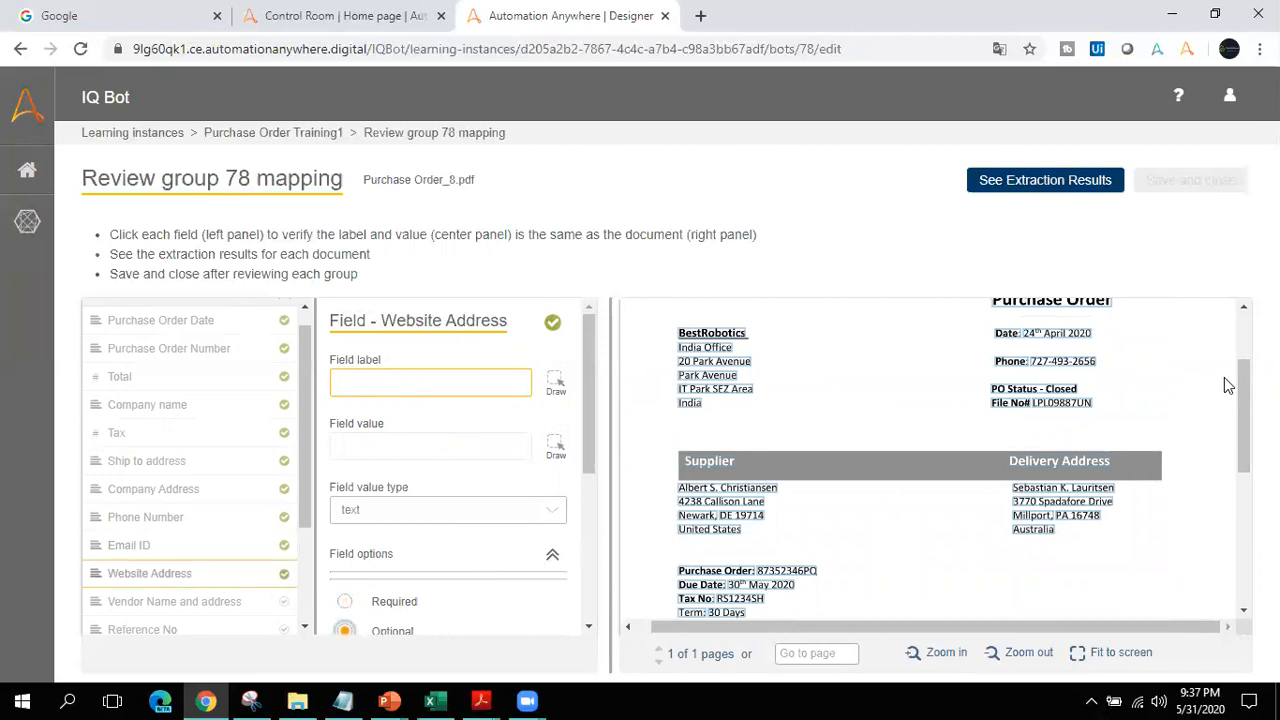
Step: Make Vendor Name and address optional, map its label to "Supplier", and draw its value region around the four lines beneath that heading
left_click_drag(1243, 386, 1246, 460)
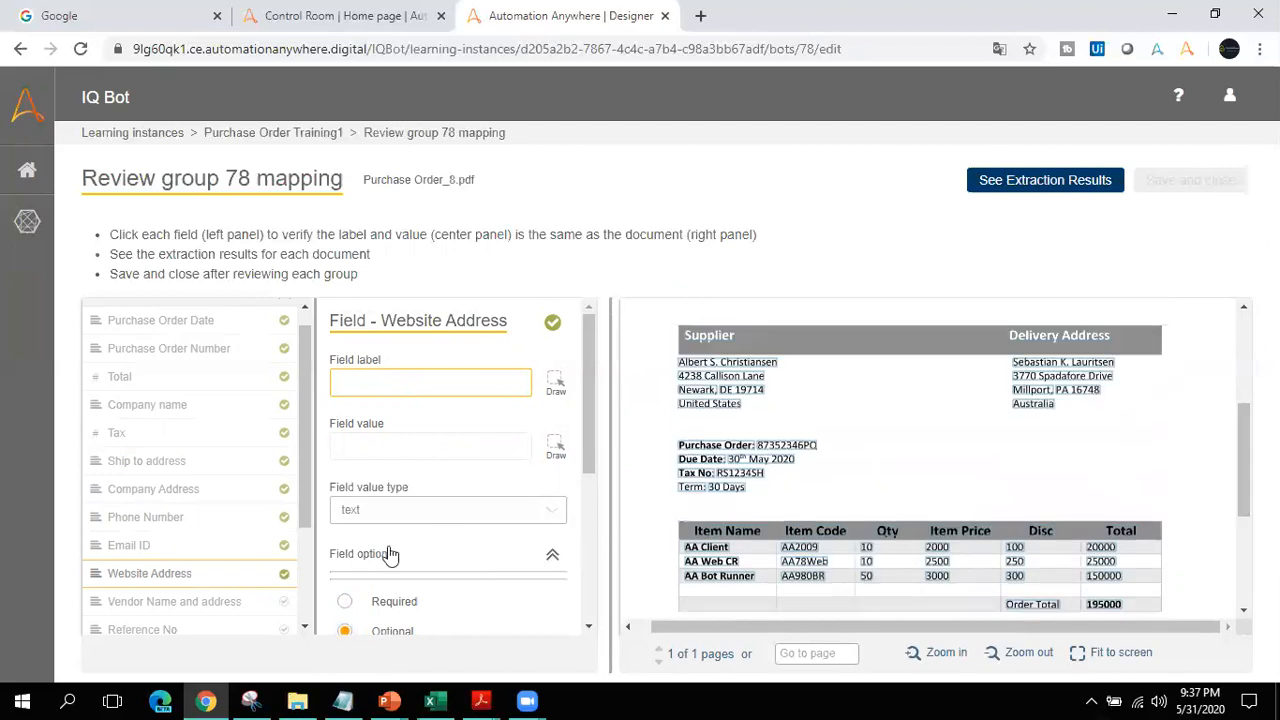
scroll(306, 570, "down", 1)
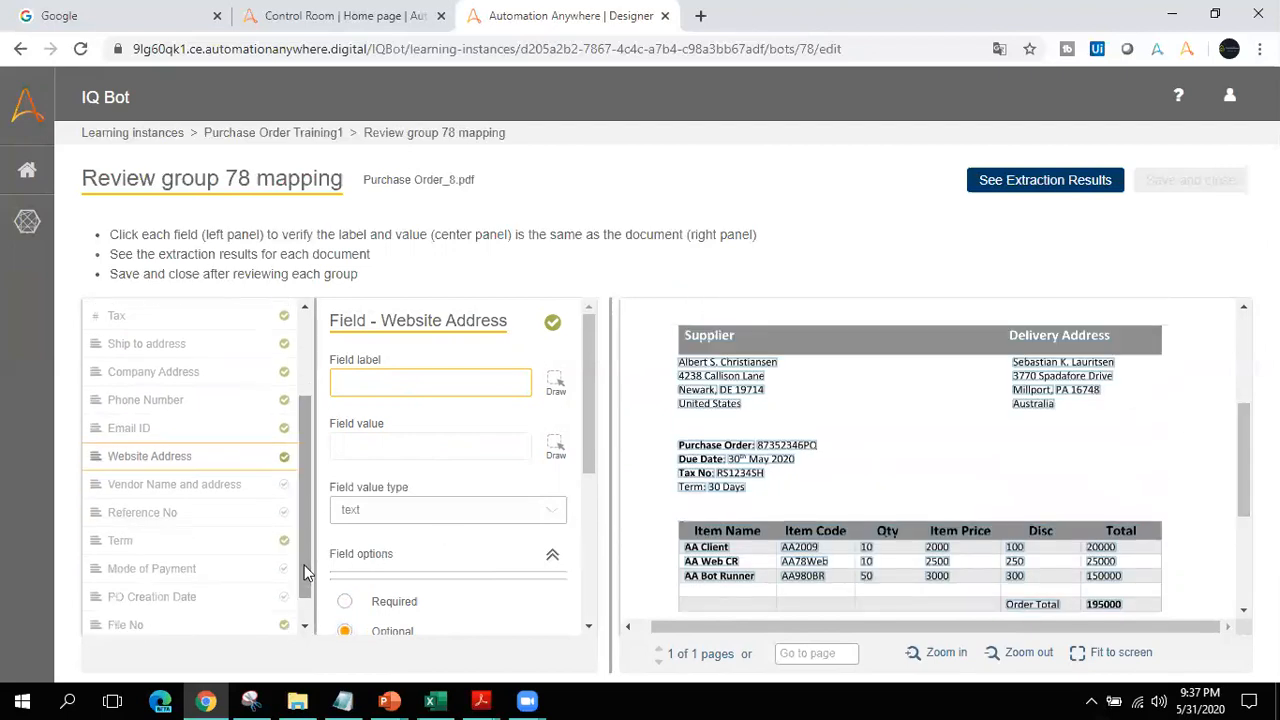
left_click(240, 488)
left_click(344, 601)
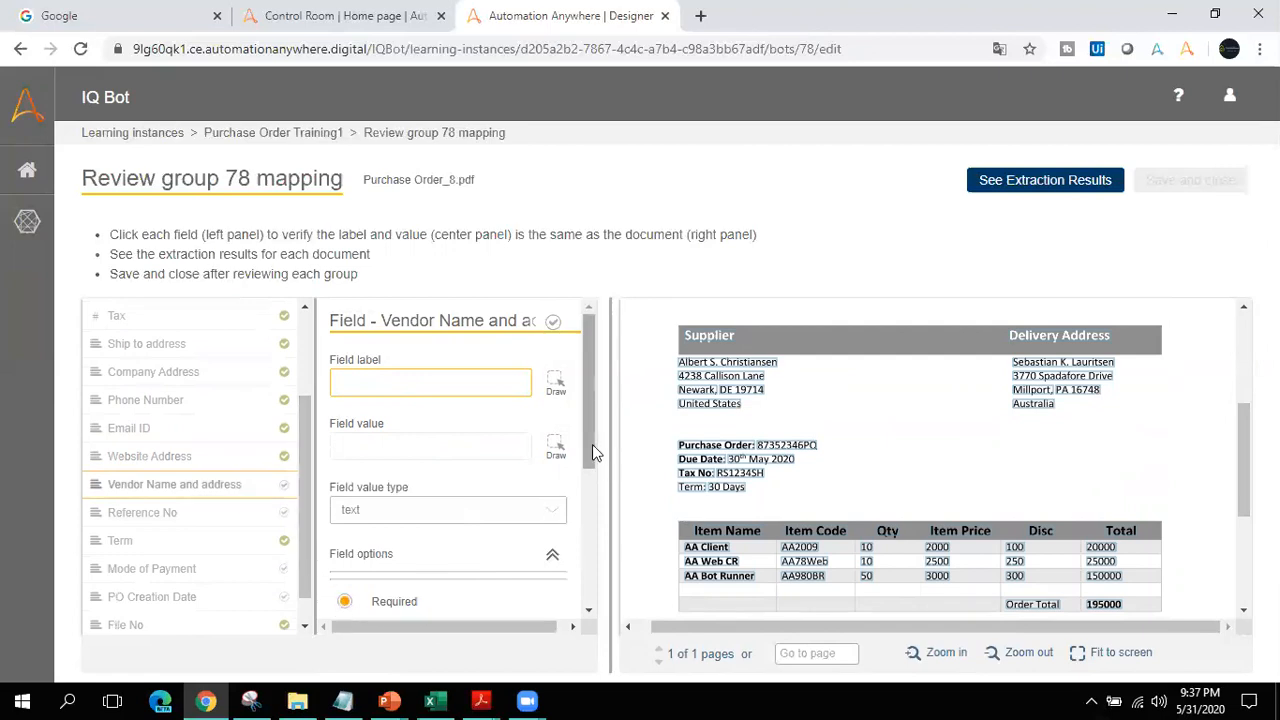
left_click_drag(592, 444, 592, 478)
left_click(392, 558)
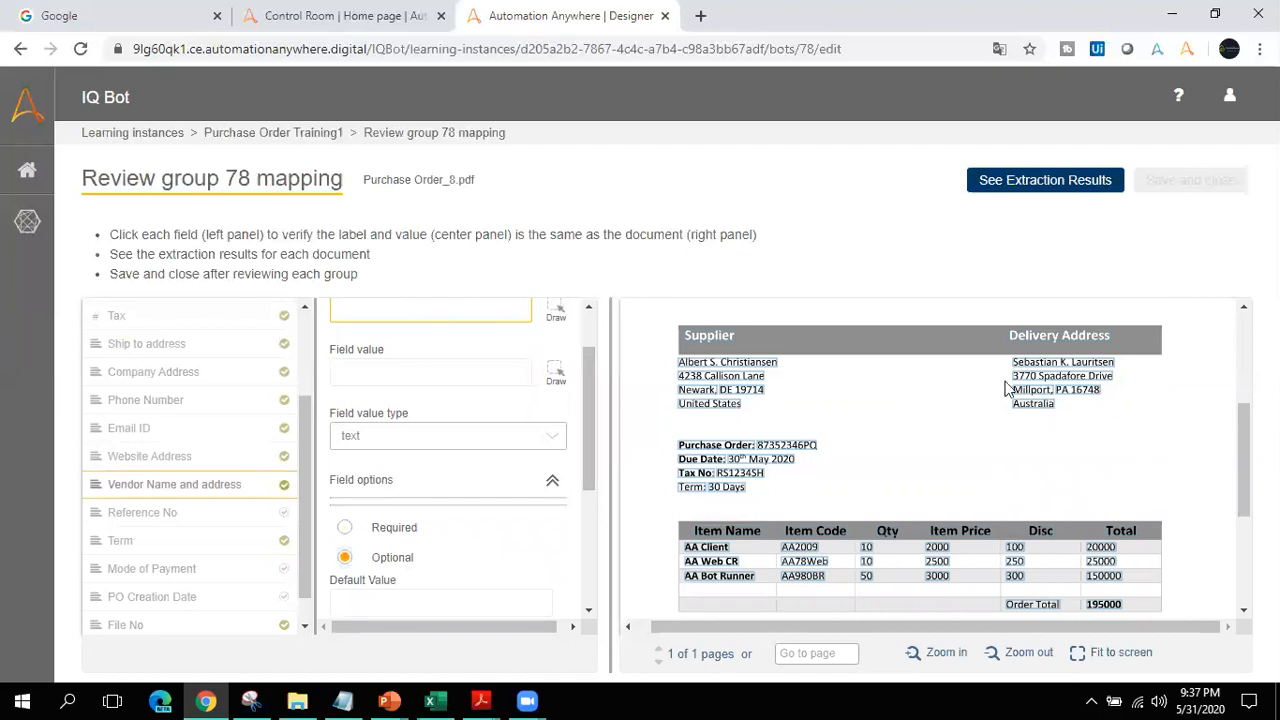
left_click(705, 338)
left_click(558, 376)
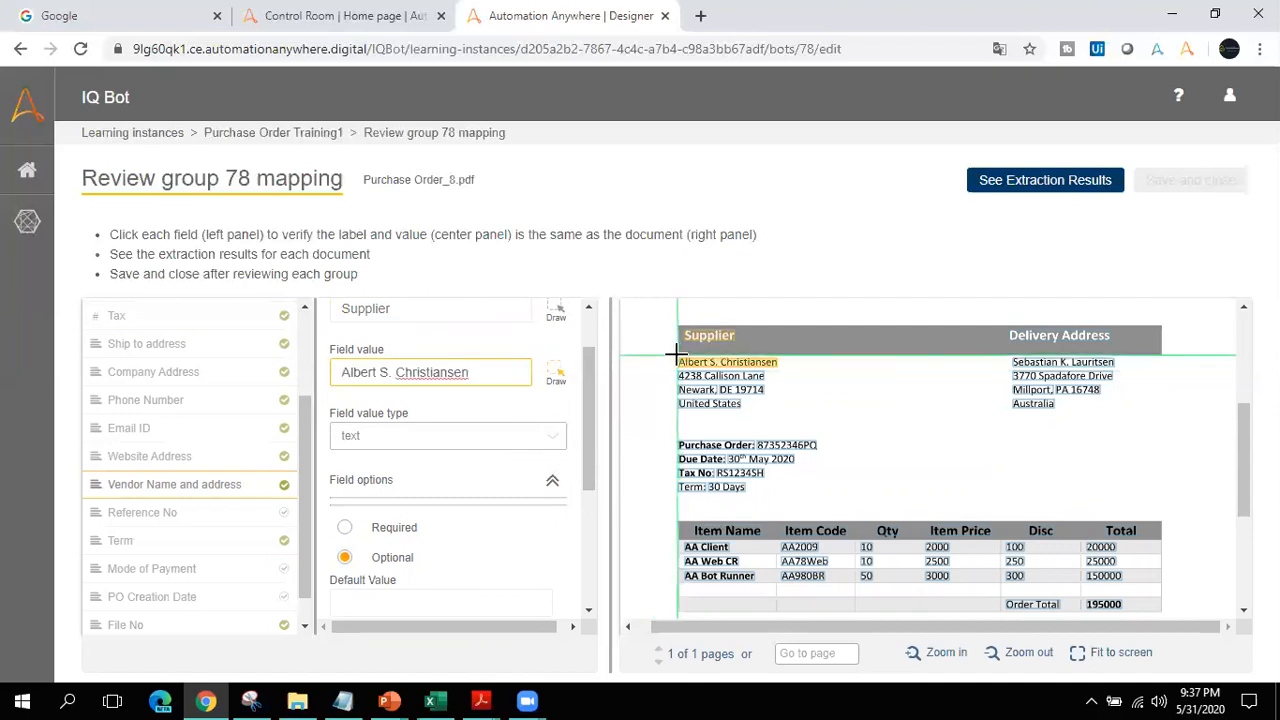
left_click_drag(676, 352, 800, 417)
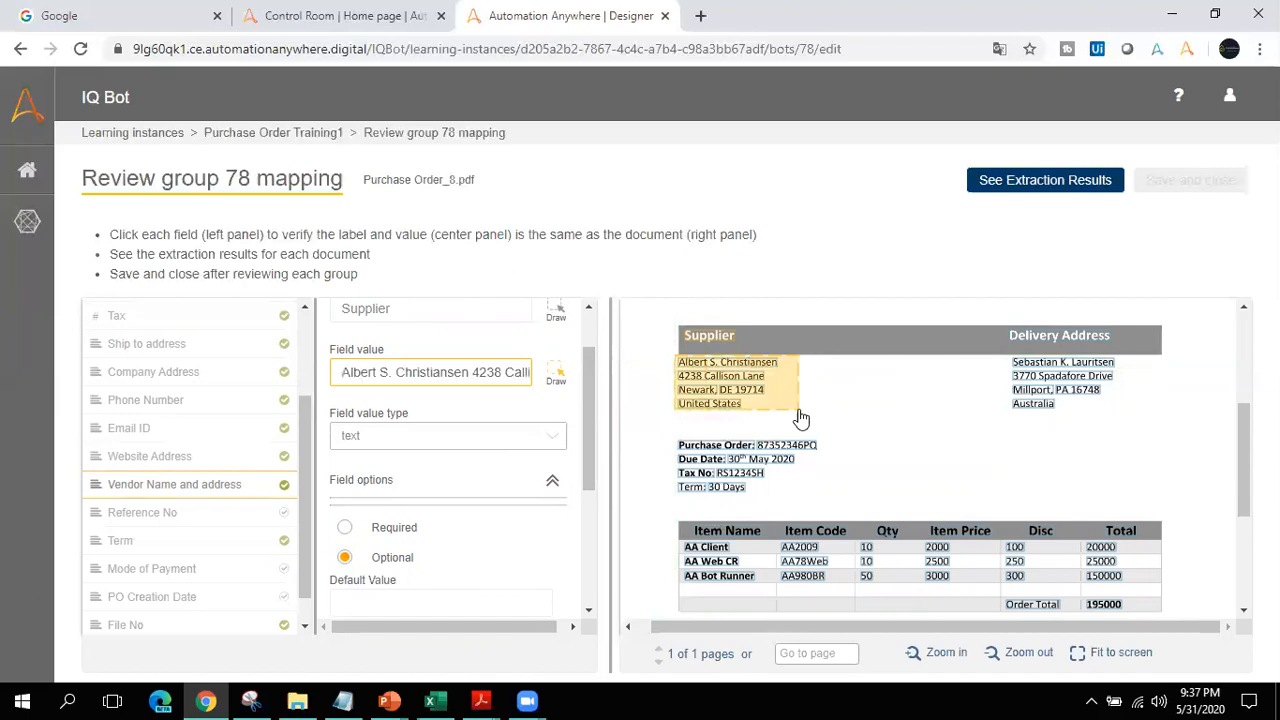
Step: Make the Reference No field optional and check the document for a reference number
left_click(202, 514)
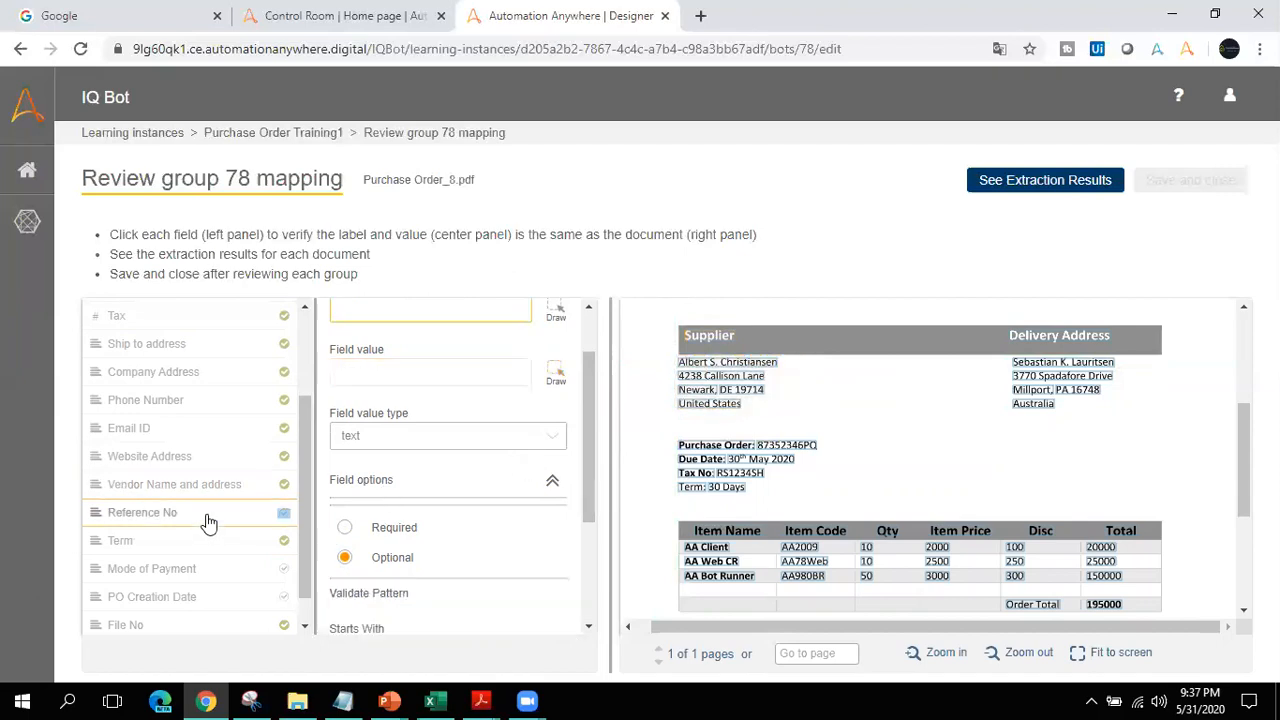
left_click(345, 558)
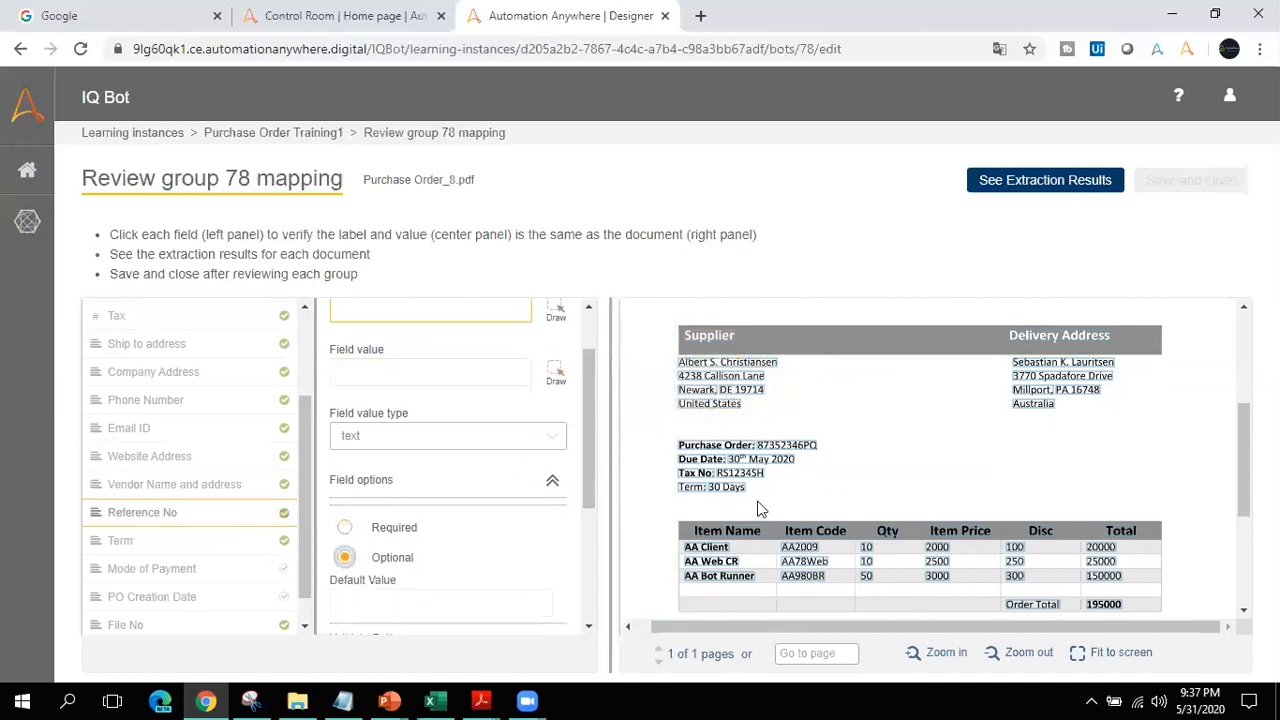
mouse_move(1243, 470)
left_mouse_down()
mouse_move(1243, 395)
mouse_move(1242, 475)
left_mouse_up()
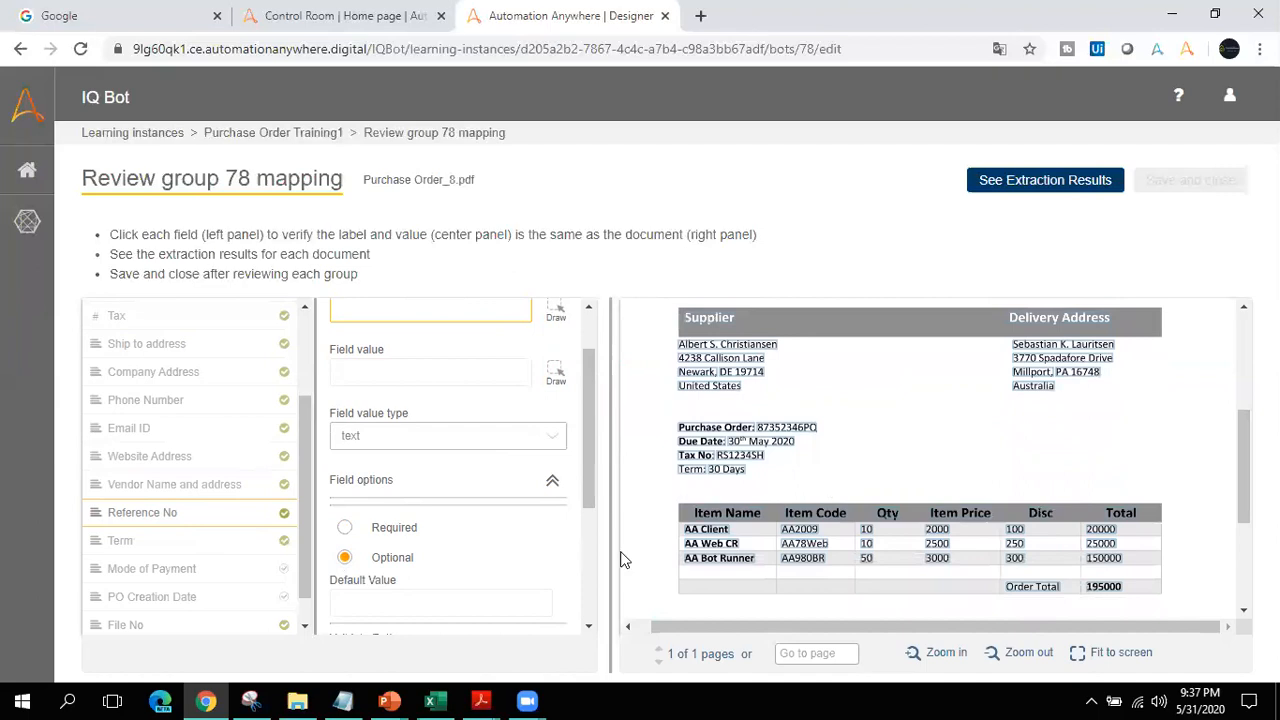
Step: Check the Term mapping, then make Mode of Payment optional and look through the document for a payment entry
left_click(250, 548)
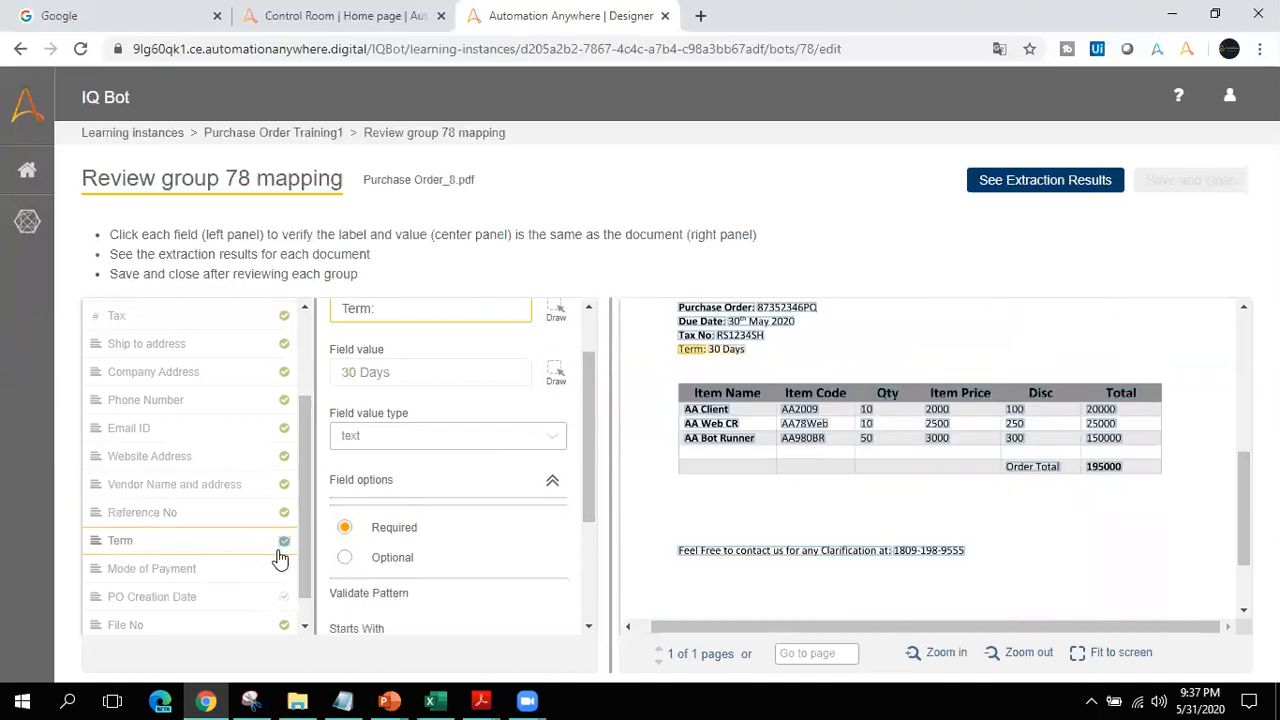
left_click(272, 570)
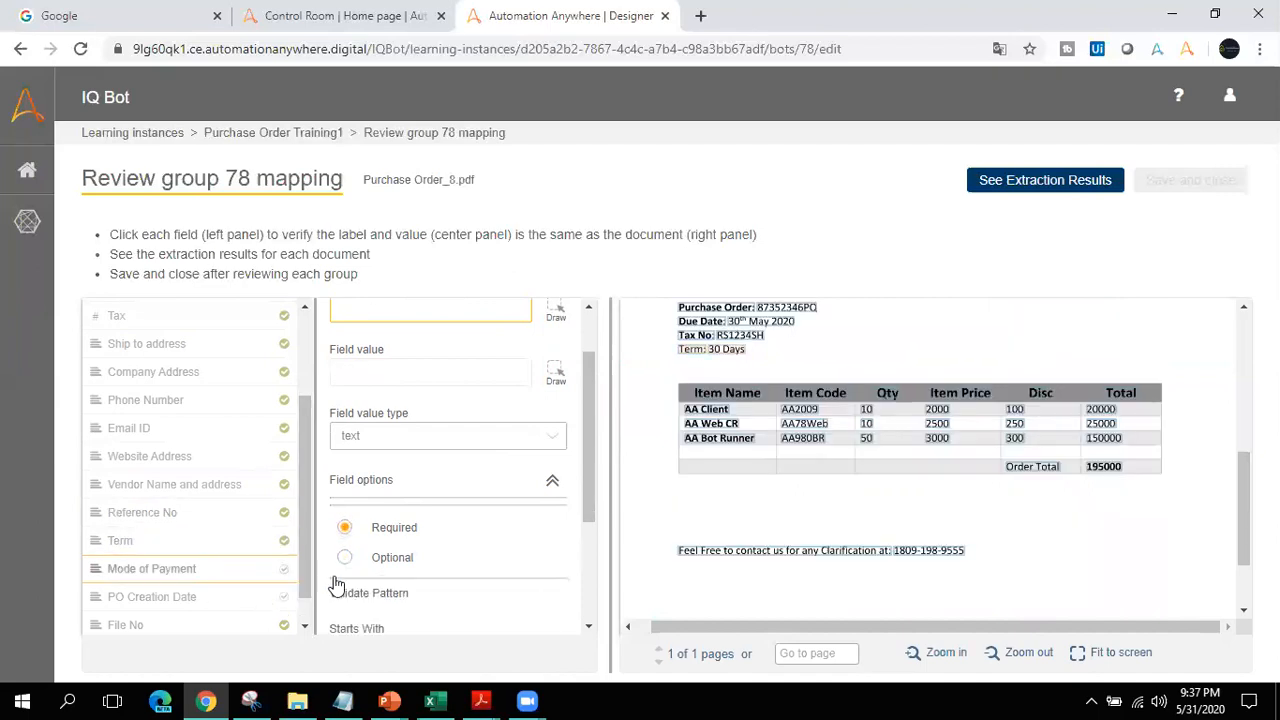
left_click(408, 555)
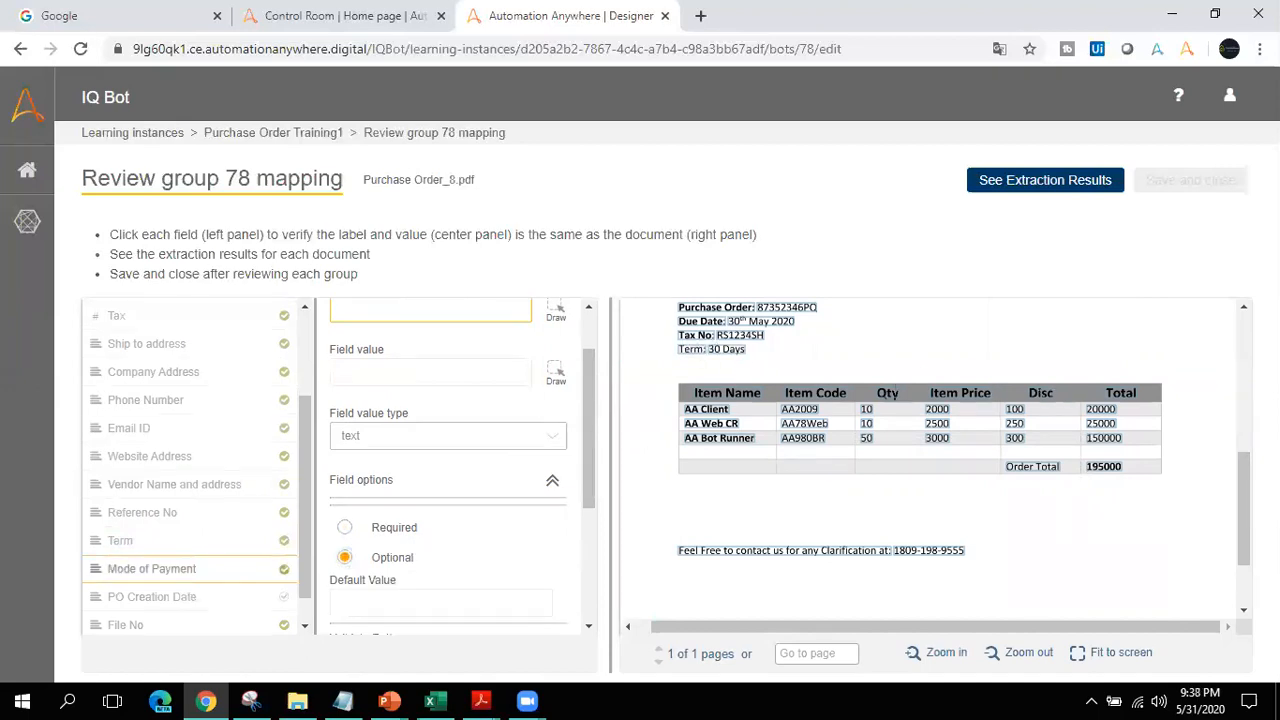
left_click_drag(1245, 481, 1245, 388)
scroll(1245, 425, "down", 2)
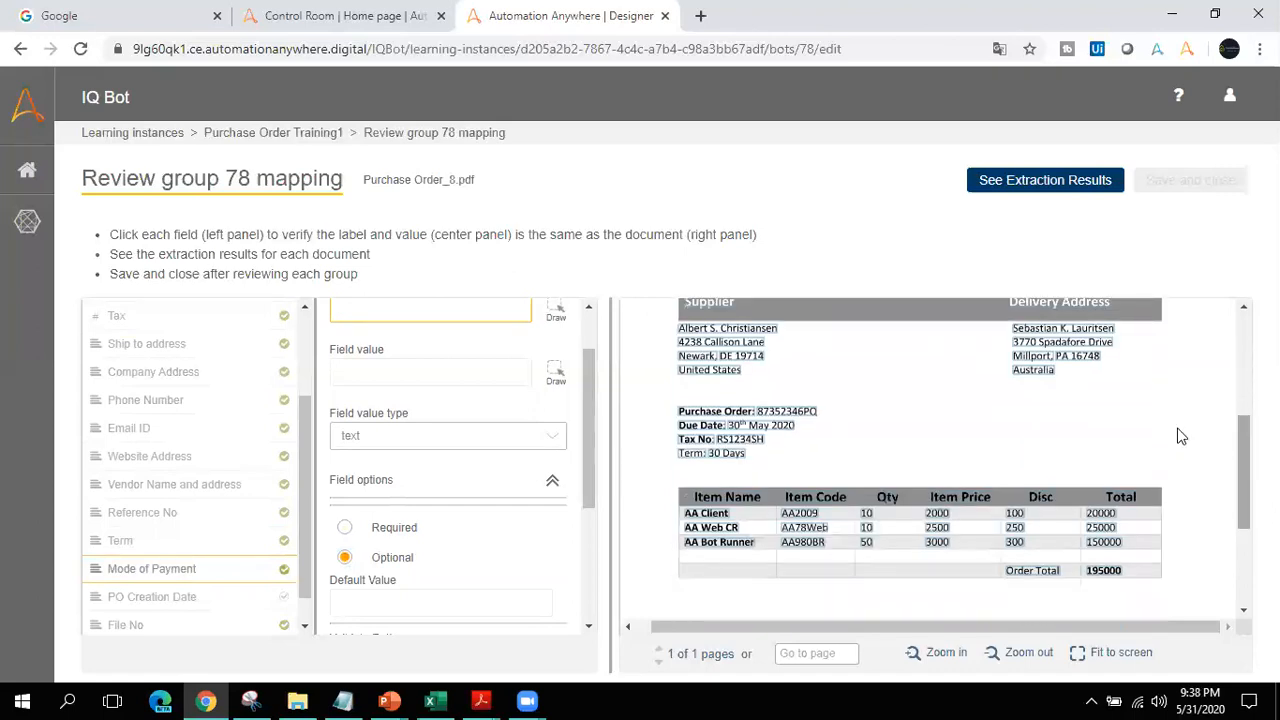
Step: Make PO Creation Date optional and map it to the "Date:" label and the date beside it in the document header
left_click(222, 600)
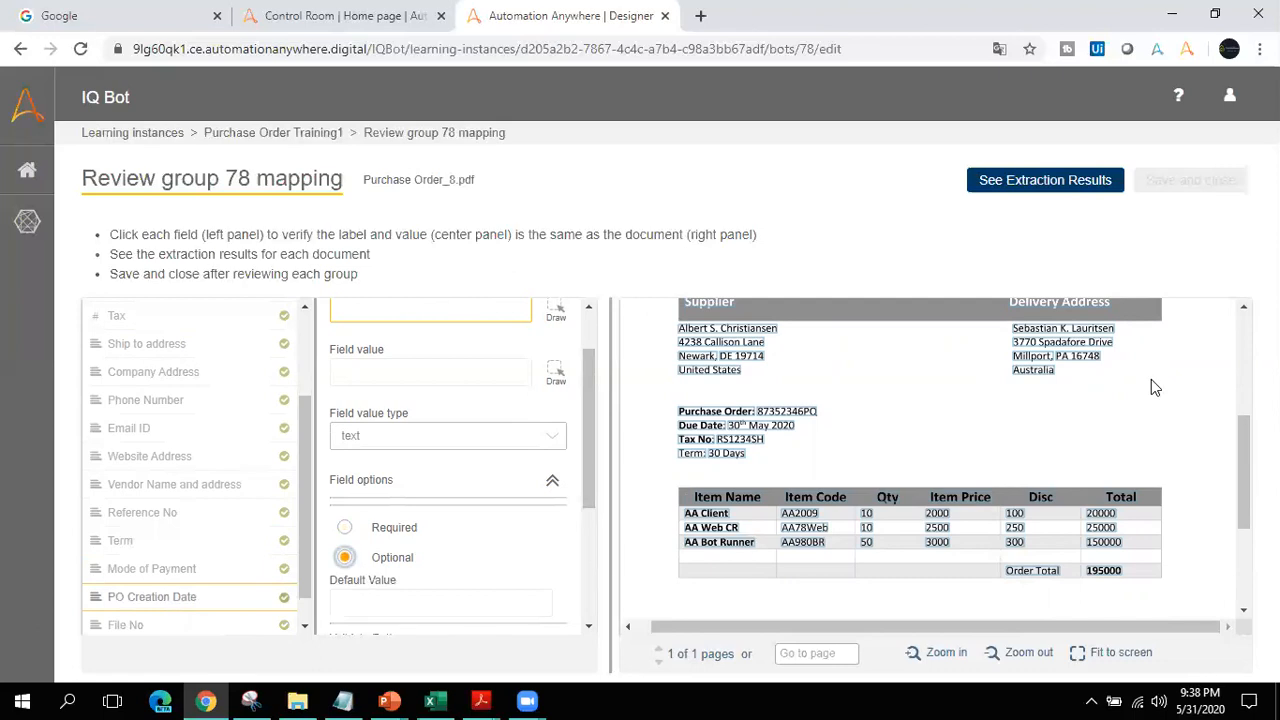
left_click_drag(1245, 450, 1244, 340)
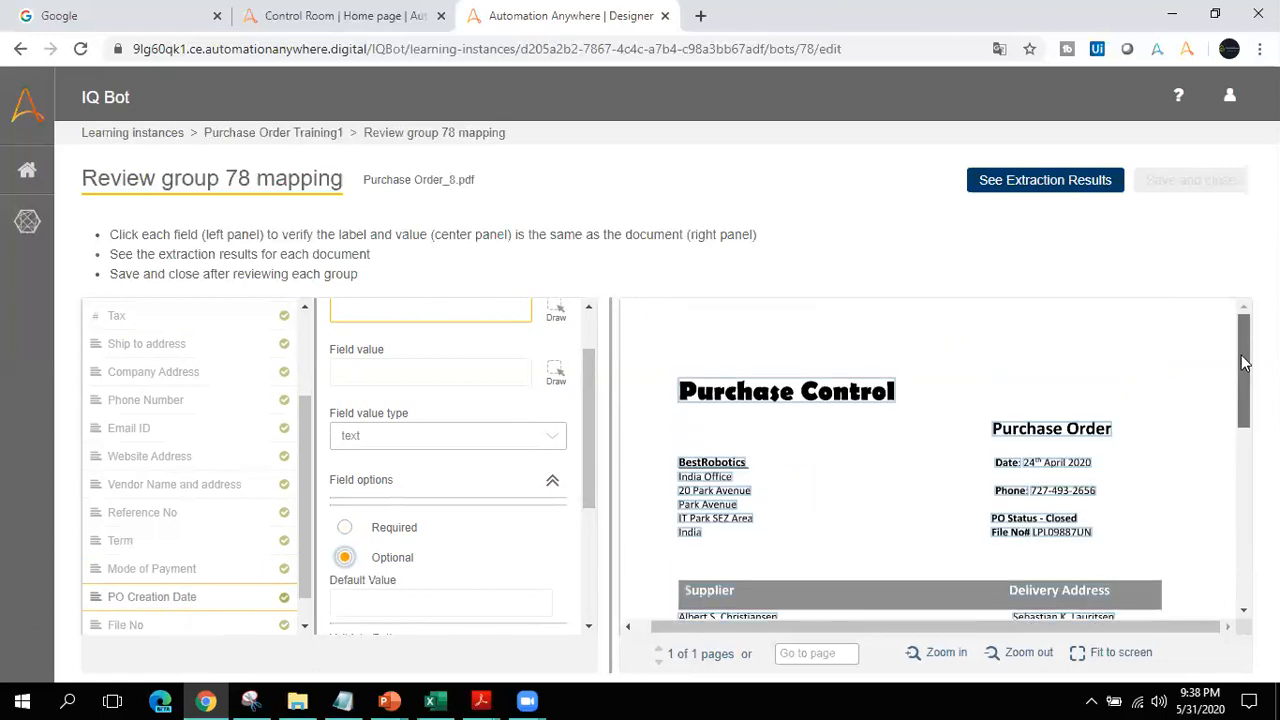
scroll(1243, 363, "down", 1)
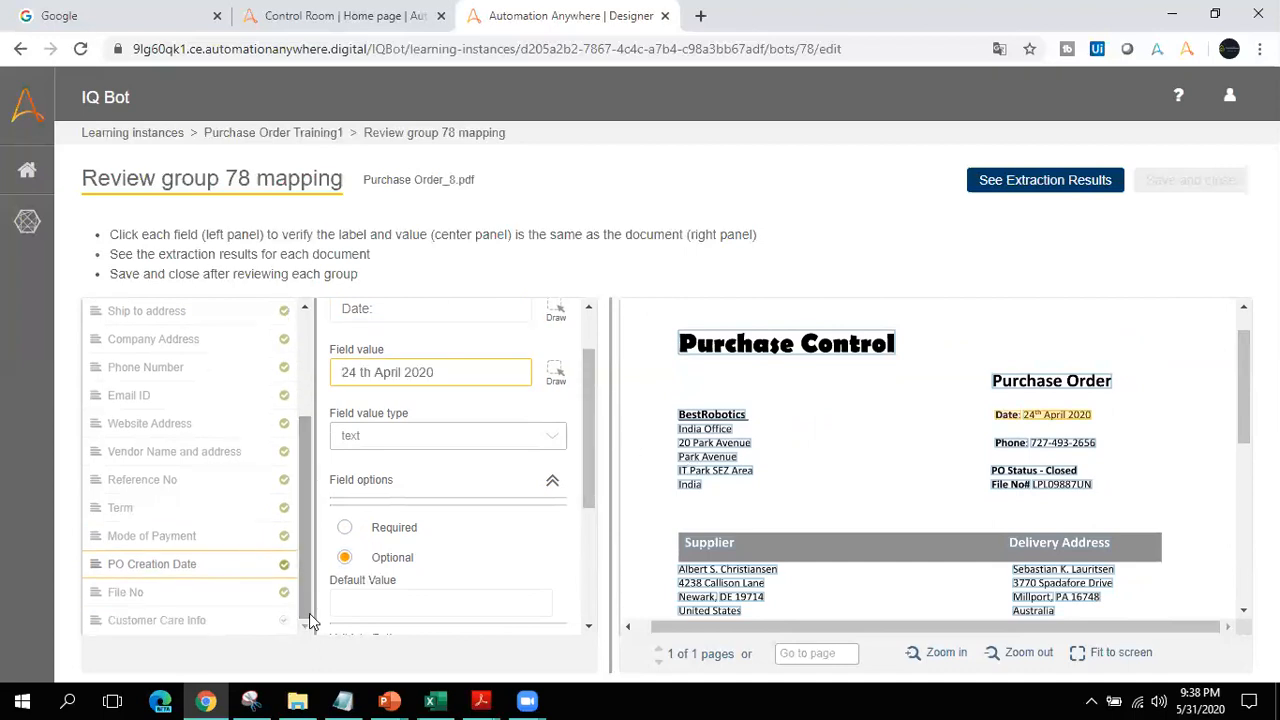
Step: Check File No, then make Customer Care Info optional and map it to the "Feel Free to contact us for any Clarification at:" line and its number
left_click(256, 598)
left_click(258, 626)
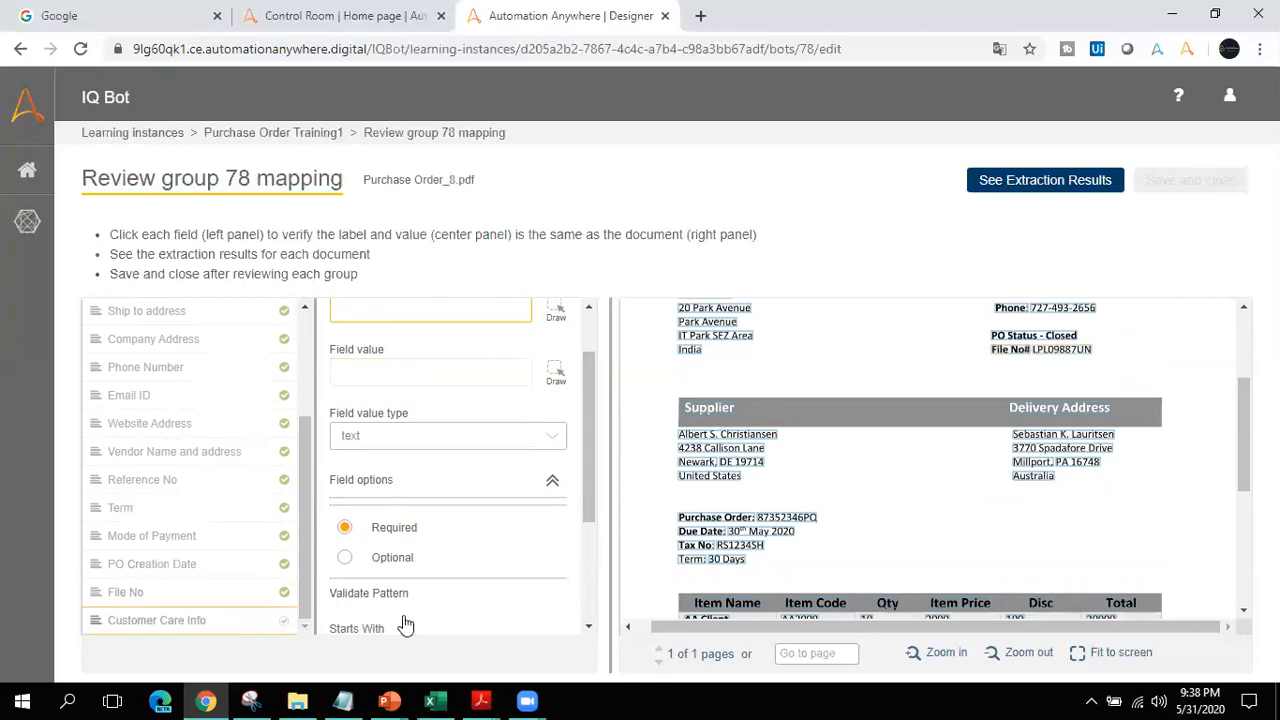
left_click(400, 558)
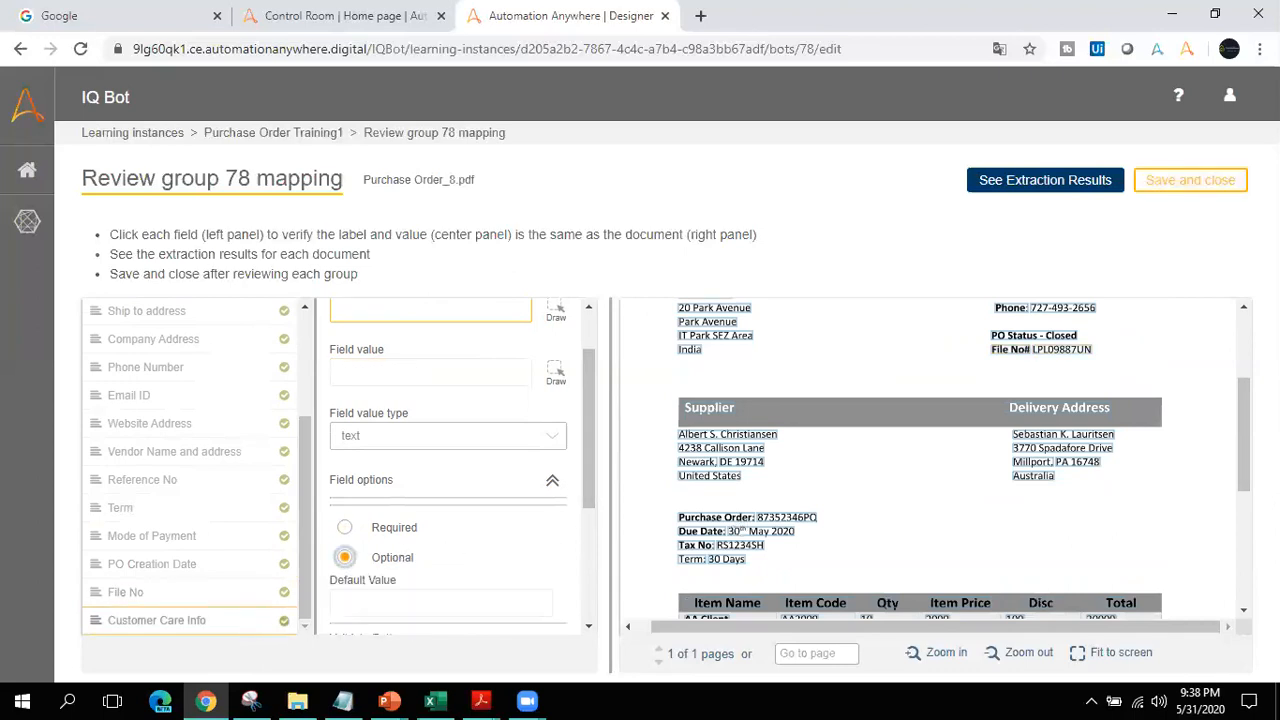
left_click_drag(1244, 432, 1244, 532)
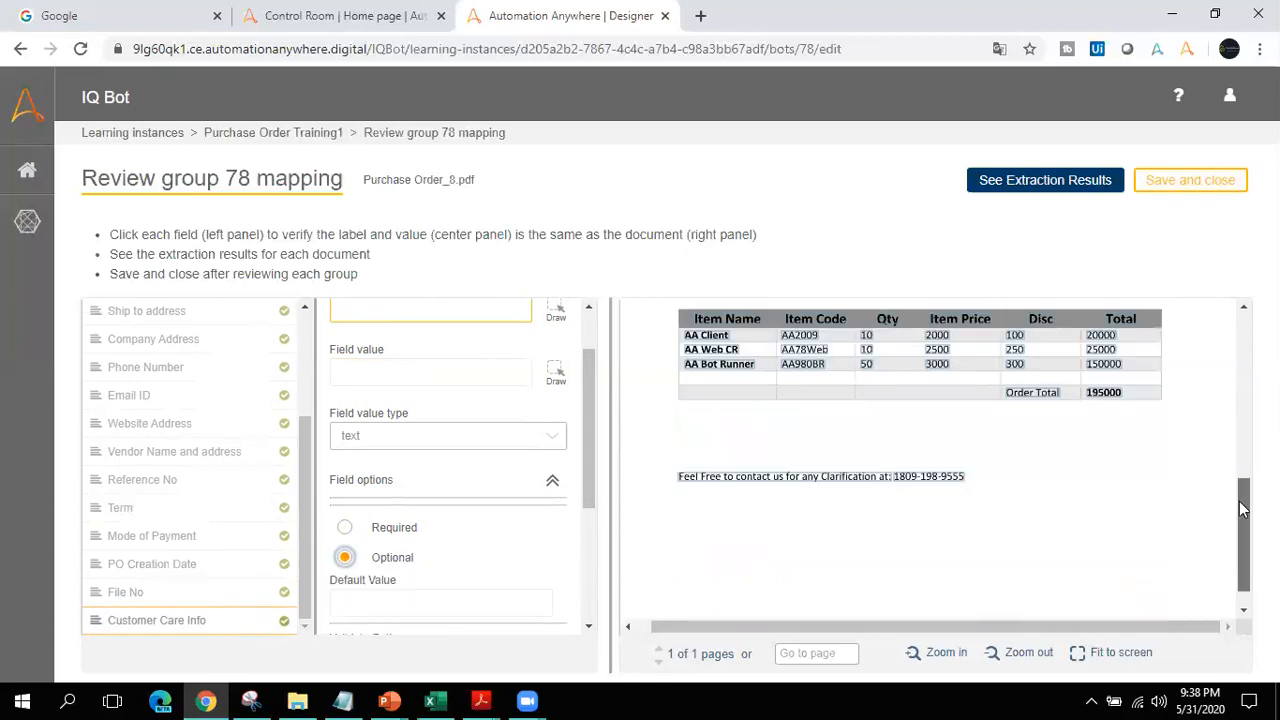
left_click(697, 479)
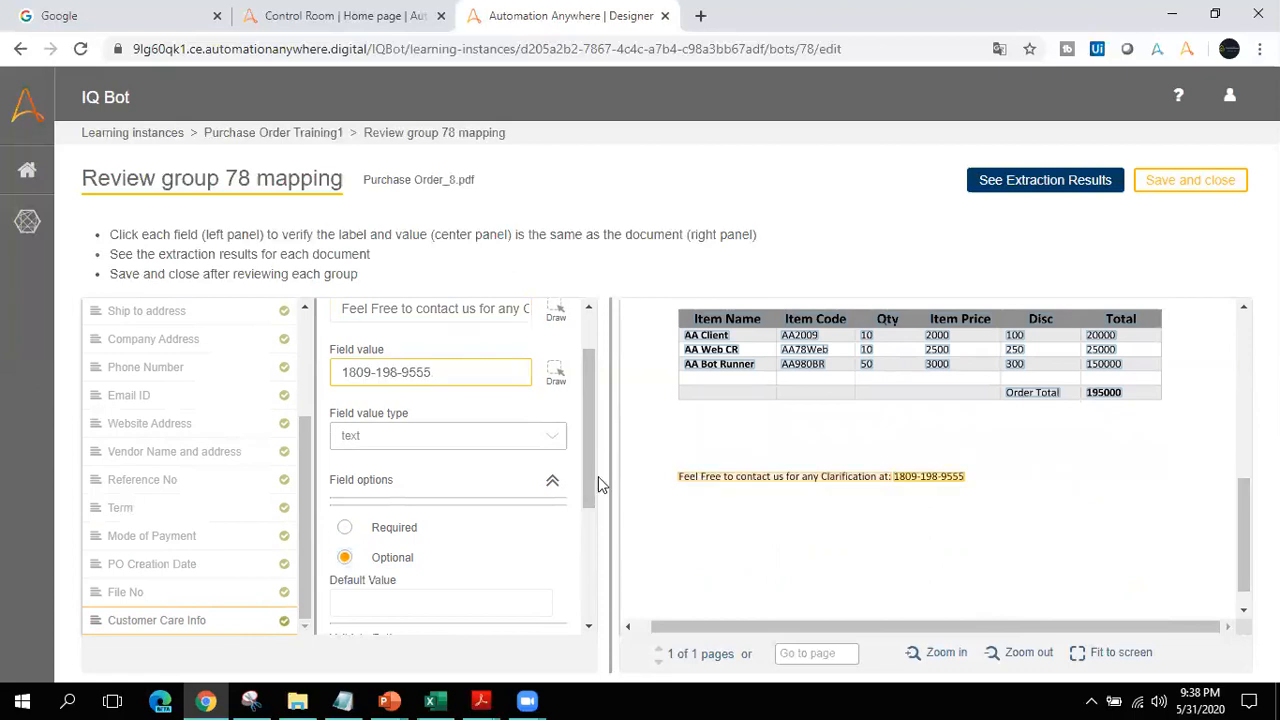
Step: Open the extraction results for group 78 and review the extracted field values for validation errors
left_click(1050, 197)
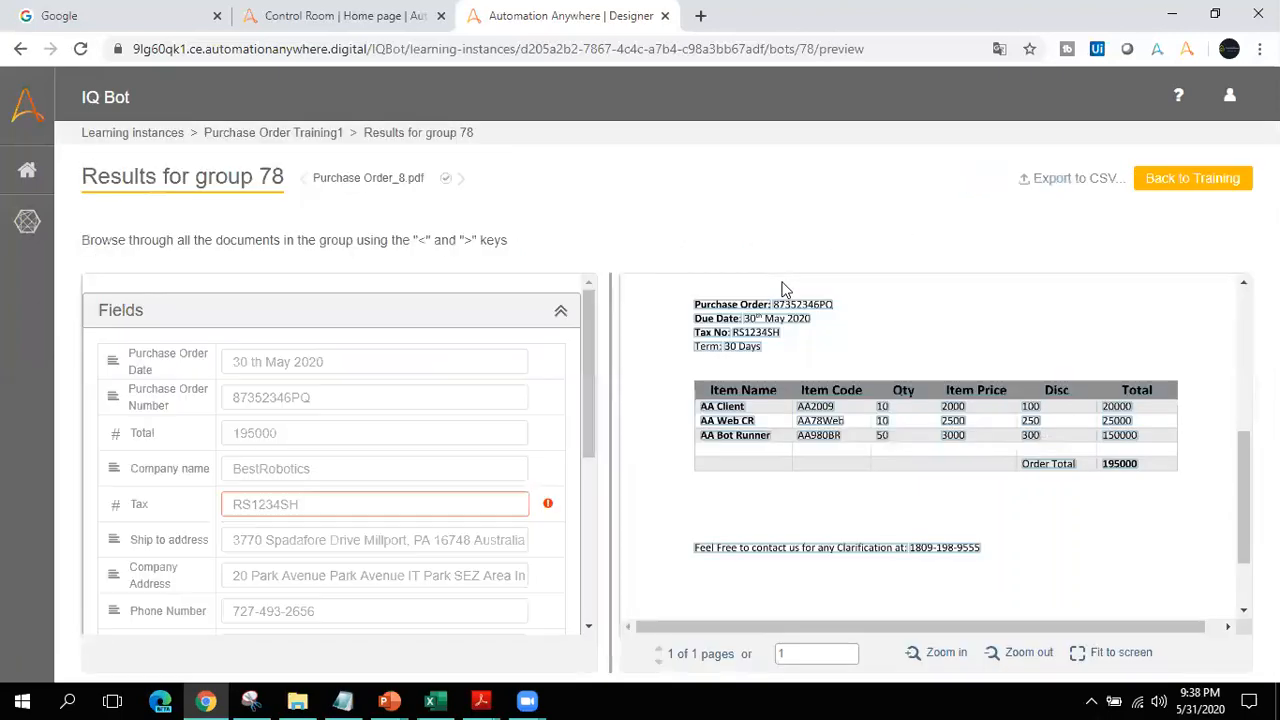
left_click_drag(588, 430, 585, 560)
scroll(587, 434, "up", 3)
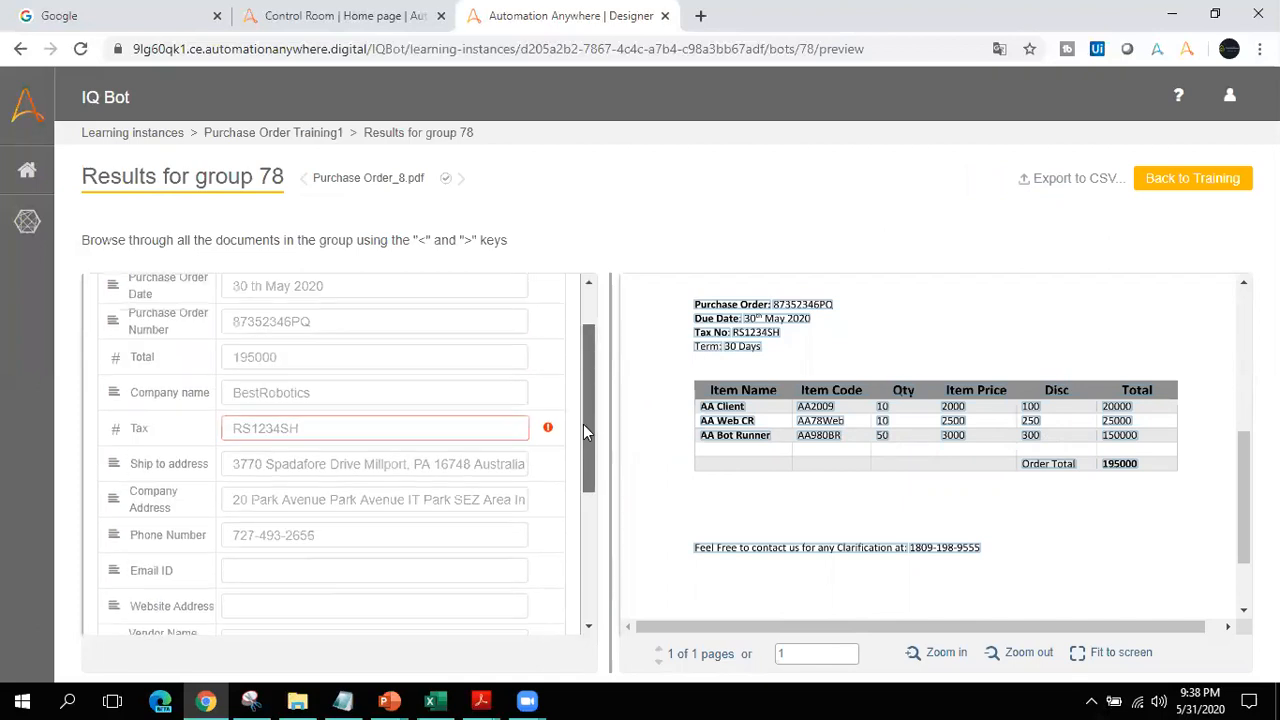
Step: Return to the group 78 training and set the Tax field's value type to text
left_click(1185, 180)
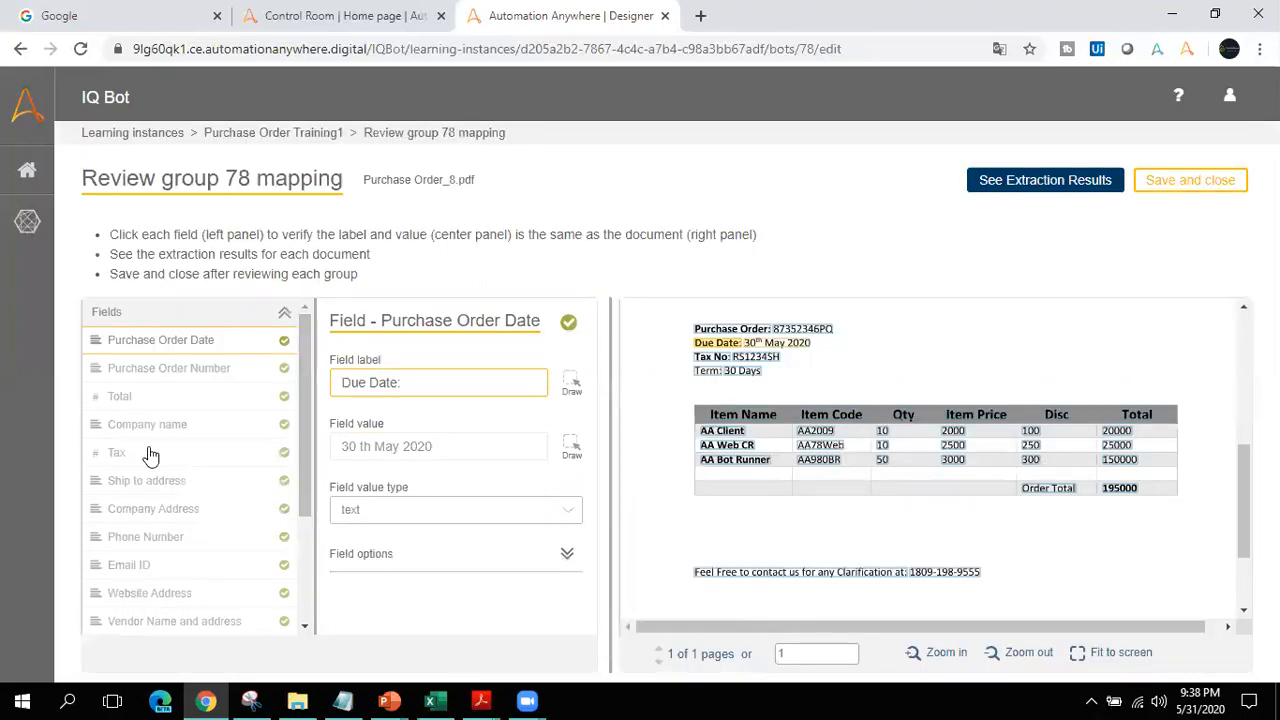
left_click(152, 453)
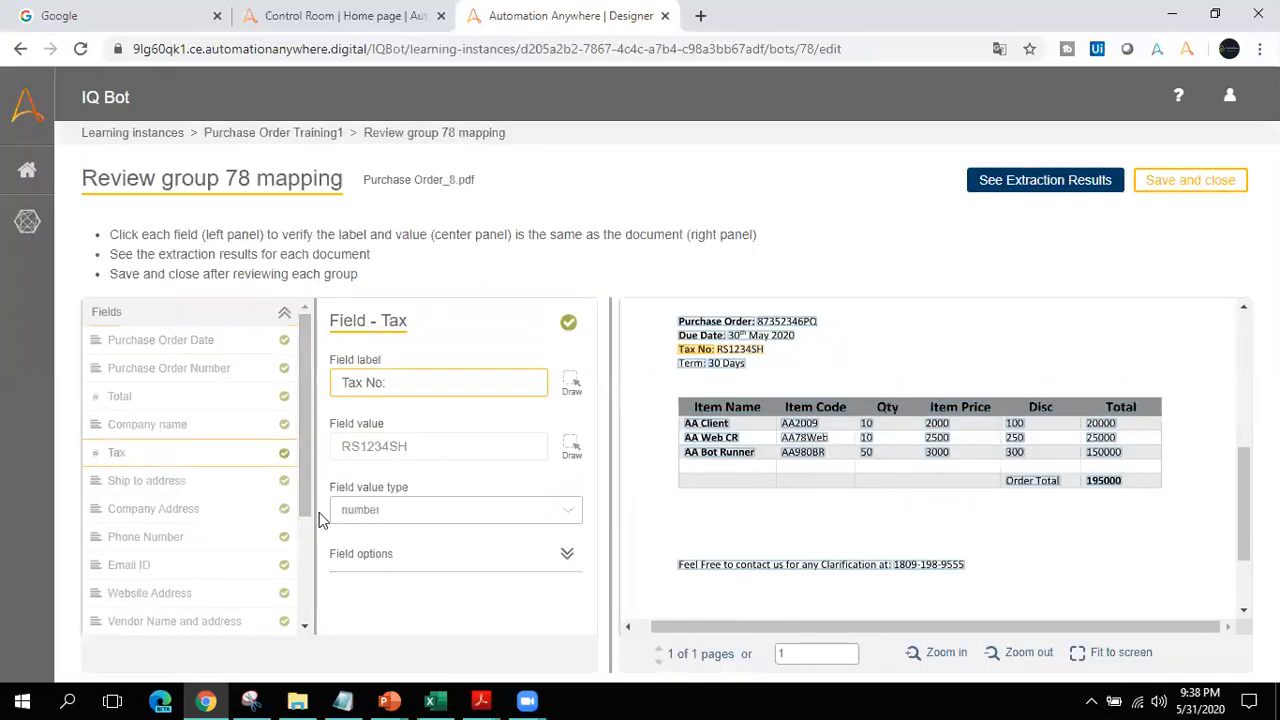
left_click(443, 527)
left_click(390, 530)
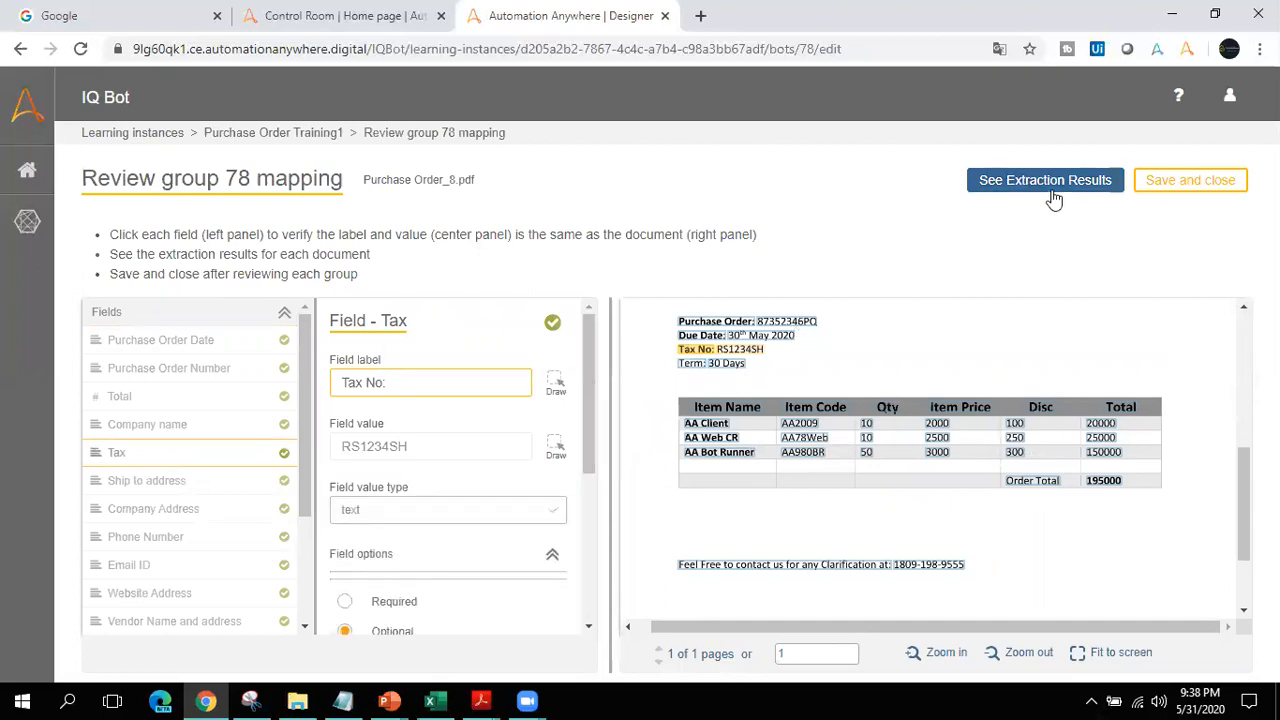
Step: Save and close the group 78 mapping, then dismiss the training completion notice
left_click(1175, 188)
left_click(596, 428)
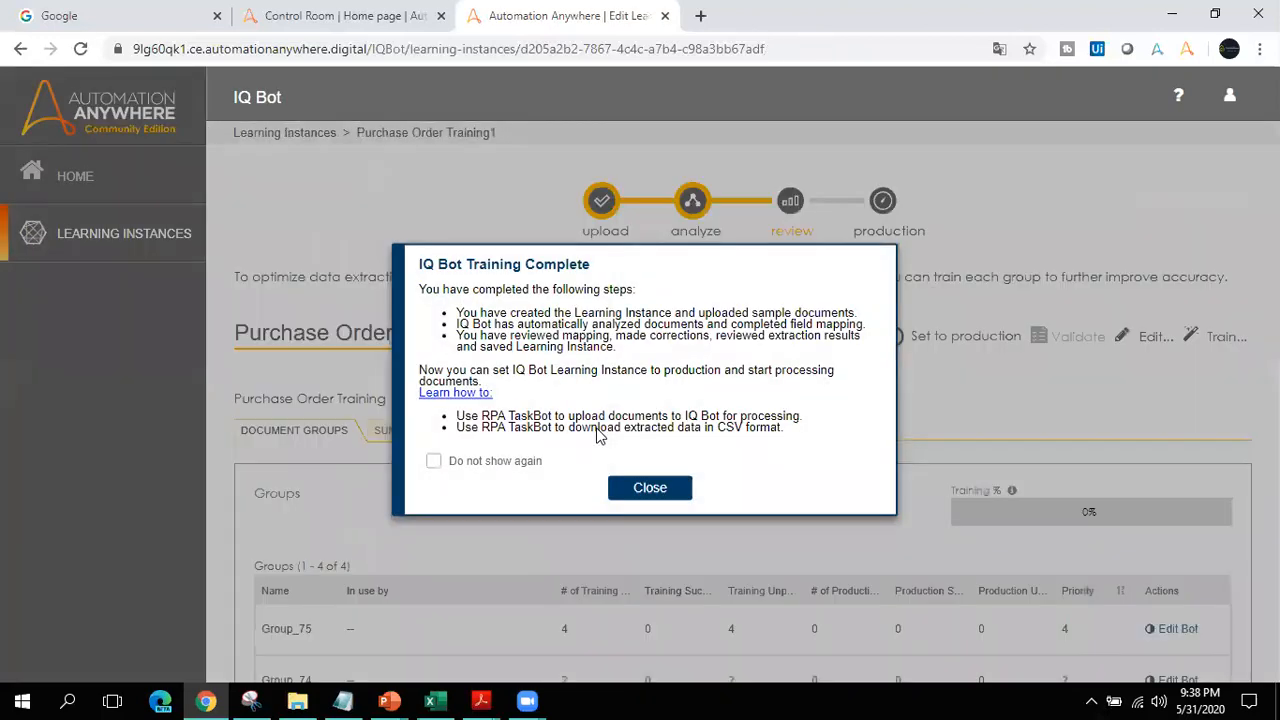
left_click(650, 489)
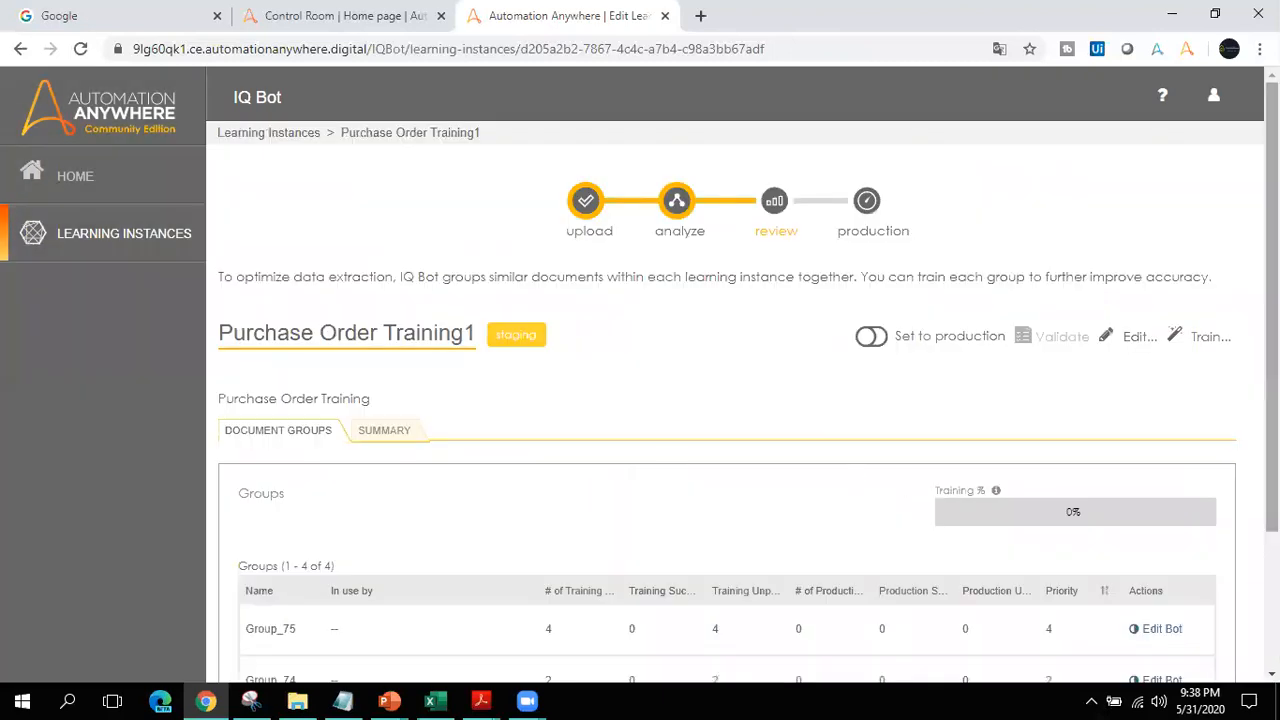
Step: Set the Purchase Order Training1 learning instance to production and review its document groups
scroll(591, 496, "down", 2)
scroll(735, 374, "up", 1)
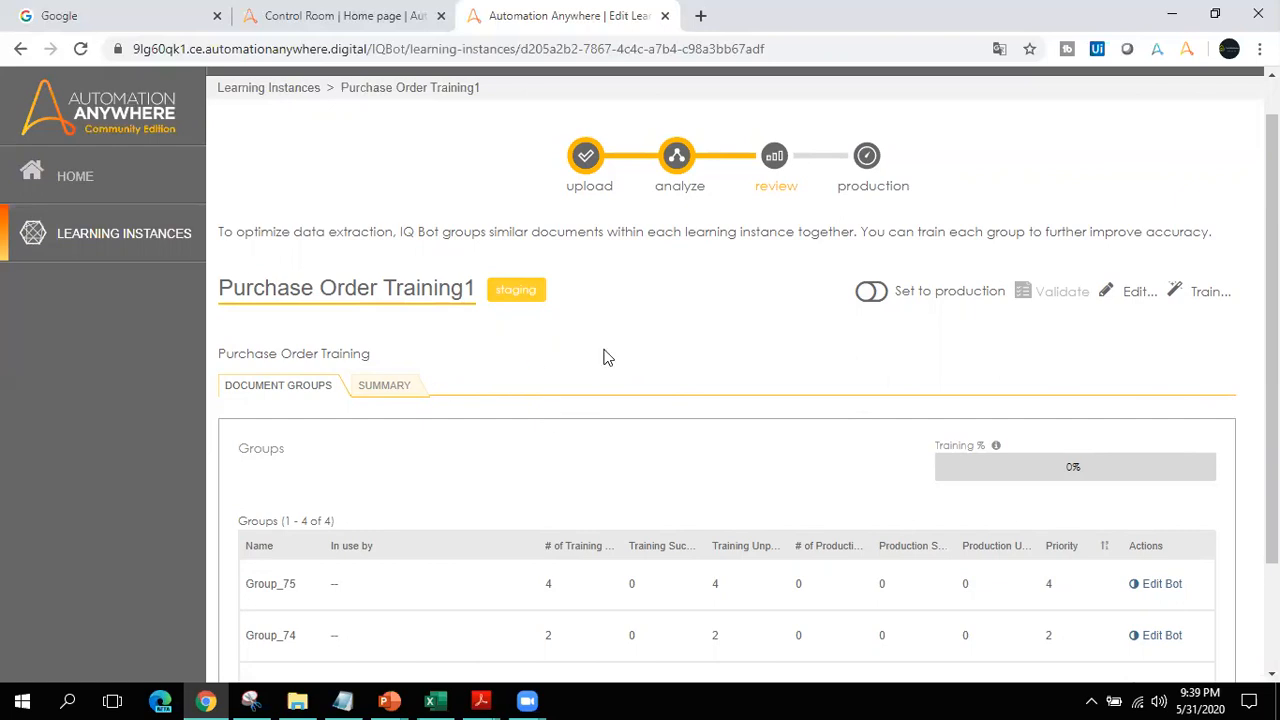
left_click(871, 298)
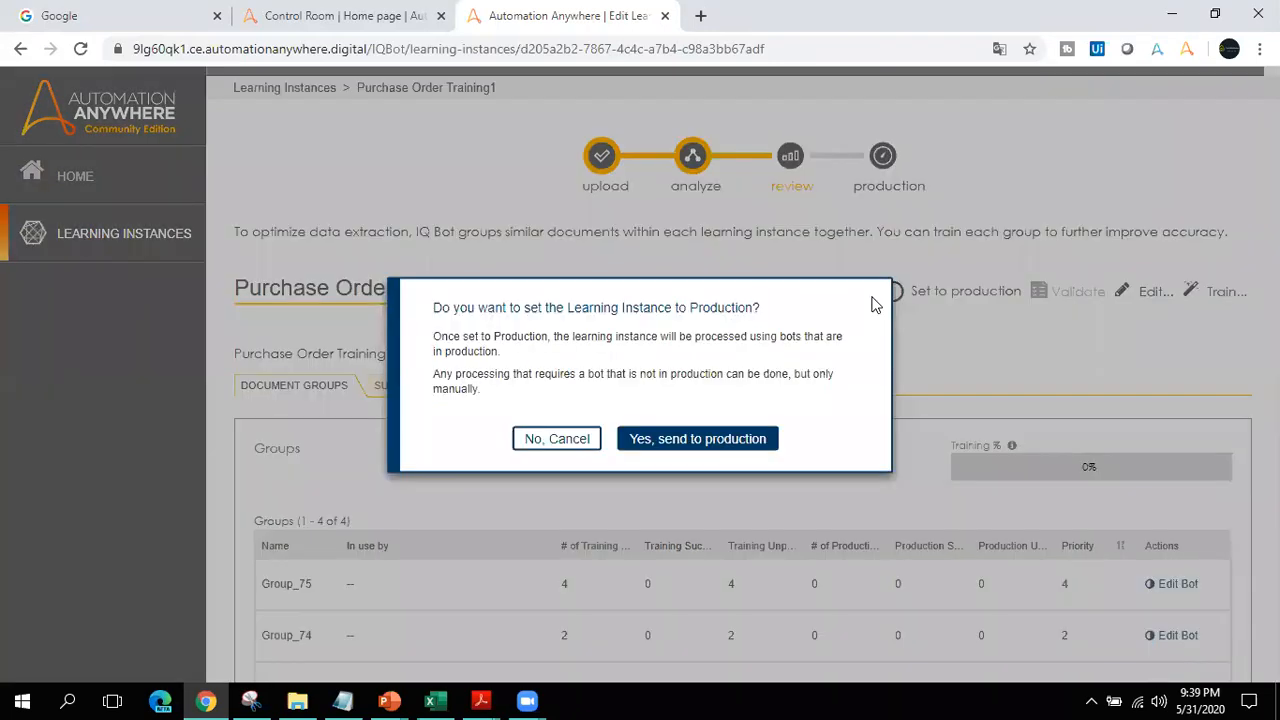
left_click(708, 452)
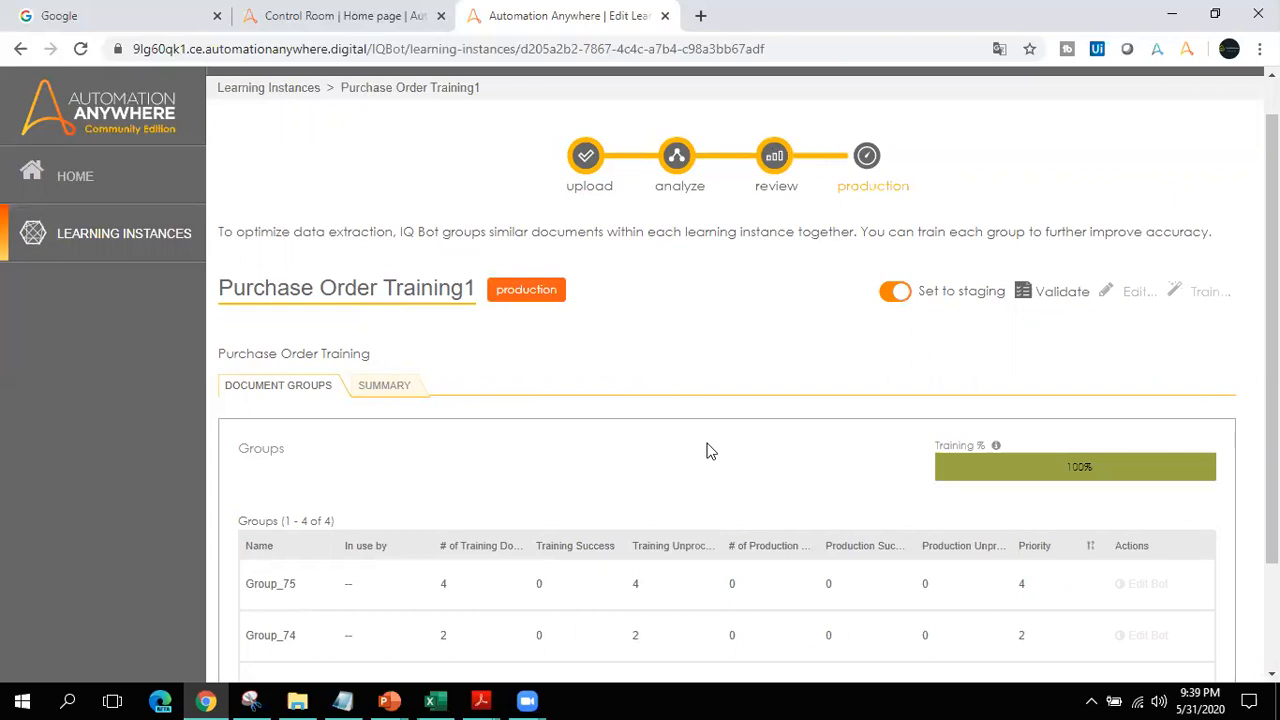
scroll(1050, 450, "down", 1)
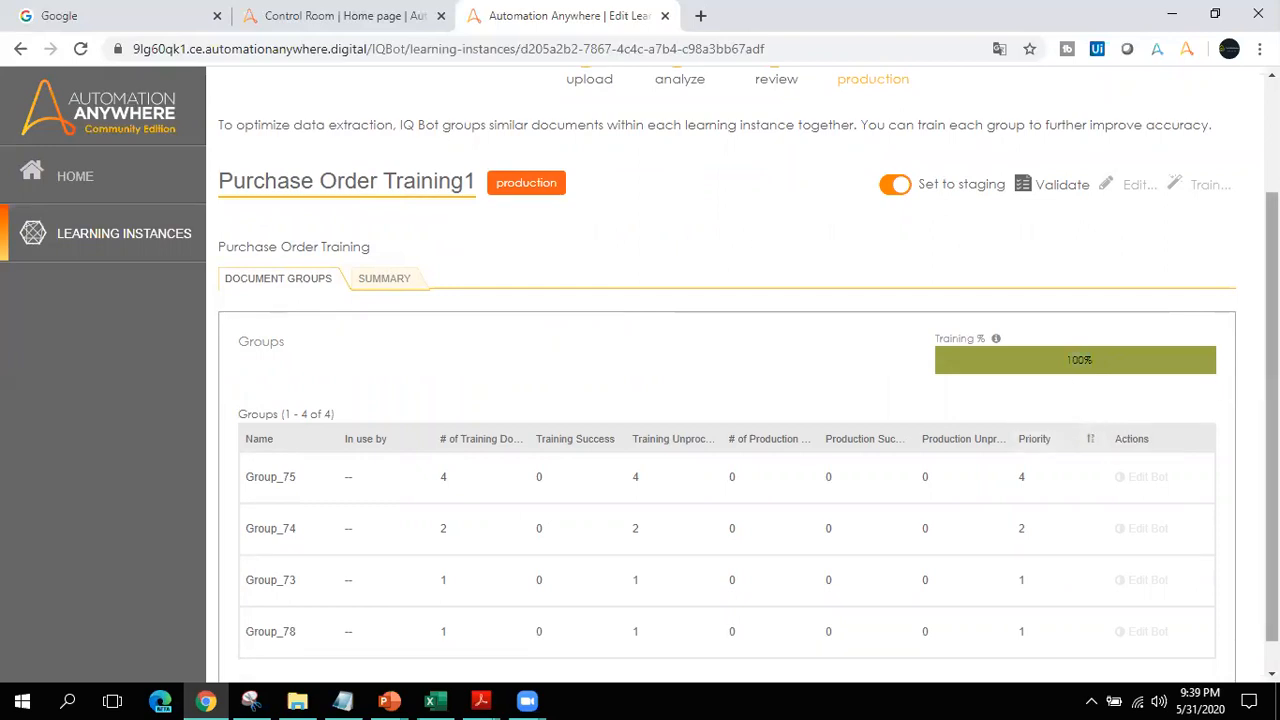
scroll(1126, 440, "down", 1)
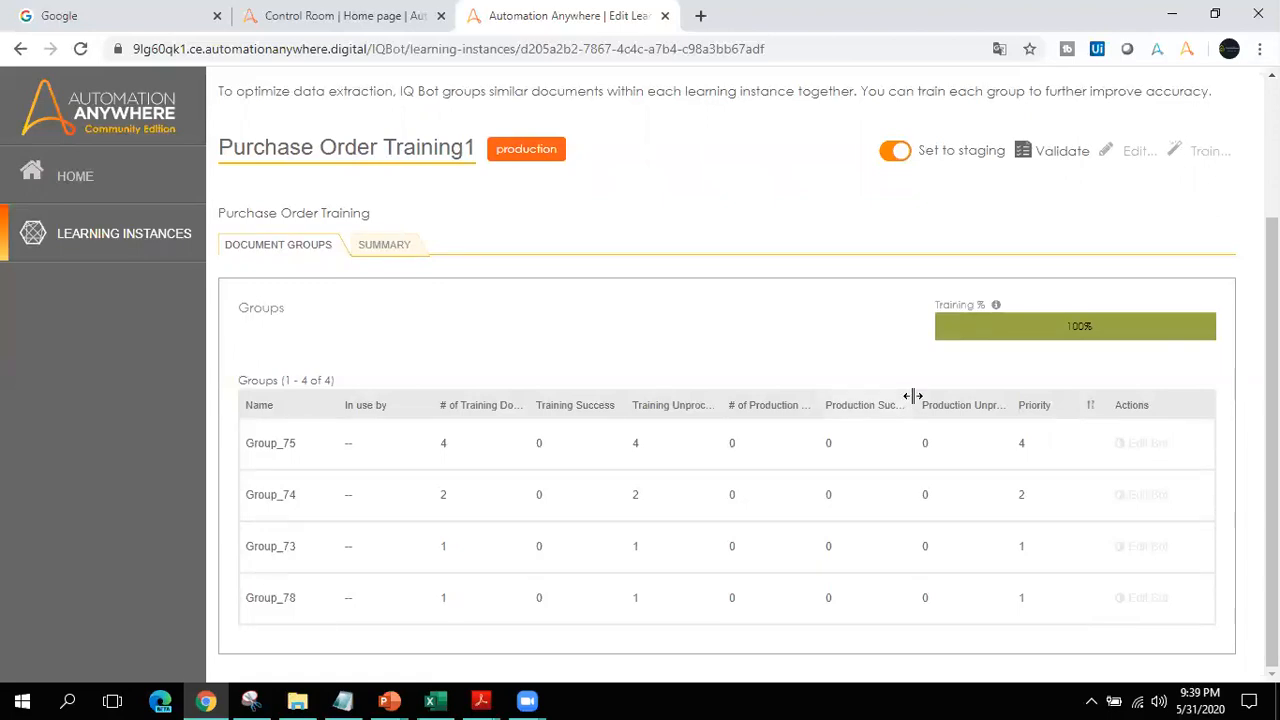
Step: Open the IQ Bot Doc Upload task in Automation Anywhere Workbench and check the purchase order PDFs in the IQ Bot source folder
key("super+d")
double_click(33, 277)
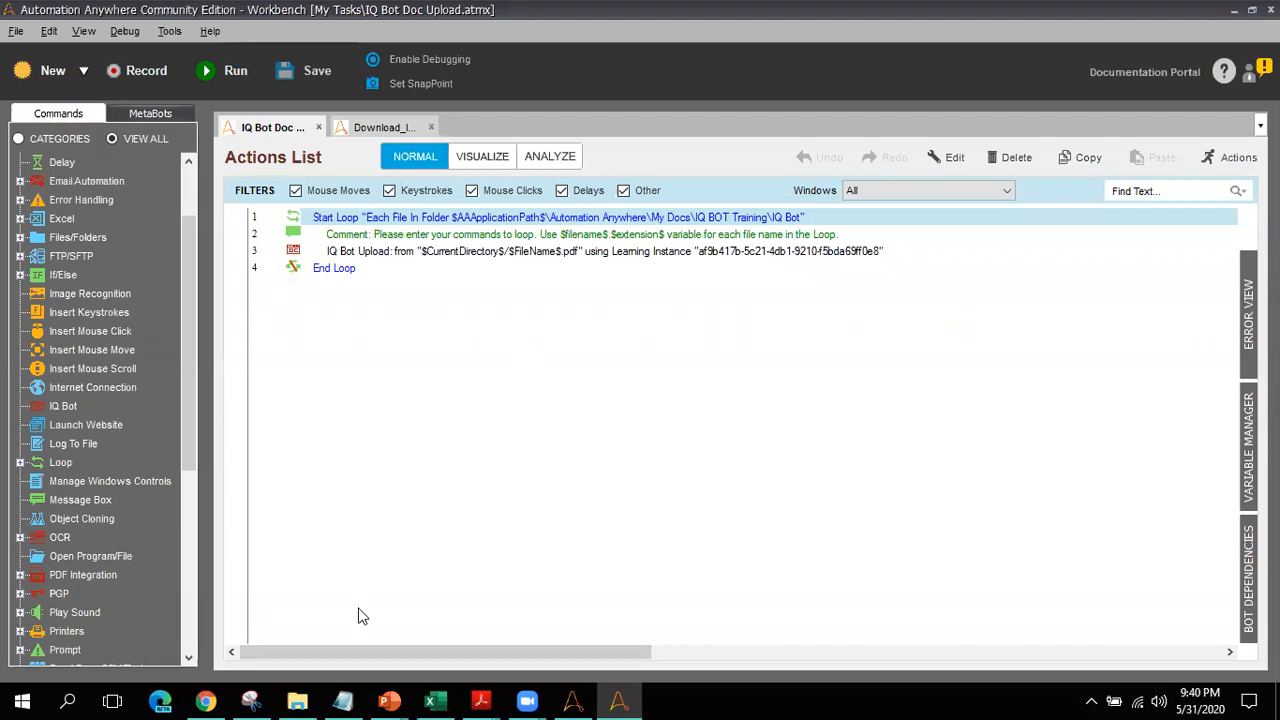
left_click(297, 701)
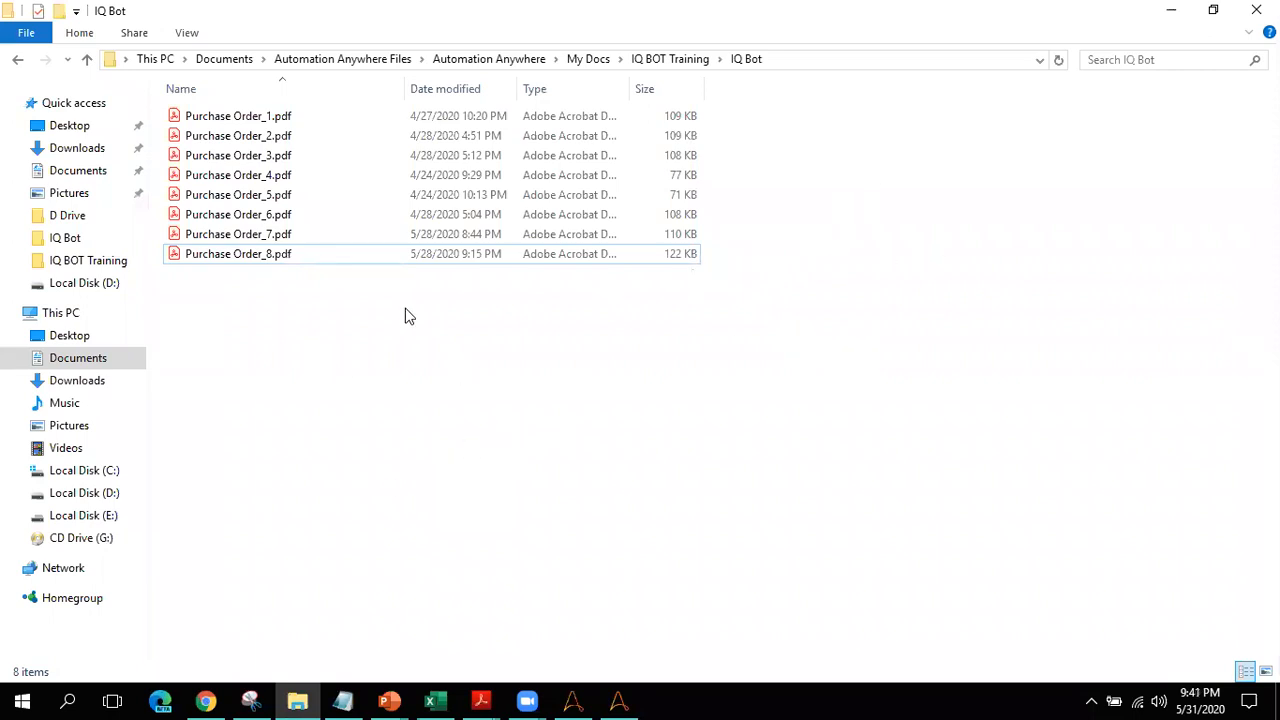
key("alt+Tab")
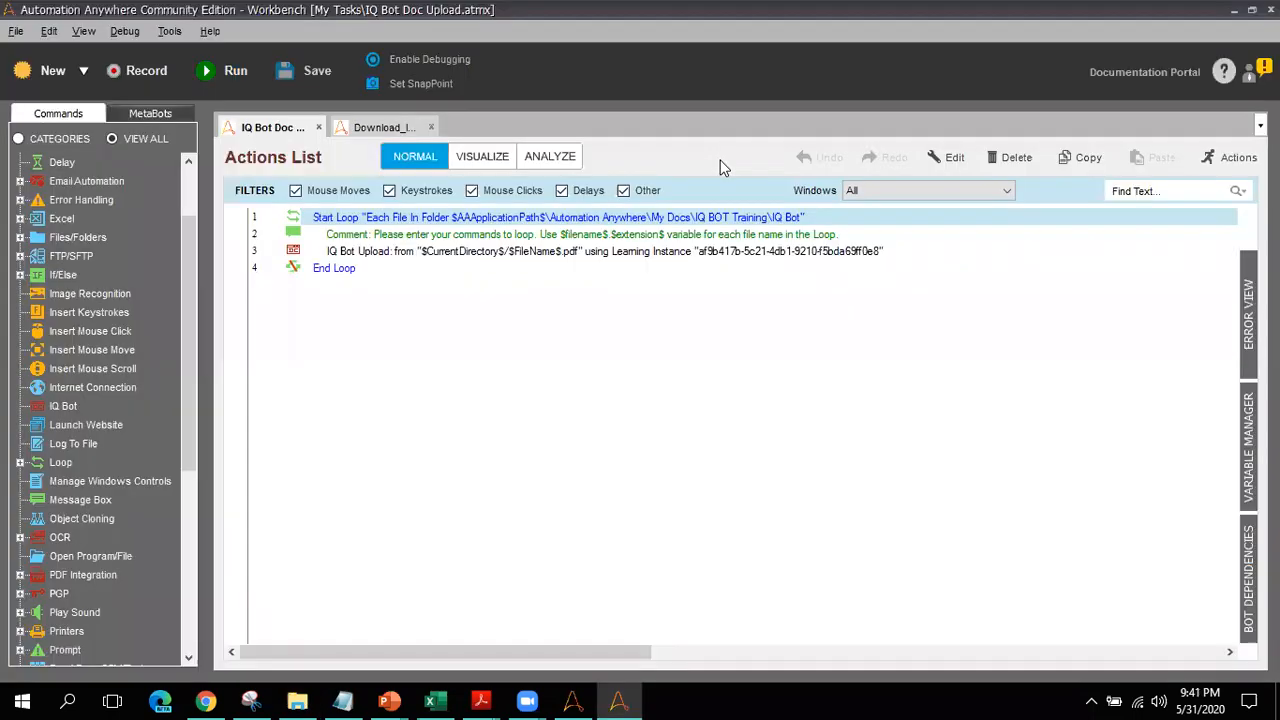
Step: Check the loop settings and source folder for the files in the IQ Bot Doc Upload task
double_click(545, 222)
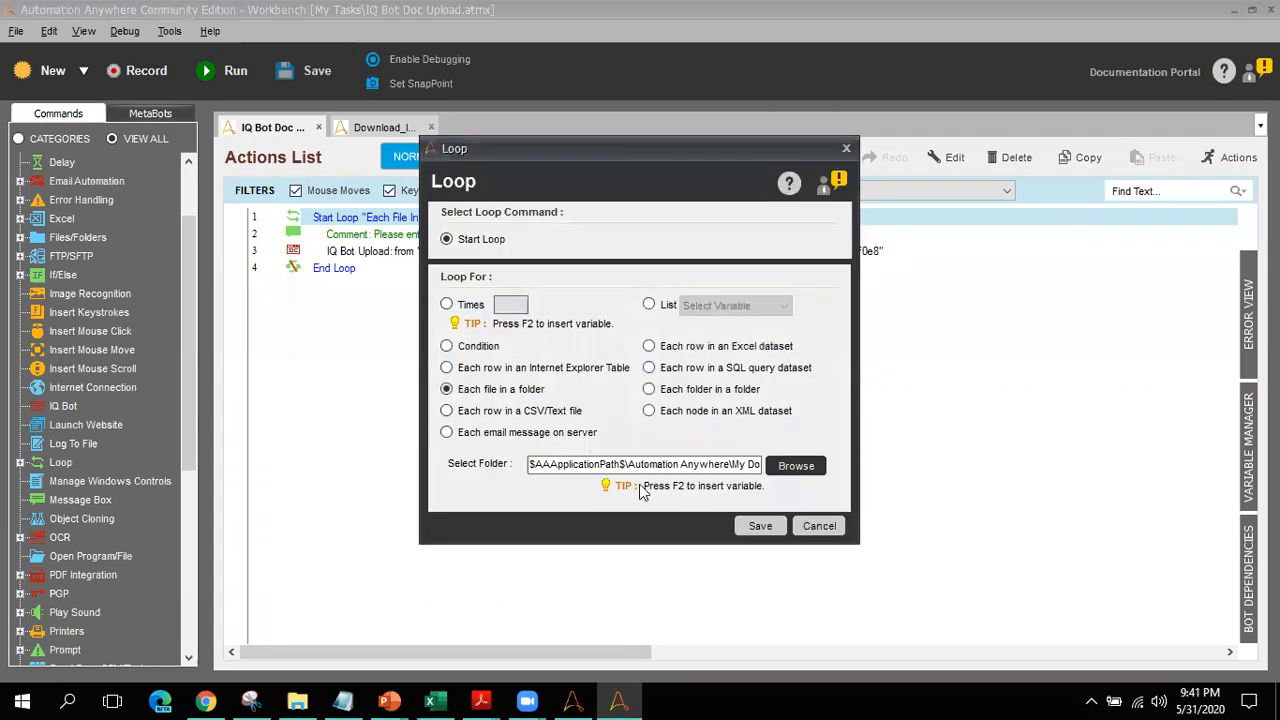
key("Escape")
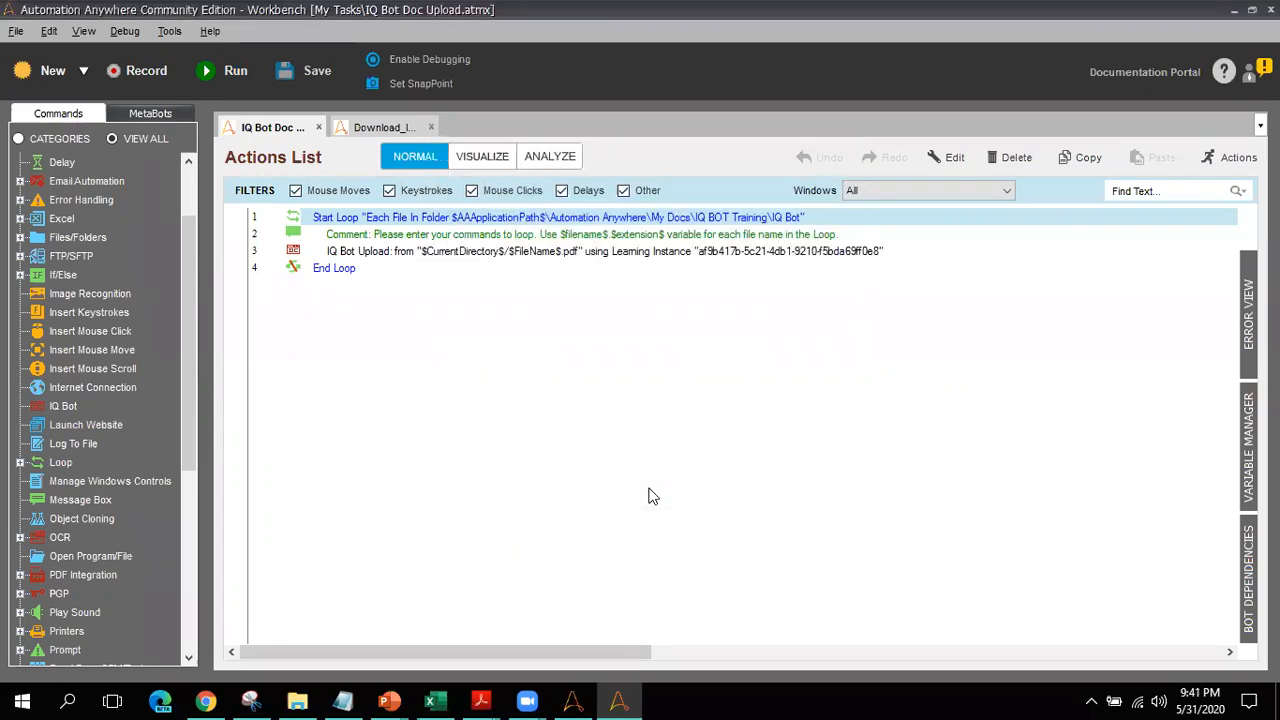
Step: Refresh the IQ Bot Upload command's learning instances, select Purchase Order Training1 and save the task
left_click(405, 255)
double_click(405, 255)
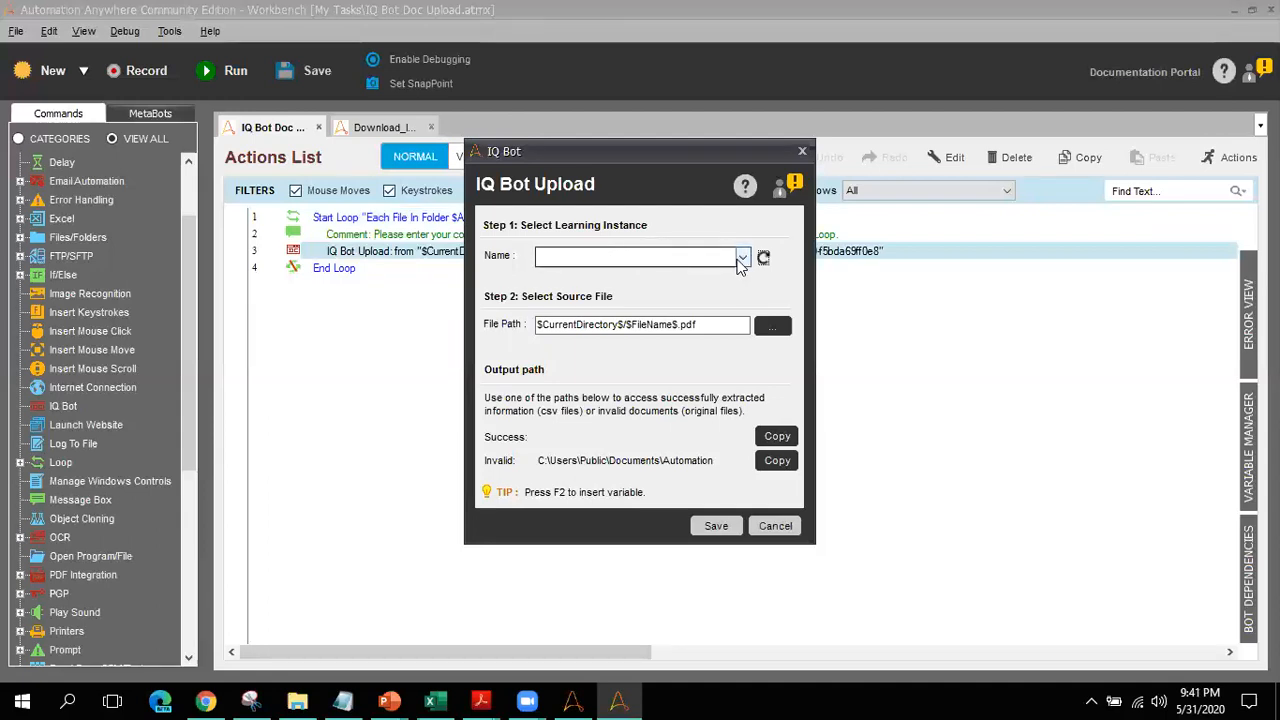
left_click(205, 700)
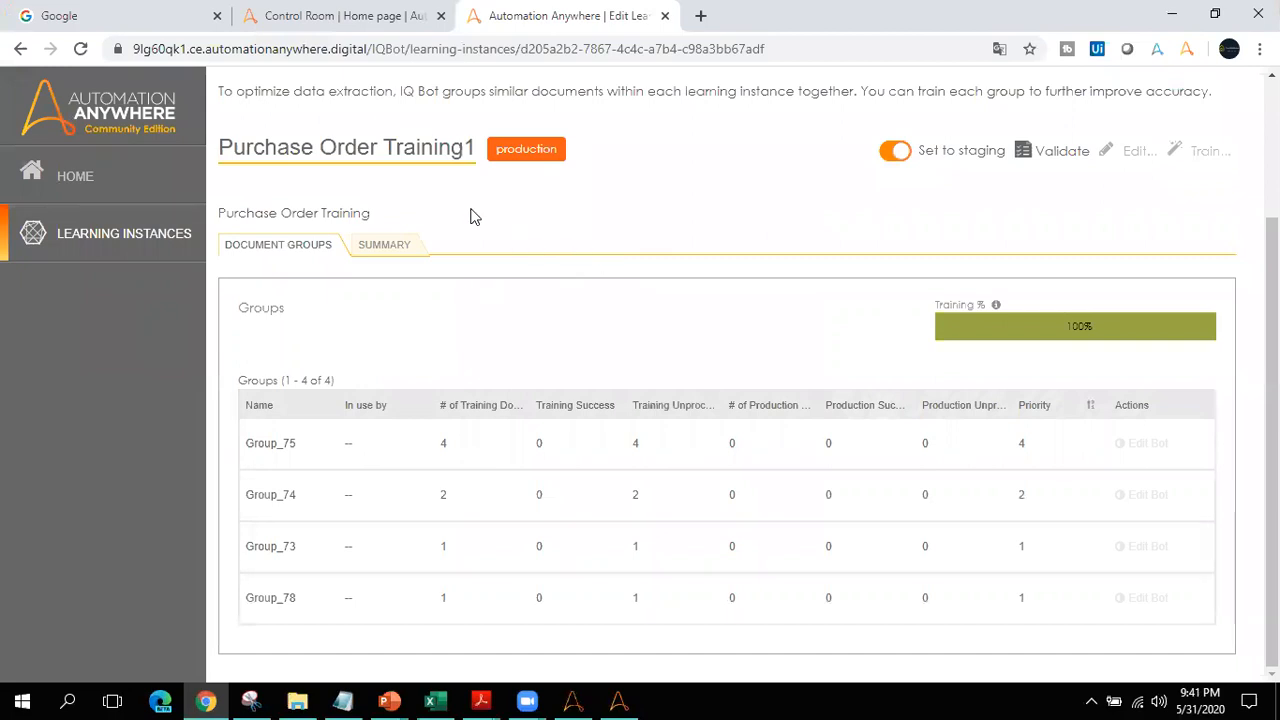
triple_click(395, 155)
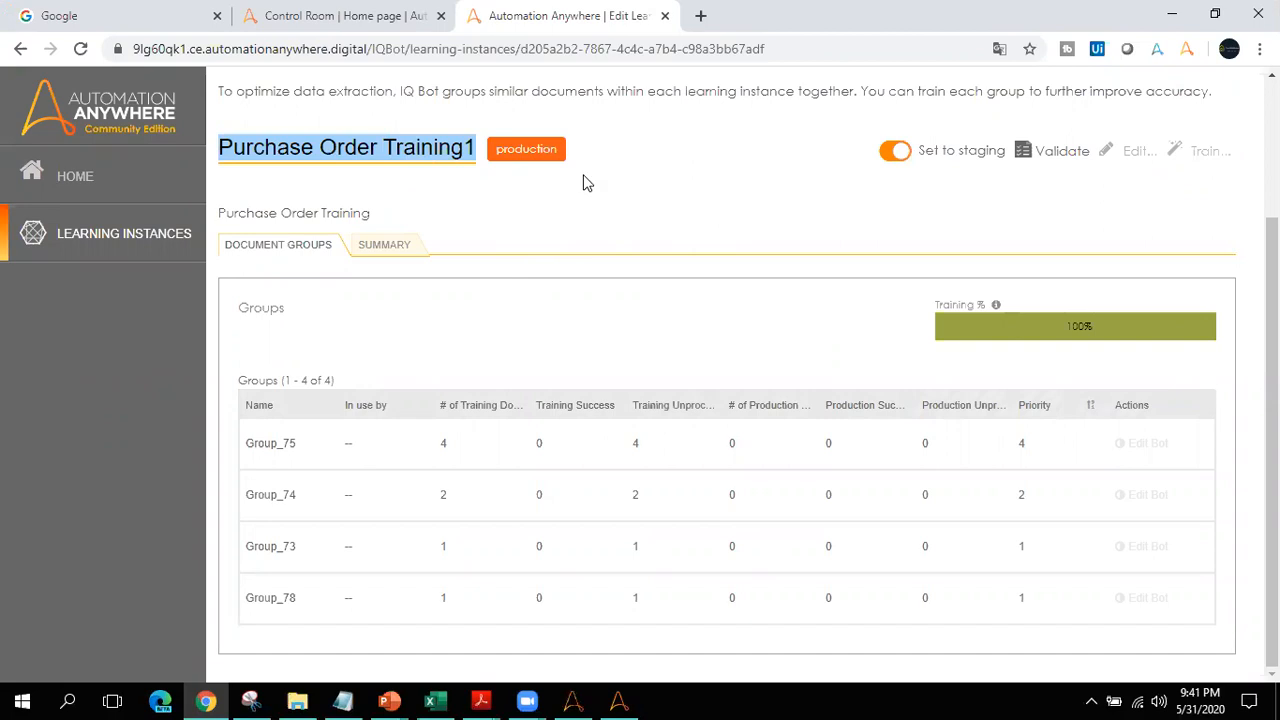
key("alt+Tab")
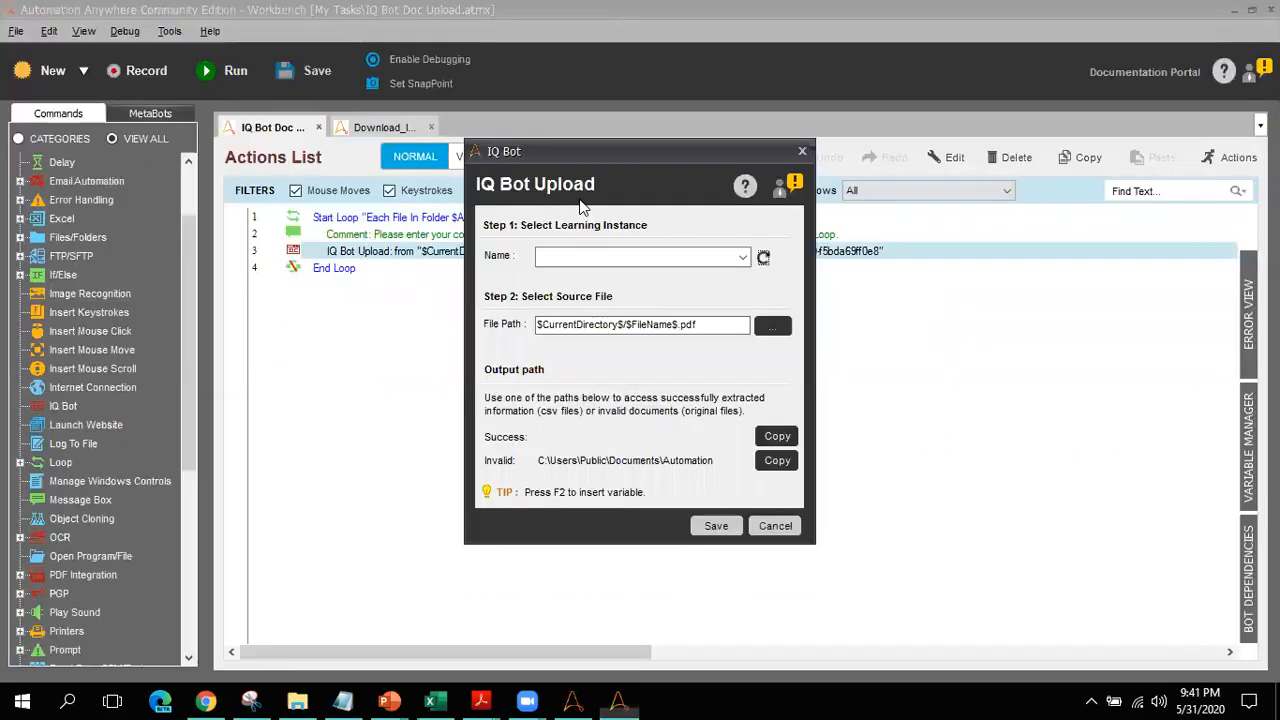
left_click(763, 258)
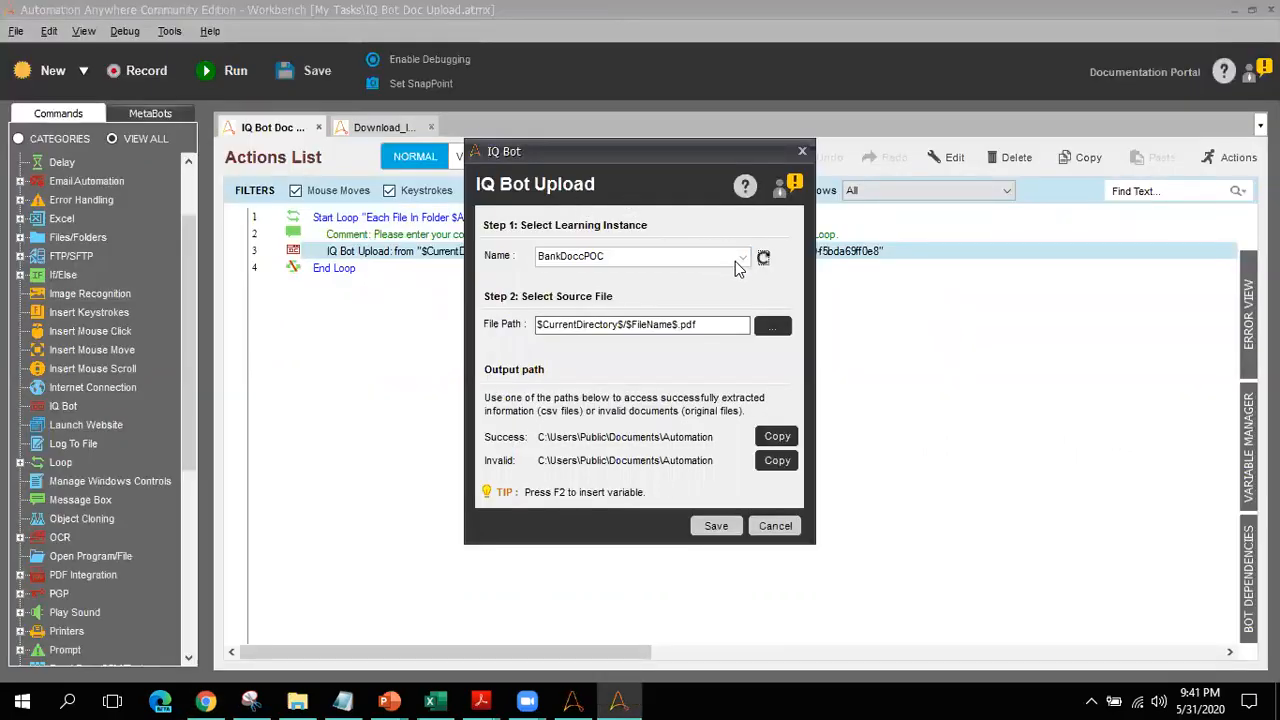
left_click(742, 257)
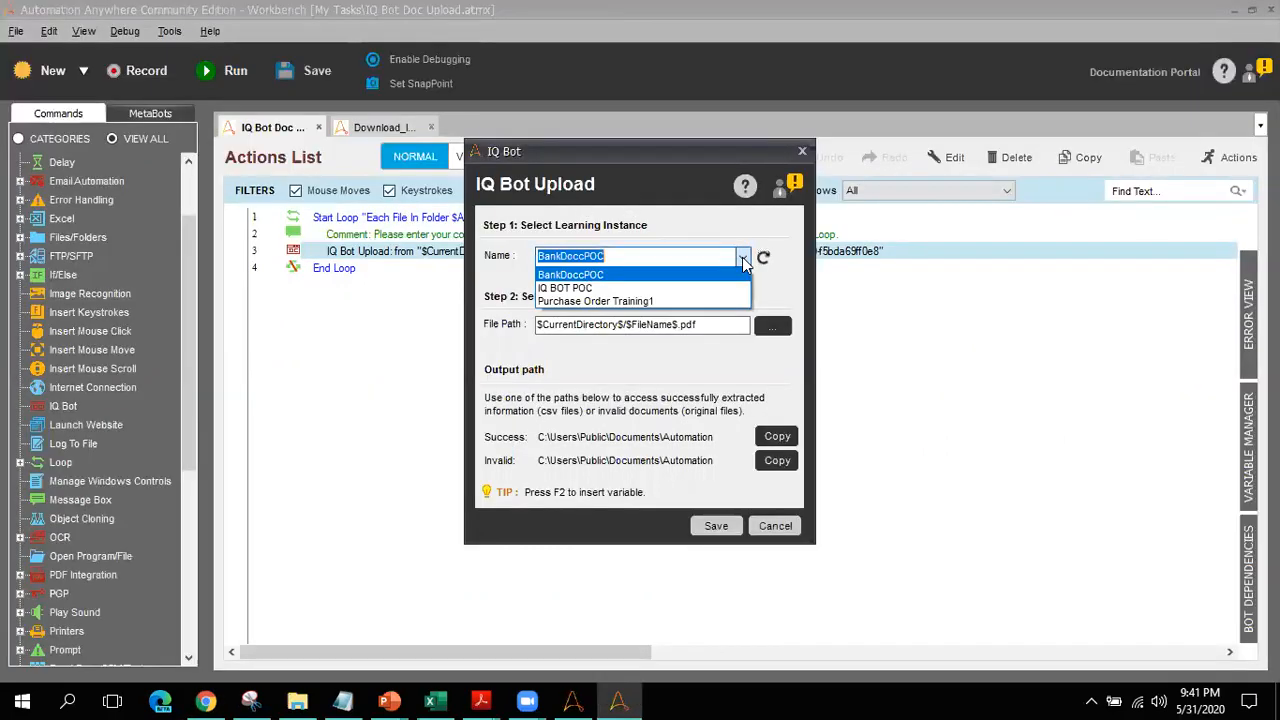
left_click(698, 302)
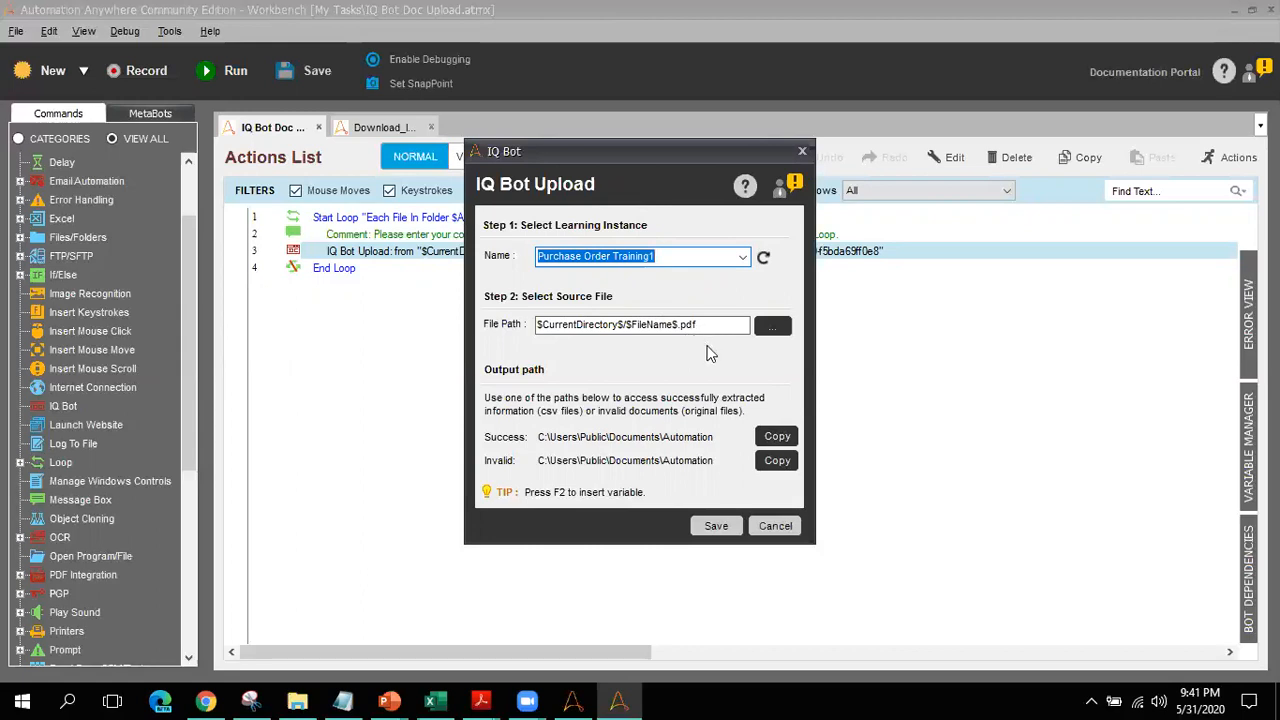
left_click(722, 526)
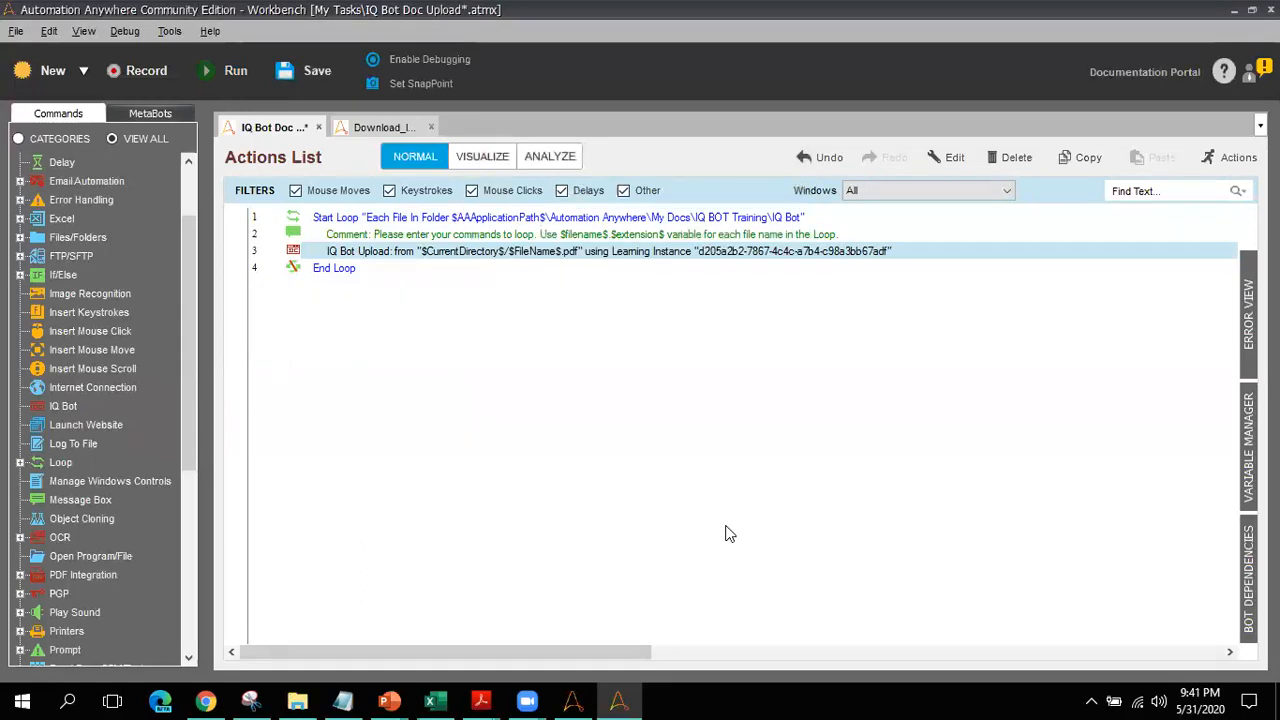
left_click(292, 76)
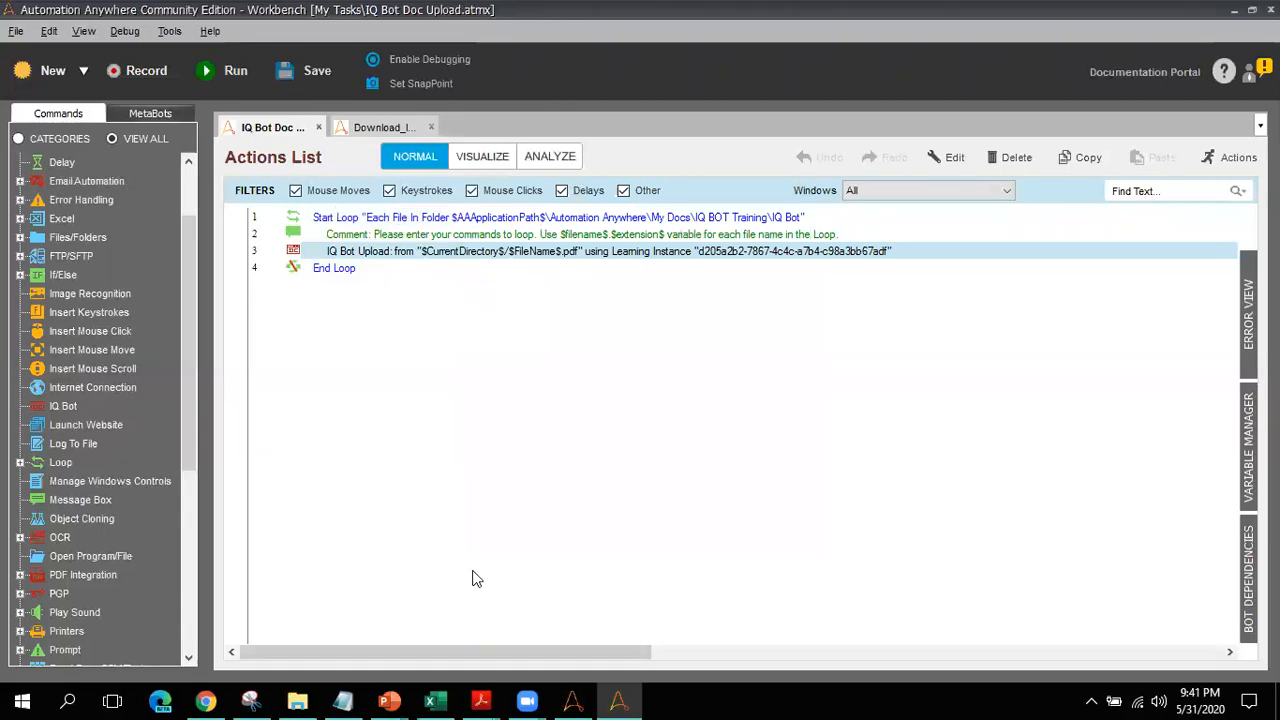
Step: Check the purchase order PDFs in the IQ Bot source folder and run the IQ Bot Doc Upload task
left_click(297, 700)
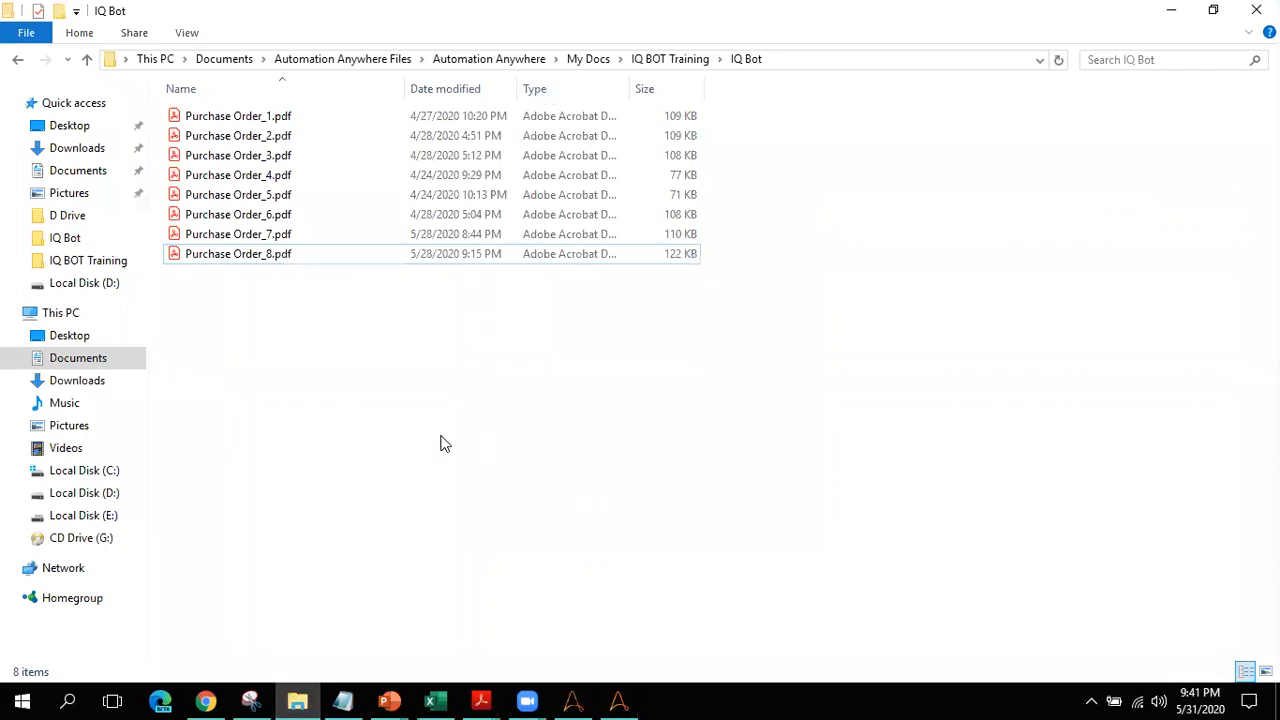
key("alt+Tab")
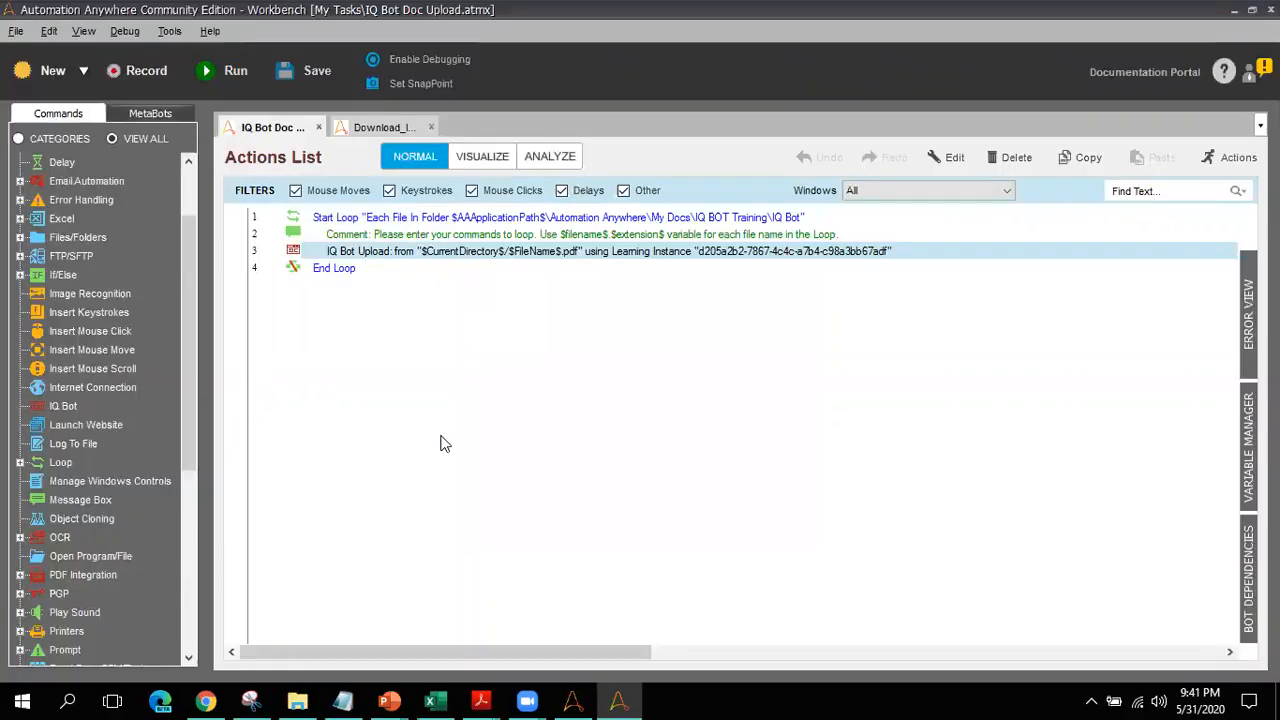
key("alt+Tab")
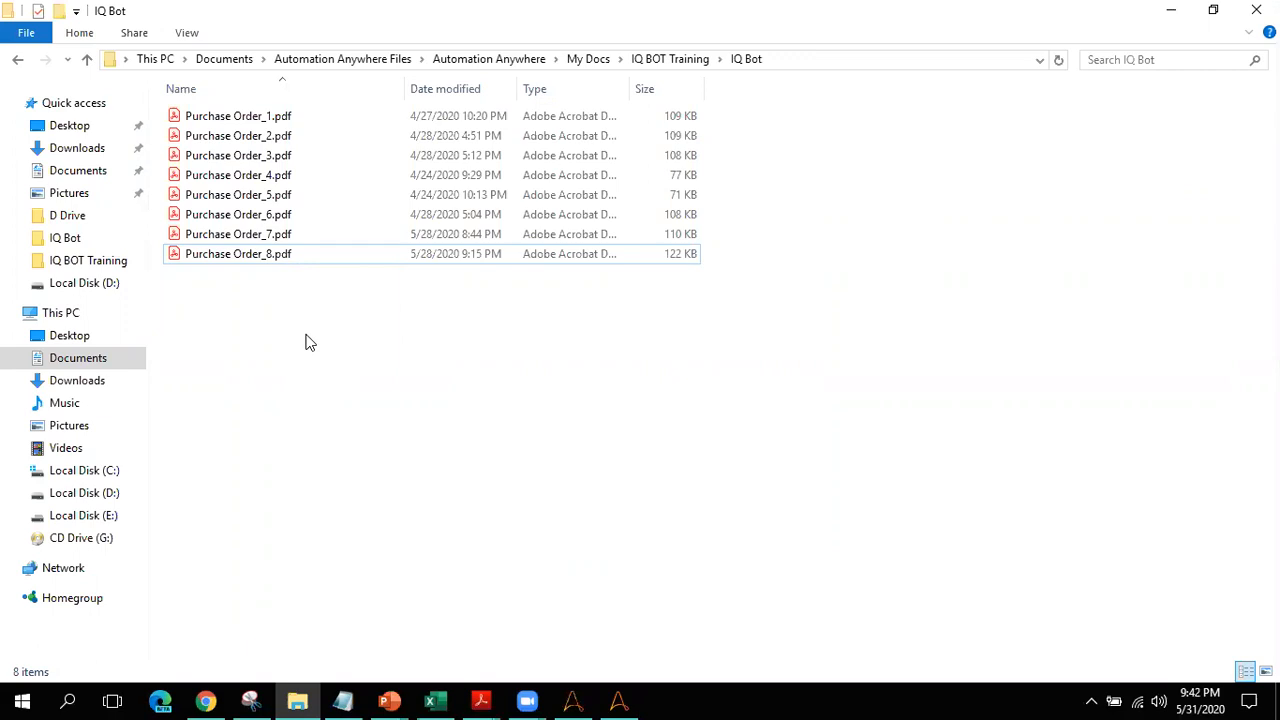
left_click(619, 701)
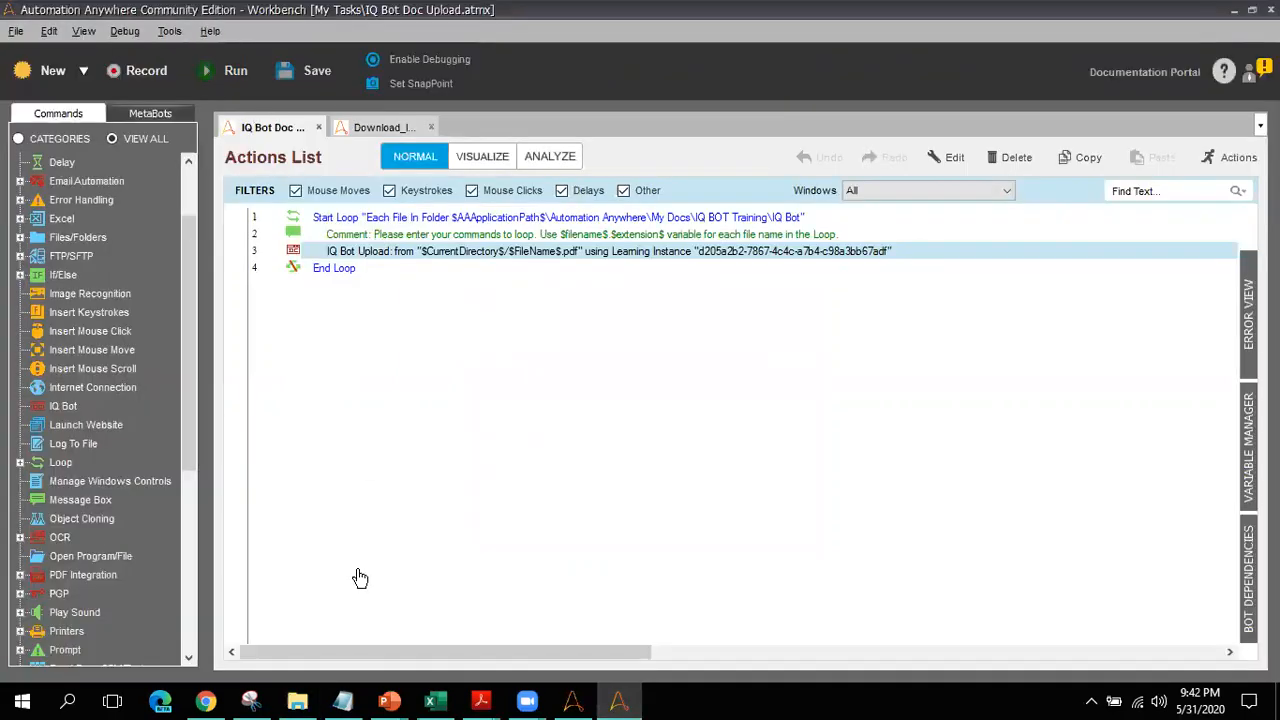
Step: Reload the Purchase Order Training1 page in the browser and review the production results of its document groups
left_click(205, 701)
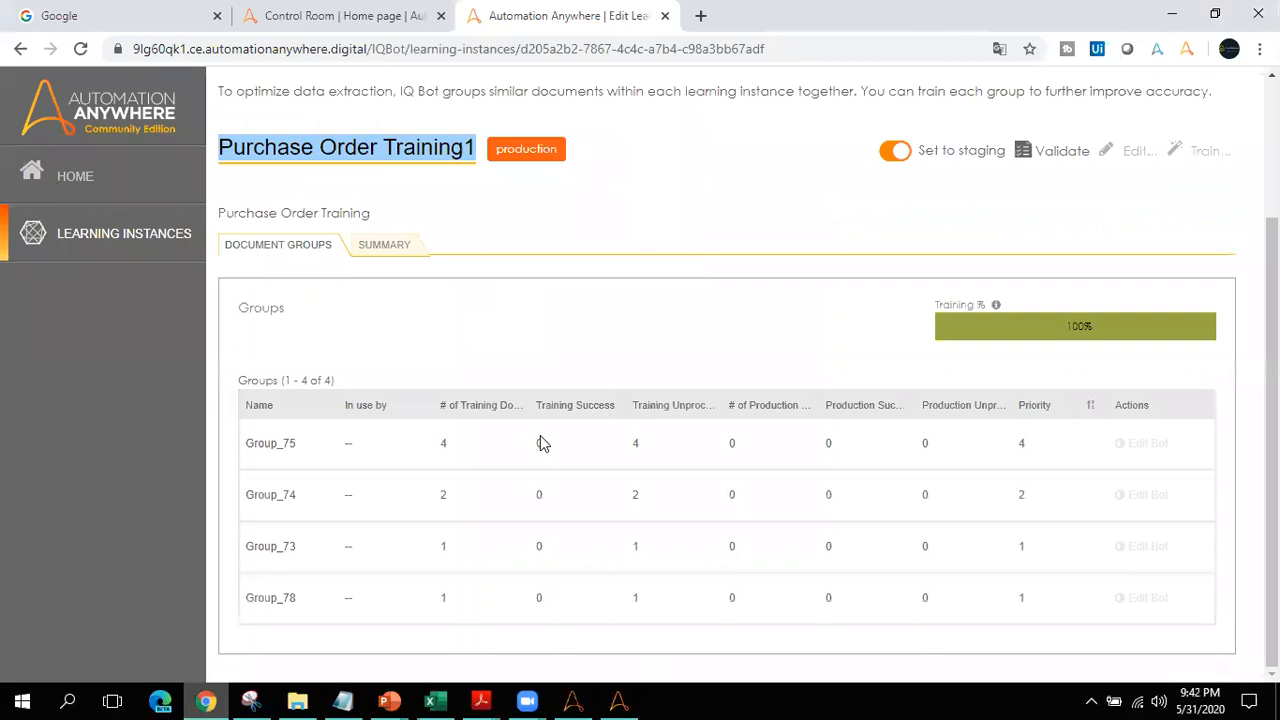
left_click(686, 191)
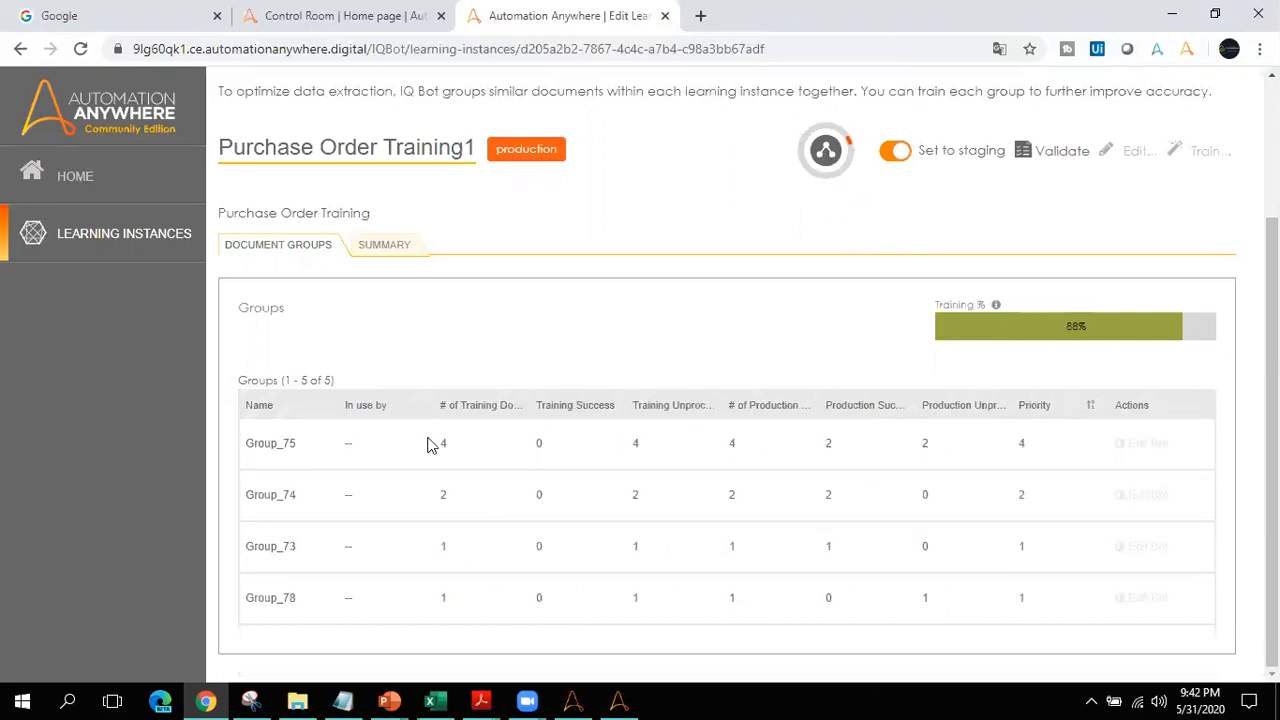
mouse_move(826, 152)
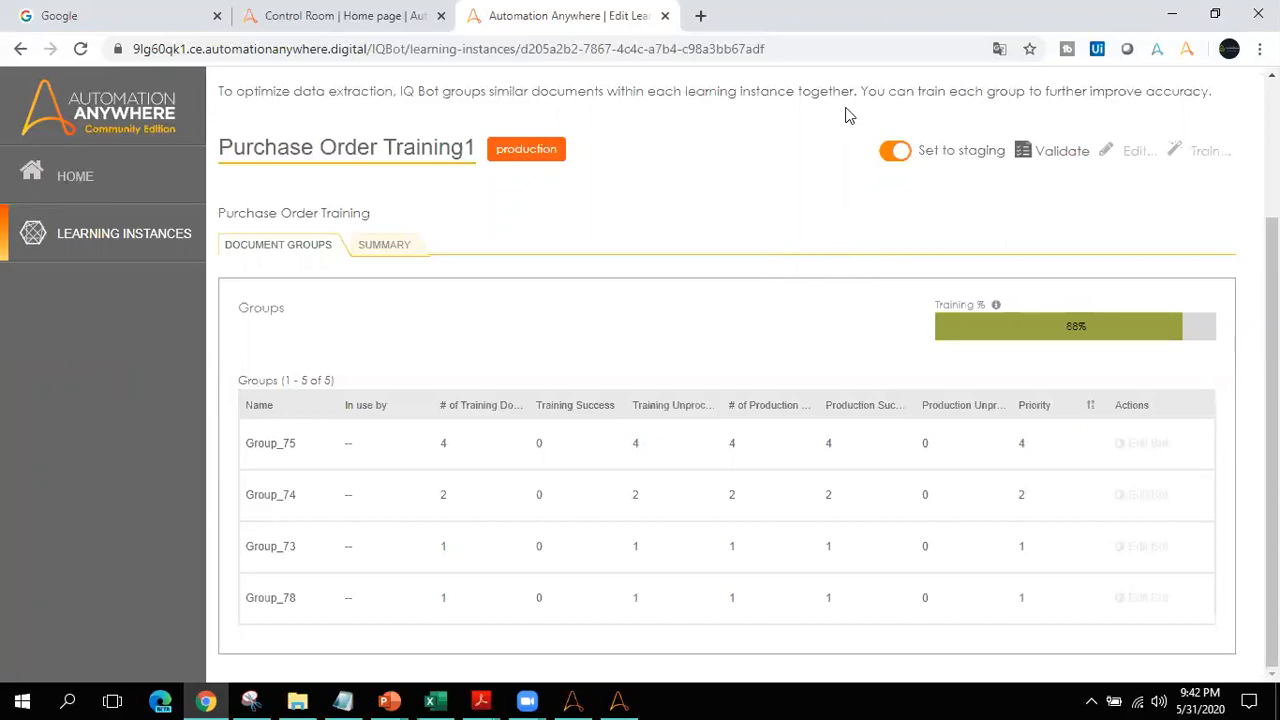
left_click(80, 48)
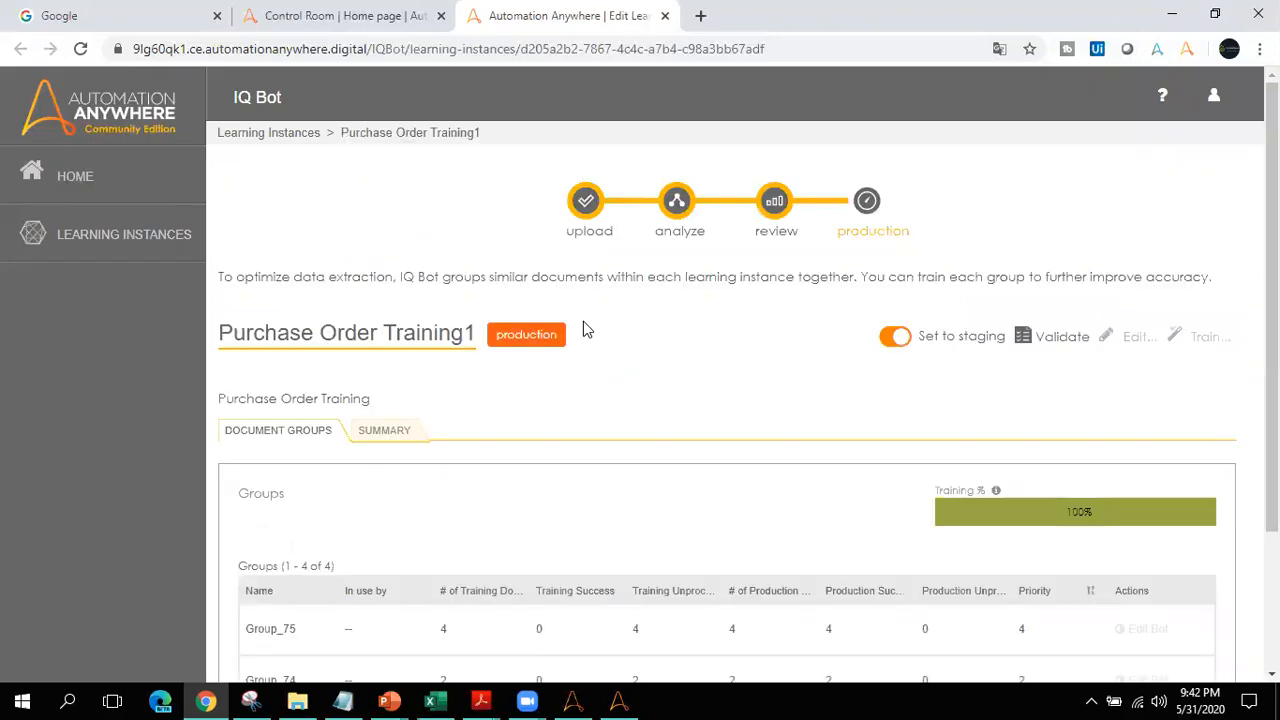
scroll(742, 388, "down", 2)
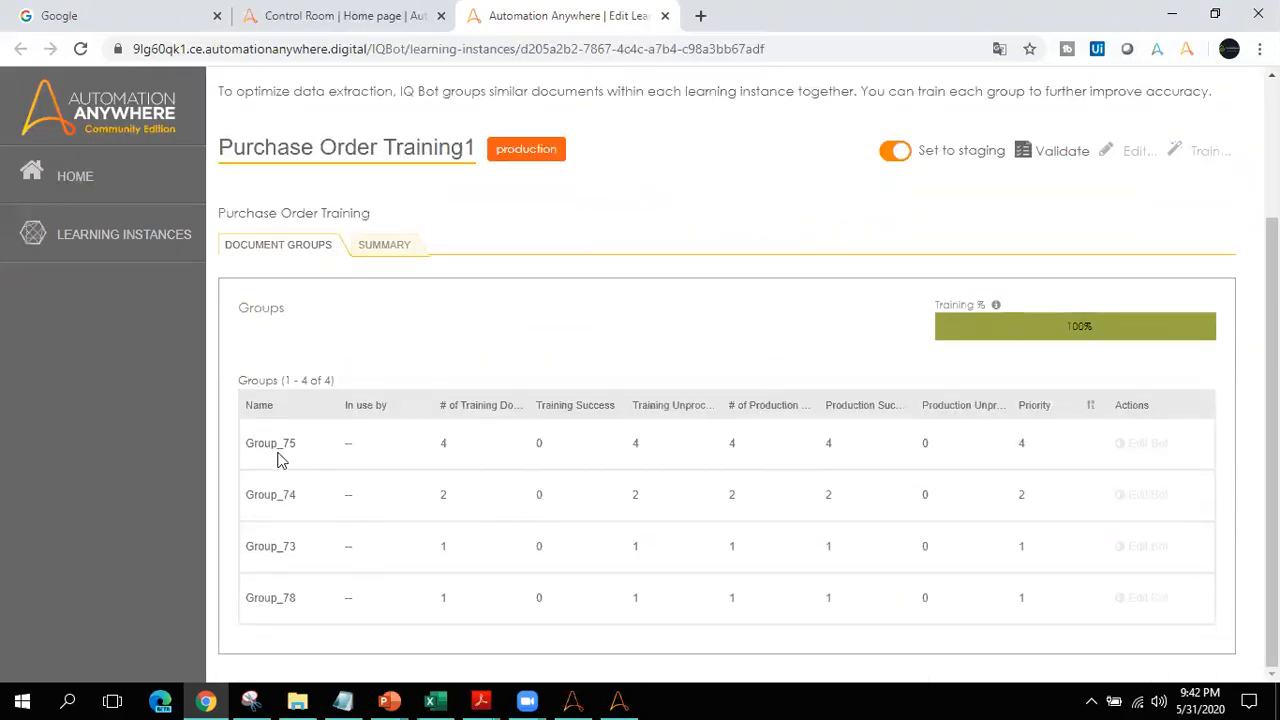
double_click(441, 450)
left_click(398, 462)
left_click_drag(246, 443, 297, 448)
left_click(382, 452)
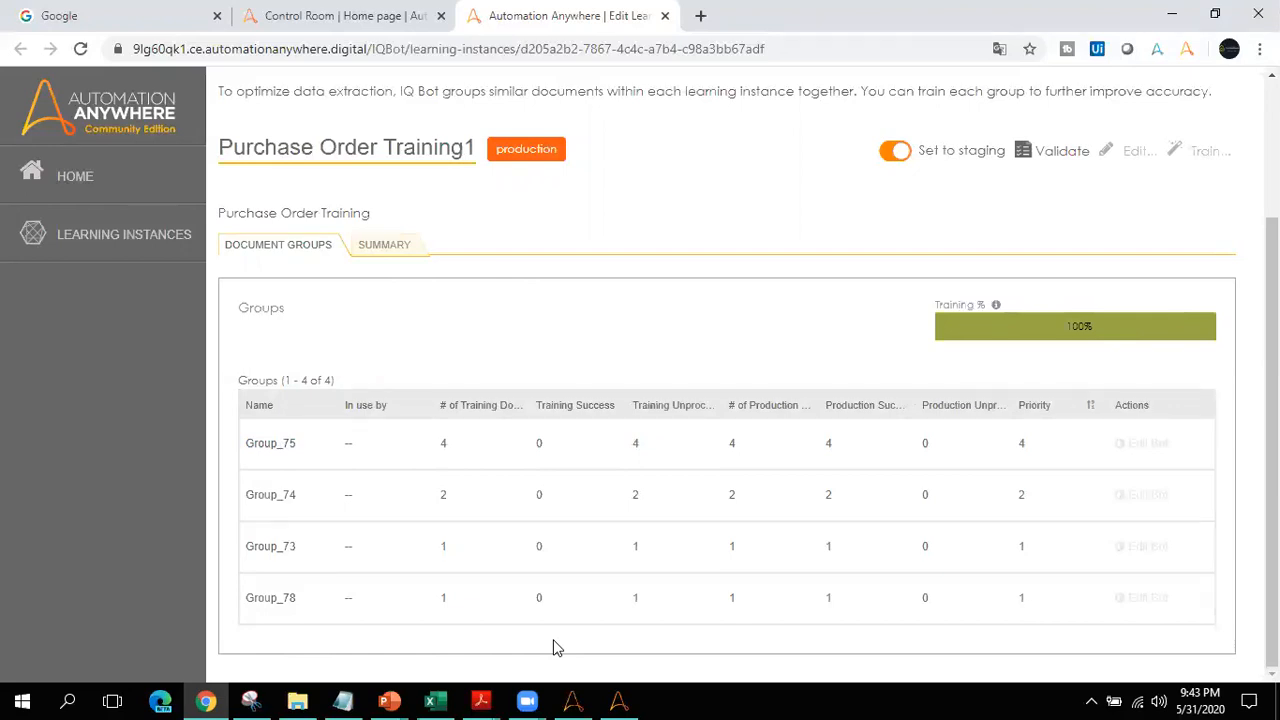
Step: Return to Workbench and review the IQ Bot Upload command's output paths for successful and invalid documents
left_click(573, 701)
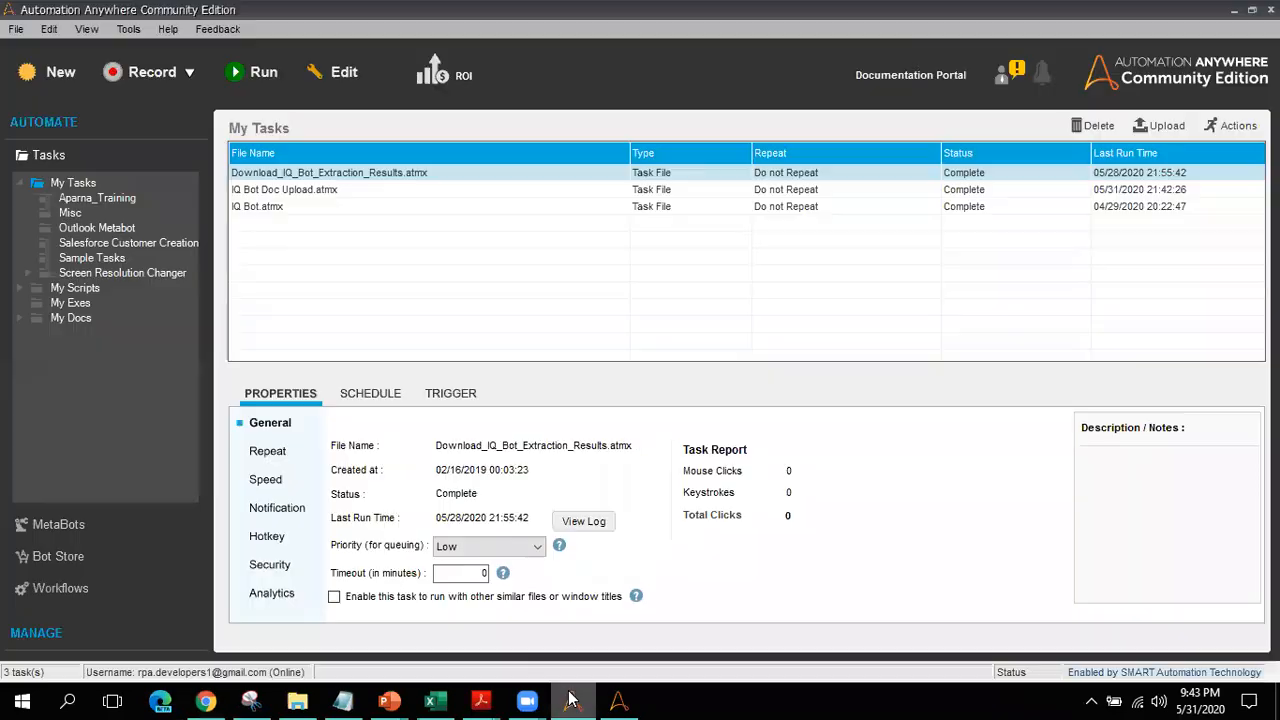
left_click(619, 701)
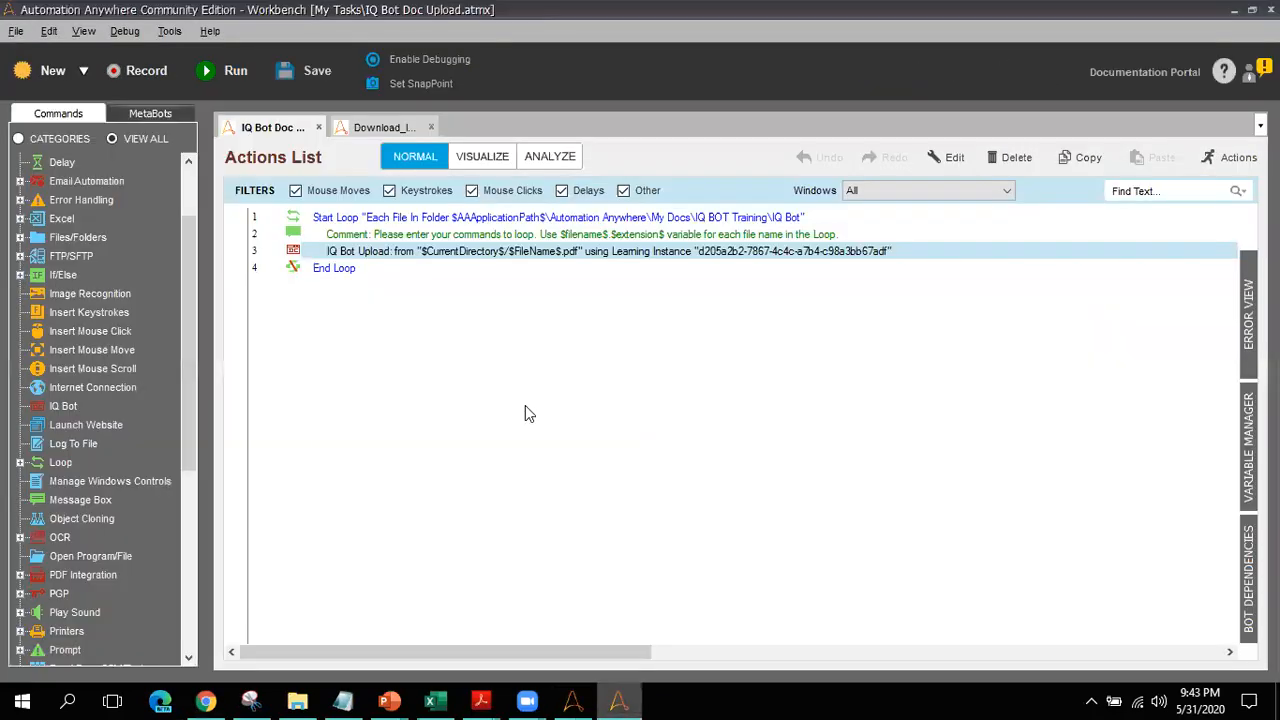
double_click(545, 256)
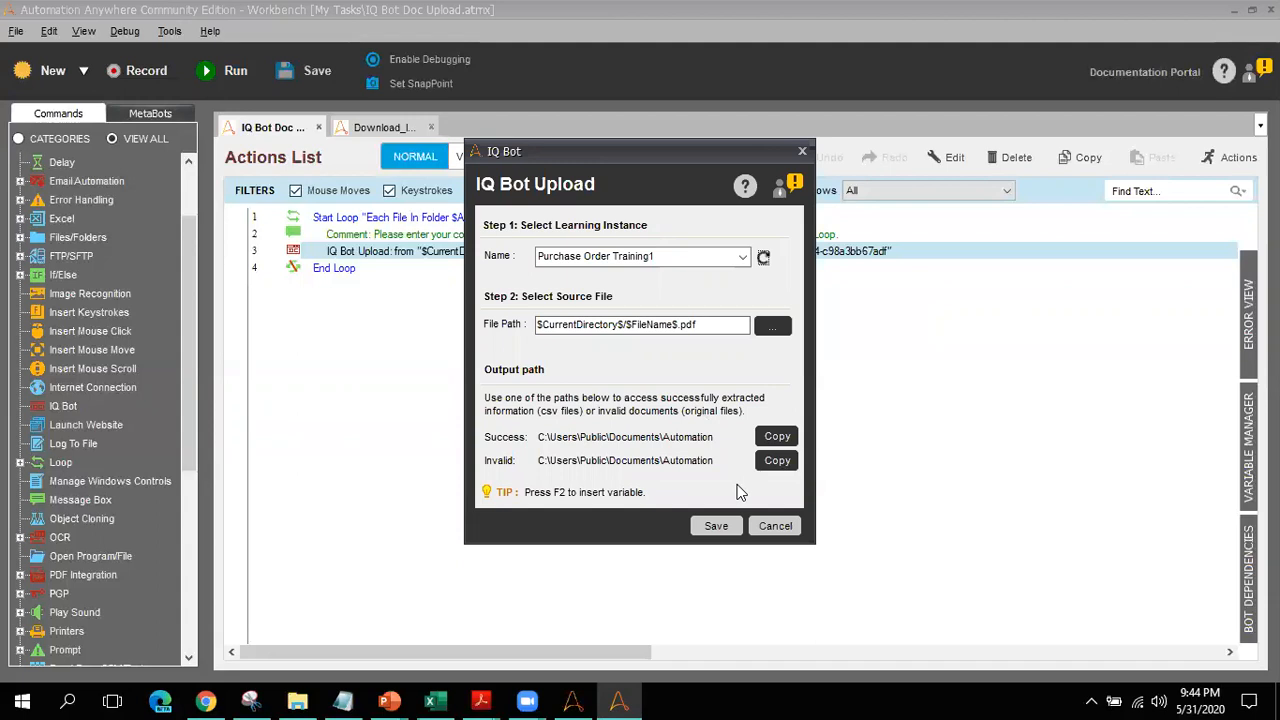
left_click(776, 527)
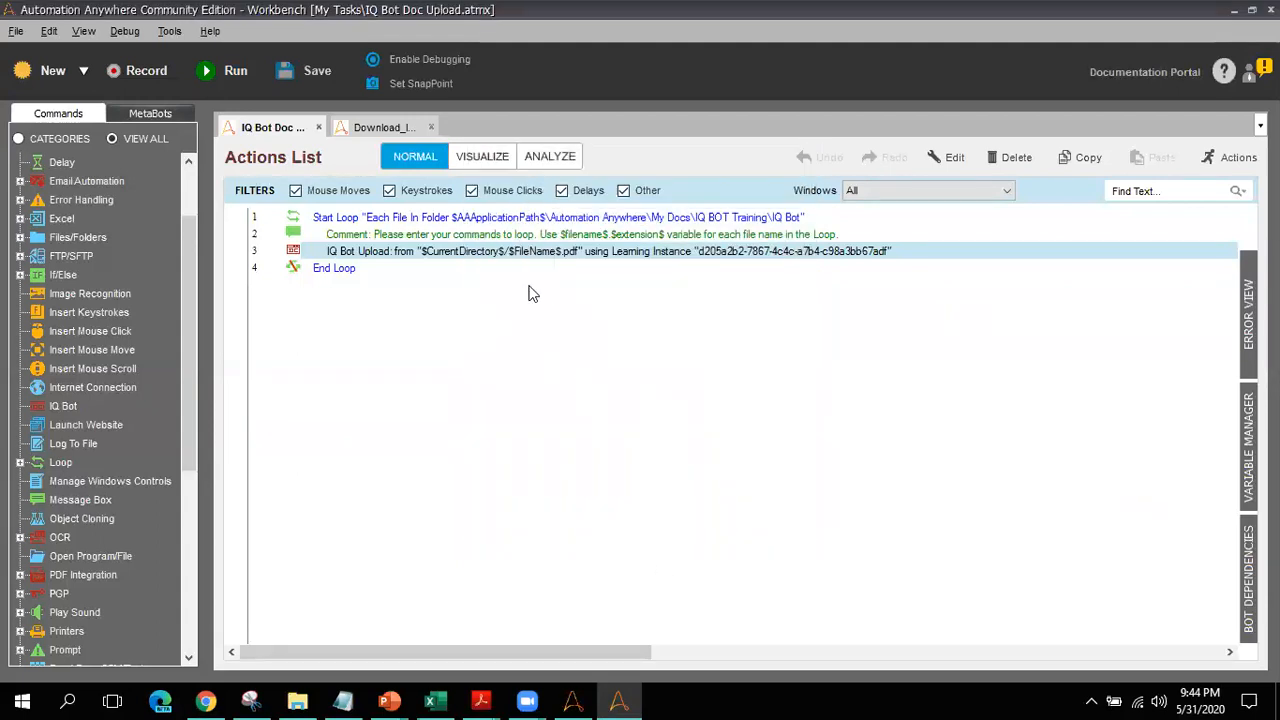
Step: Open the Download_IQ_Bot_Extraction_Results task and review the IQ Bot URL, login and learning instance entries noted in IQBot.txt
left_click(358, 133)
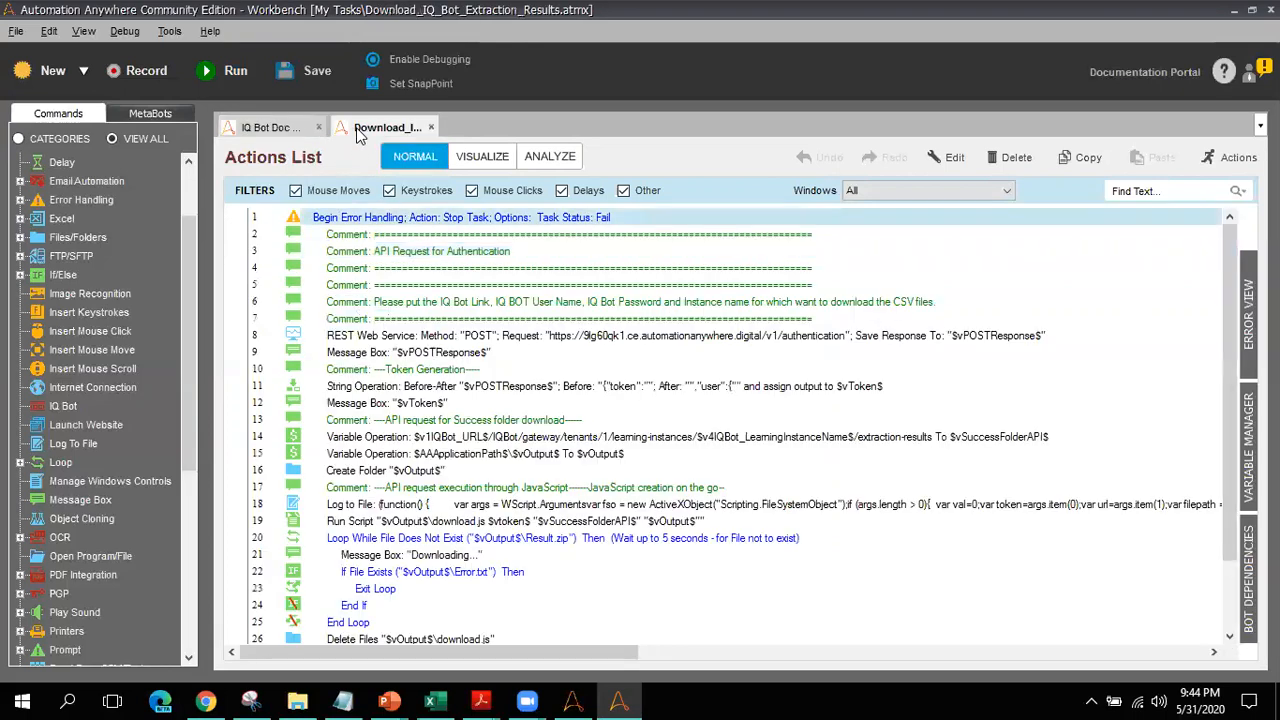
left_click(412, 69)
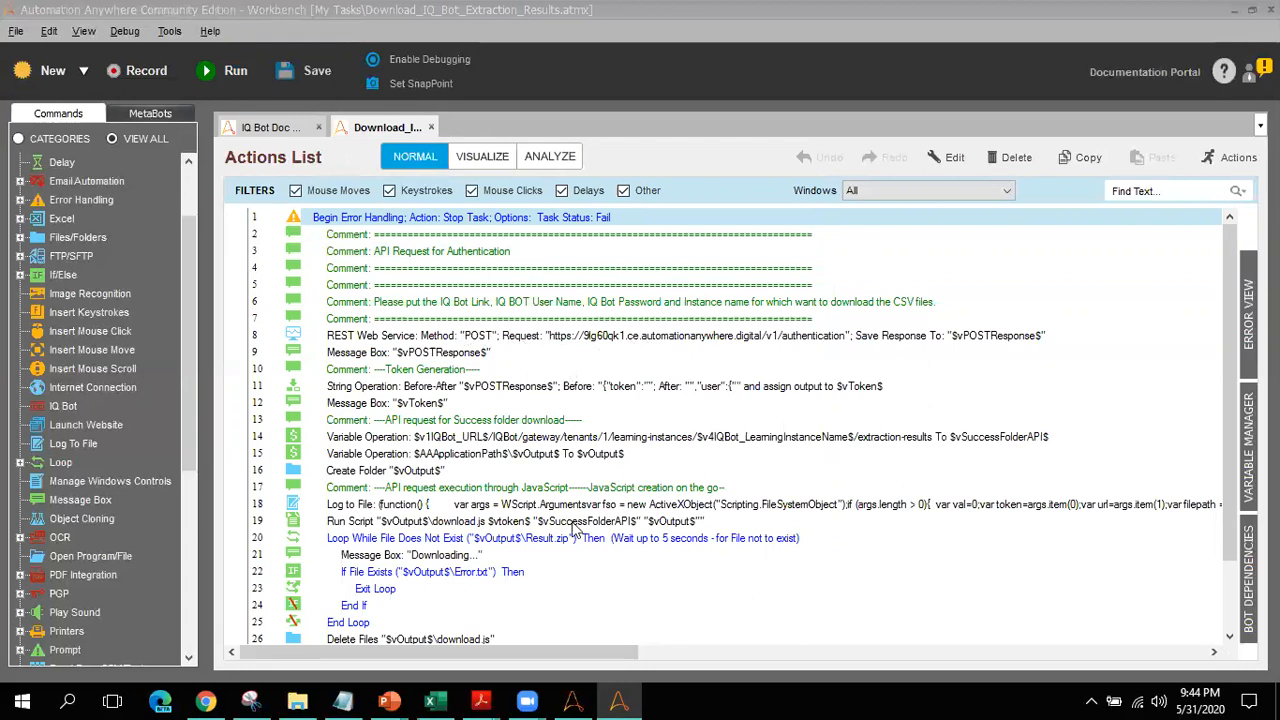
mouse_move(354, 699)
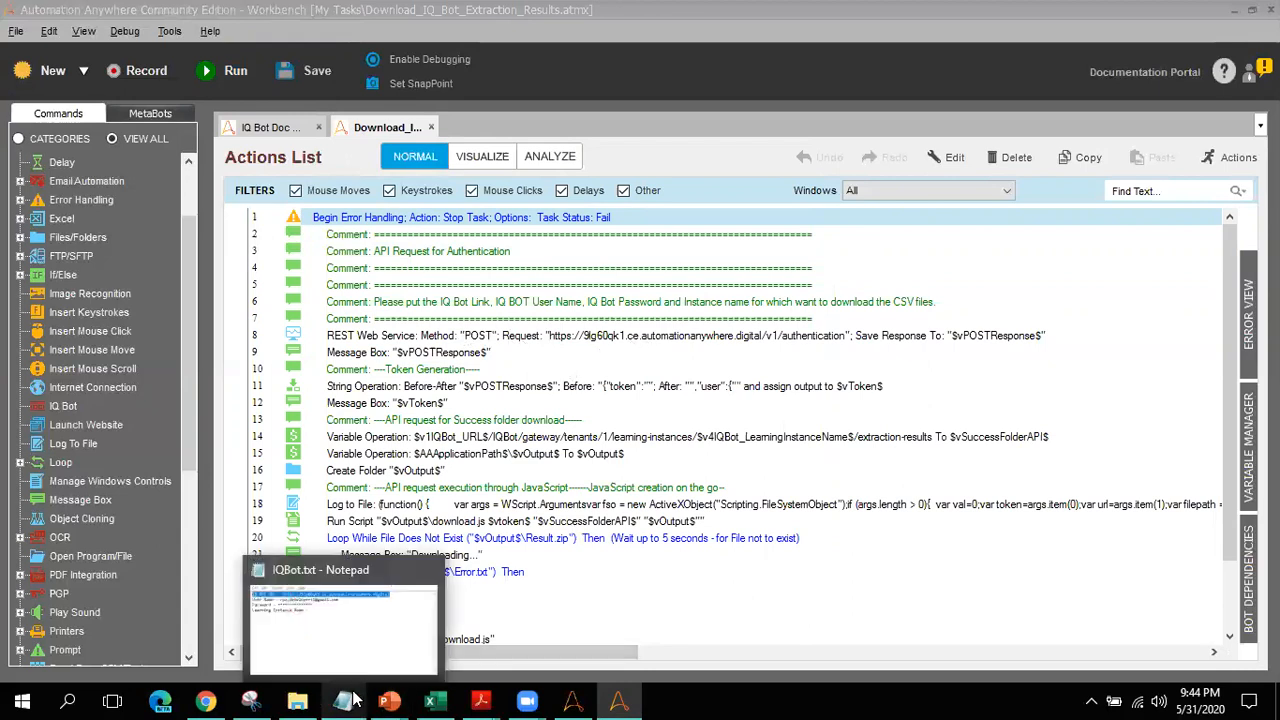
left_click(357, 662)
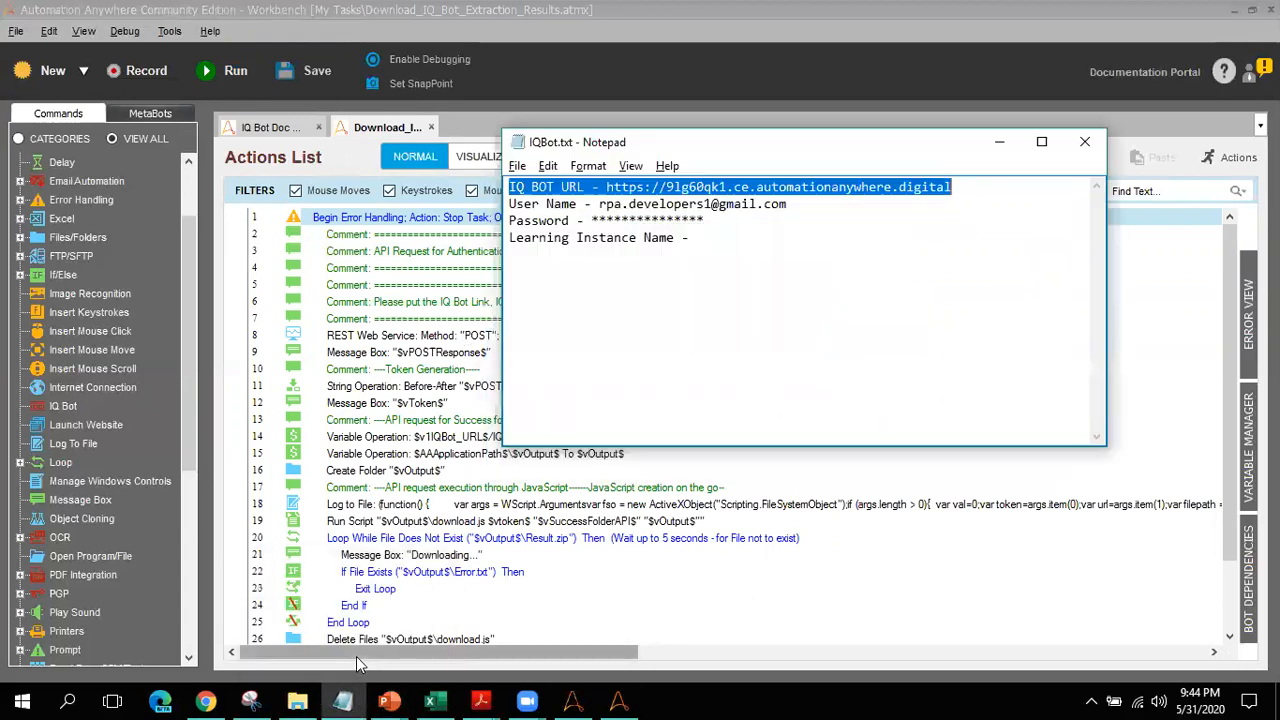
left_click(738, 244)
left_click_drag(608, 188, 965, 193)
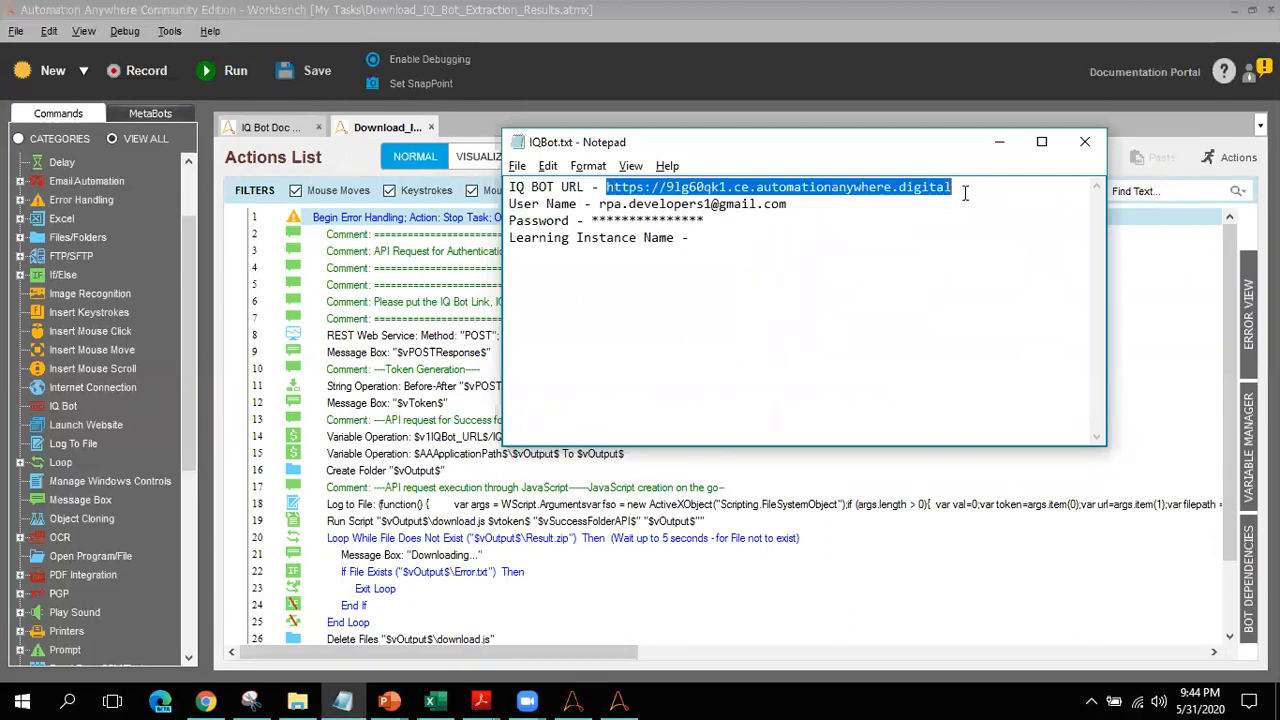
left_click(965, 193)
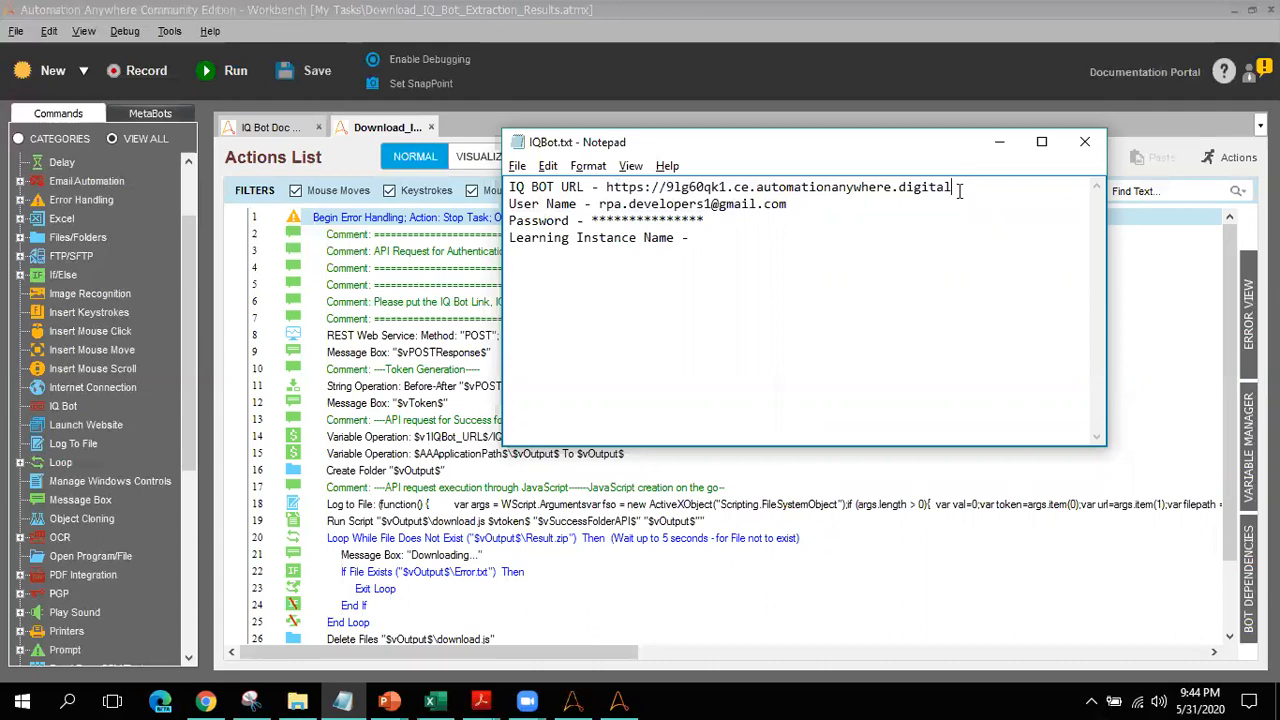
key("shift+Left")
left_click(812, 201)
left_click_drag(610, 224, 704, 203)
left_click(692, 240)
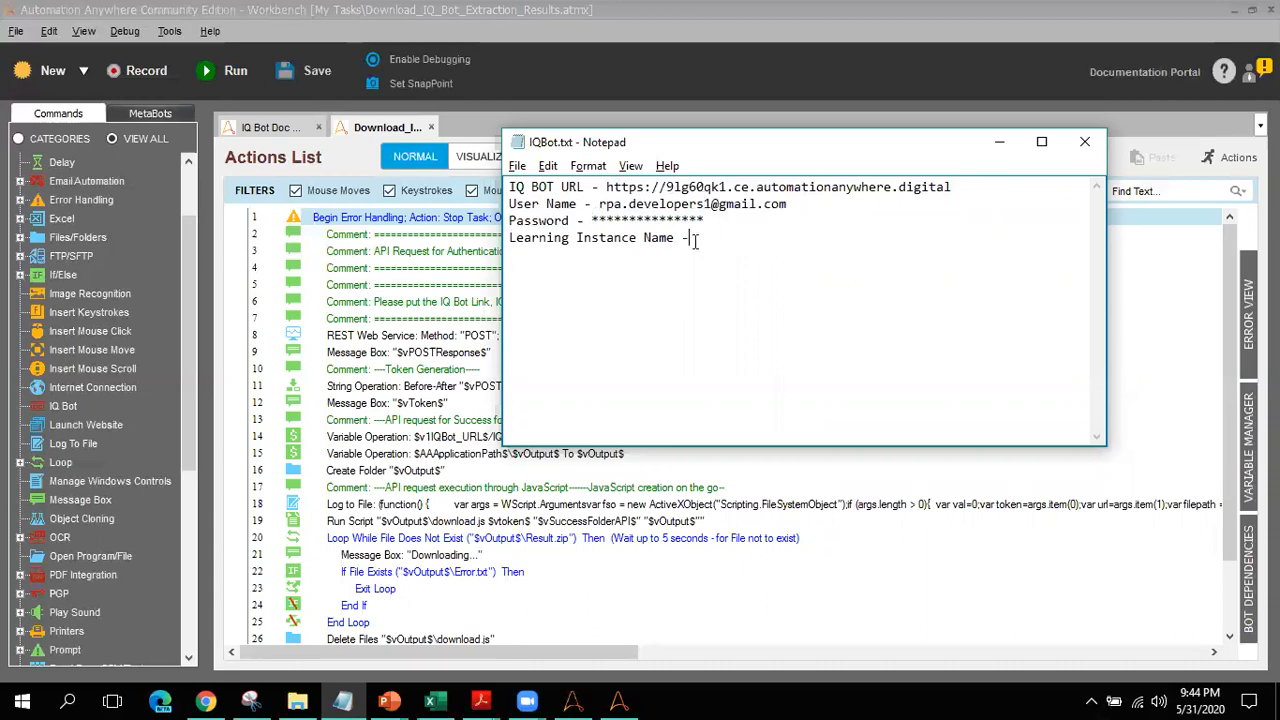
left_click(1001, 147)
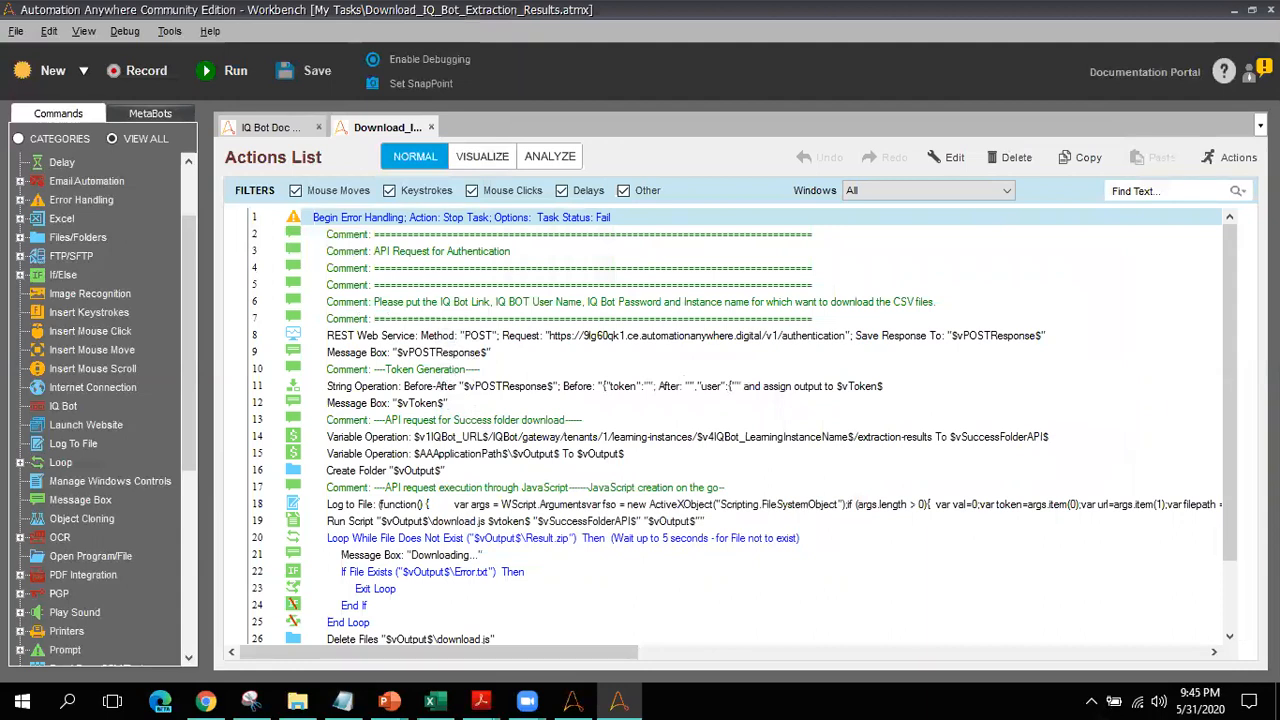
Step: Set the v4IQBot_LearningInstanceName variable to Purchase Order Training1, copied from the instance page in the browser, and save the task
left_click(1246, 418)
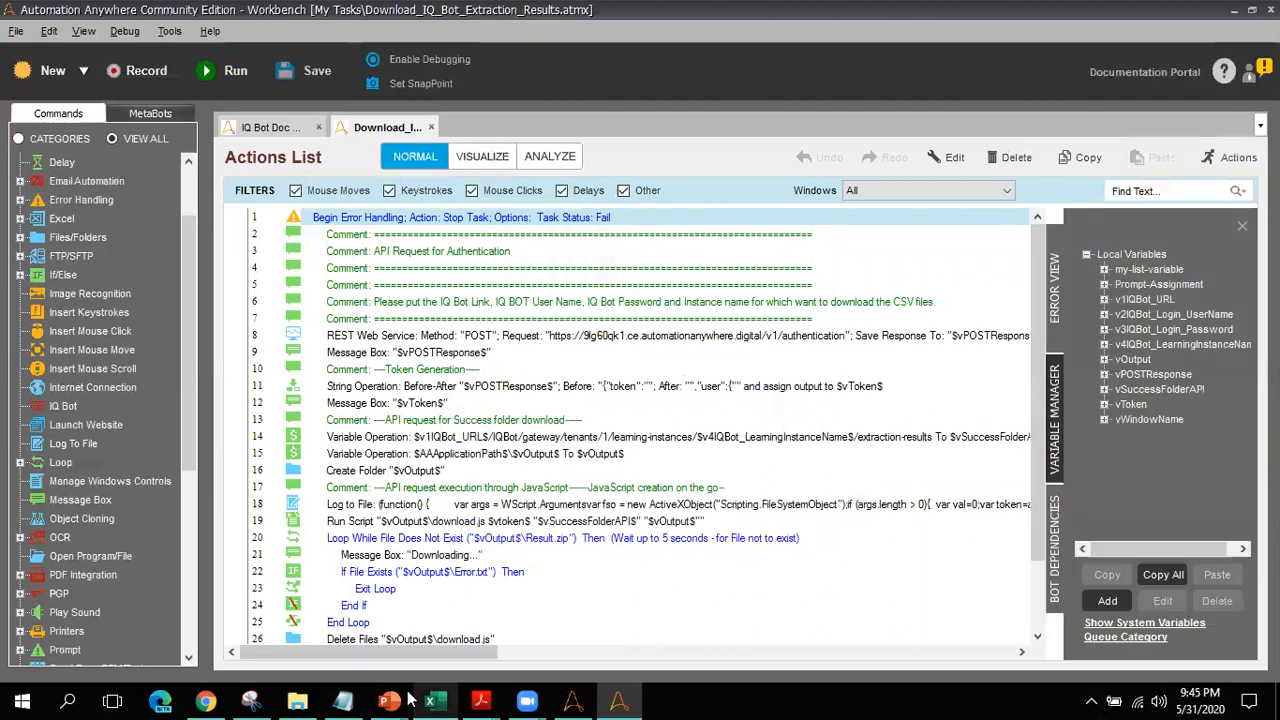
left_click(205, 701)
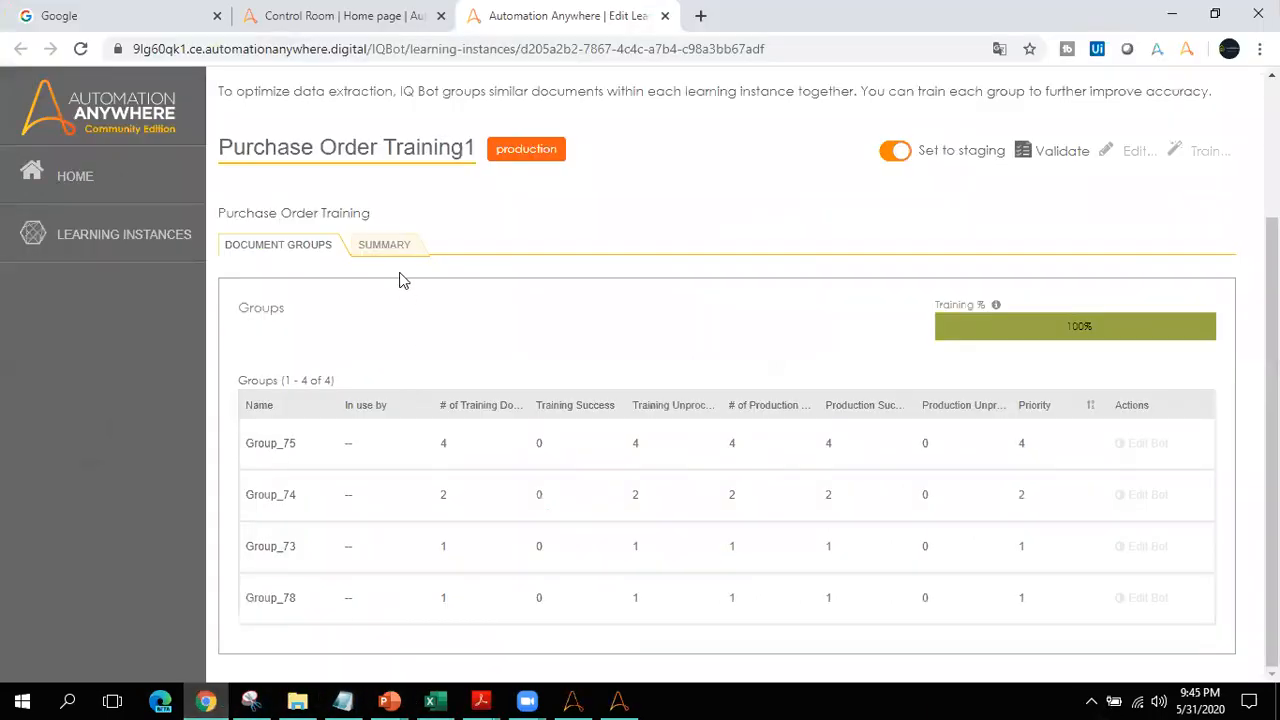
triple_click(378, 168)
key("ctrl+c")
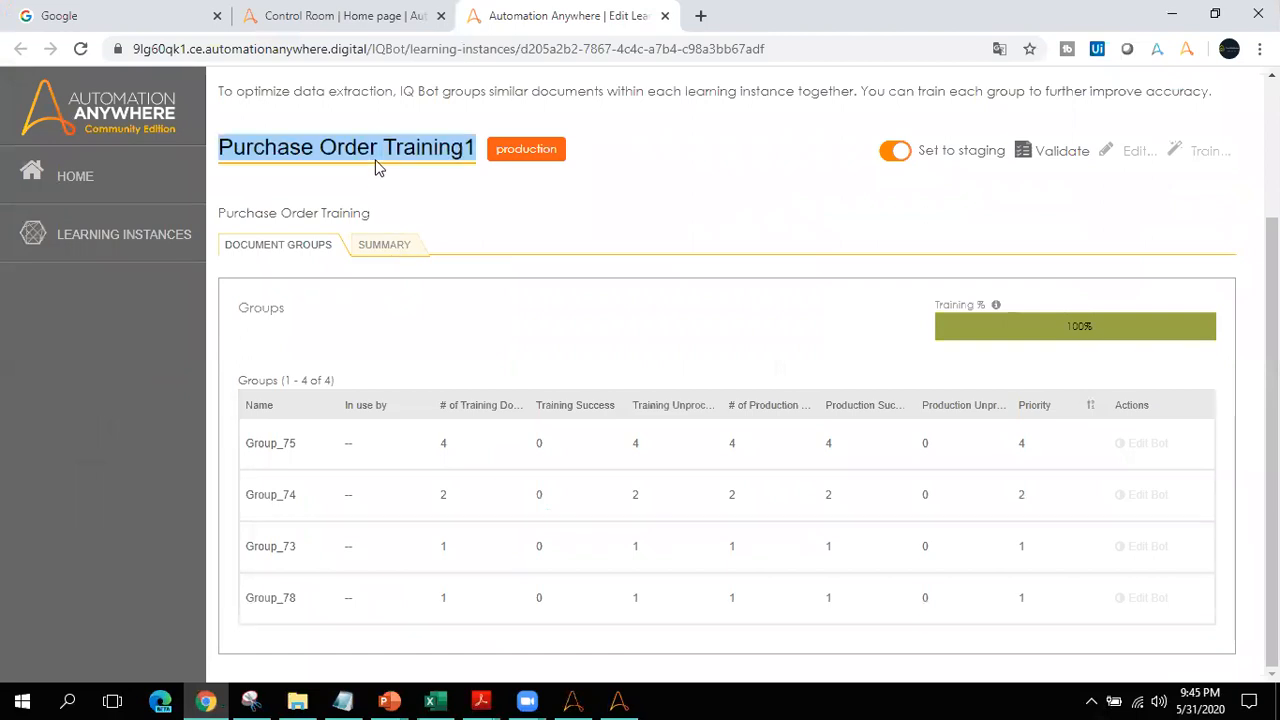
key("alt+Tab")
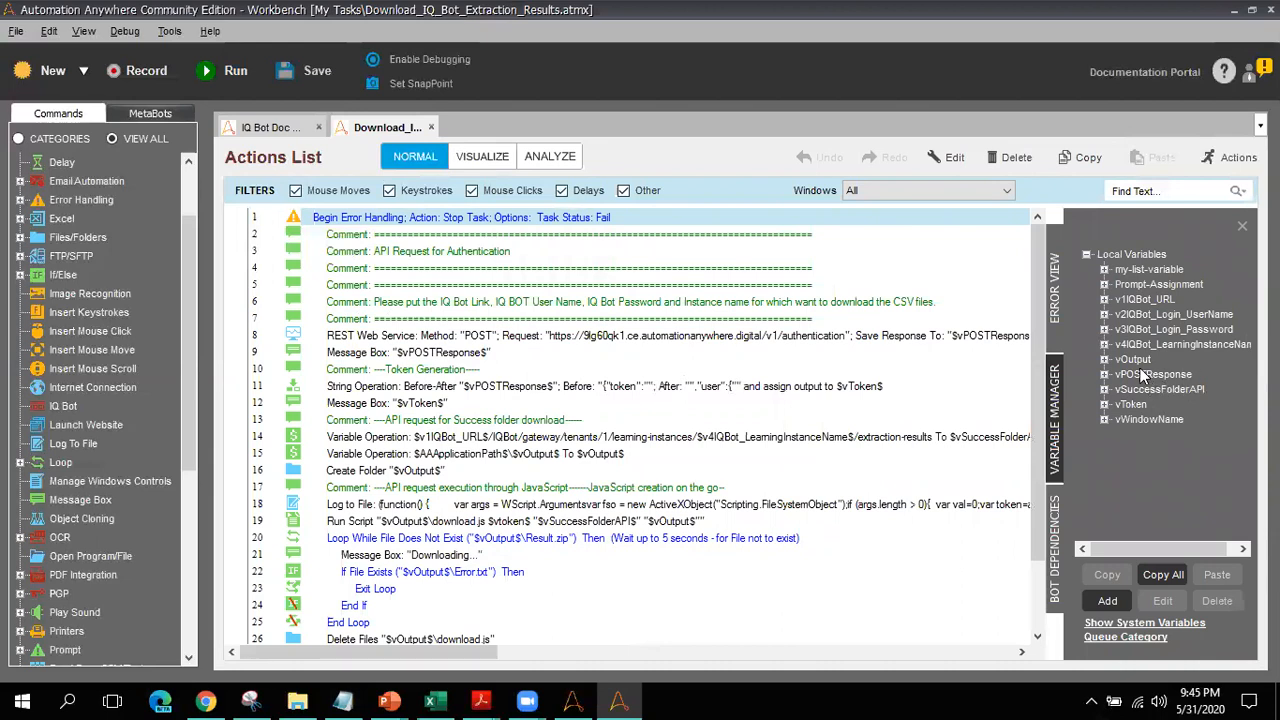
double_click(1205, 345)
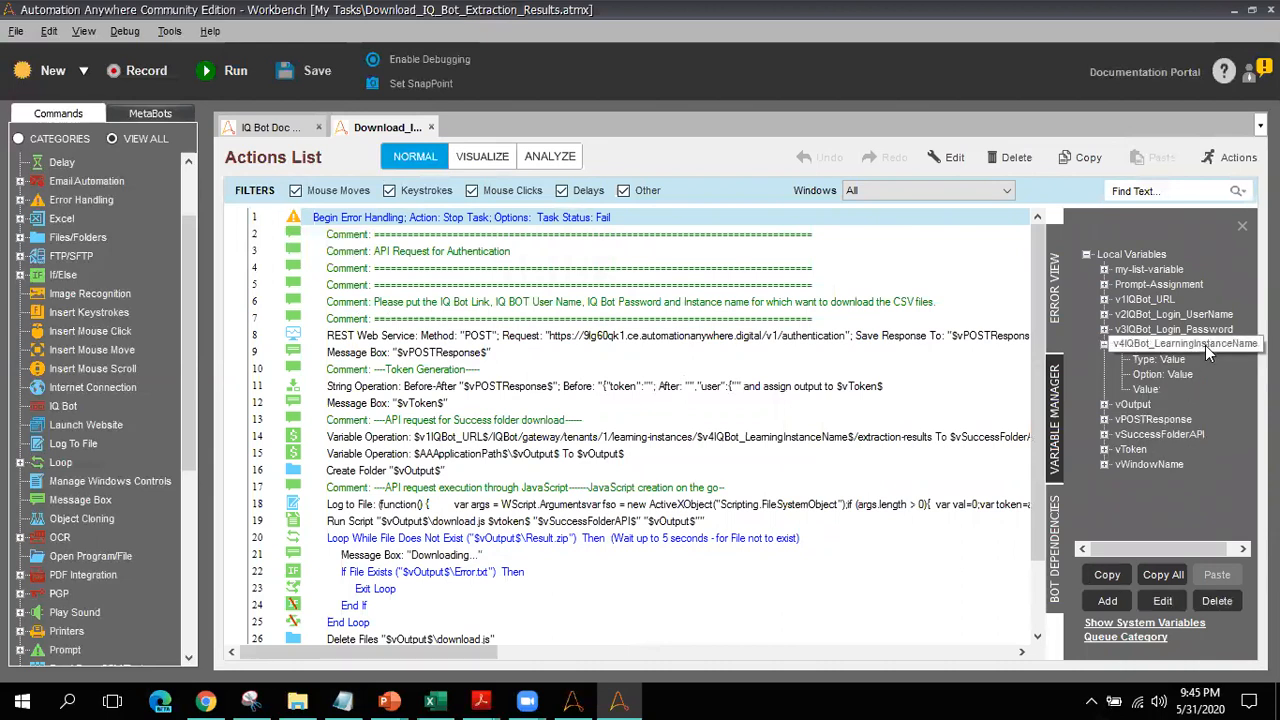
left_click(659, 393)
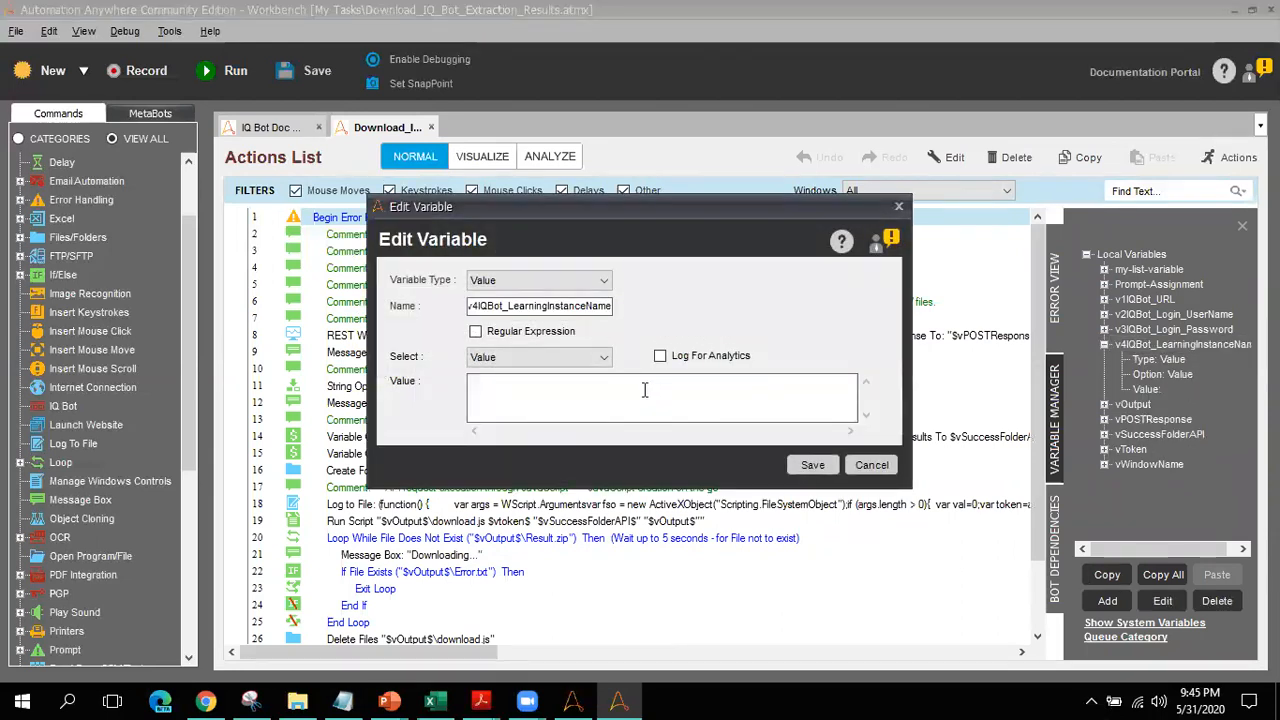
key("ctrl+v")
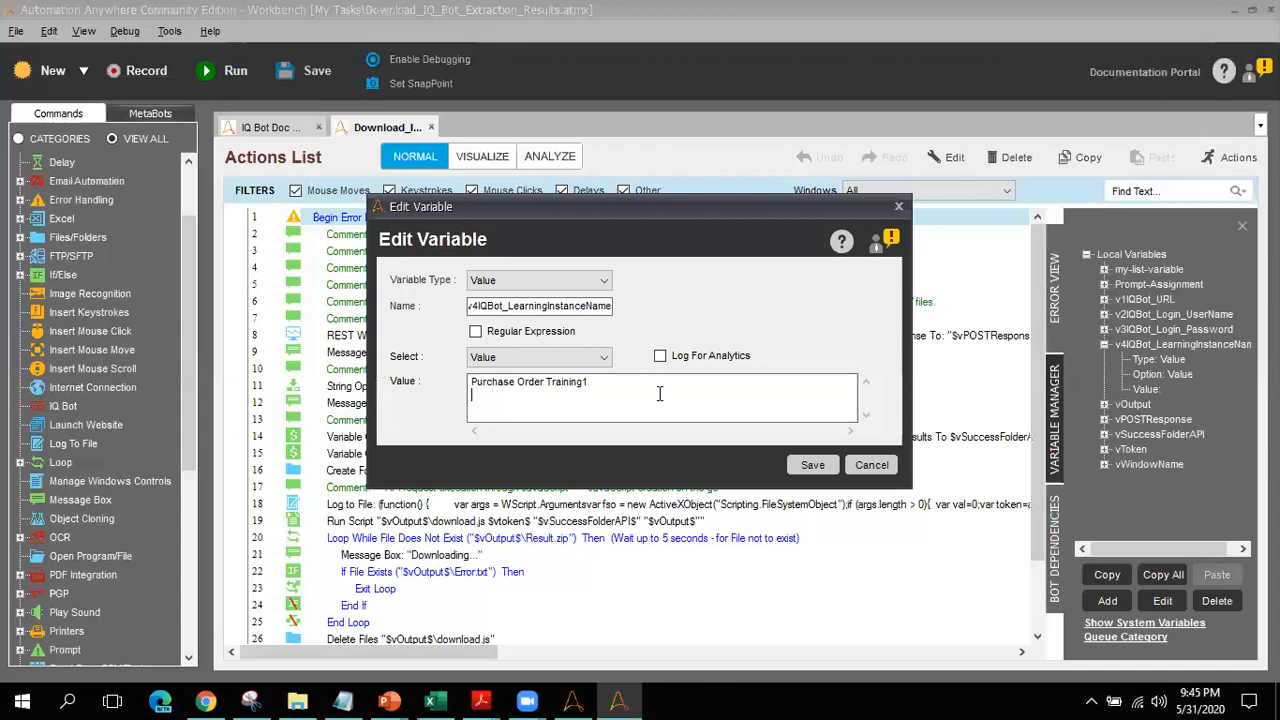
left_click(813, 465)
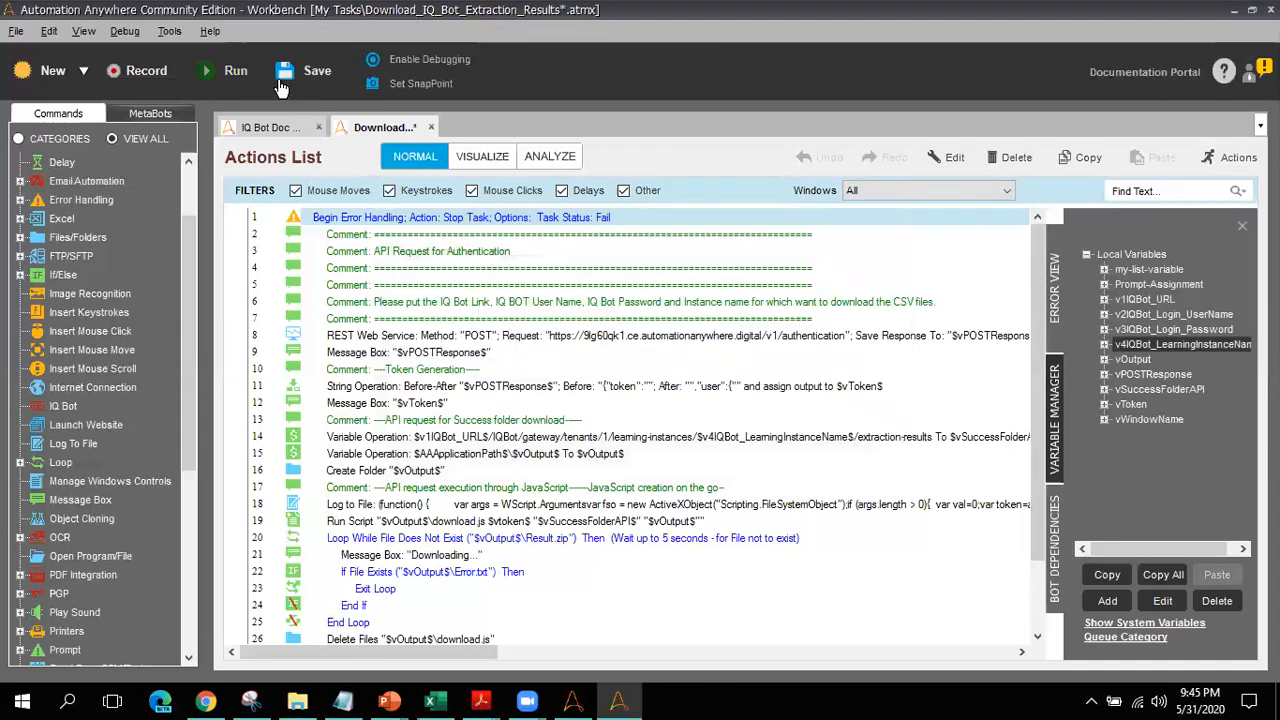
key("ctrl+s")
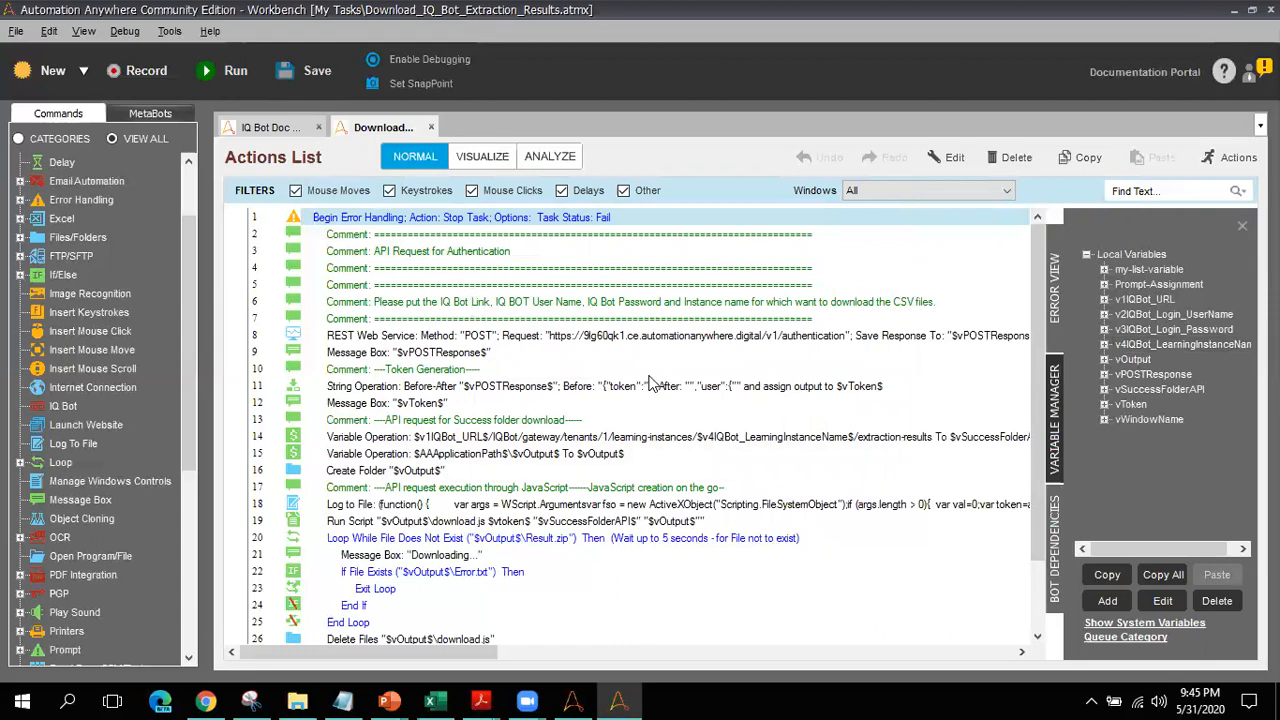
Step: Switch to File Explorer and check the contents of the IQBot output folder under My Docs
left_click(299, 700)
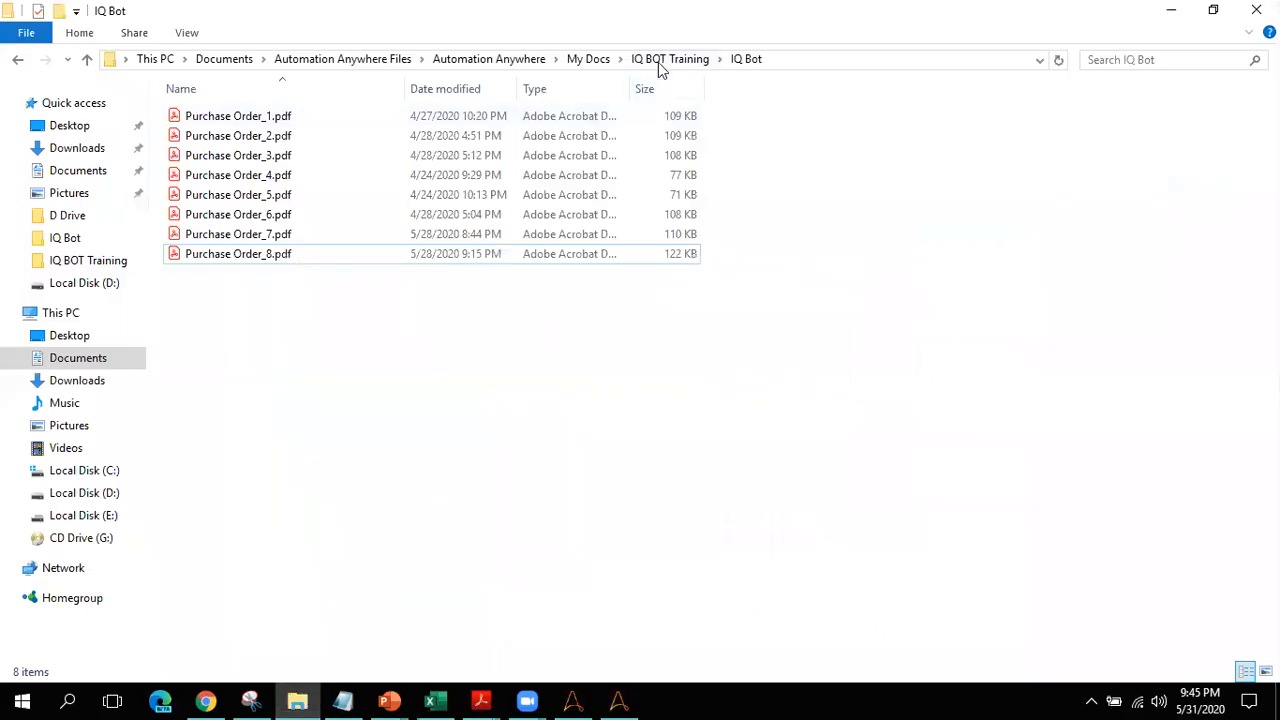
left_click(658, 62)
left_click(575, 61)
double_click(214, 238)
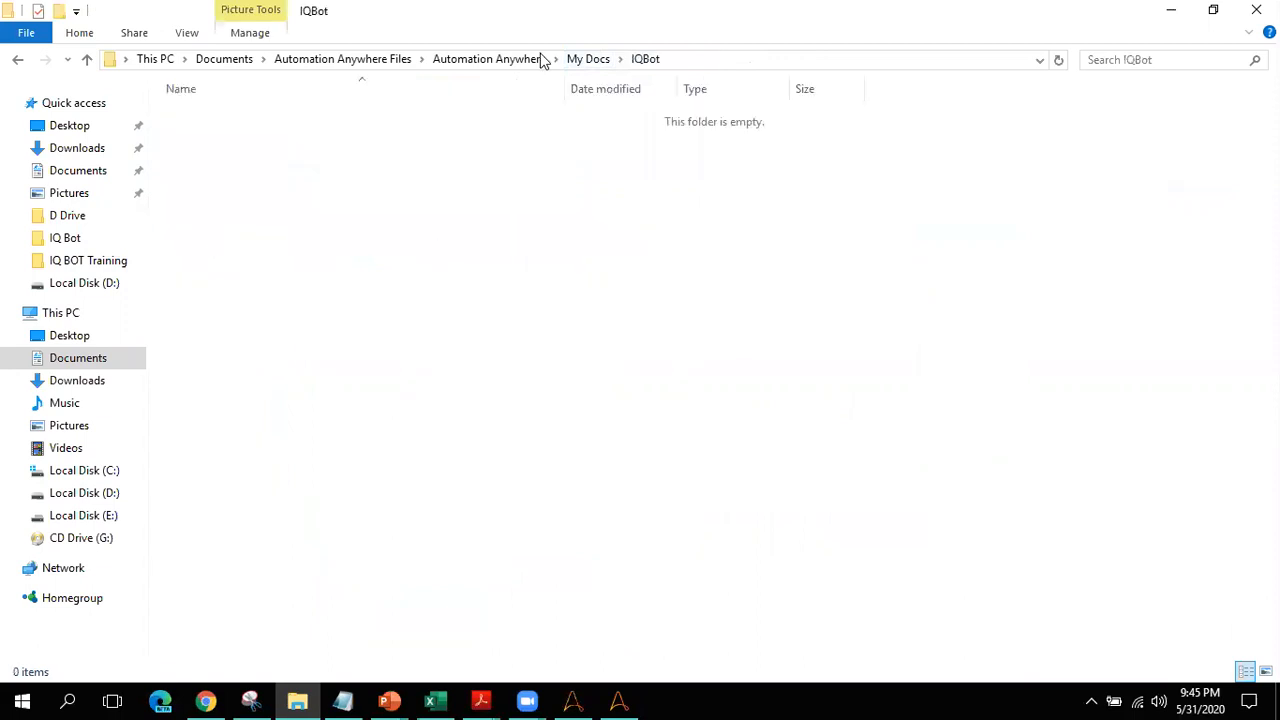
Step: Return to Workbench and review the URI, method and request header of the REST Web Service authentication action
key("alt+Tab")
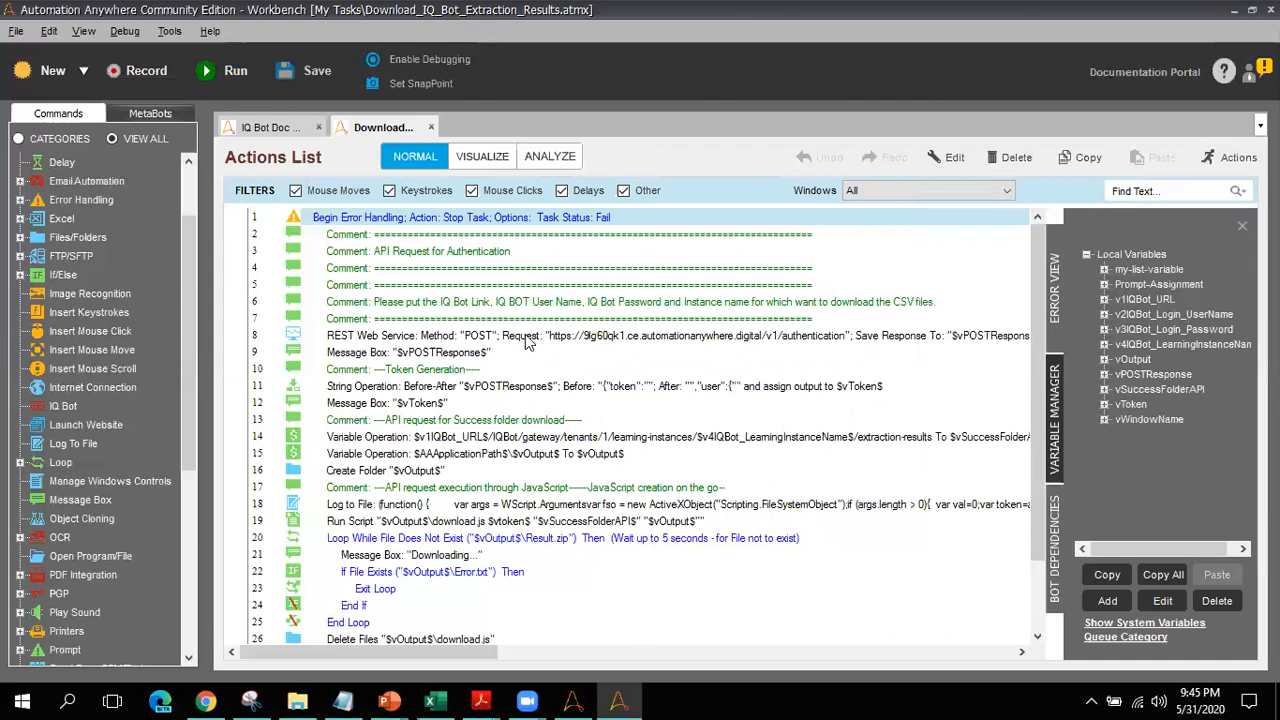
left_click(498, 338)
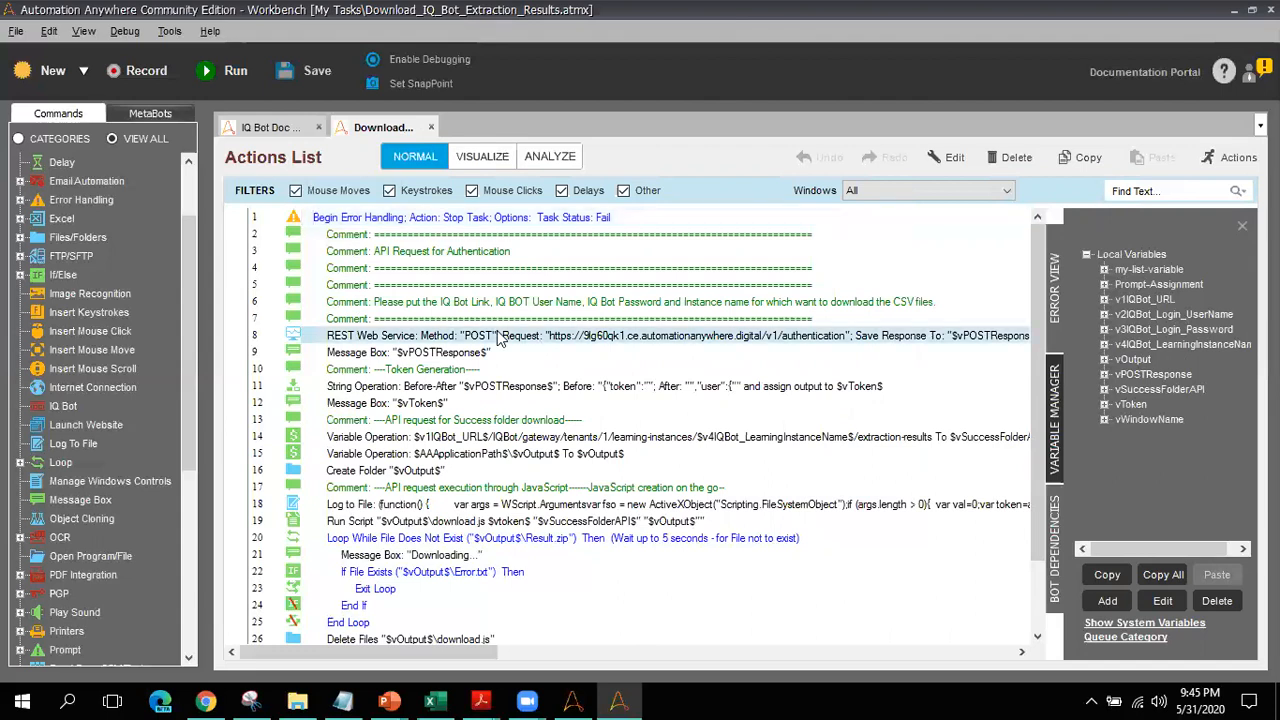
double_click(498, 338)
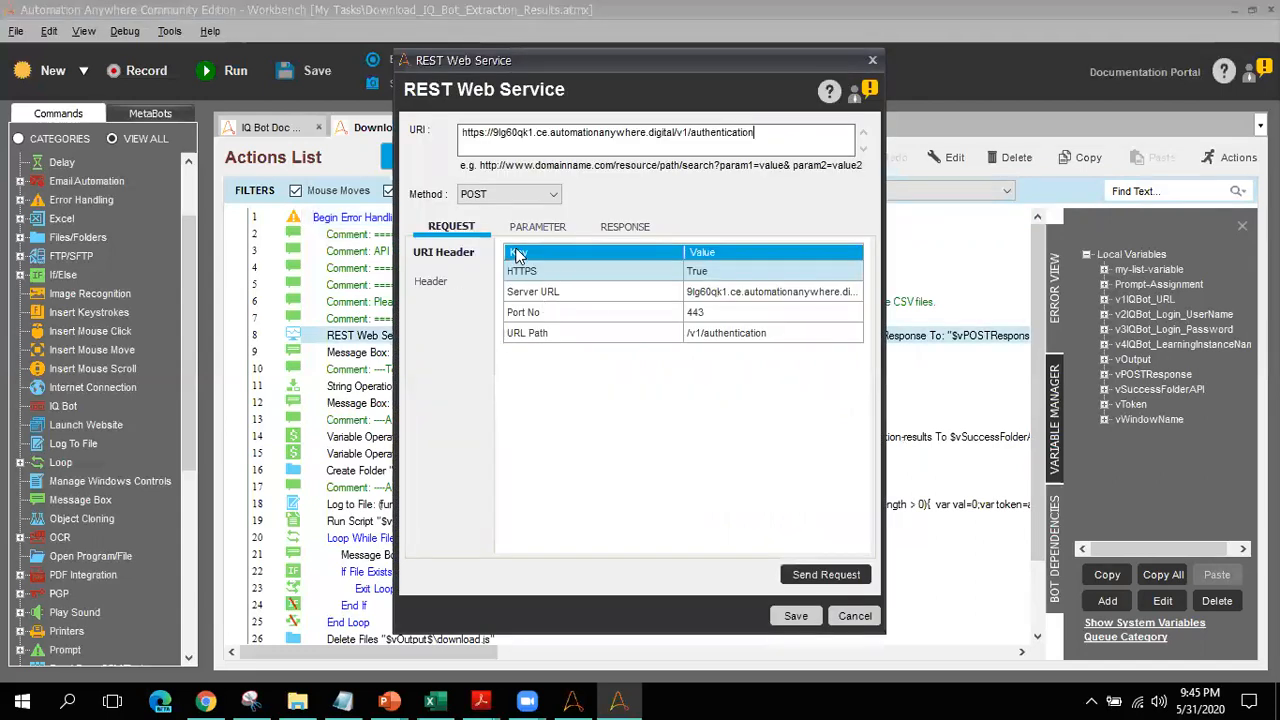
left_click(872, 61)
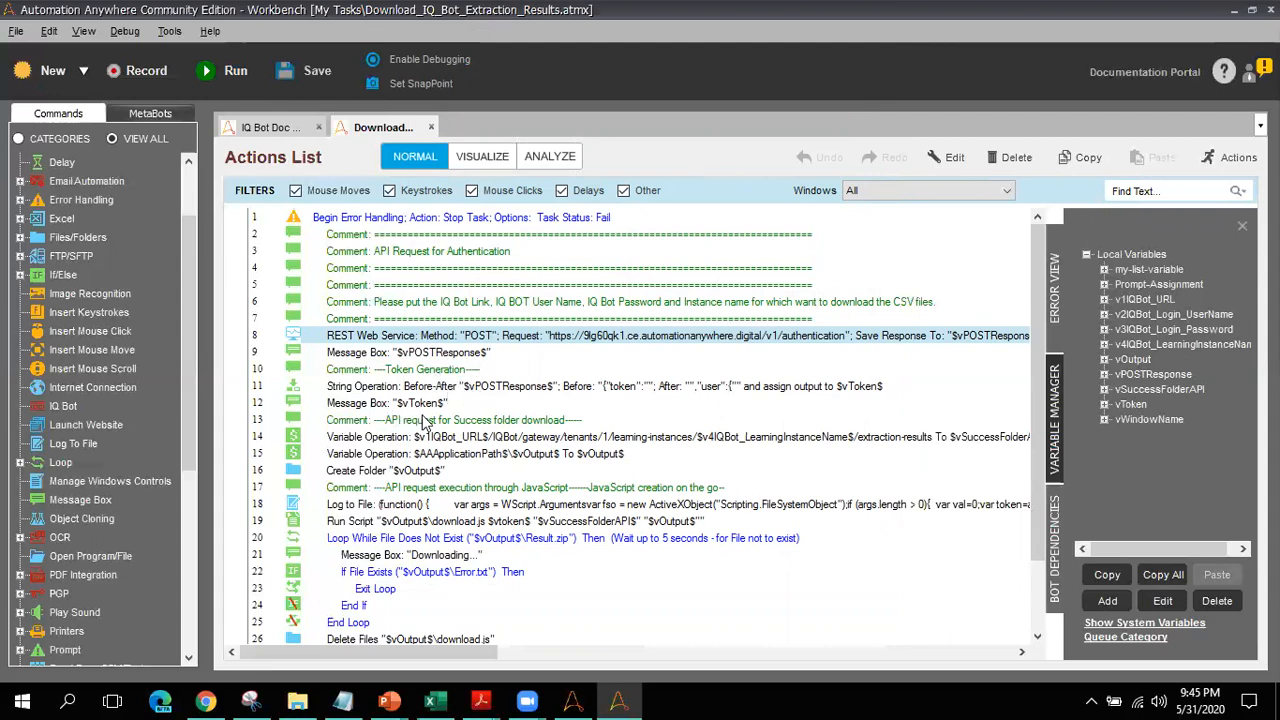
Step: Review the task's action lines, covering the success folder API request, the JavaScript download, the wait loop and the opening of the output folder
left_click(469, 440)
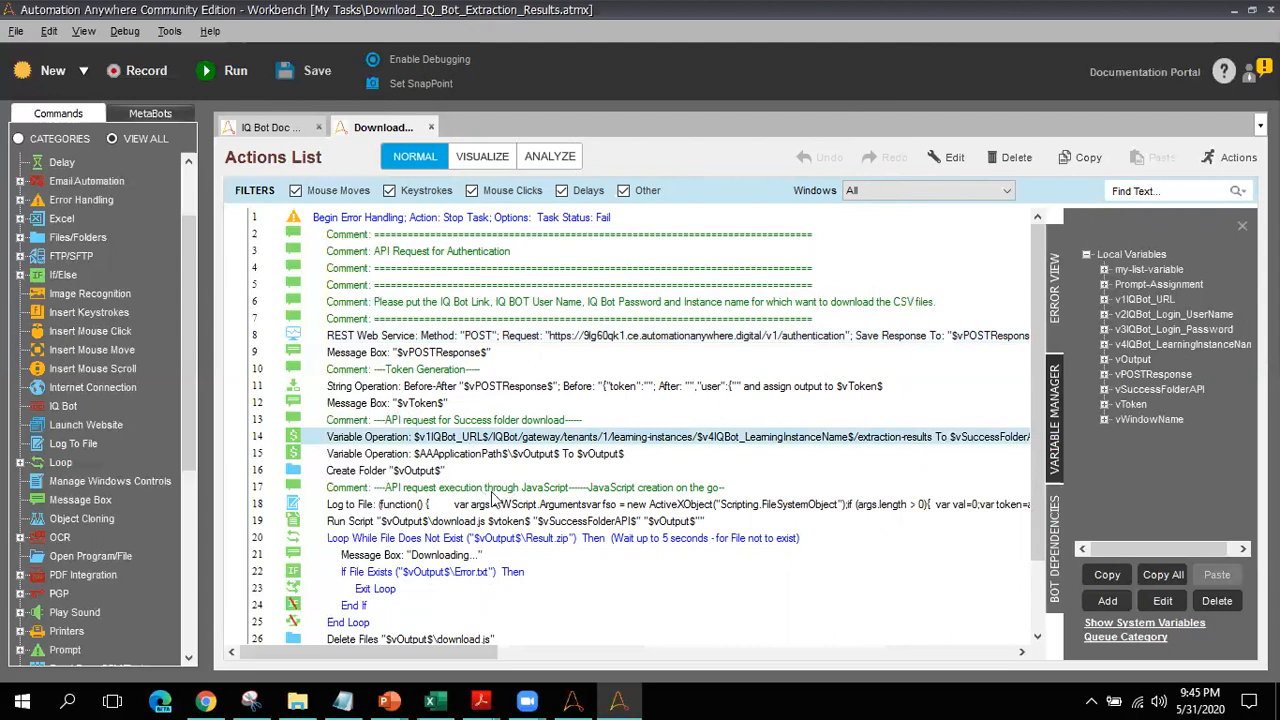
key("Down")
key("Down")
key("Down")
key("Down")
key("Down")
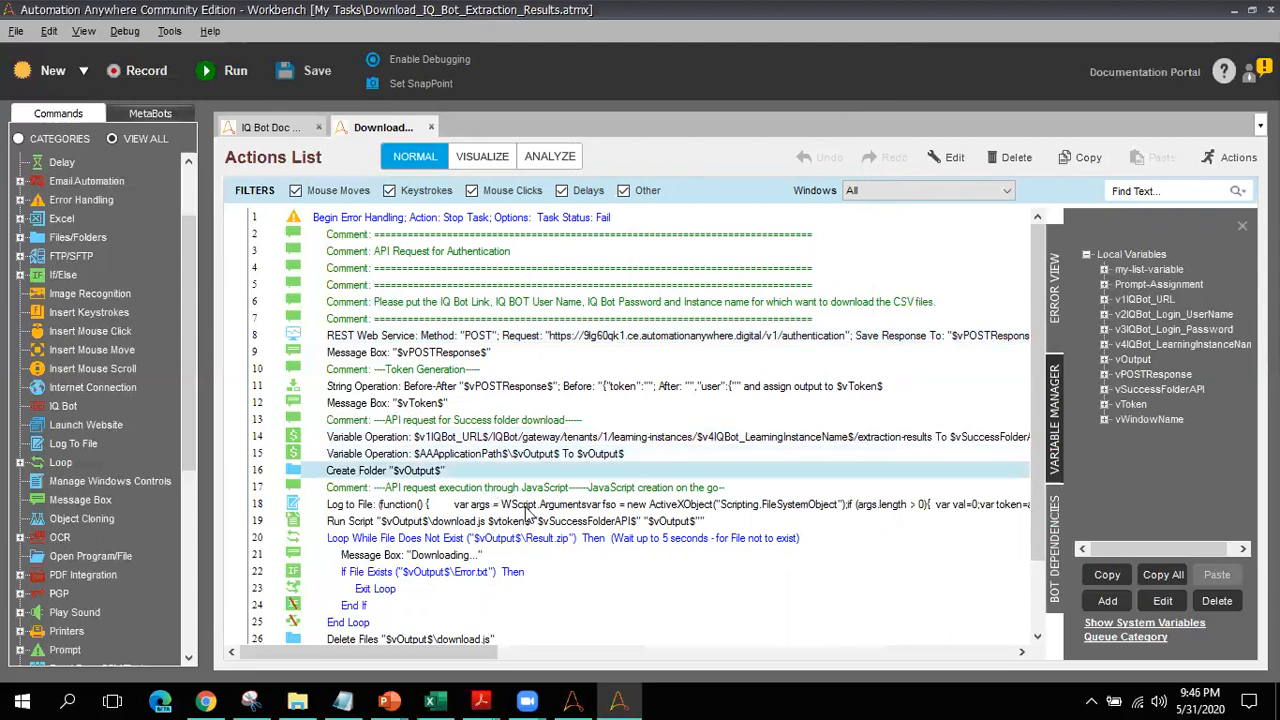
key("Down")
key("Down")
key("Down")
key("Down")
key("Down")
key("Down")
key("Down")
key("Down")
key("Down")
key("Down")
key("Down")
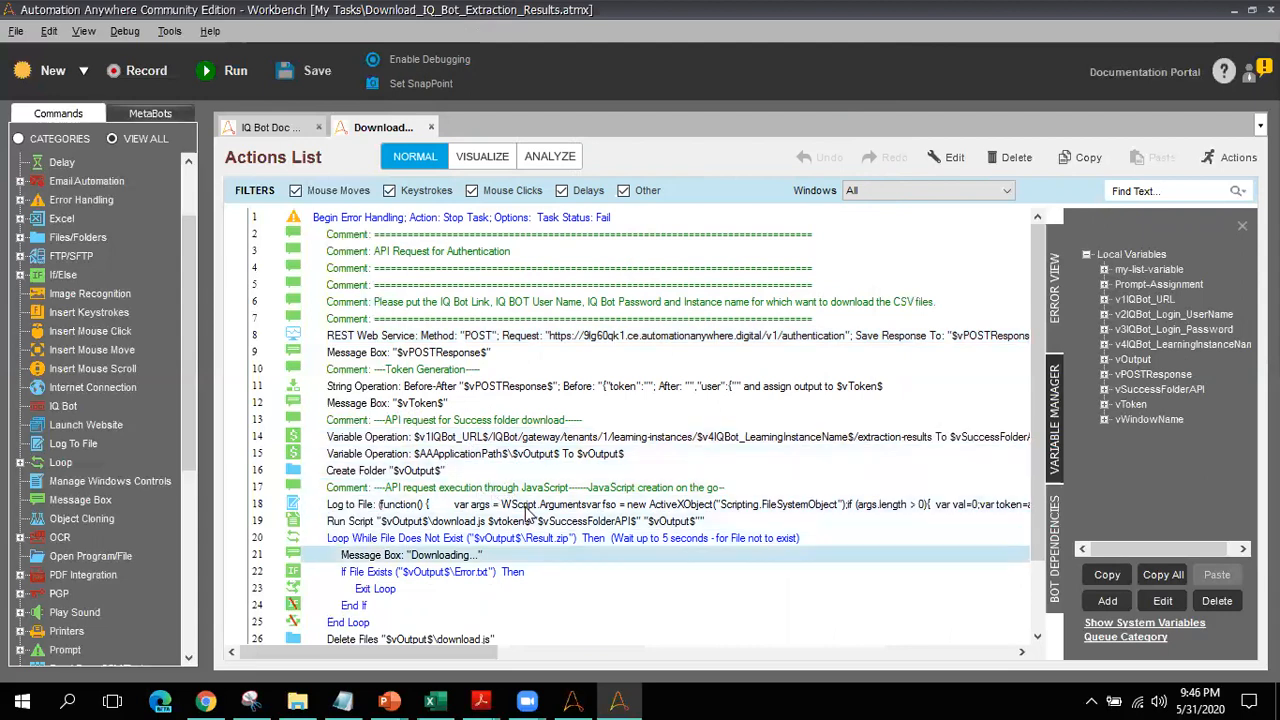
key("Up")
key("Up")
key("Up")
key("Up")
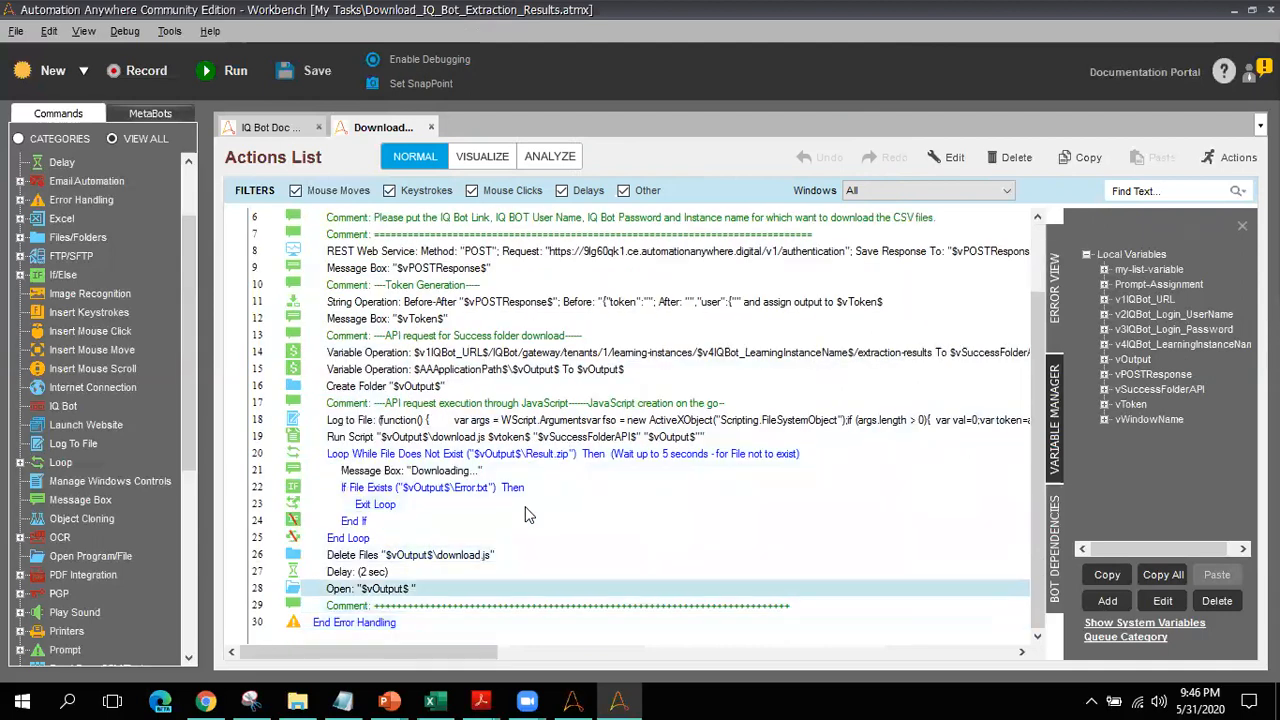
key("Down")
key("Down")
key("Up")
key("Up")
key("Up")
key("Up")
key("Up")
key("Up")
key("Up")
key("Up")
key("Up")
key("Up")
key("Up")
key("Up")
key("Up")
key("Up")
key("Up")
key("Up")
key("Up")
key("Up")
key("Up")
key("Up")
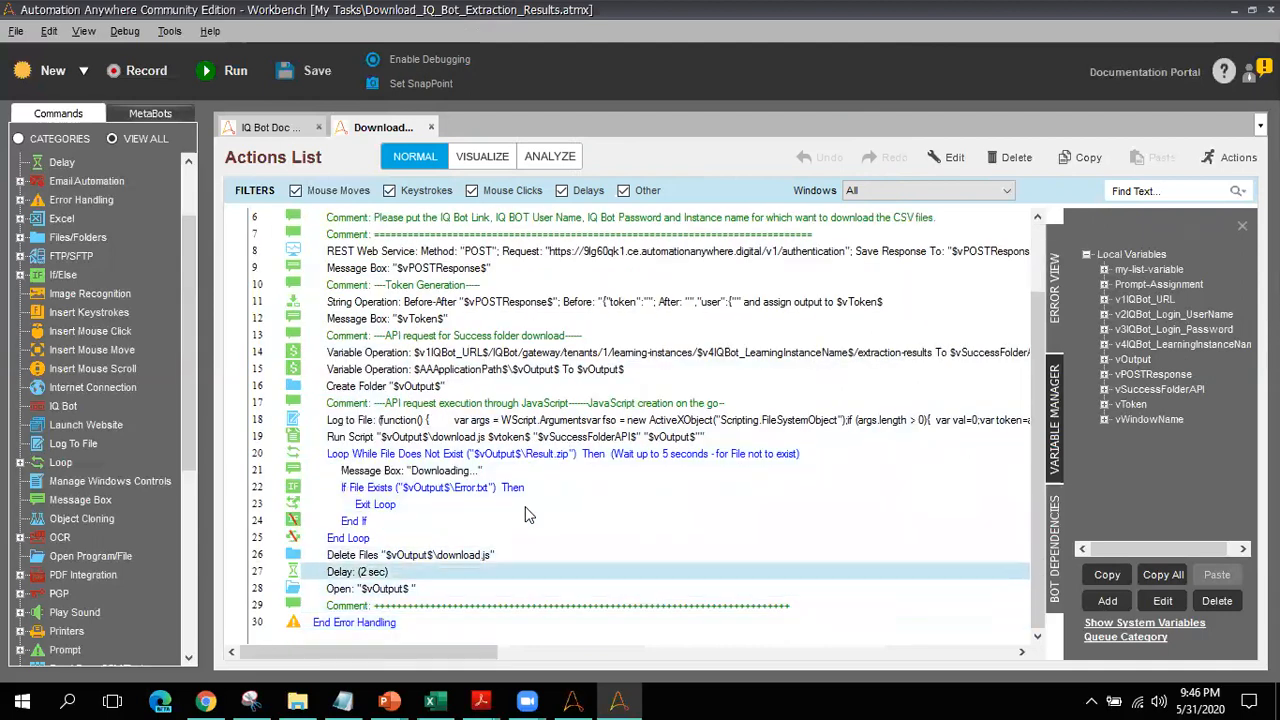
key("Down")
key("Down")
key("Down")
key("Down")
key("Down")
key("Down")
key("Down")
key("Down")
key("Down")
key("Down")
key("Down")
key("Down")
key("Down")
key("Down")
key("Down")
key("Down")
key("Down")
key("Down")
key("Down")
key("Down")
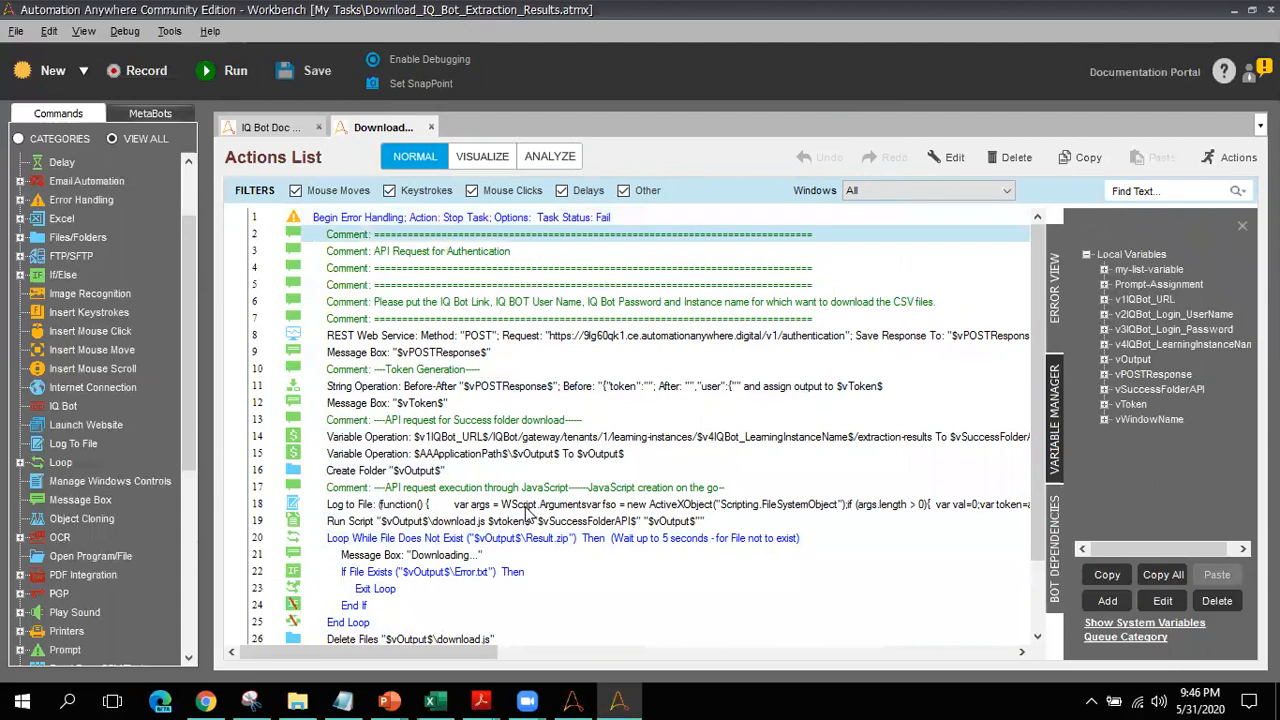
key("Up")
key("Up")
key("Up")
key("Up")
key("Up")
key("Up")
key("Up")
key("Up")
key("Up")
key("Up")
key("Up")
key("Up")
key("Up")
key("Up")
key("Up")
key("Up")
key("Up")
key("Up")
key("Up")
key("Up")
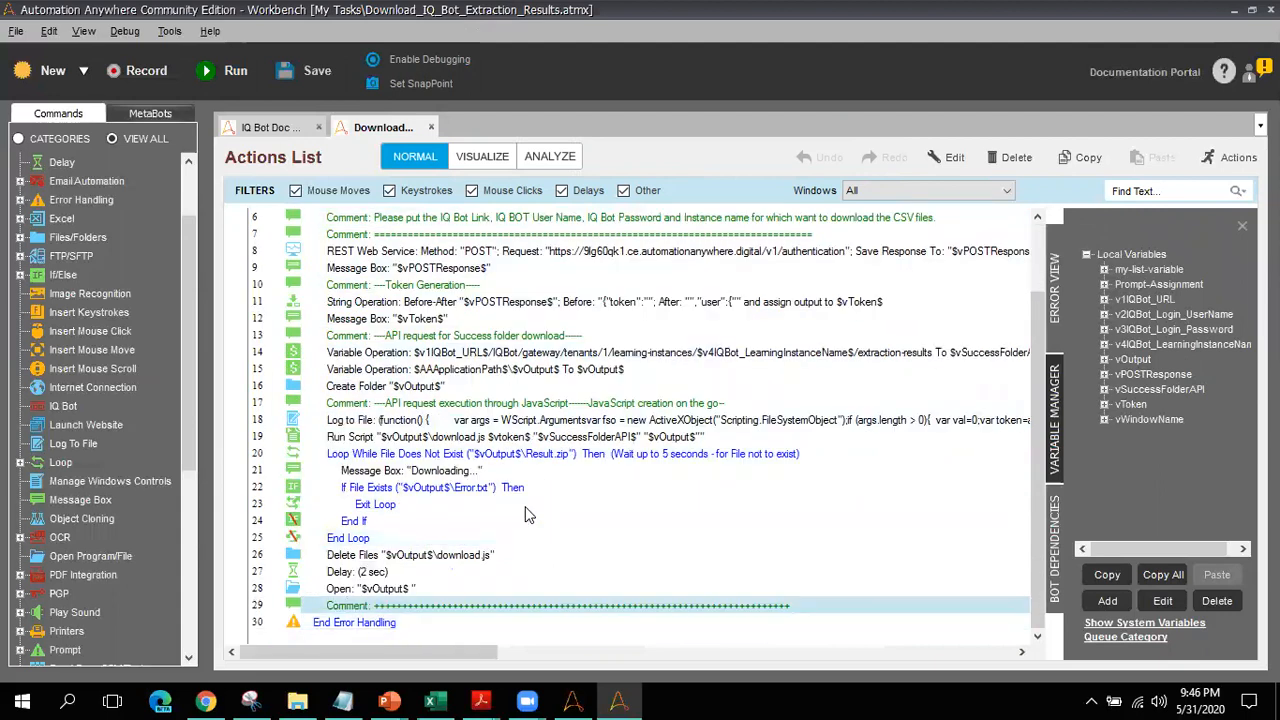
key("Down")
key("Down")
key("Down")
key("Down")
key("Down")
key("Down")
key("Down")
key("Down")
key("Down")
key("Down")
key("Down")
key("Down")
key("Down")
key("Down")
key("Down")
key("Down")
key("Down")
key("Down")
key("Down")
key("Down")
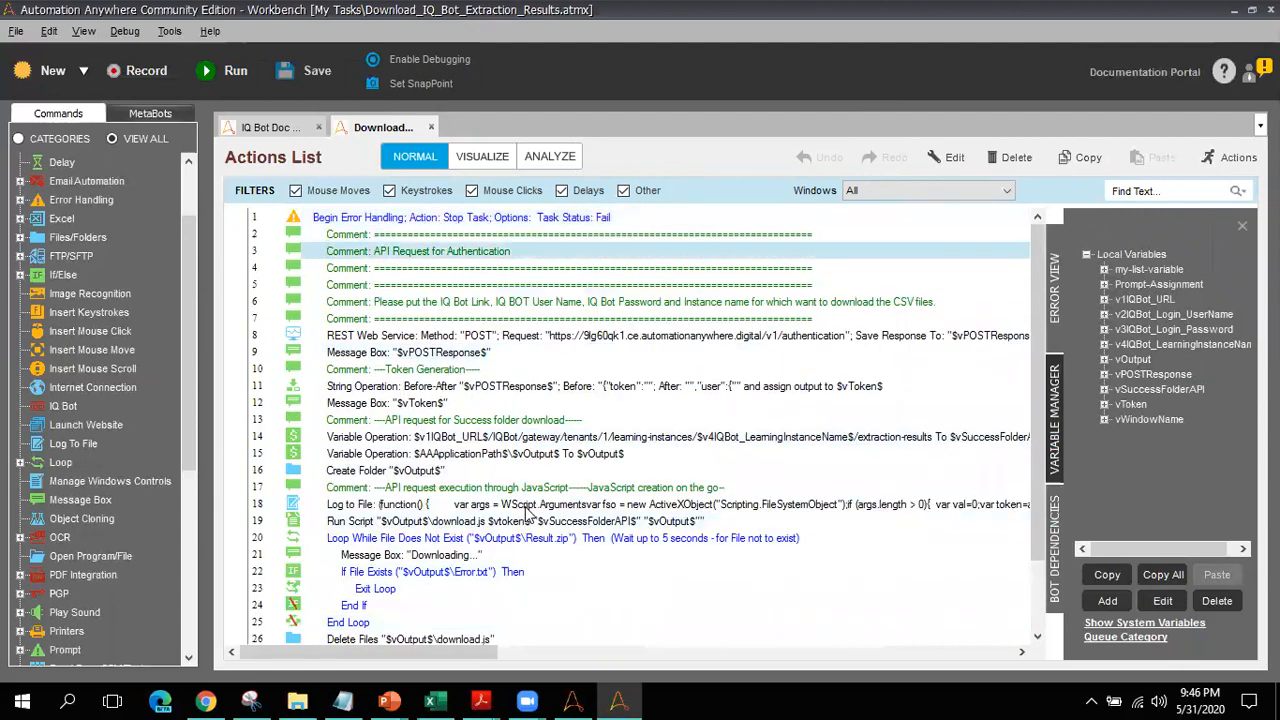
key("Up")
key("Up")
key("Up")
key("Up")
key("Up")
key("Up")
key("Up")
key("Up")
key("Up")
key("Up")
key("Up")
key("Up")
key("Up")
key("Up")
key("Up")
key("Up")
key("Up")
key("Up")
key("Up")
key("Up")
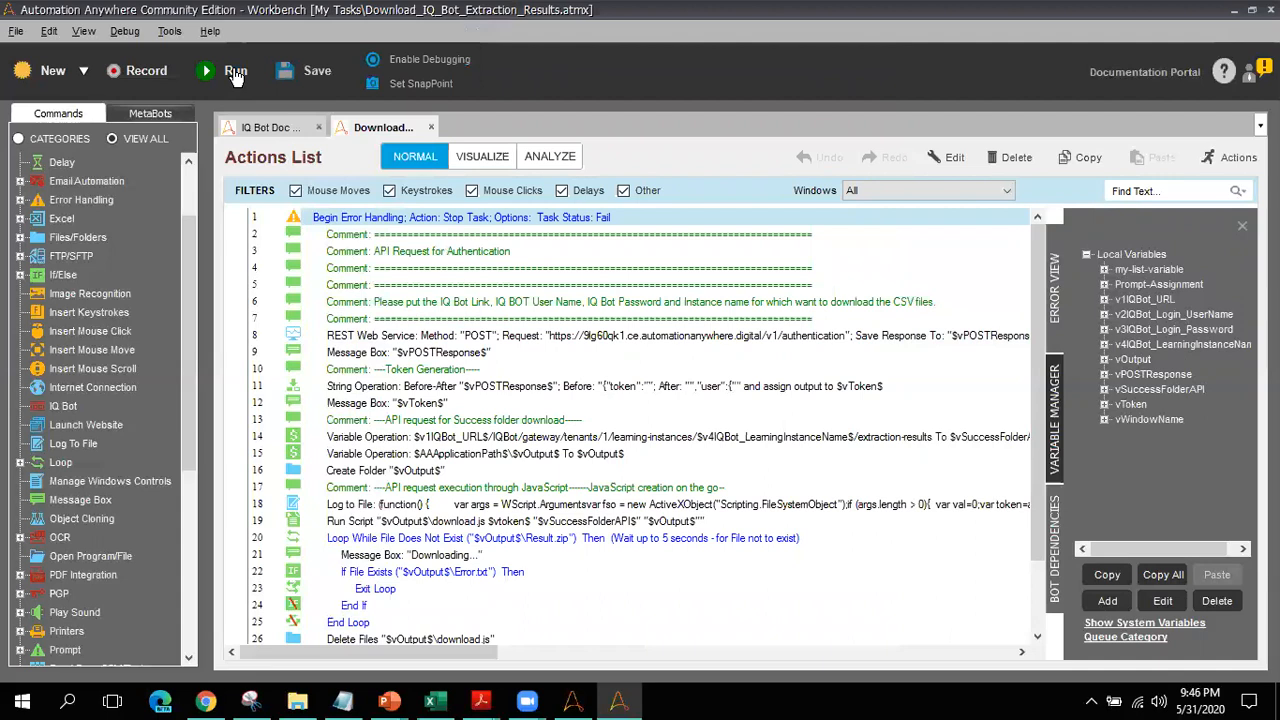
Step: Run the Download_IQ_Bot_Extraction_Results task, reviewing and acknowledging its authentication response and token messages
left_click(236, 72)
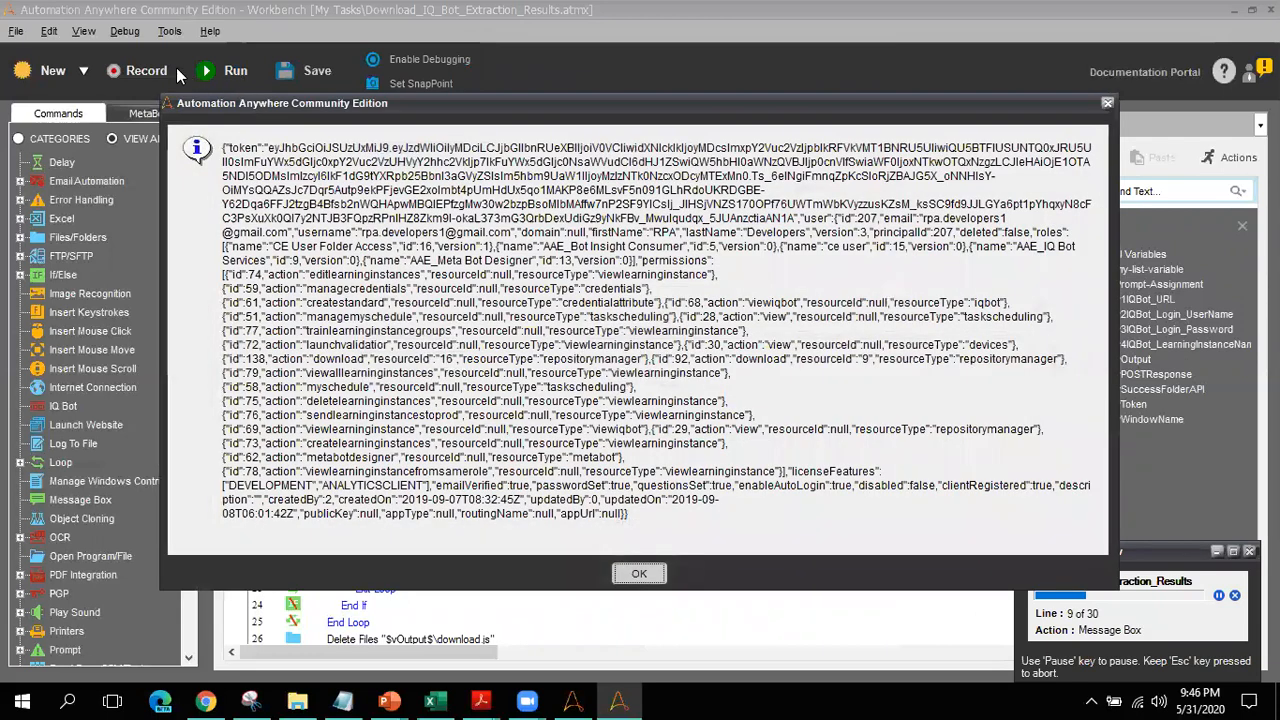
double_click(241, 150)
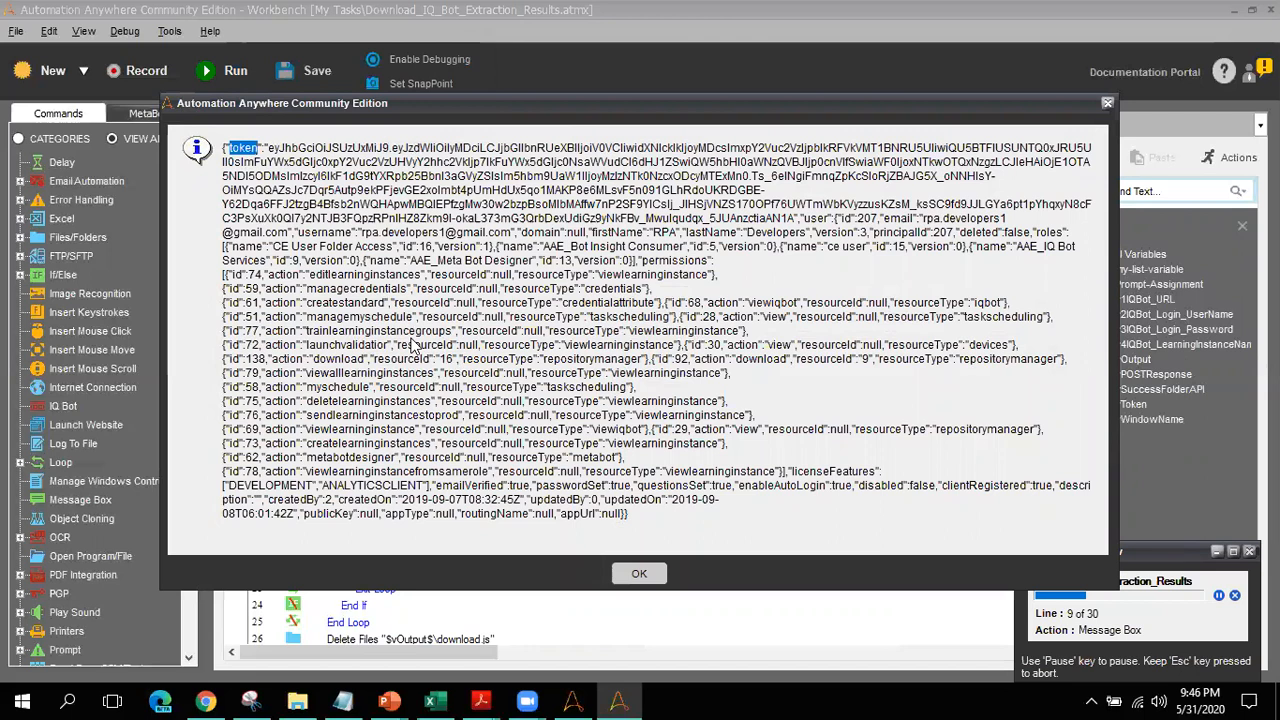
left_click(640, 575)
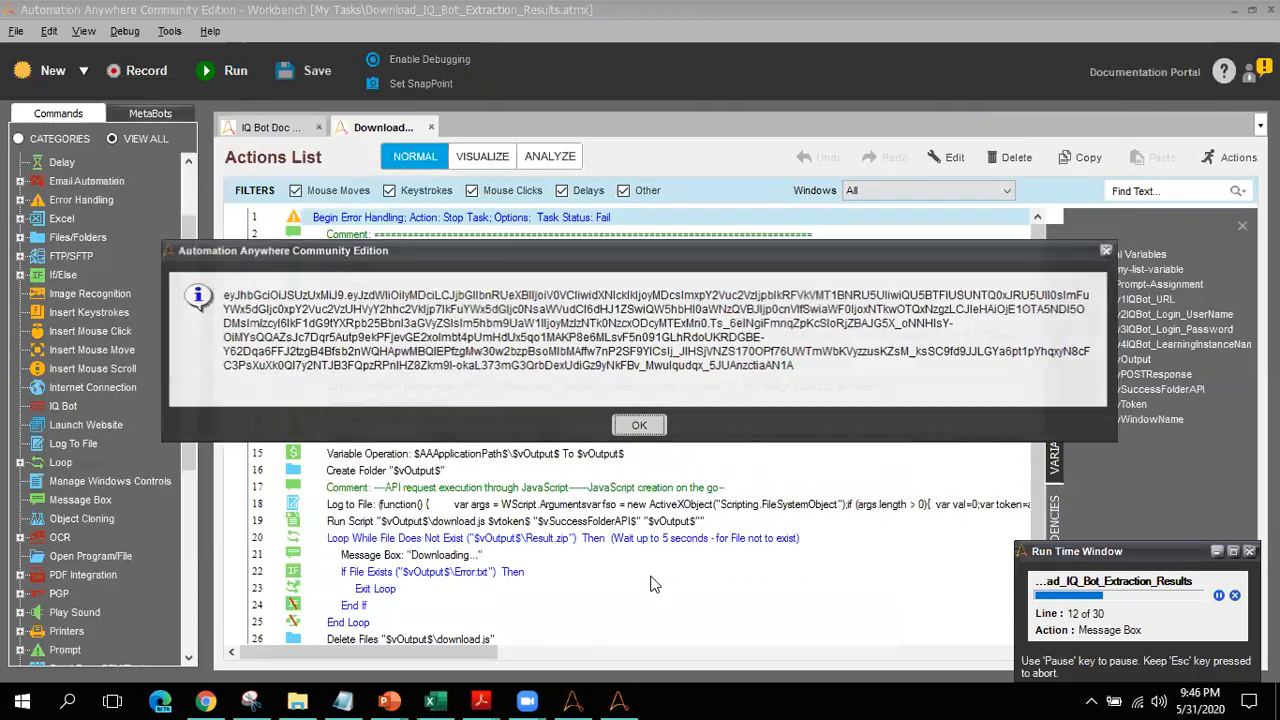
left_click_drag(647, 258, 646, 308)
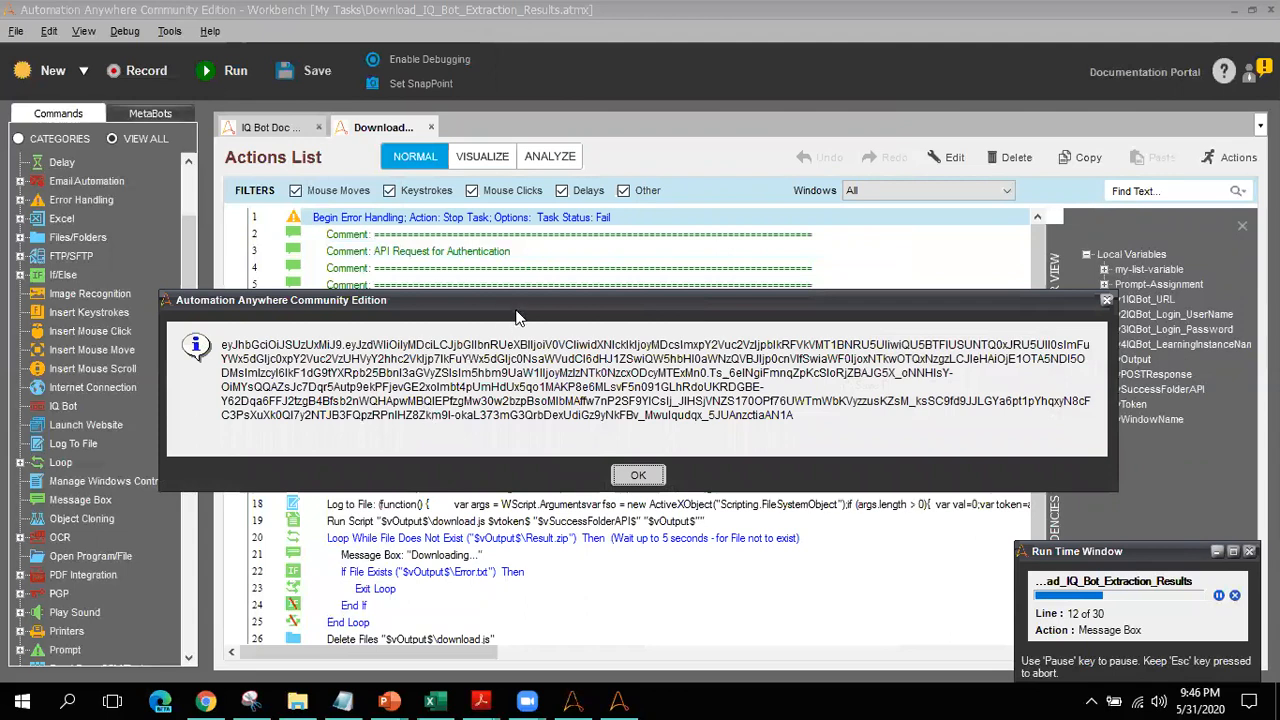
left_click_drag(516, 317, 523, 495)
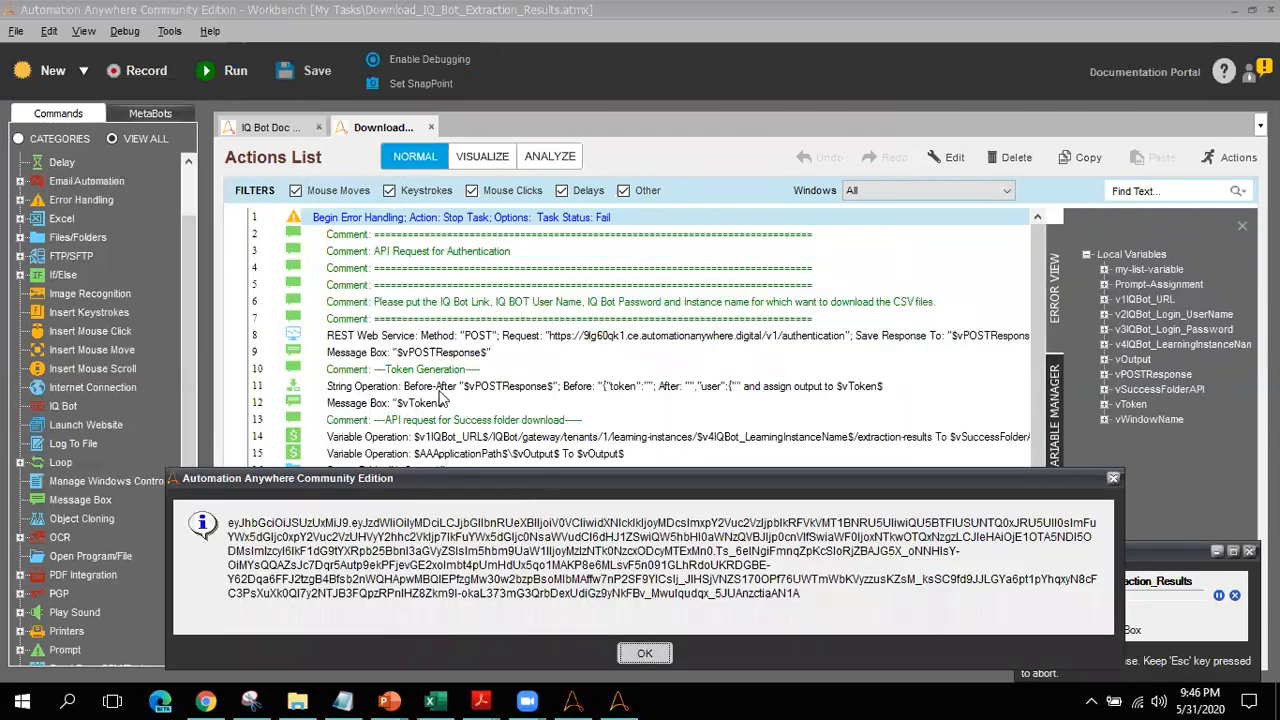
left_click_drag(553, 480, 572, 178)
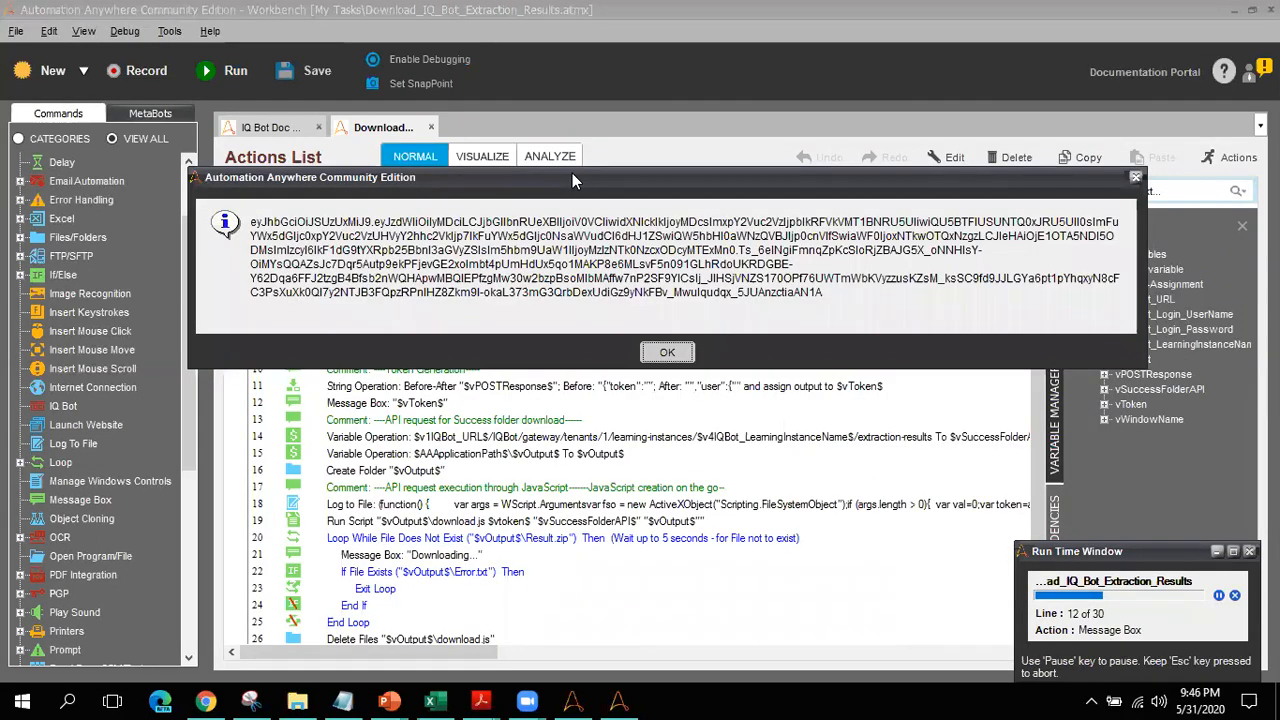
left_click(666, 355)
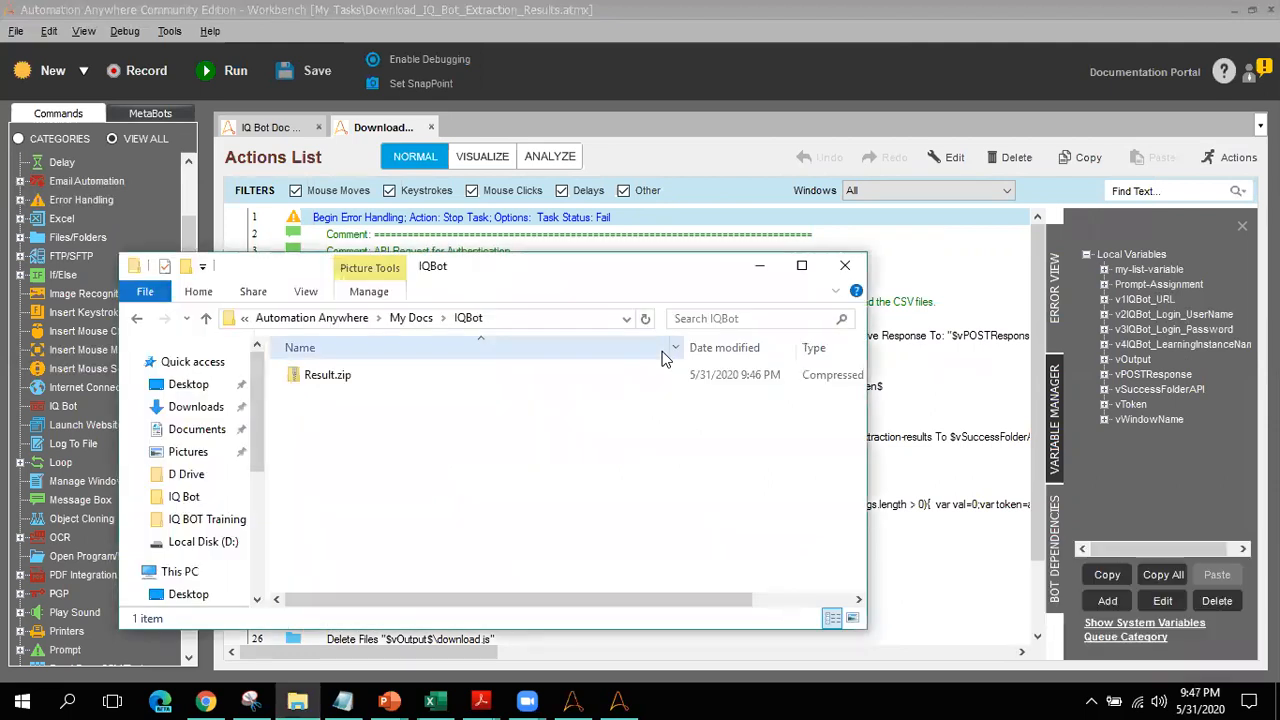
Step: Open Result.zip in the IQBot folder, show the full file names and open the Purchase Order_4 CSV to view its extracted data
left_click(801, 265)
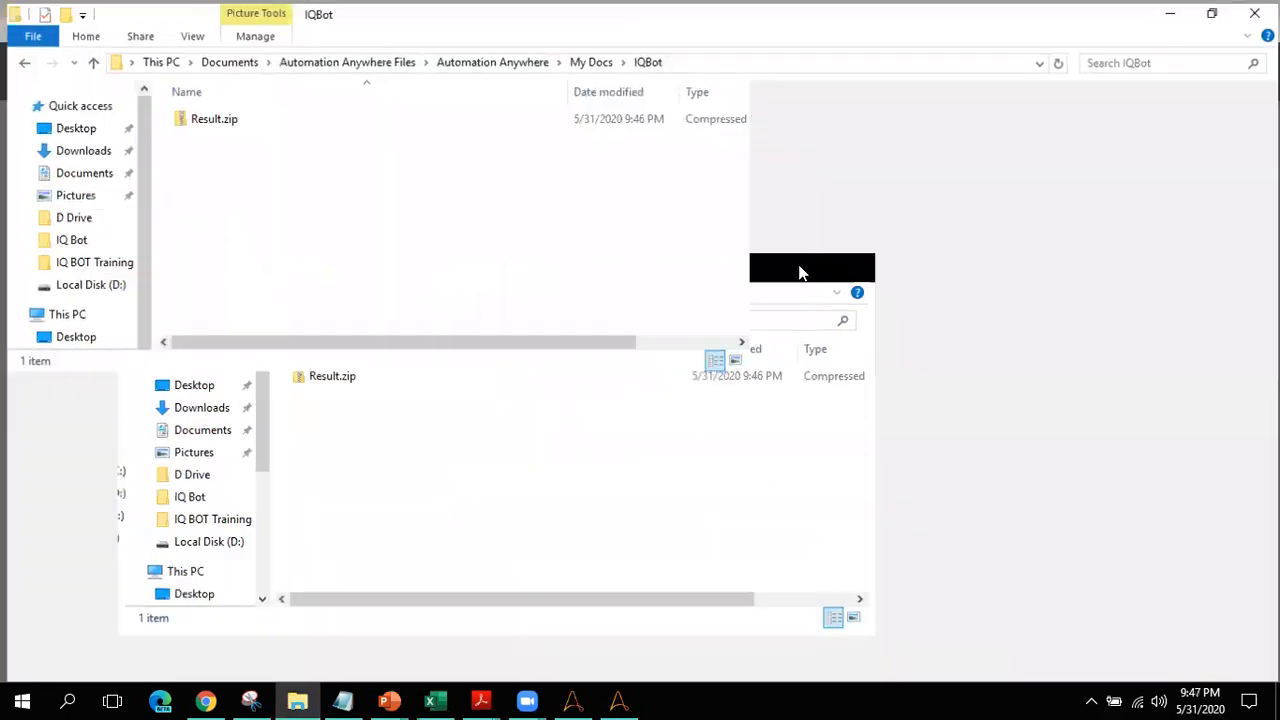
double_click(199, 120)
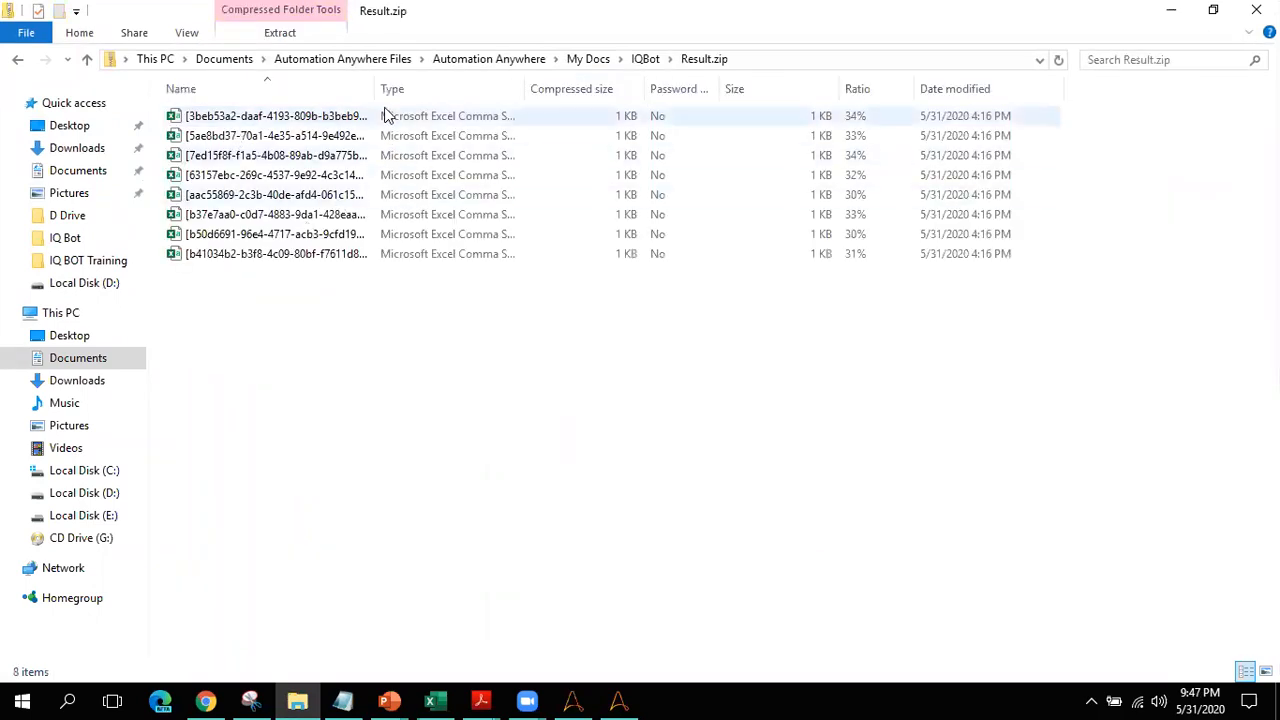
left_click_drag(374, 84, 576, 88)
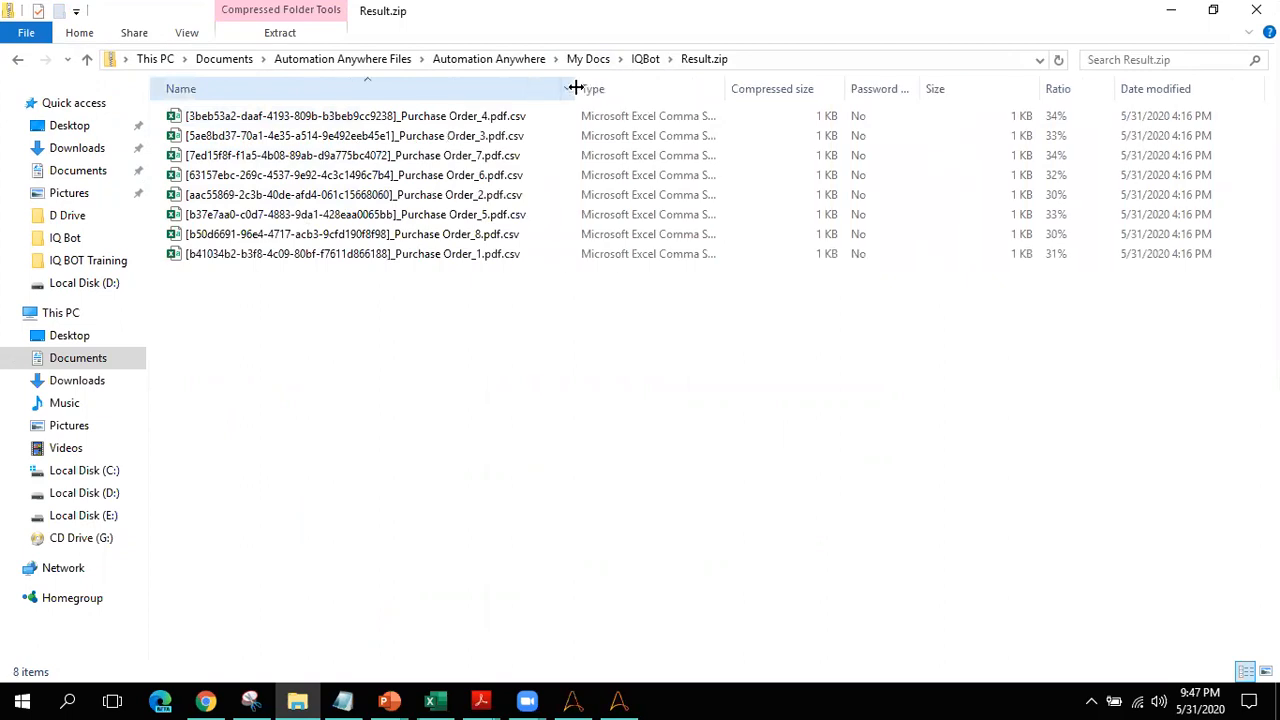
double_click(443, 118)
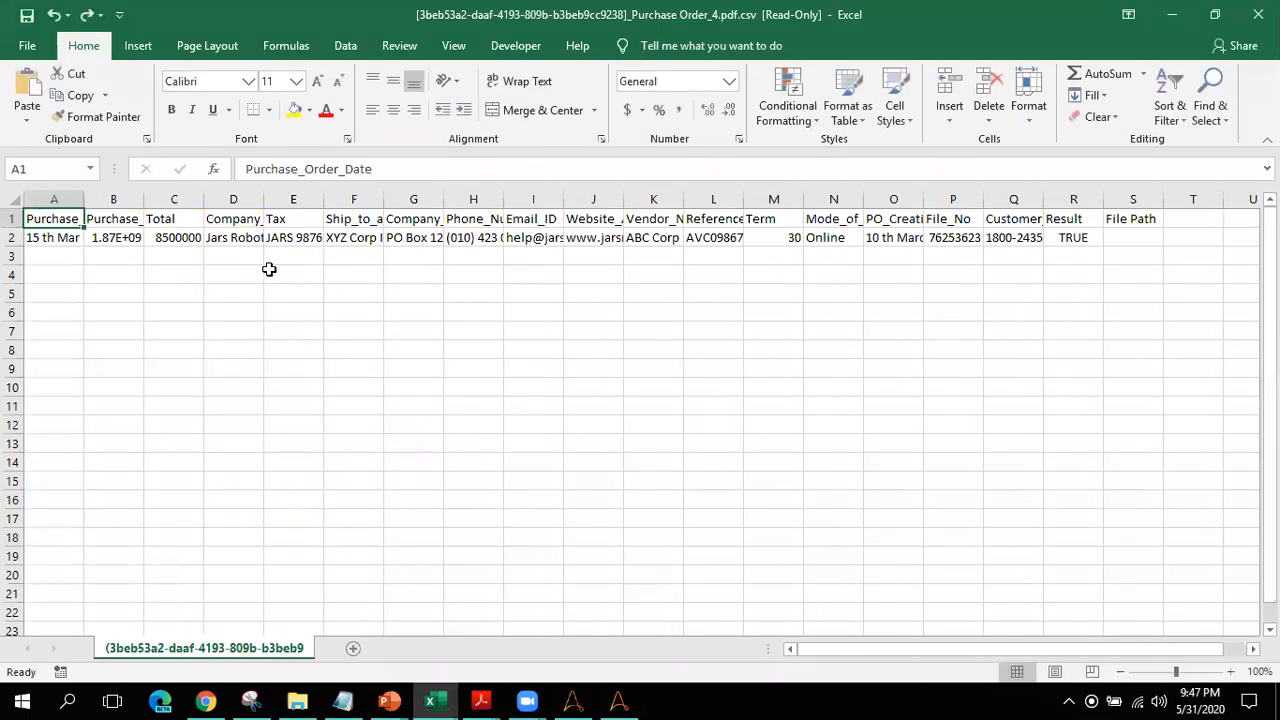
Step: Examine the extracted values in row 2 of the Purchase Order_4 CSV, field by field through the Result and File Path columns
left_click(123, 238)
key("Right")
key("Right")
key("Right")
key("Right")
key("Right")
key("Right")
key("Right")
key("Right")
key("Right")
key("Right")
key("Right")
key("Right")
key("Right")
key("Right")
key("Right")
key("Right")
key("Right")
key("Right")
Step: Return to the Result.zip file list and open the Purchase Order_7 CSV in Excel
key("alt+Tab")
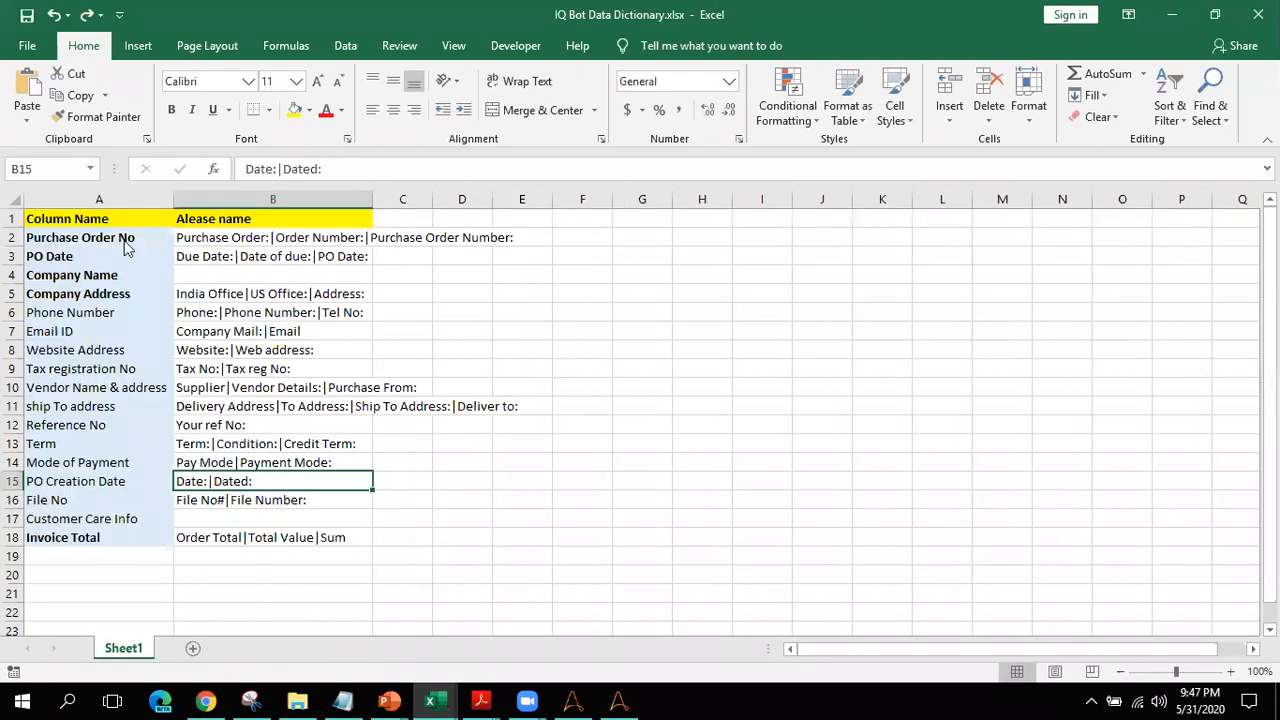
key("alt+Tab")
key("Down")
key("Down")
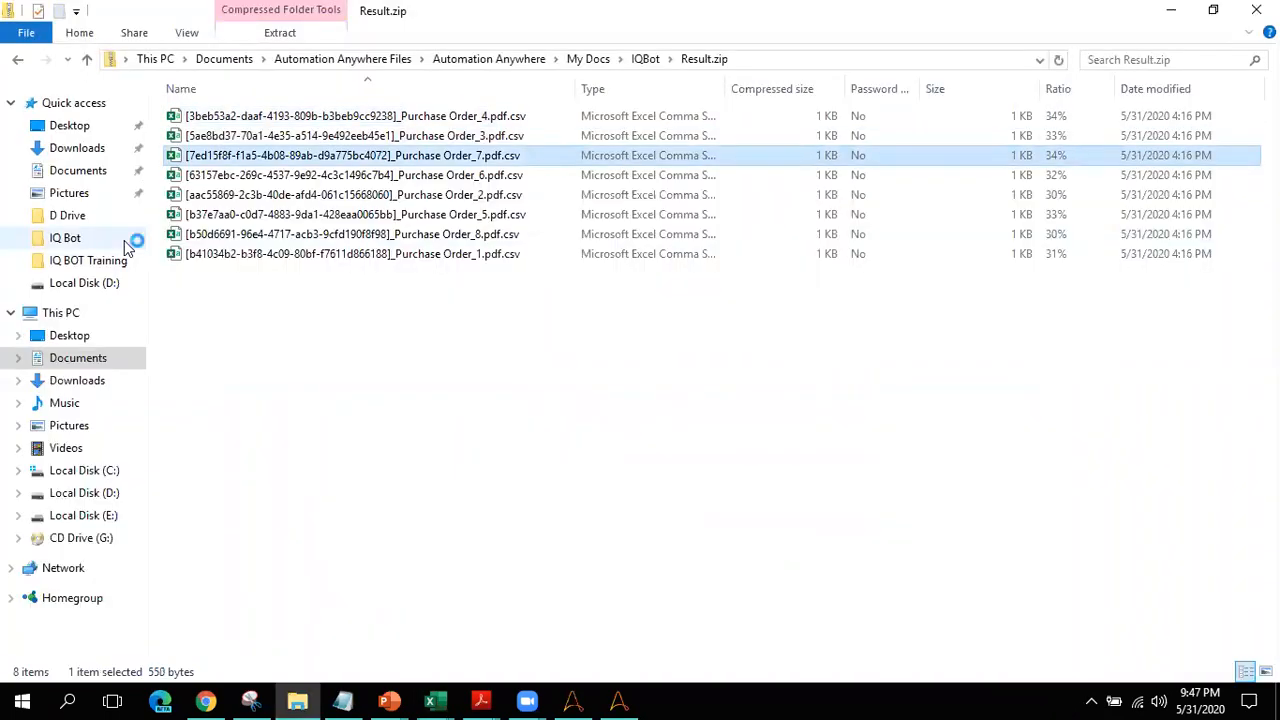
key("alt+Tab")
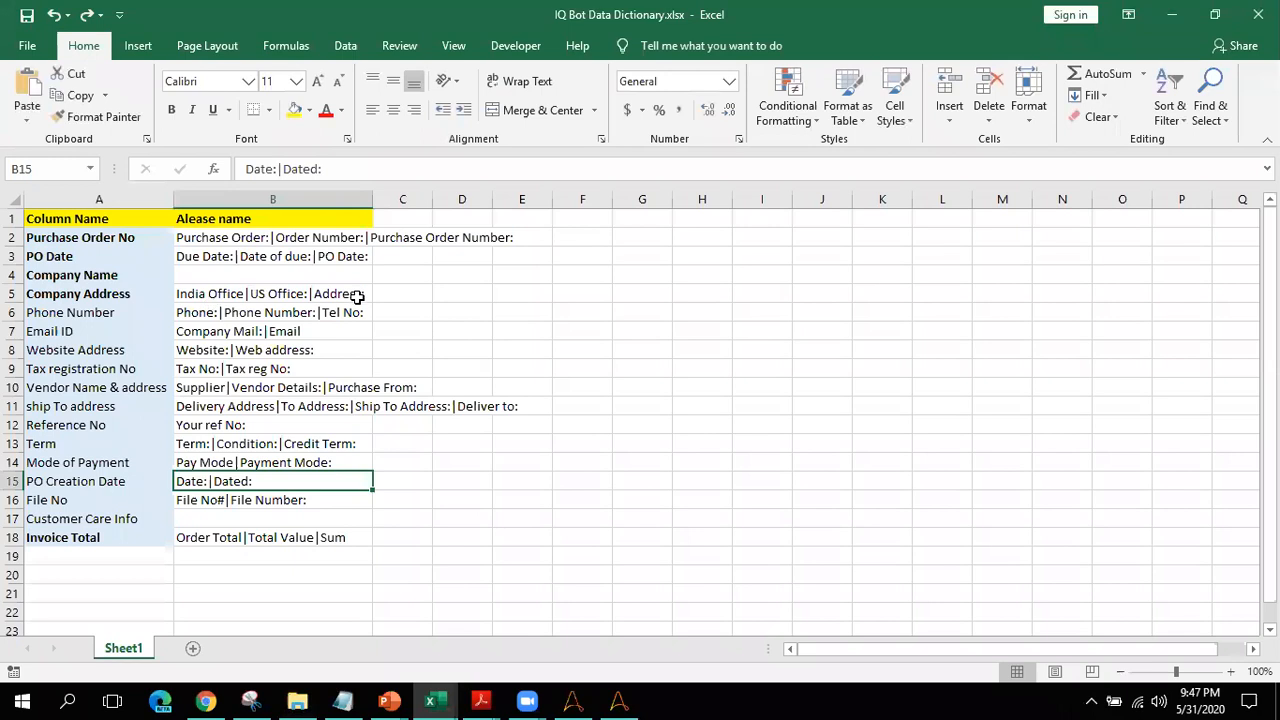
key("alt+Tab")
Step: Examine the extracted values in row 2 of the Purchase Order_7 CSV, from the order date through the website address
key("Down")
key("Right")
key("Right")
key("Right")
key("Right")
key("Right")
key("Right")
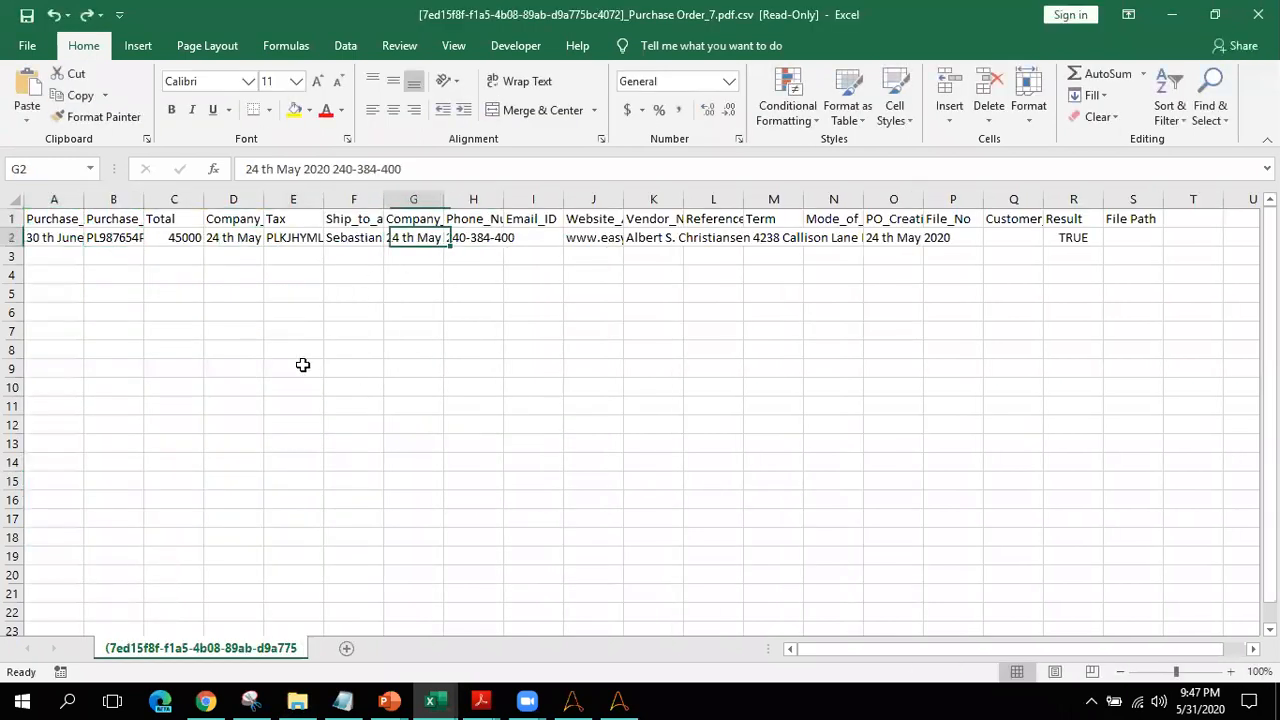
key("Left")
key("Left")
key("Right")
key("Right")
key("Right")
key("Right")
key("Right")
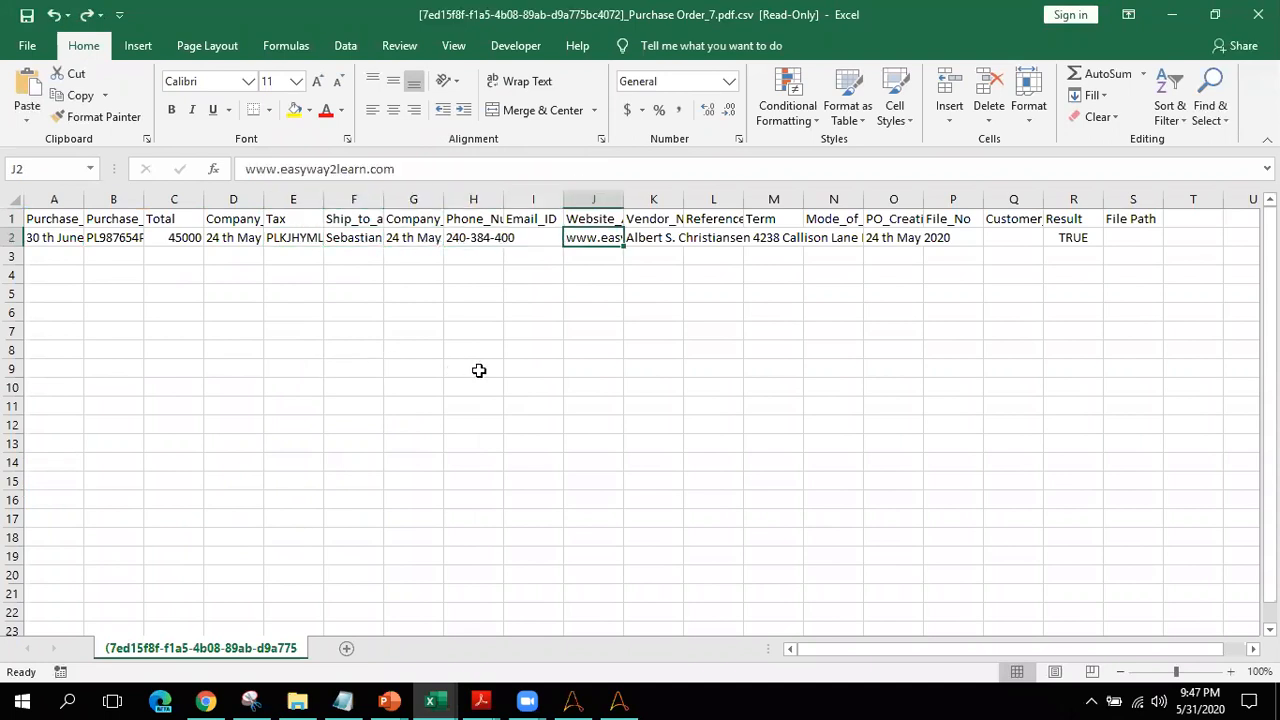
Step: Switch to the running PowerPoint slide show of the IQ Bot presentation and advance to the closing contact slide
mouse_move(389, 700)
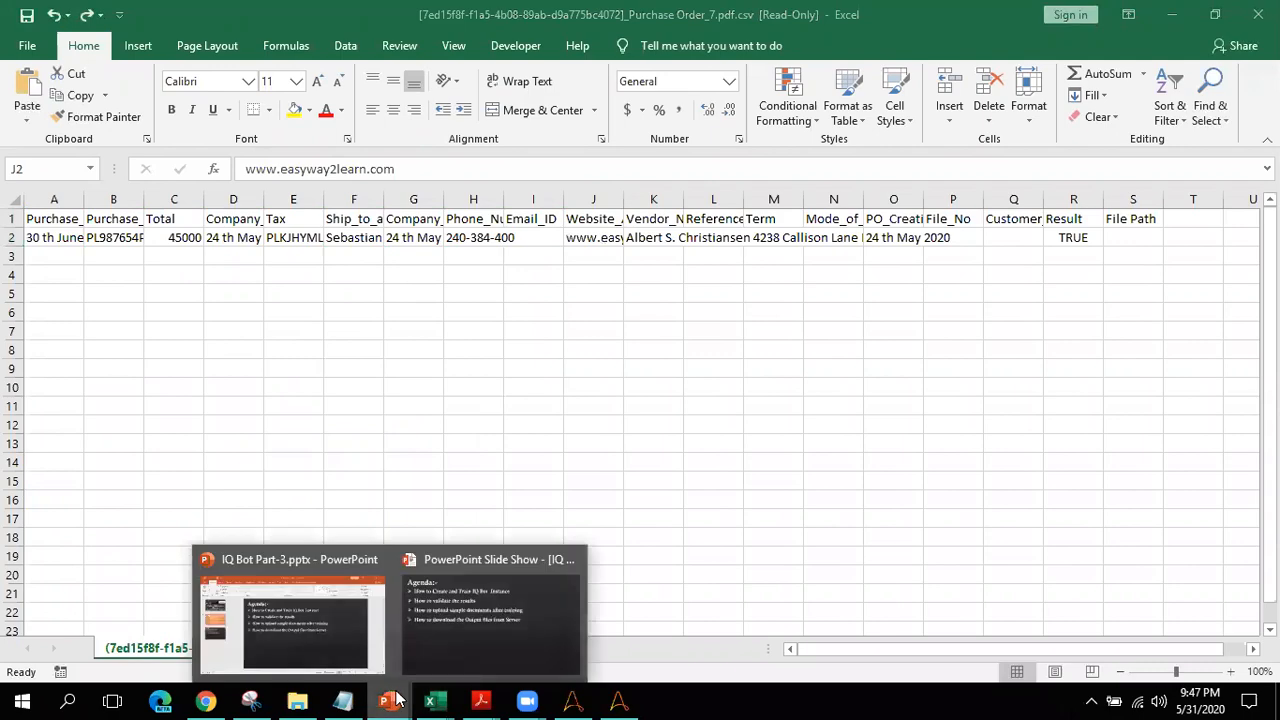
left_click(493, 608)
key("Right")
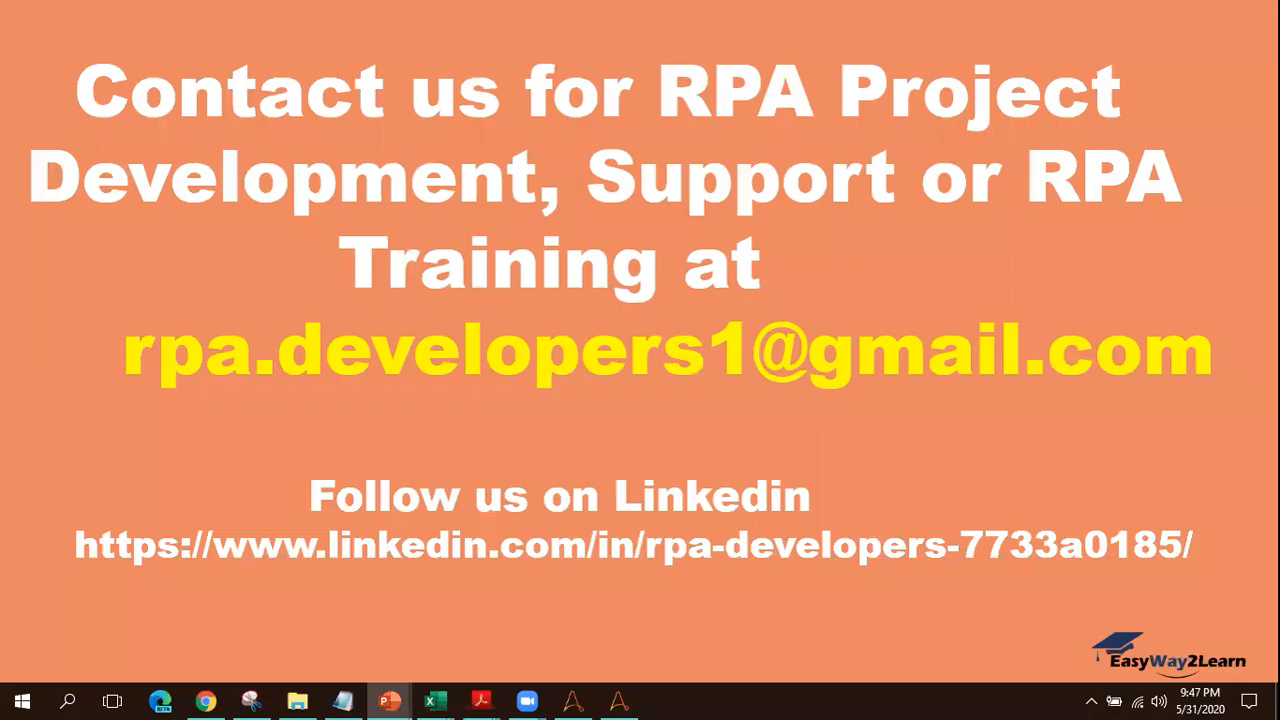